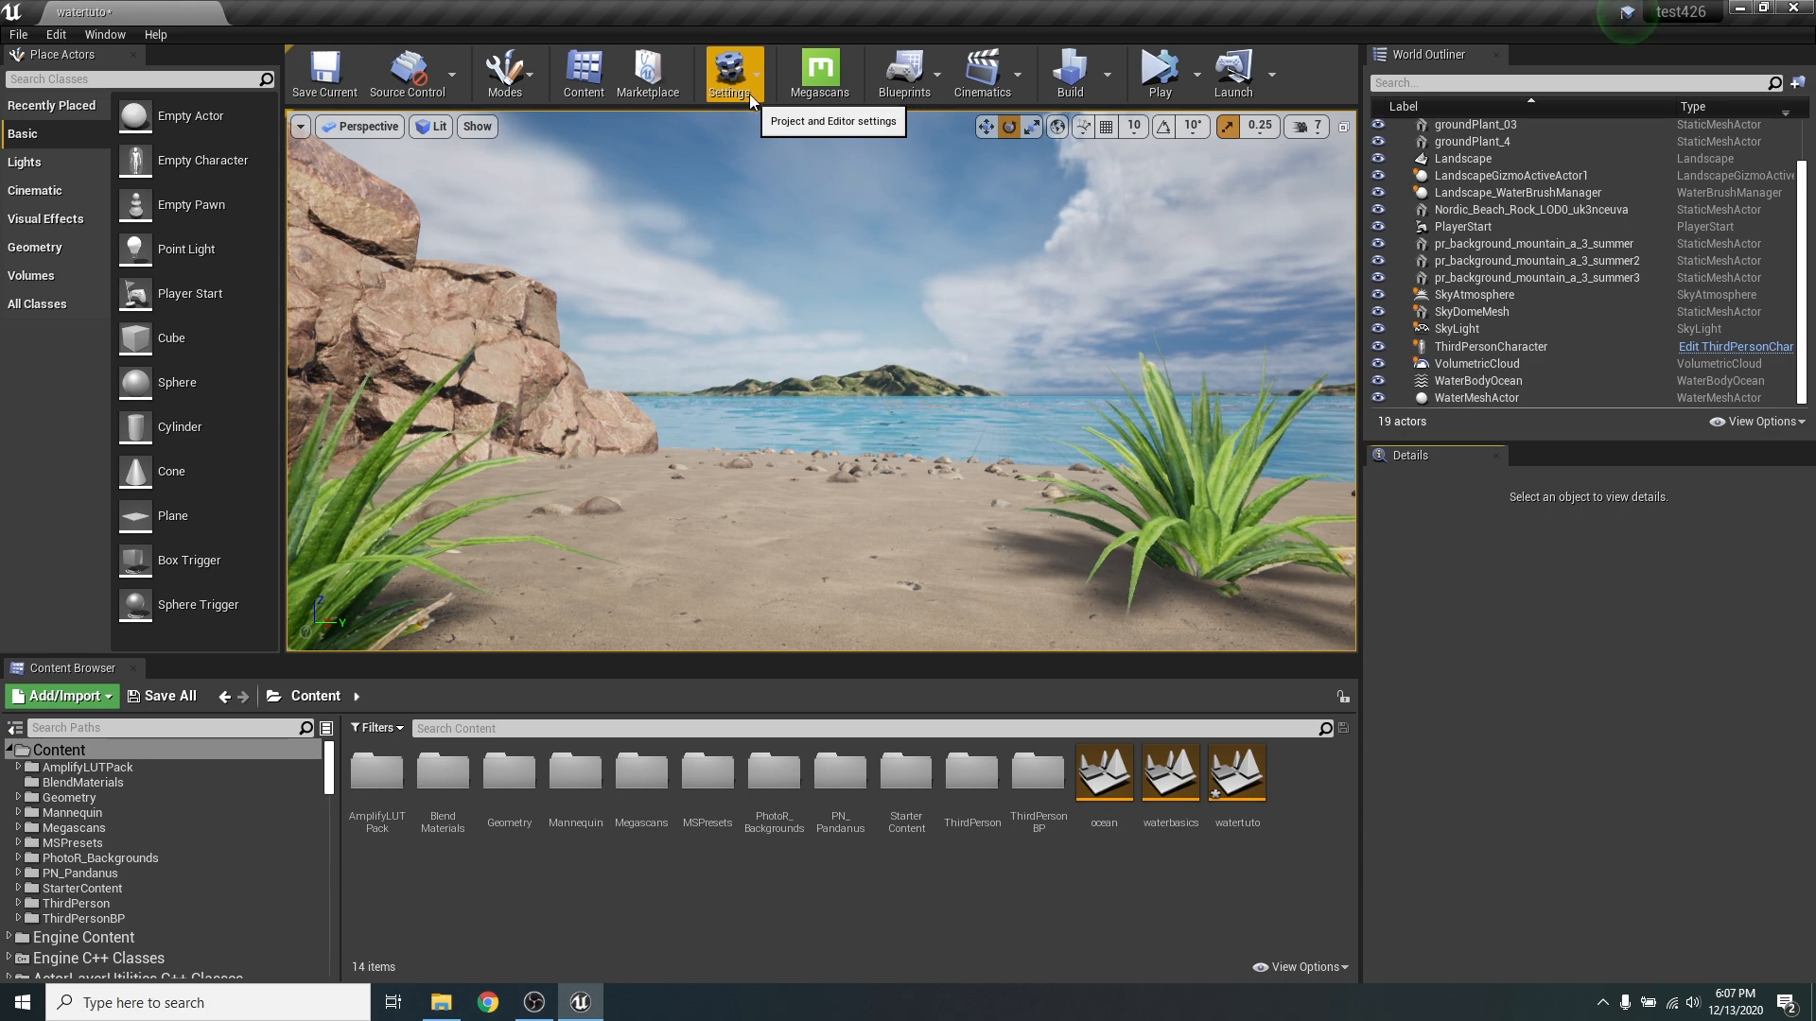
- Search the plugins for "wate", "land" and "volu" and check whether the Water, Landmass and Volumetrics plugins are enabled
{"action": "left_click", "coordinate": [749, 95]}
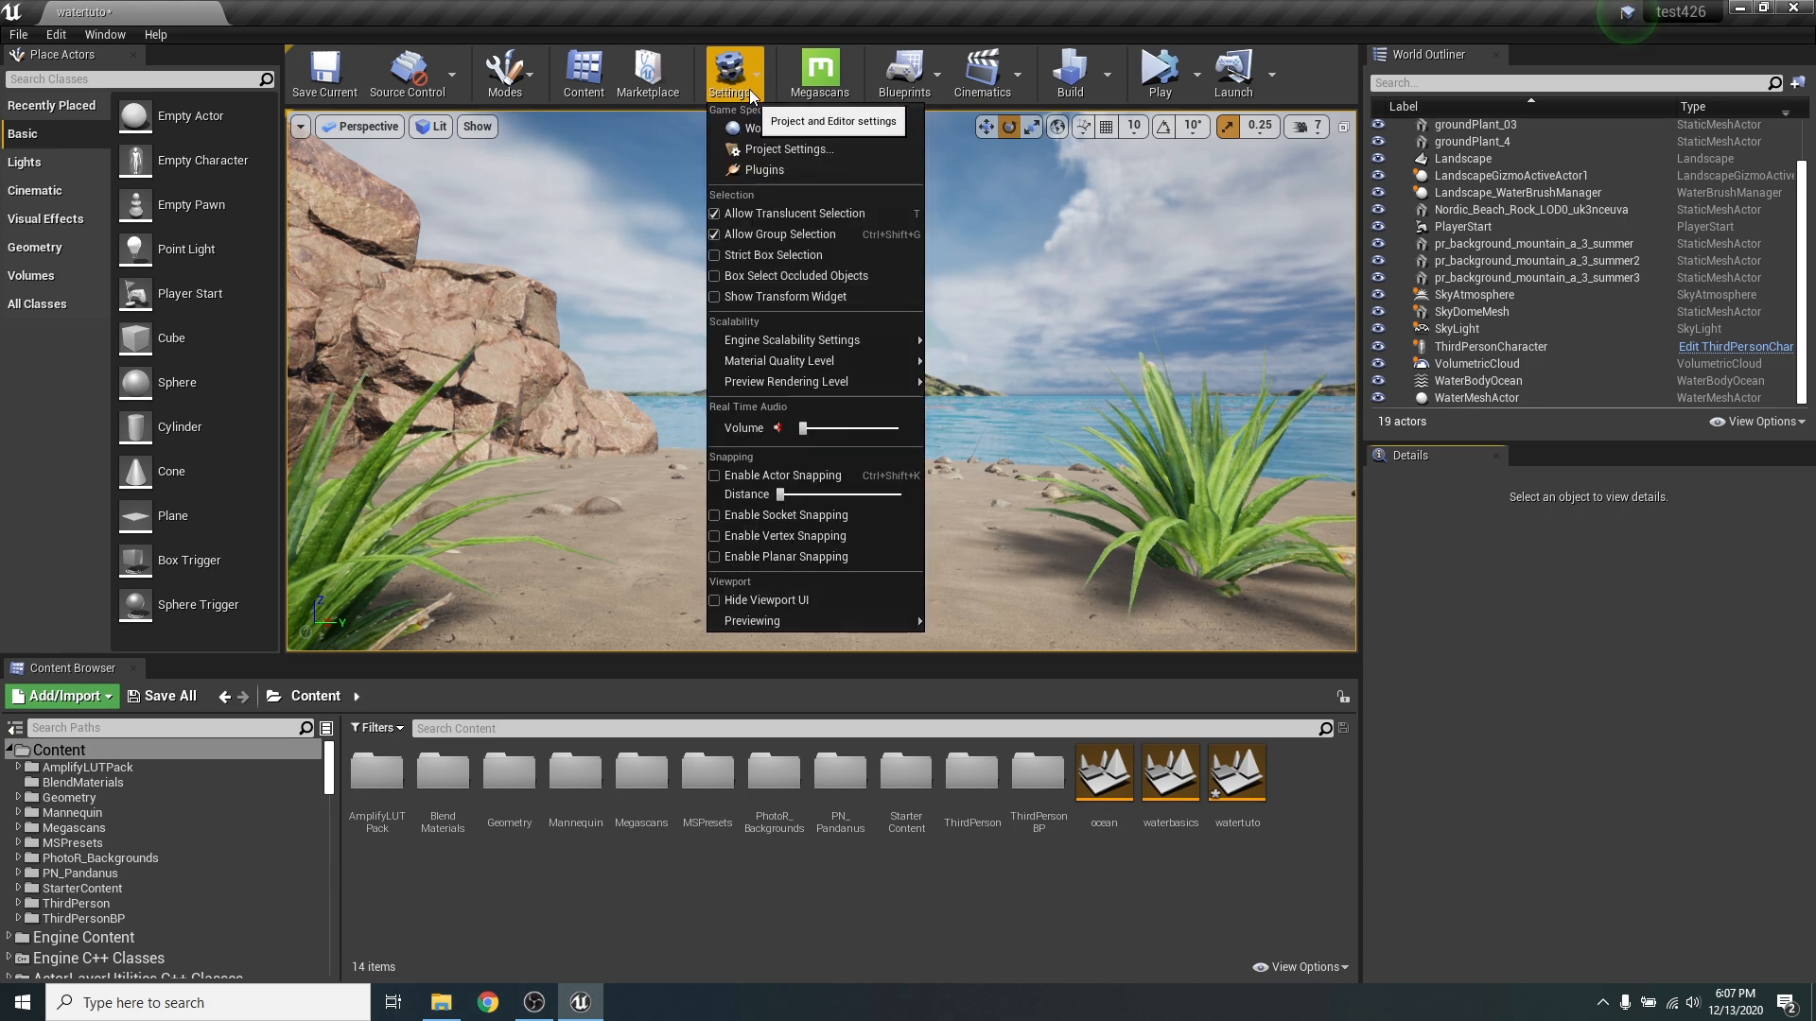
{"action": "left_click", "coordinate": [763, 171]}
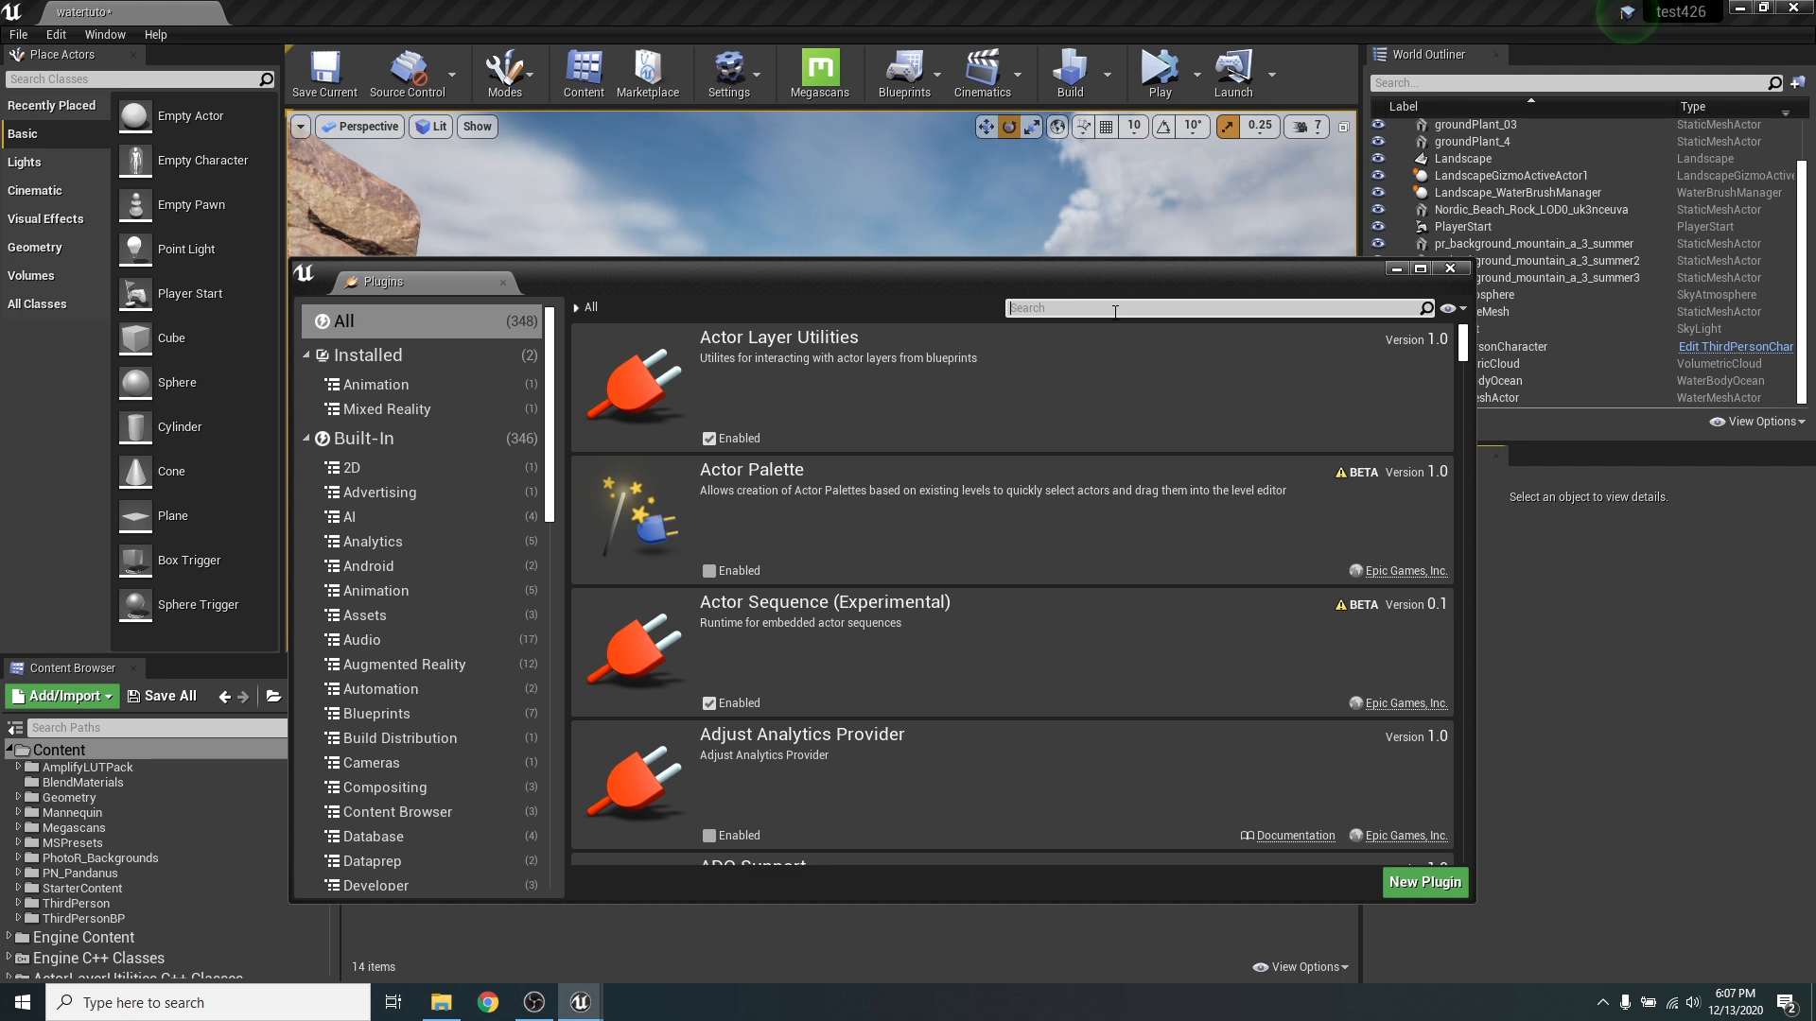
{"action": "type", "text": "wate"}
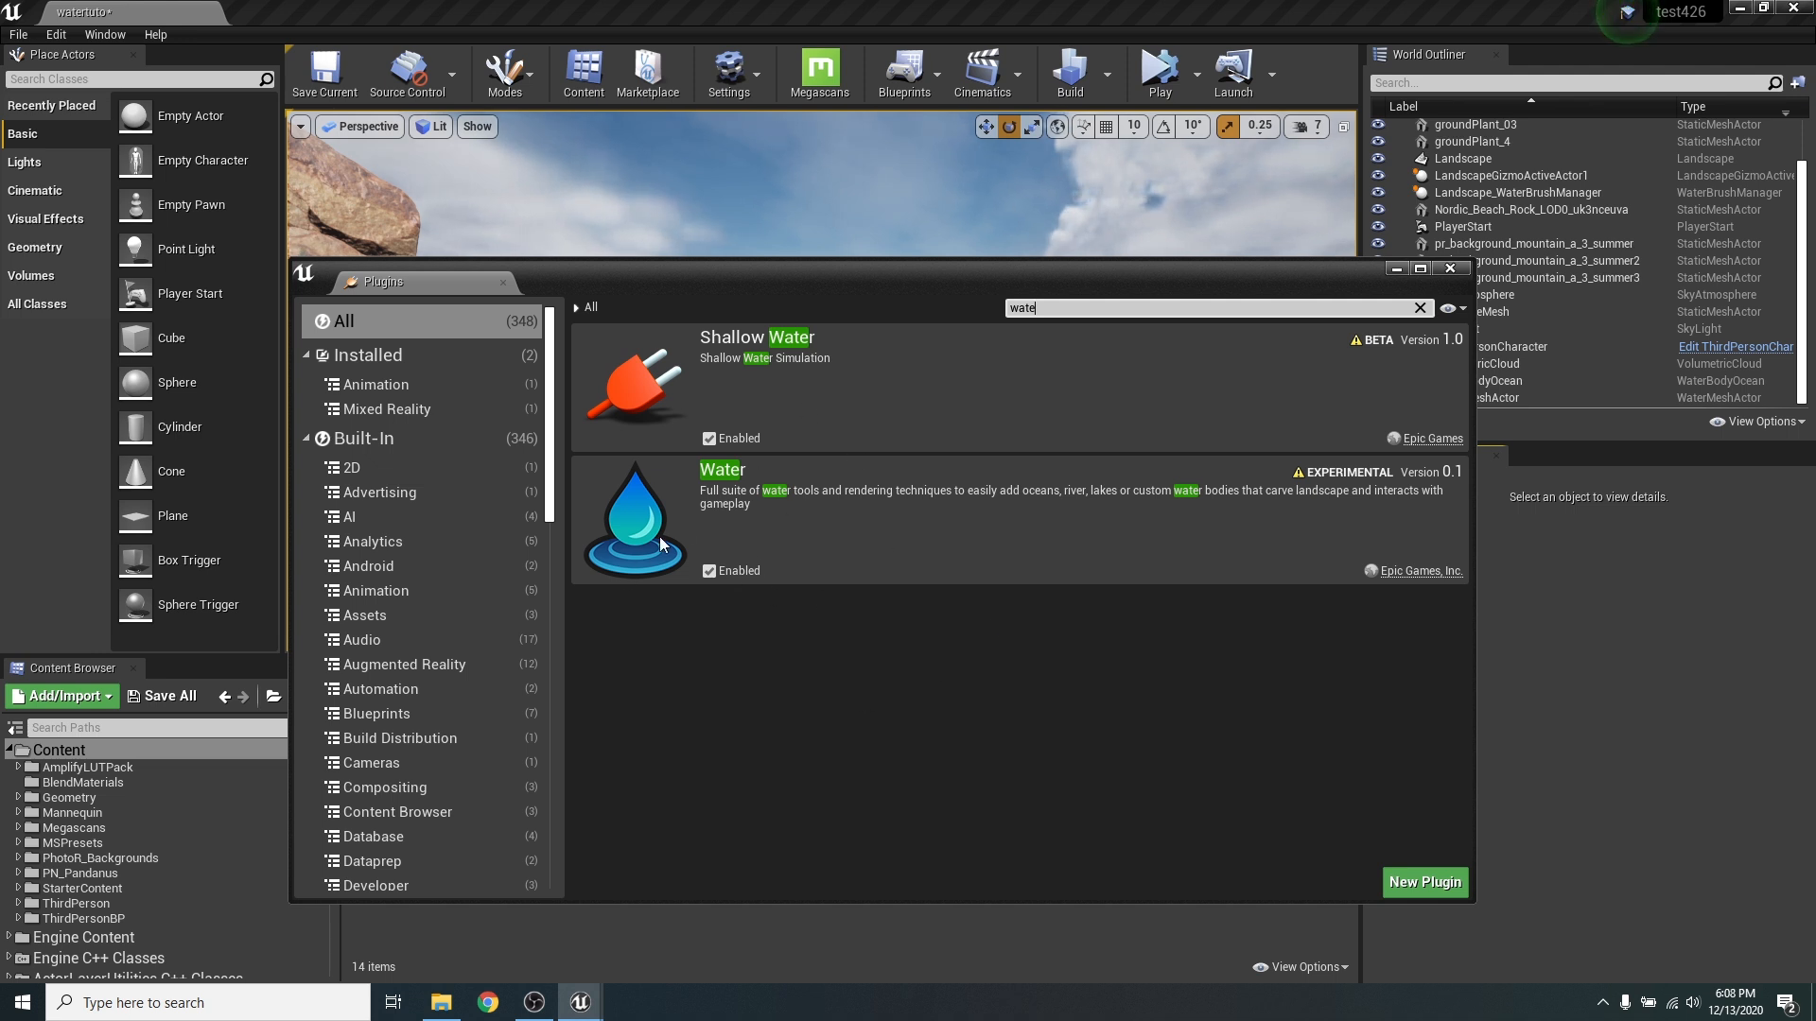
{"action": "left_click", "coordinate": [1420, 308]}
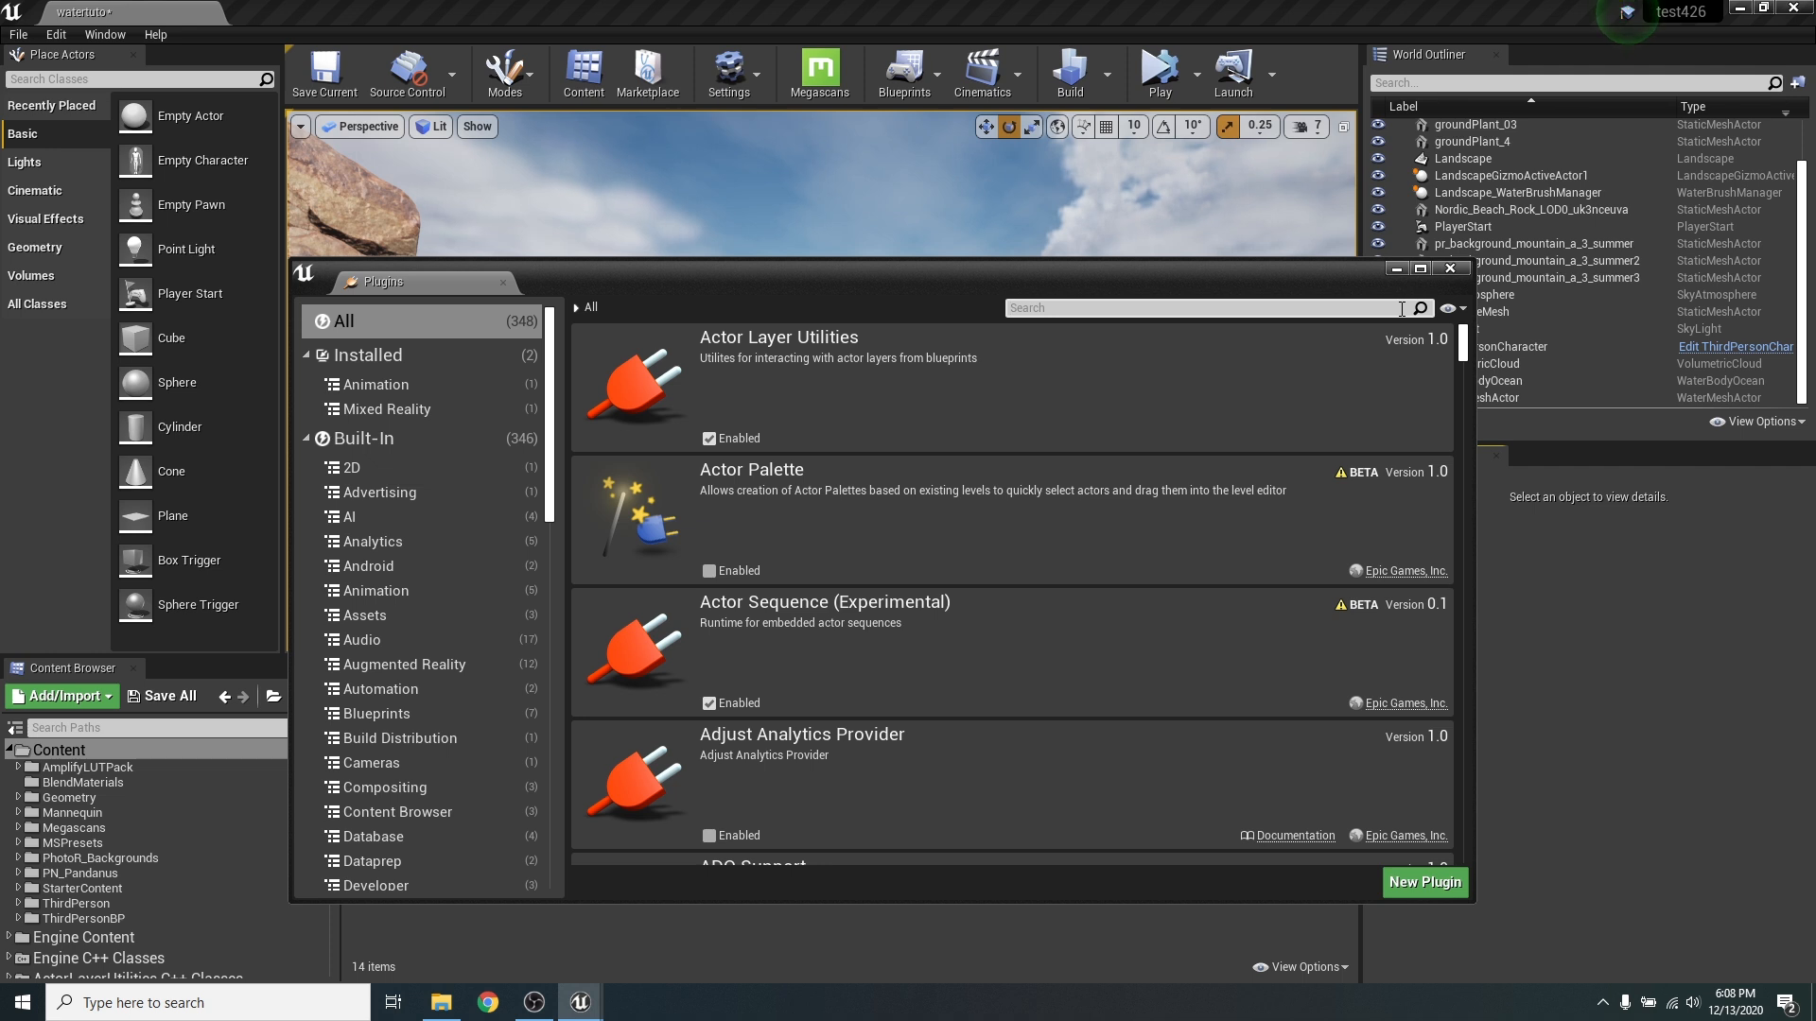
{"action": "type", "text": "land"}
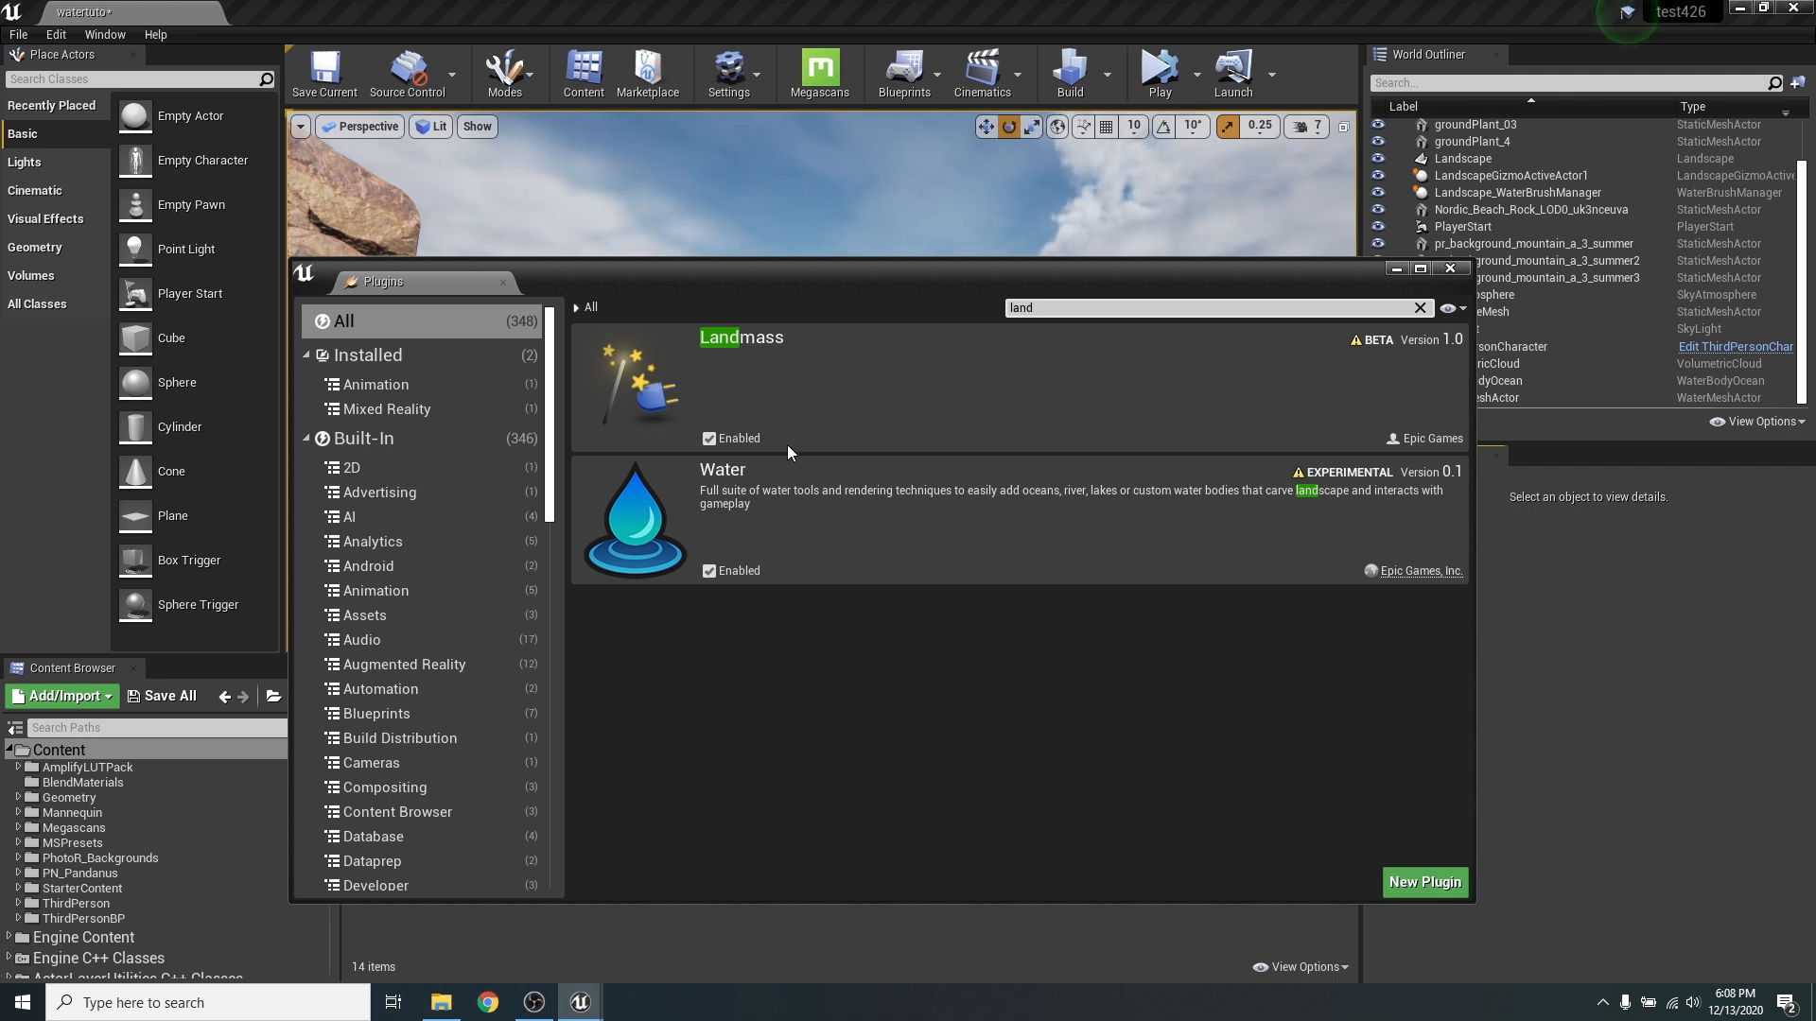
{"action": "left_click", "coordinate": [1420, 308]}
{"action": "type", "text": "volu"}
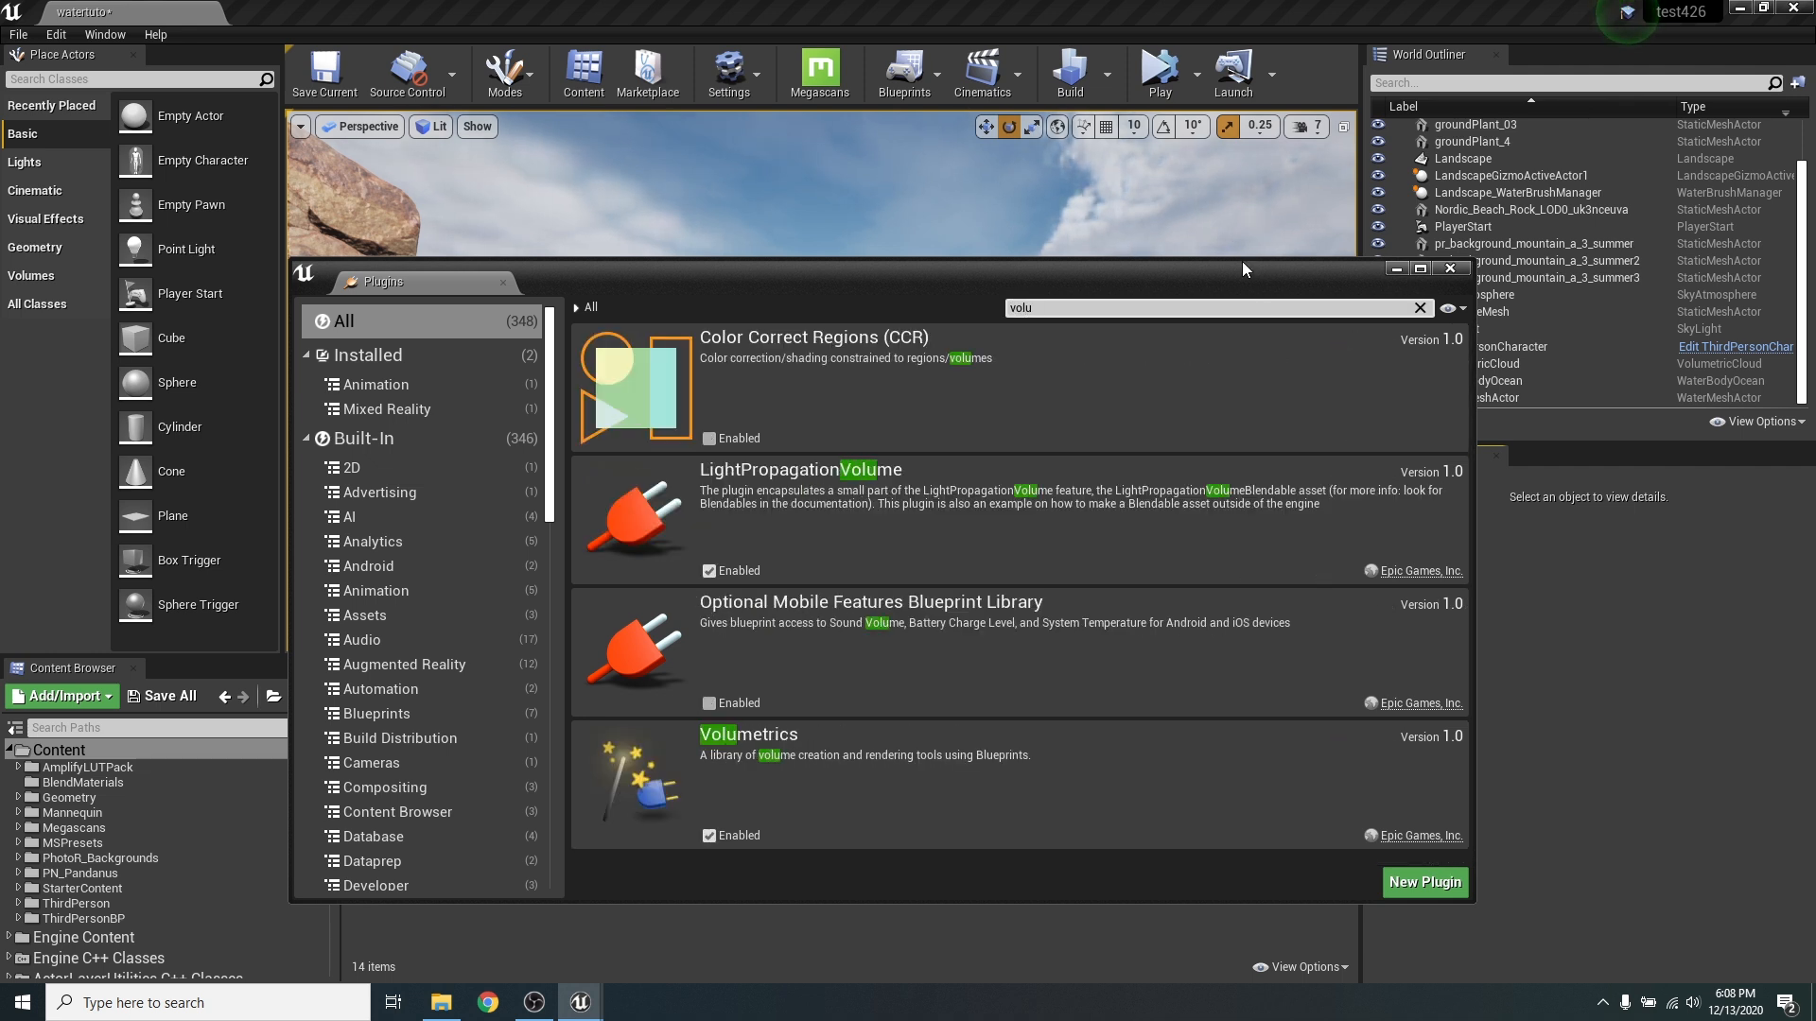
{"action": "left_click_drag", "start_coordinate": [1242, 267], "coordinate": [1246, 426]}
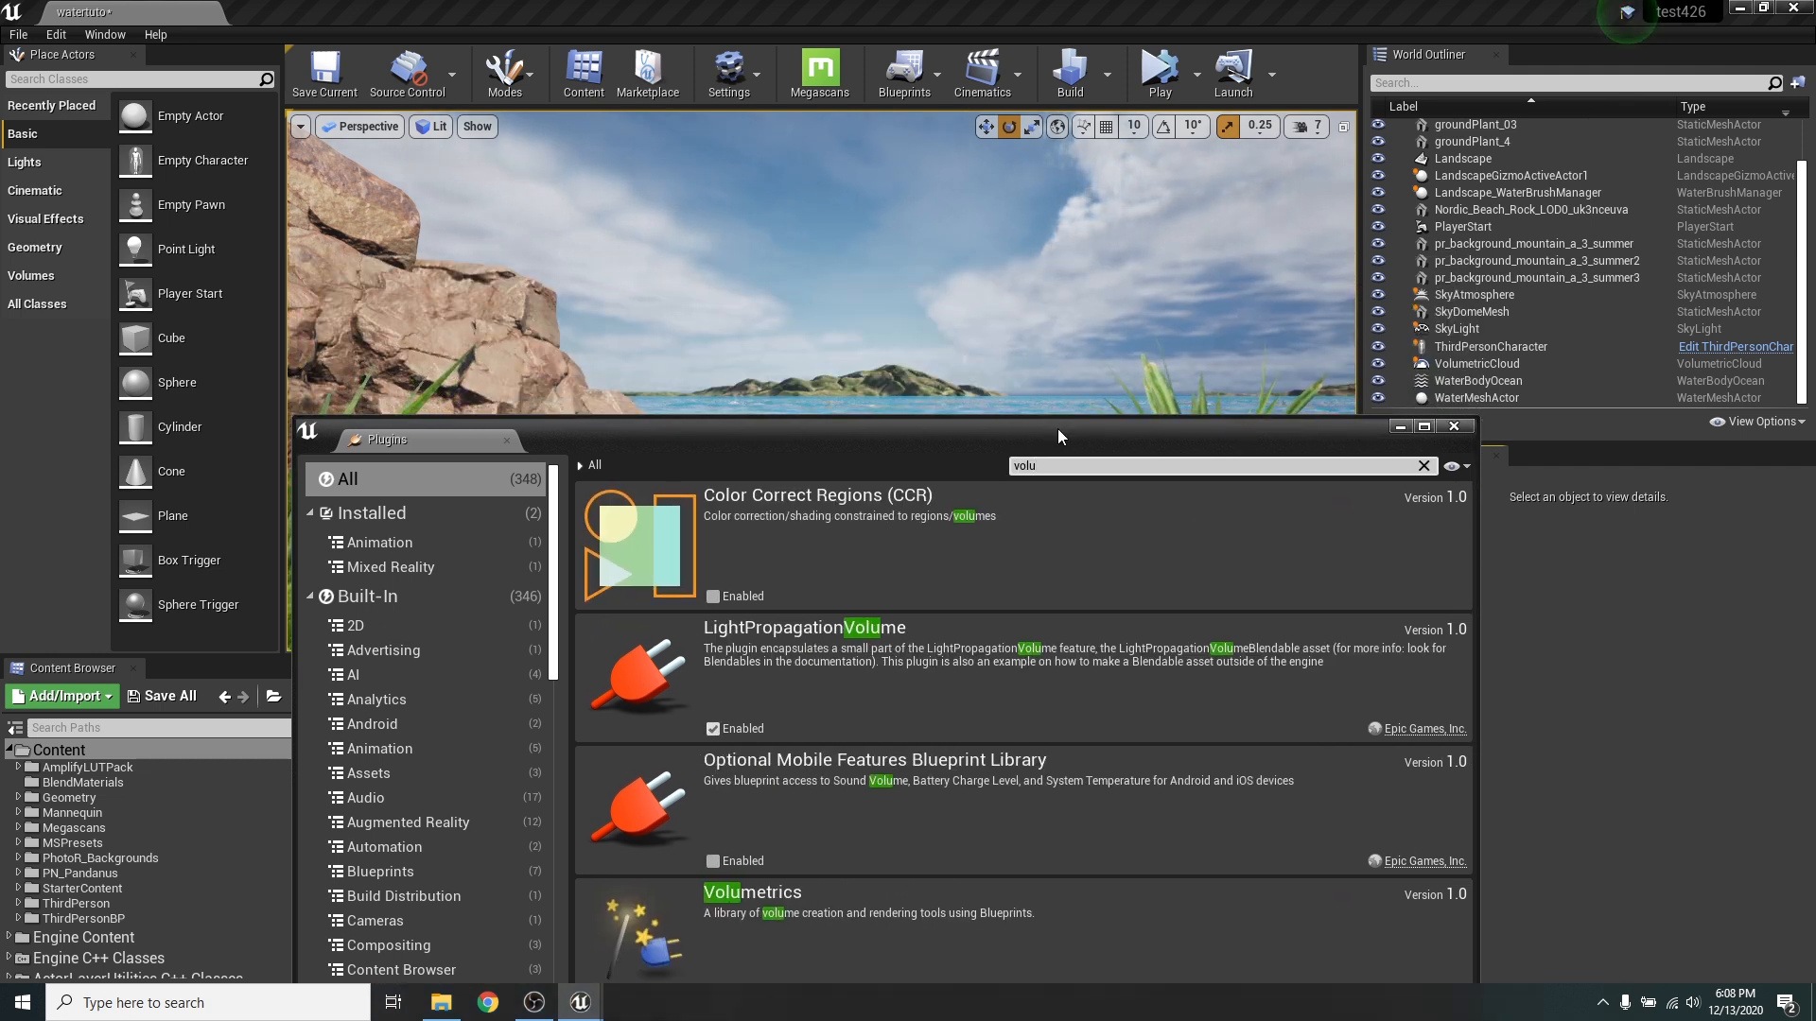
{"action": "left_click_drag", "start_coordinate": [1057, 435], "coordinate": [1148, 467]}
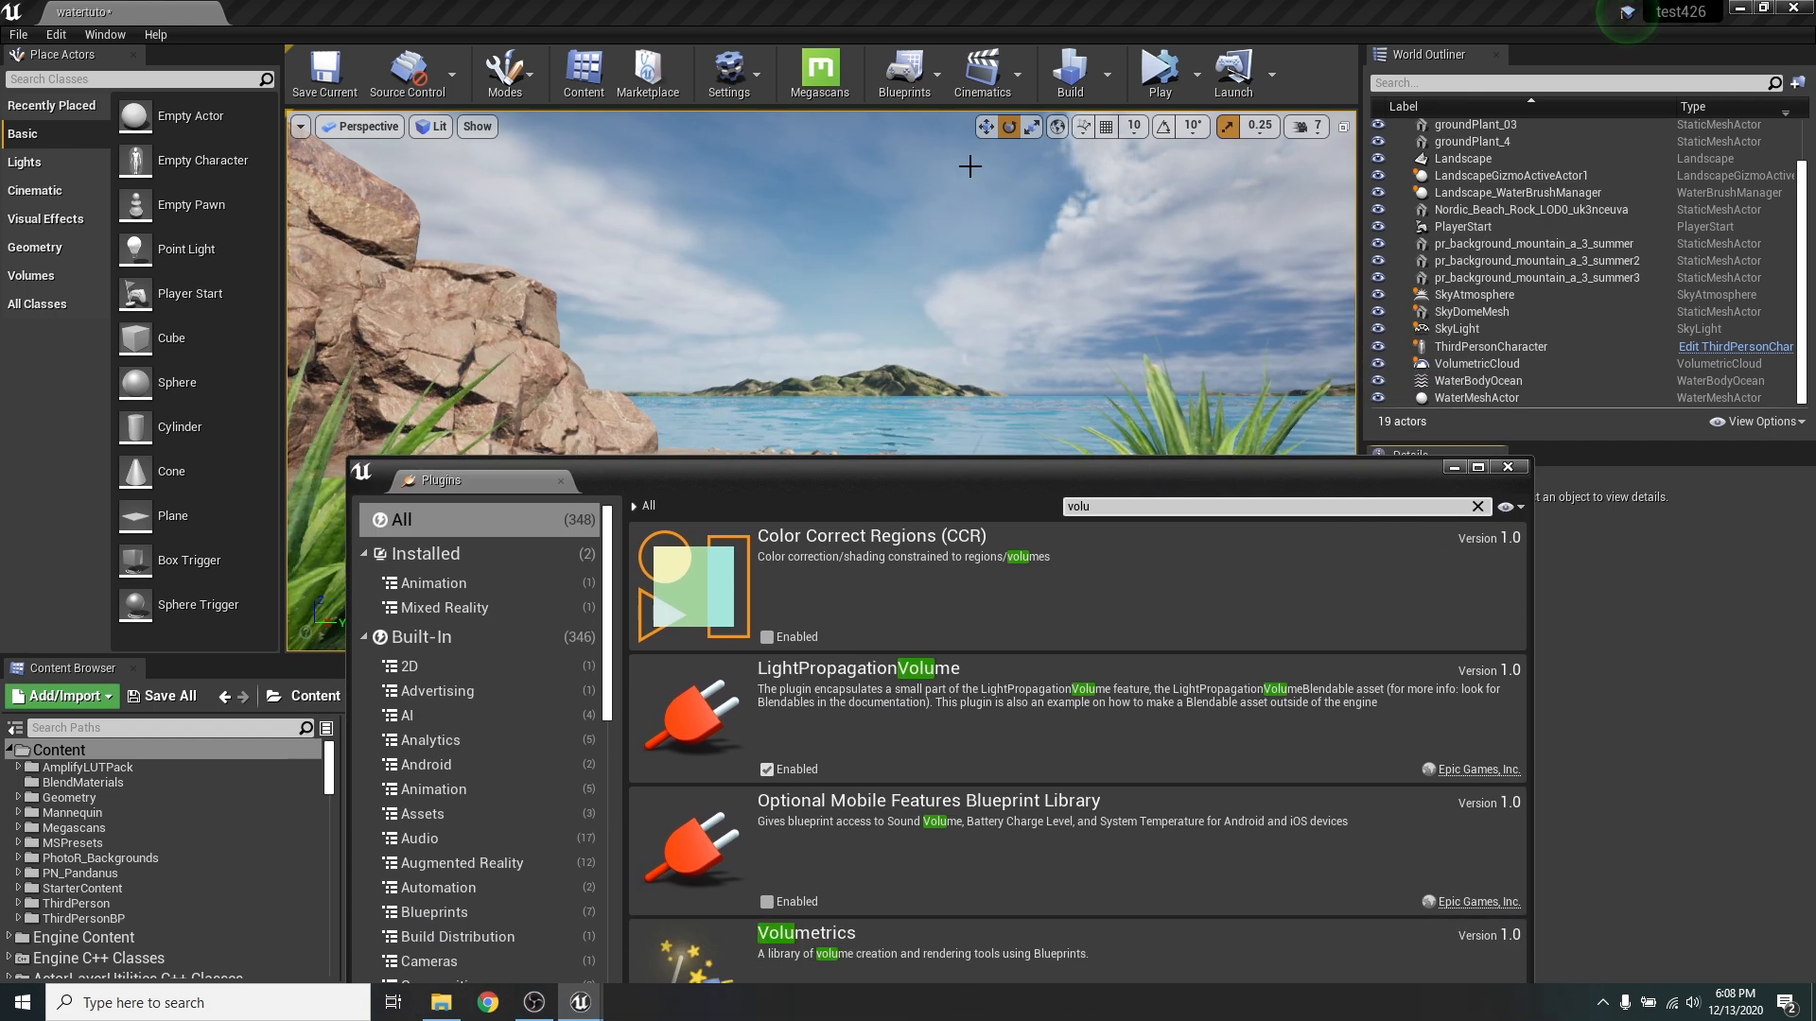
{"action": "left_click_drag", "start_coordinate": [1035, 475], "coordinate": [1002, 251]}
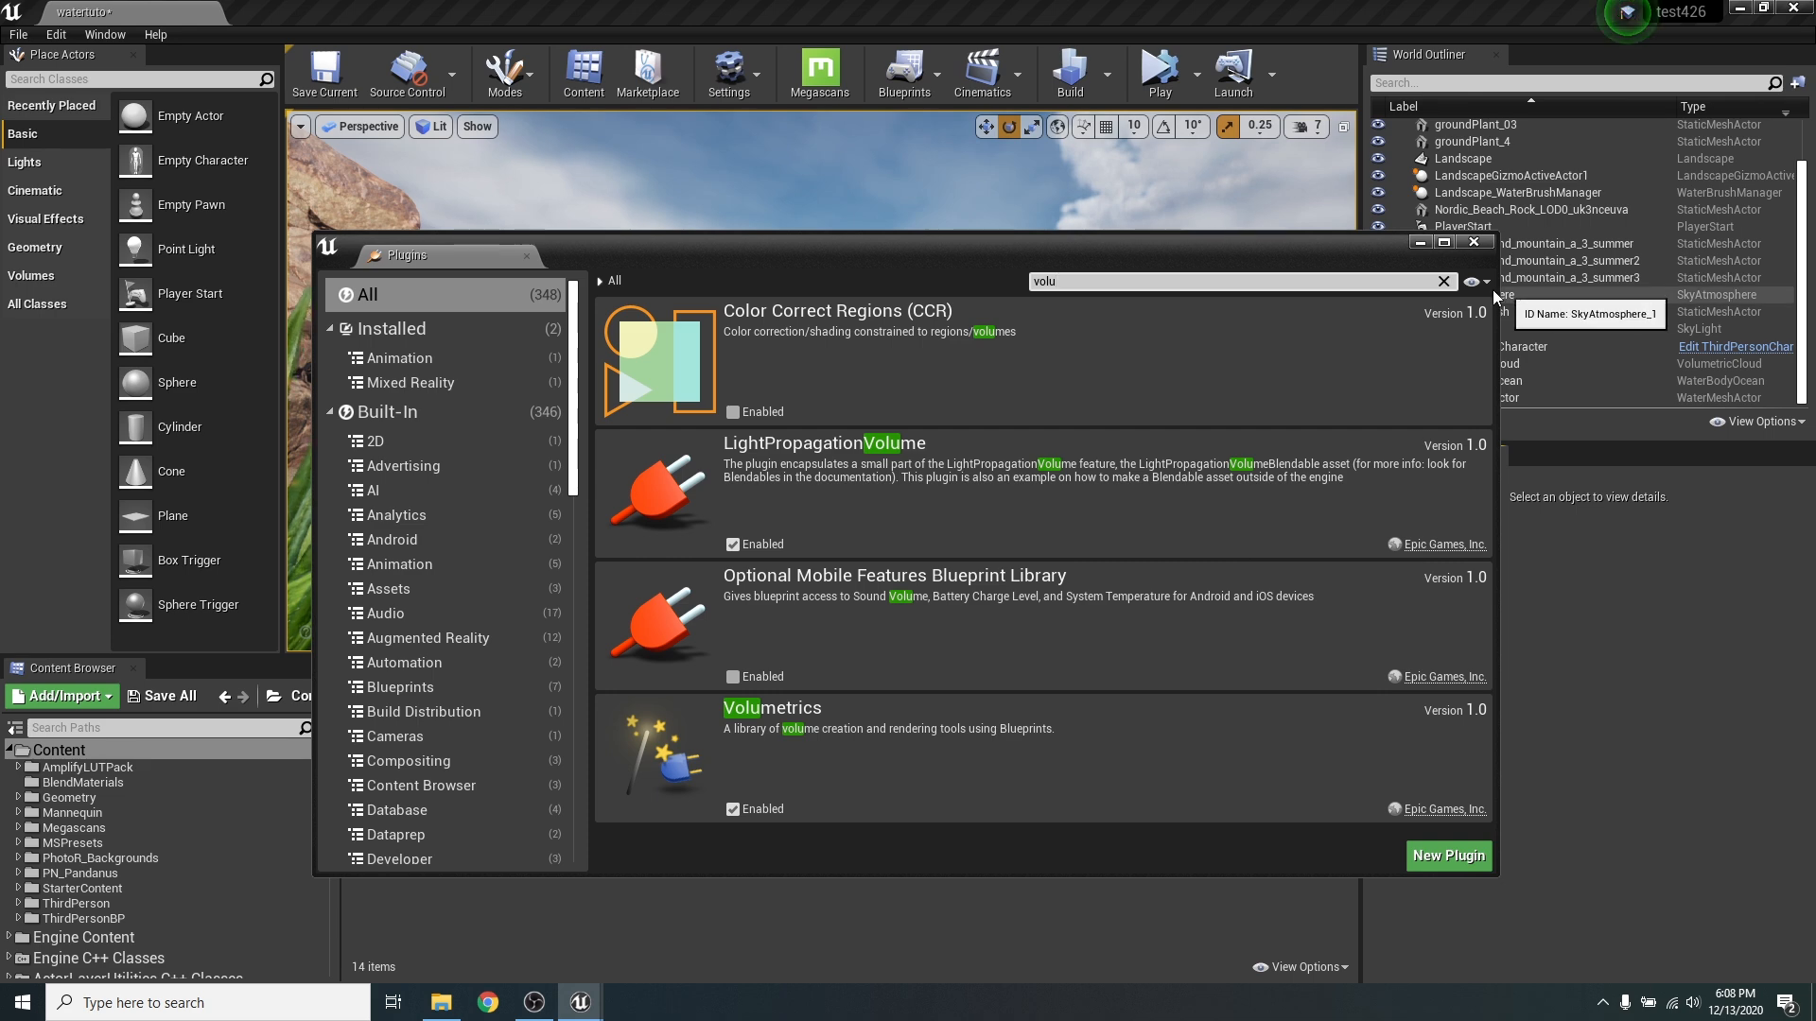
{"action": "left_click", "coordinate": [1472, 244]}
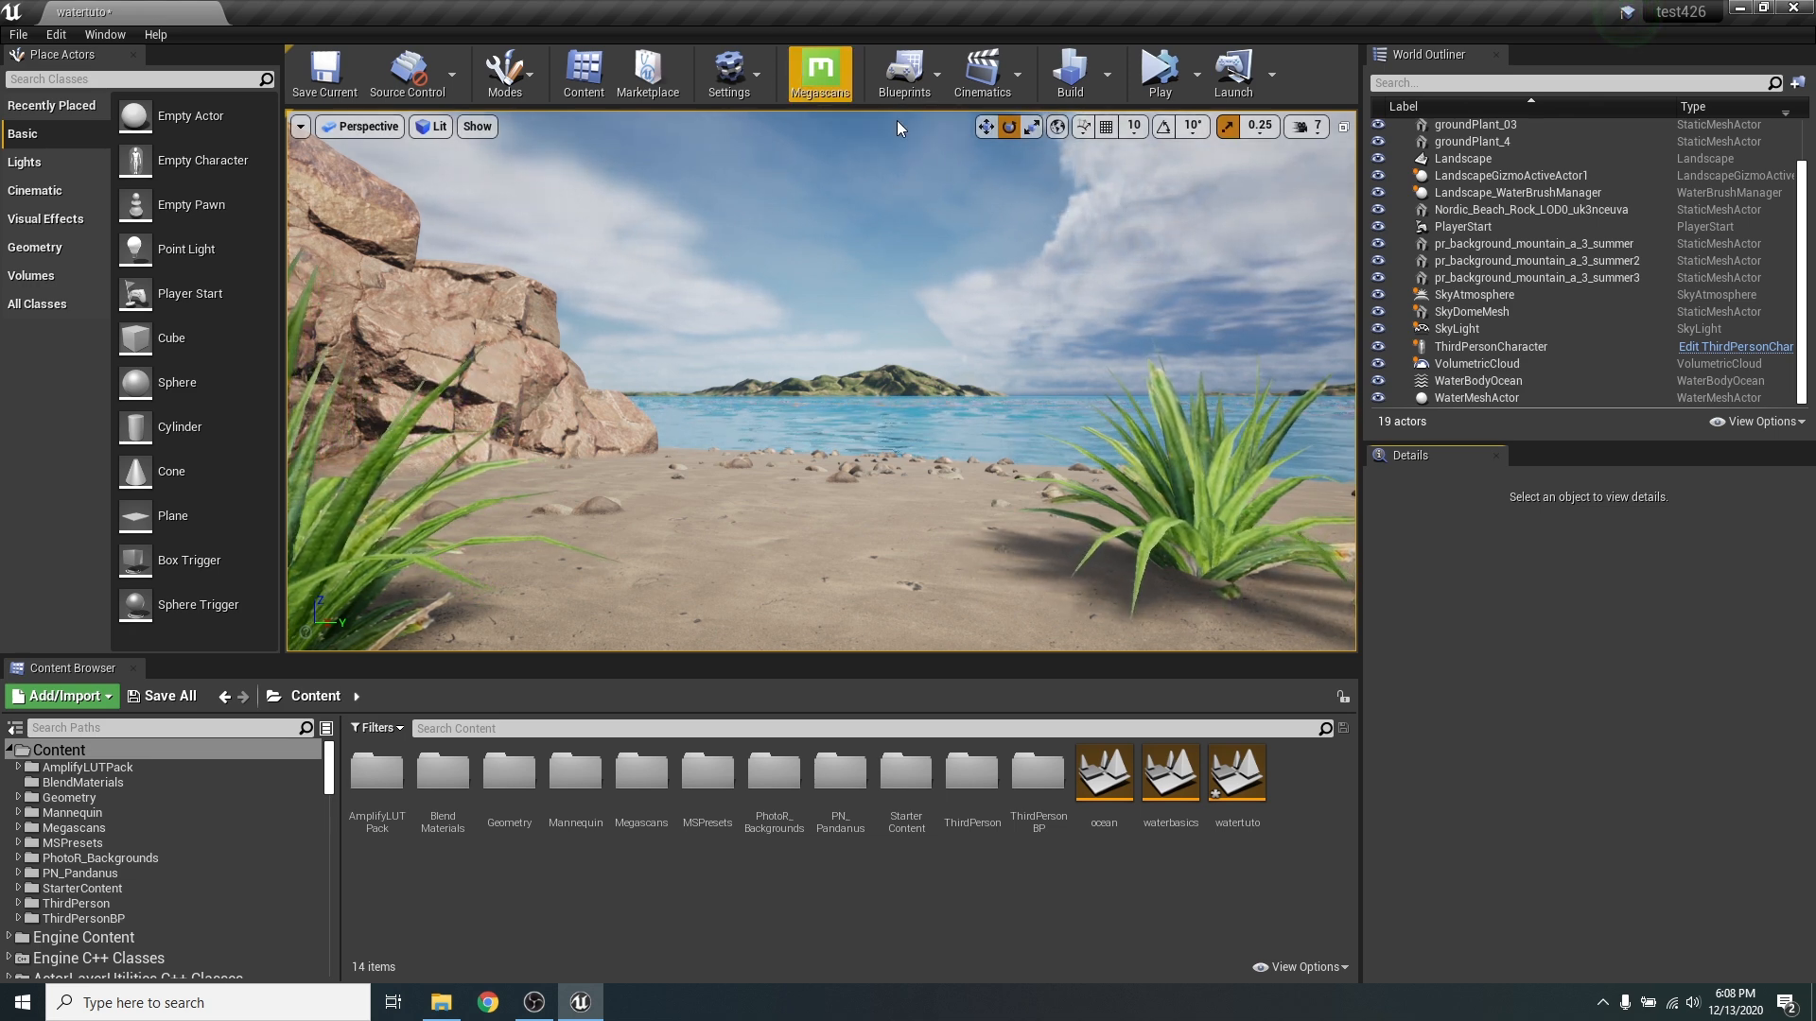
{"action": "left_click", "coordinate": [808, 95]}
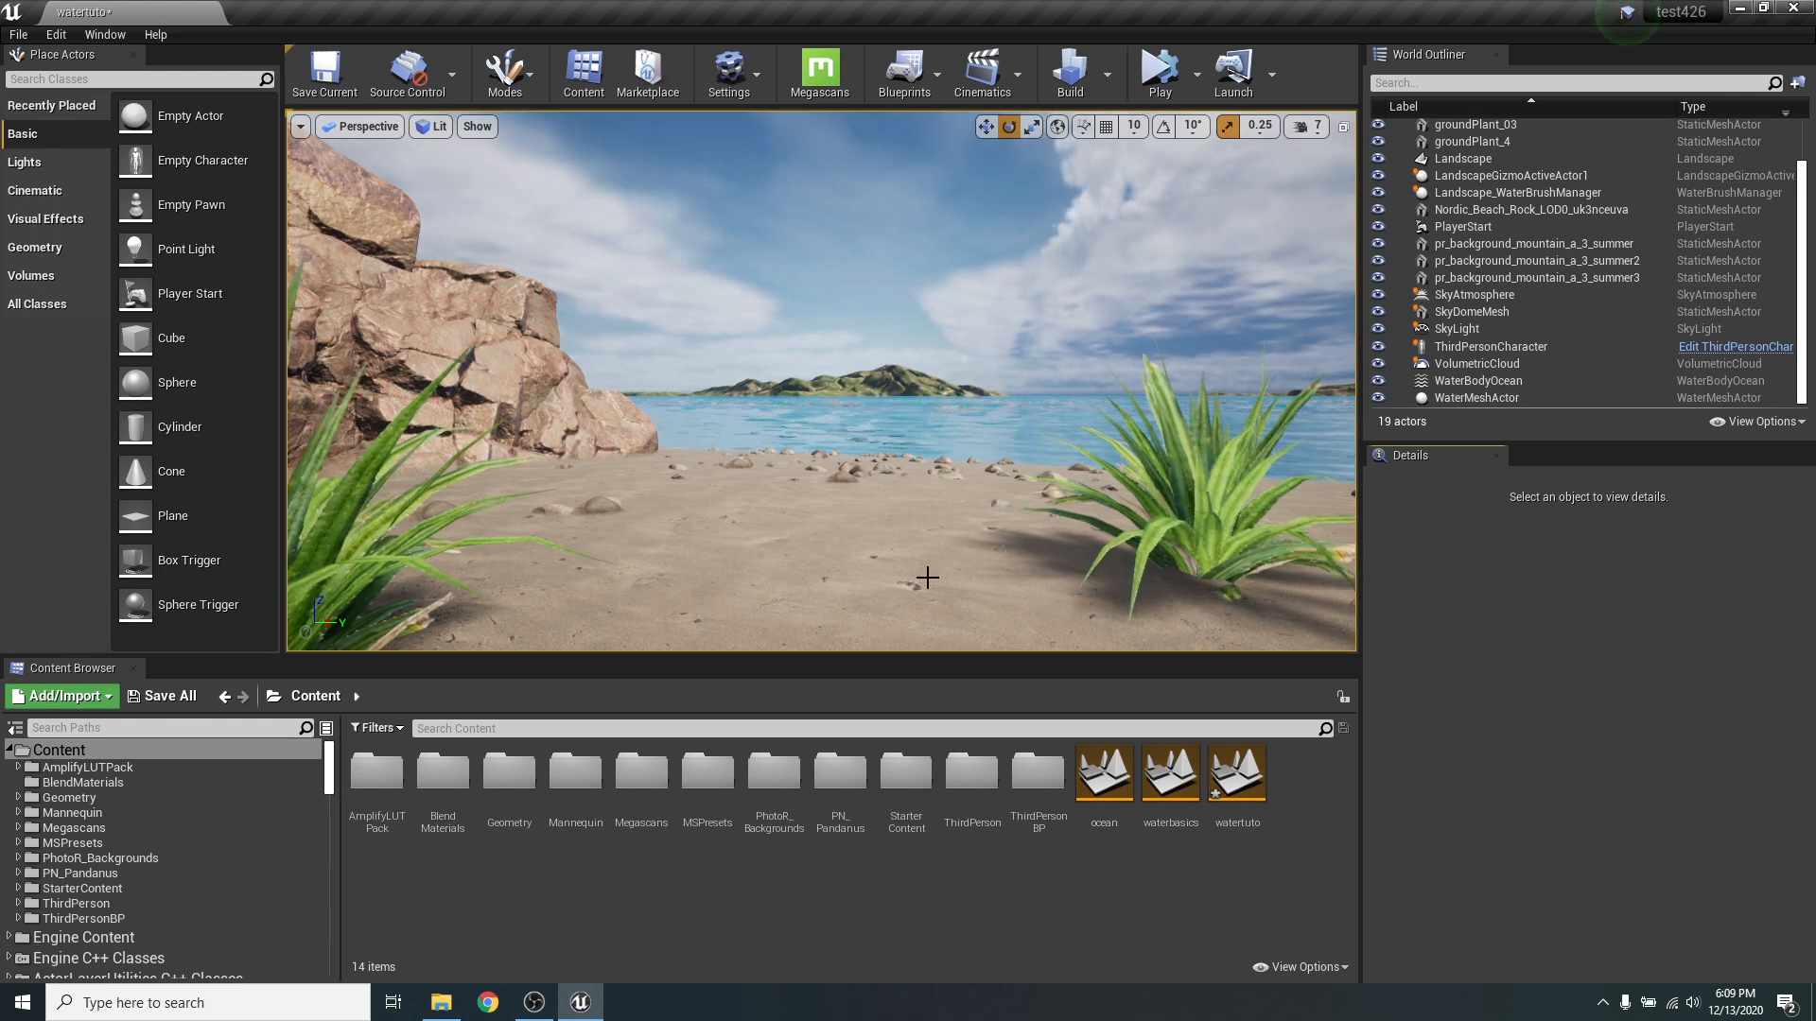
- Create a new level from the TimeOfDay template without saving the watertuto level
{"action": "left_click", "coordinate": [18, 34]}
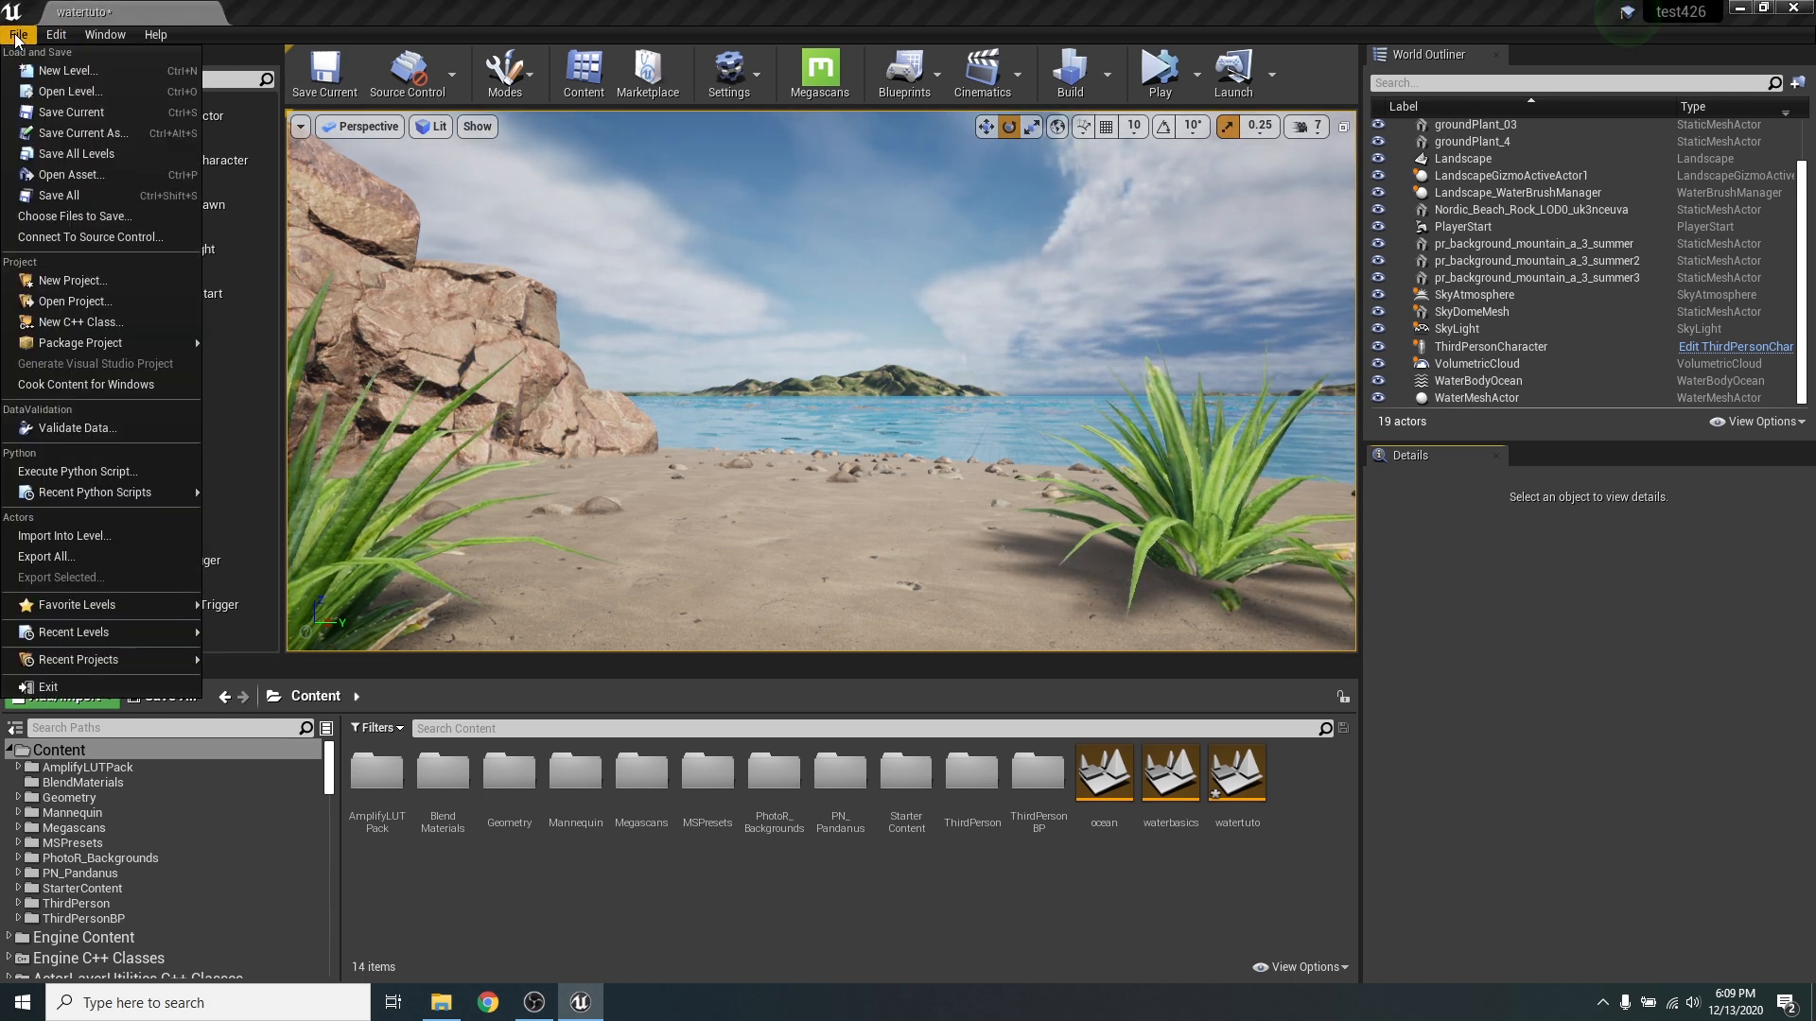
{"action": "left_click", "coordinate": [66, 71]}
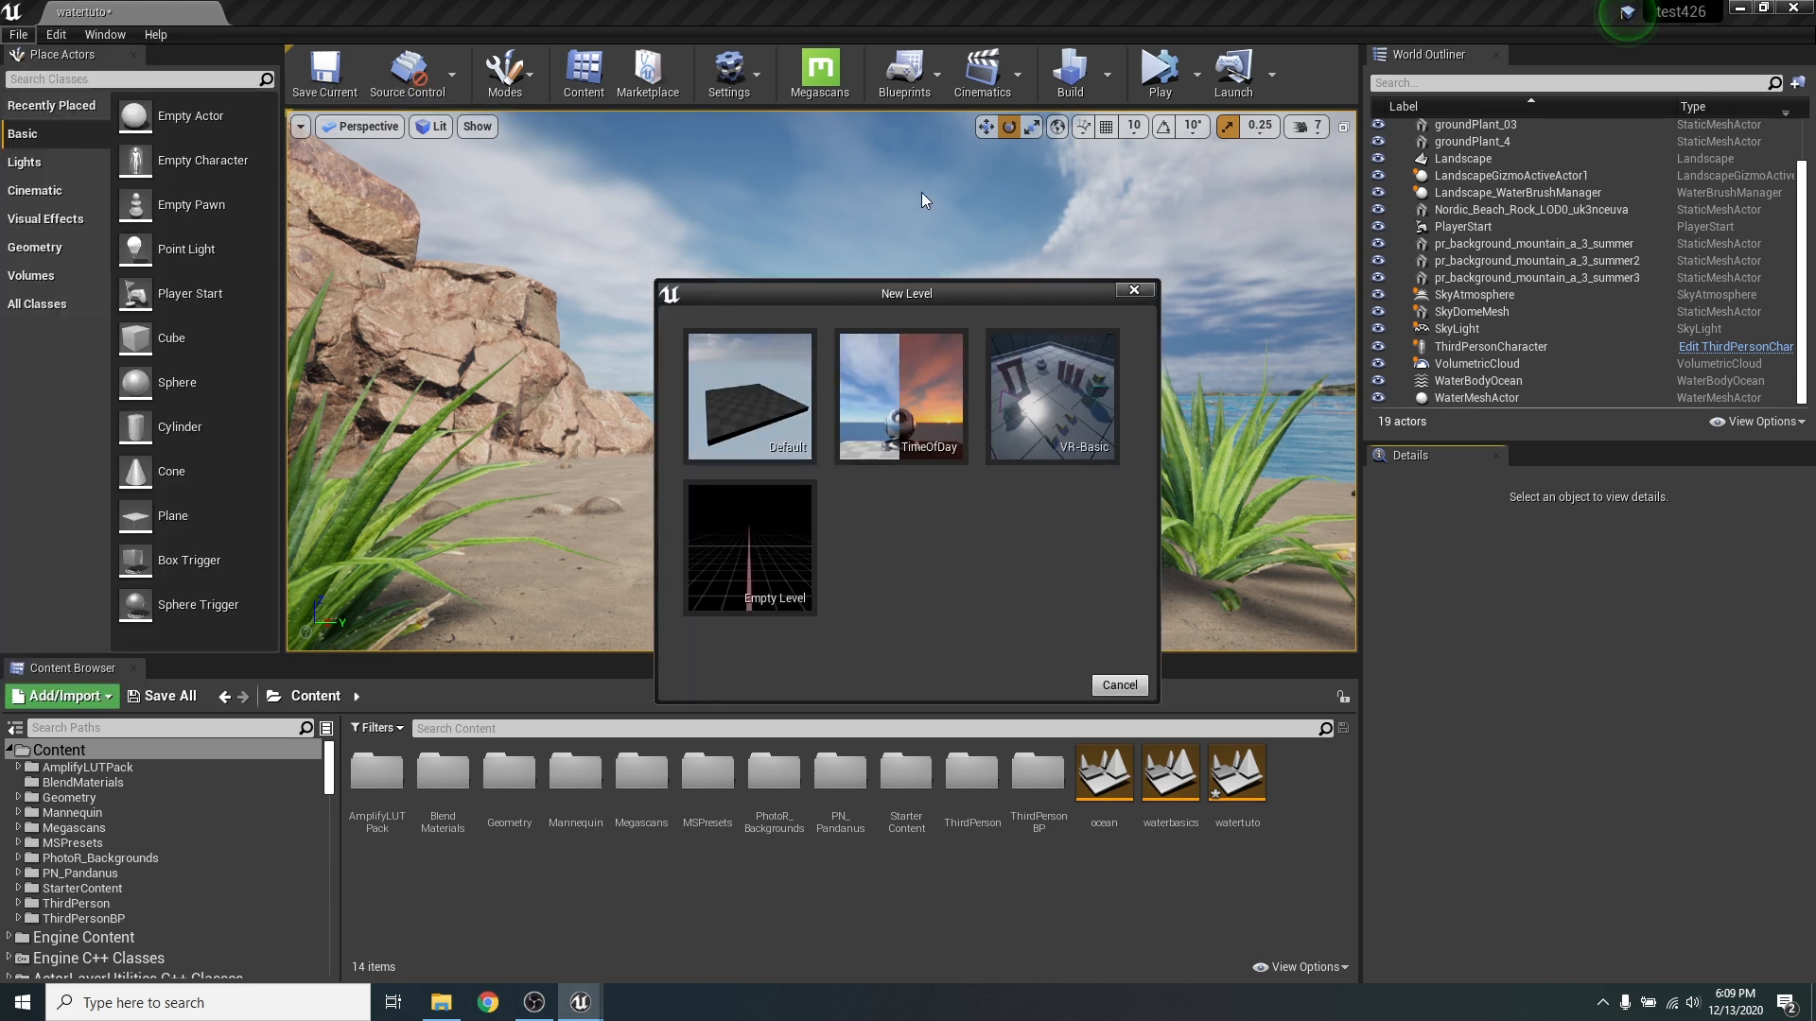
{"action": "left_click", "coordinate": [905, 388]}
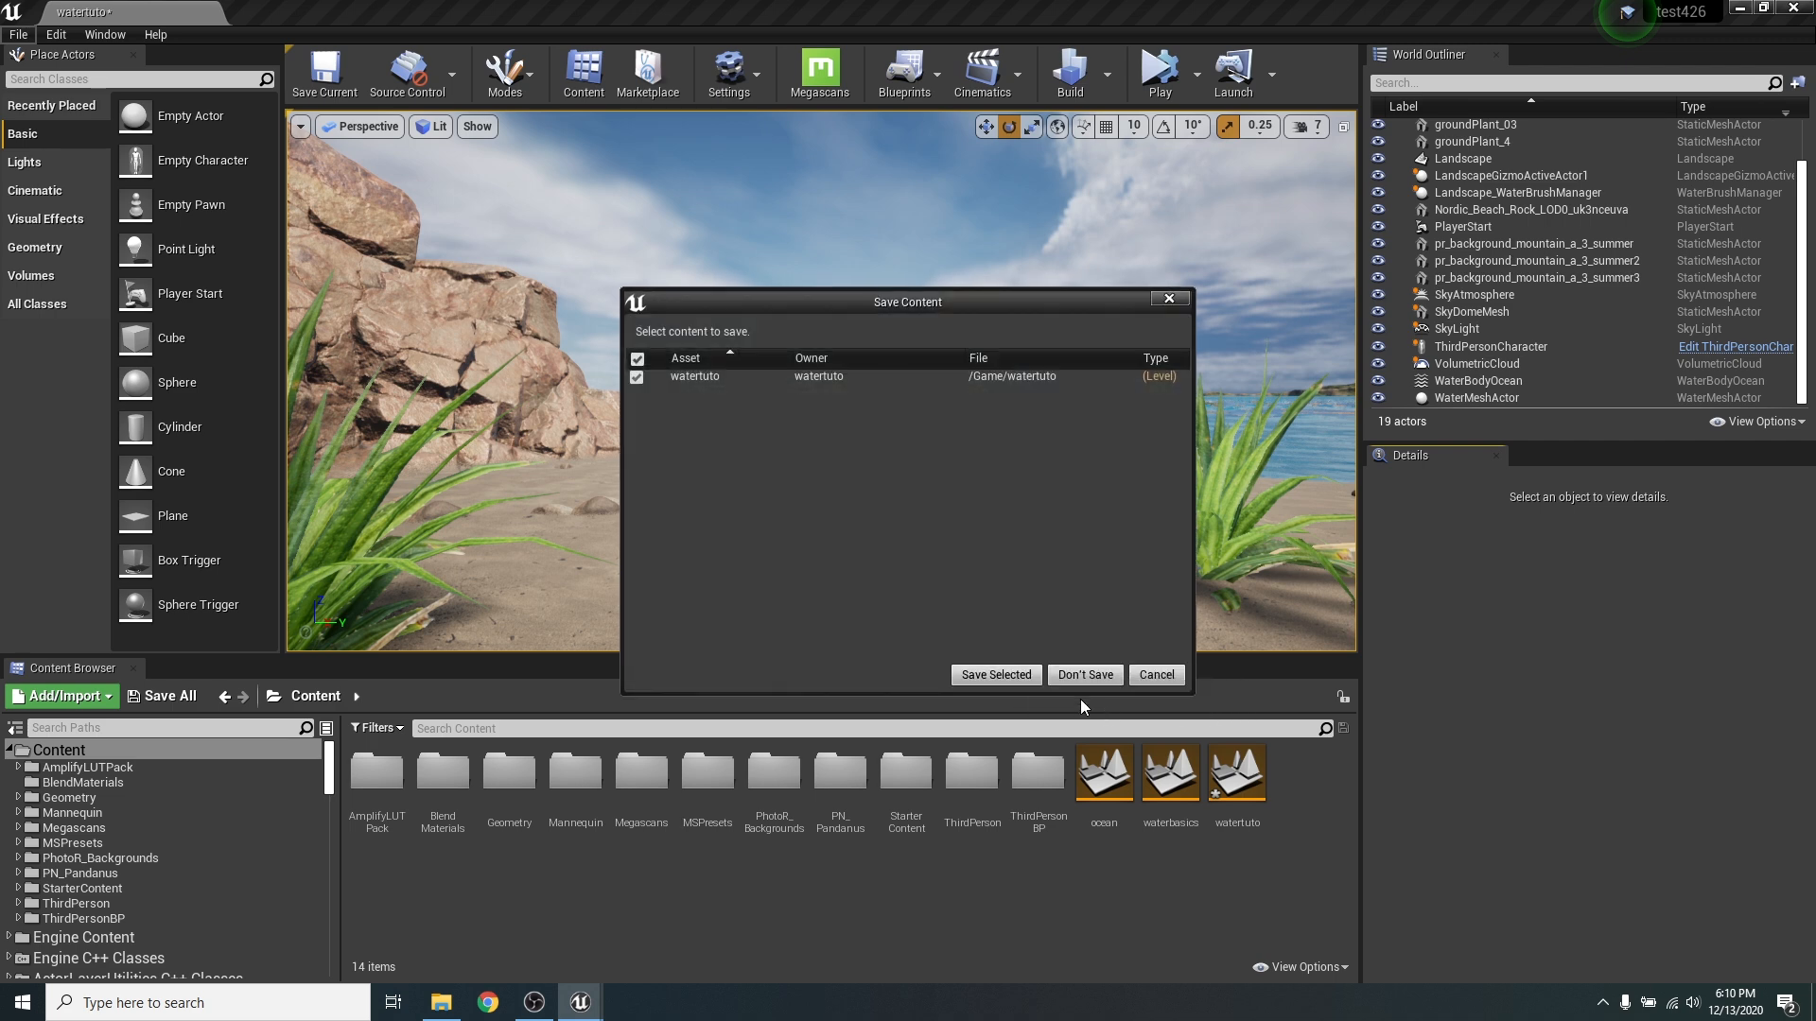
{"action": "left_click", "coordinate": [1108, 674]}
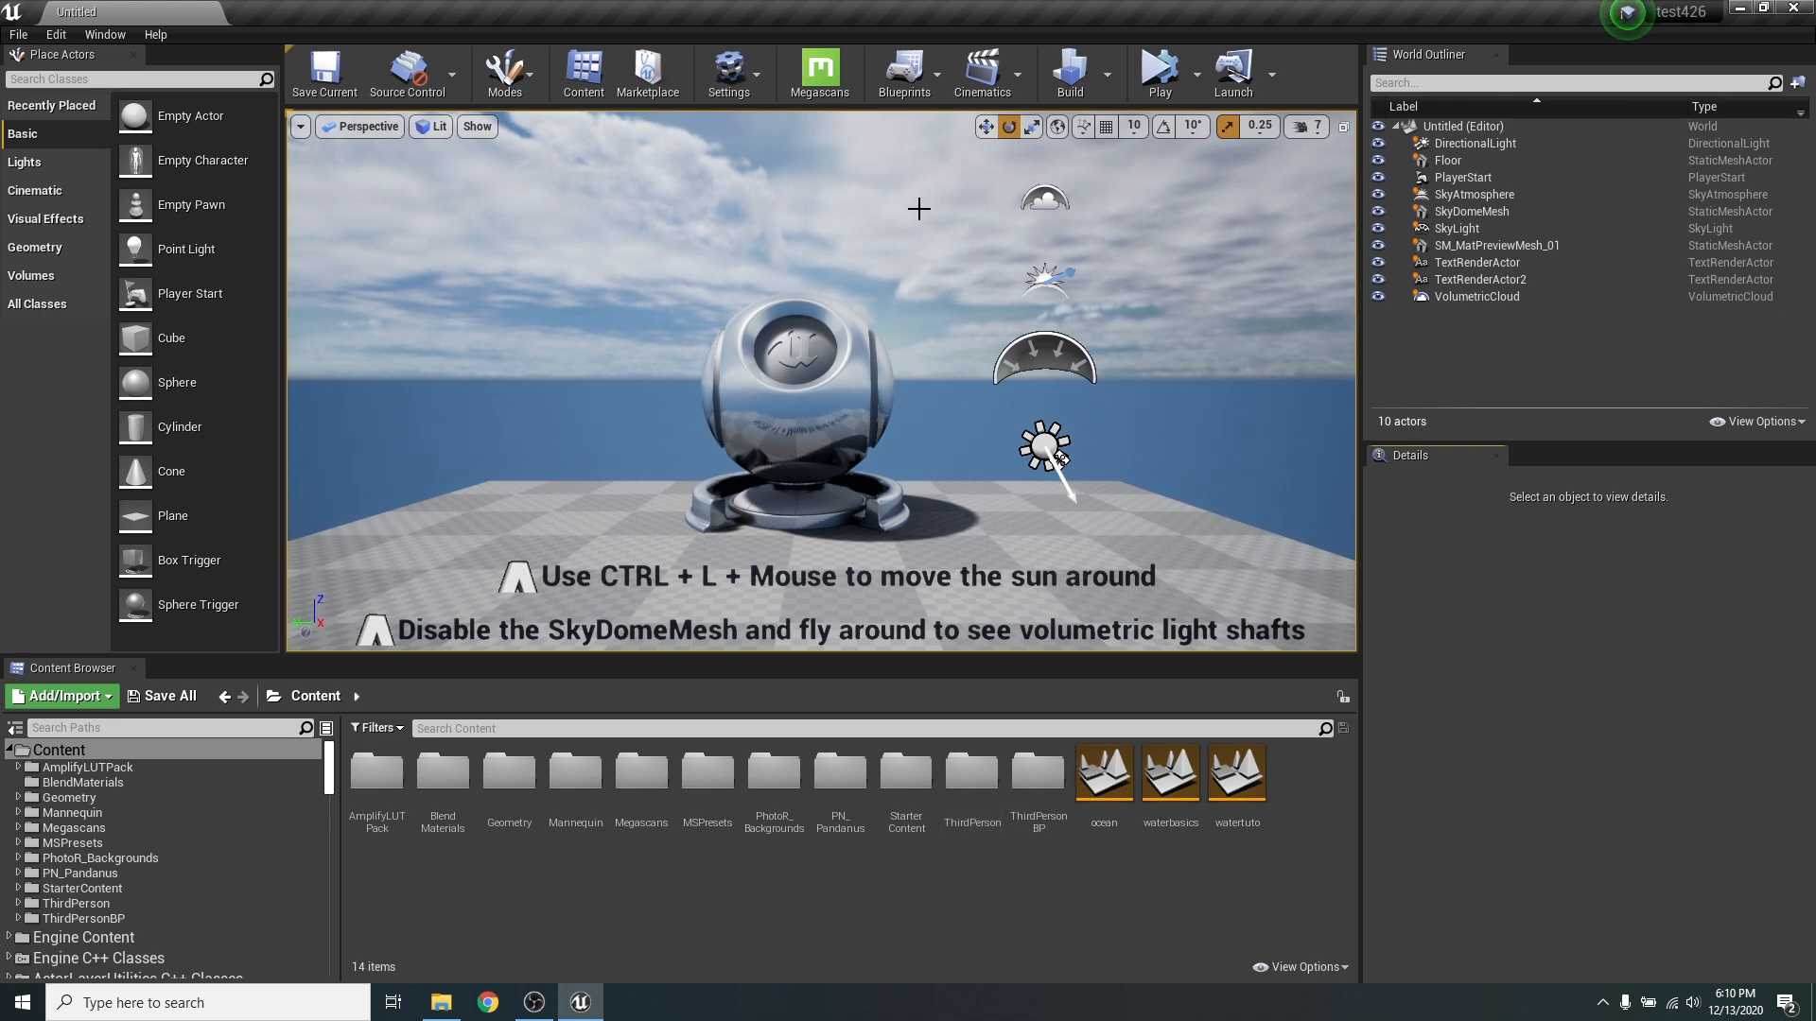
- Reduce the viewport camera speed to 4
{"action": "right_click_drag", "start_coordinate": [1186, 487], "coordinate": [1046, 591]}
{"action": "key", "text": "s"}
{"action": "key", "text": "w"}
{"action": "key", "text": "s"}
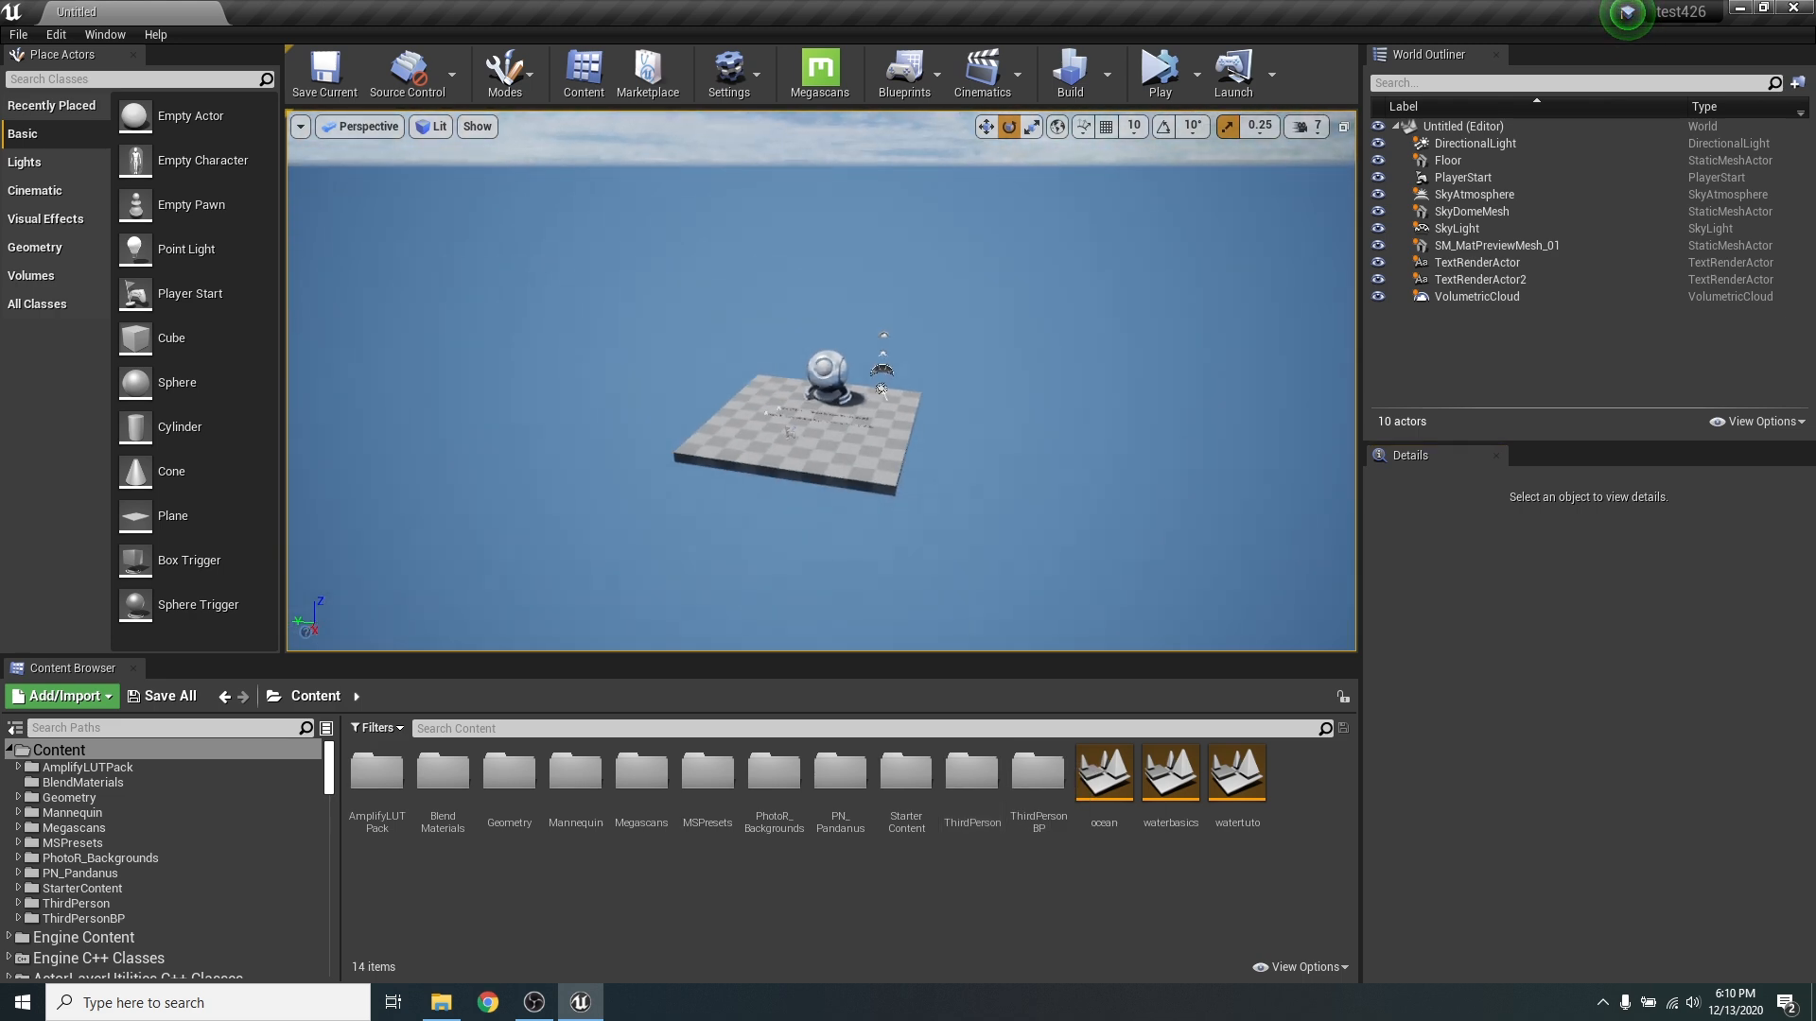
{"action": "left_click", "coordinate": [1318, 129]}
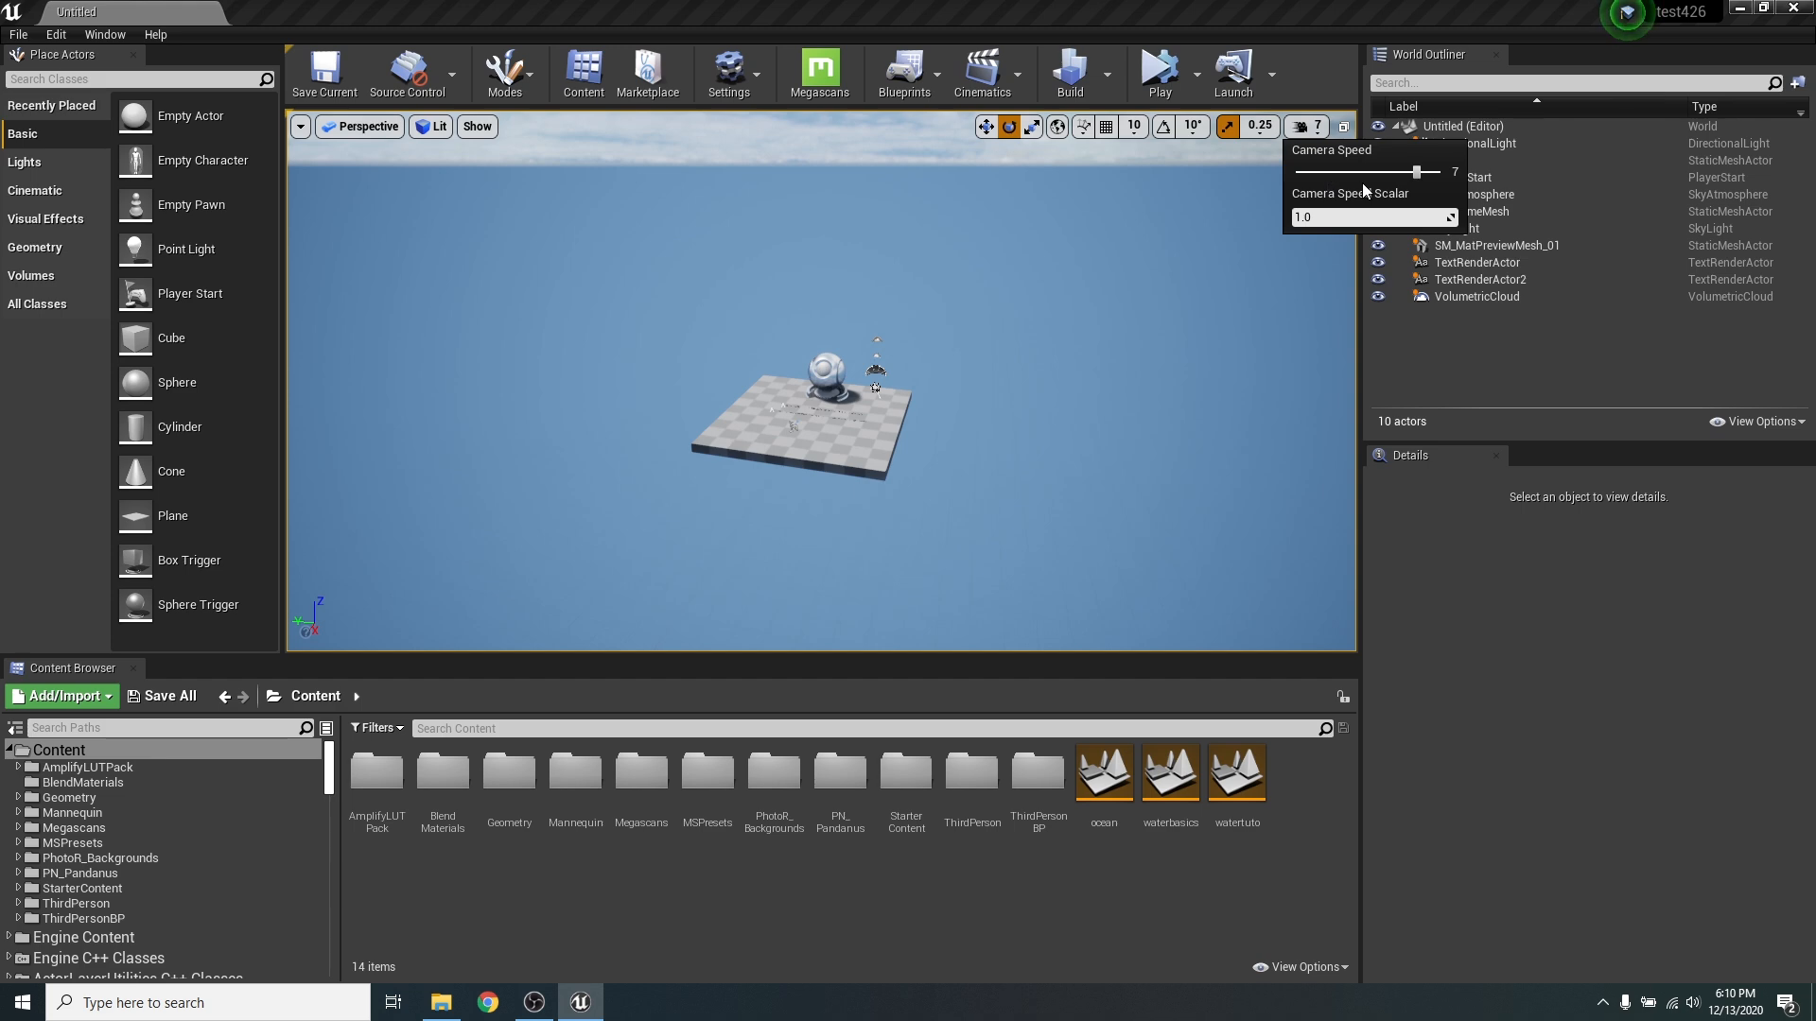
{"action": "left_click_drag", "start_coordinate": [1362, 174], "coordinate": [1343, 173]}
- Delete the checkered Floor mesh from the level
{"action": "right_click_drag", "start_coordinate": [1134, 312], "coordinate": [1116, 203]}
{"action": "key", "text": "w"}
{"action": "key", "text": "w"}
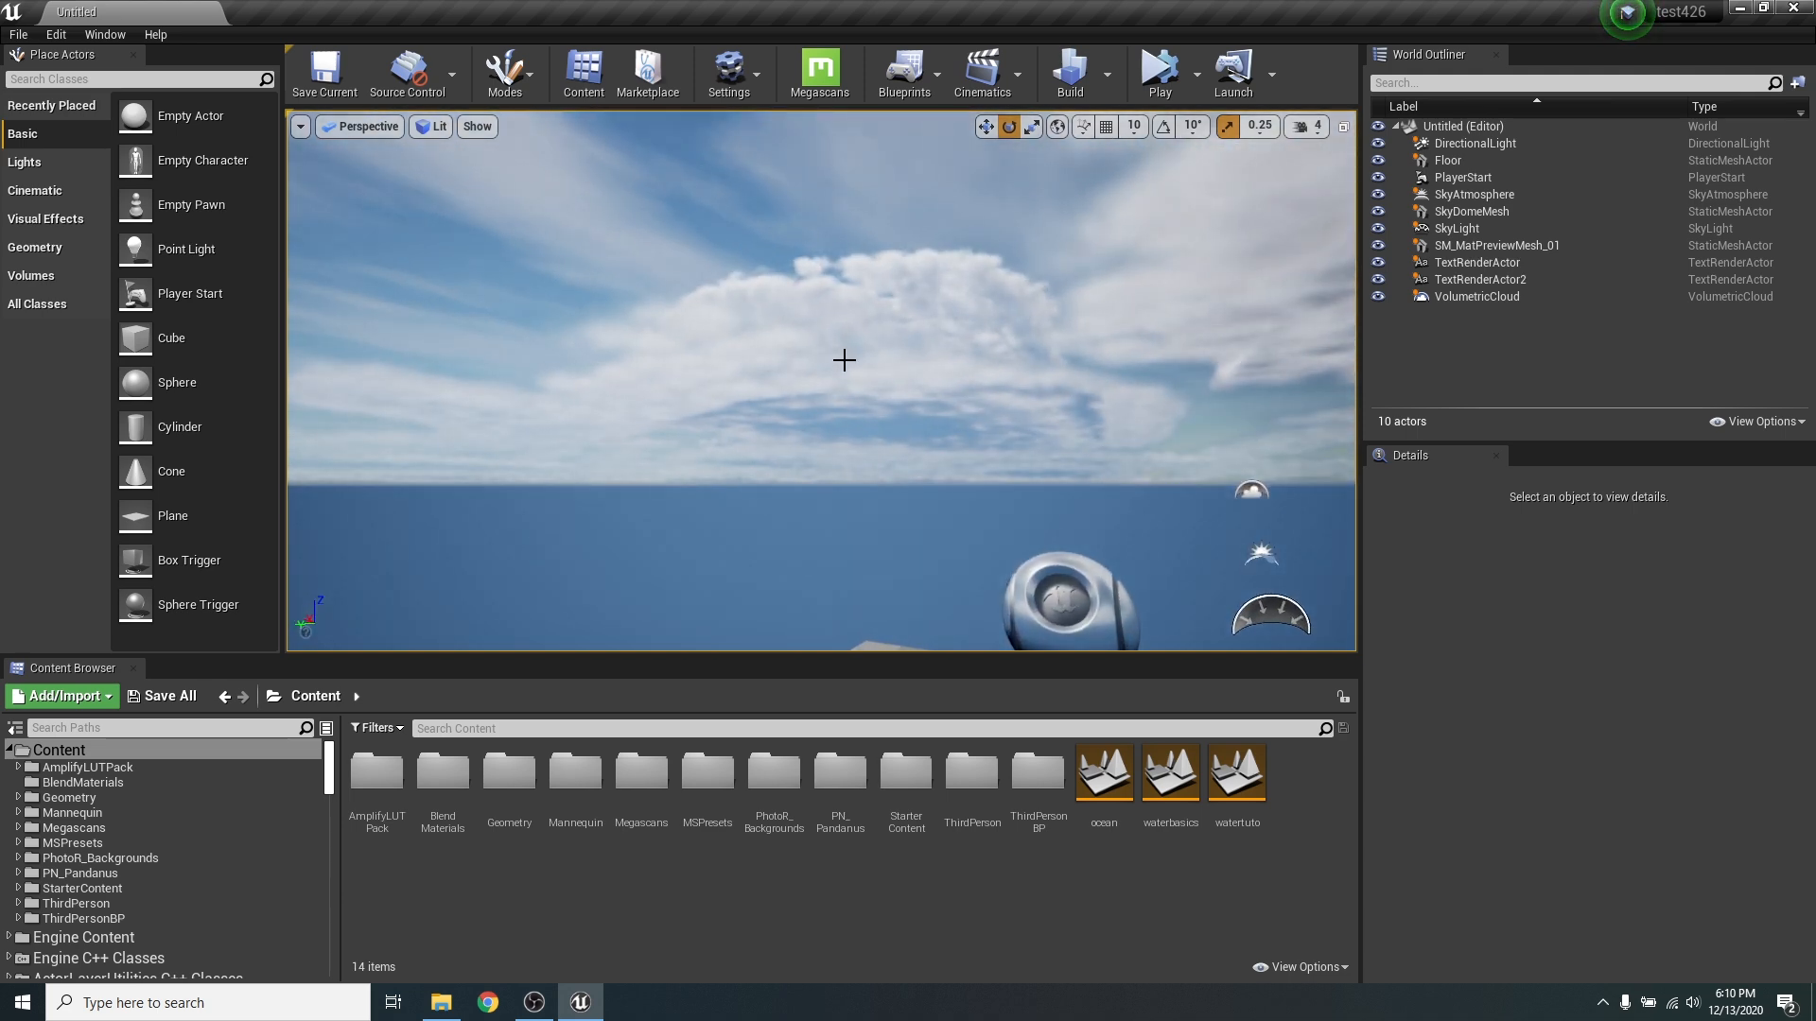
{"action": "right_click_drag", "start_coordinate": [844, 360], "coordinate": [925, 474]}
{"action": "left_click", "coordinate": [943, 620]}
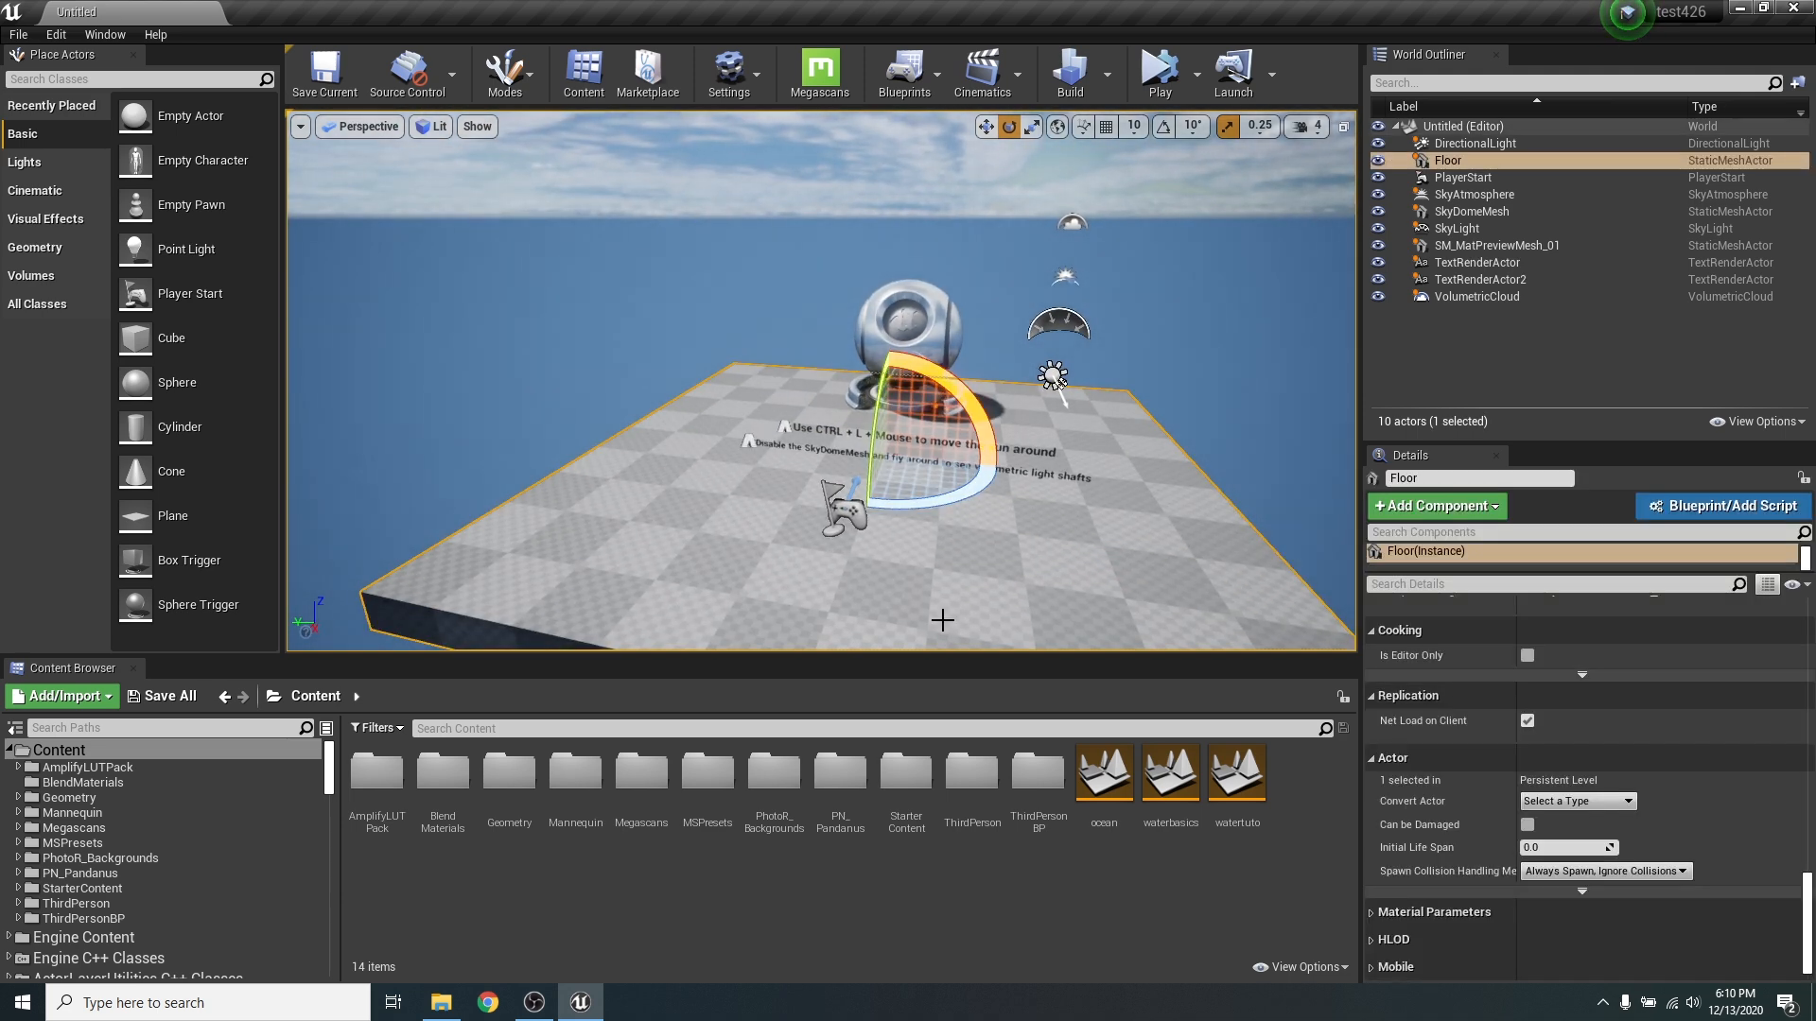
{"action": "key", "text": "Delete"}
- Delete TextRenderActor, TextRenderActor2 and SM_MatPreviewMesh_01 from the level
{"action": "left_click", "coordinate": [920, 457]}
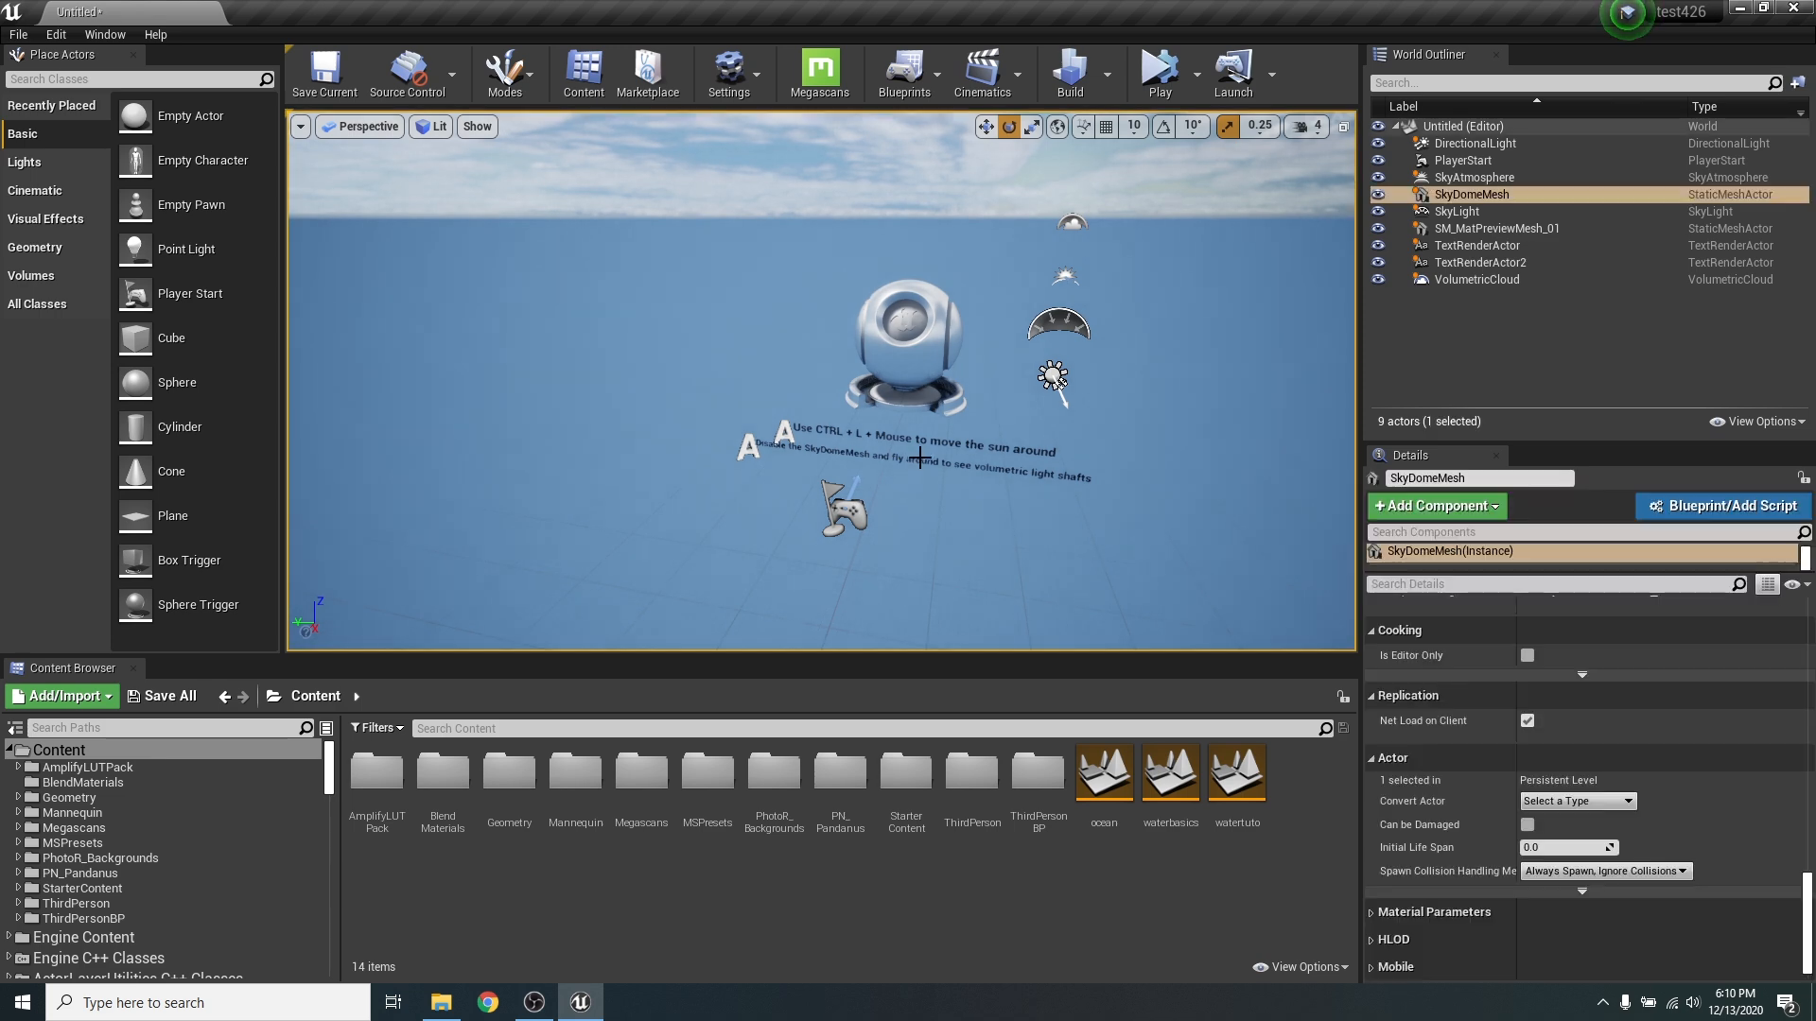
{"action": "left_click", "coordinate": [1433, 248]}
{"action": "key", "text": "Delete"}
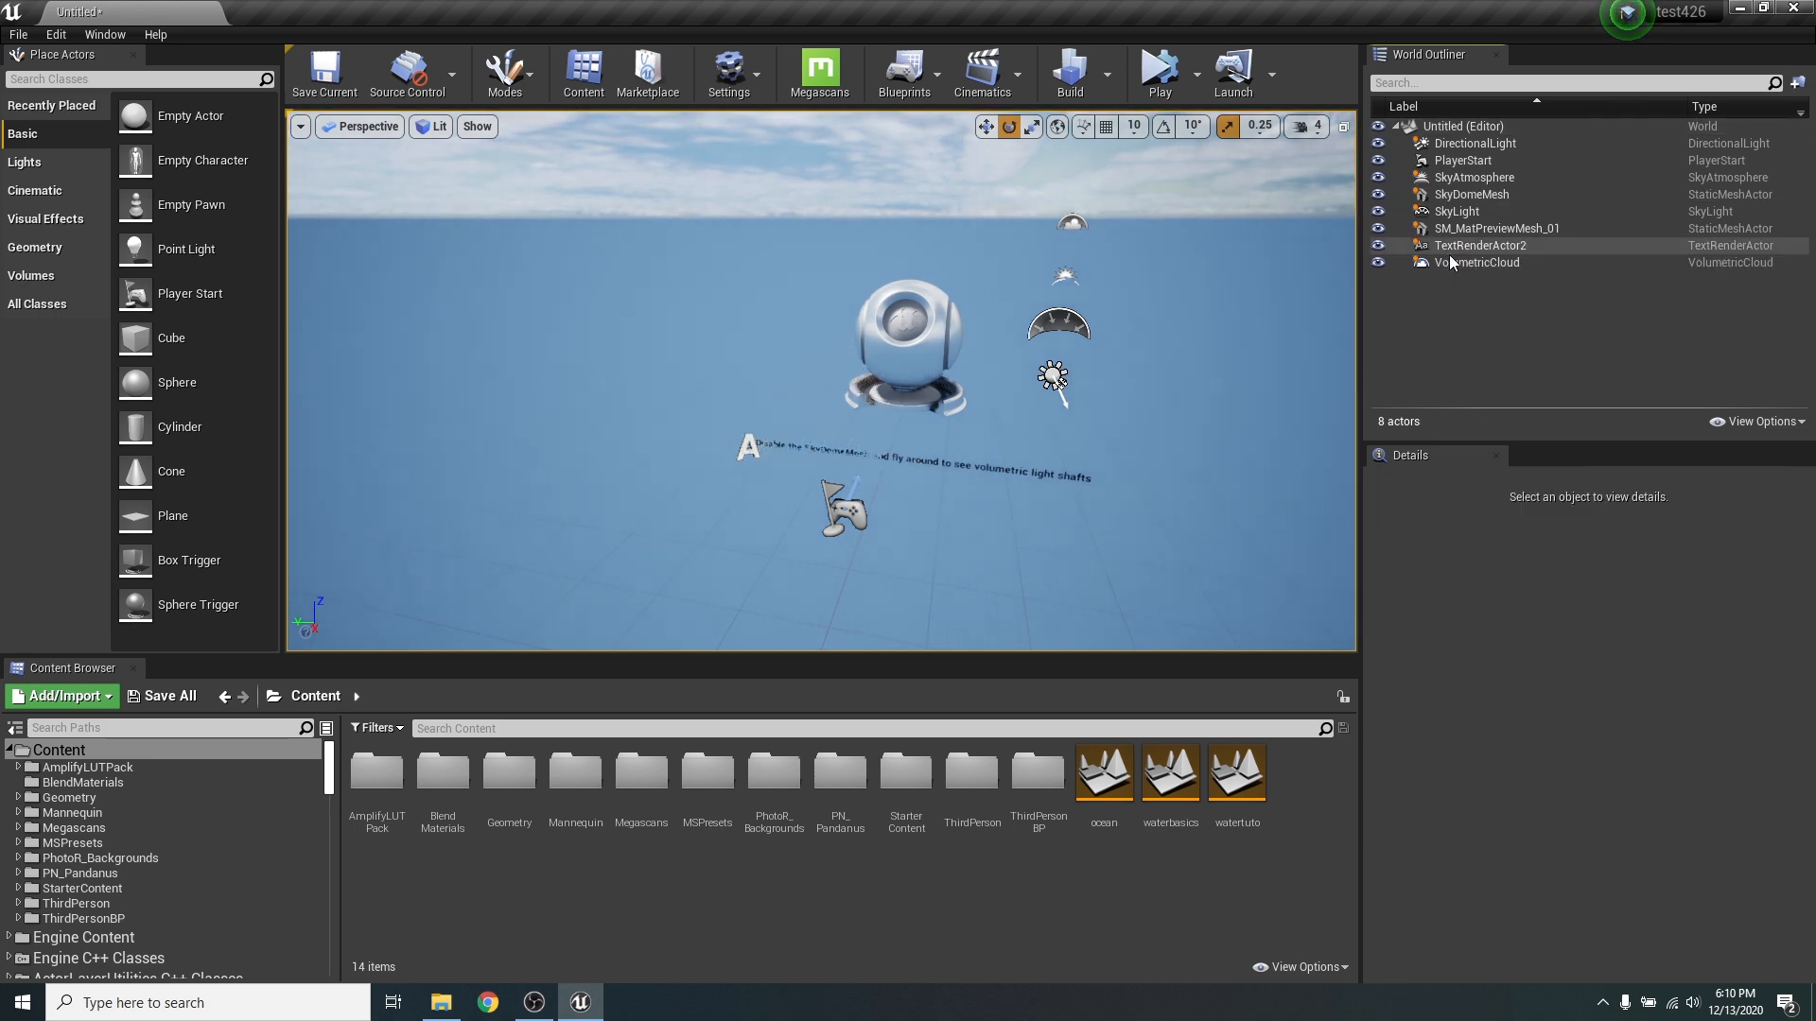
{"action": "left_click", "coordinate": [1462, 248]}
{"action": "key", "text": "Delete"}
{"action": "left_click", "coordinate": [1461, 229]}
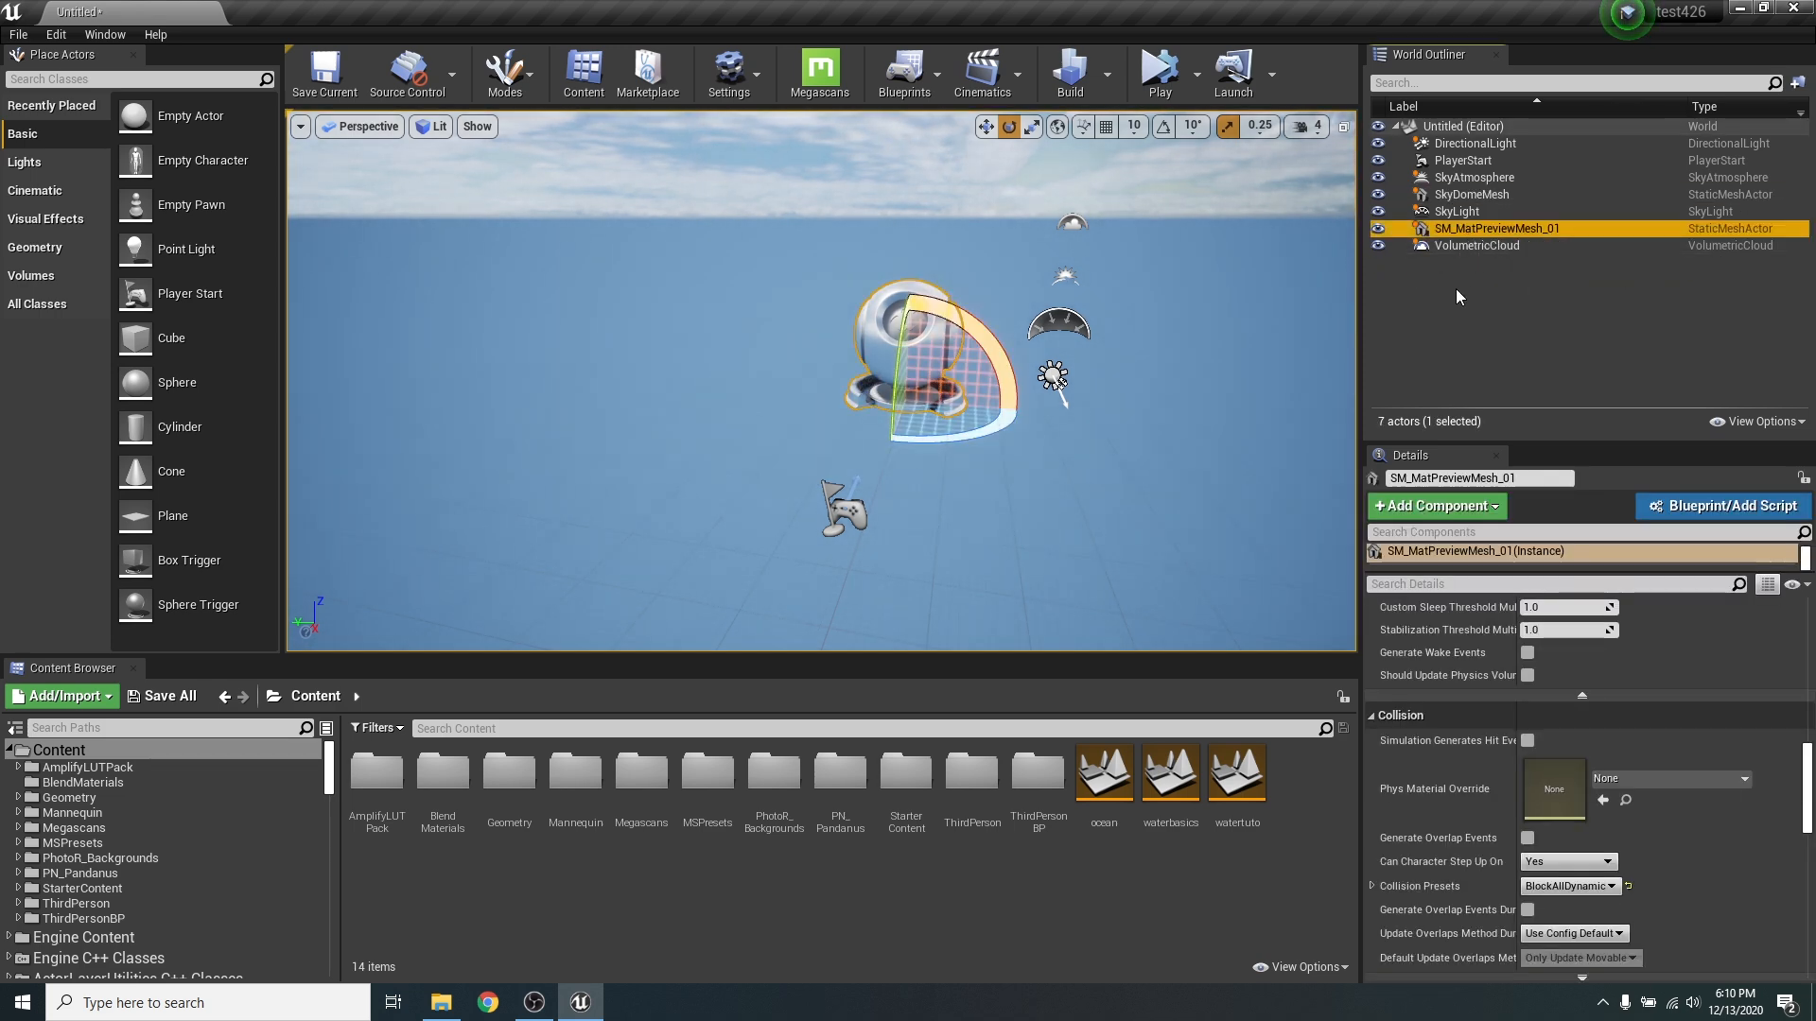
{"action": "key", "text": "Delete"}
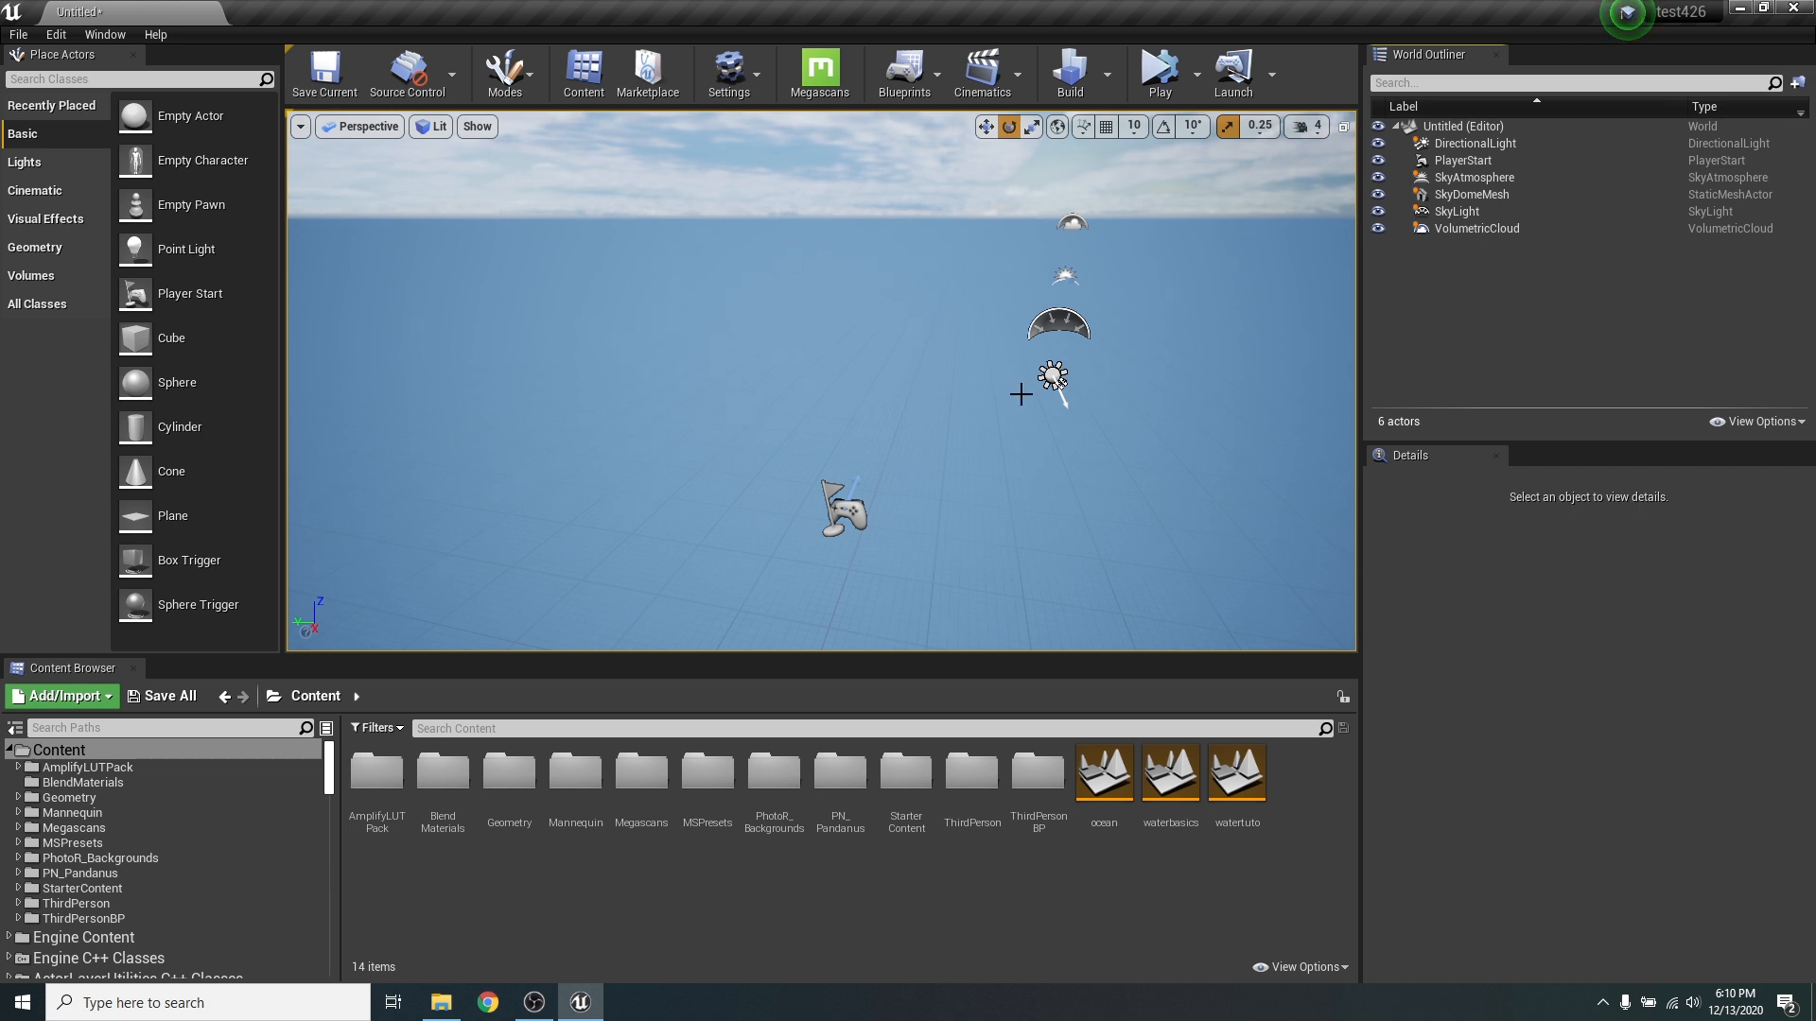
- Switch to Landscape mode and enable edit layers for the new landscape
{"action": "right_click_drag", "start_coordinate": [1021, 394], "coordinate": [1101, 378]}
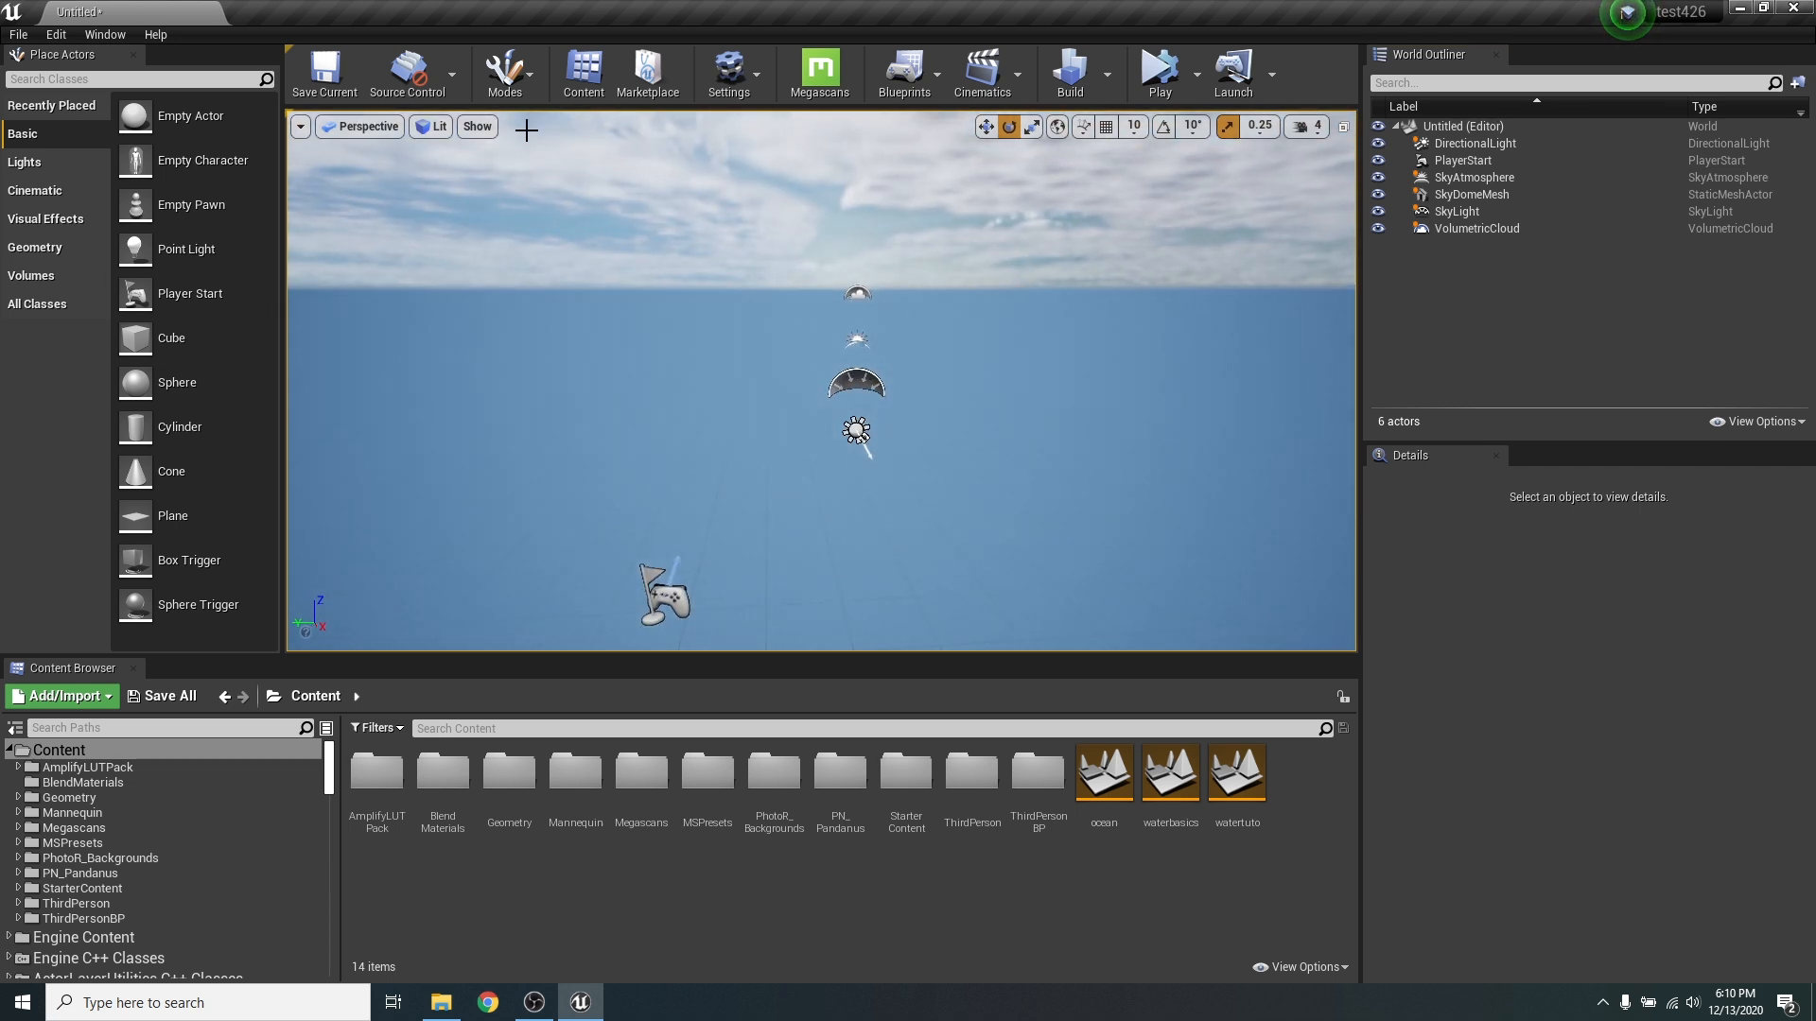
{"action": "left_click", "coordinate": [504, 70]}
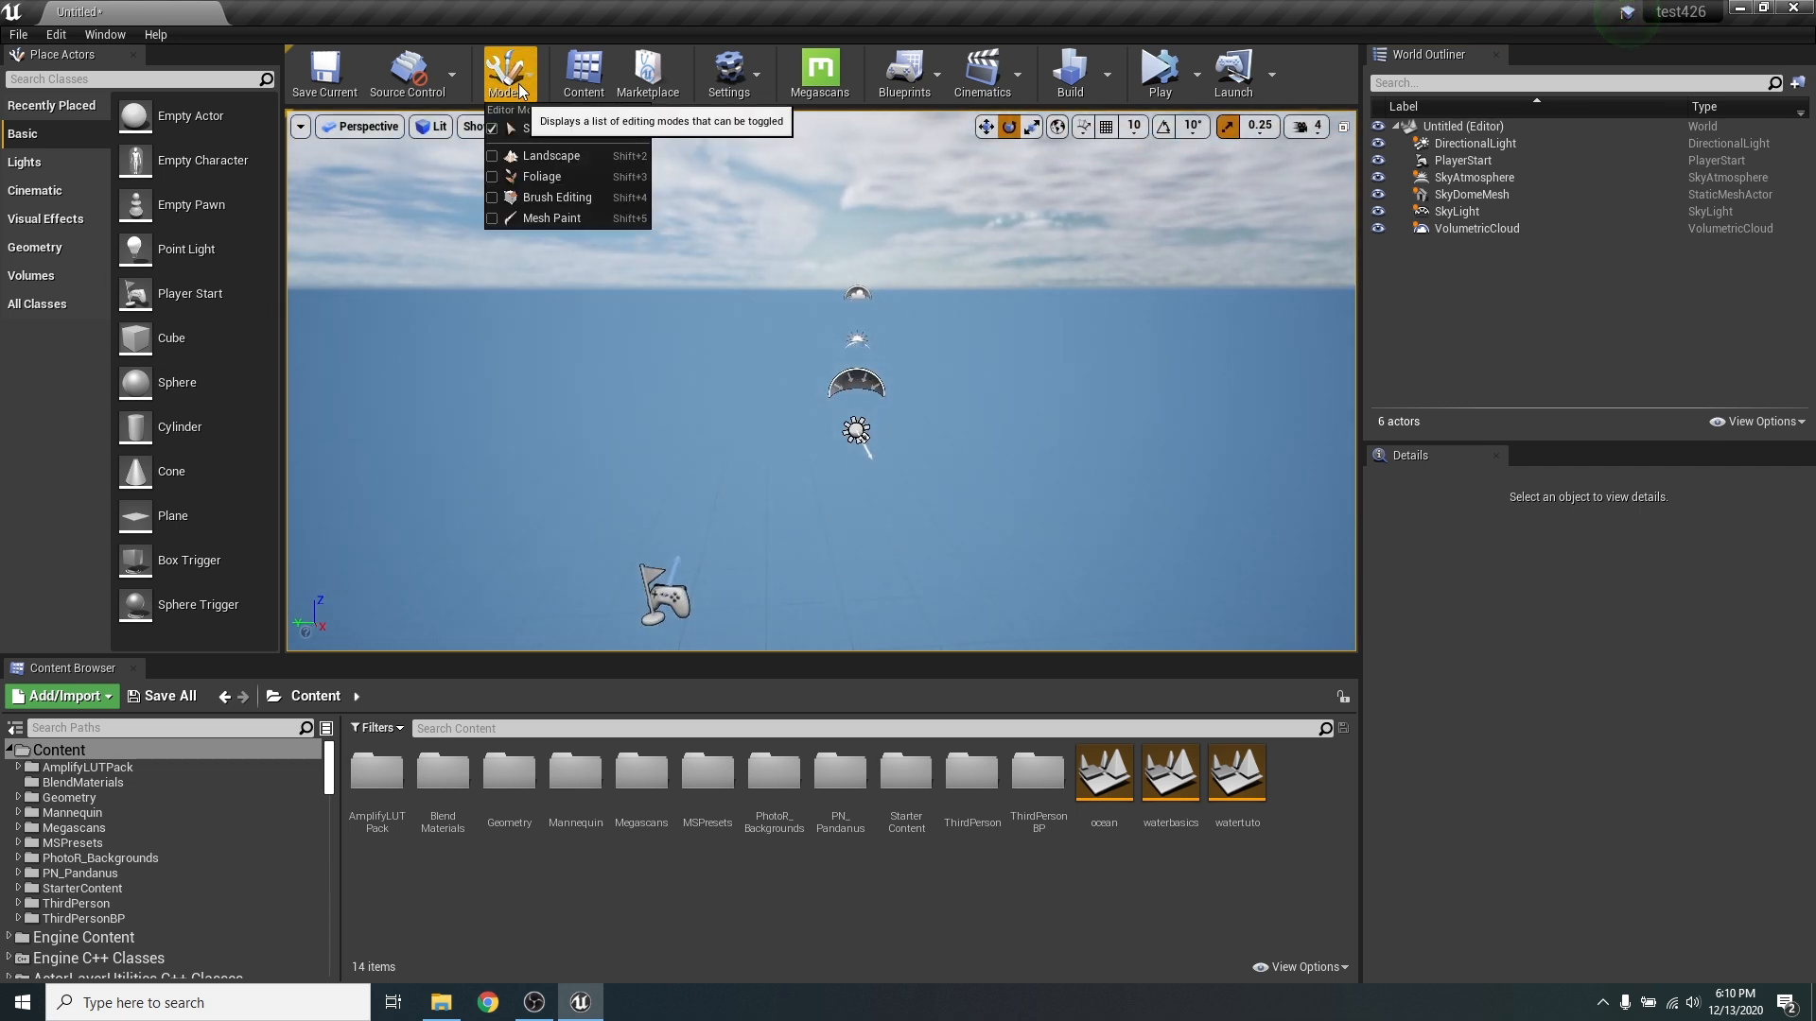
{"action": "left_click", "coordinate": [547, 155]}
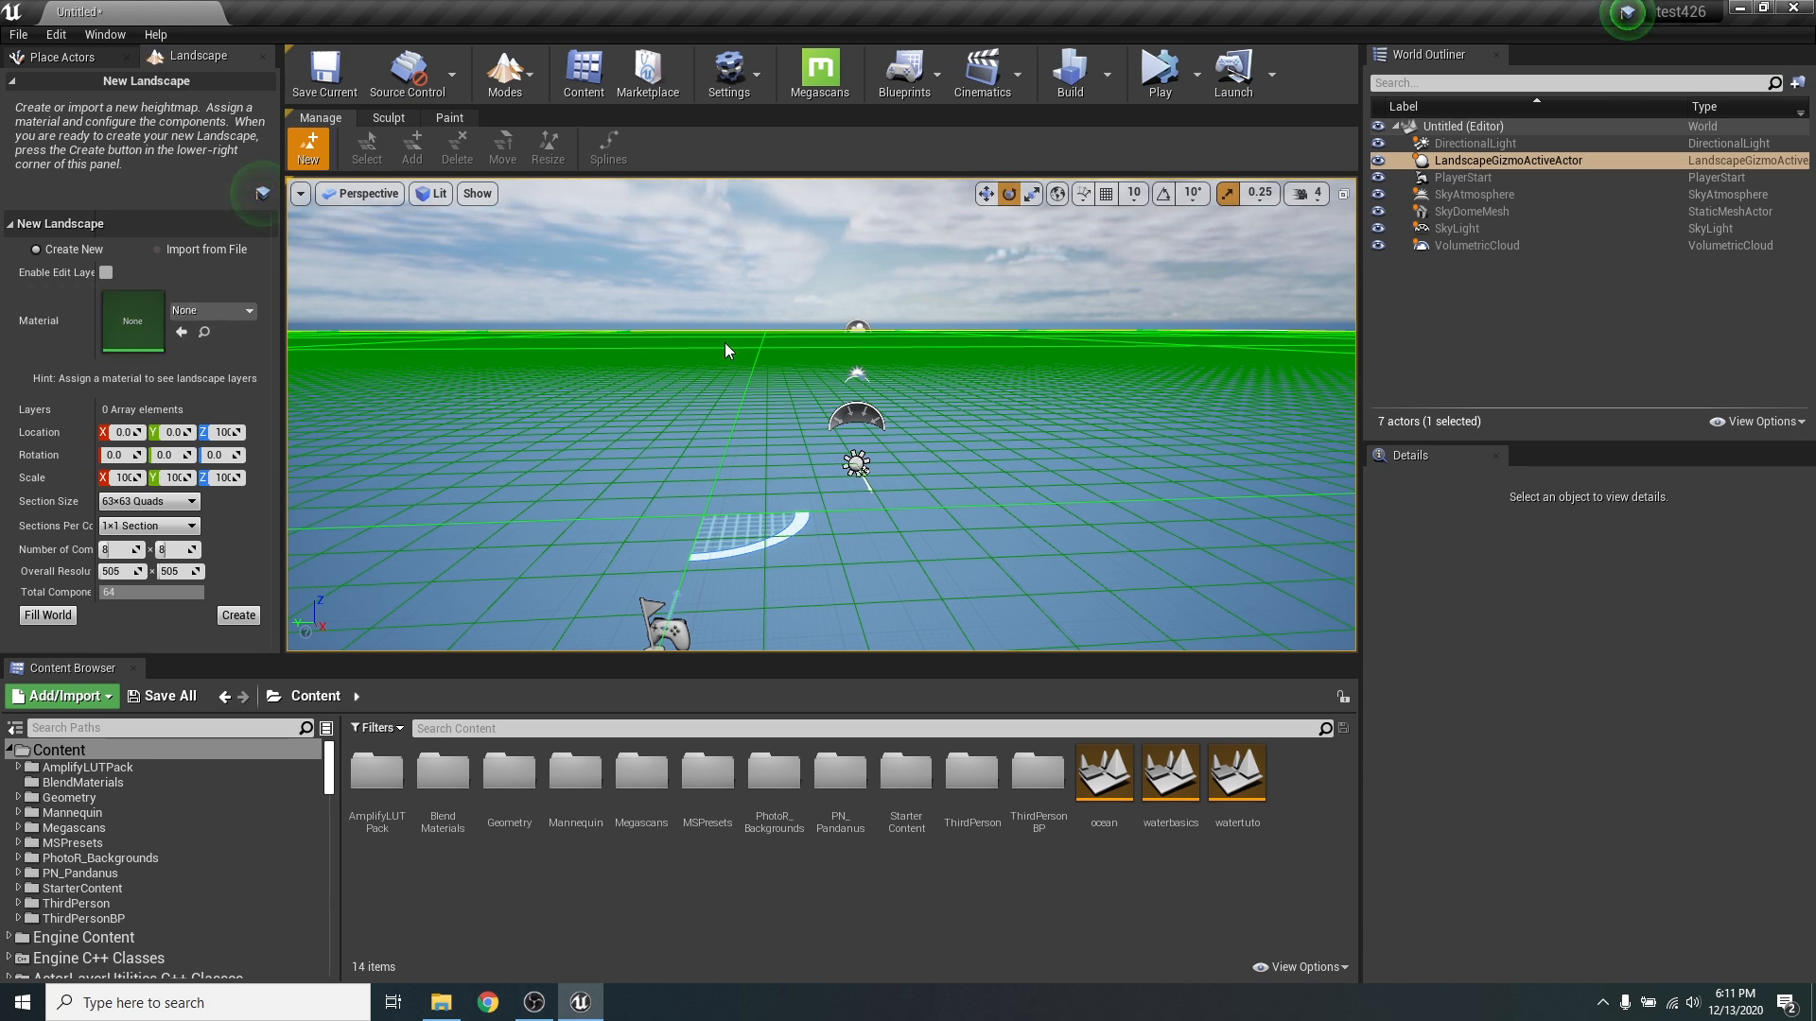
{"action": "left_click", "coordinate": [105, 273]}
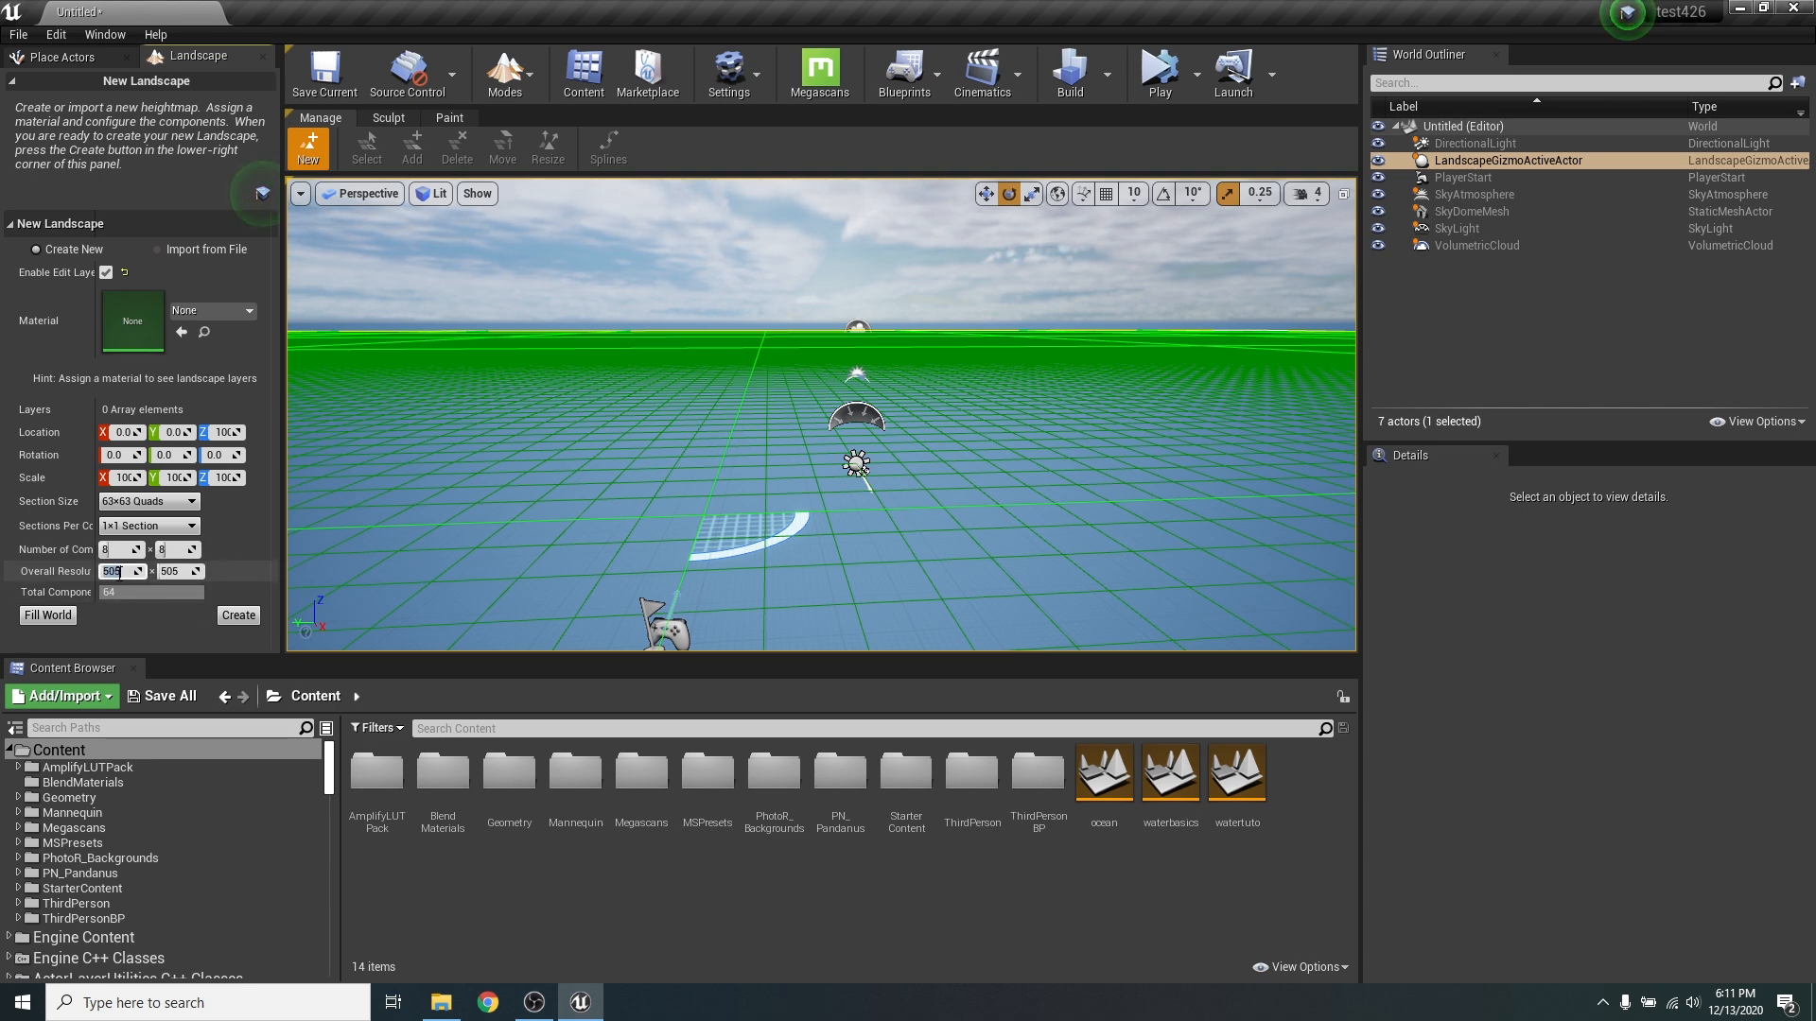
- Set the new landscape's overall resolution to 1009 × 1009 and use 2×2 sections per component
{"action": "left_click", "coordinate": [175, 571]}
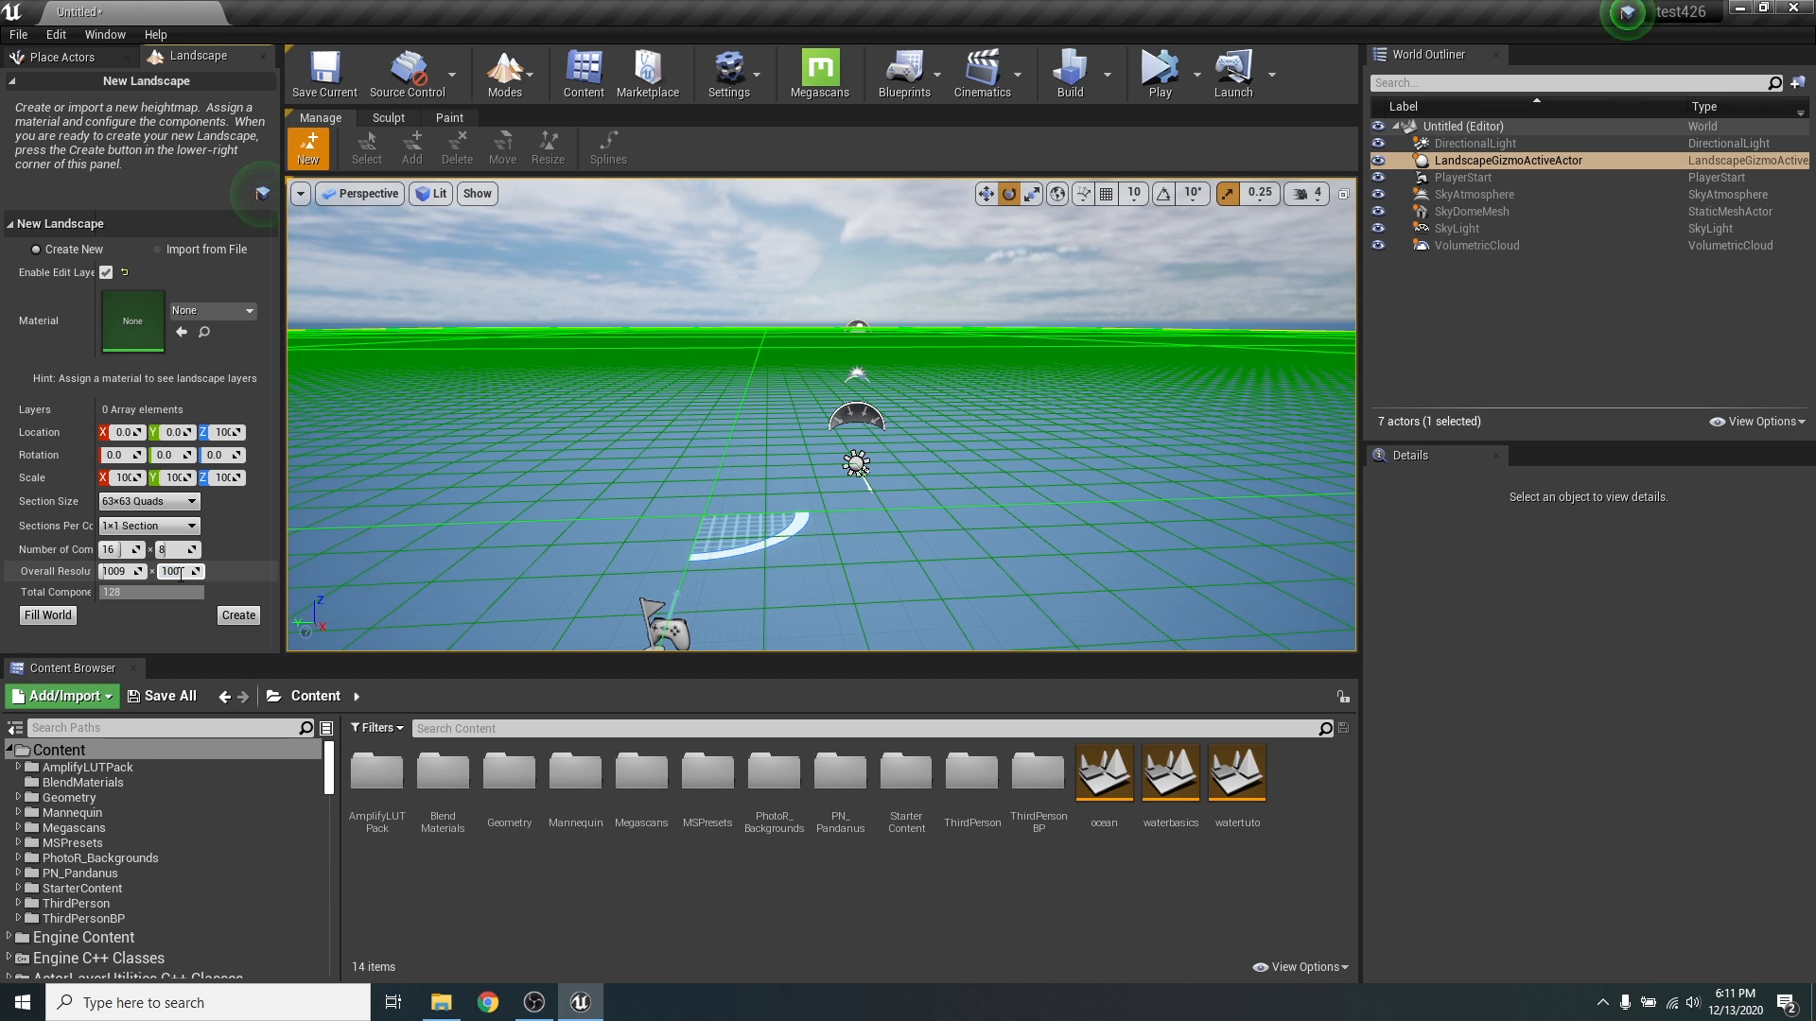
{"action": "key", "text": "Return"}
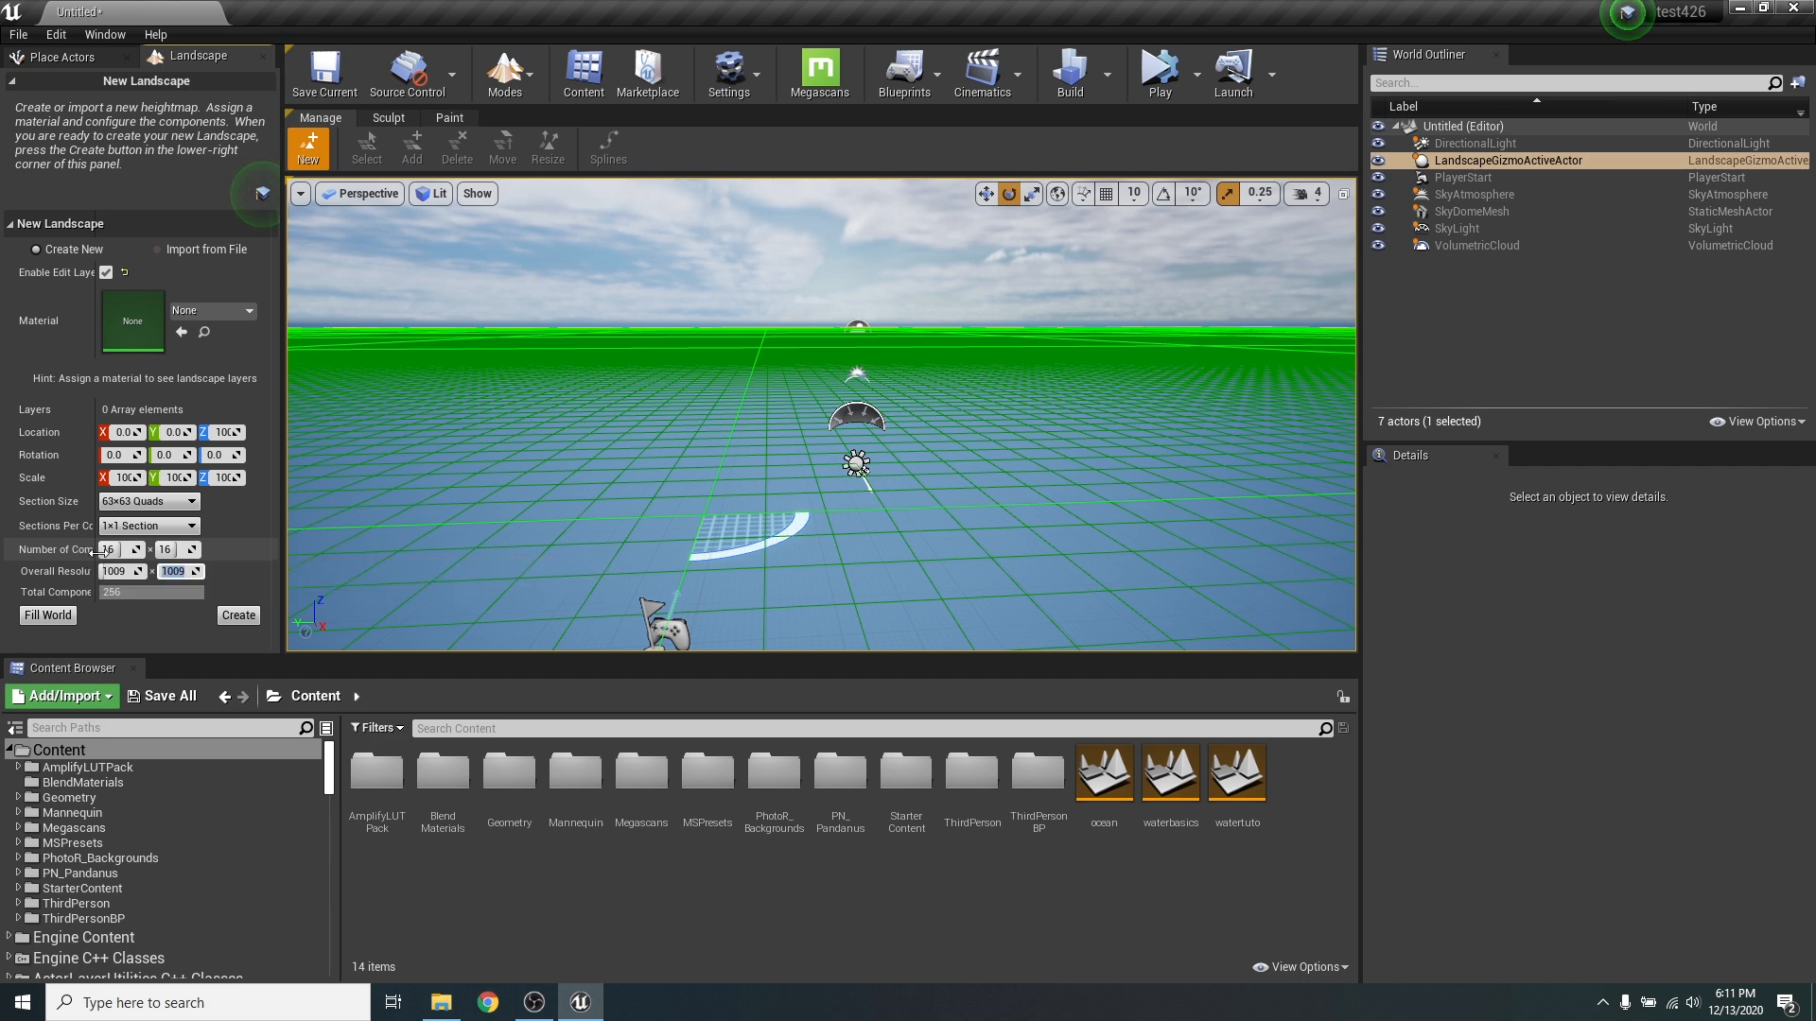
{"action": "left_click", "coordinate": [128, 527]}
{"action": "left_click", "coordinate": [157, 552]}
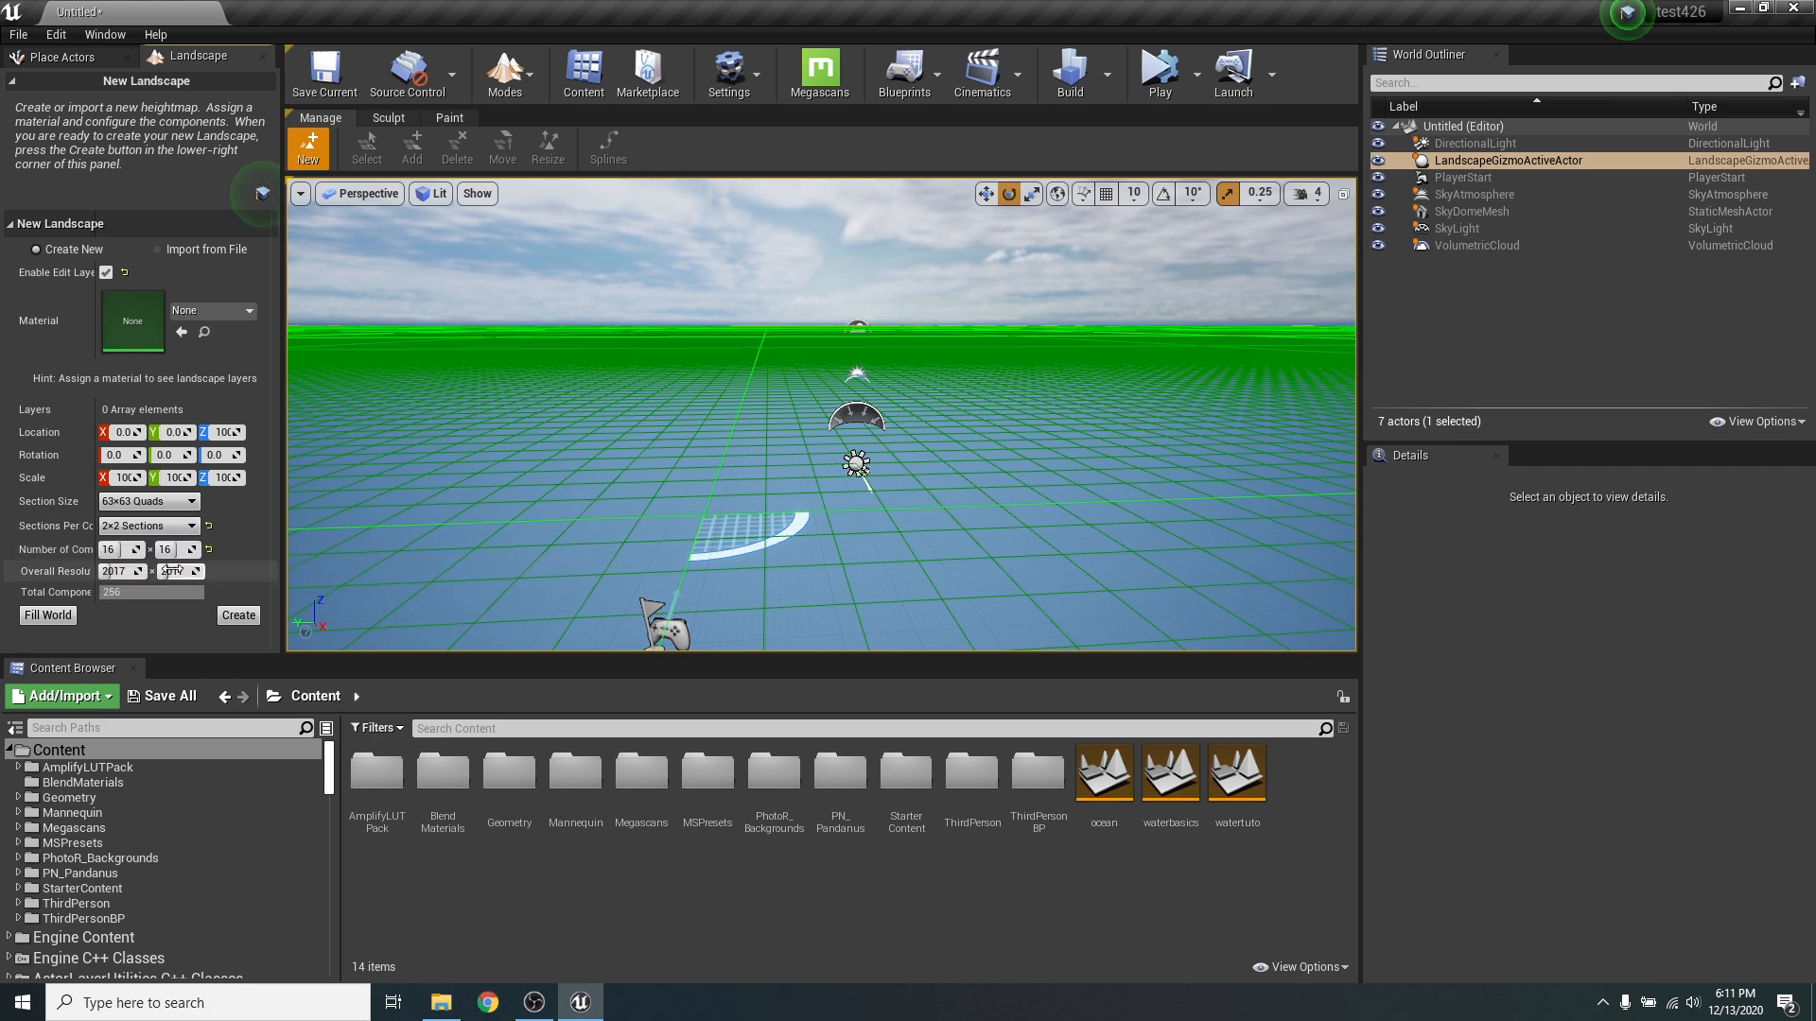
- Set the new landscape's number of components to 8 × 8
{"action": "left_click", "coordinate": [114, 549]}
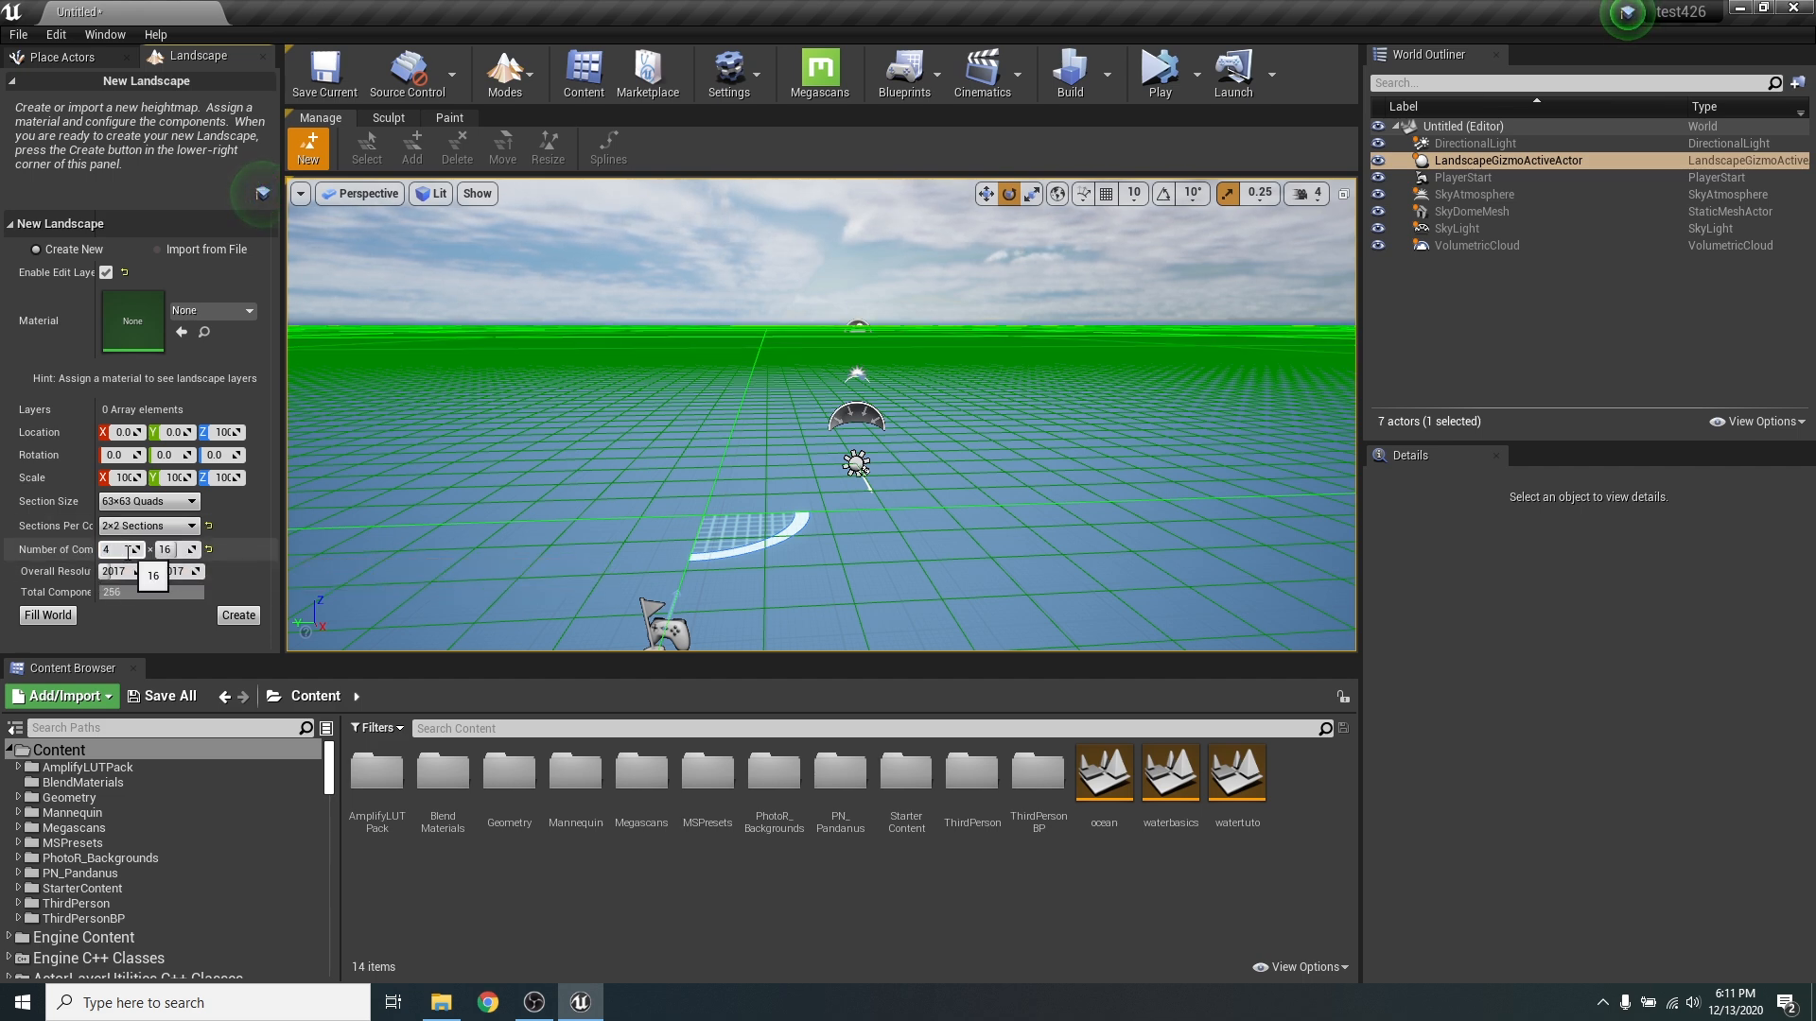
{"action": "type", "text": "4"}
{"action": "key", "text": "Return"}
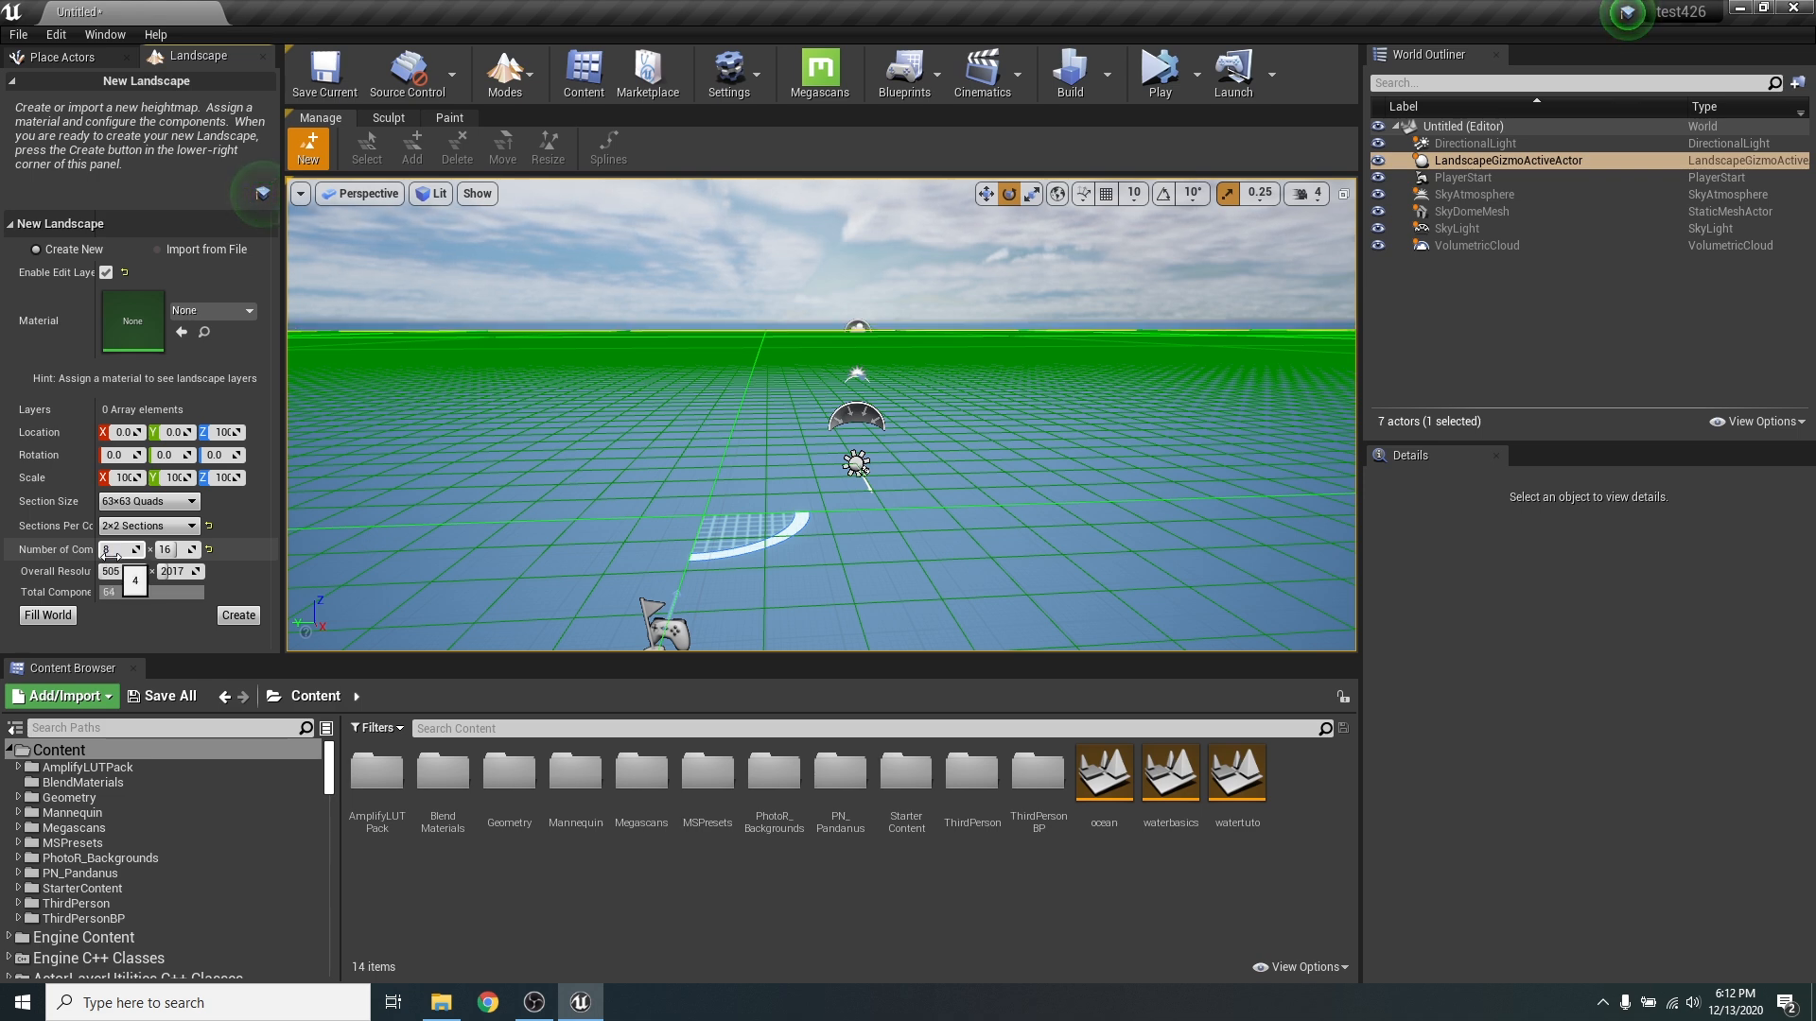
{"action": "left_click", "coordinate": [110, 552]}
{"action": "type", "text": "8"}
{"action": "left_click", "coordinate": [172, 549]}
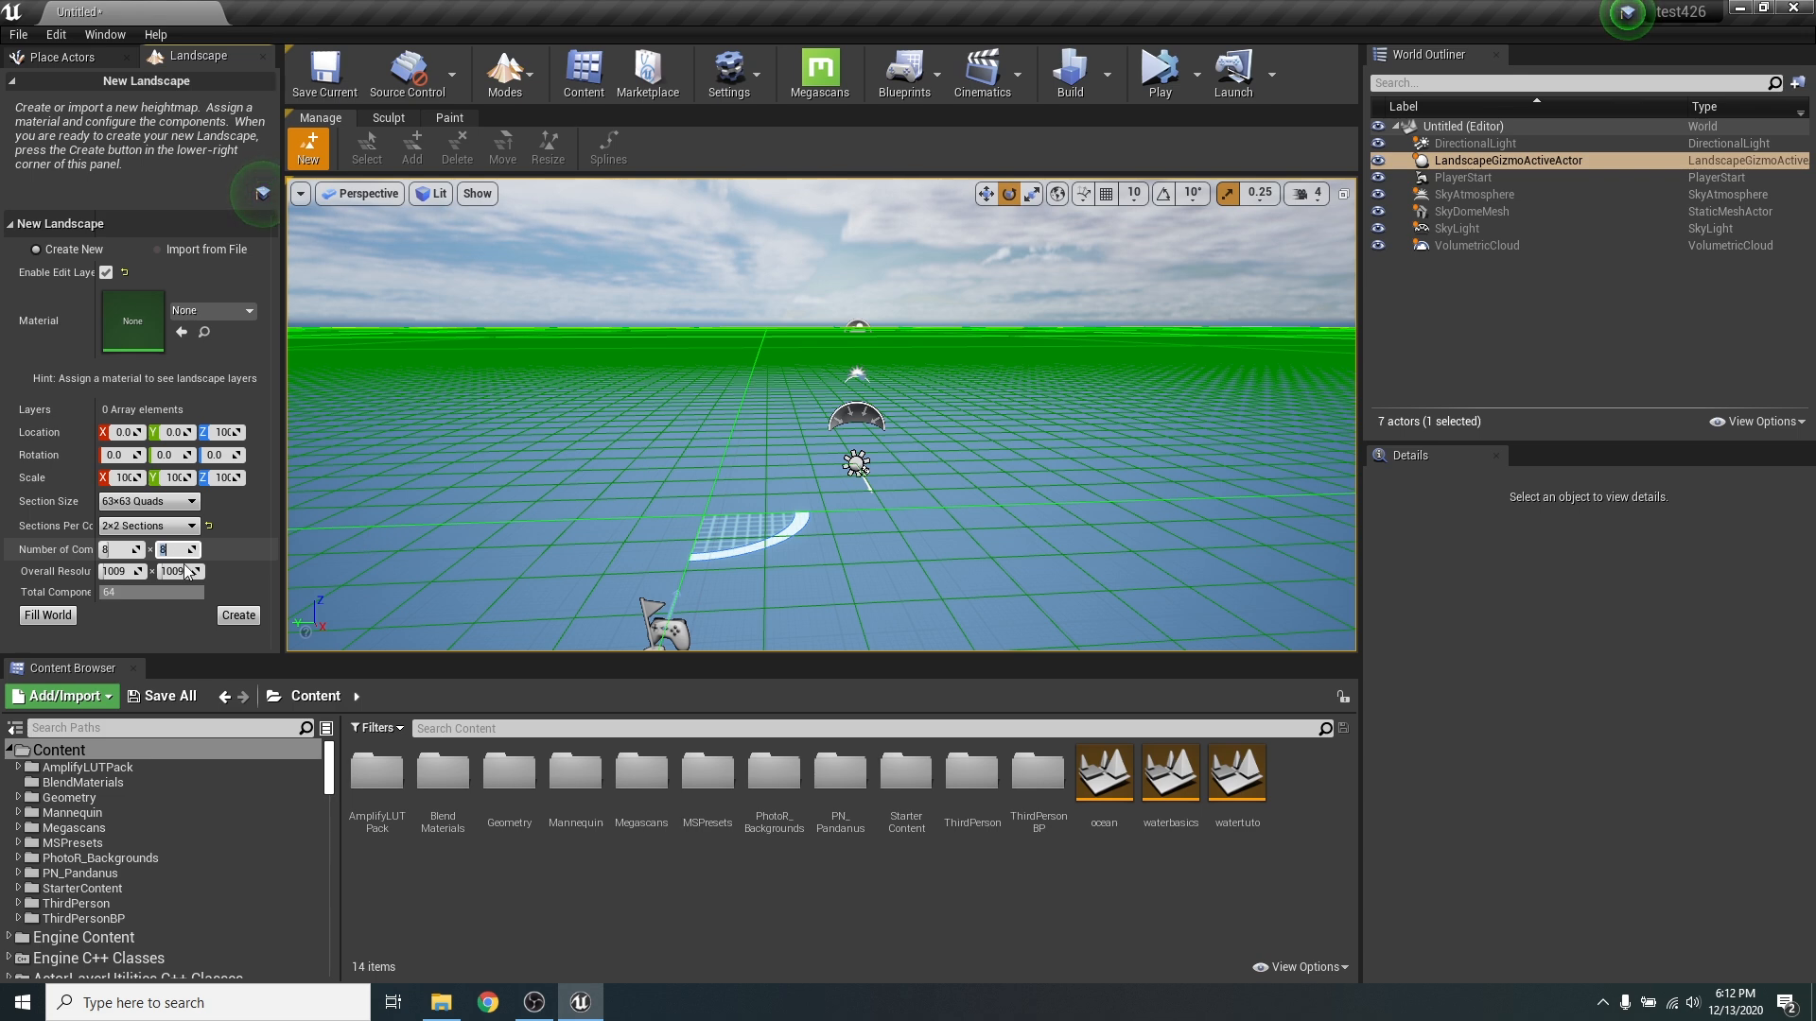
- Create the landscape and return to Select mode
{"action": "left_click", "coordinate": [242, 614]}
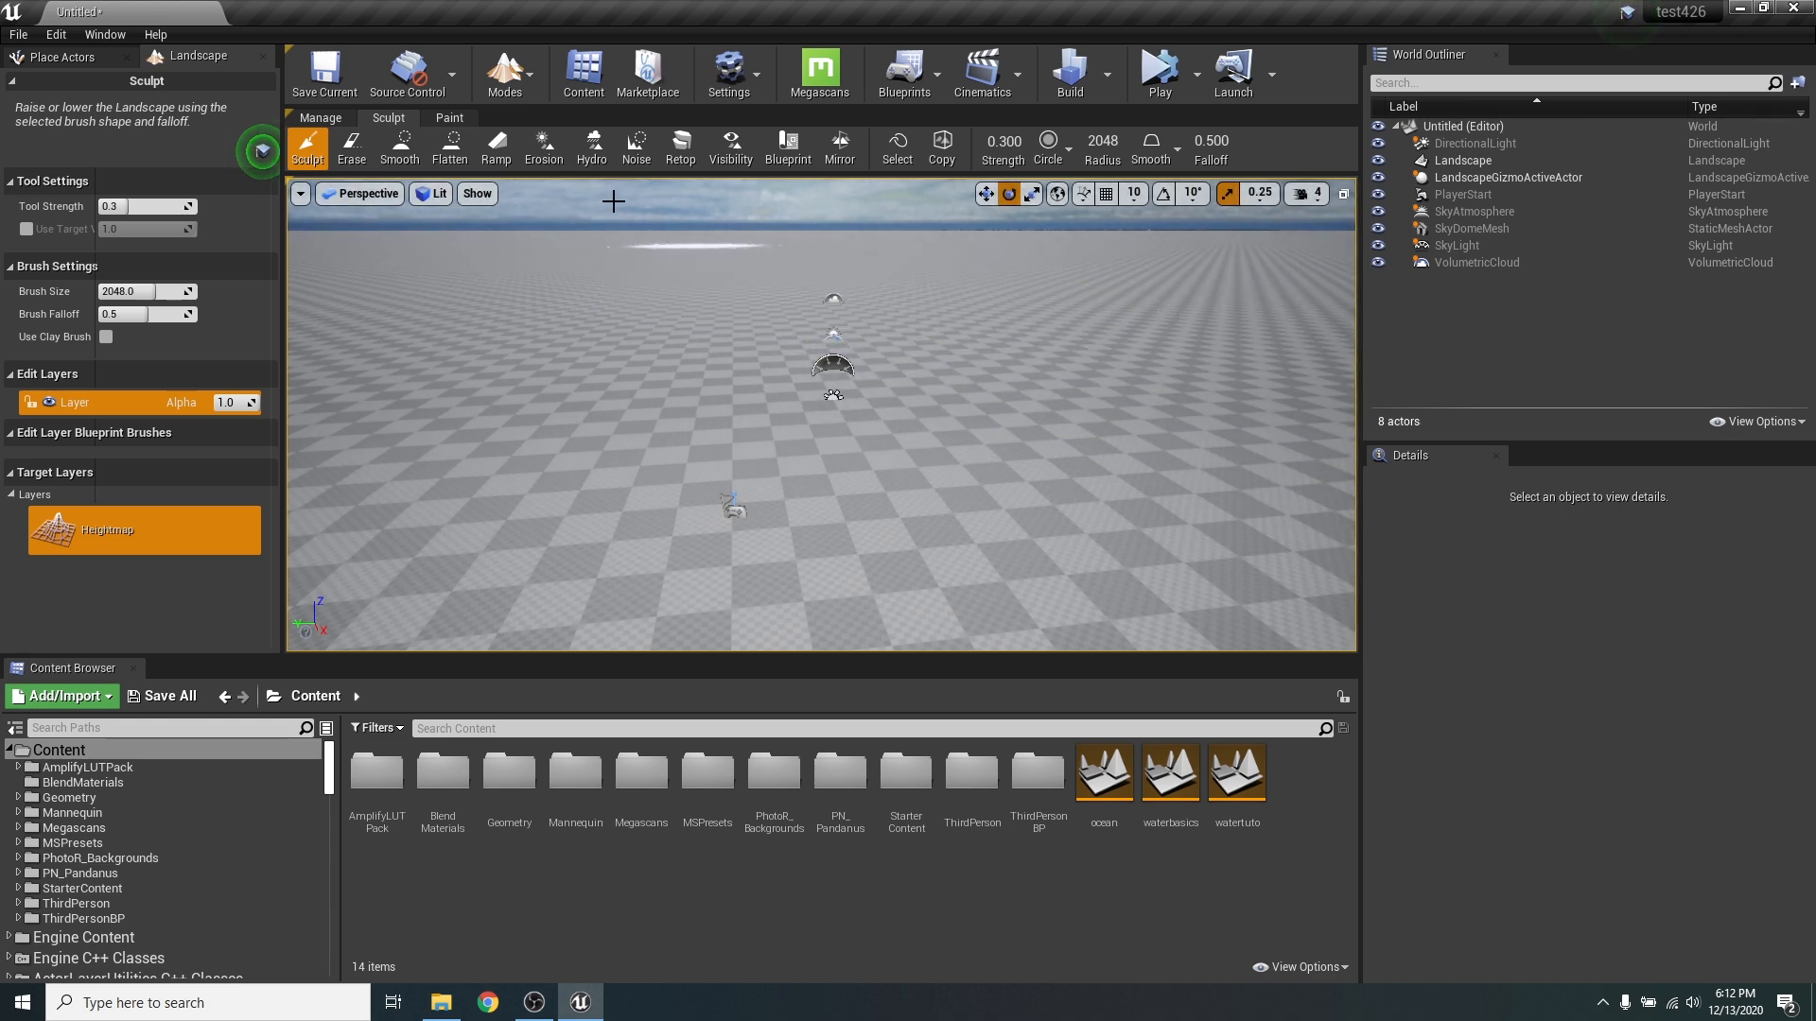
{"action": "left_click", "coordinate": [525, 75]}
{"action": "left_click", "coordinate": [588, 122]}
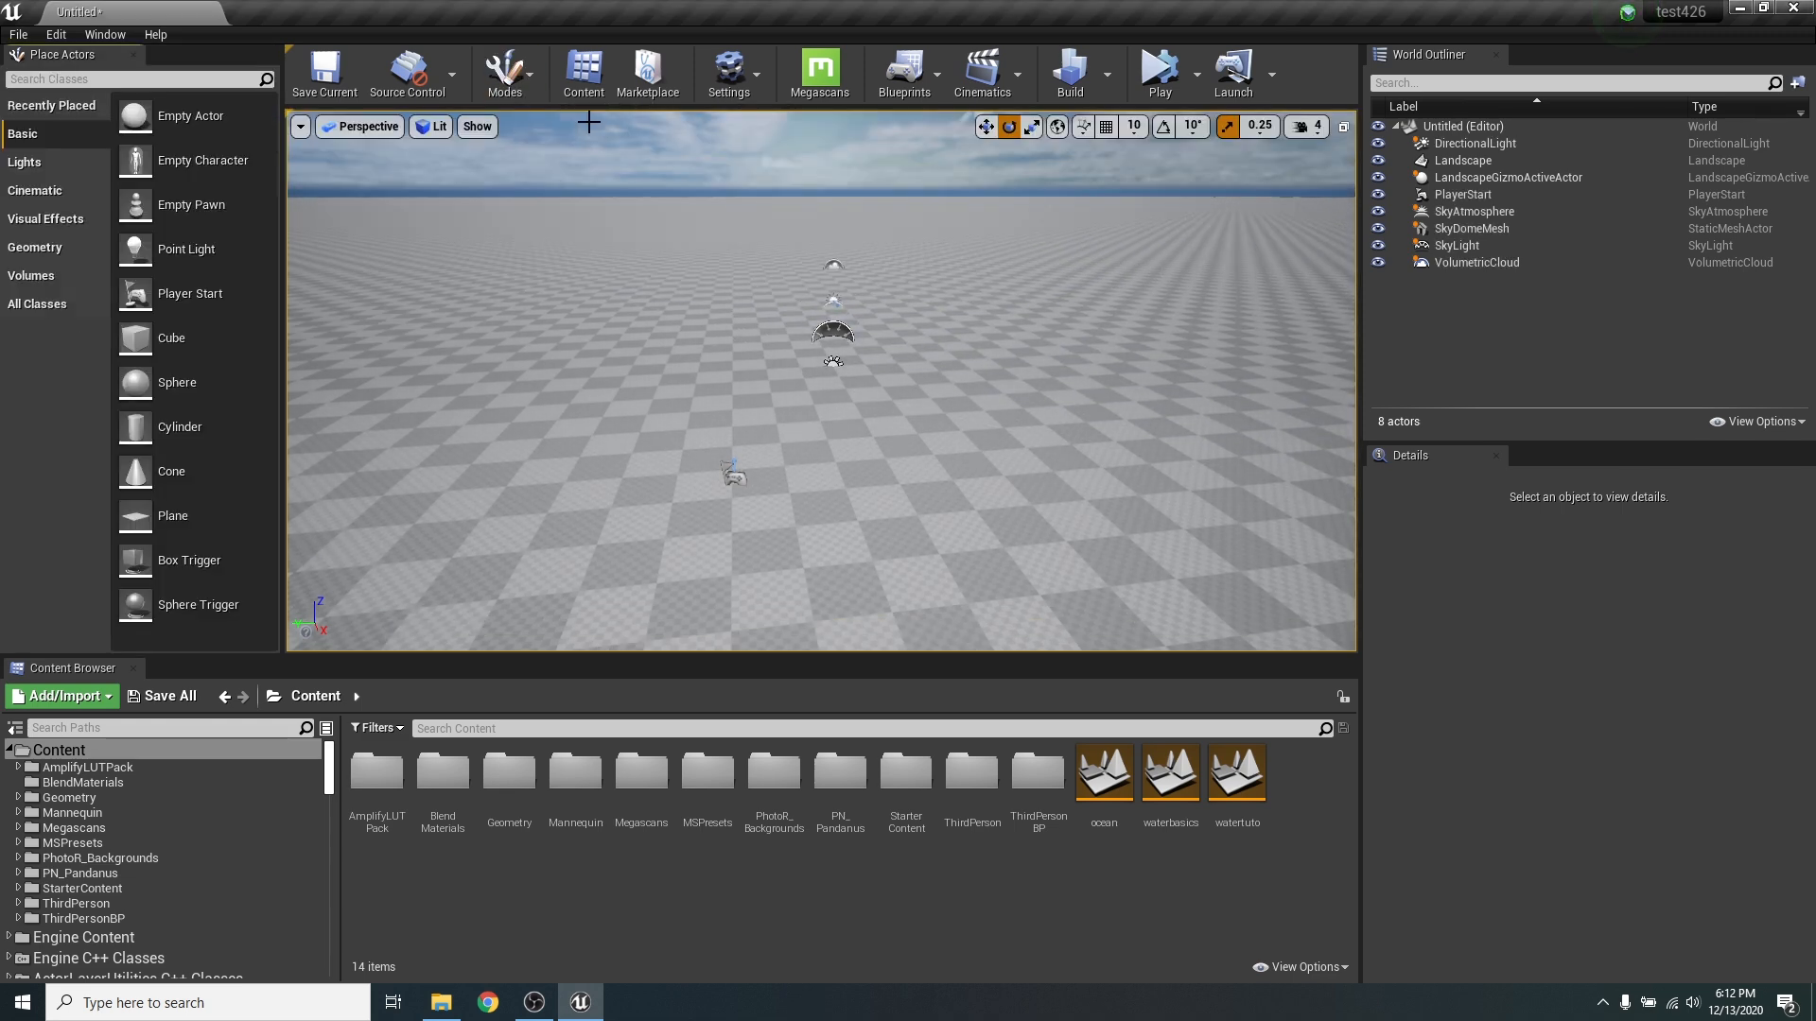
- Search the placeable actors for "Water"
{"action": "right_click_drag", "start_coordinate": [807, 373], "coordinate": [941, 364]}
{"action": "key", "text": "s"}
{"action": "key", "text": "w"}
{"action": "right_click_drag", "start_coordinate": [795, 405], "coordinate": [796, 394]}
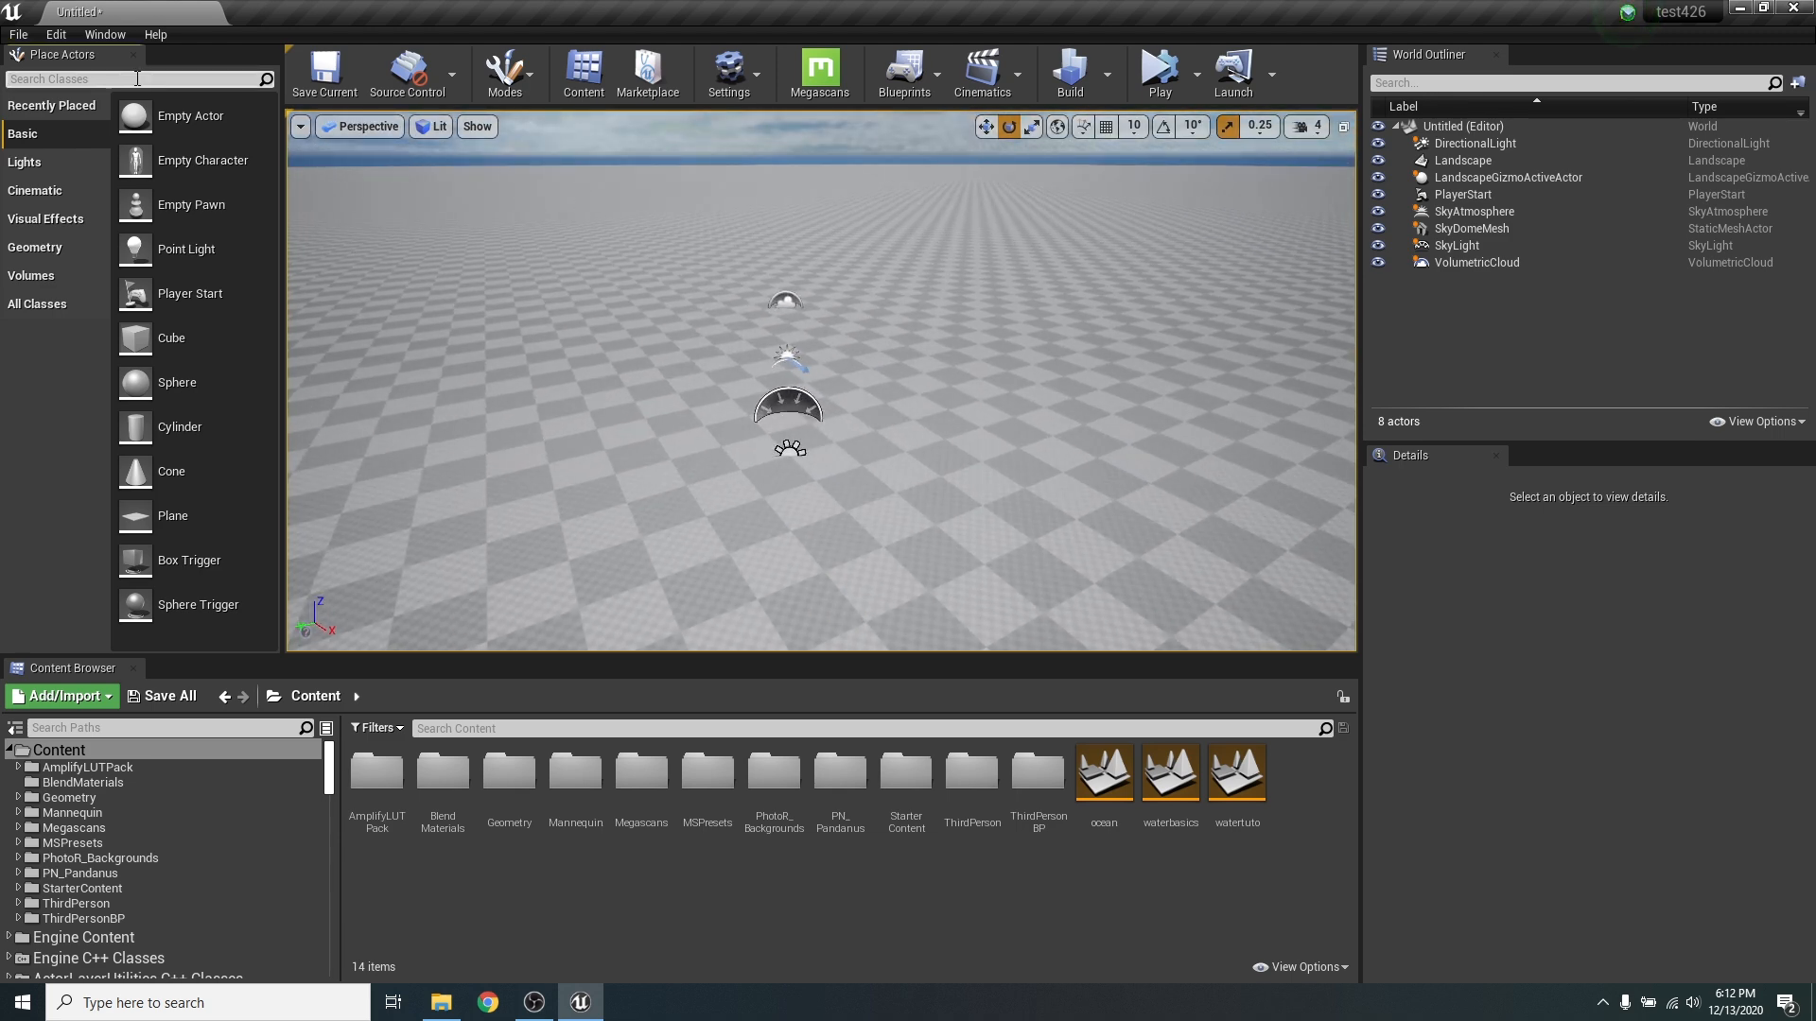
{"action": "type", "text": "Water"}
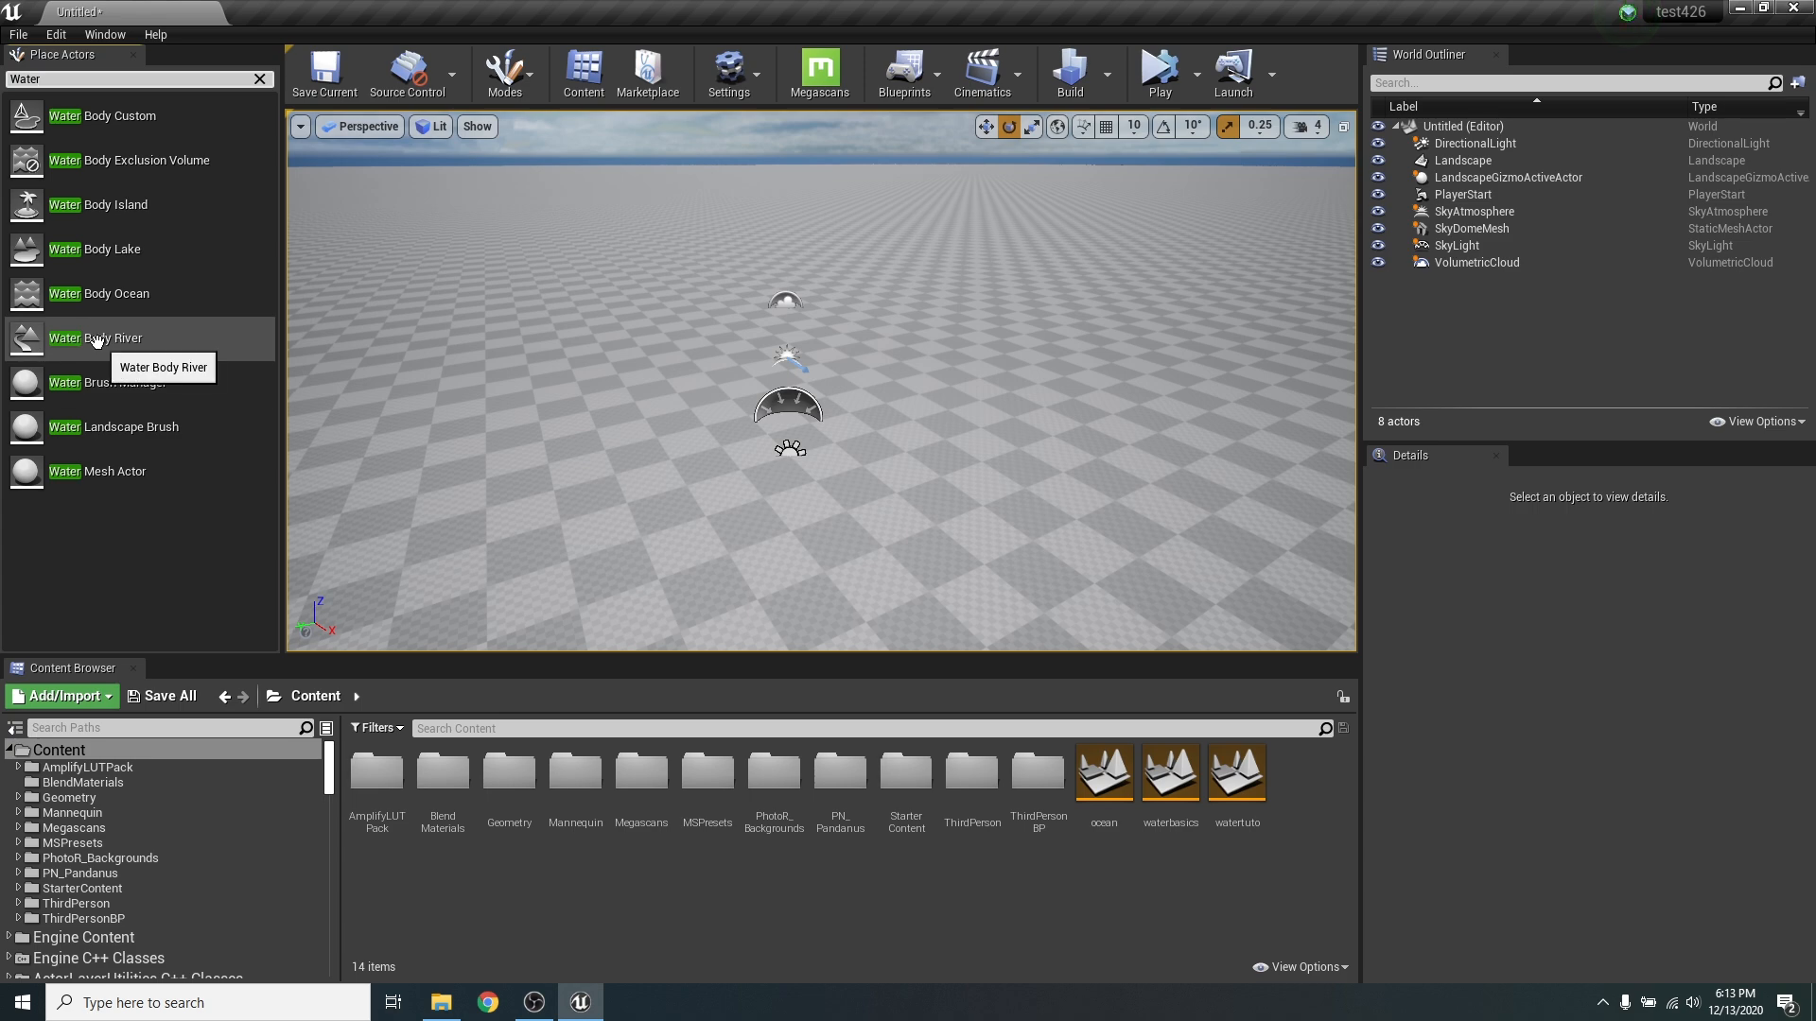
- Place a Water Body Lake on the landscape and lower it below the surrounding ground level
{"action": "left_click_drag", "start_coordinate": [141, 249], "coordinate": [692, 384]}
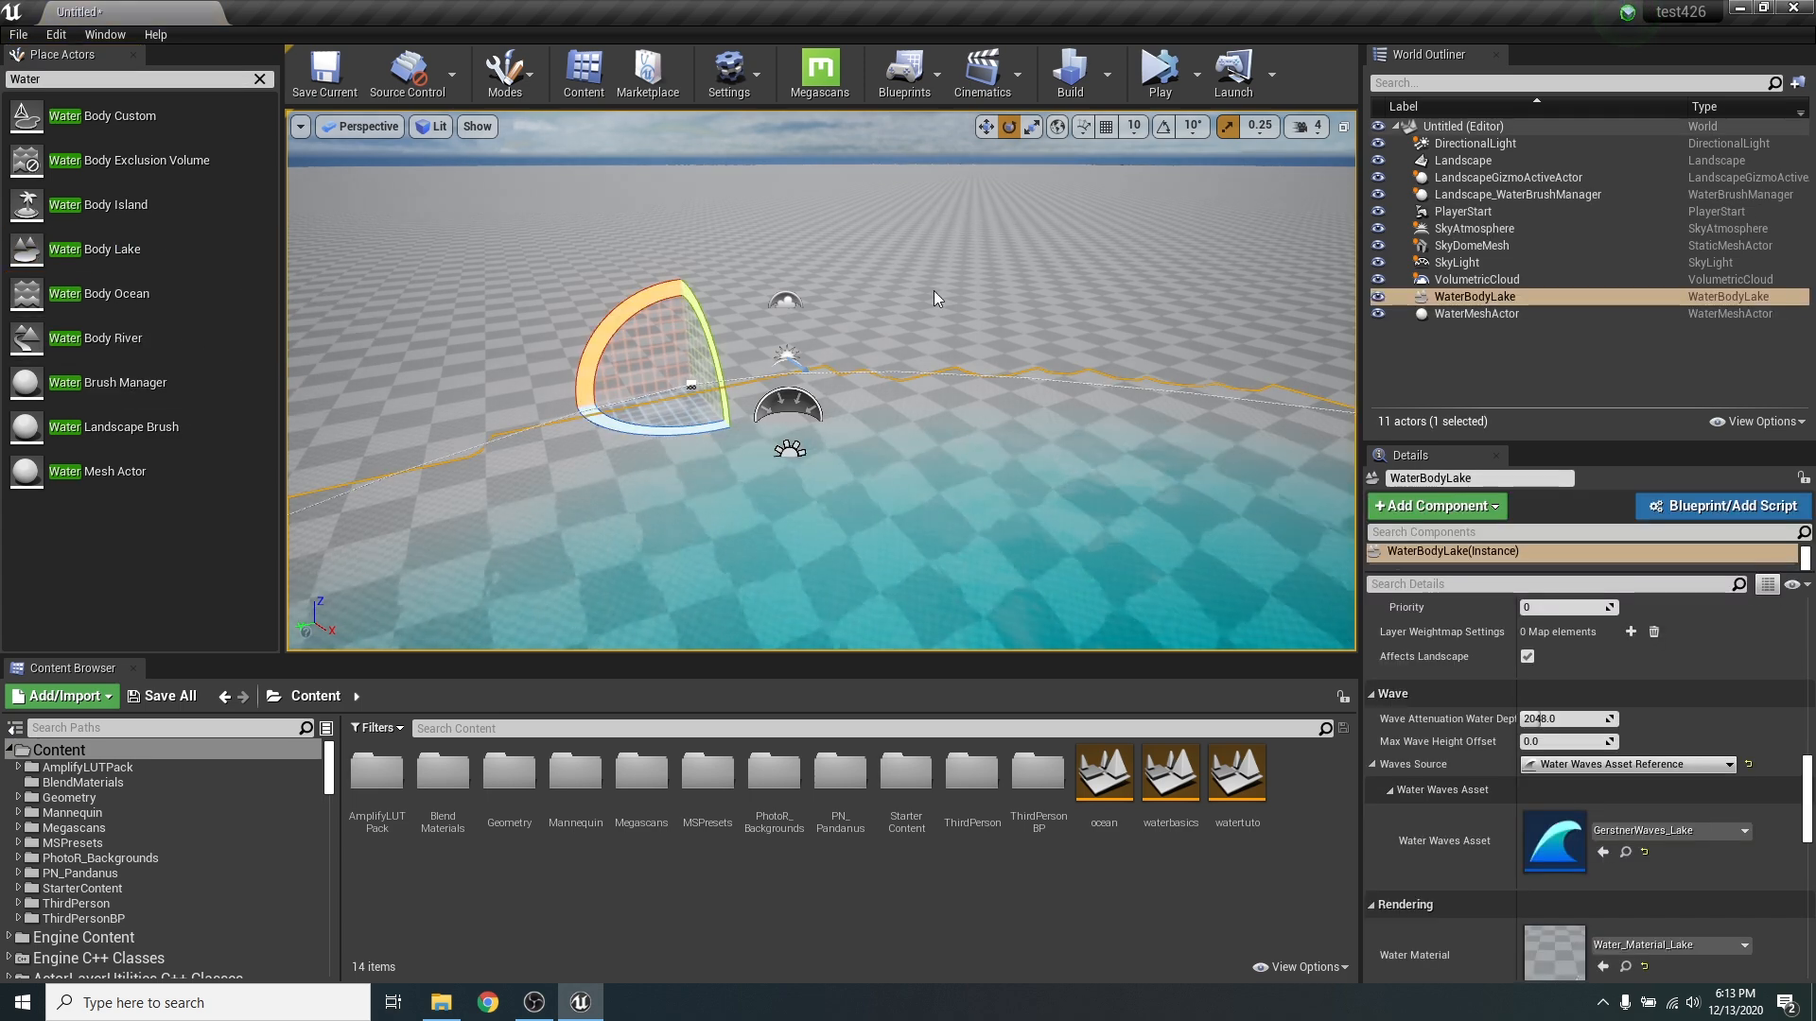
{"action": "right_click_drag", "start_coordinate": [862, 308], "coordinate": [686, 415]}
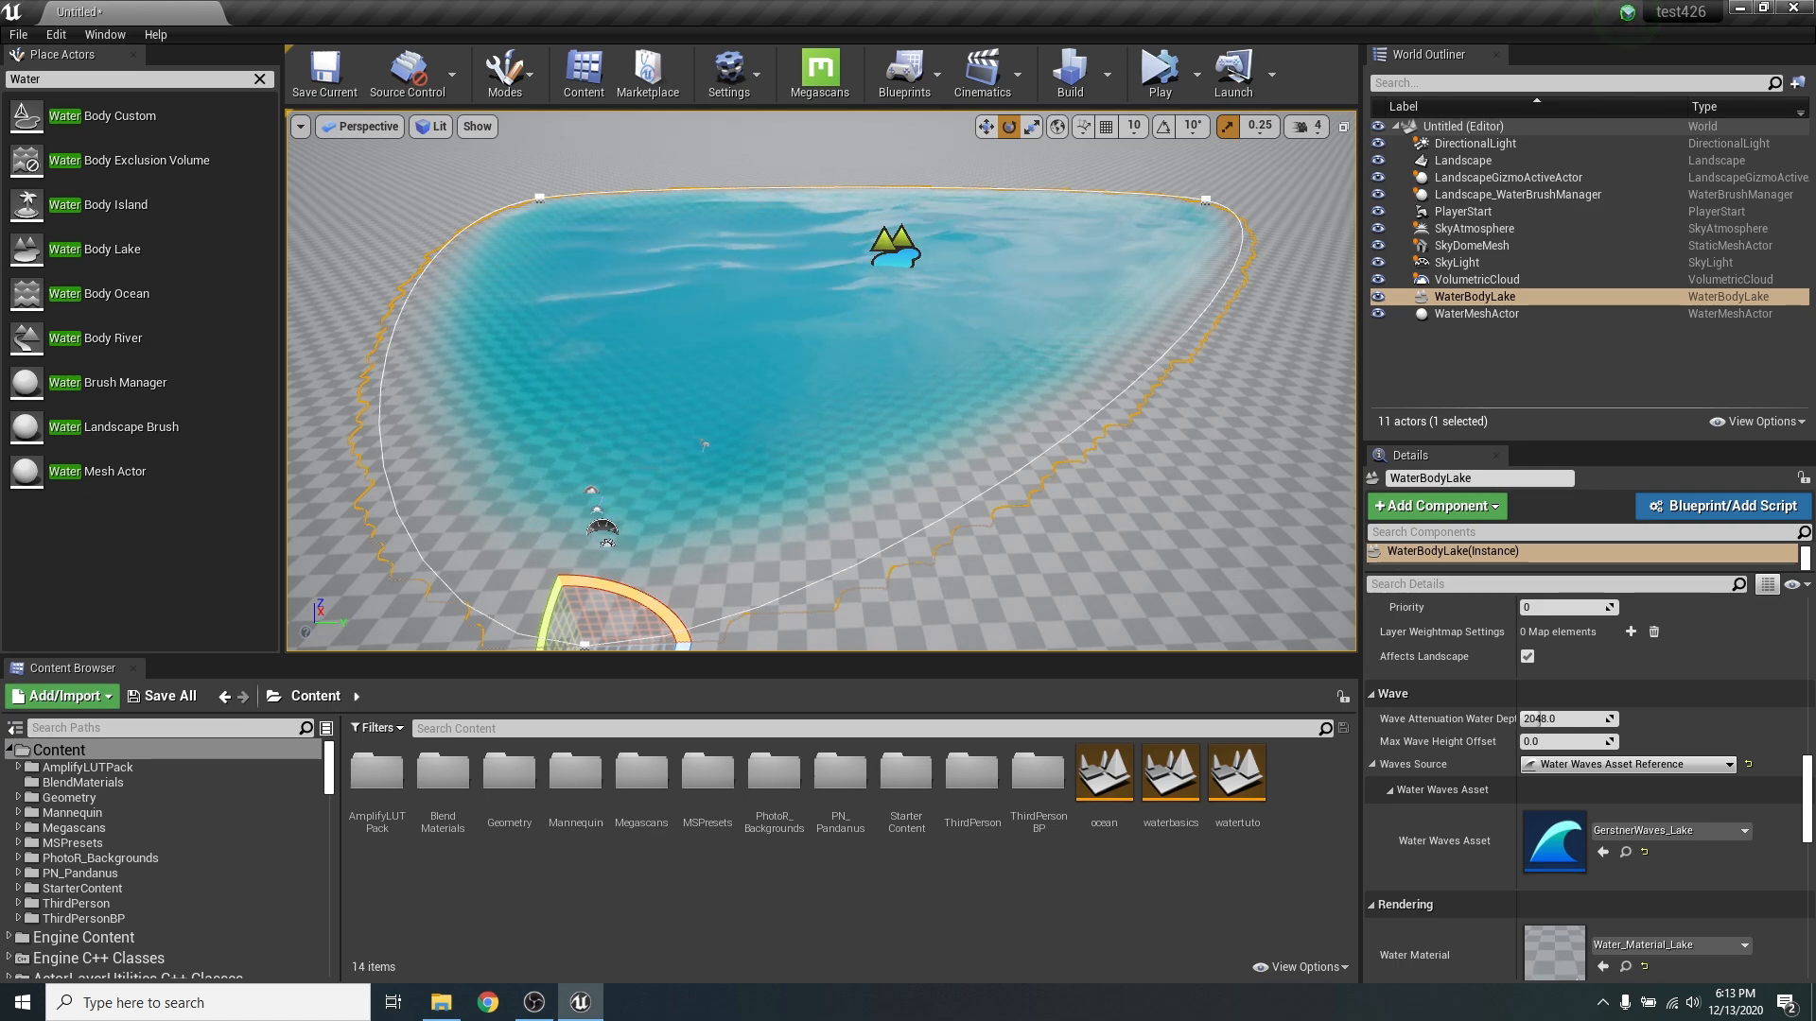
{"action": "right_click_drag", "start_coordinate": [883, 349], "coordinate": [864, 434]}
{"action": "key", "text": "w"}
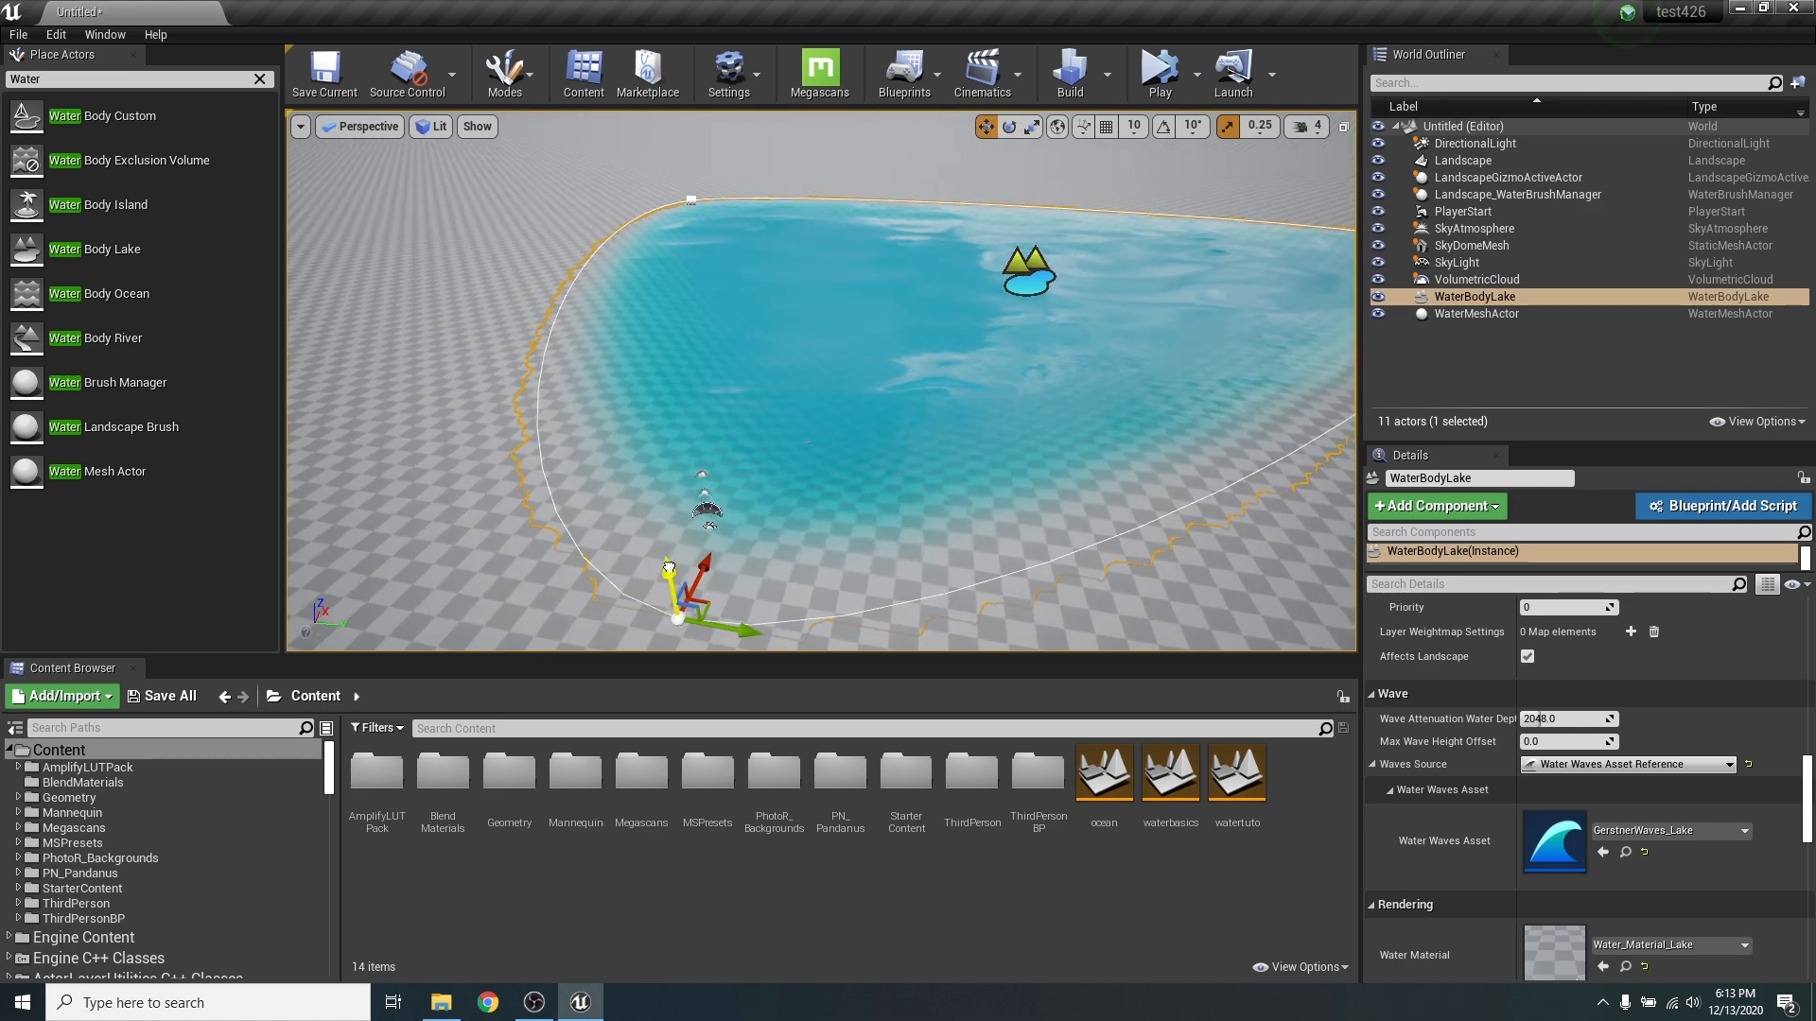
{"action": "left_click_drag", "start_coordinate": [659, 549], "coordinate": [716, 652]}
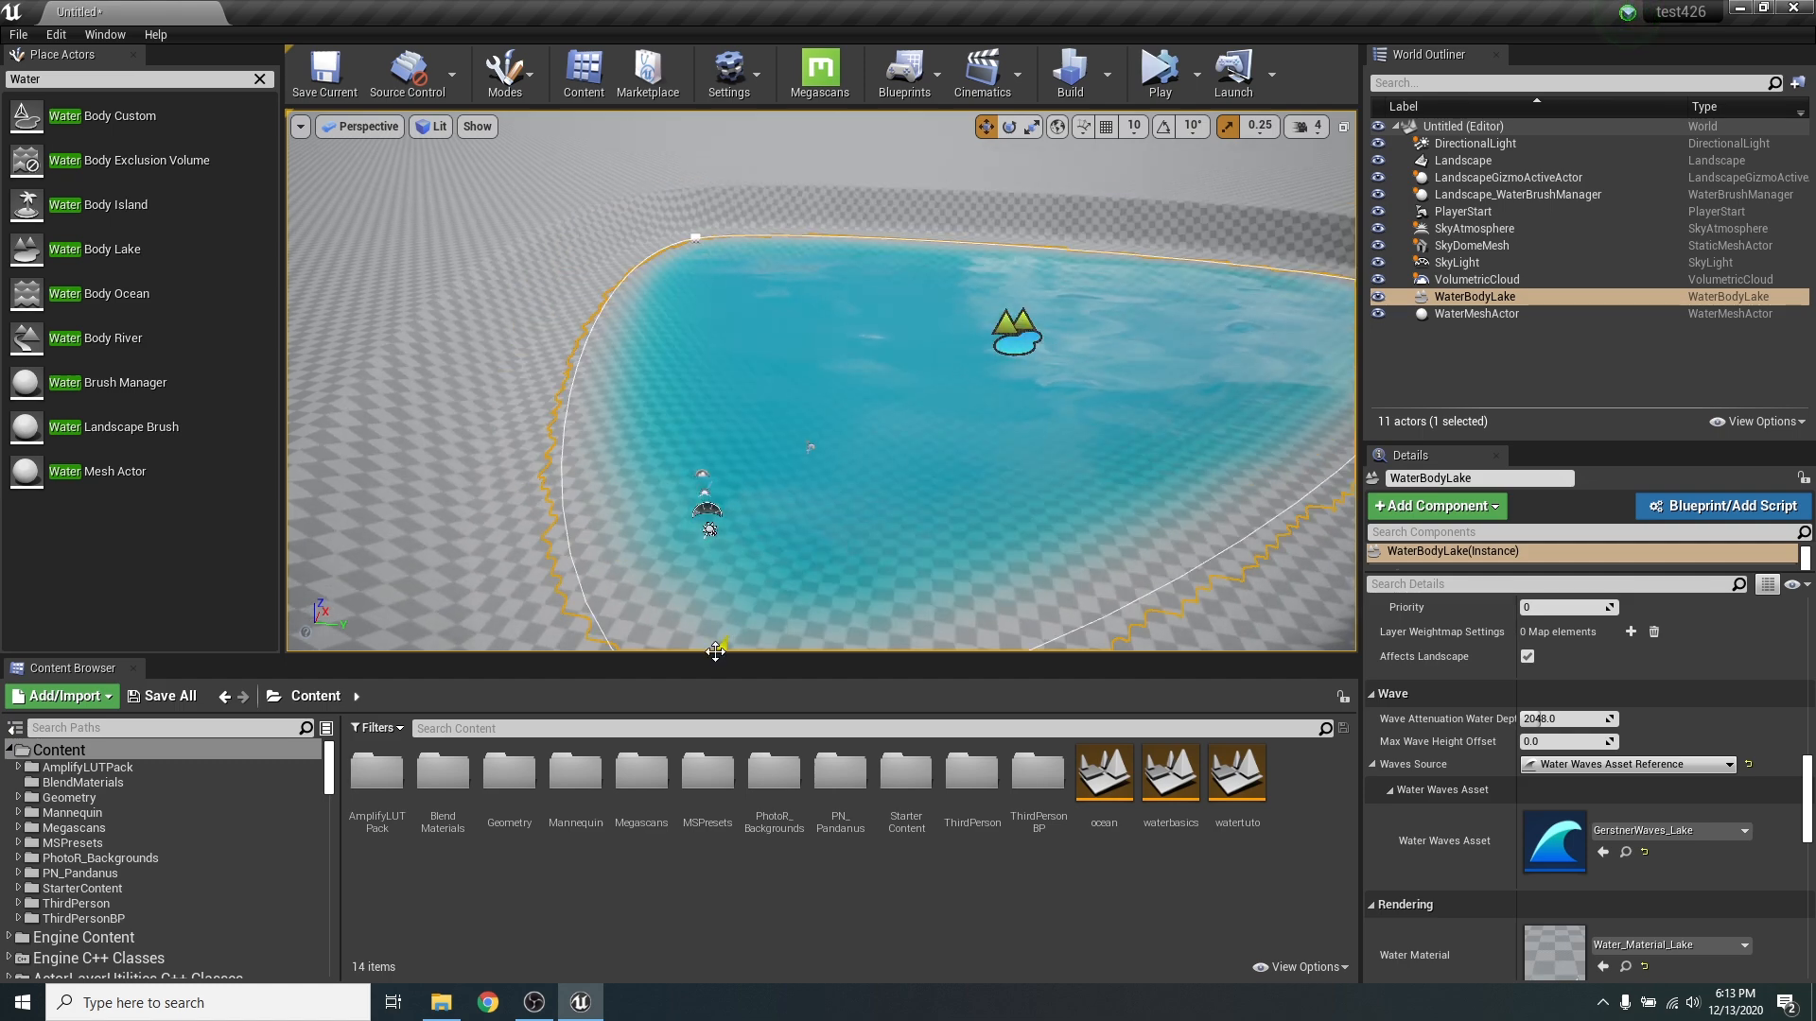
{"action": "right_click_drag", "start_coordinate": [656, 498], "coordinate": [809, 499]}
- Place a Water Body River on the landscape beside the lake and stretch its spline across the lake
{"action": "left_click_drag", "start_coordinate": [142, 340], "coordinate": [1005, 397]}
{"action": "left_click_drag", "start_coordinate": [1198, 350], "coordinate": [1286, 325]}
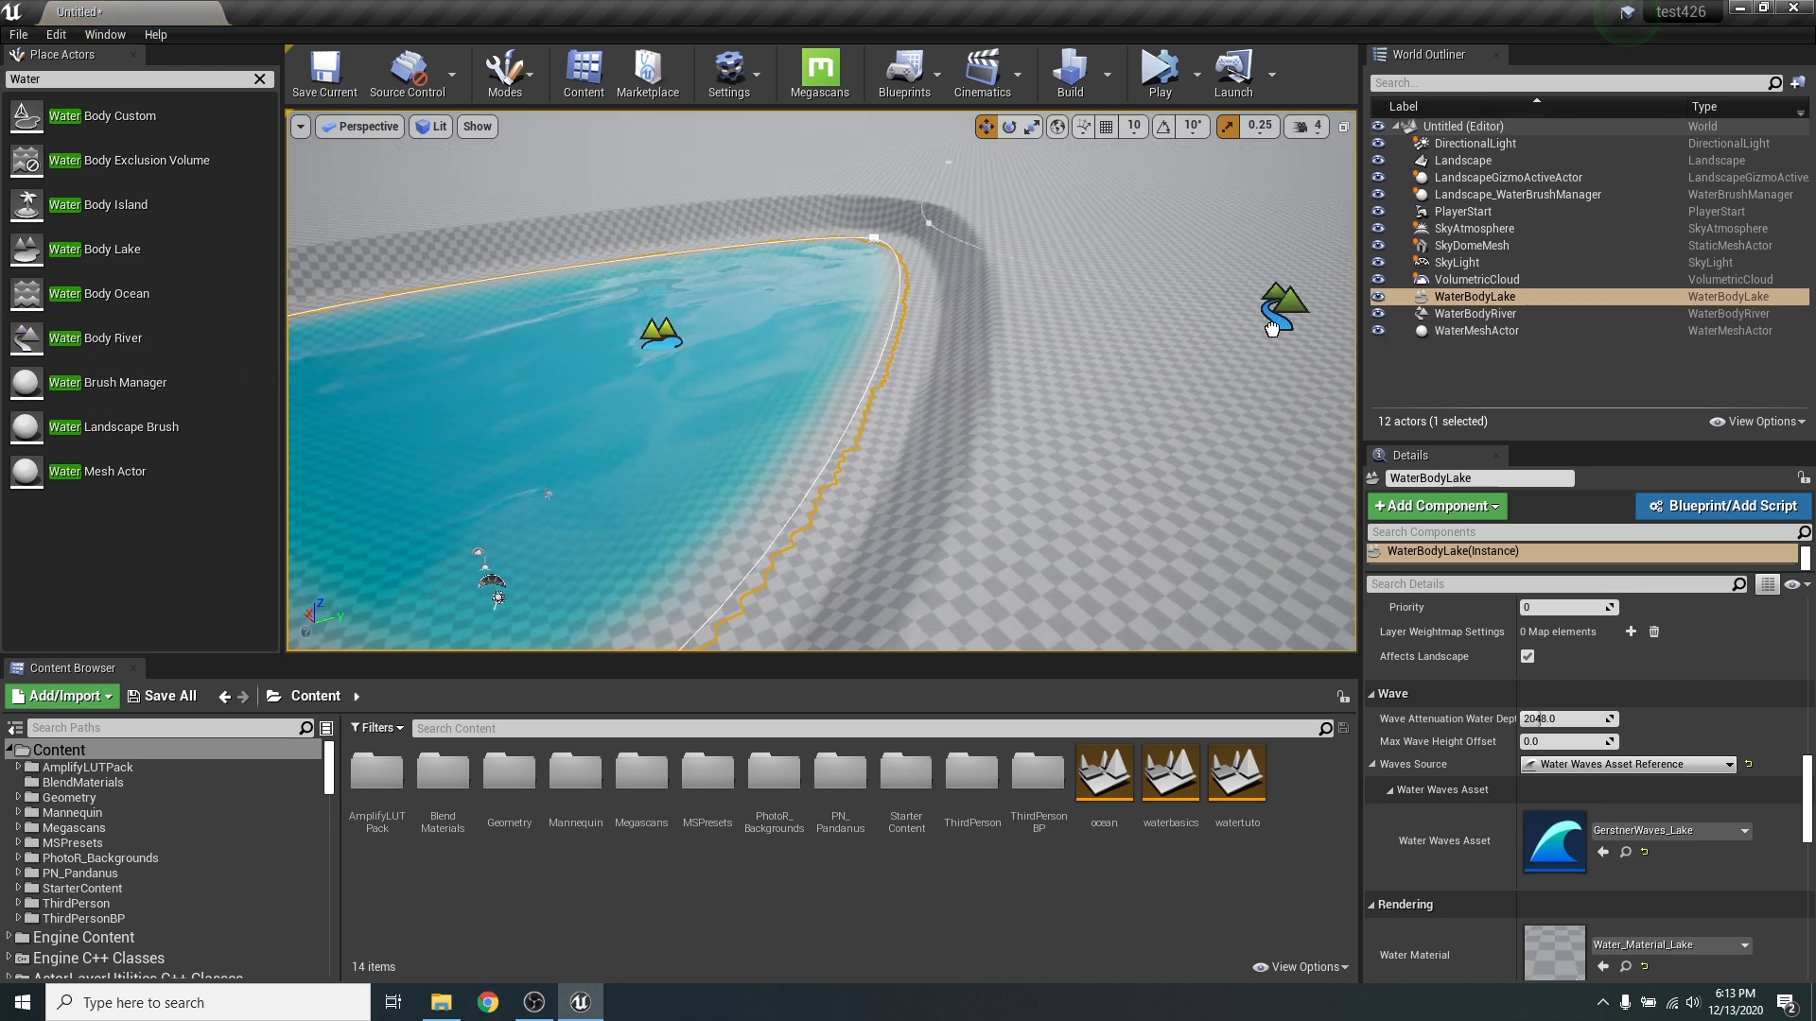
{"action": "right_click_drag", "start_coordinate": [909, 245], "coordinate": [920, 203]}
{"action": "key", "text": "s"}
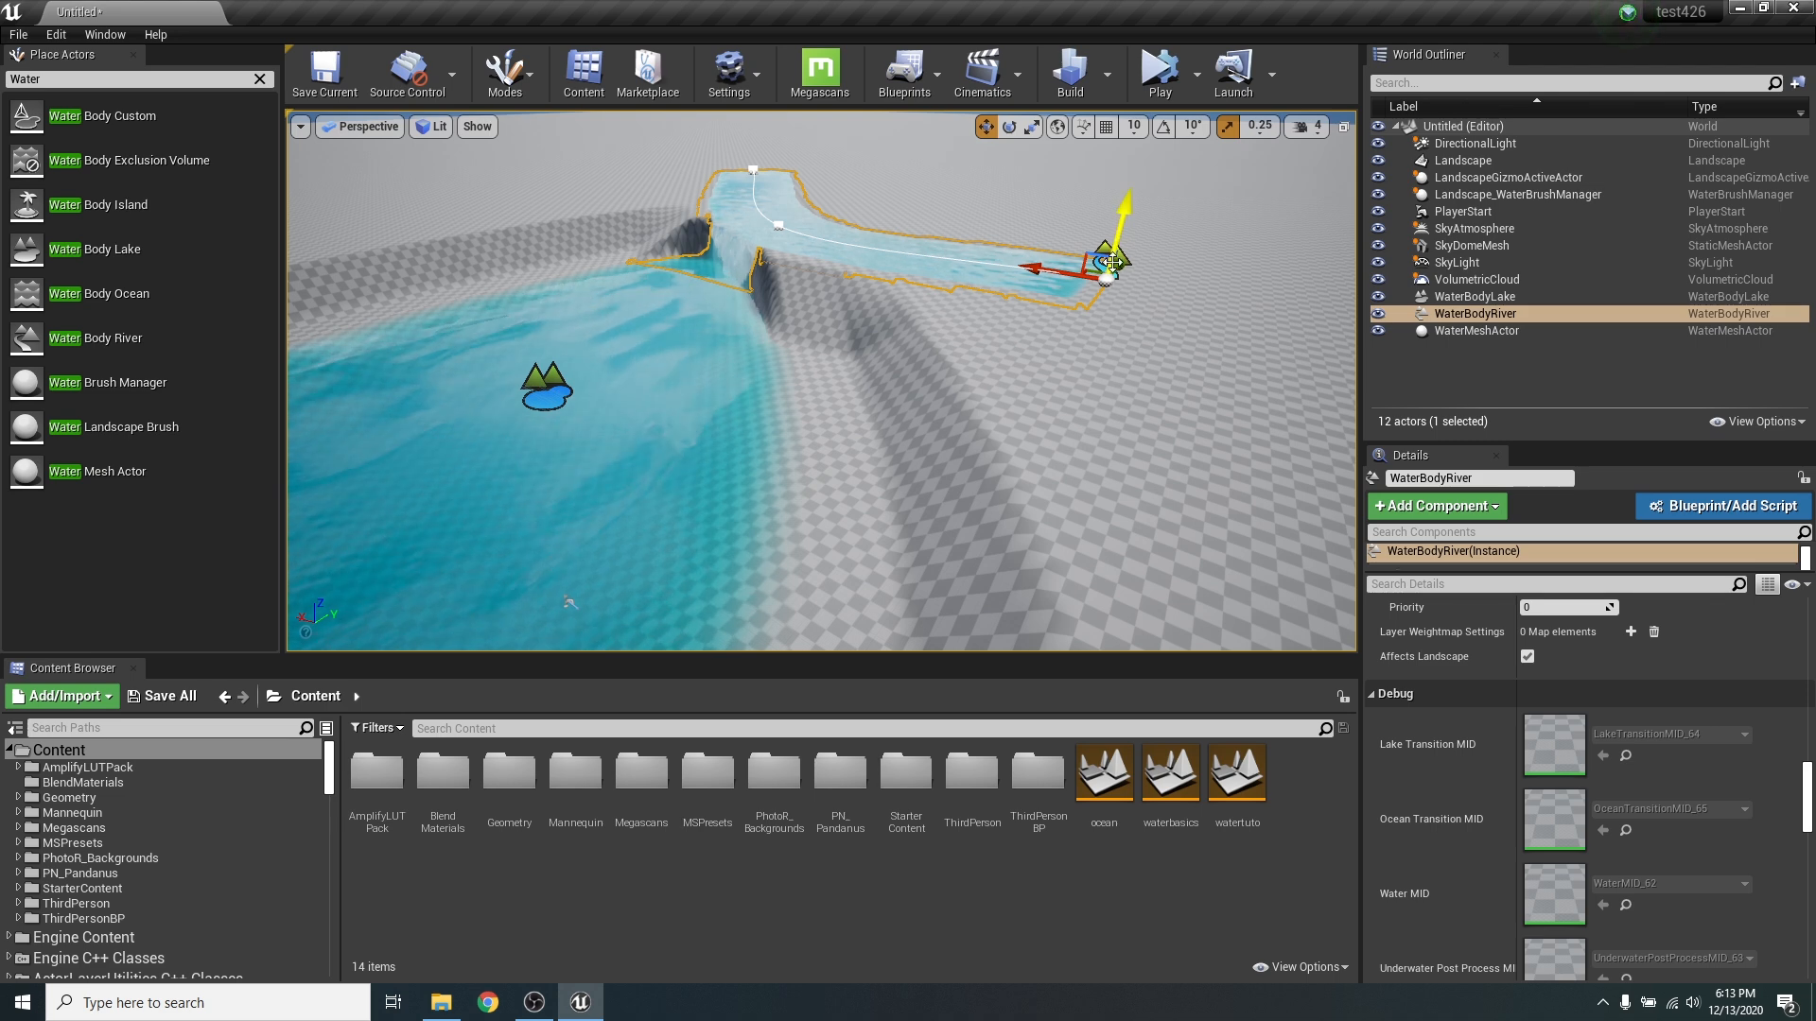
{"action": "key", "text": "e"}
{"action": "left_click_drag", "start_coordinate": [1126, 326], "coordinate": [993, 341]}
{"action": "key", "text": "s"}
{"action": "right_click_drag", "start_coordinate": [922, 445], "coordinate": [865, 460]}
- Lower the river's middle spline point and its far end point toward the lake's water level
{"action": "left_click", "coordinate": [938, 431]}
{"action": "key", "text": "w"}
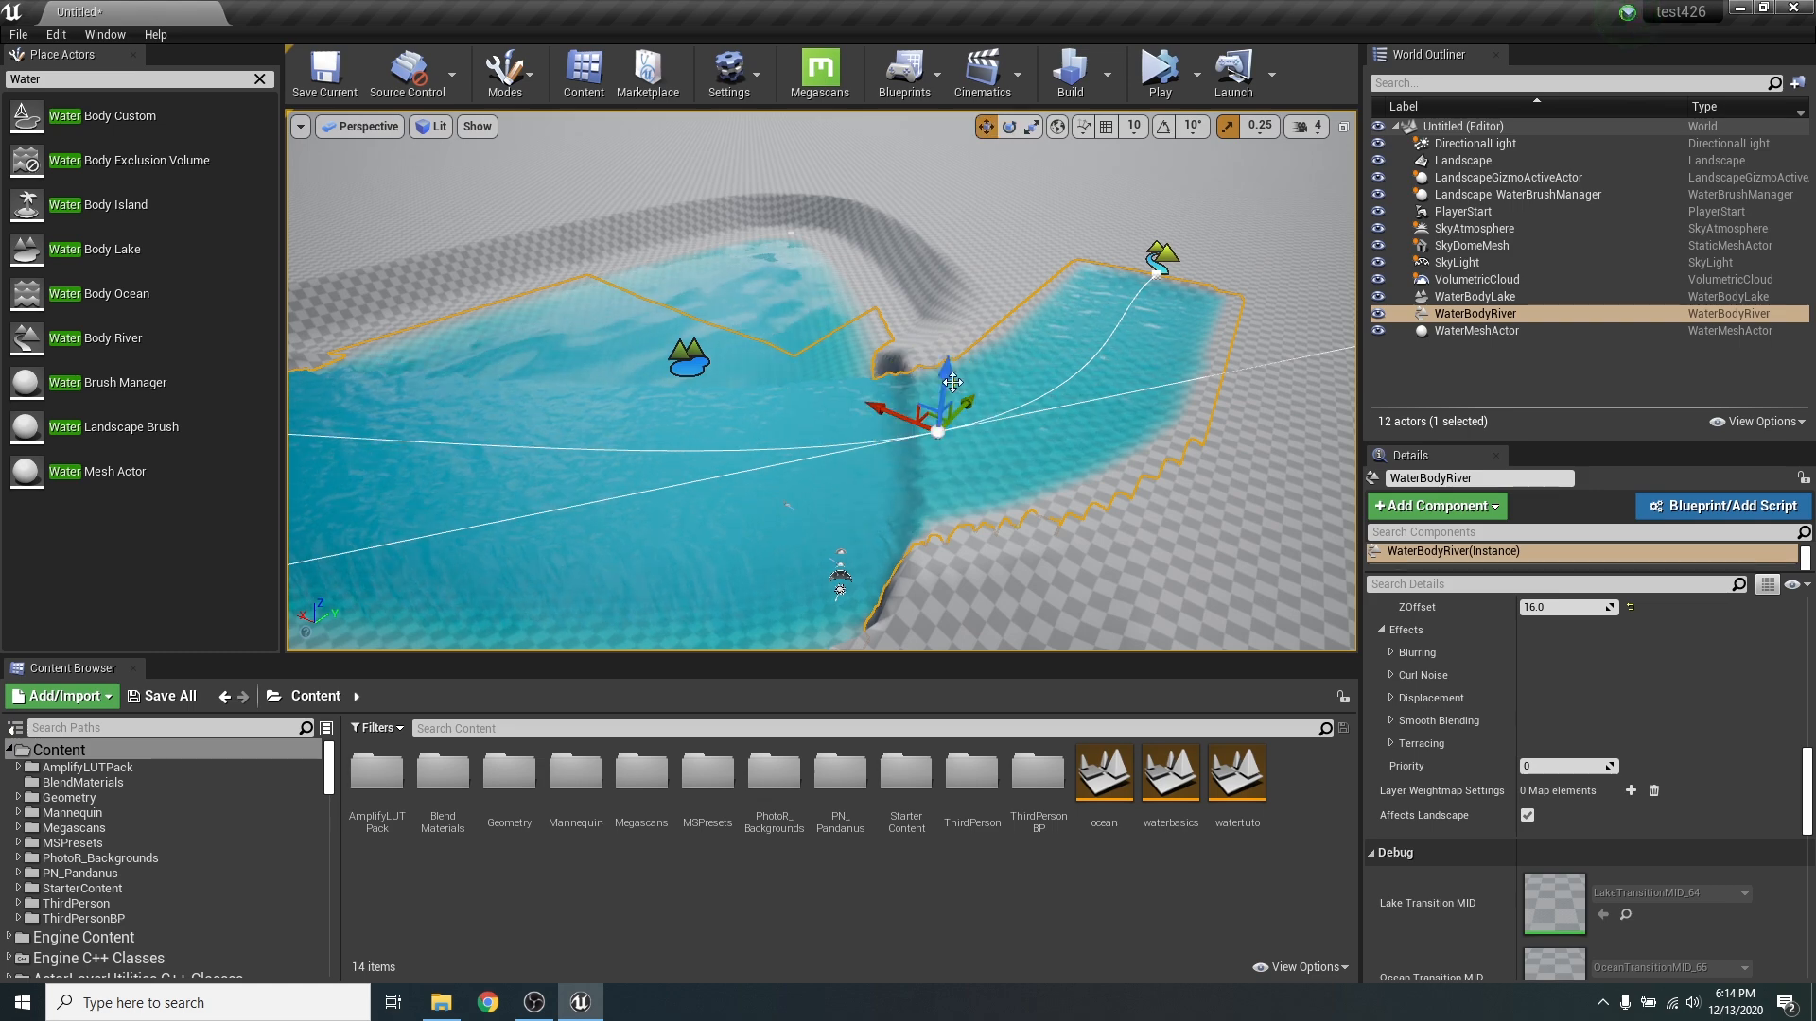
{"action": "left_click_drag", "start_coordinate": [947, 373], "coordinate": [946, 389]}
{"action": "key", "text": "a"}
{"action": "right_click_drag", "start_coordinate": [1006, 555], "coordinate": [1140, 586]}
{"action": "key", "text": "w"}
{"action": "right_click_drag", "start_coordinate": [908, 450], "coordinate": [756, 425]}
{"action": "mouse_move", "coordinate": [976, 308]}
{"action": "right_mouse_down"}
{"action": "mouse_move", "coordinate": [1008, 342]}
{"action": "mouse_move", "coordinate": [976, 308]}
{"action": "right_mouse_up"}
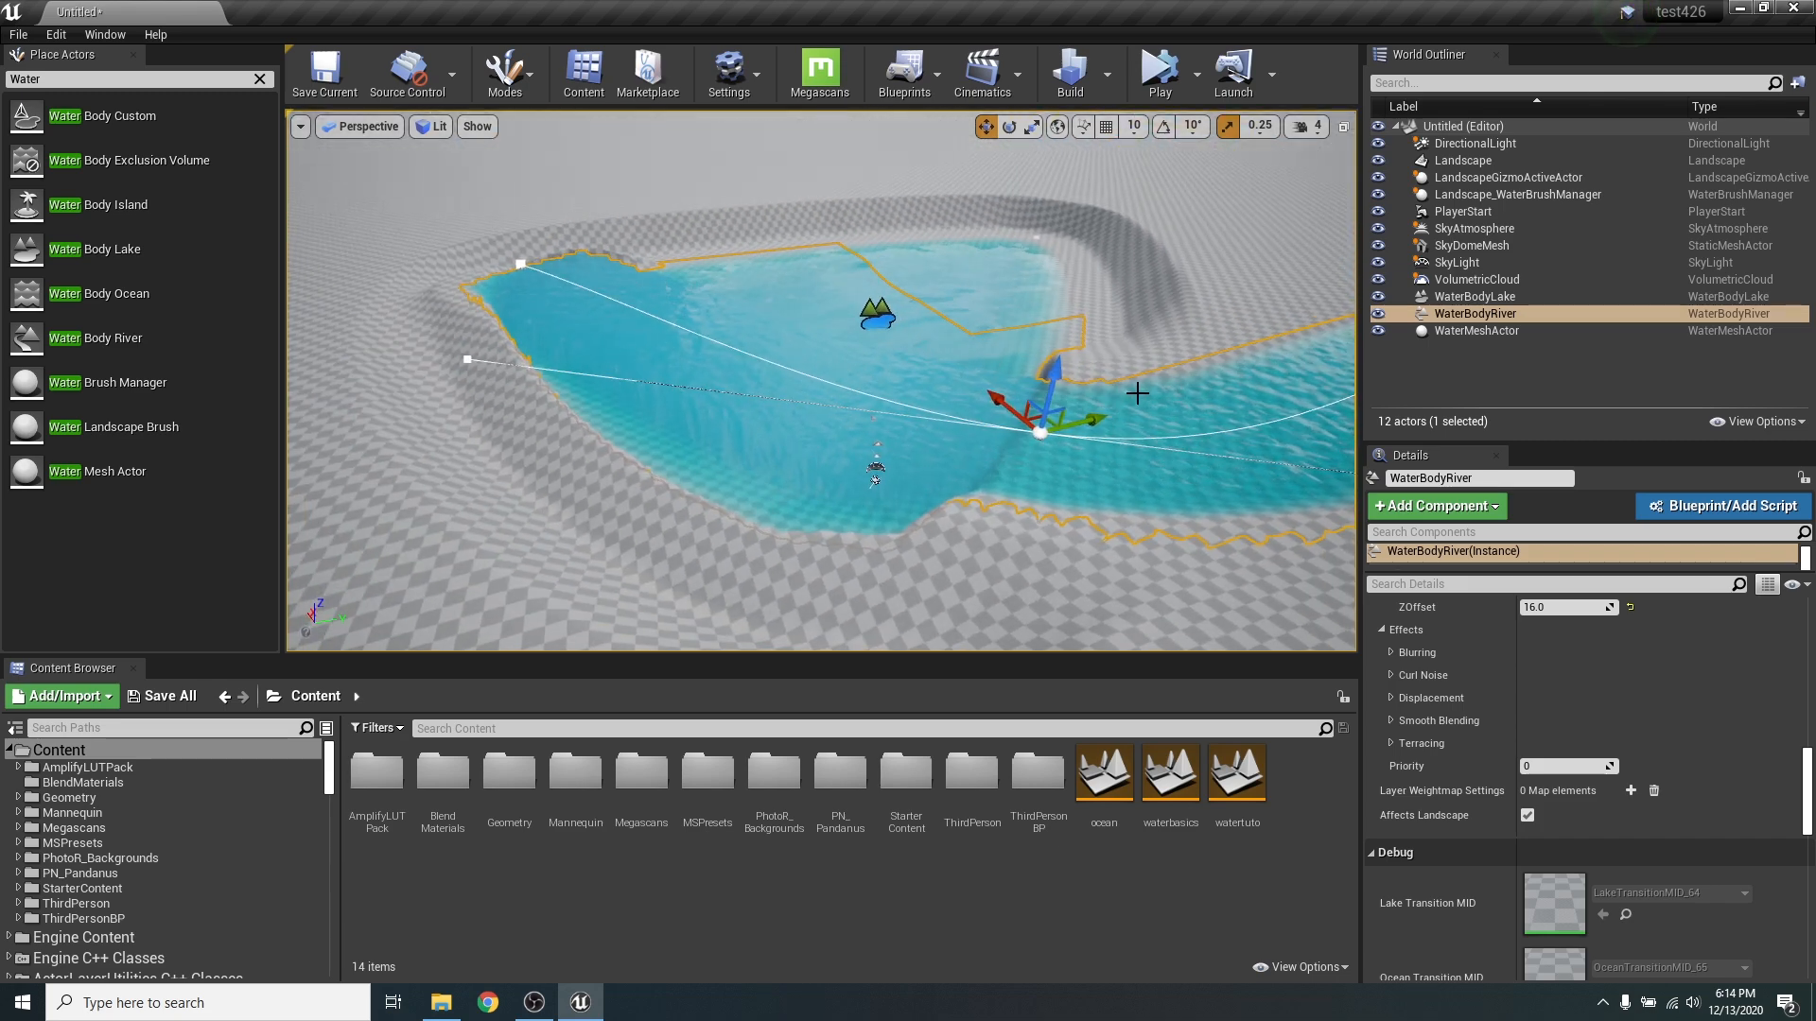
{"action": "left_click_drag", "start_coordinate": [1053, 375], "coordinate": [1062, 428]}
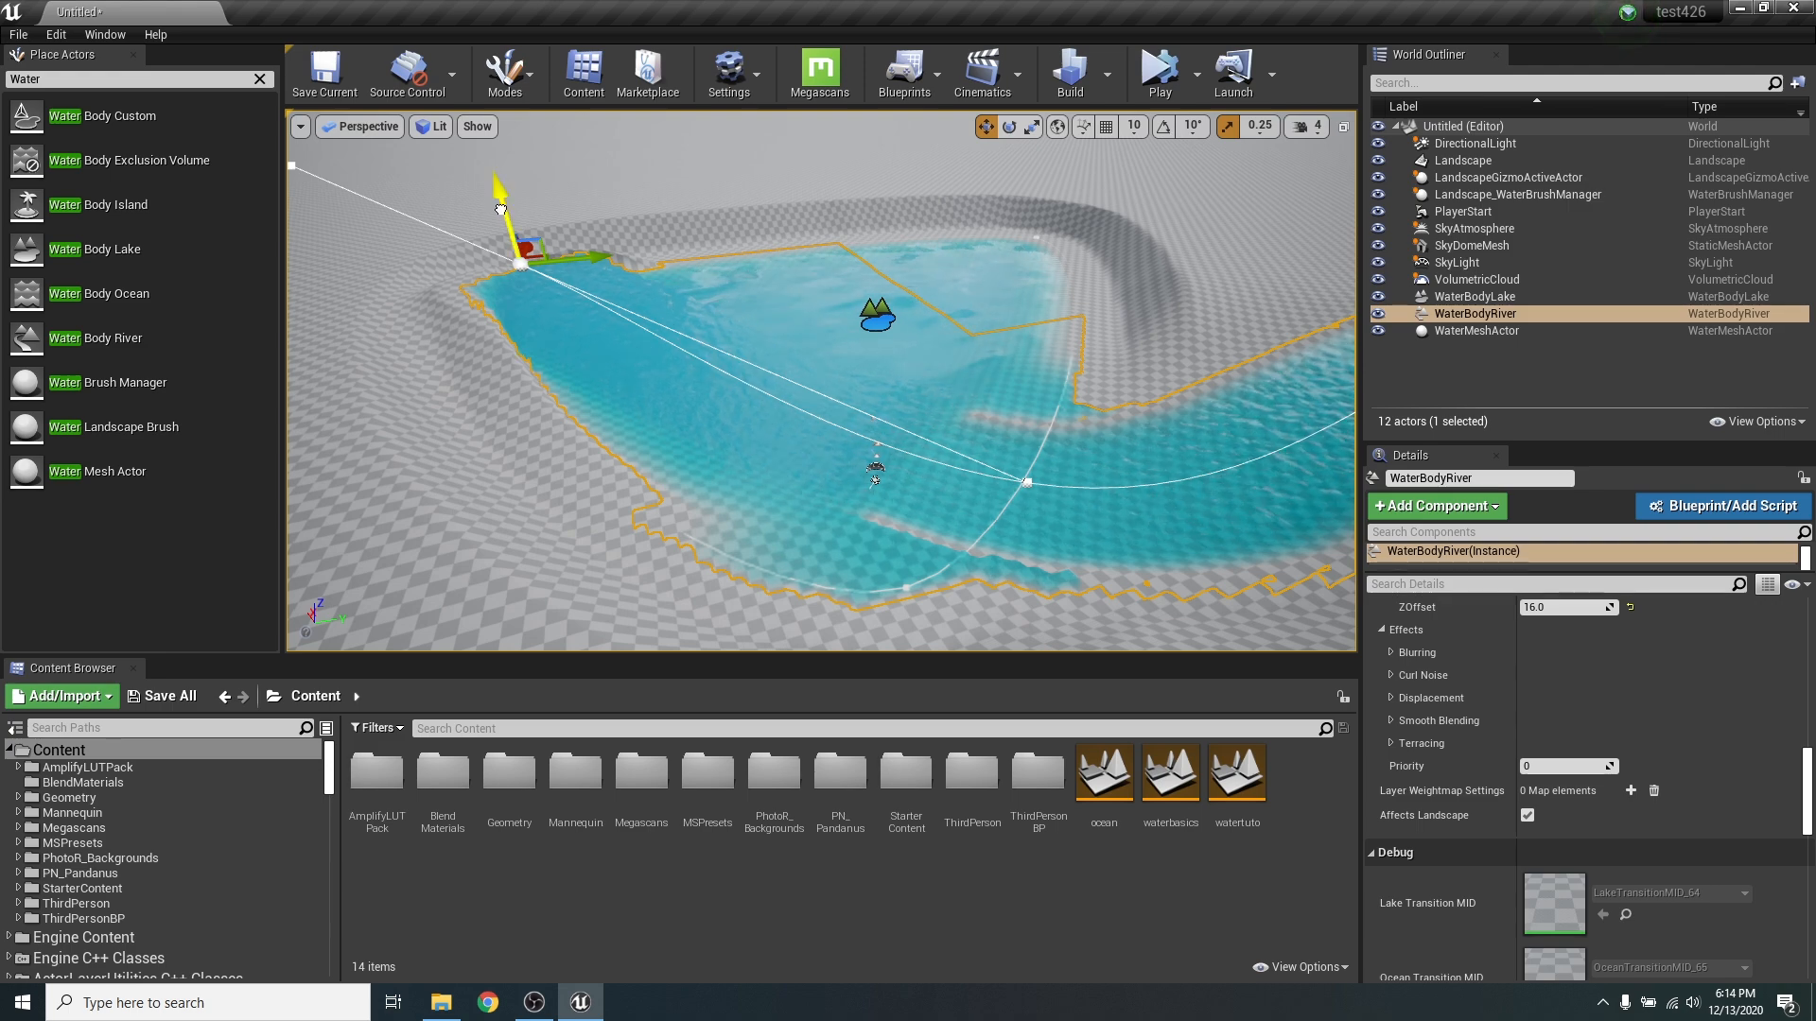
{"action": "left_click_drag", "start_coordinate": [501, 209], "coordinate": [516, 260]}
- Delete the Water Body River and the Water Body Lake from the level
{"action": "right_click_drag", "start_coordinate": [1155, 384], "coordinate": [1122, 357]}
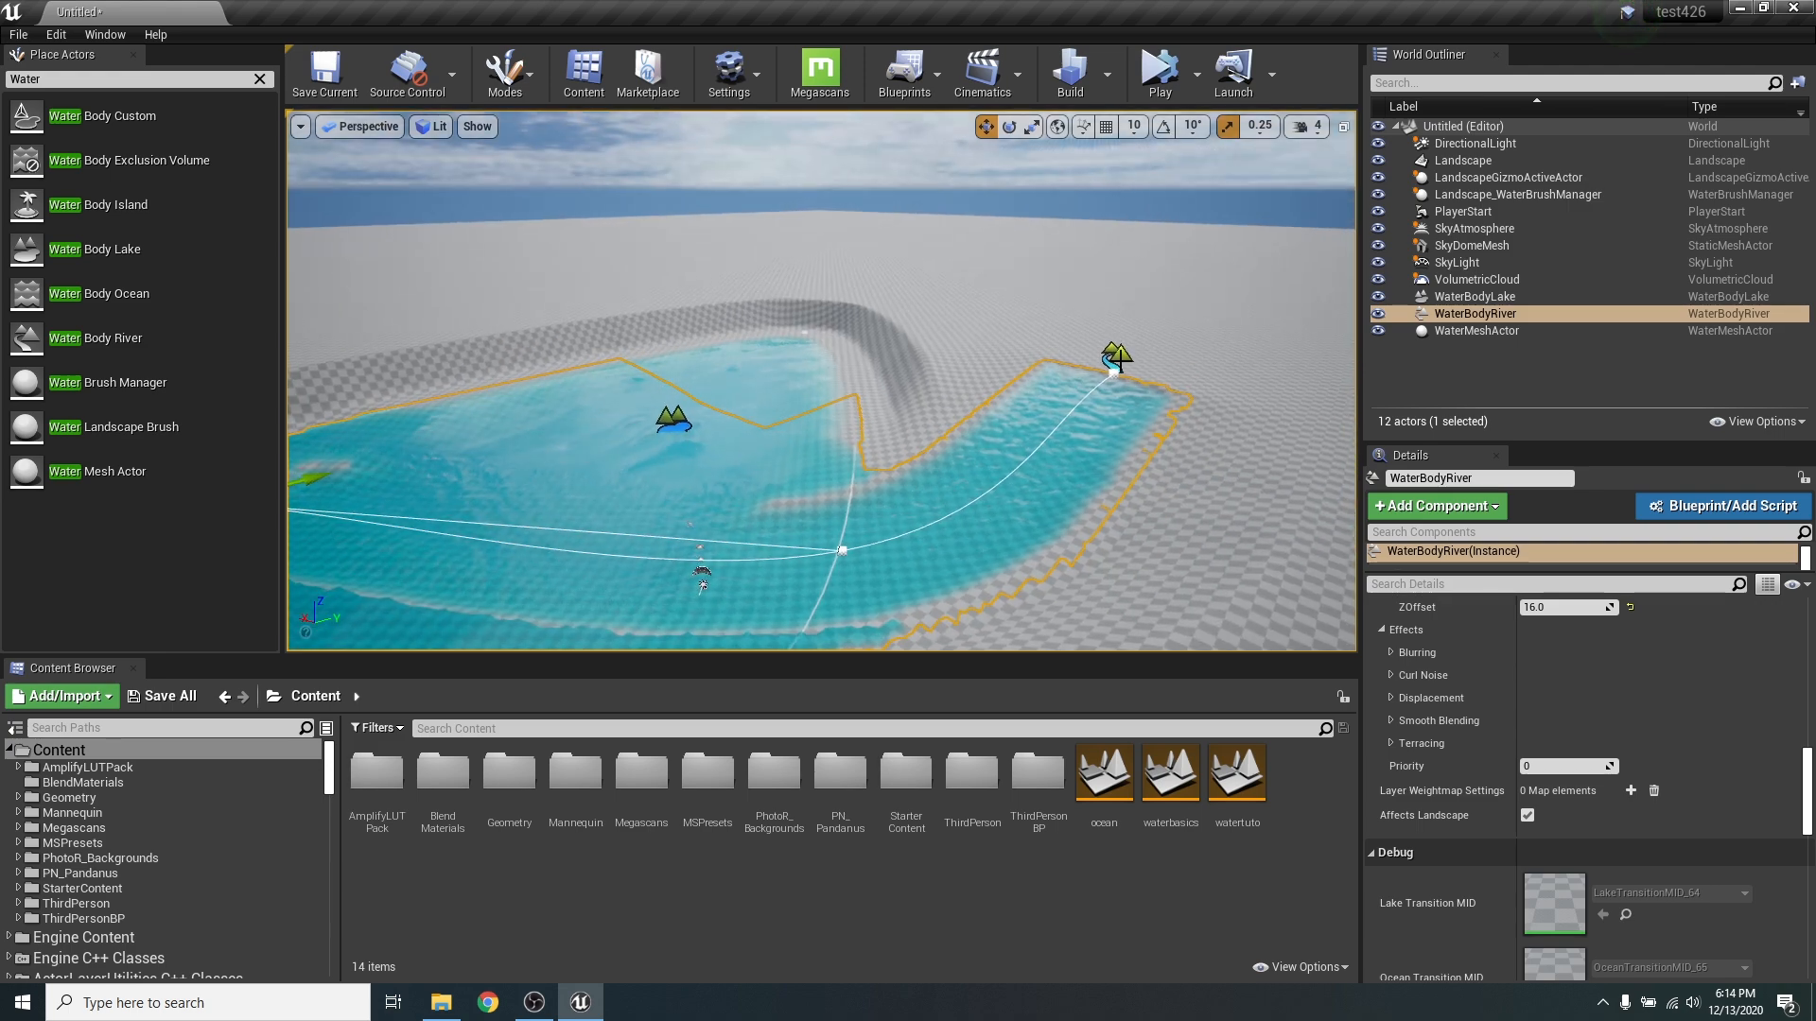
{"action": "left_click", "coordinate": [1115, 358]}
{"action": "key", "text": "Delete"}
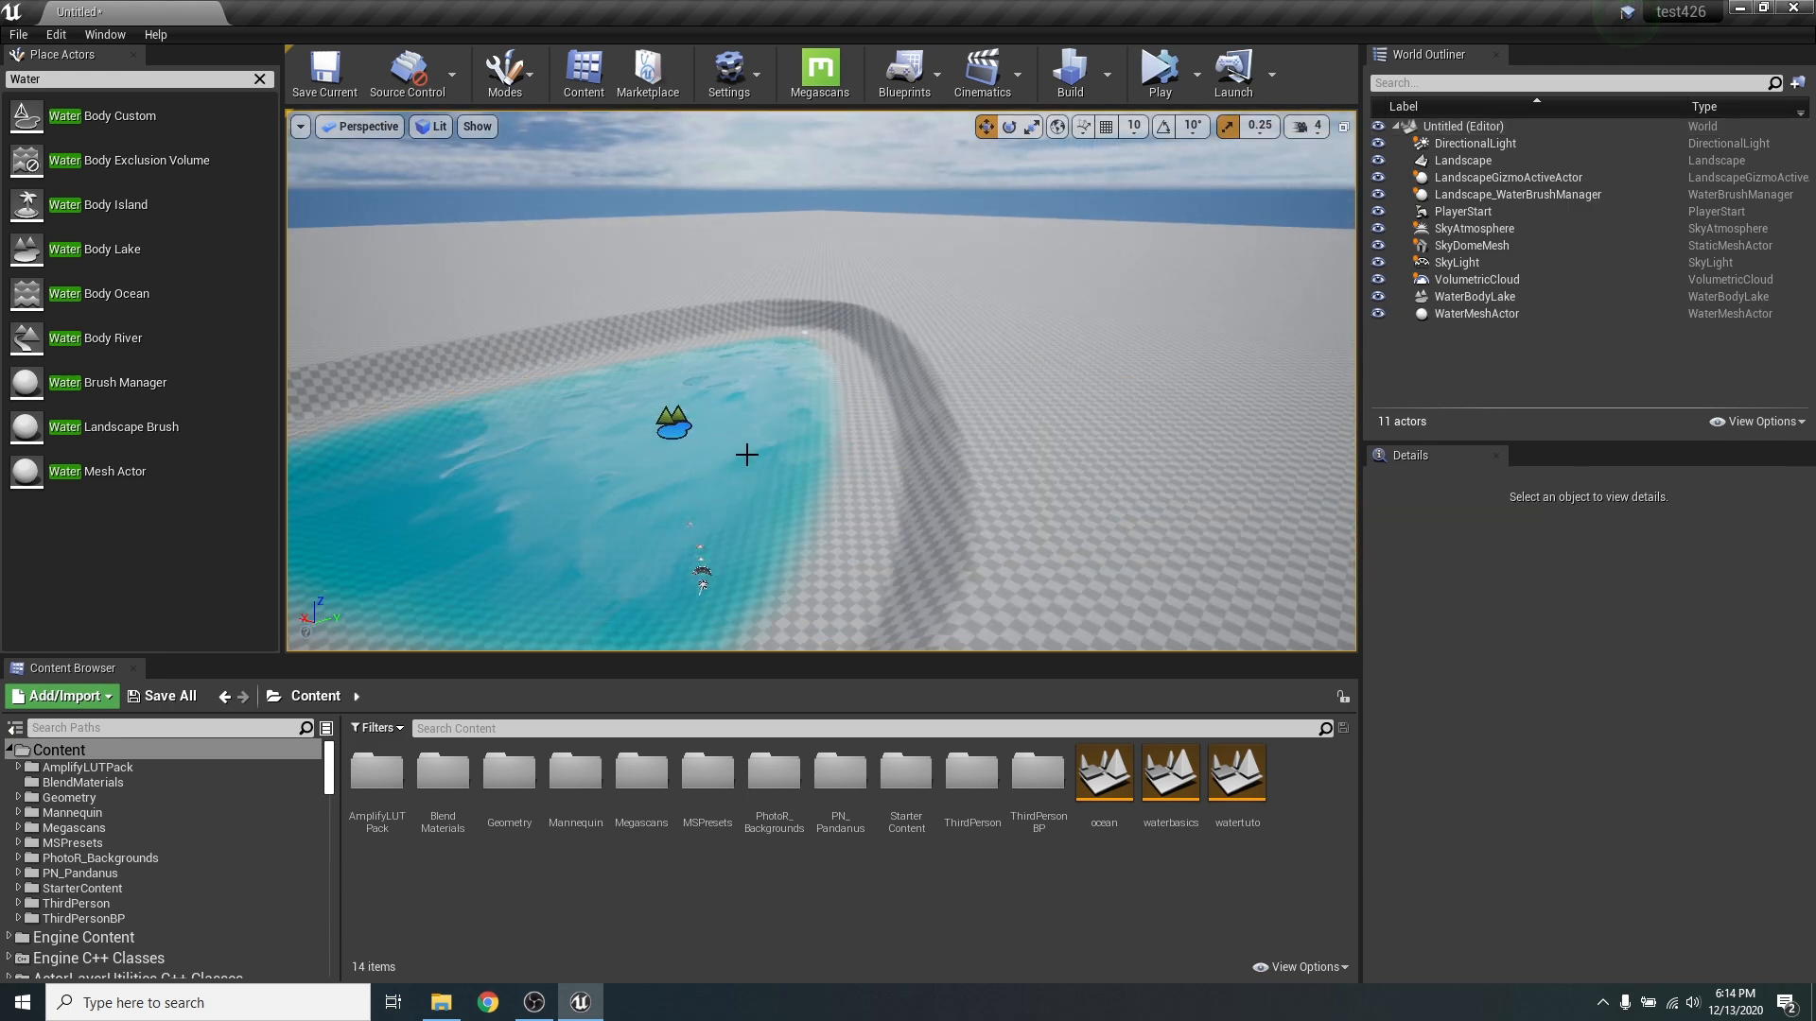
{"action": "left_click", "coordinate": [674, 425]}
{"action": "key", "text": "Delete"}
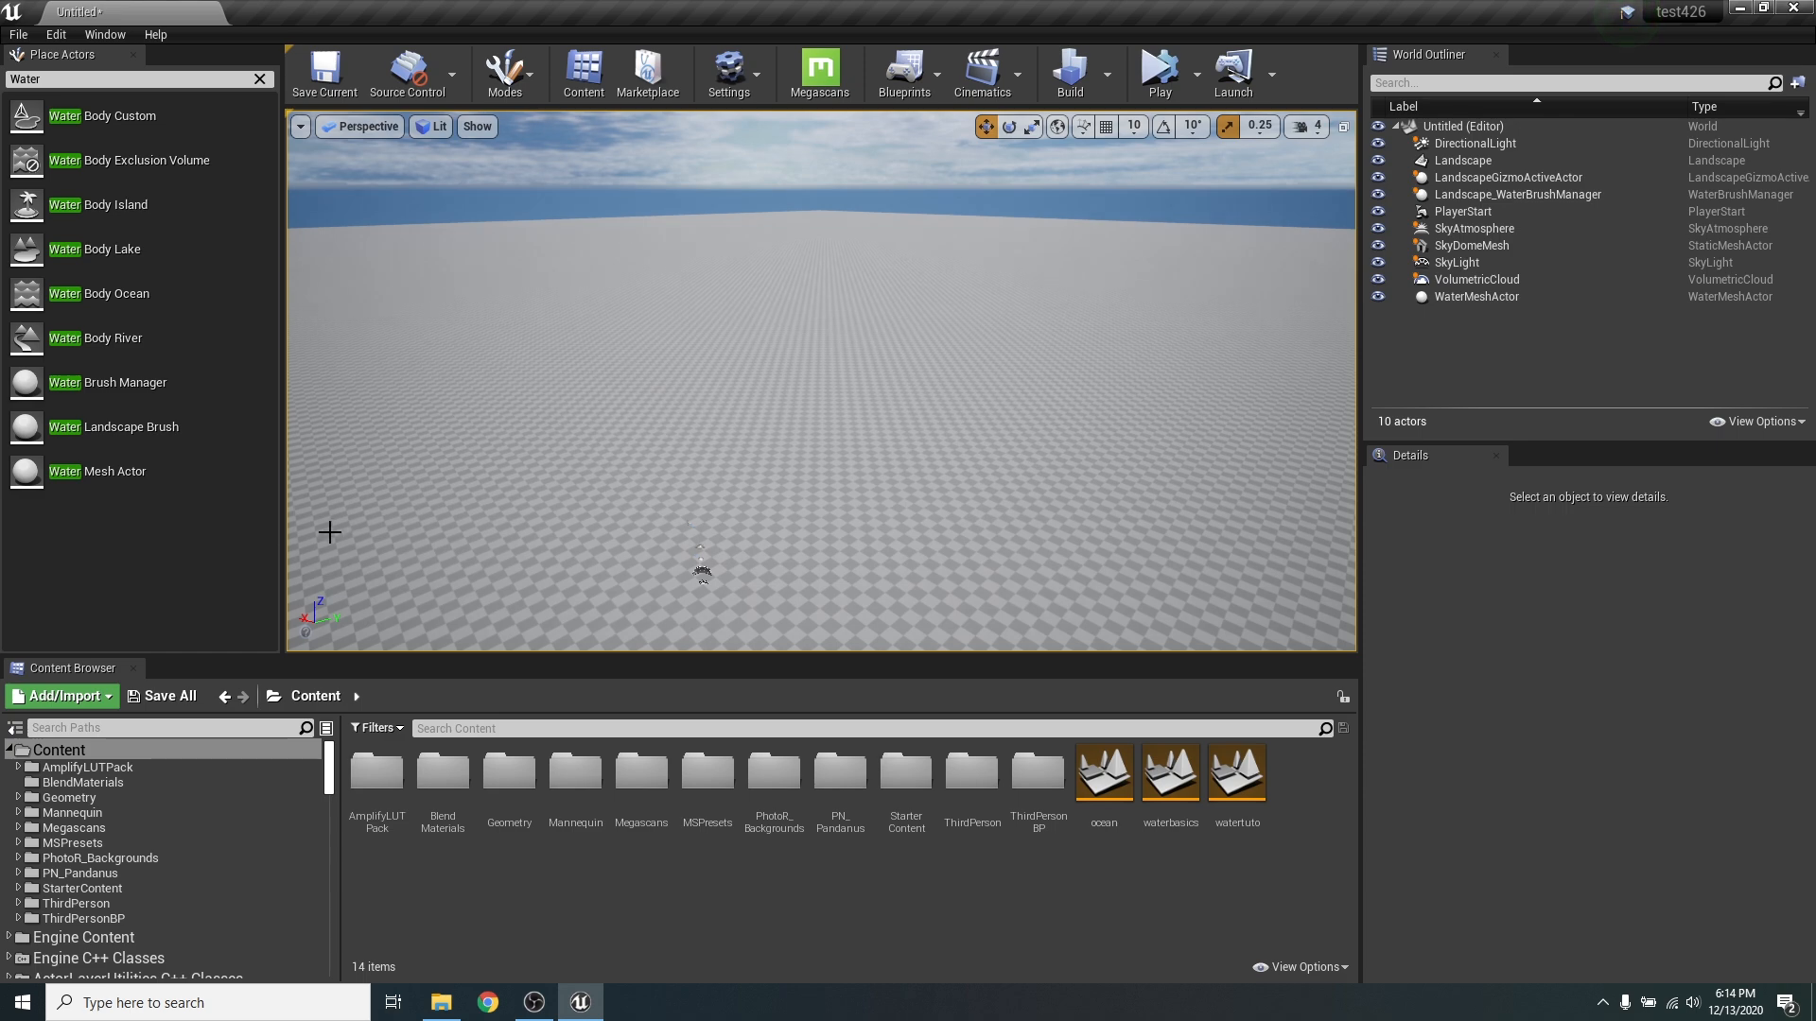
- Place a Water Body Ocean on the landscape and raise the viewport camera speed to 6
{"action": "left_click_drag", "start_coordinate": [30, 295], "coordinate": [701, 457]}
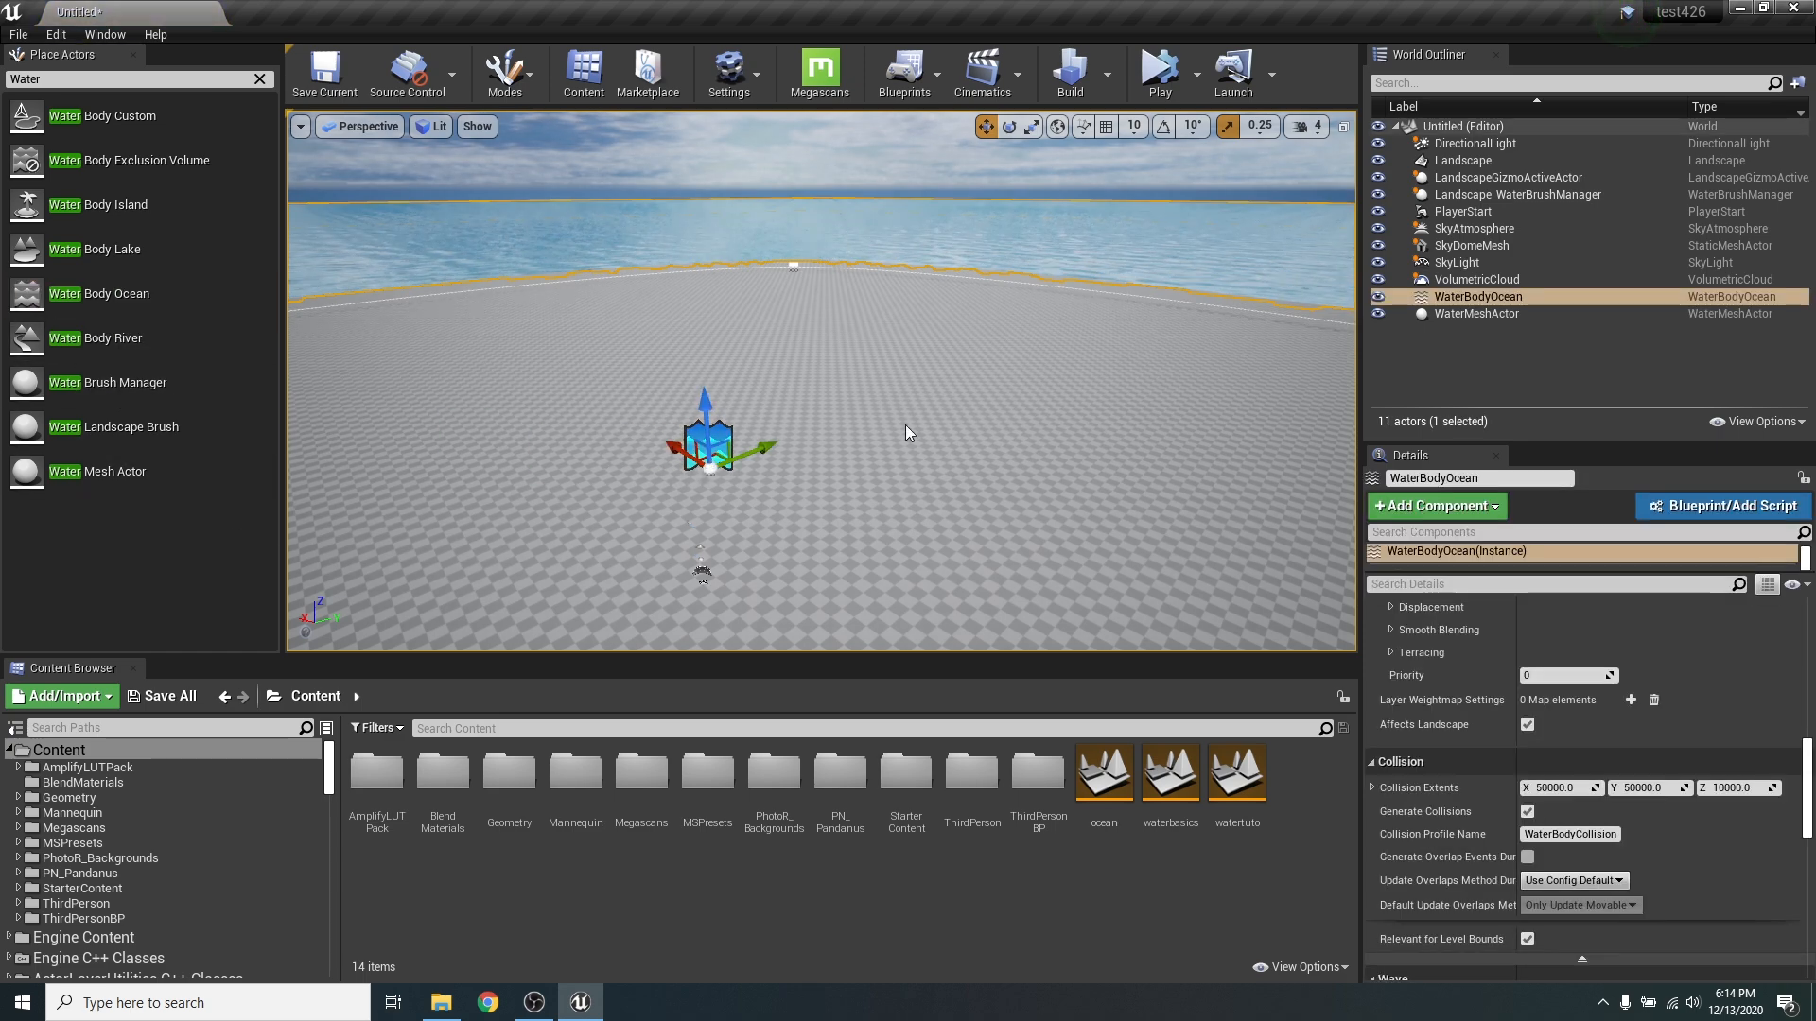
{"action": "mouse_move", "coordinate": [905, 433]}
{"action": "right_mouse_down"}
{"action": "mouse_move", "coordinate": [839, 429]}
{"action": "mouse_move", "coordinate": [943, 459]}
{"action": "mouse_move", "coordinate": [1172, 432]}
{"action": "mouse_move", "coordinate": [1212, 456]}
{"action": "mouse_move", "coordinate": [1296, 422]}
{"action": "mouse_move", "coordinate": [1589, 496]}
{"action": "mouse_move", "coordinate": [1561, 469]}
{"action": "mouse_move", "coordinate": [924, 430]}
{"action": "right_mouse_up"}
{"action": "left_click", "coordinate": [1311, 127]}
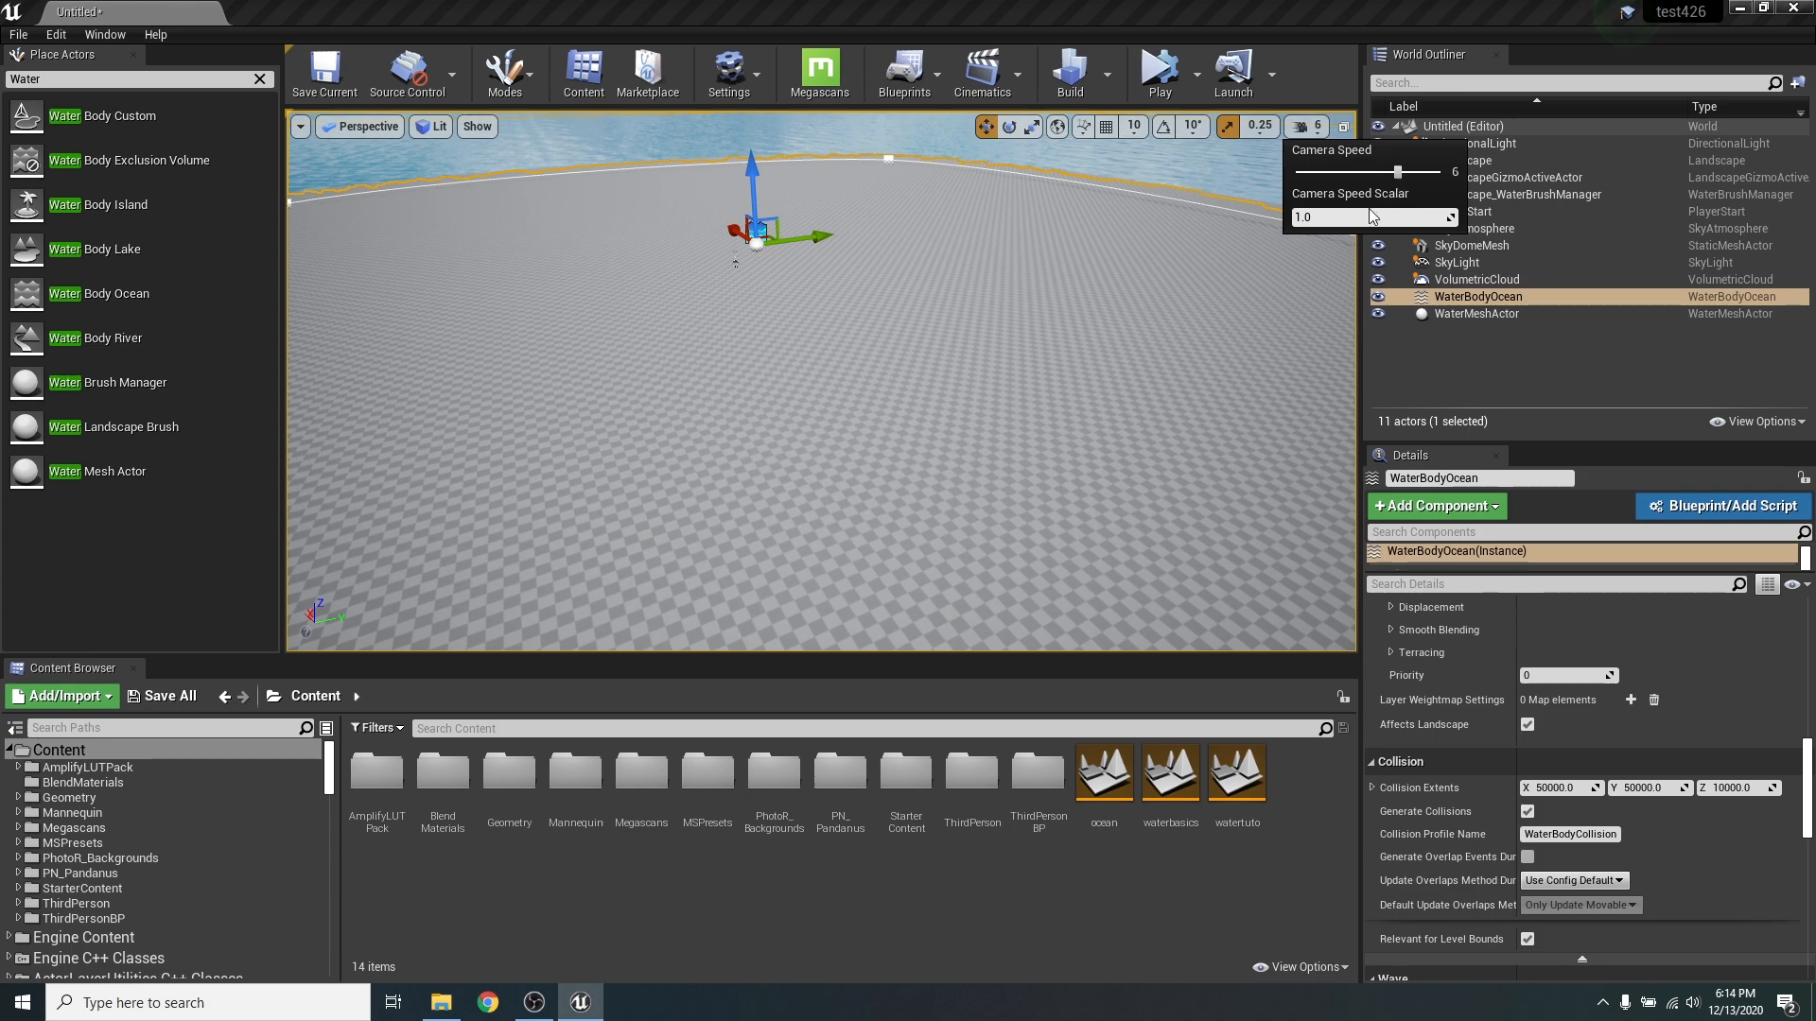
{"action": "key", "text": "s"}
{"action": "right_click_drag", "start_coordinate": [1069, 331], "coordinate": [1039, 377]}
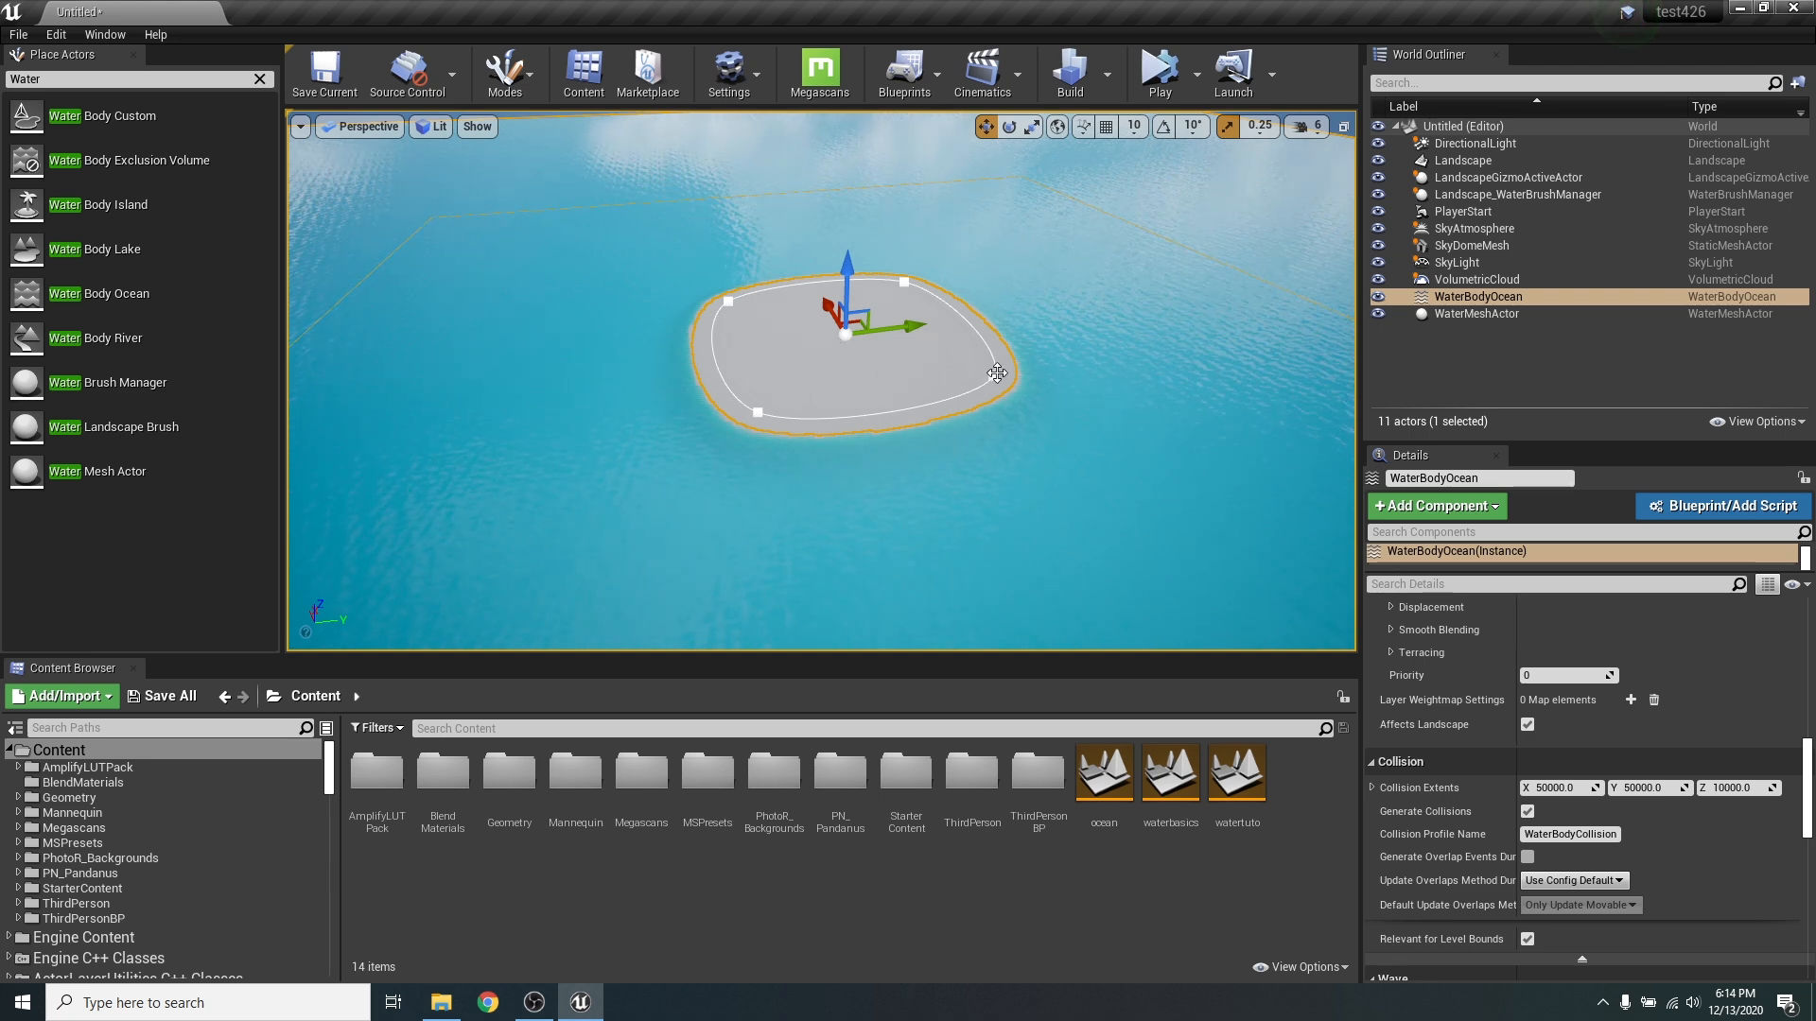
- Move three of the ocean's spline points to reshape the island into an elongated, diagonal outline
{"action": "left_click", "coordinate": [993, 375]}
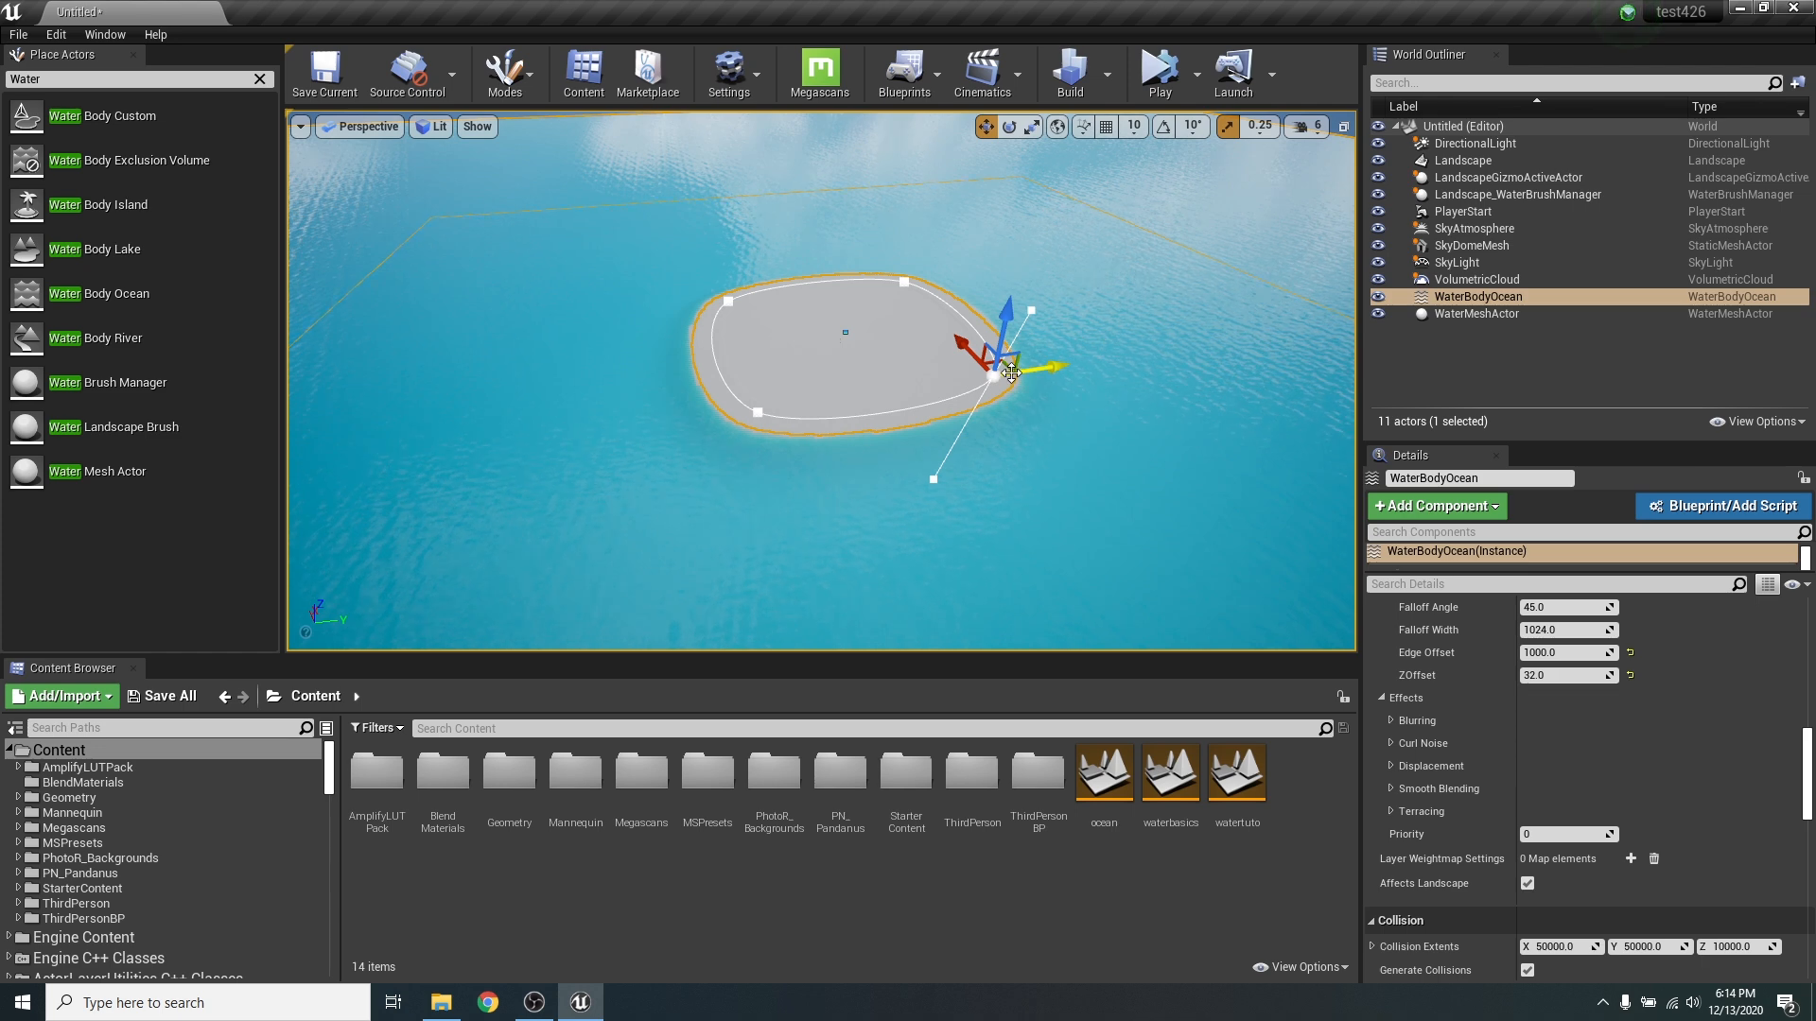
{"action": "left_click_drag", "start_coordinate": [1000, 366], "coordinate": [927, 355]}
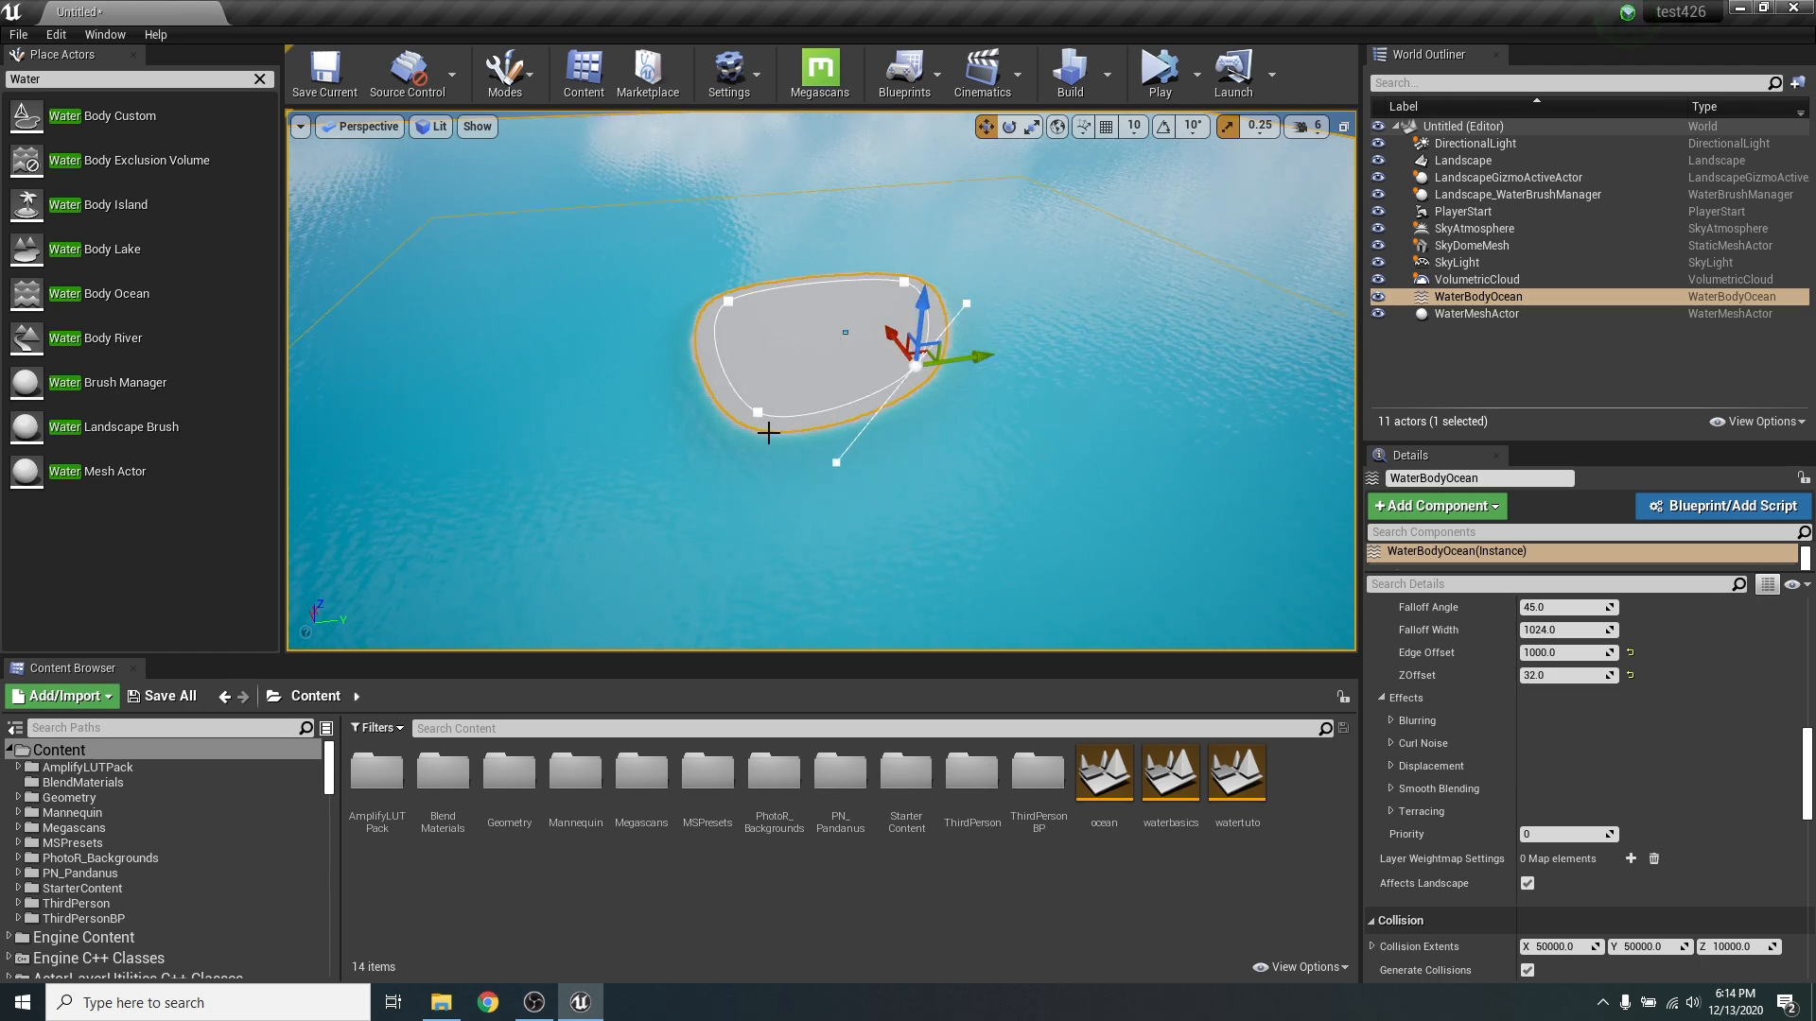
{"action": "left_click", "coordinate": [756, 412]}
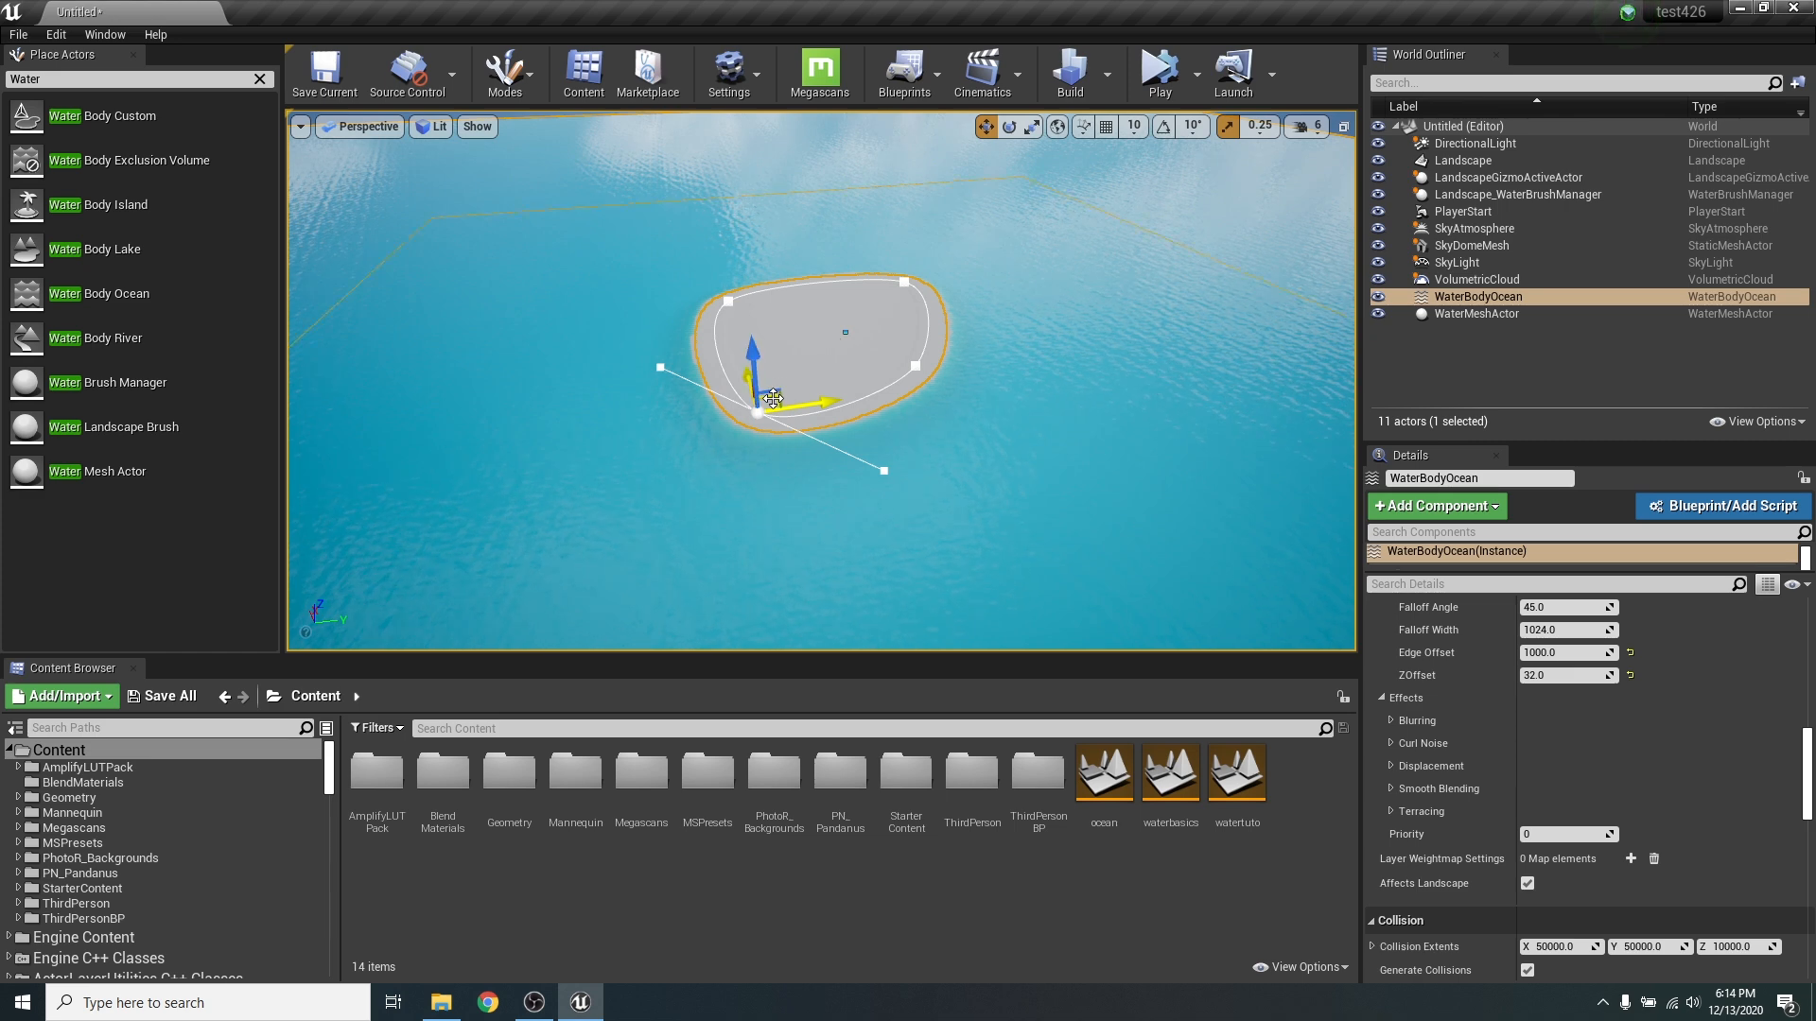
{"action": "left_click_drag", "start_coordinate": [772, 398], "coordinate": [612, 473]}
{"action": "left_click", "coordinate": [904, 282]}
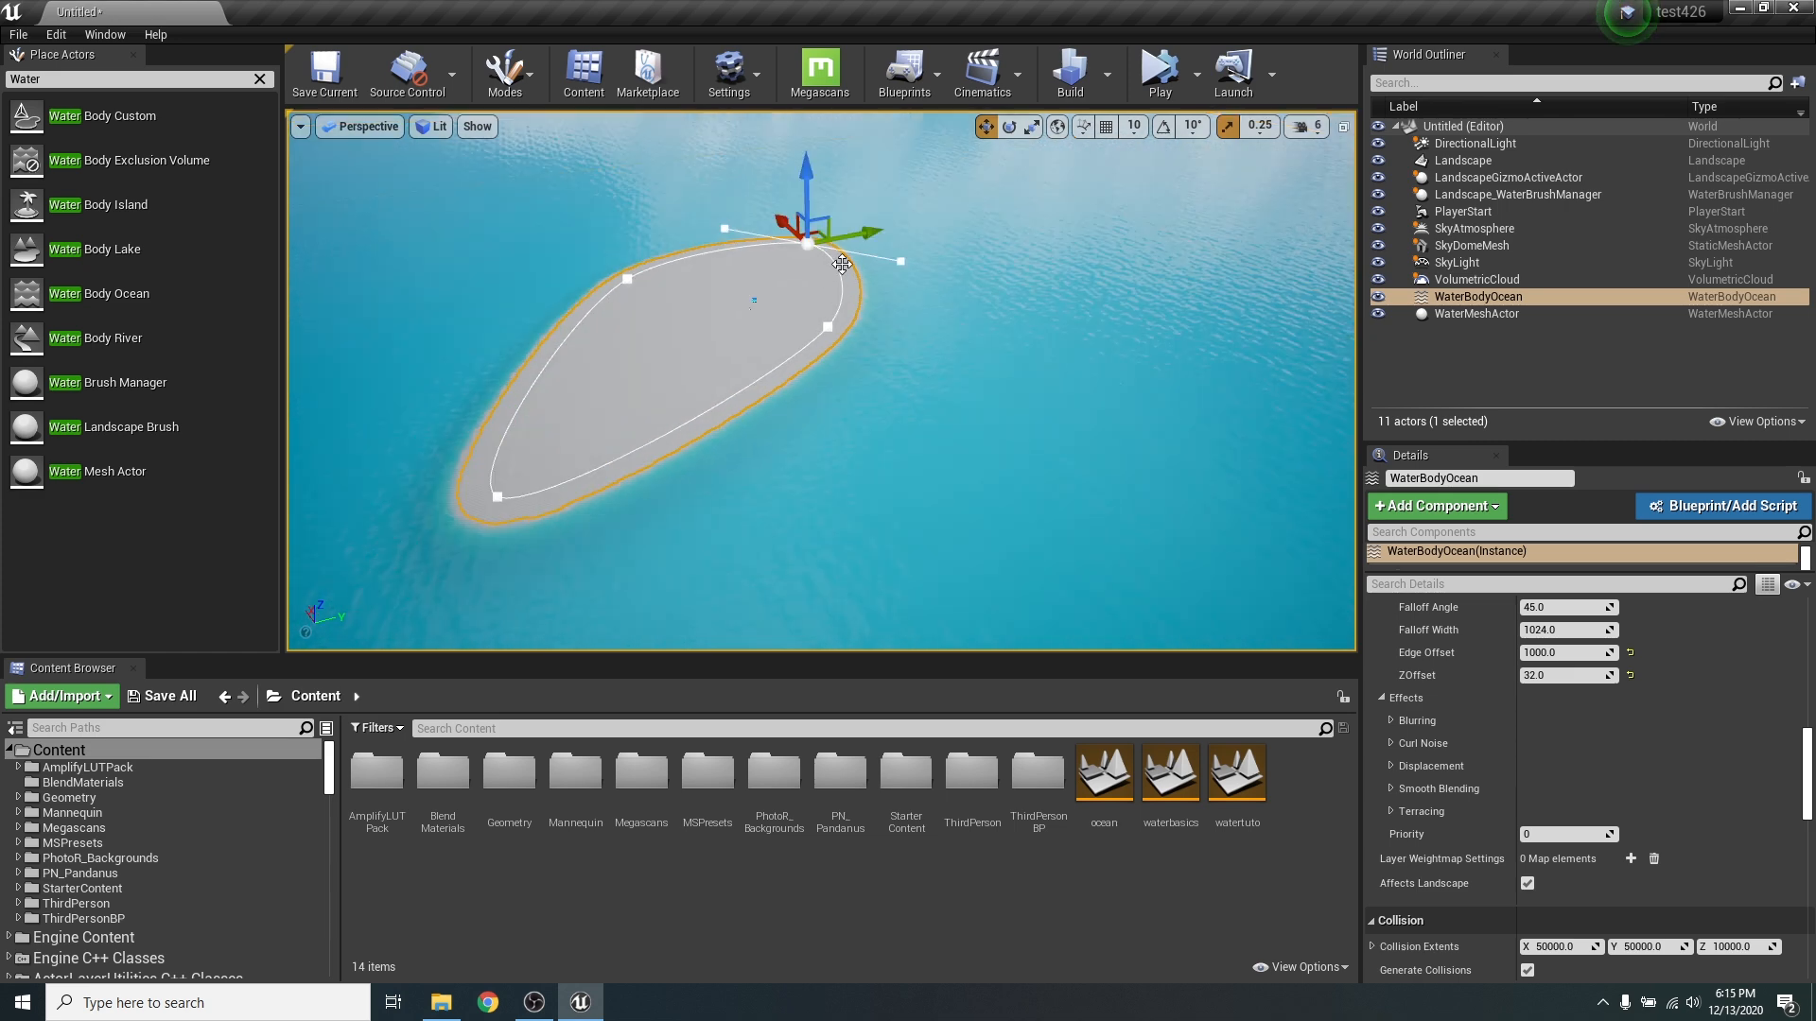
{"action": "left_click_drag", "start_coordinate": [842, 231], "coordinate": [928, 200]}
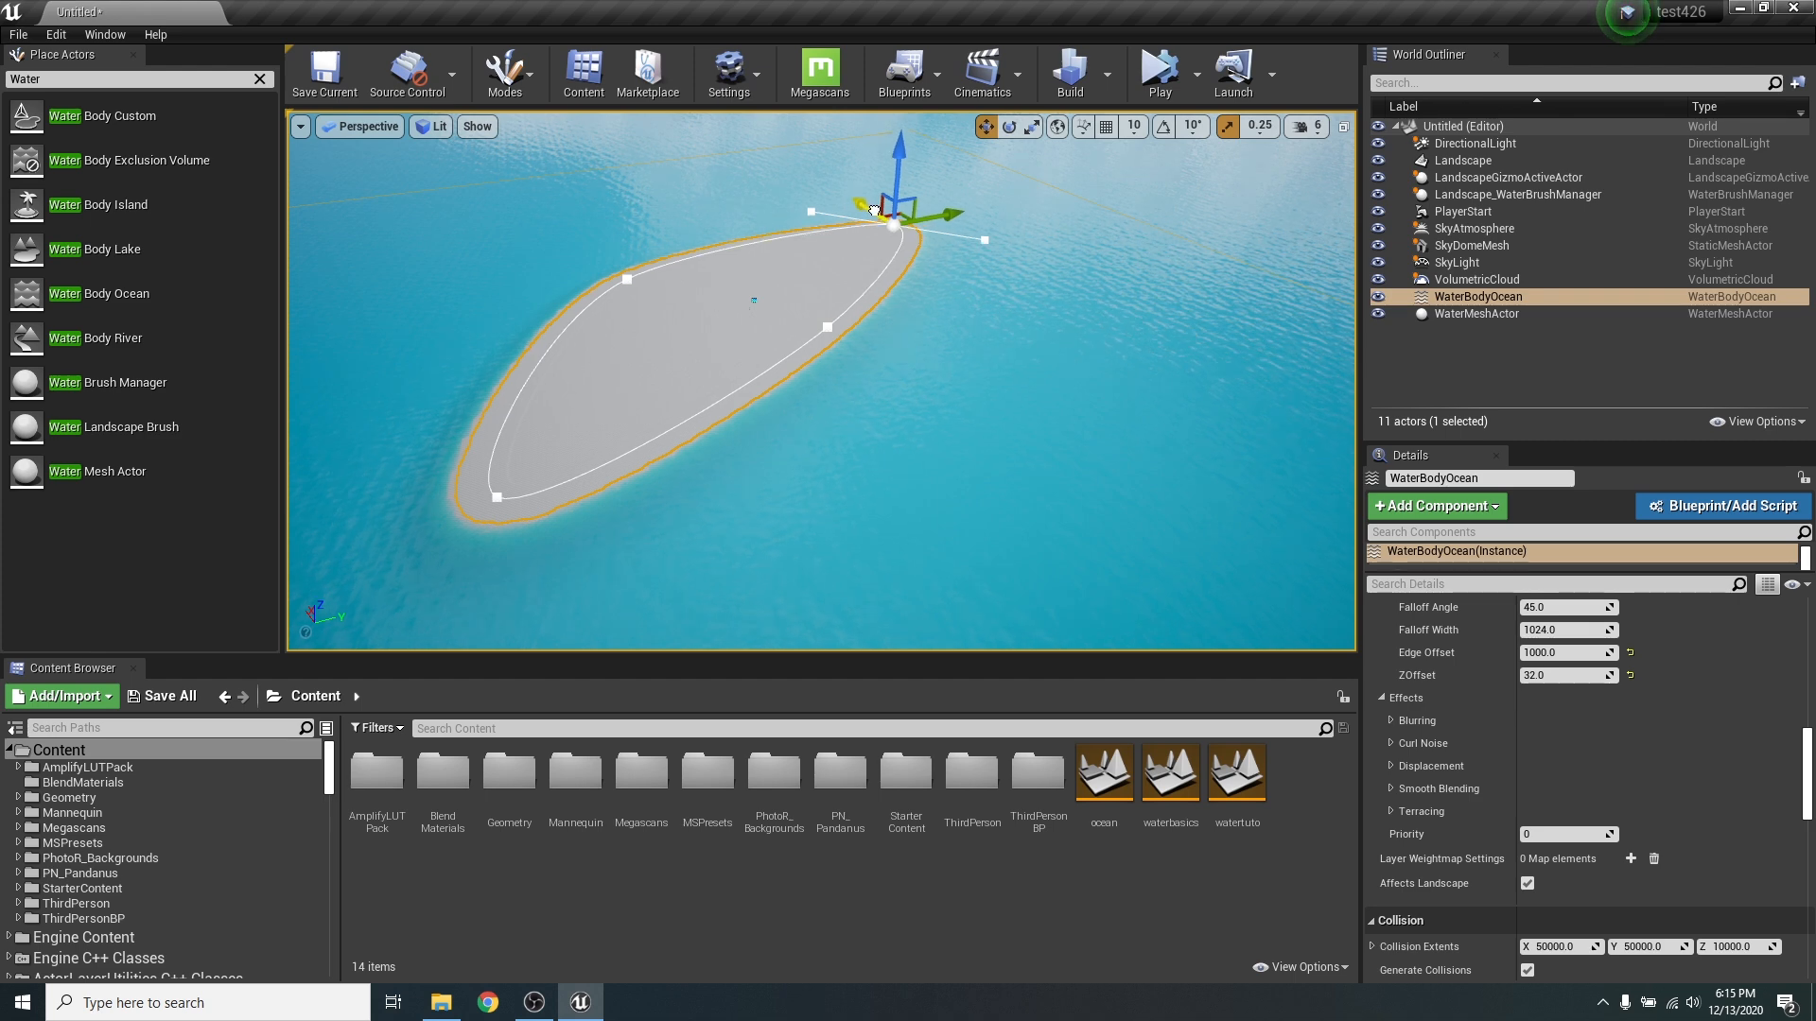
{"action": "left_click_drag", "start_coordinate": [874, 210], "coordinate": [816, 172]}
- Add a spline point on the island's long edge, pull it inward, and move the neighbouring corner point outward to form a bay
{"action": "right_click", "coordinate": [749, 395]}
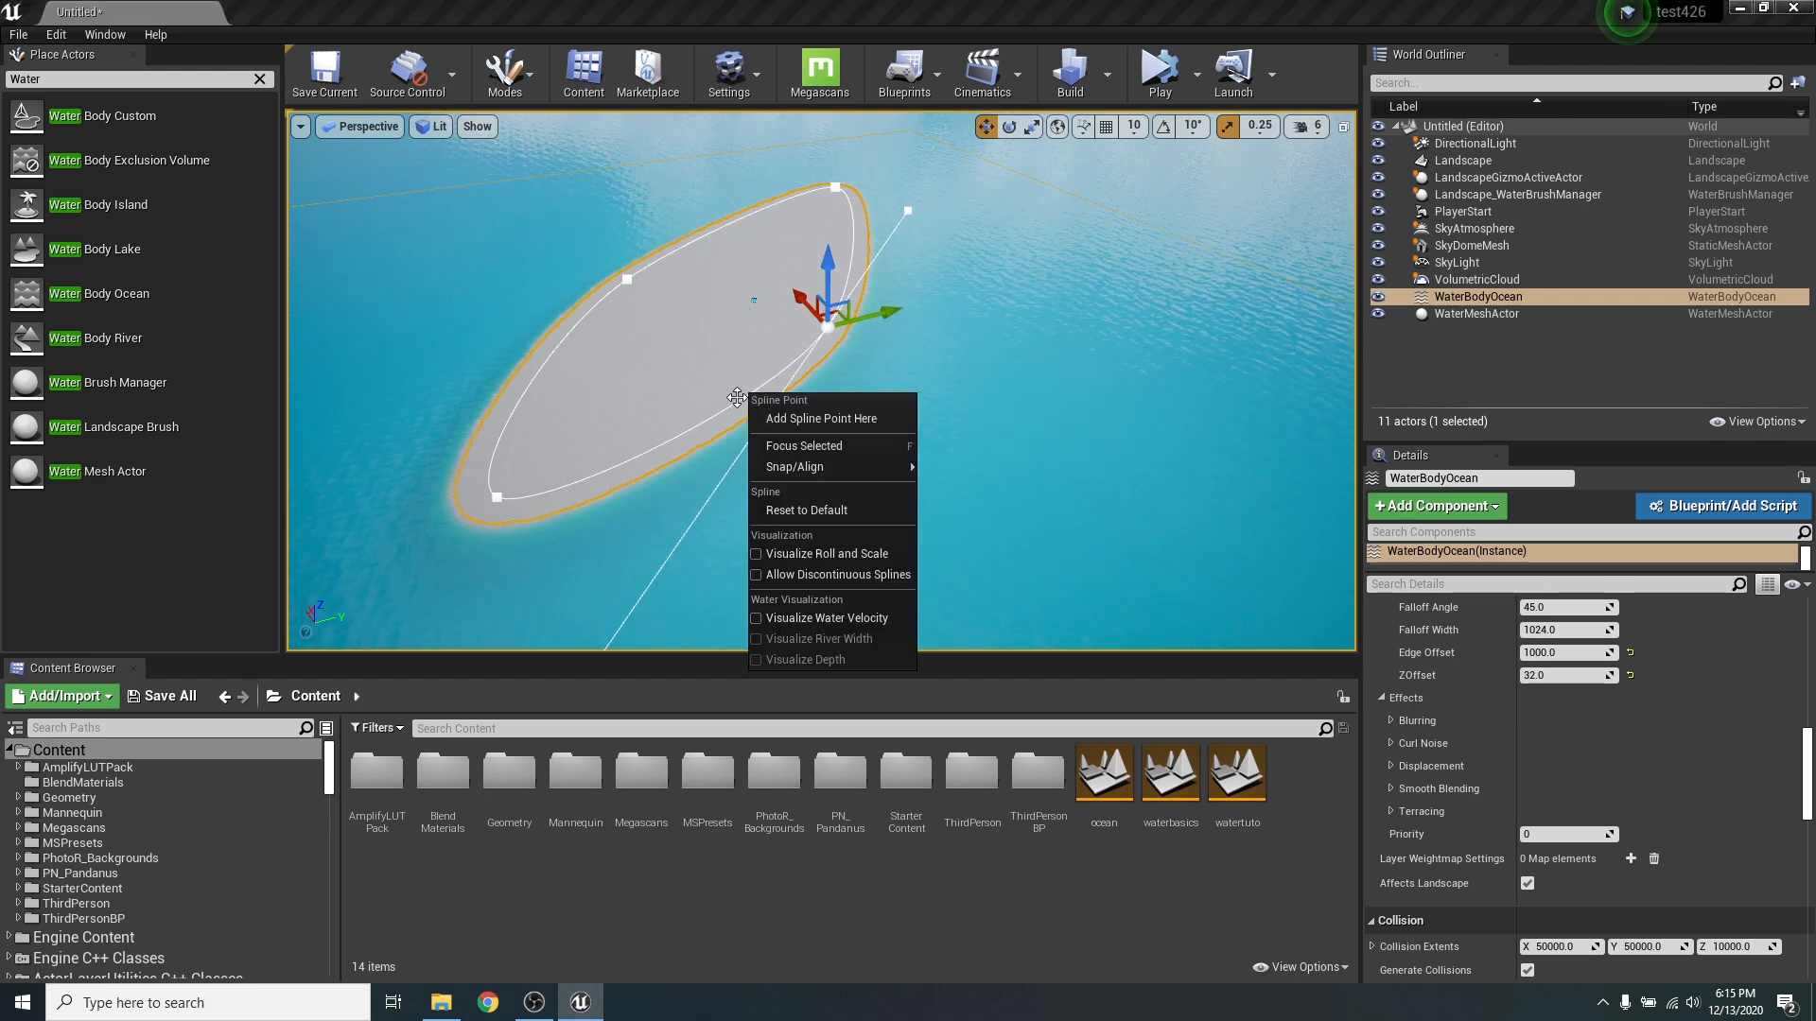
{"action": "left_click", "coordinate": [738, 398]}
{"action": "right_click", "coordinate": [740, 405]}
{"action": "left_click", "coordinate": [786, 420]}
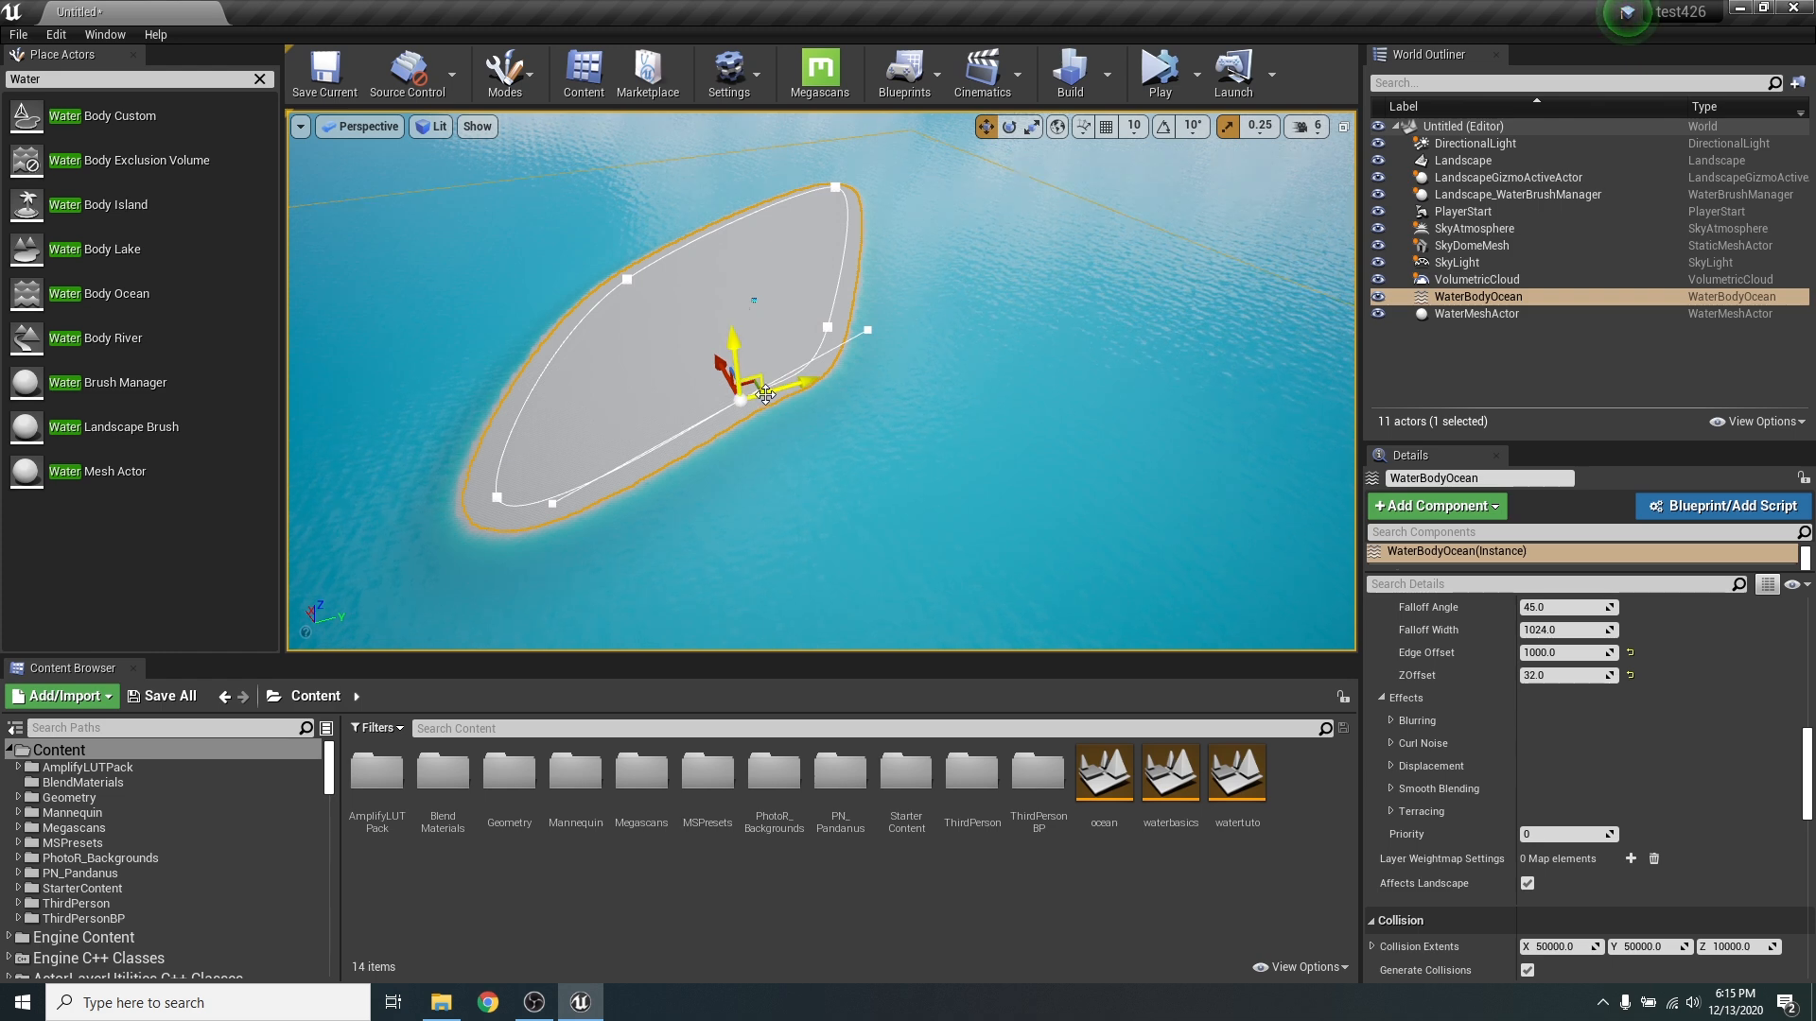
{"action": "mouse_move", "coordinate": [753, 385]}
{"action": "left_mouse_down"}
{"action": "mouse_move", "coordinate": [761, 327]}
{"action": "mouse_move", "coordinate": [778, 367]}
{"action": "left_mouse_up"}
{"action": "left_click", "coordinate": [826, 330]}
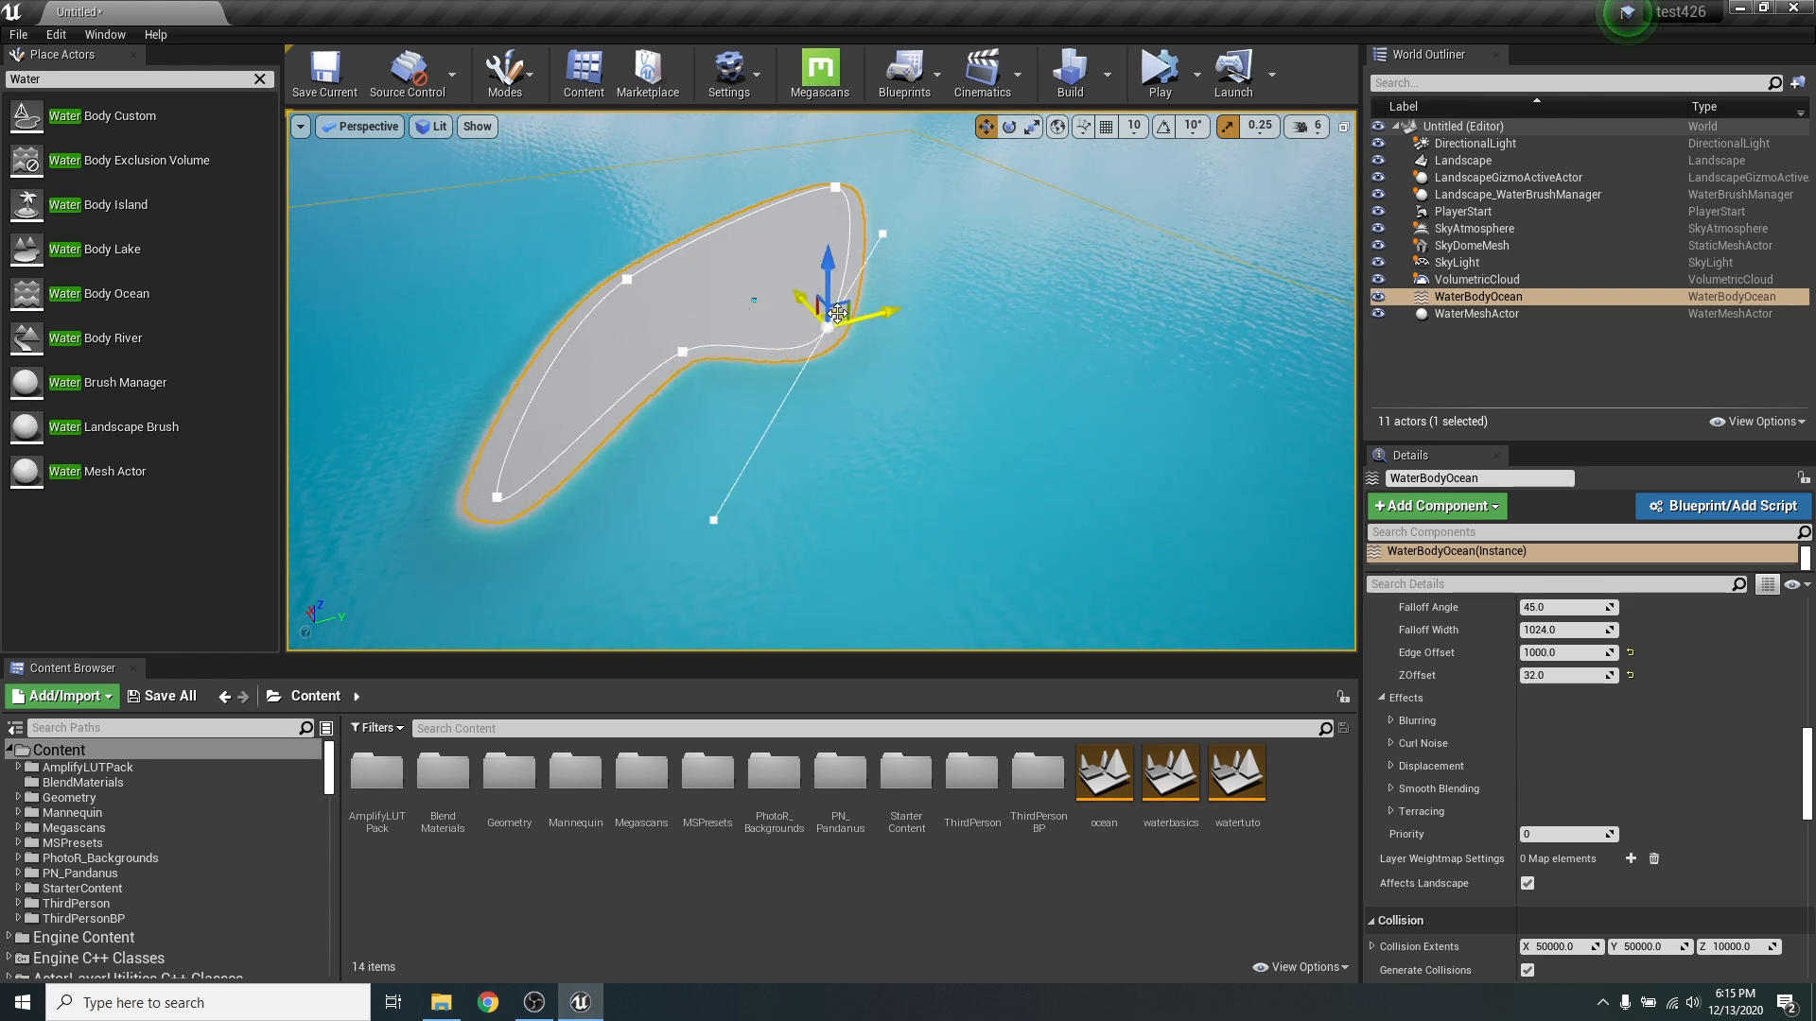
{"action": "left_click_drag", "start_coordinate": [836, 314], "coordinate": [991, 340]}
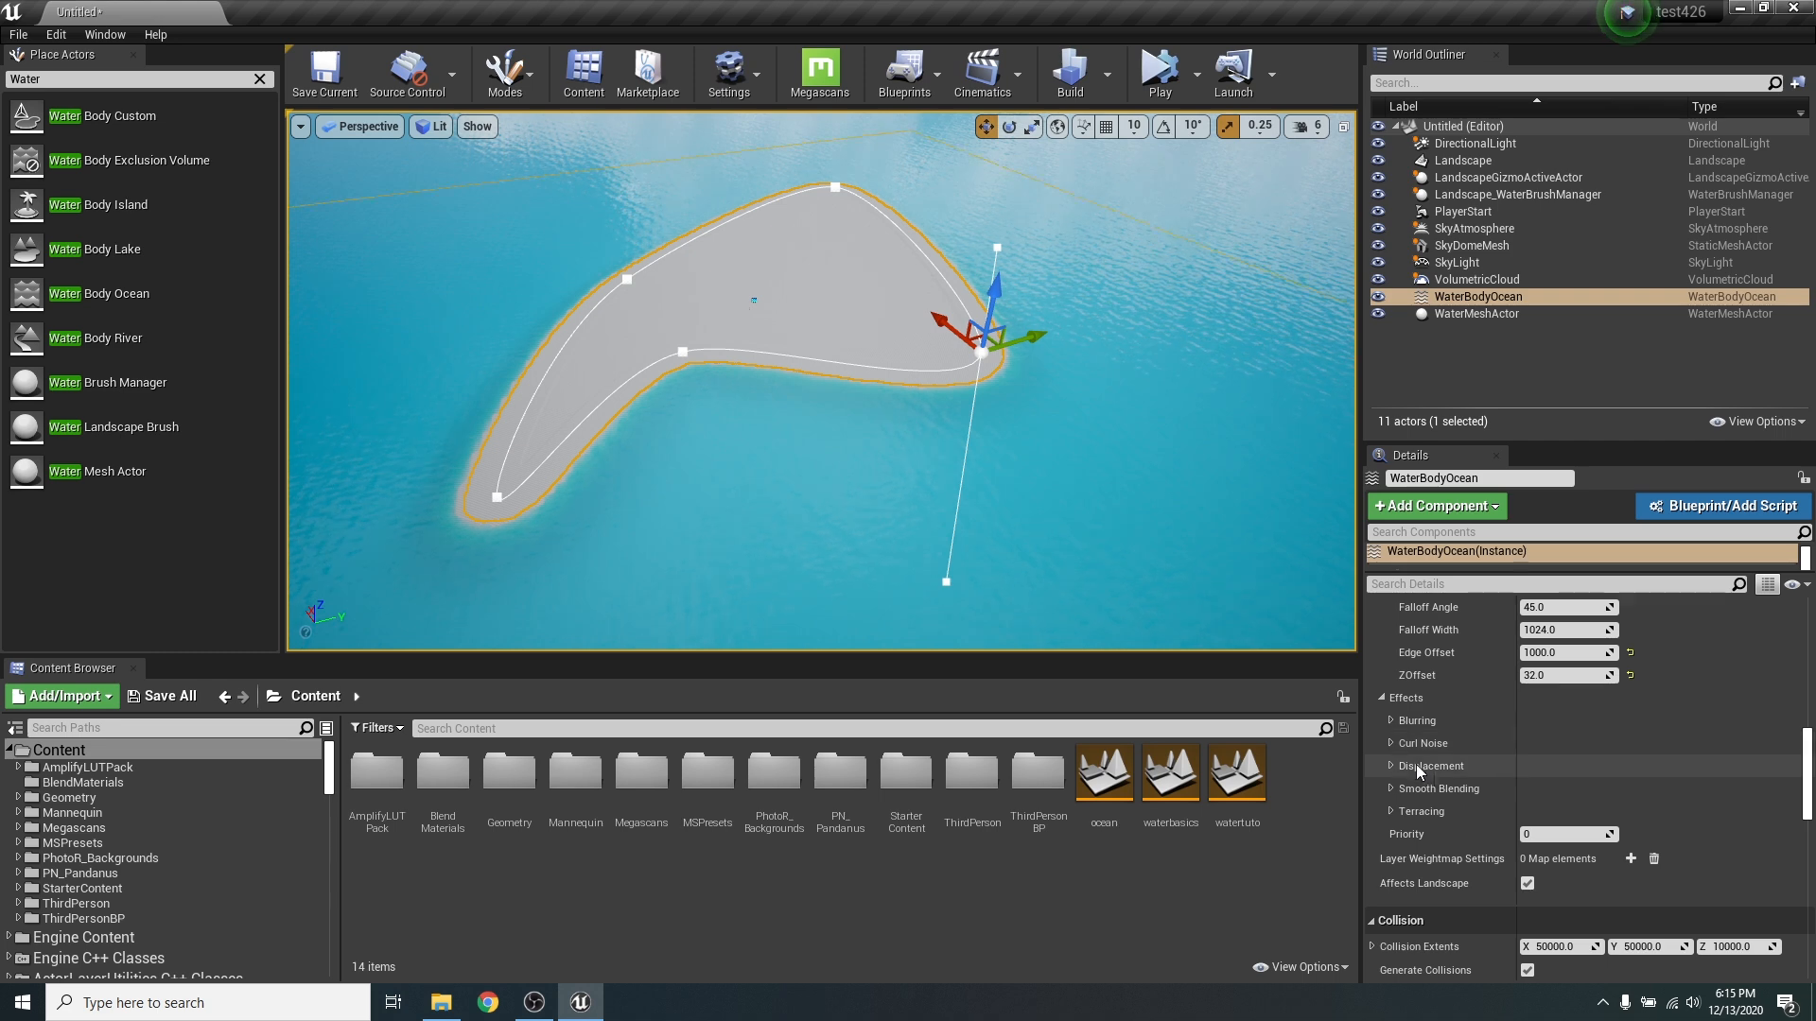
- Expand the ocean's Blurring and Curl Noise effects and set Curl 1 Amount to 5
{"action": "left_click", "coordinate": [1391, 720]}
{"action": "scroll", "coordinate": [1473, 730], "scroll_direction": "down", "scroll_amount": 2}
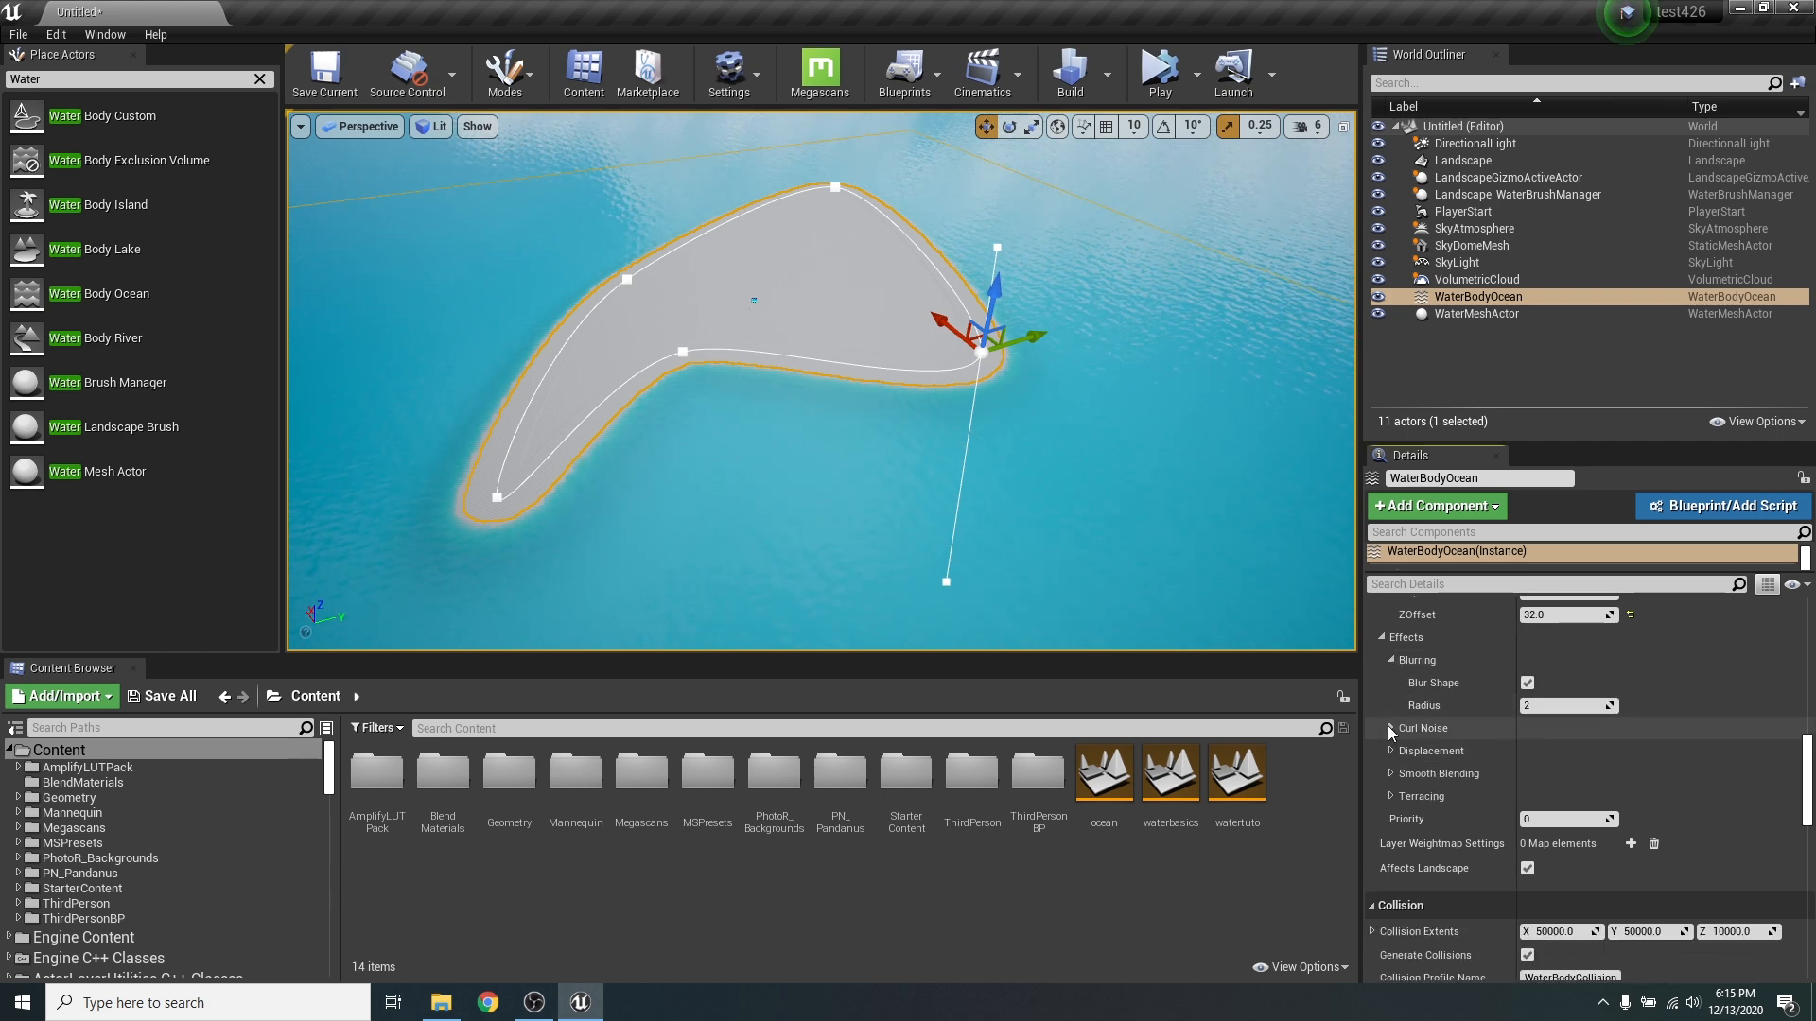
{"action": "left_click", "coordinate": [1389, 727]}
{"action": "right_click_drag", "start_coordinate": [811, 431], "coordinate": [1054, 443]}
{"action": "key", "text": "w"}
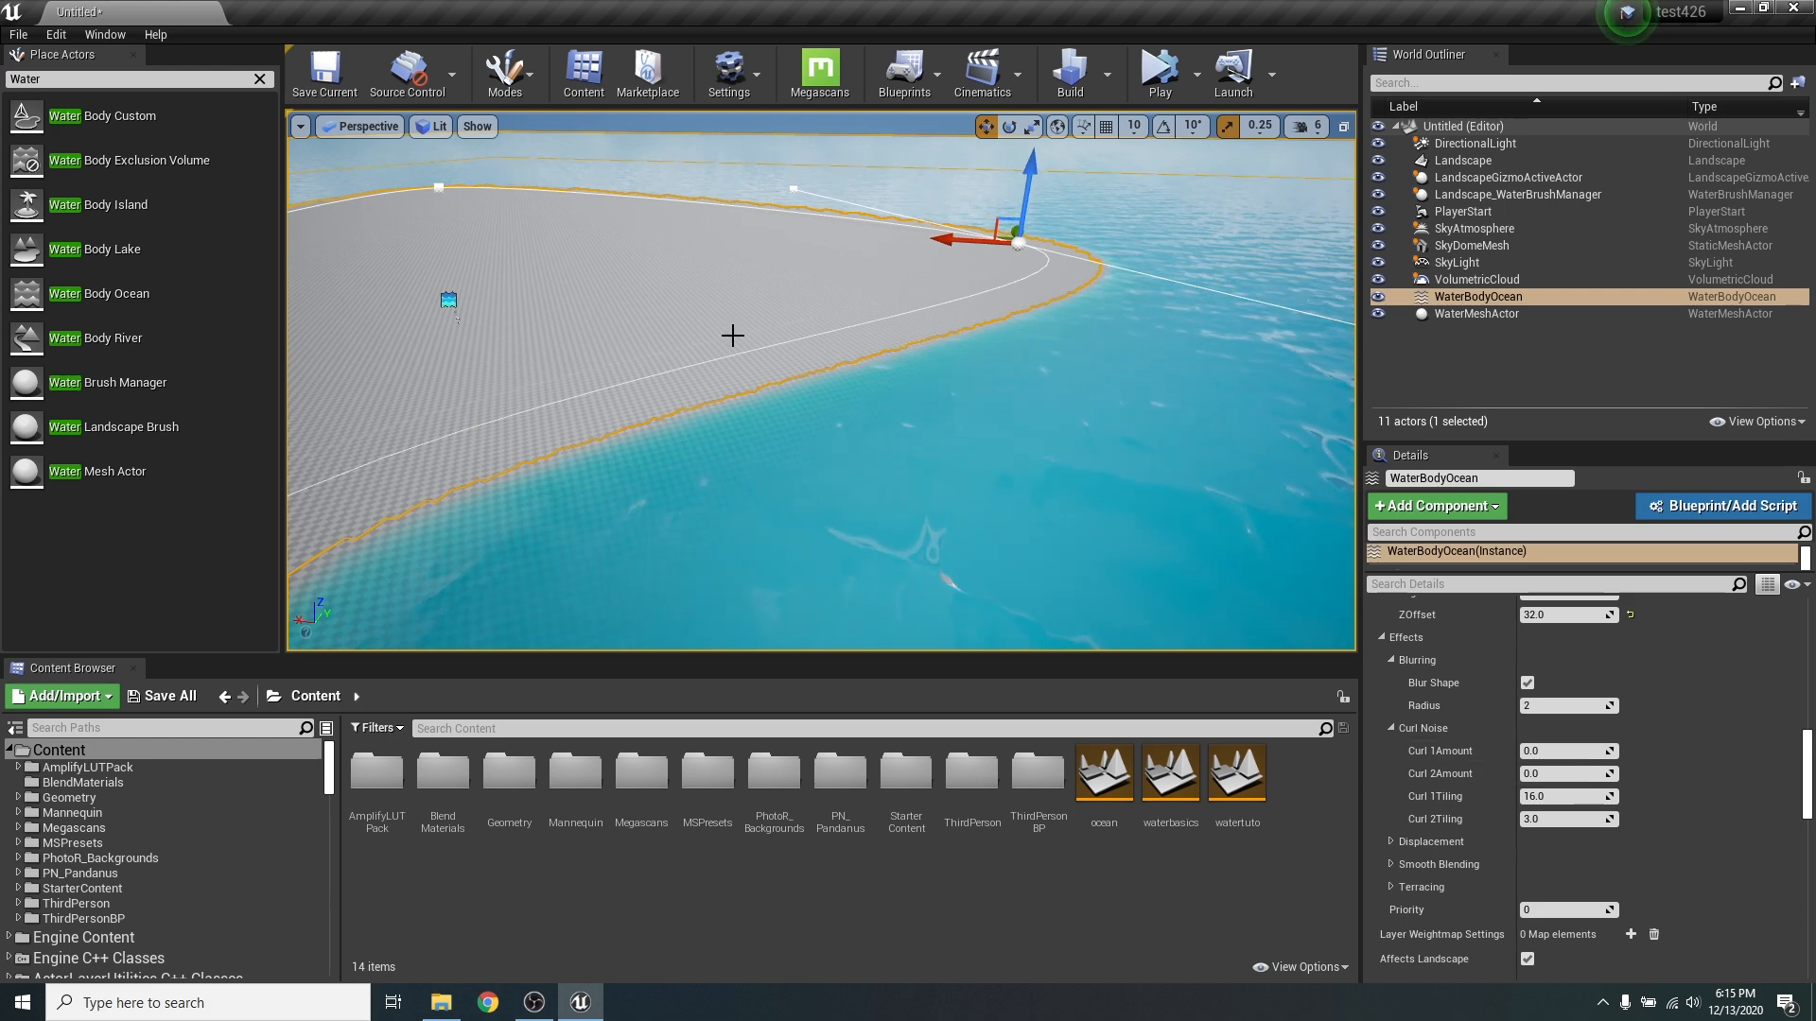
{"action": "left_click", "coordinate": [1551, 752]}
{"action": "type", "text": "5"}
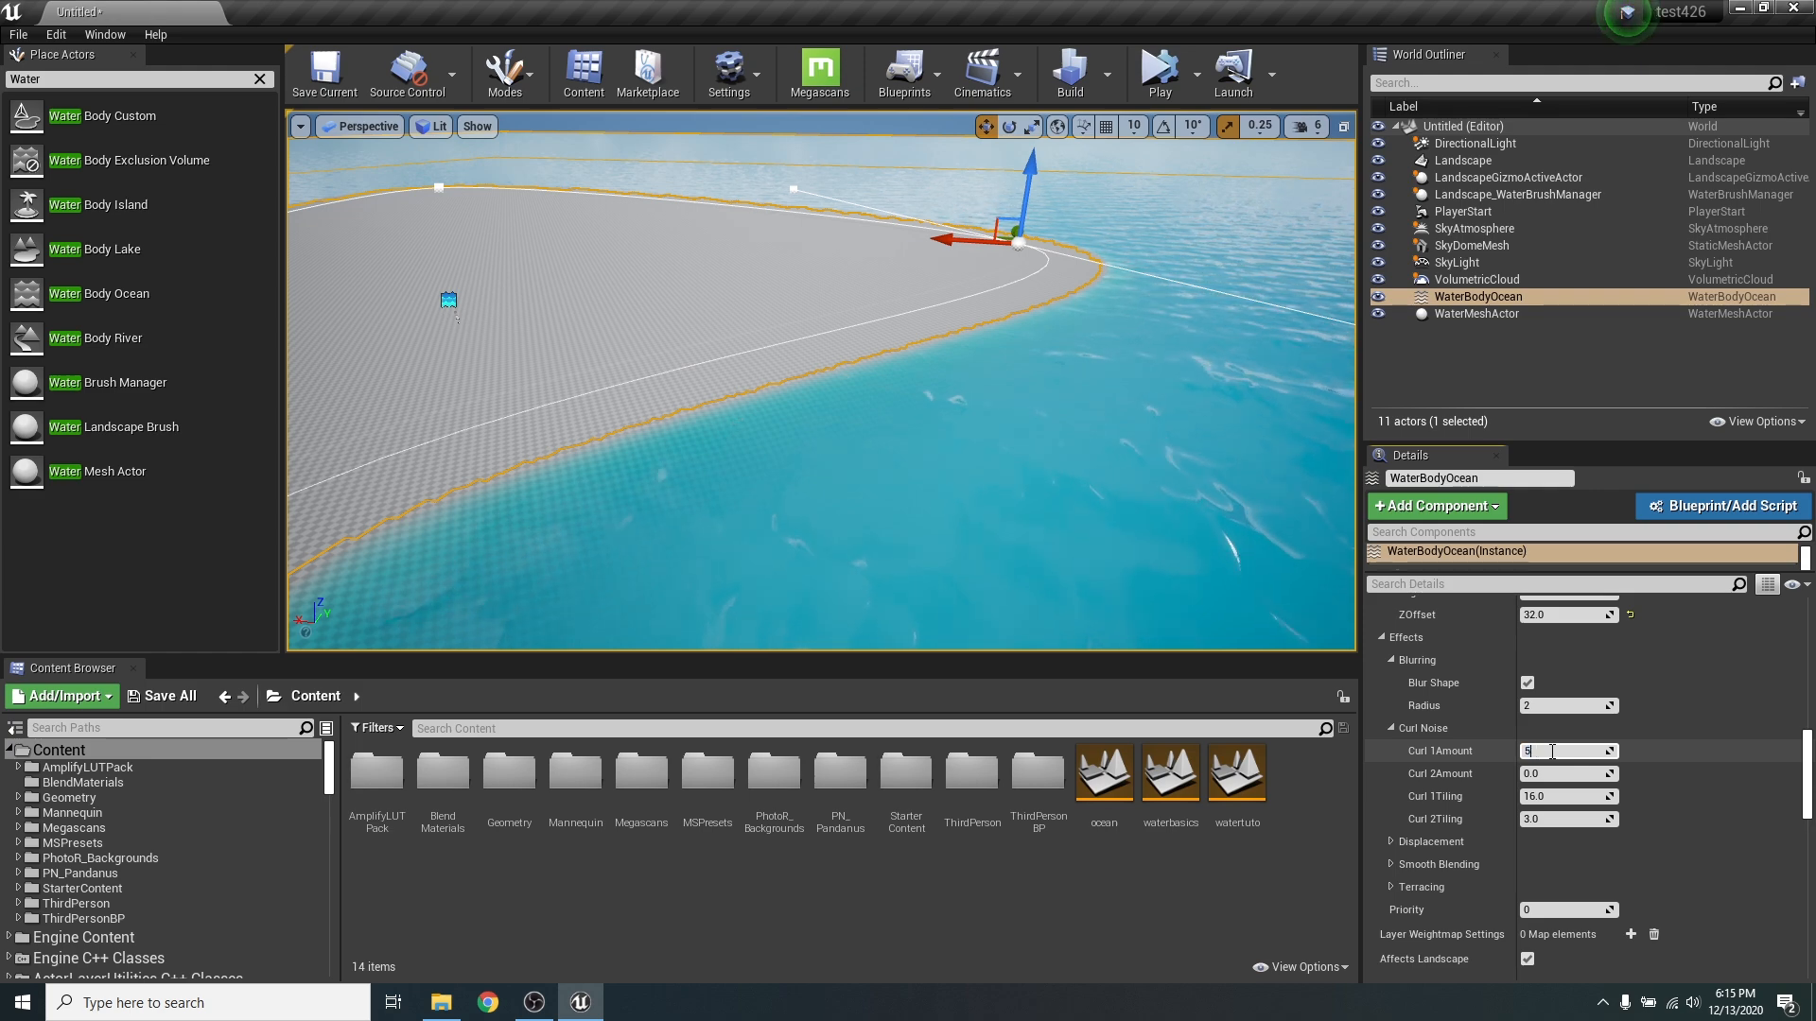
{"action": "key", "text": "Return"}
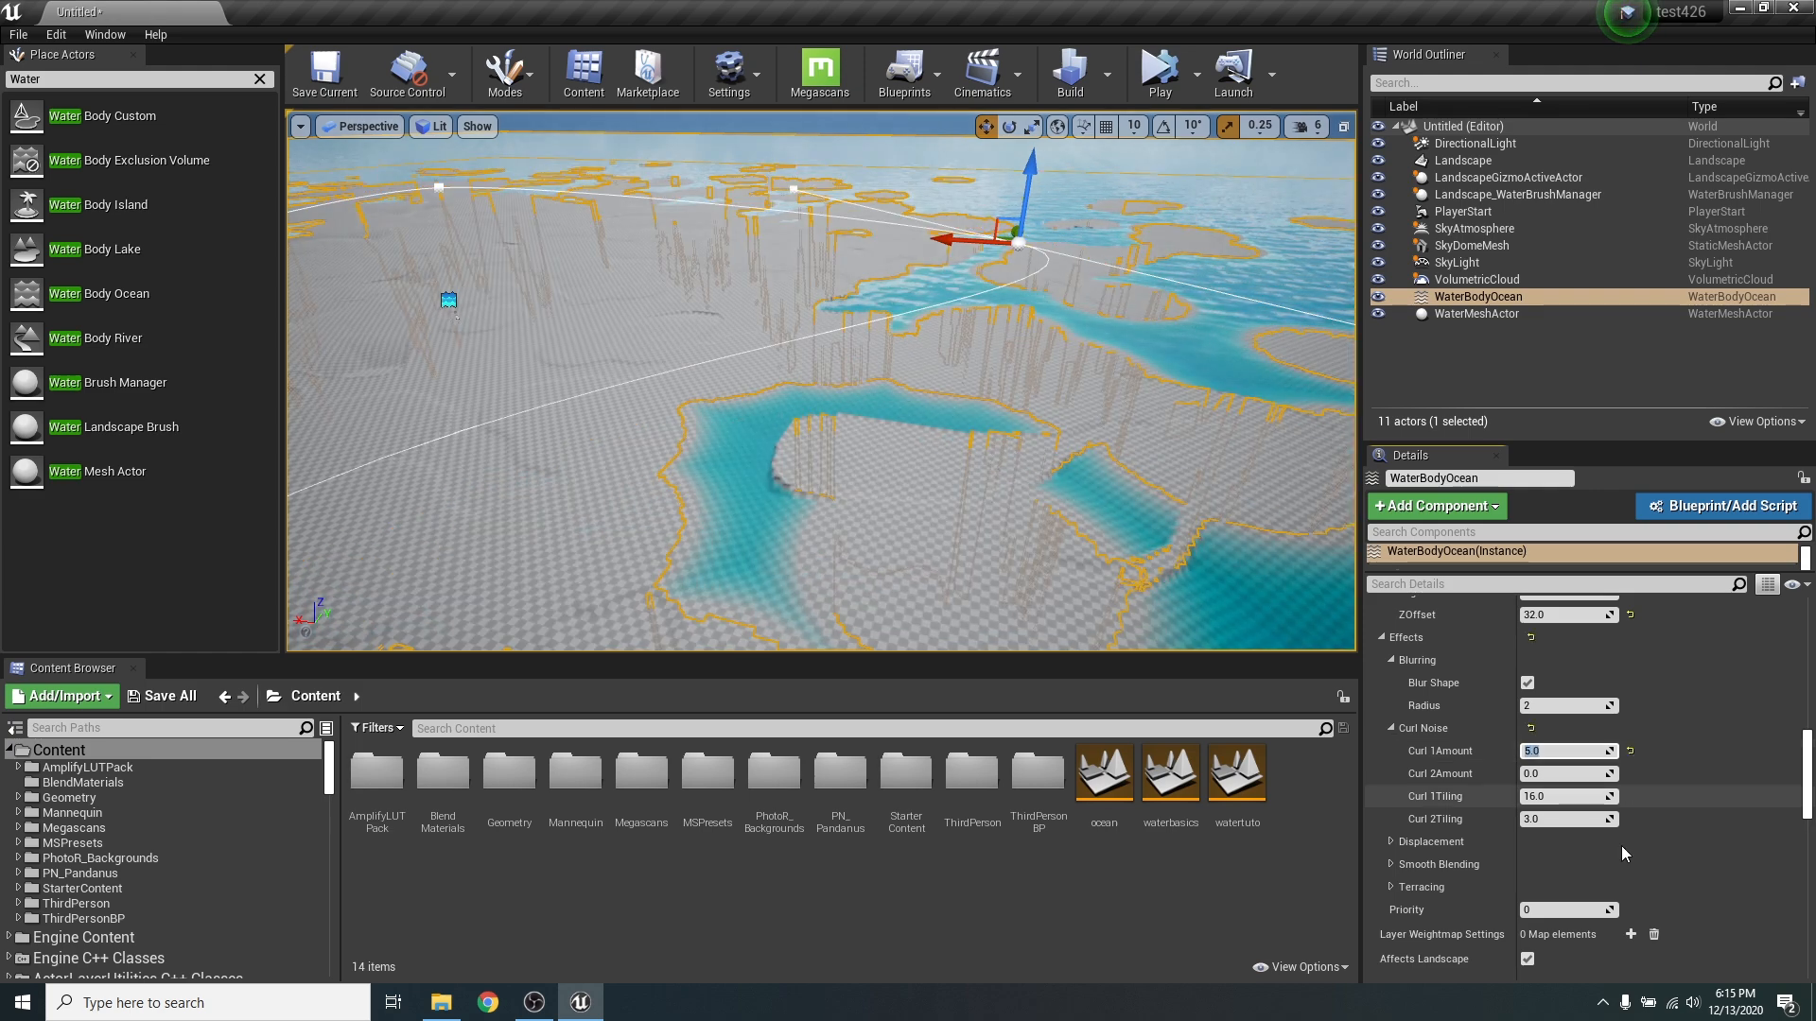
- Examine how the curl noise reshapes the coastline and the land around the island
{"action": "right_click_drag", "start_coordinate": [1220, 553], "coordinate": [1163, 510]}
{"action": "key", "text": "Escape"}
{"action": "key", "text": "s"}
{"action": "right_click_drag", "start_coordinate": [1111, 388], "coordinate": [1182, 445]}
{"action": "key", "text": "w"}
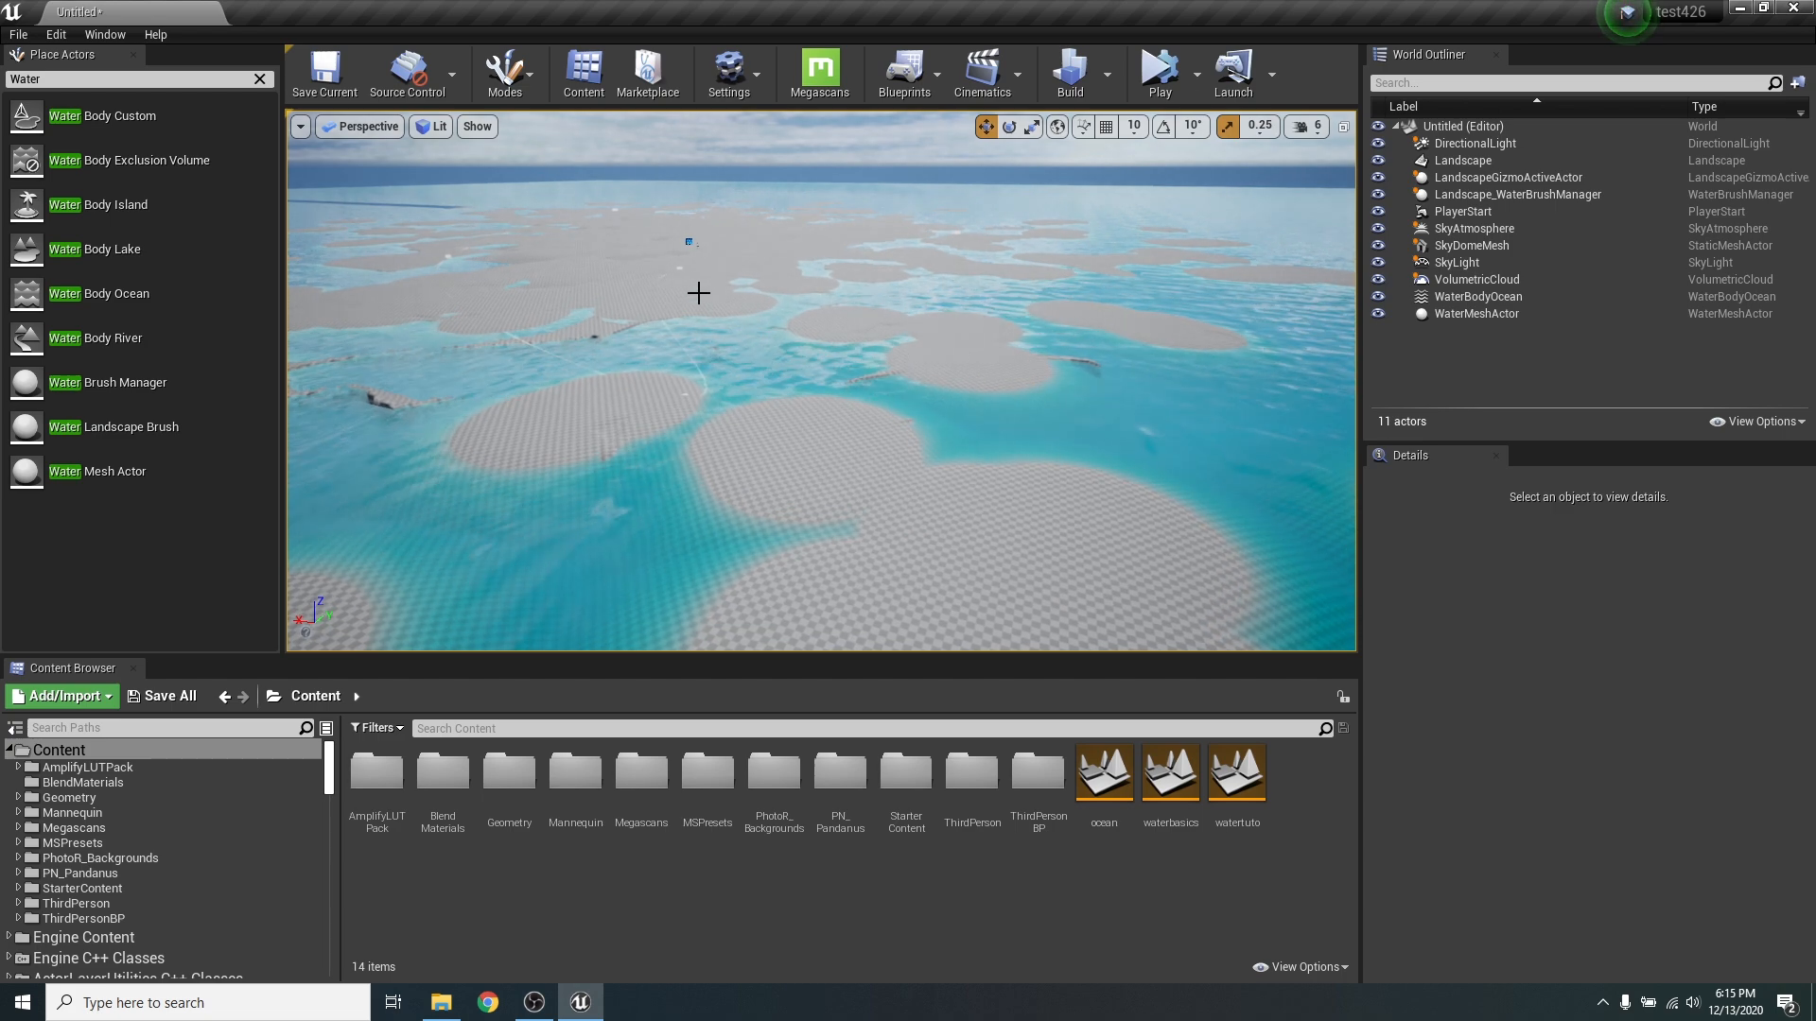
{"action": "left_click", "coordinate": [795, 349]}
{"action": "key", "text": "s"}
{"action": "right_click_drag", "start_coordinate": [794, 349], "coordinate": [790, 388]}
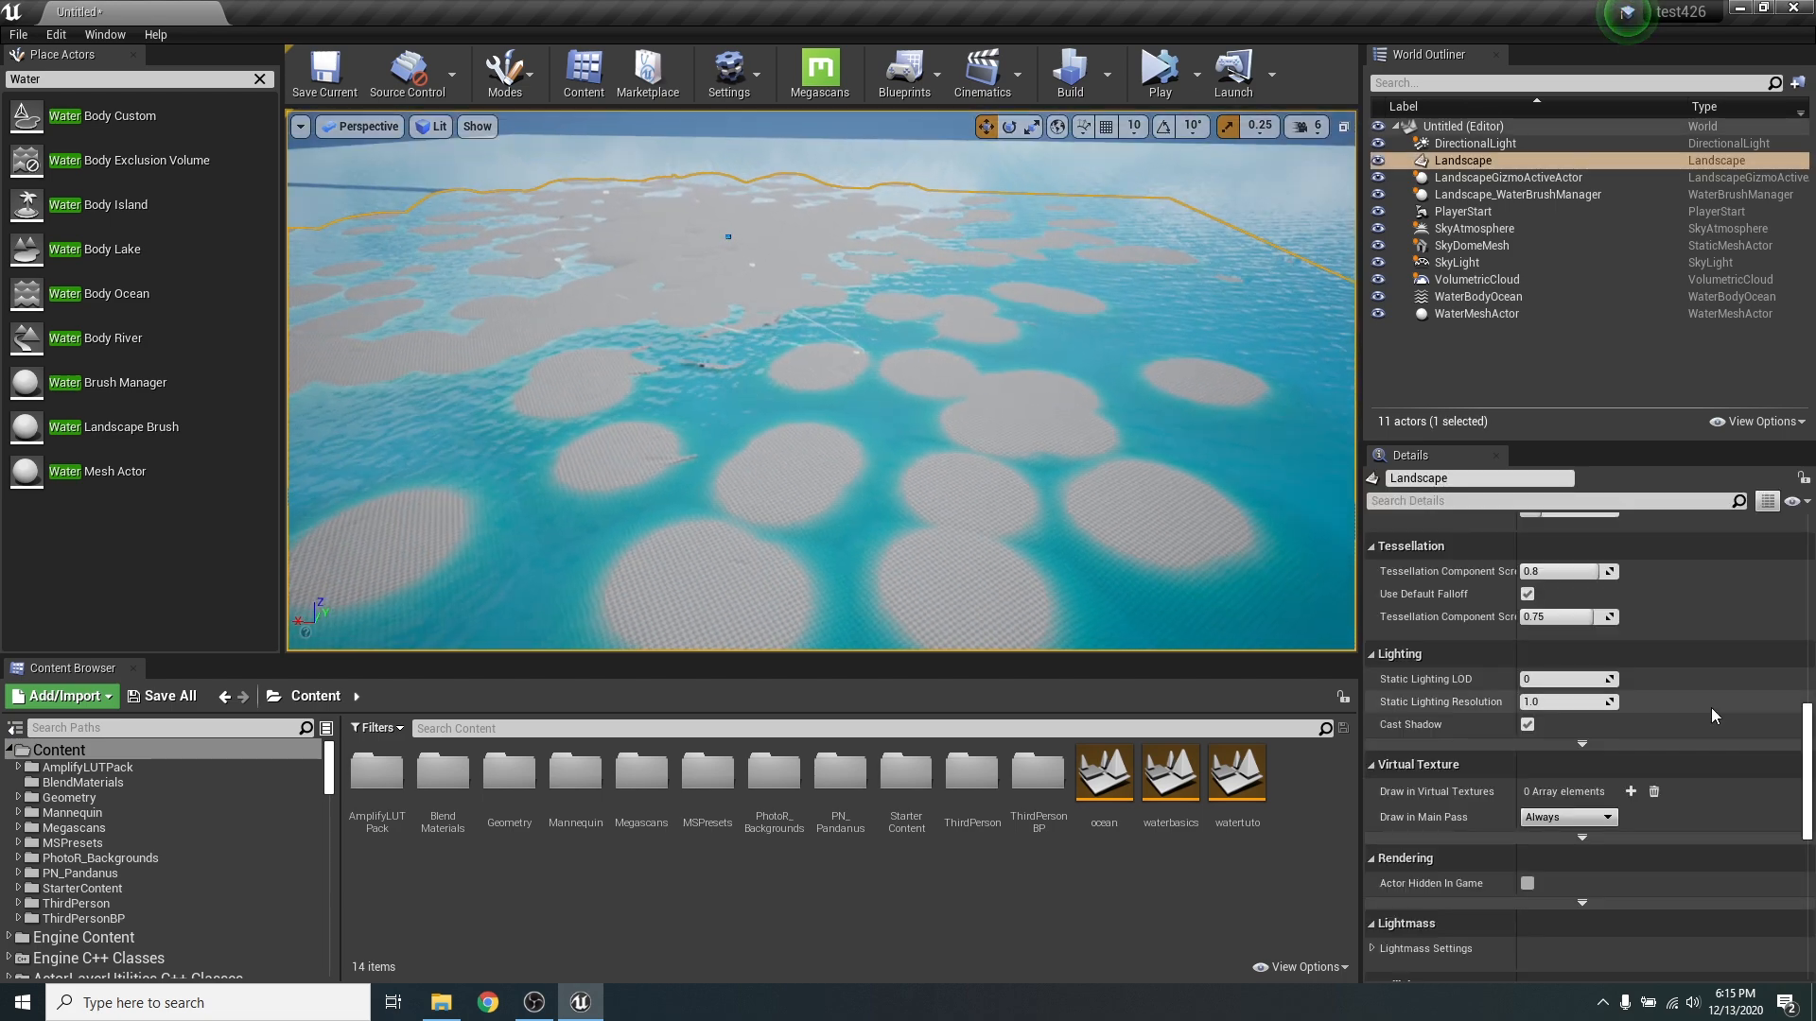
- Reselect the ocean body and set its Curl Noise Curl 1 Amount to 2
{"action": "scroll", "coordinate": [1725, 735], "scroll_direction": "up", "scroll_amount": 10}
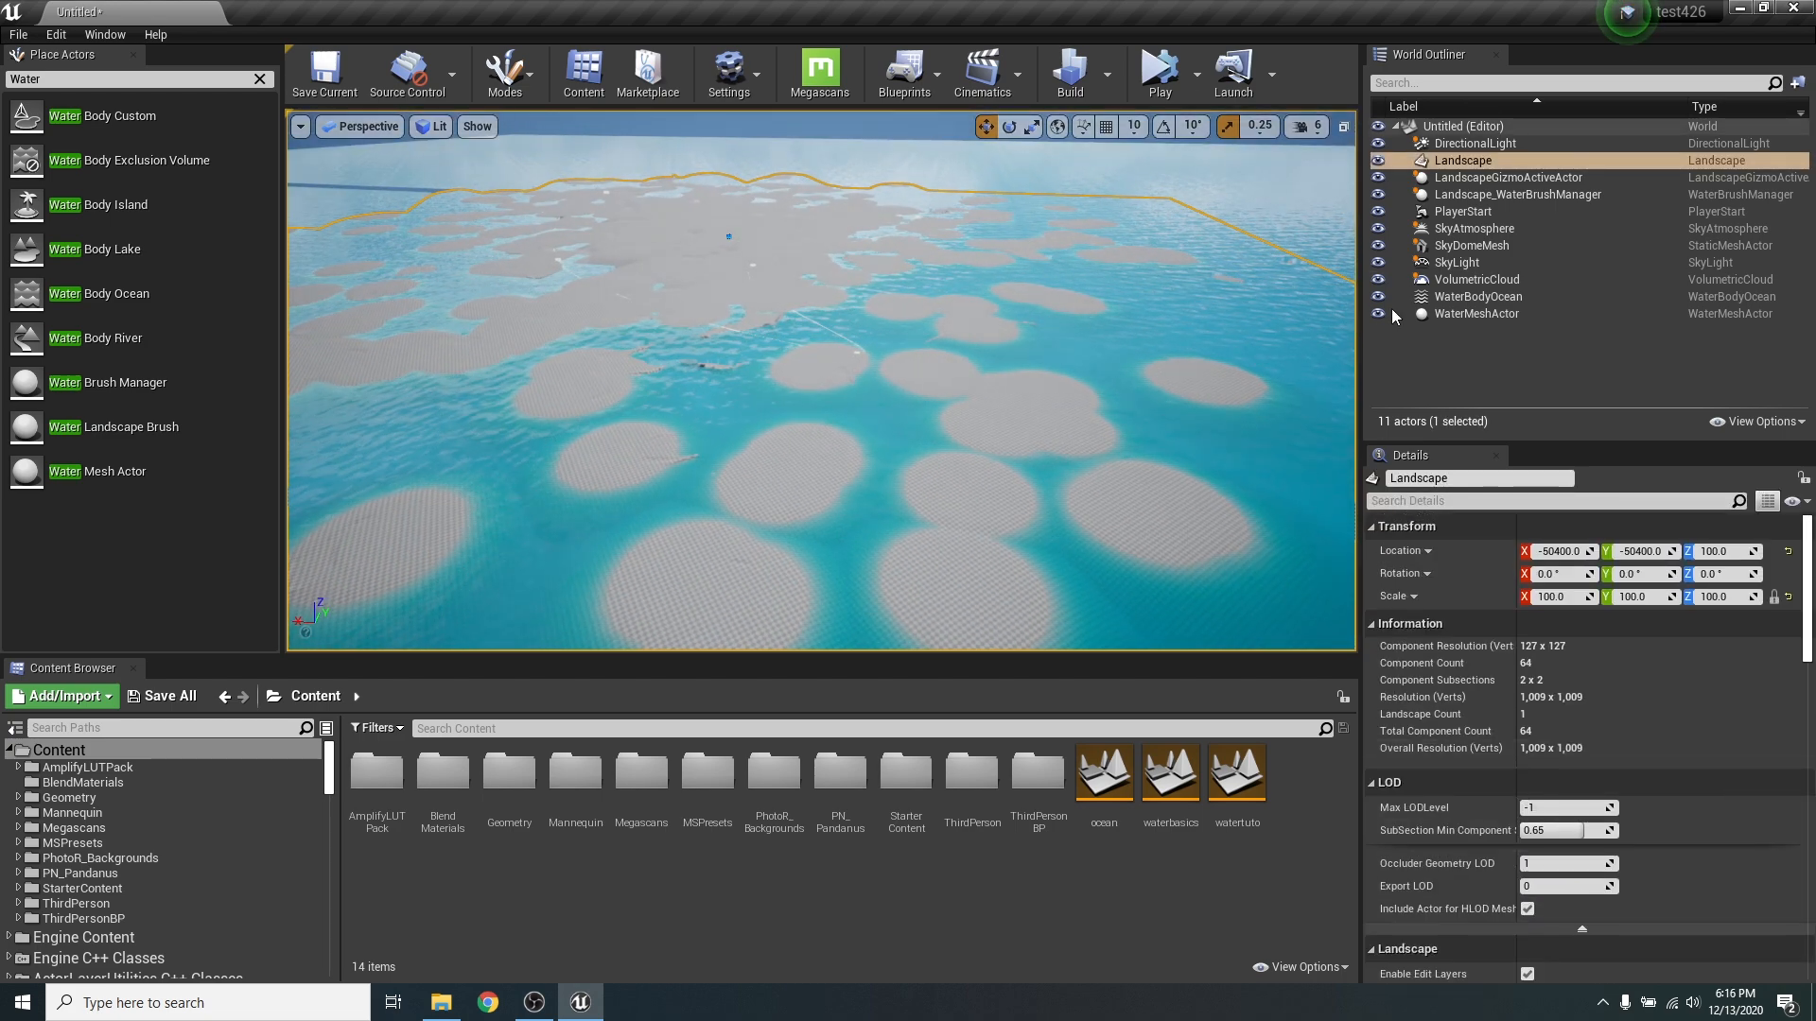
{"action": "left_click", "coordinate": [1216, 307]}
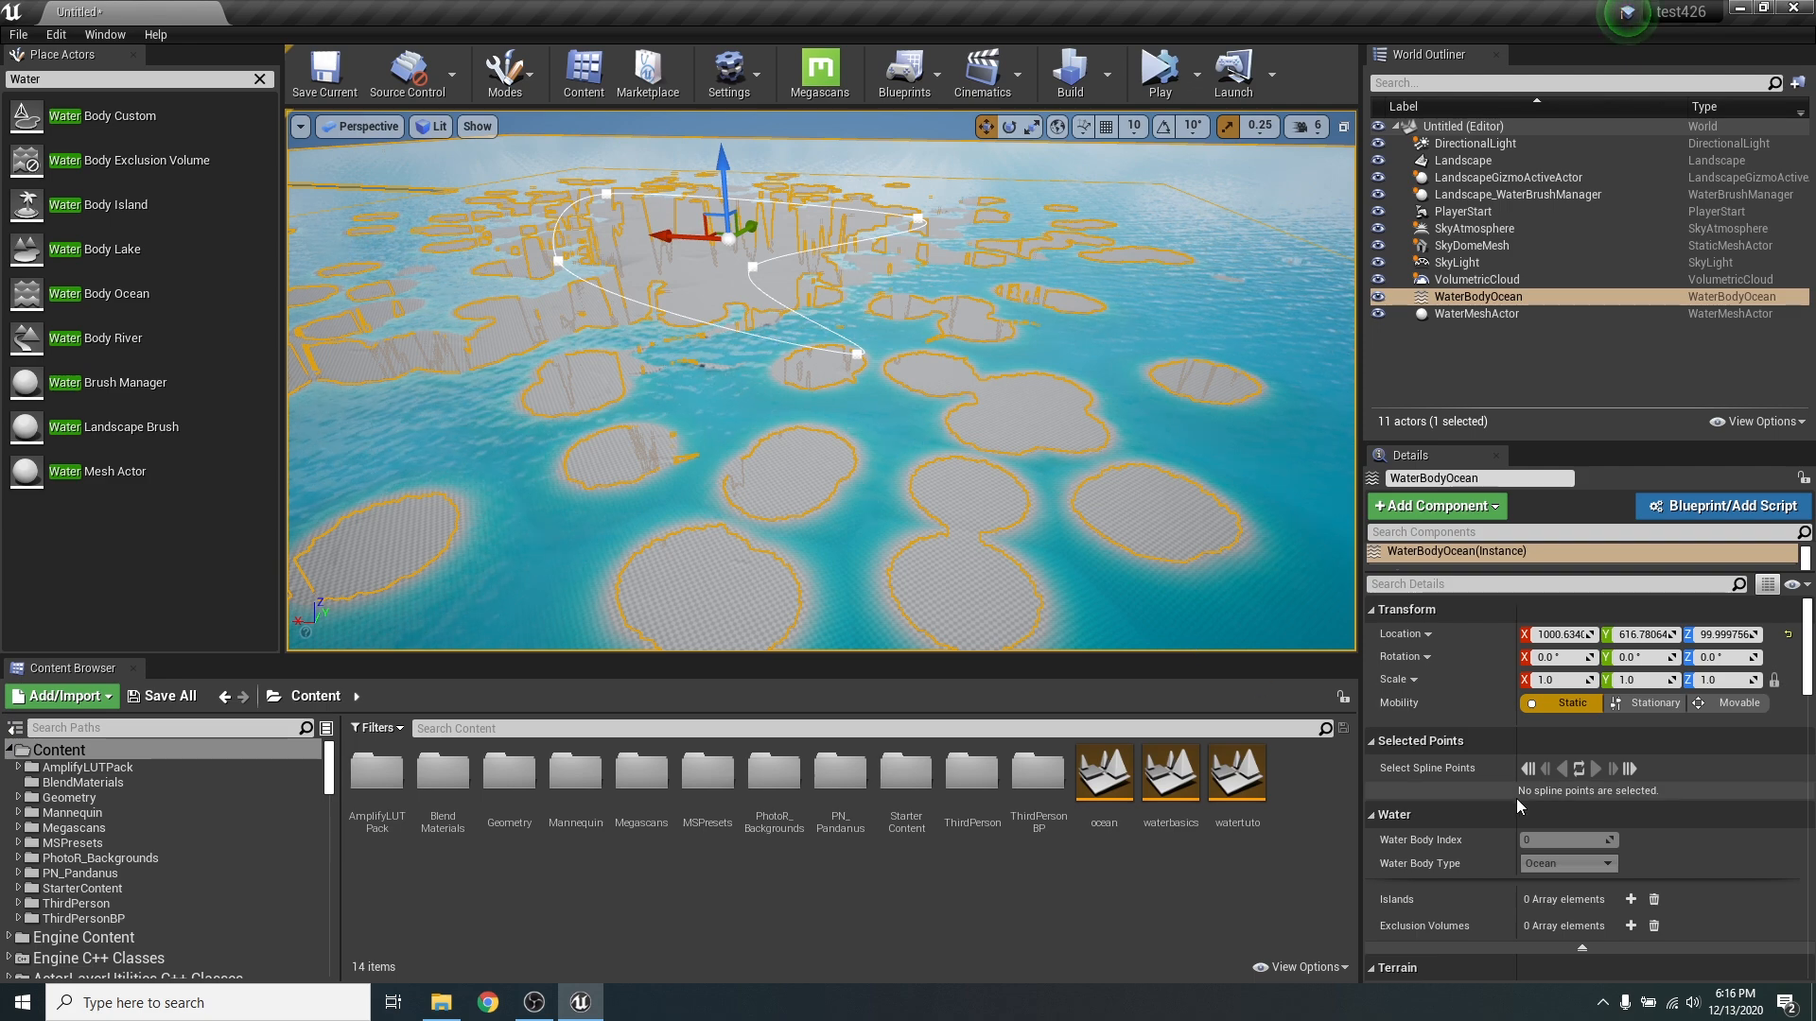
{"action": "scroll", "coordinate": [1736, 770], "scroll_direction": "down", "scroll_amount": 10}
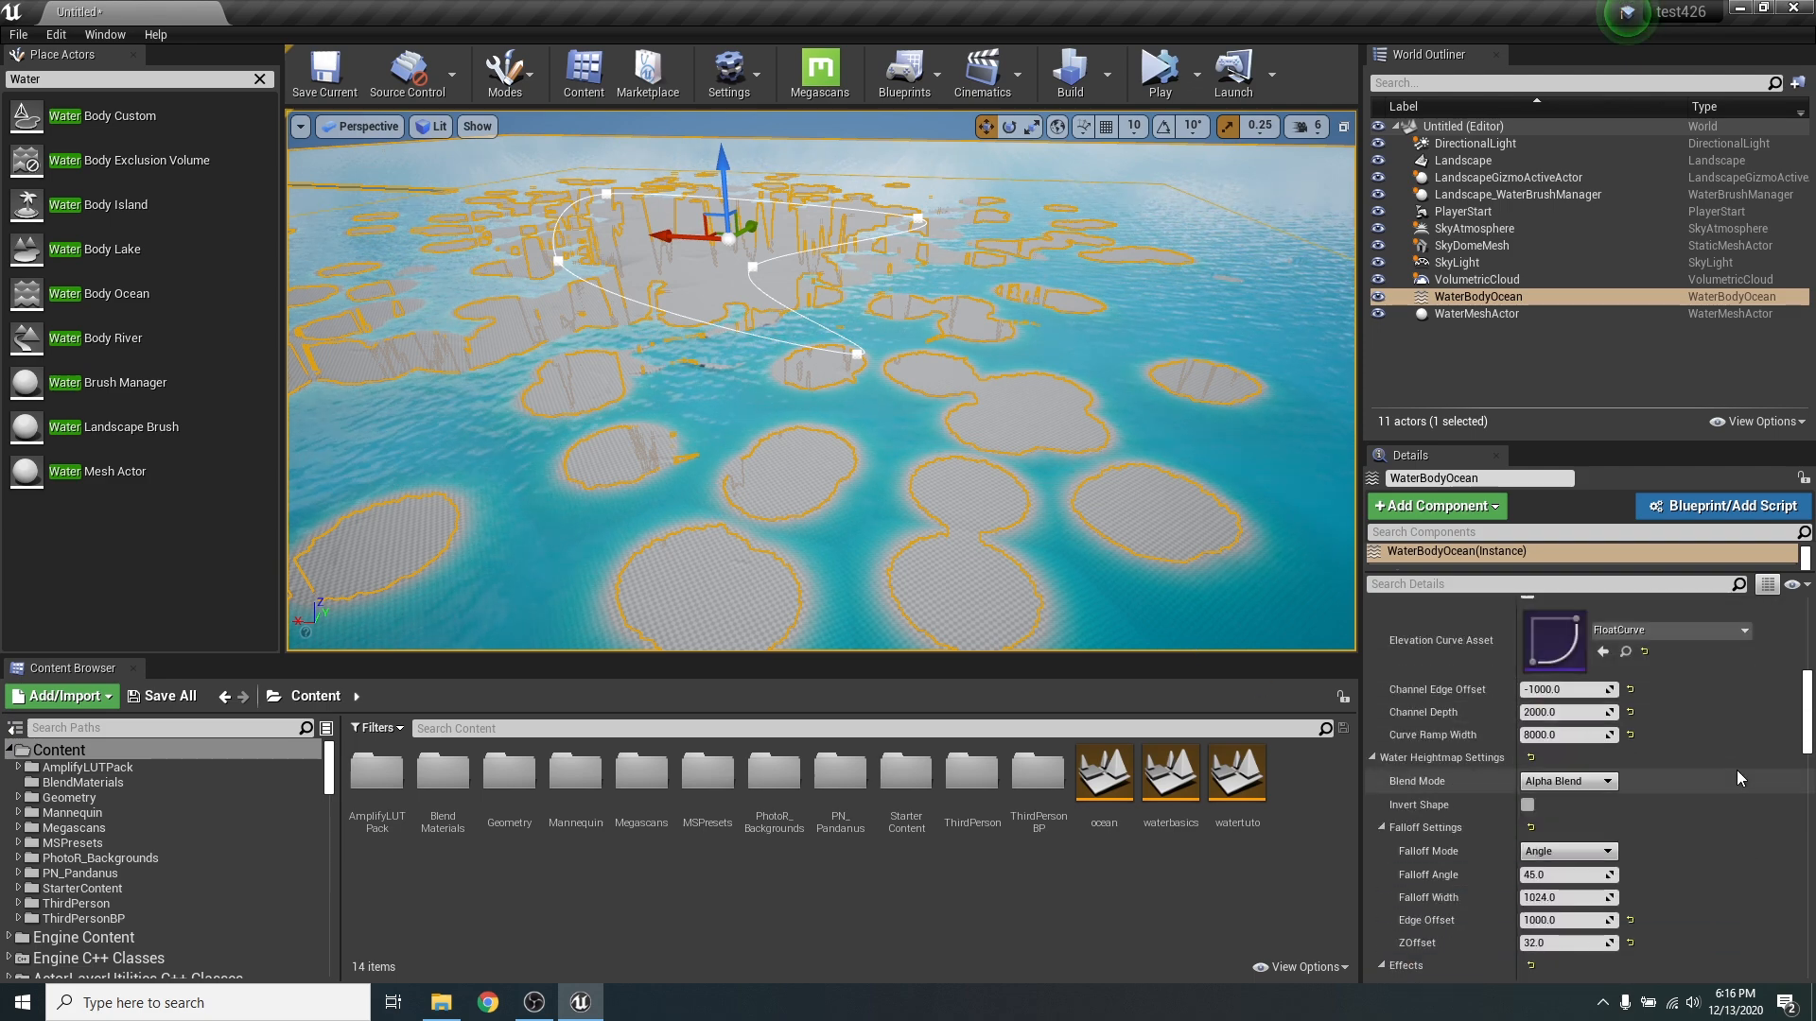
{"action": "scroll", "coordinate": [1736, 770], "scroll_direction": "down", "scroll_amount": 6}
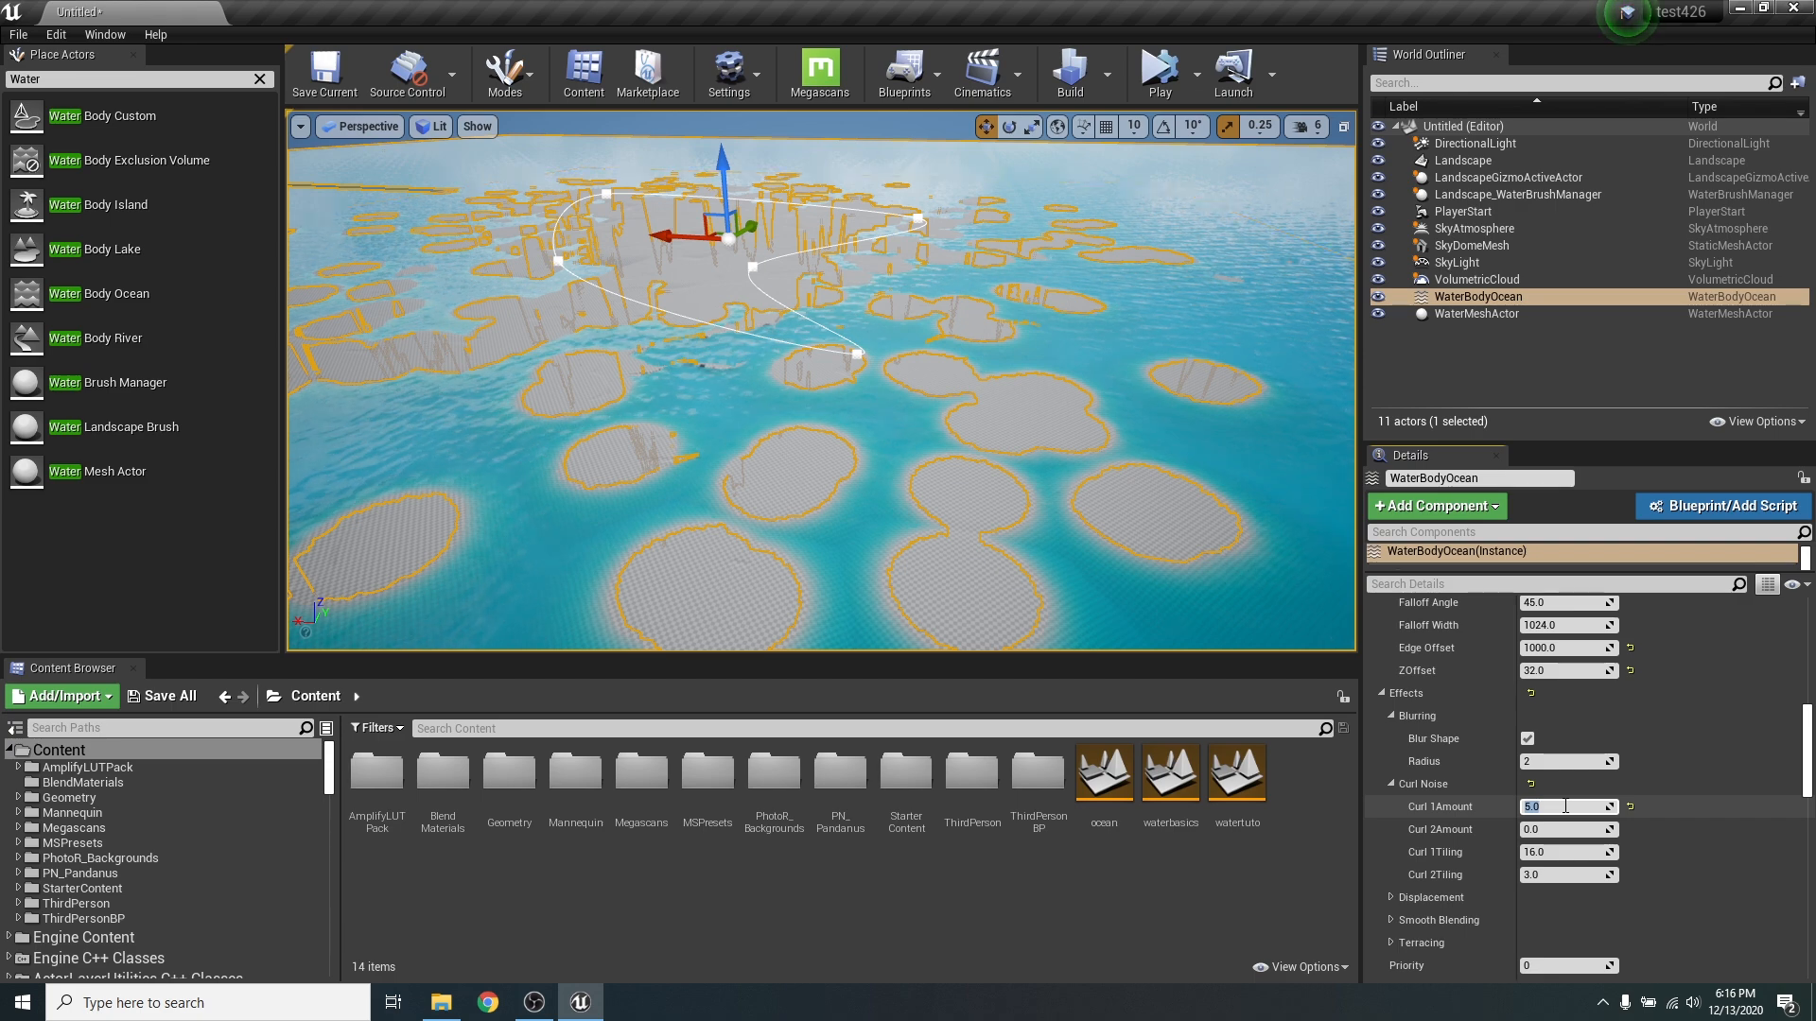
{"action": "key", "text": "Return"}
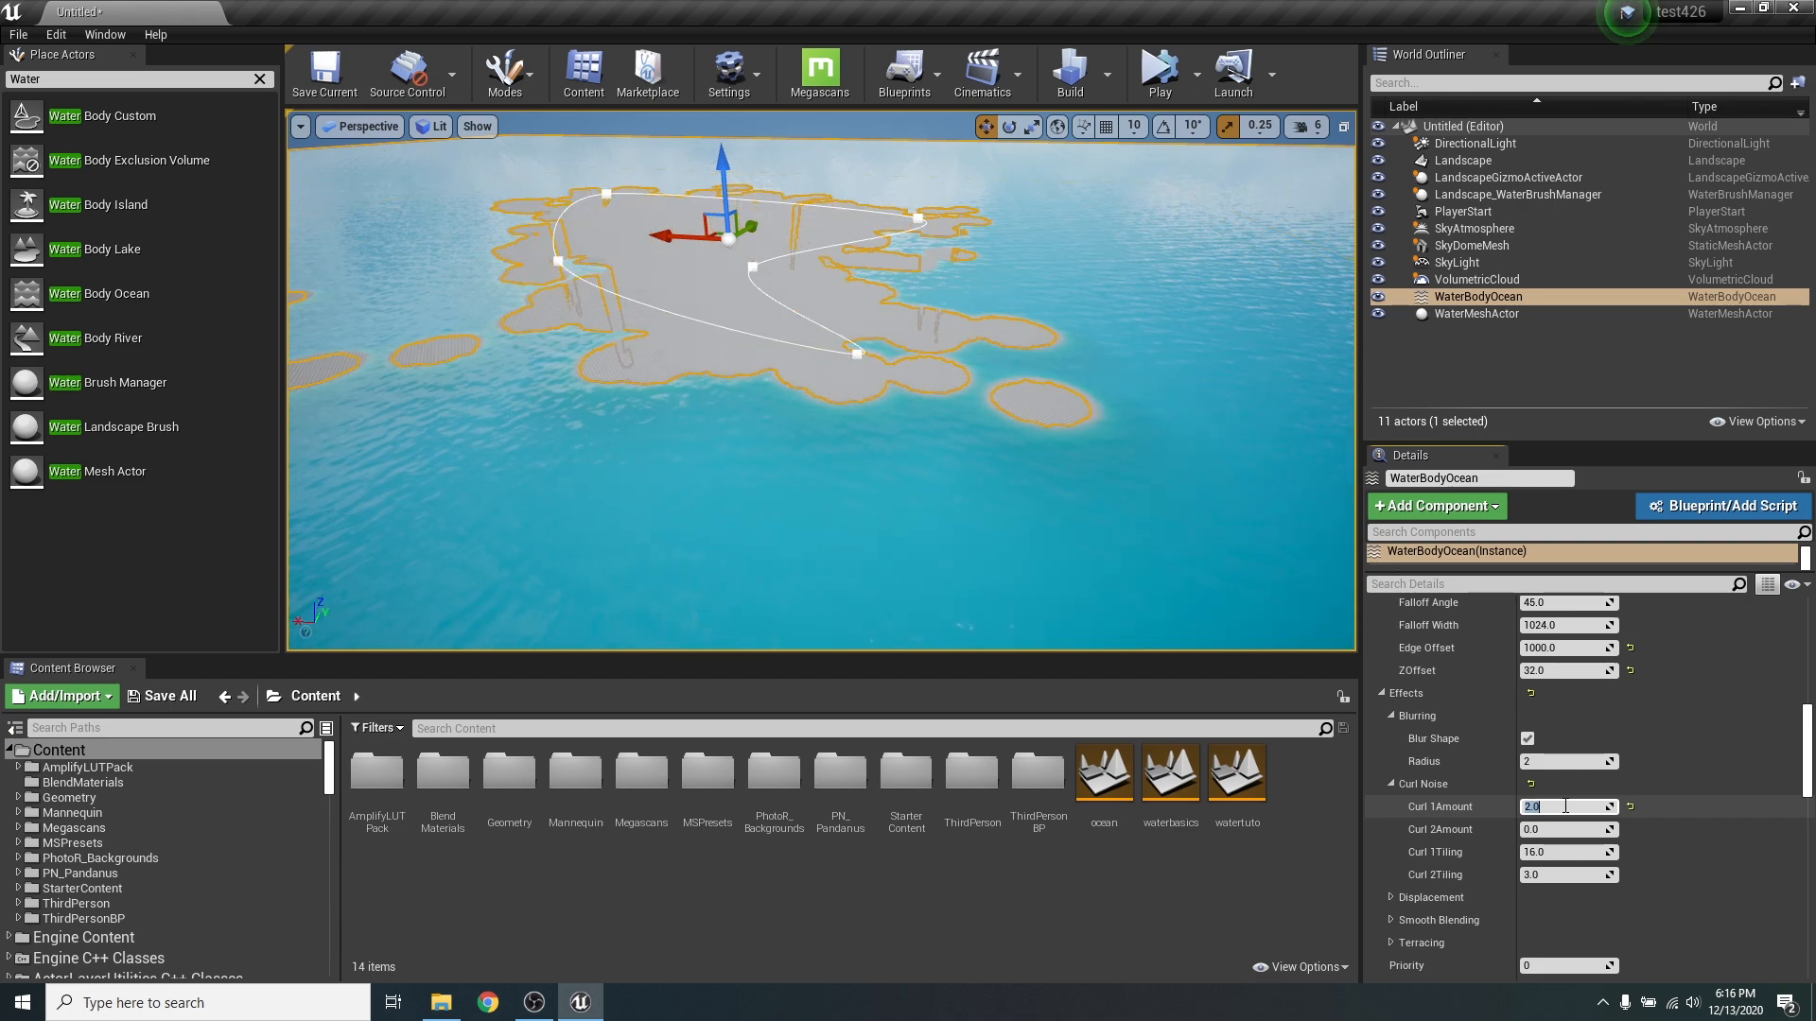
- Set the ocean's Curl 2 Amount to 10 and inspect the coastline and outlying land
{"action": "right_click_drag", "start_coordinate": [1085, 515], "coordinate": [898, 477]}
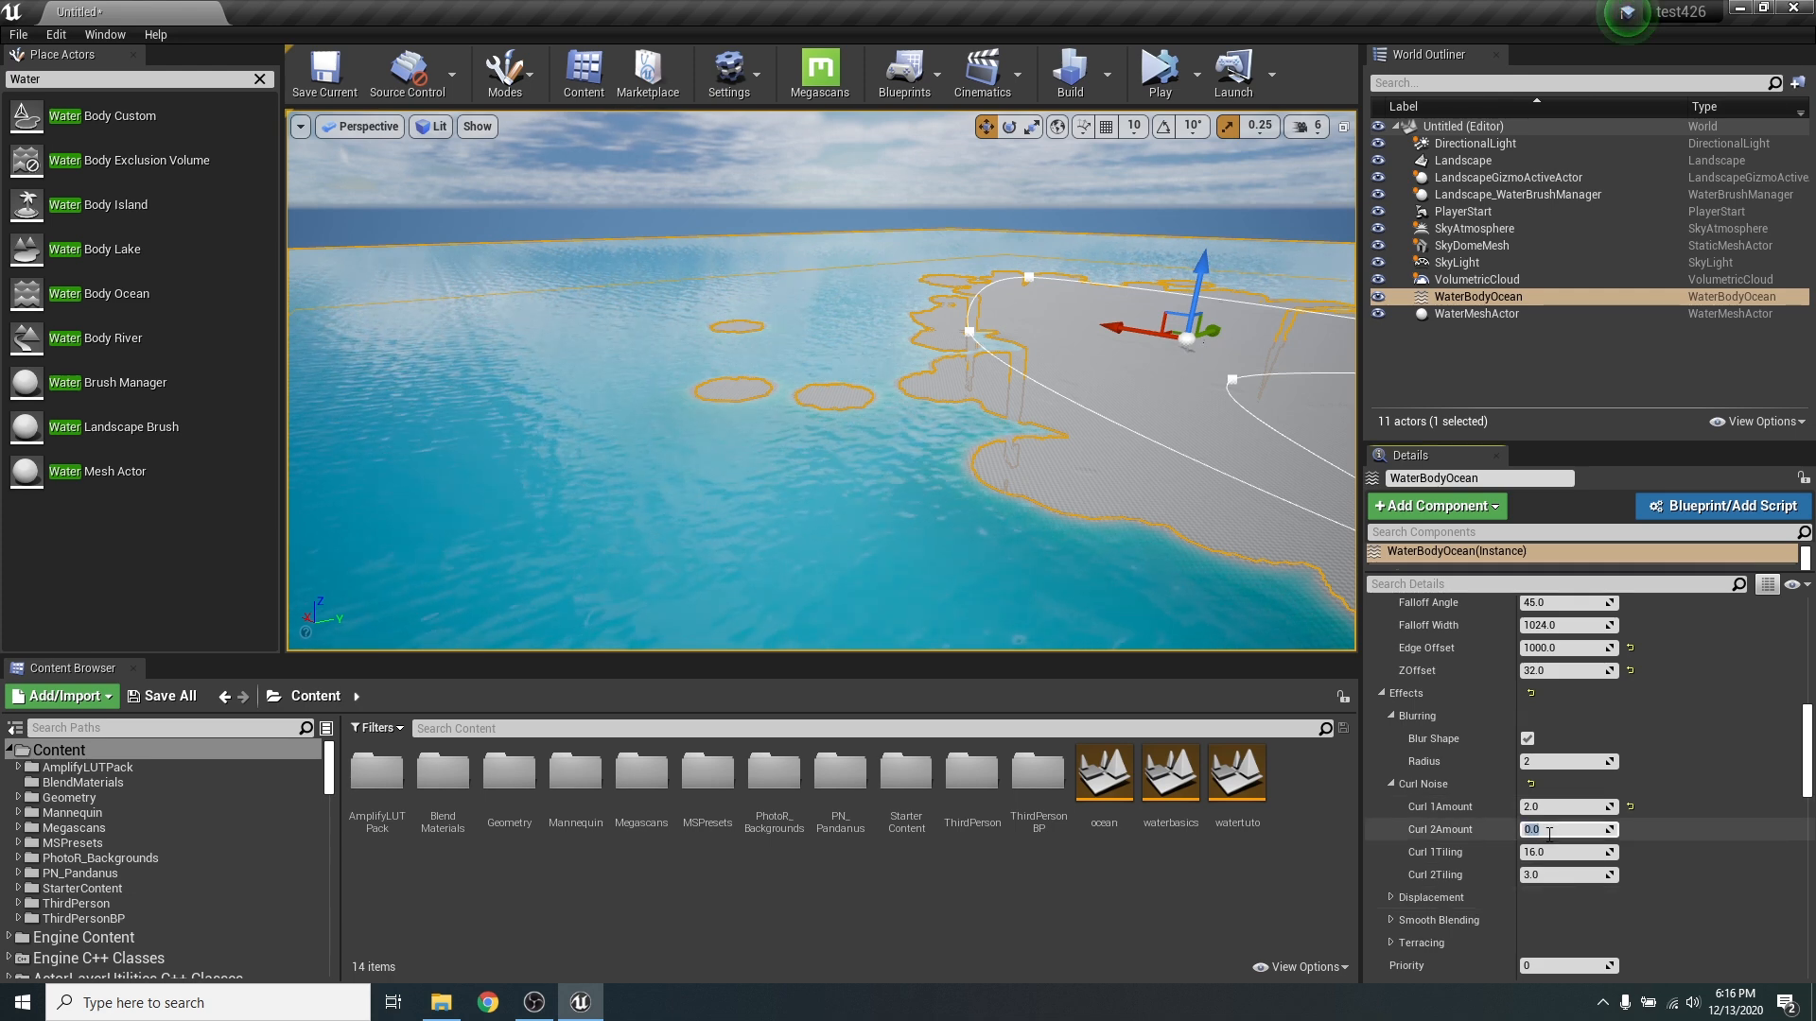
{"action": "key", "text": "Return"}
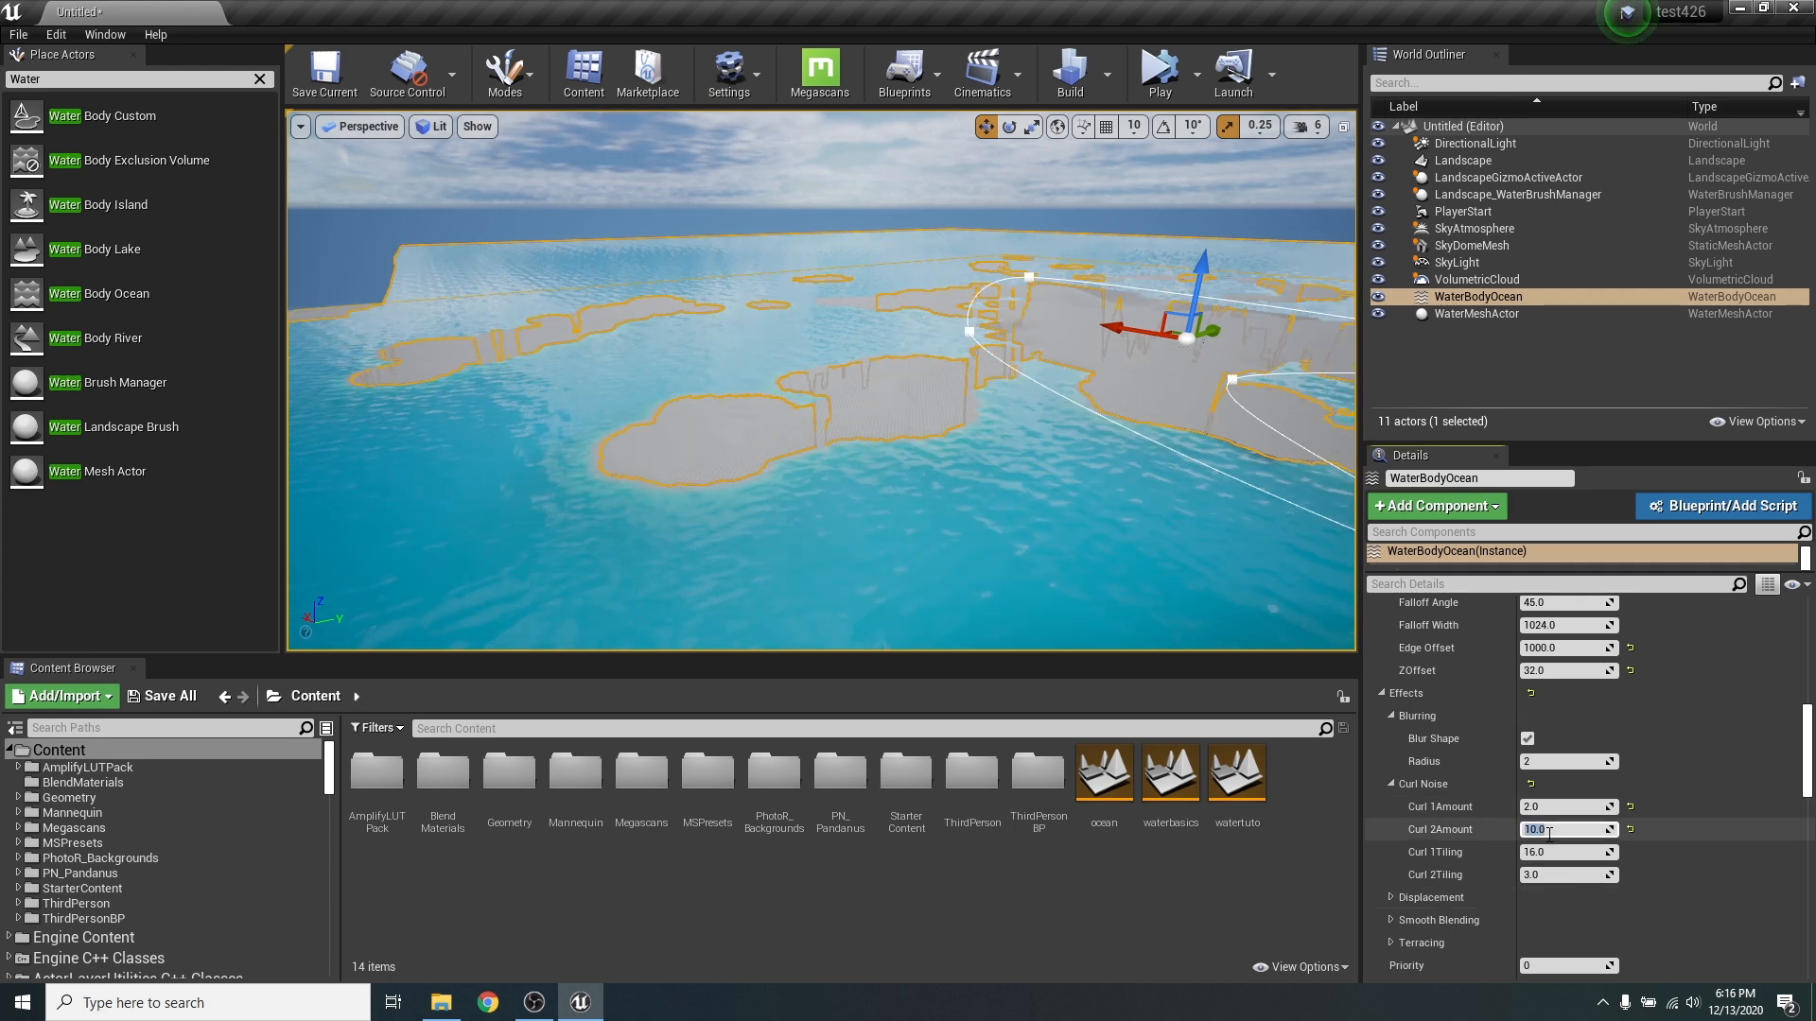
{"action": "right_click_drag", "start_coordinate": [1167, 628], "coordinate": [824, 253]}
{"action": "key", "text": "w"}
{"action": "key", "text": "s"}
{"action": "key", "text": "w"}
{"action": "mouse_move", "coordinate": [698, 323]}
{"action": "right_mouse_down"}
{"action": "mouse_move", "coordinate": [757, 351]}
{"action": "mouse_move", "coordinate": [751, 307]}
{"action": "mouse_move", "coordinate": [714, 291]}
{"action": "right_mouse_up"}
{"action": "key", "text": "w"}
{"action": "right_click_drag", "start_coordinate": [1221, 477], "coordinate": [1229, 511]}
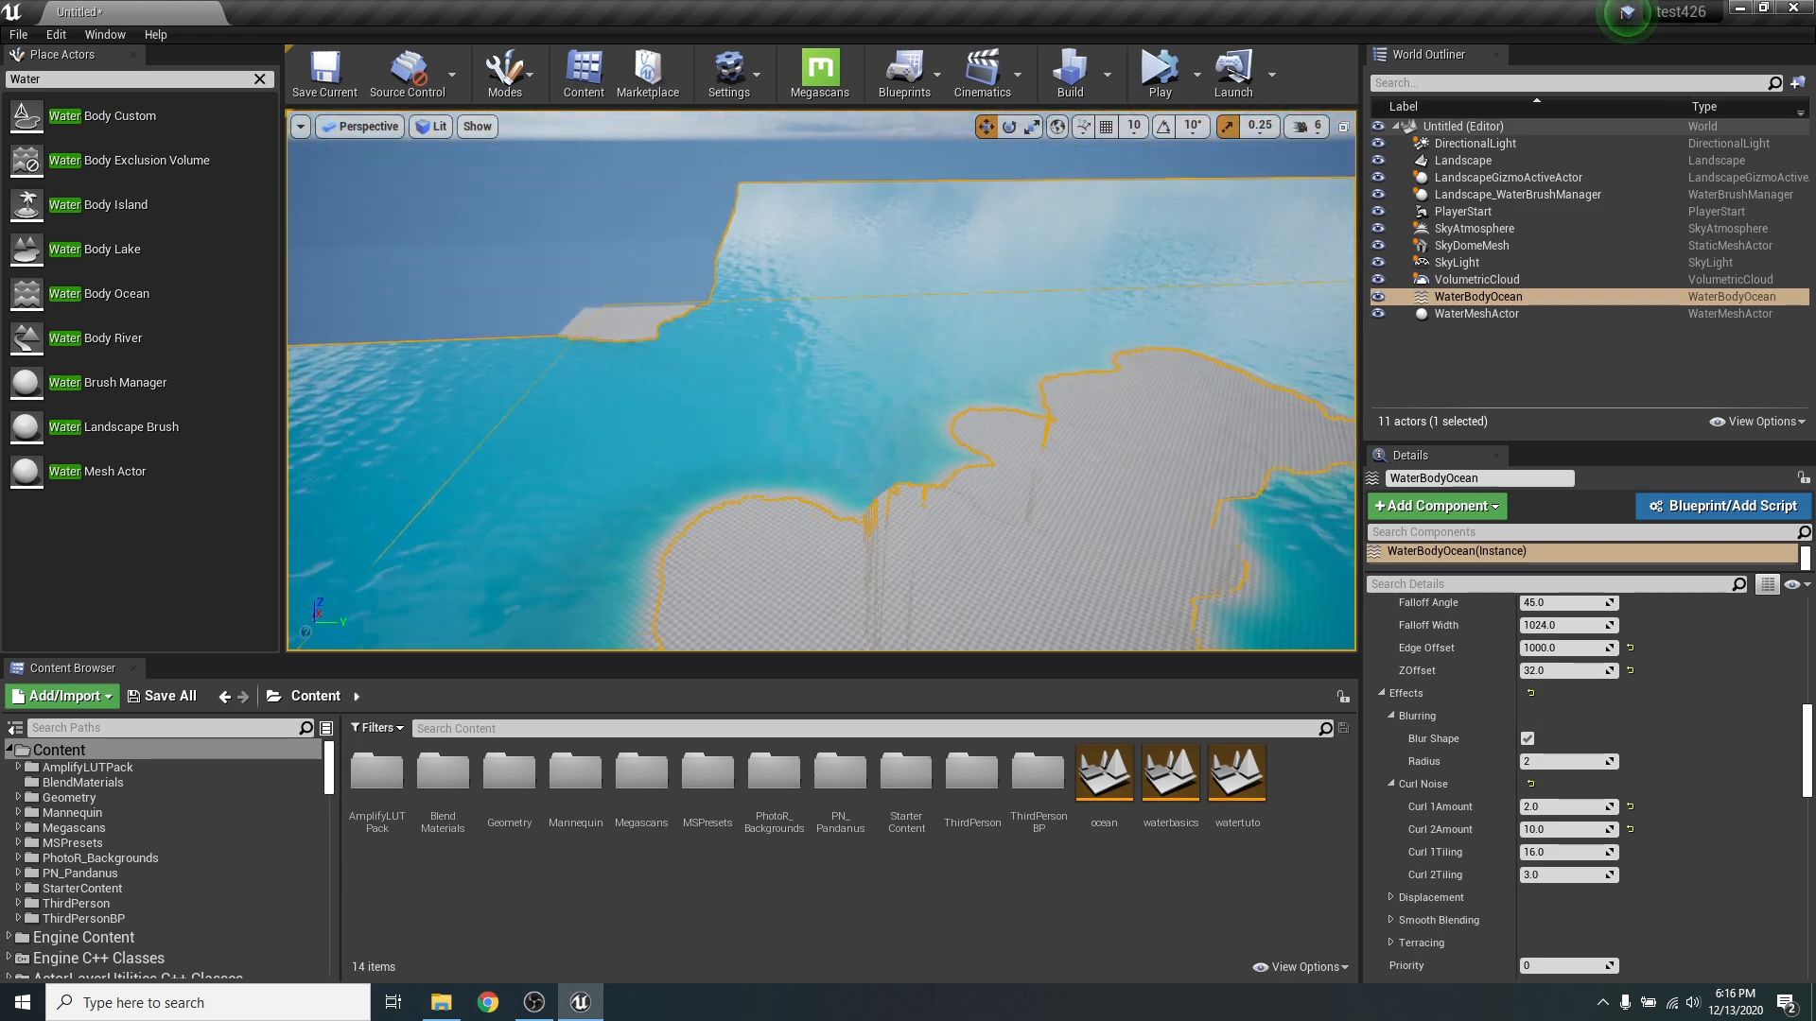
- Reduce the ocean's Curl 2 Amount to 1 and check the island's whole outline
{"action": "left_click", "coordinate": [1574, 830]}
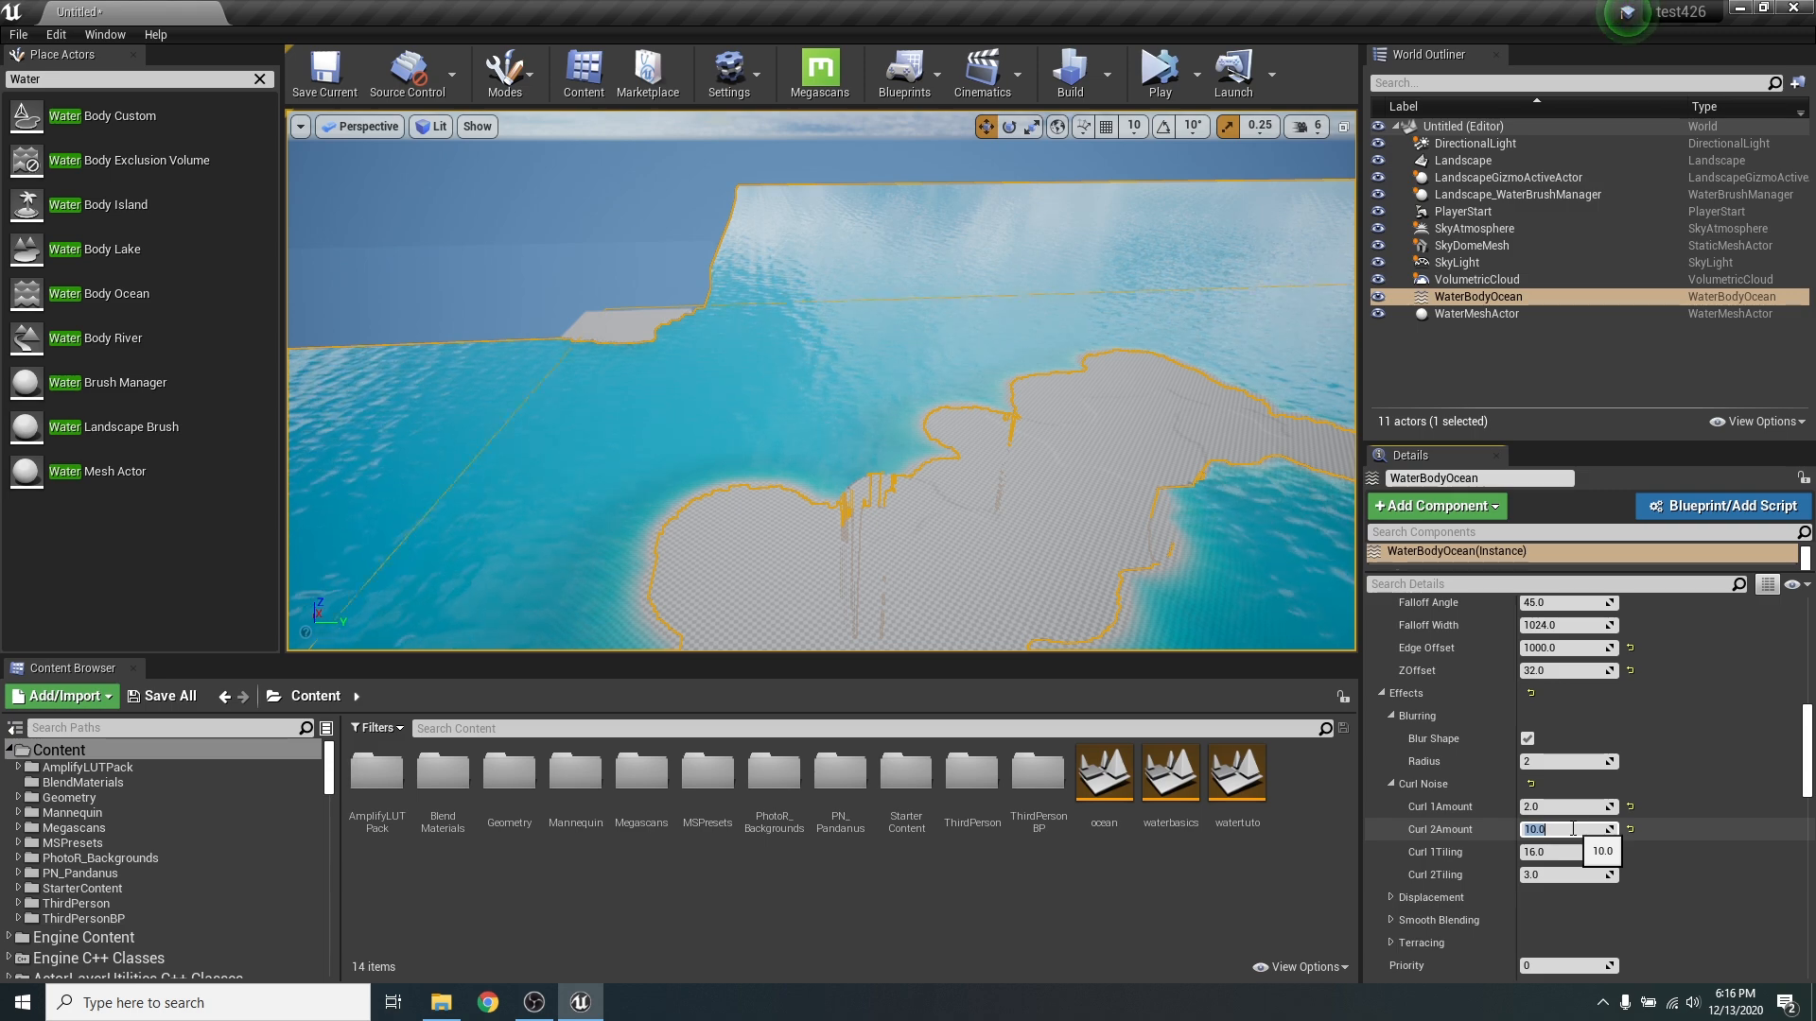
{"action": "type", "text": "1"}
{"action": "key", "text": "Return"}
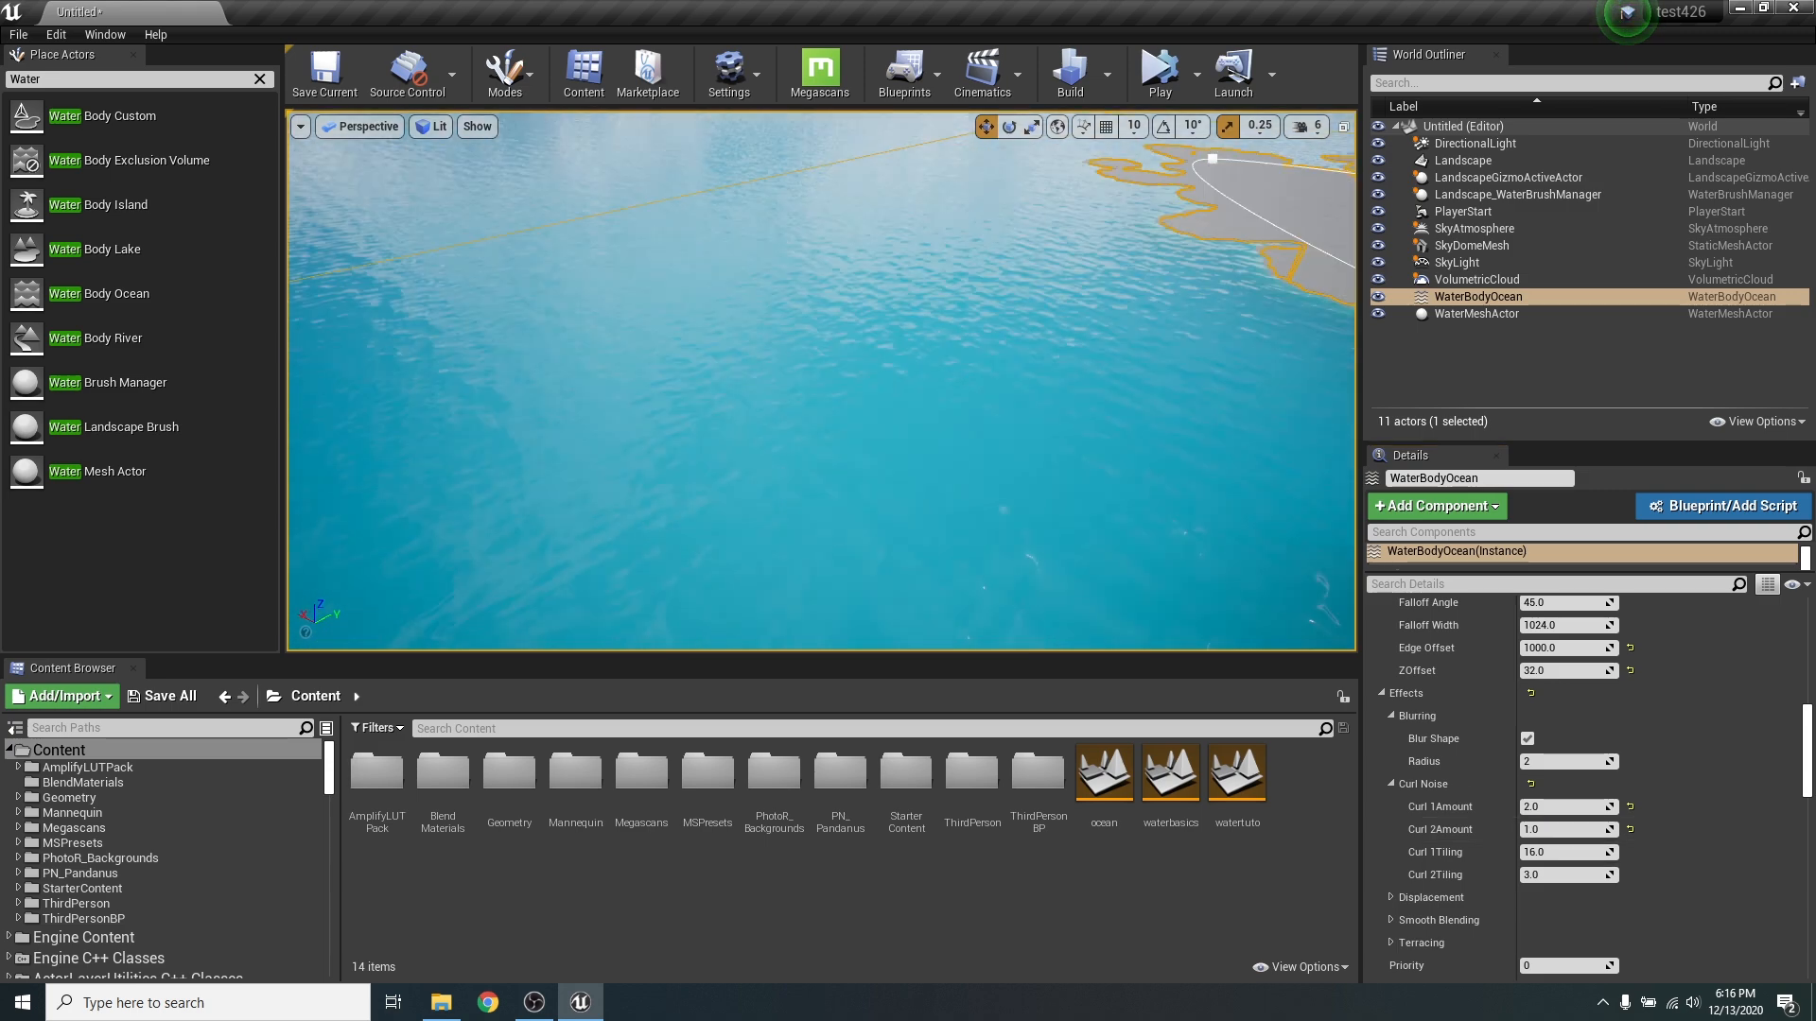
{"action": "key", "text": "d"}
{"action": "right_click_drag", "start_coordinate": [1154, 445], "coordinate": [1210, 456]}
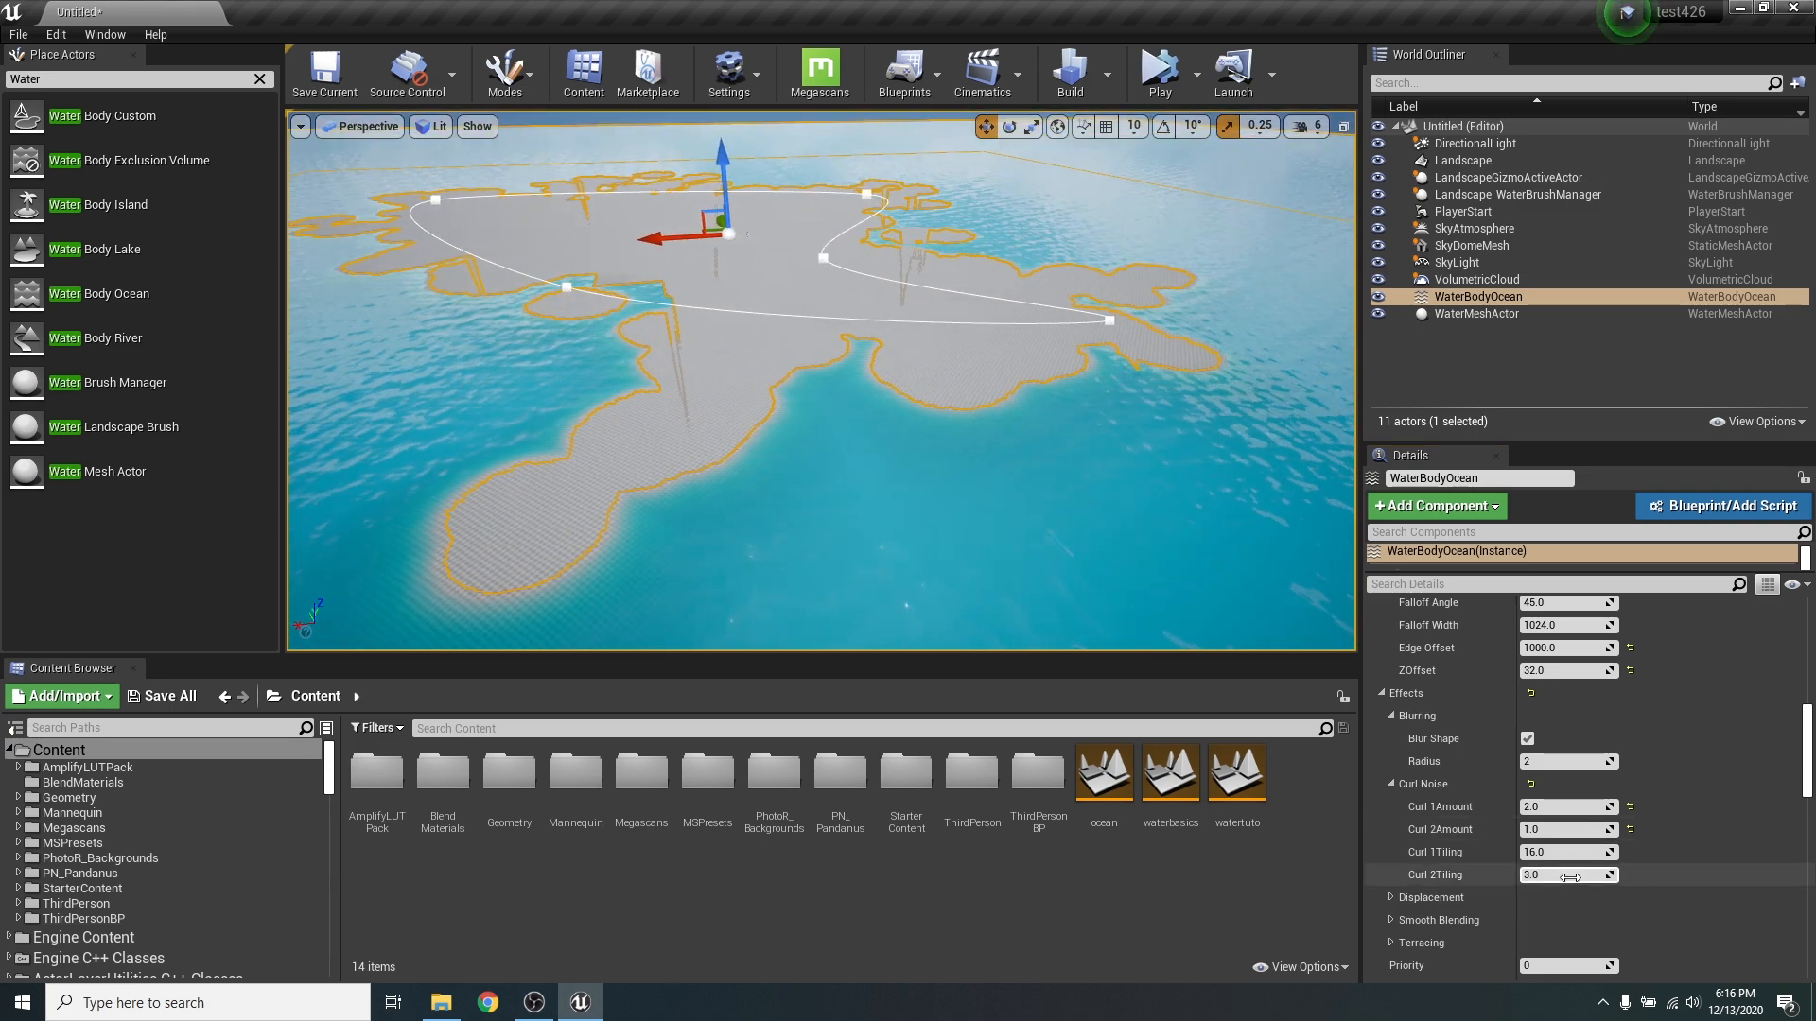
- Set the ocean's Curl 2 Amount to 1.5 and view the coastline from closer up
{"action": "left_click", "coordinate": [1562, 830]}
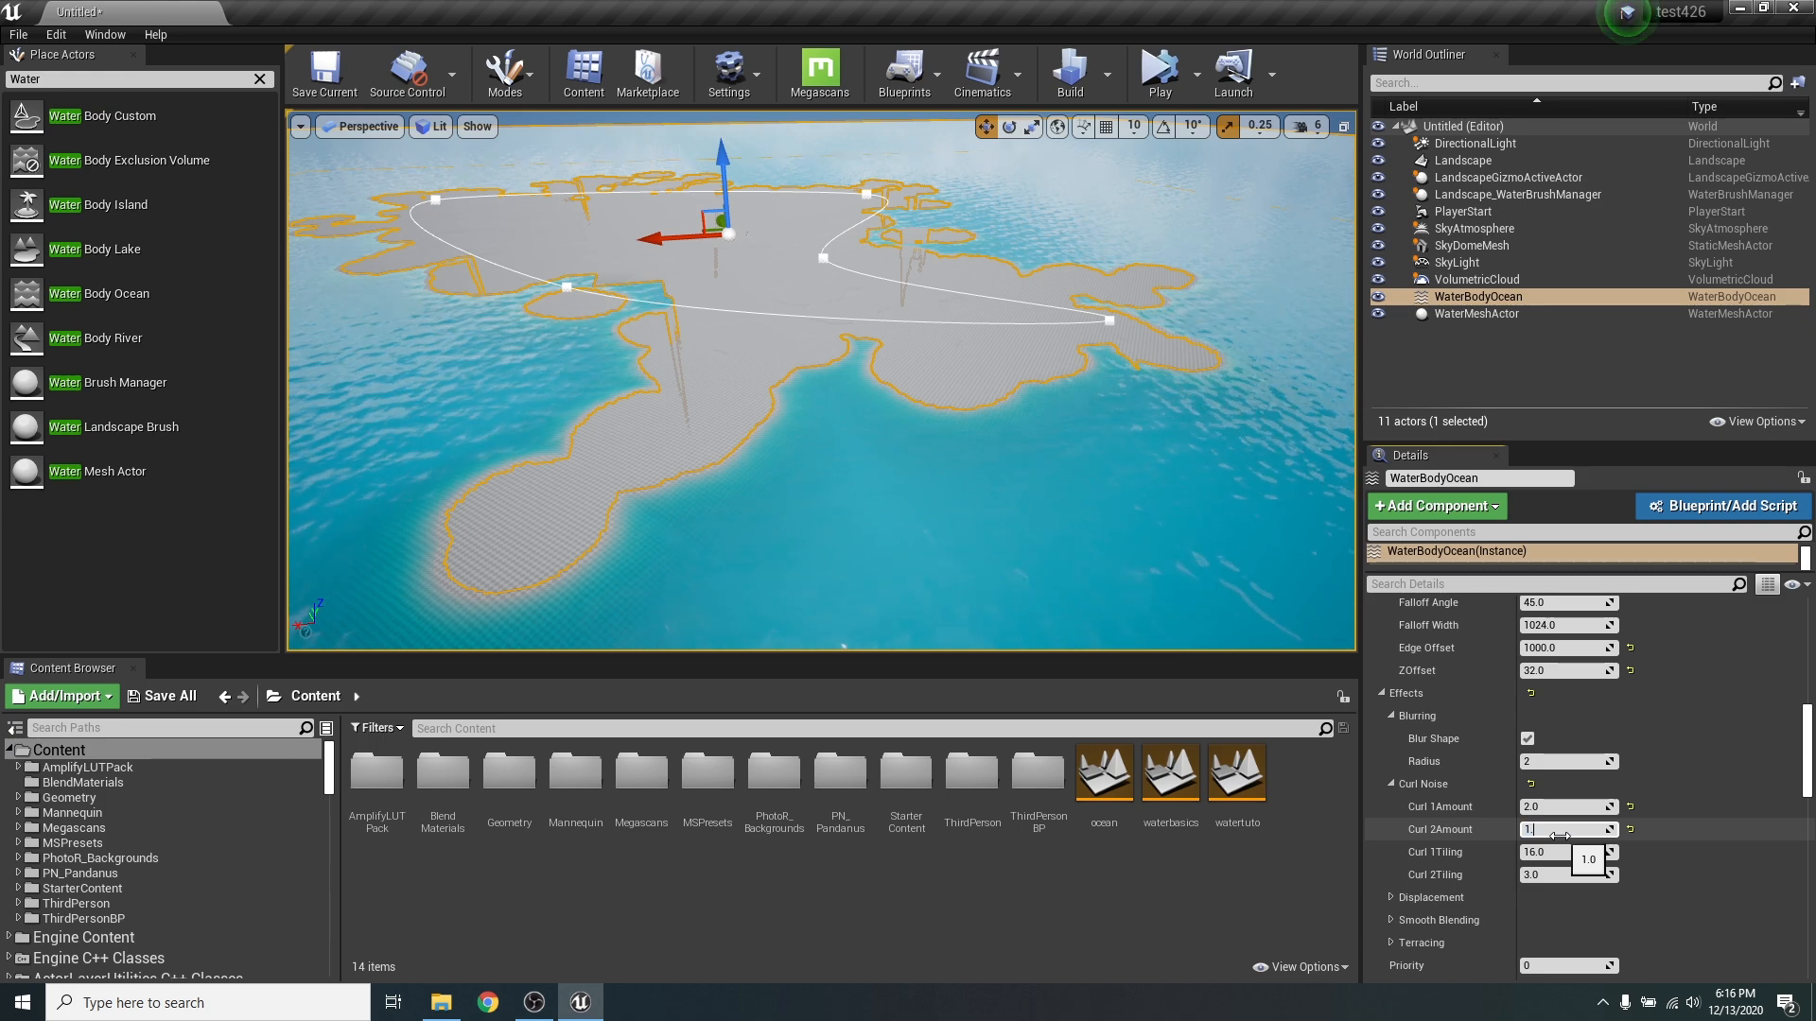
{"action": "key", "text": "Return"}
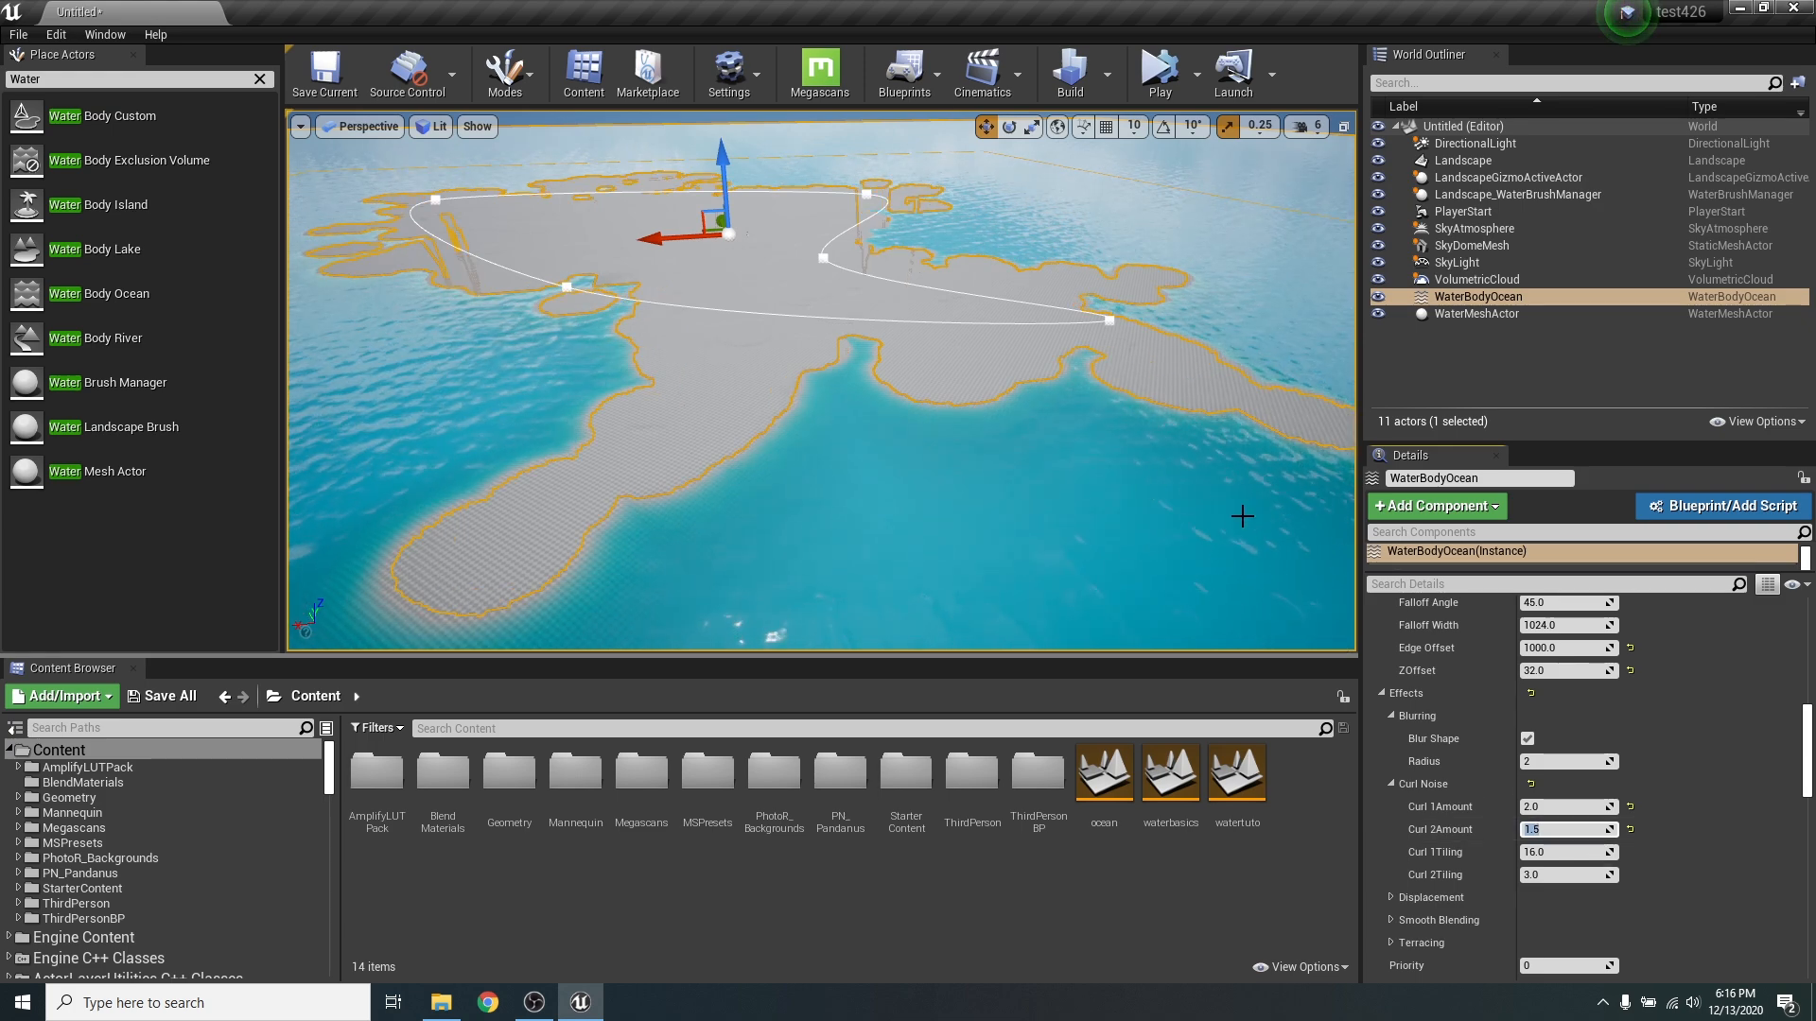
{"action": "right_click_drag", "start_coordinate": [1240, 514], "coordinate": [1240, 473]}
{"action": "key", "text": "w"}
{"action": "key", "text": "d"}
- Move the spline point at the island's bay outward to give the ocean spline a rounder outline
{"action": "right_click_drag", "start_coordinate": [708, 282], "coordinate": [644, 291]}
{"action": "left_click", "coordinate": [662, 300]}
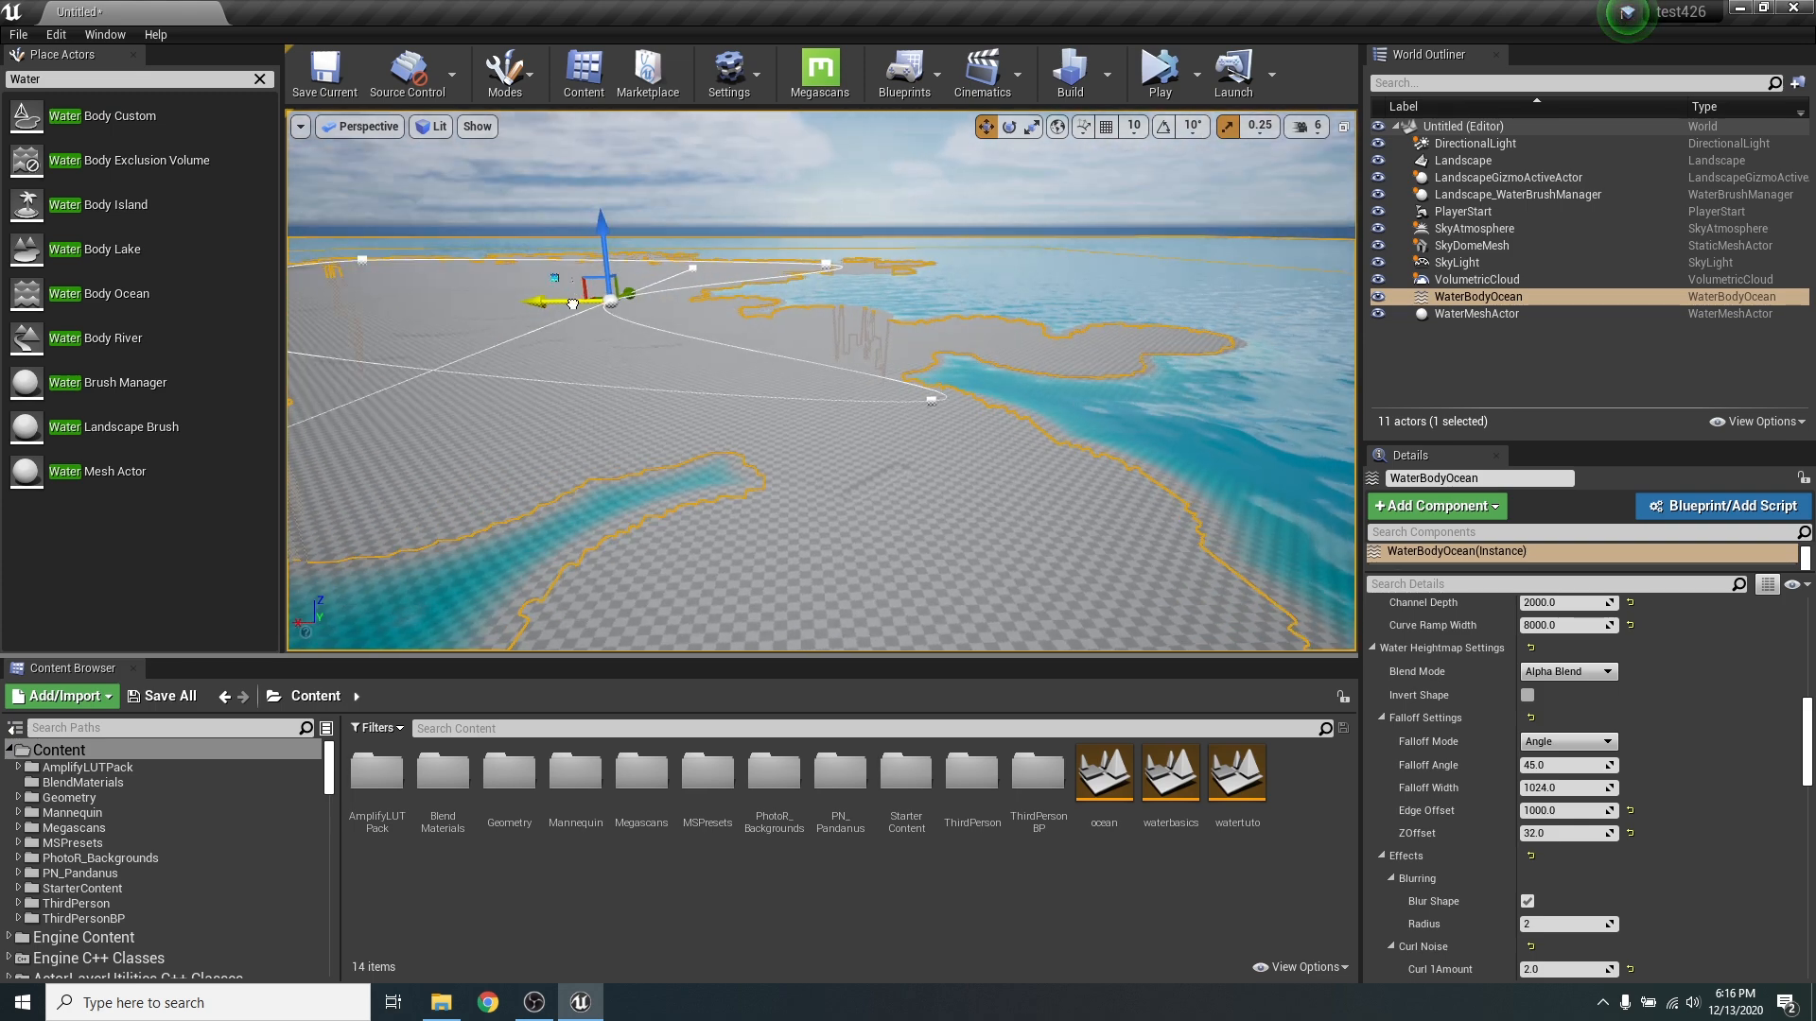
{"action": "left_click_drag", "start_coordinate": [572, 303], "coordinate": [927, 394]}
{"action": "right_click_drag", "start_coordinate": [891, 418], "coordinate": [873, 377]}
{"action": "key", "text": "Escape"}
{"action": "left_click", "coordinate": [467, 171]}
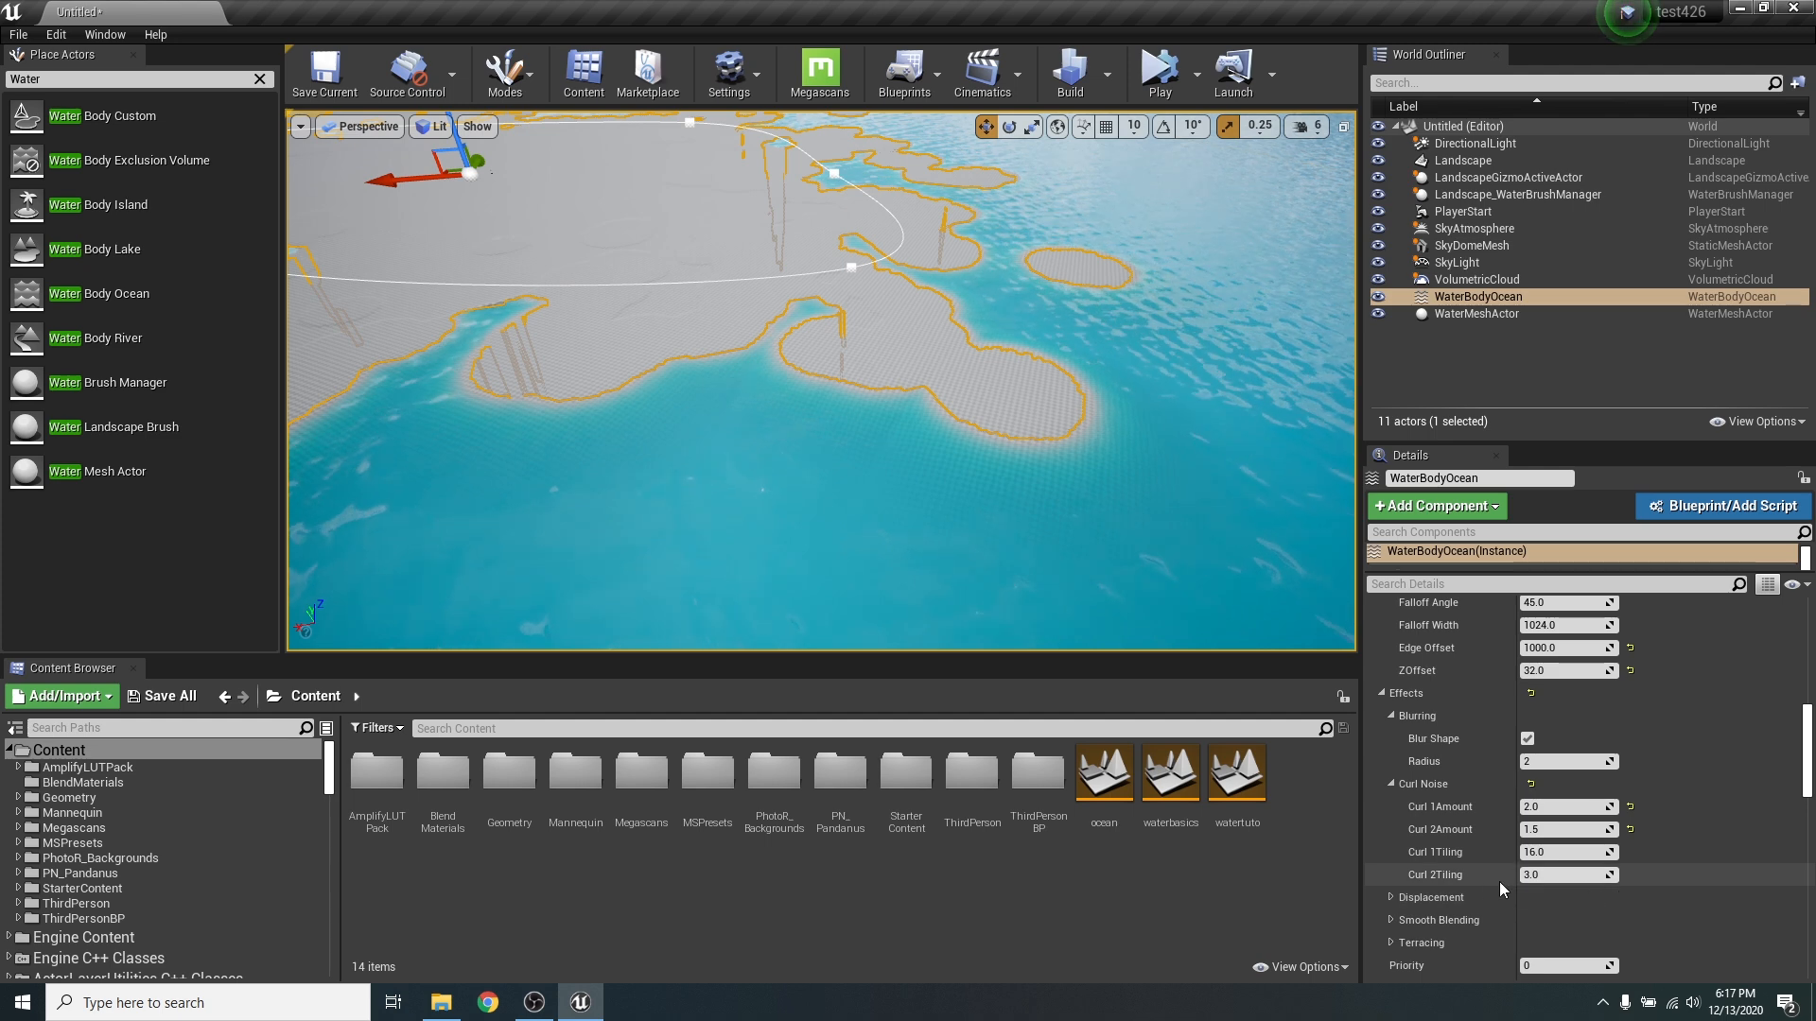
- Set the ocean's Curl 1 Tiling to 6 and inspect the coastline from several angles
{"action": "right_click_drag", "start_coordinate": [1054, 506], "coordinate": [998, 448]}
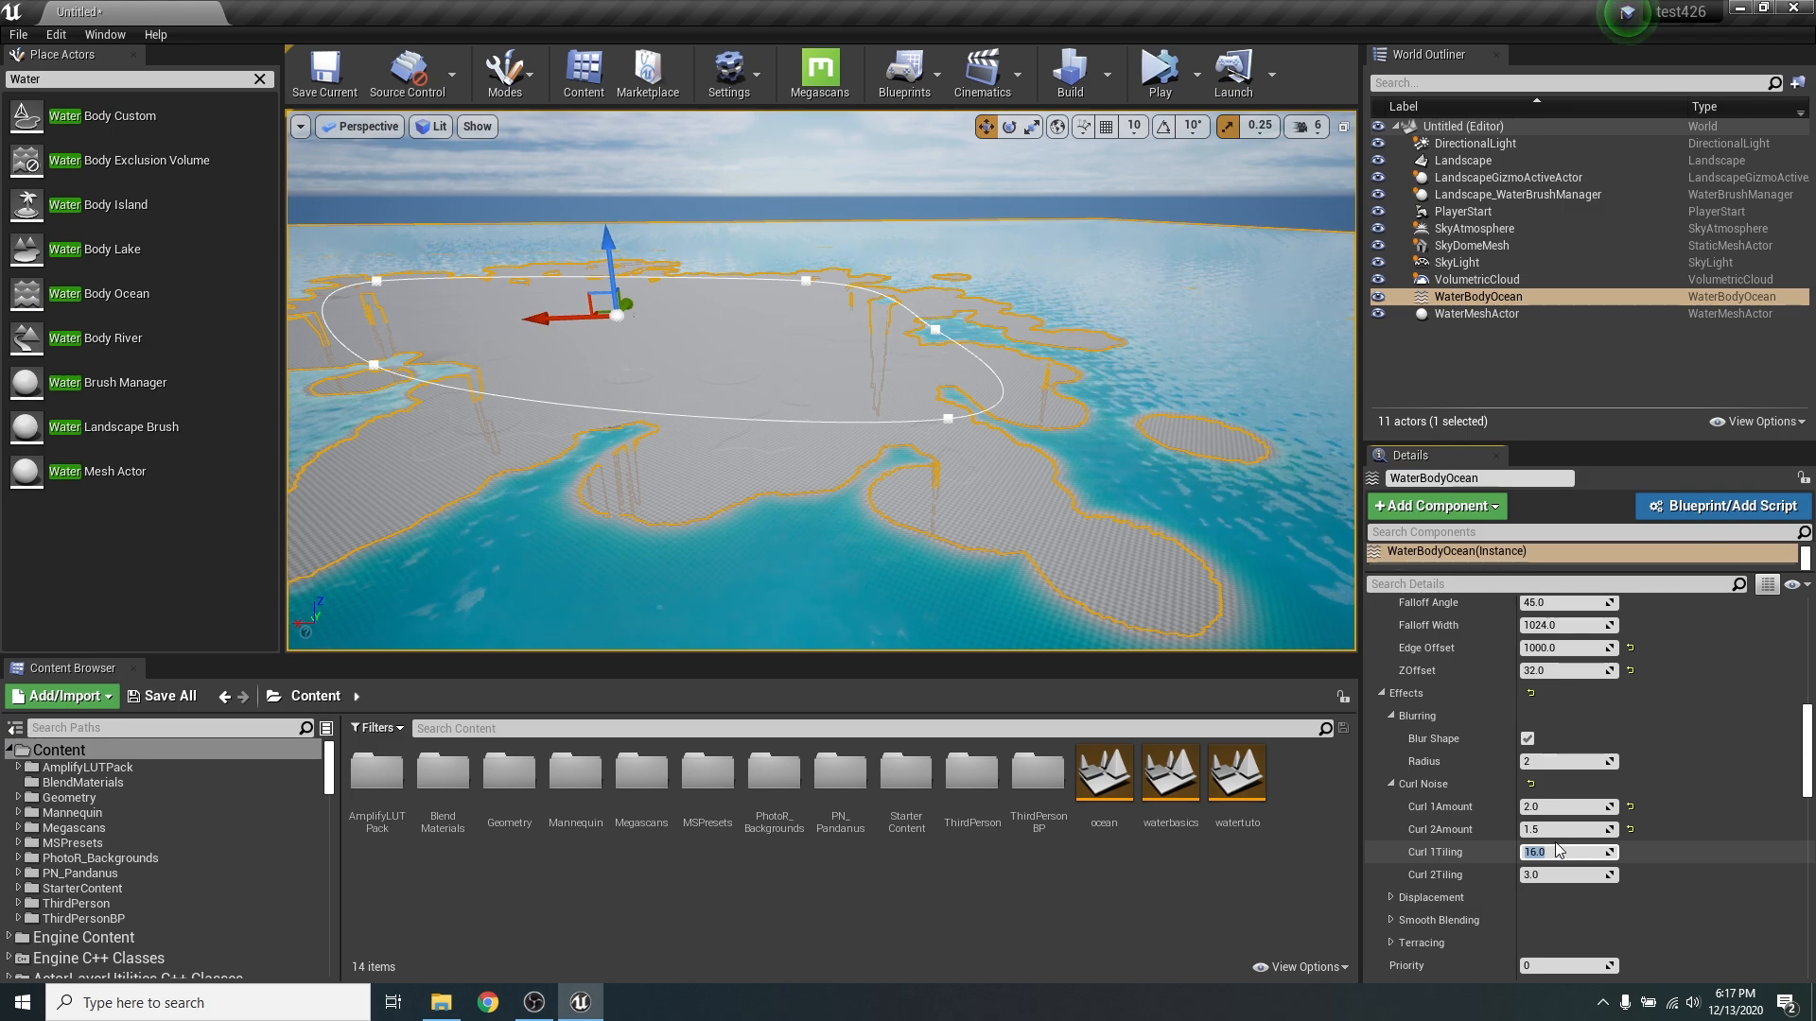
{"action": "key", "text": "Return"}
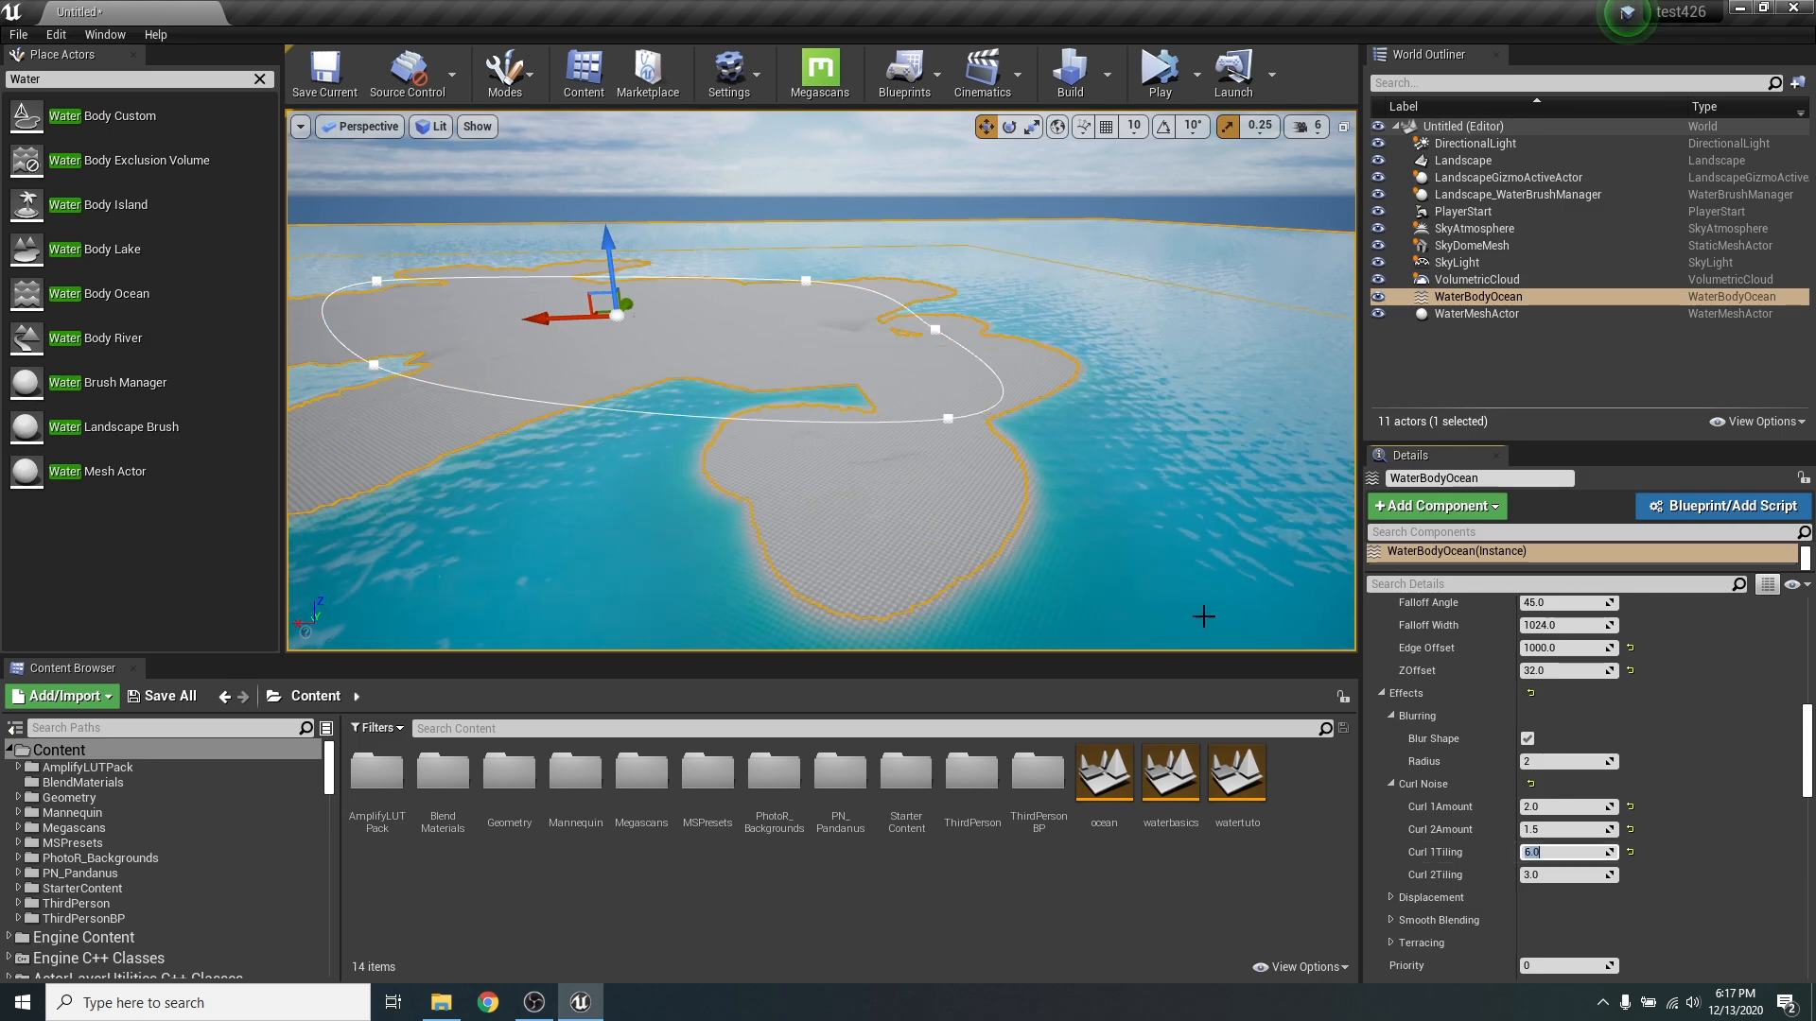
{"action": "right_click_drag", "start_coordinate": [1102, 431], "coordinate": [1166, 491]}
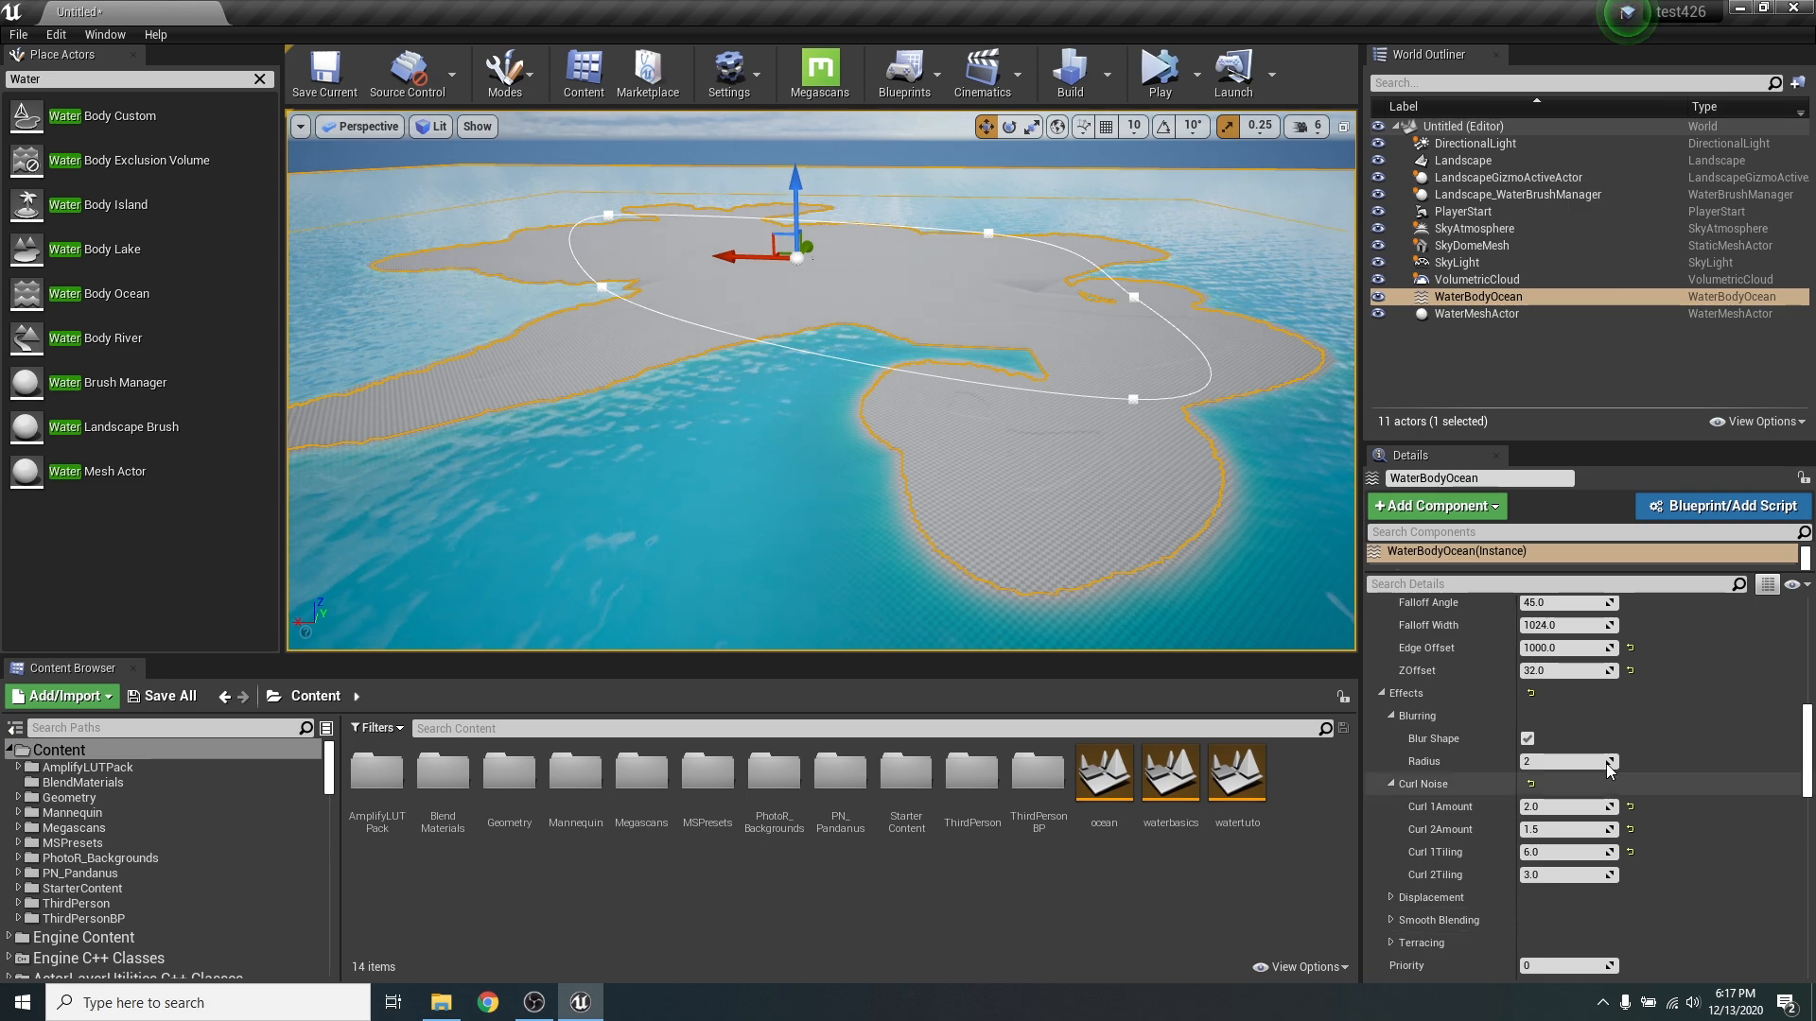
{"action": "right_click_drag", "start_coordinate": [937, 384], "coordinate": [1000, 362]}
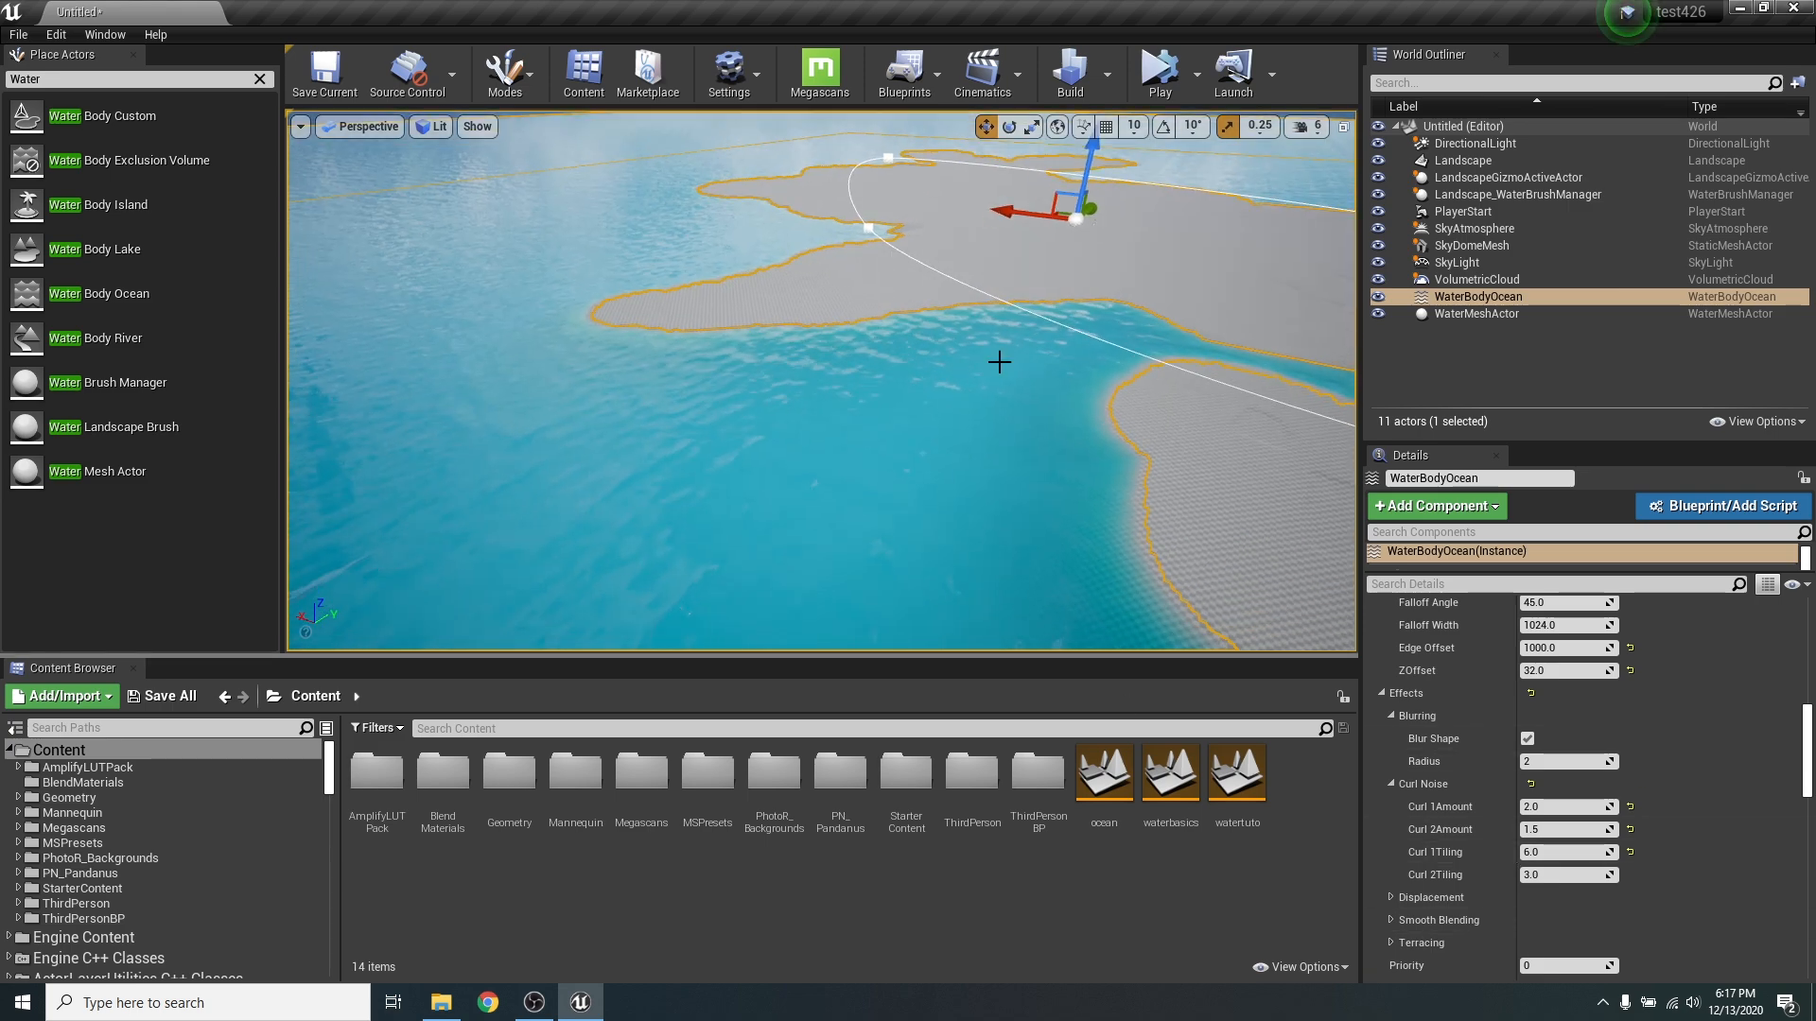
{"action": "right_click_drag", "start_coordinate": [1028, 218], "coordinate": [1111, 252]}
{"action": "right_click_drag", "start_coordinate": [1148, 464], "coordinate": [1150, 340]}
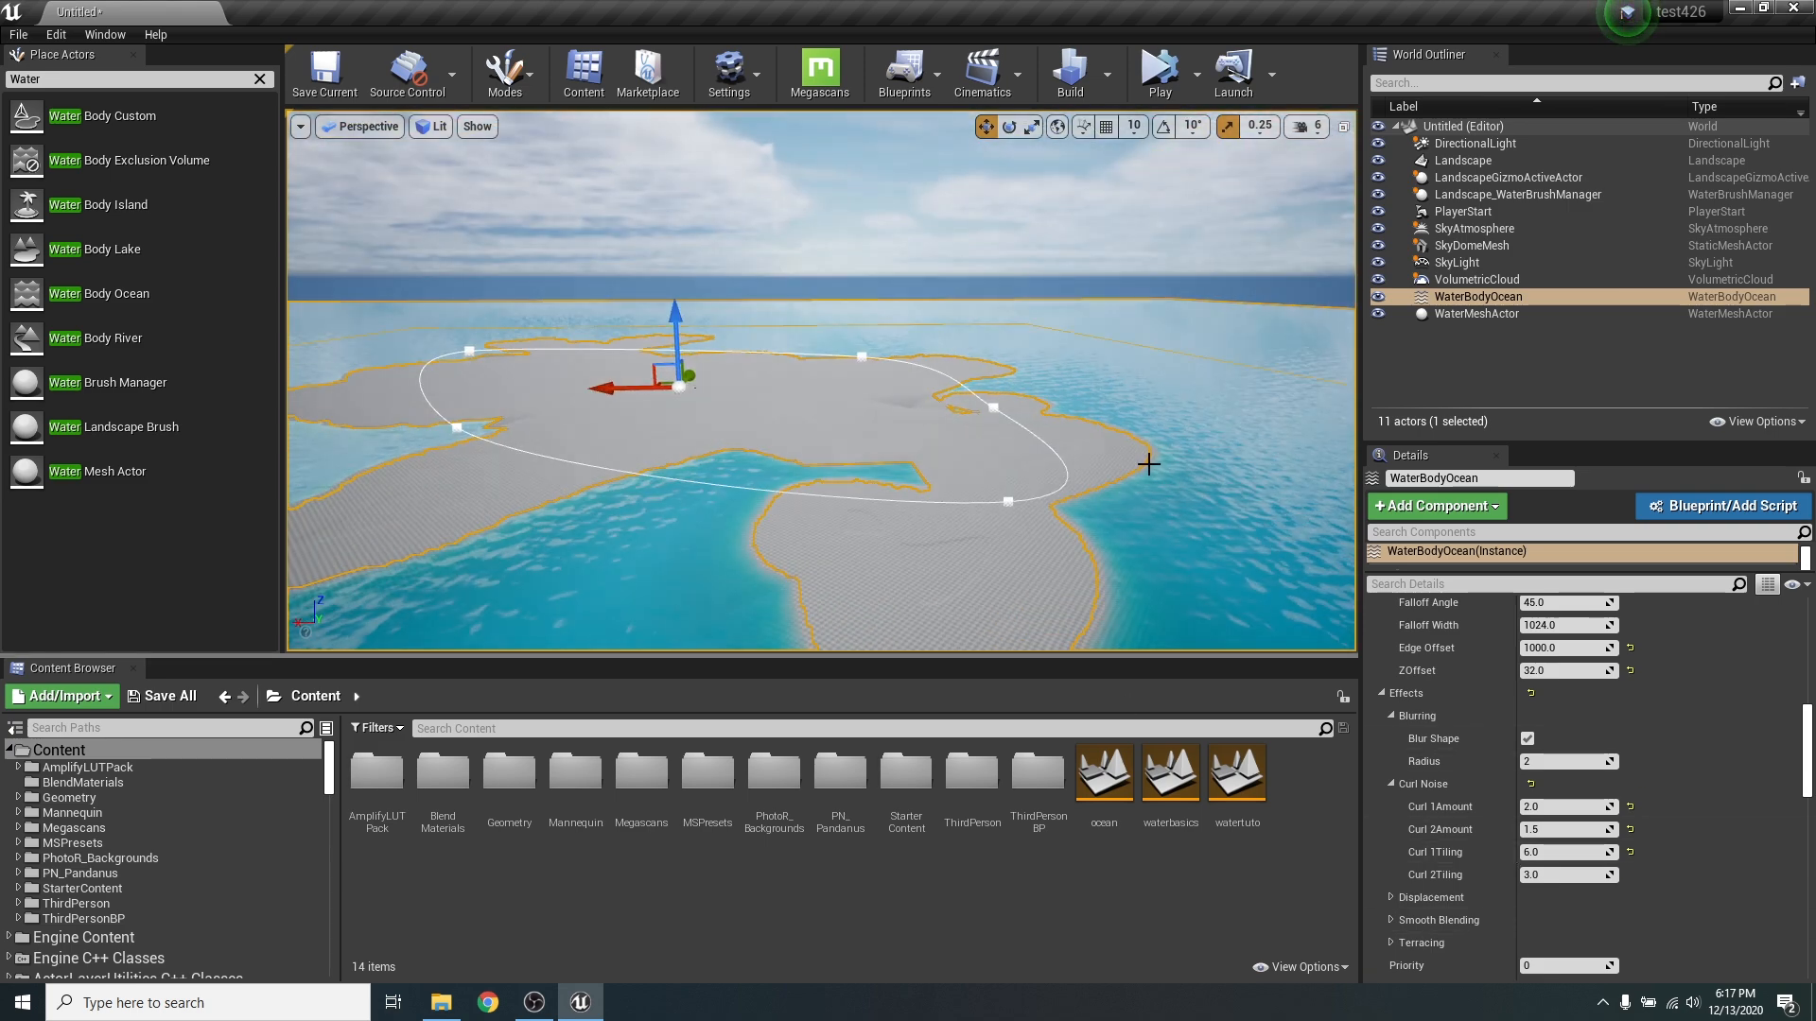
{"action": "right_click_drag", "start_coordinate": [1167, 499], "coordinate": [1169, 501]}
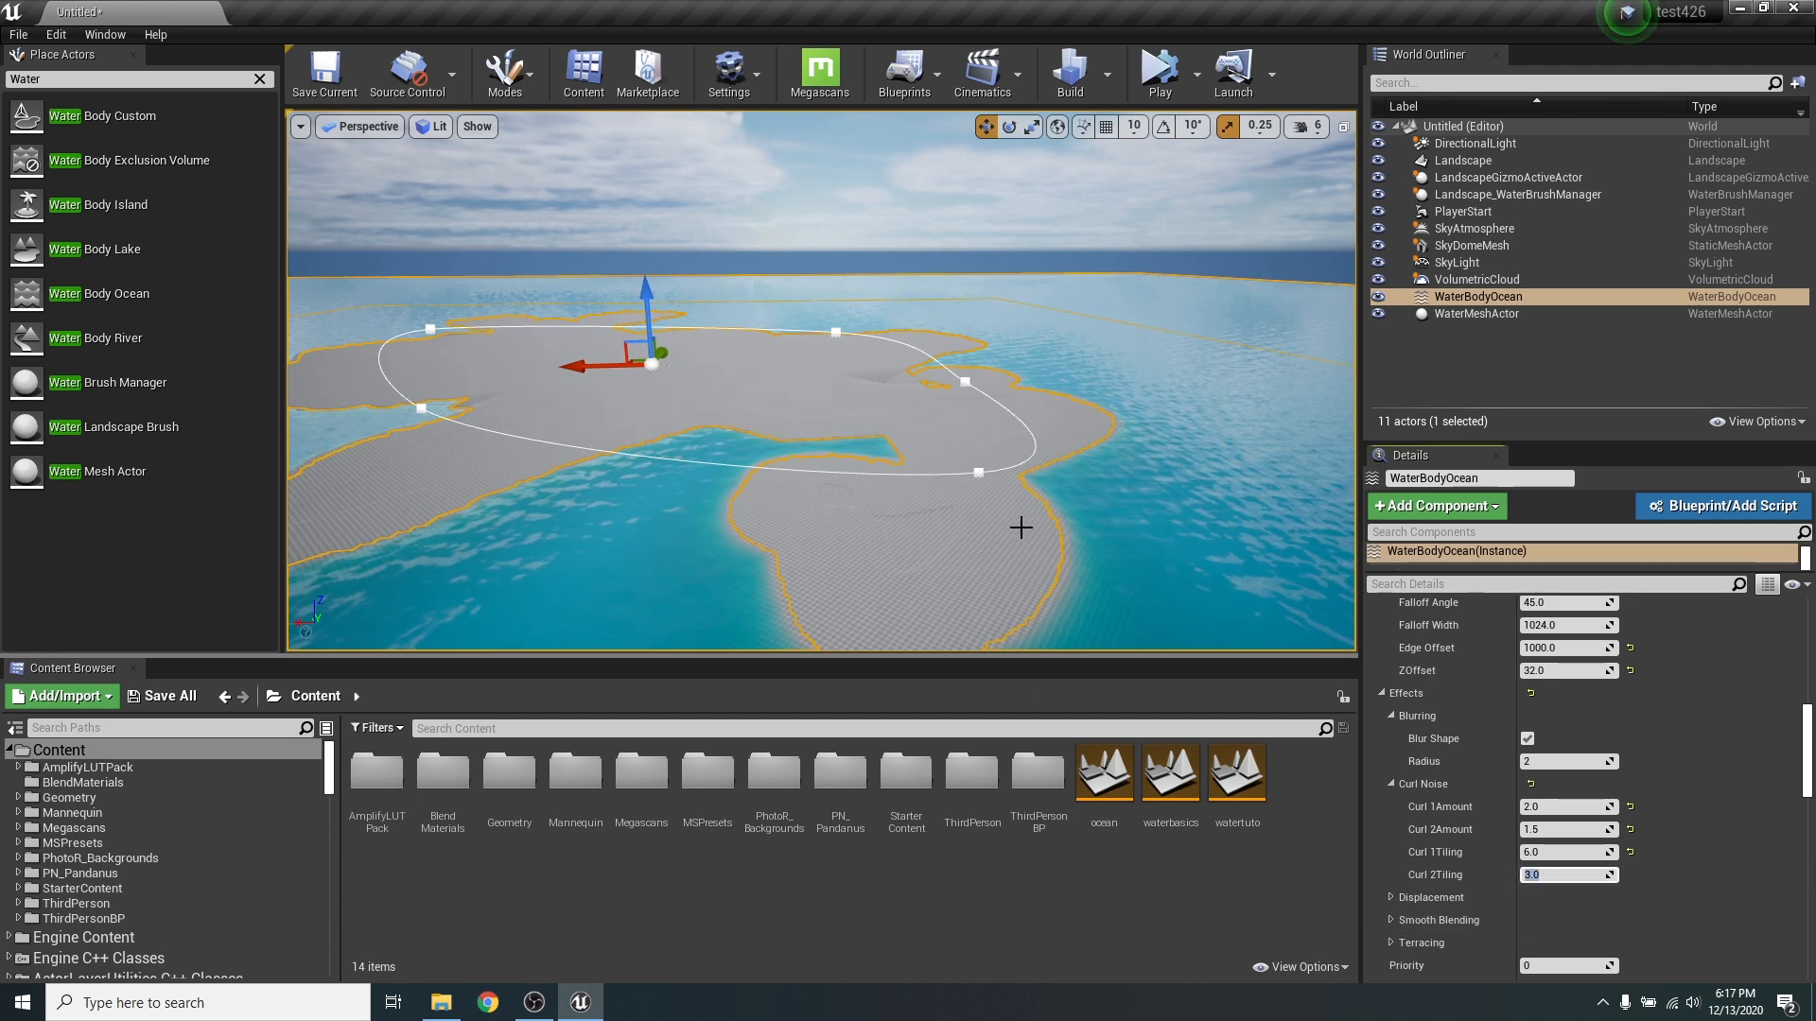
- Set the ocean's Curl 2 Tiling to 15 and look over the coastline
{"action": "right_click_drag", "start_coordinate": [1021, 527], "coordinate": [1016, 544]}
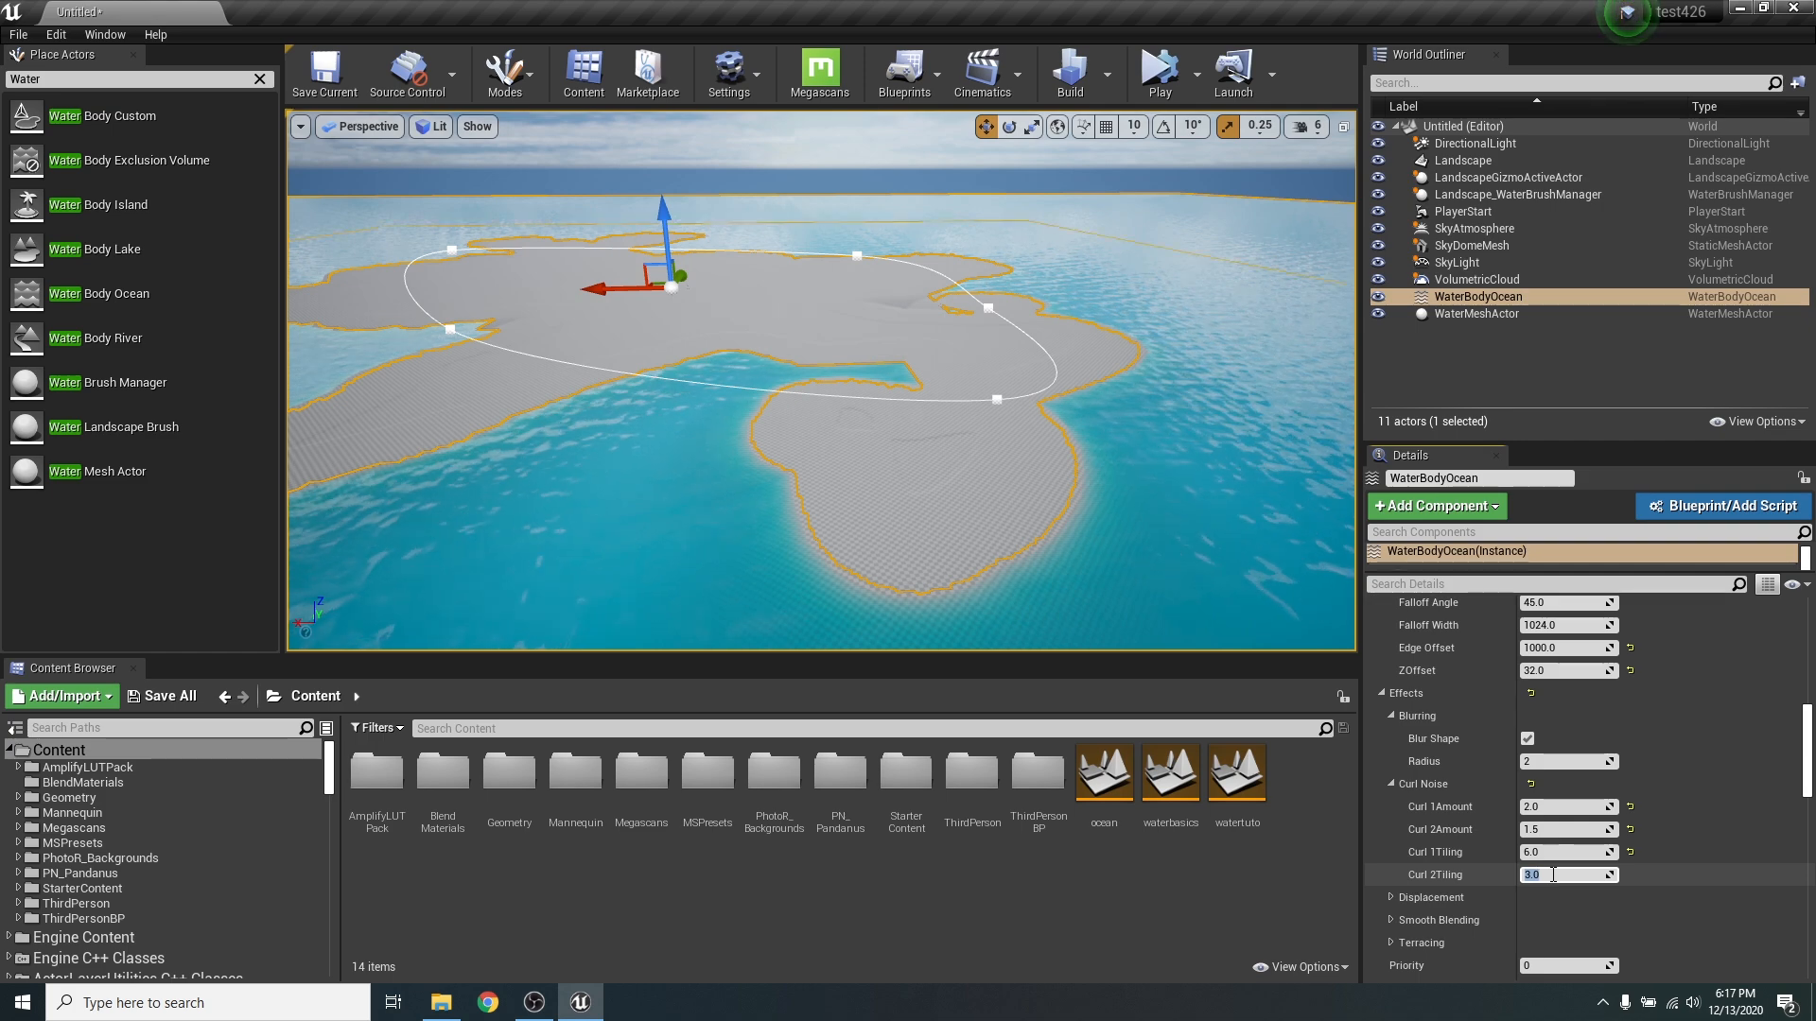
{"action": "key", "text": "Return"}
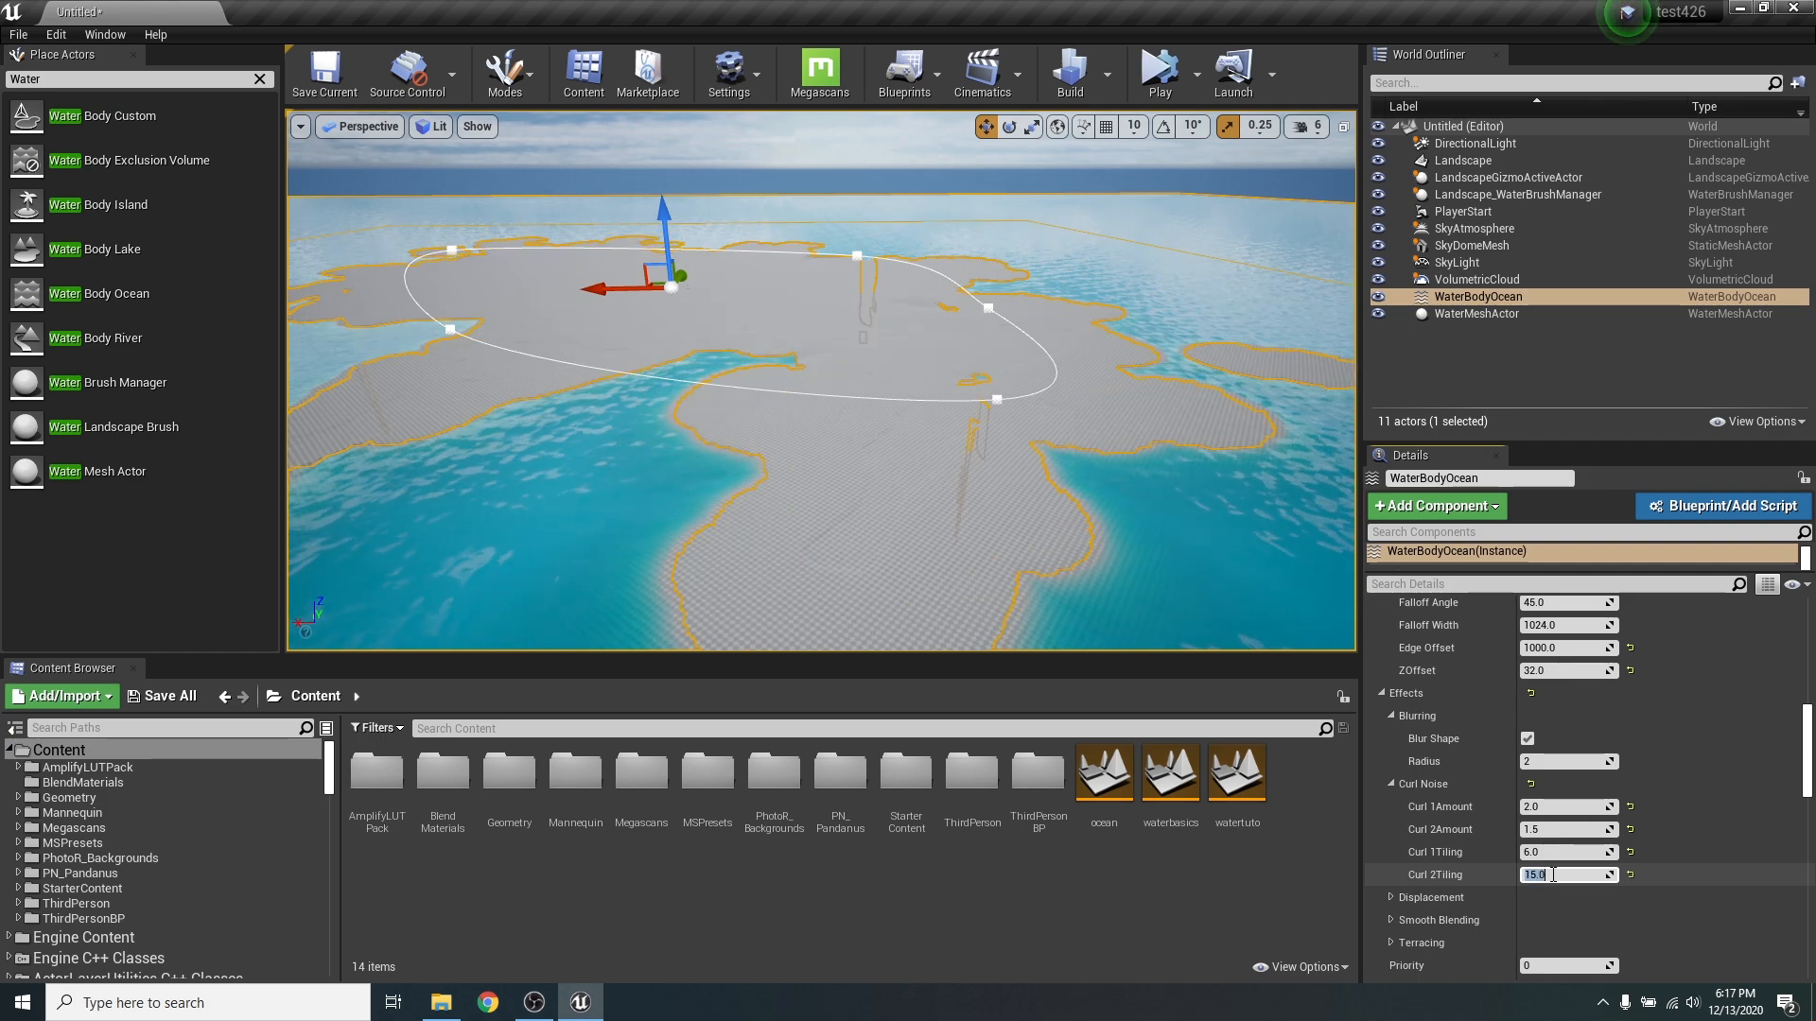
{"action": "mouse_move", "coordinate": [1224, 503]}
{"action": "right_mouse_down"}
{"action": "mouse_move", "coordinate": [1372, 497]}
{"action": "mouse_move", "coordinate": [1212, 478]}
{"action": "right_mouse_up"}
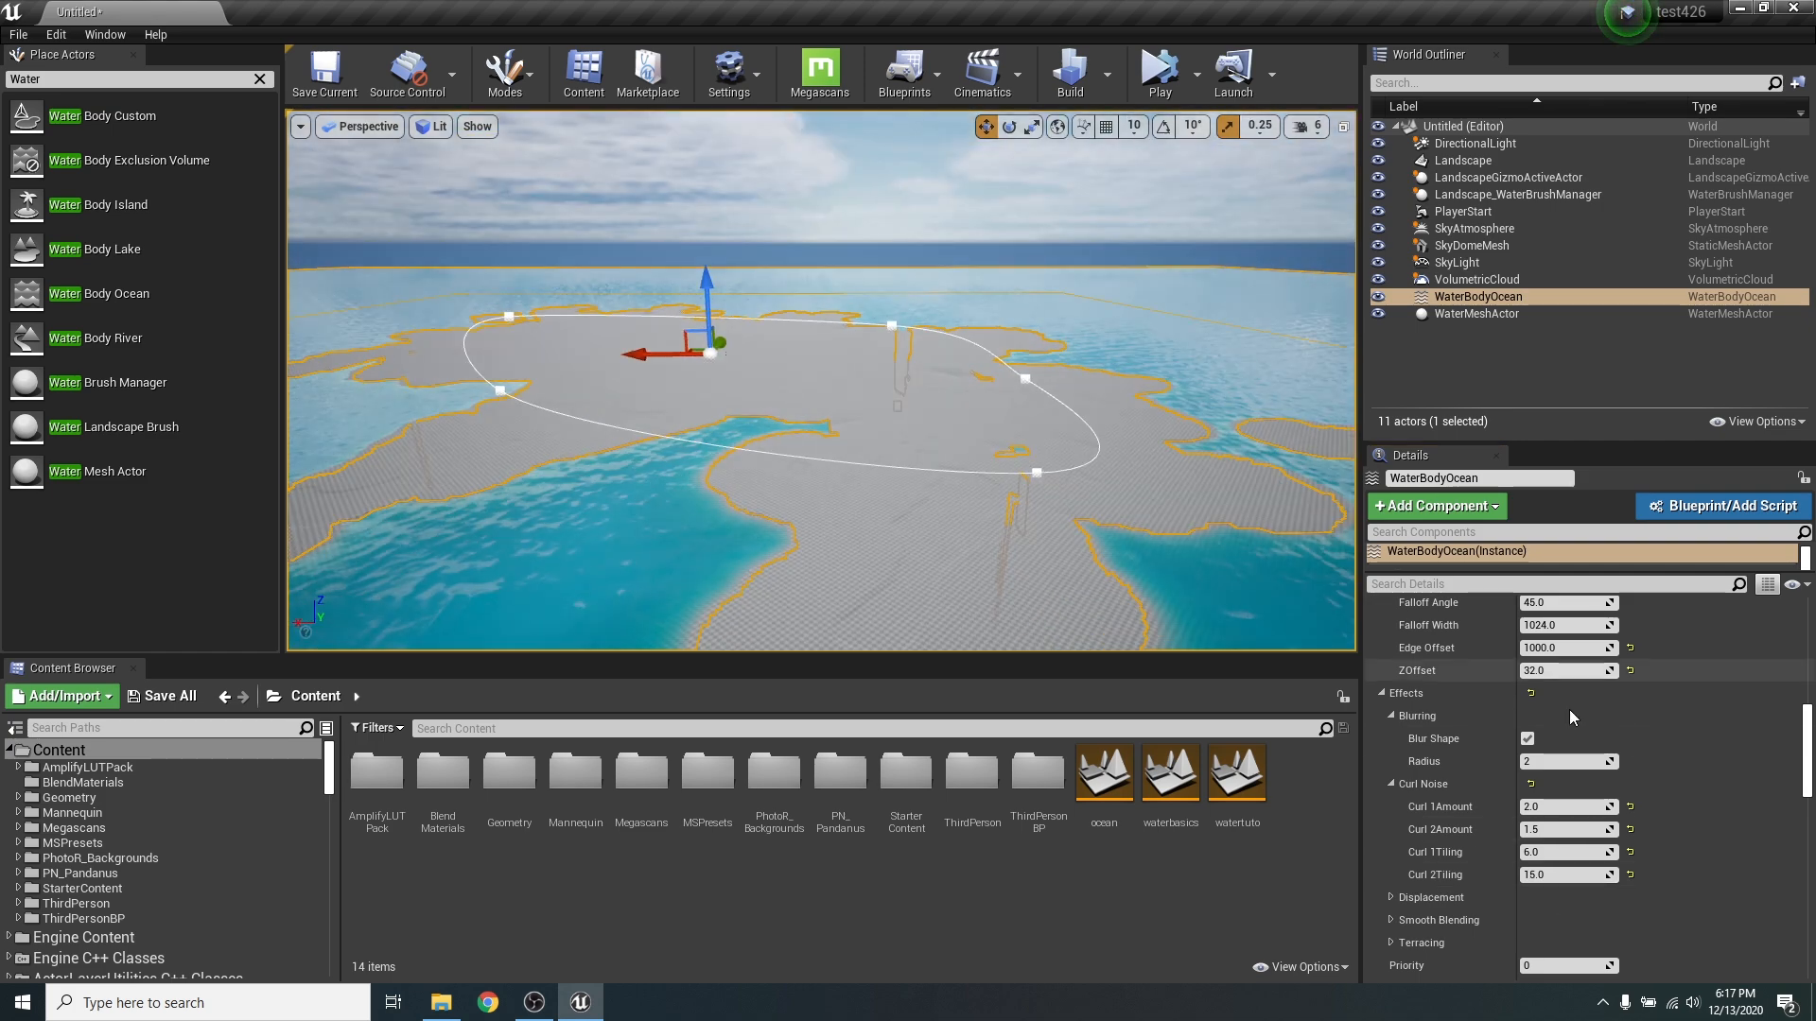
- Set the ocean's Curl 2 Tiling to 10 and view the island's full shape
{"action": "left_click", "coordinate": [1579, 875]}
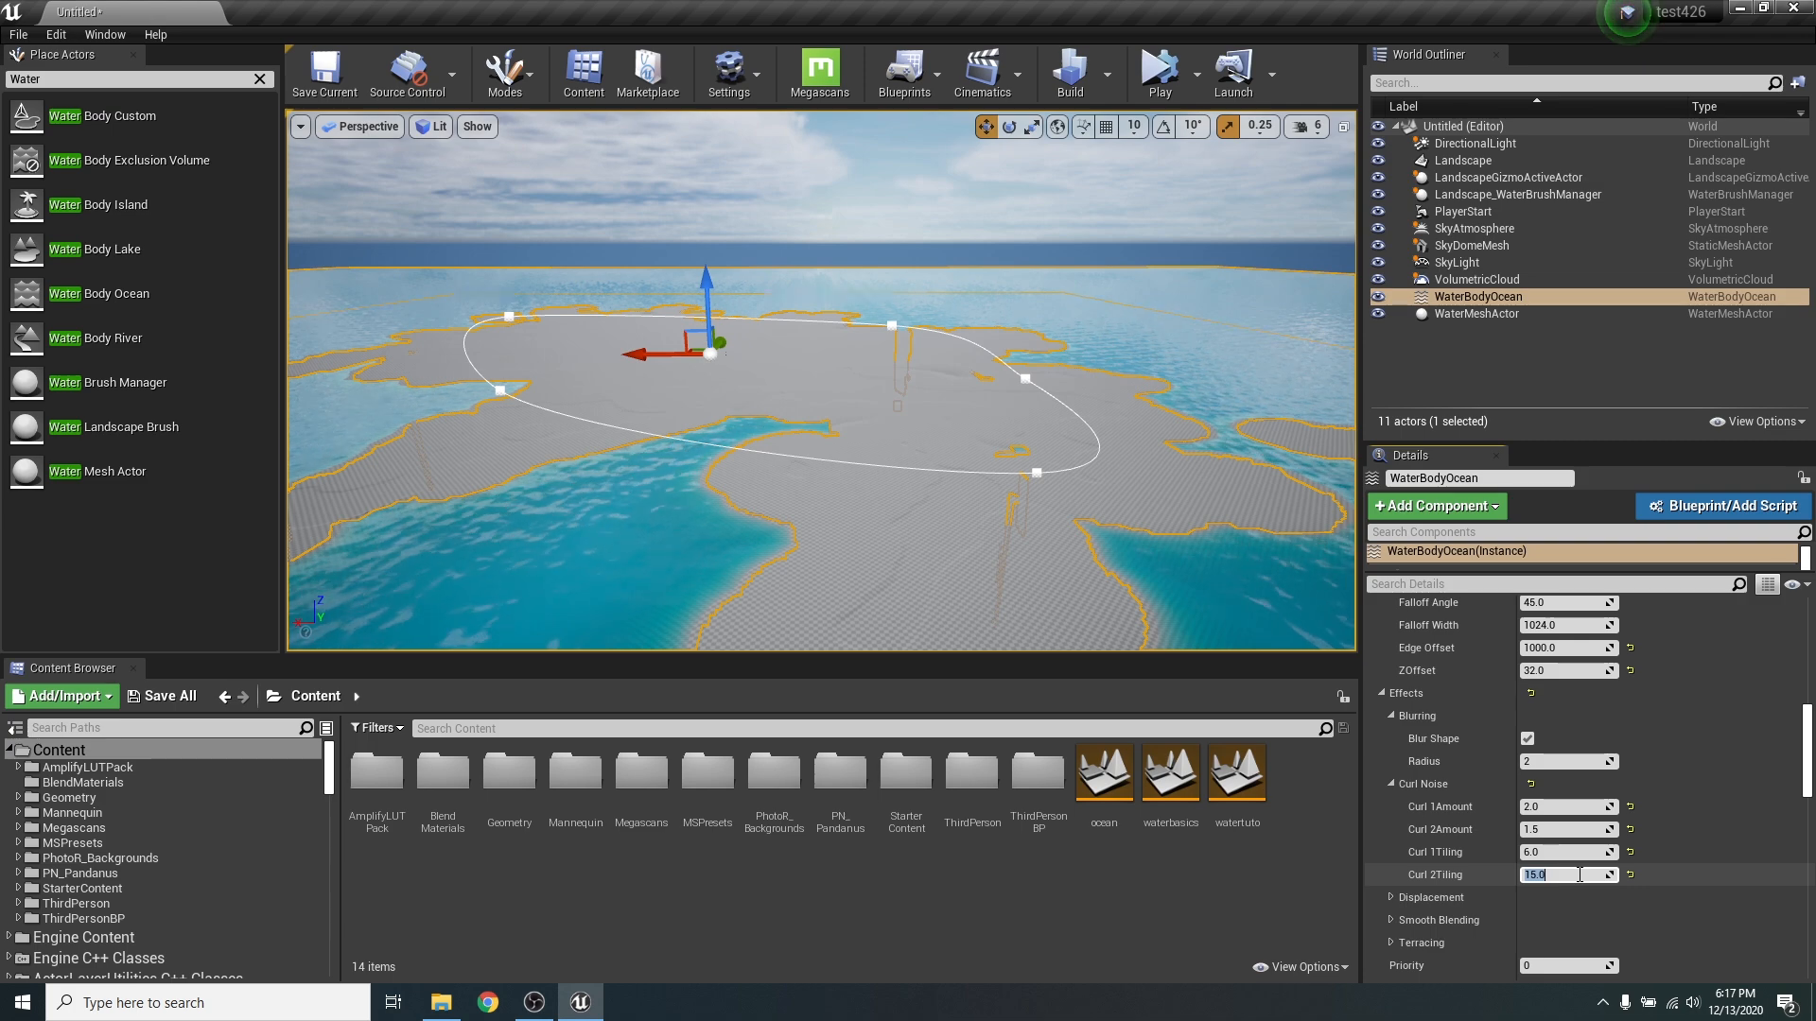
{"action": "key", "text": "Return"}
{"action": "right_click_drag", "start_coordinate": [1175, 616], "coordinate": [1324, 596]}
{"action": "right_click_drag", "start_coordinate": [634, 265], "coordinate": [661, 280]}
{"action": "mouse_move", "coordinate": [1145, 371]}
{"action": "right_mouse_down"}
{"action": "mouse_move", "coordinate": [813, 340]}
{"action": "mouse_move", "coordinate": [1146, 371]}
{"action": "right_mouse_up"}
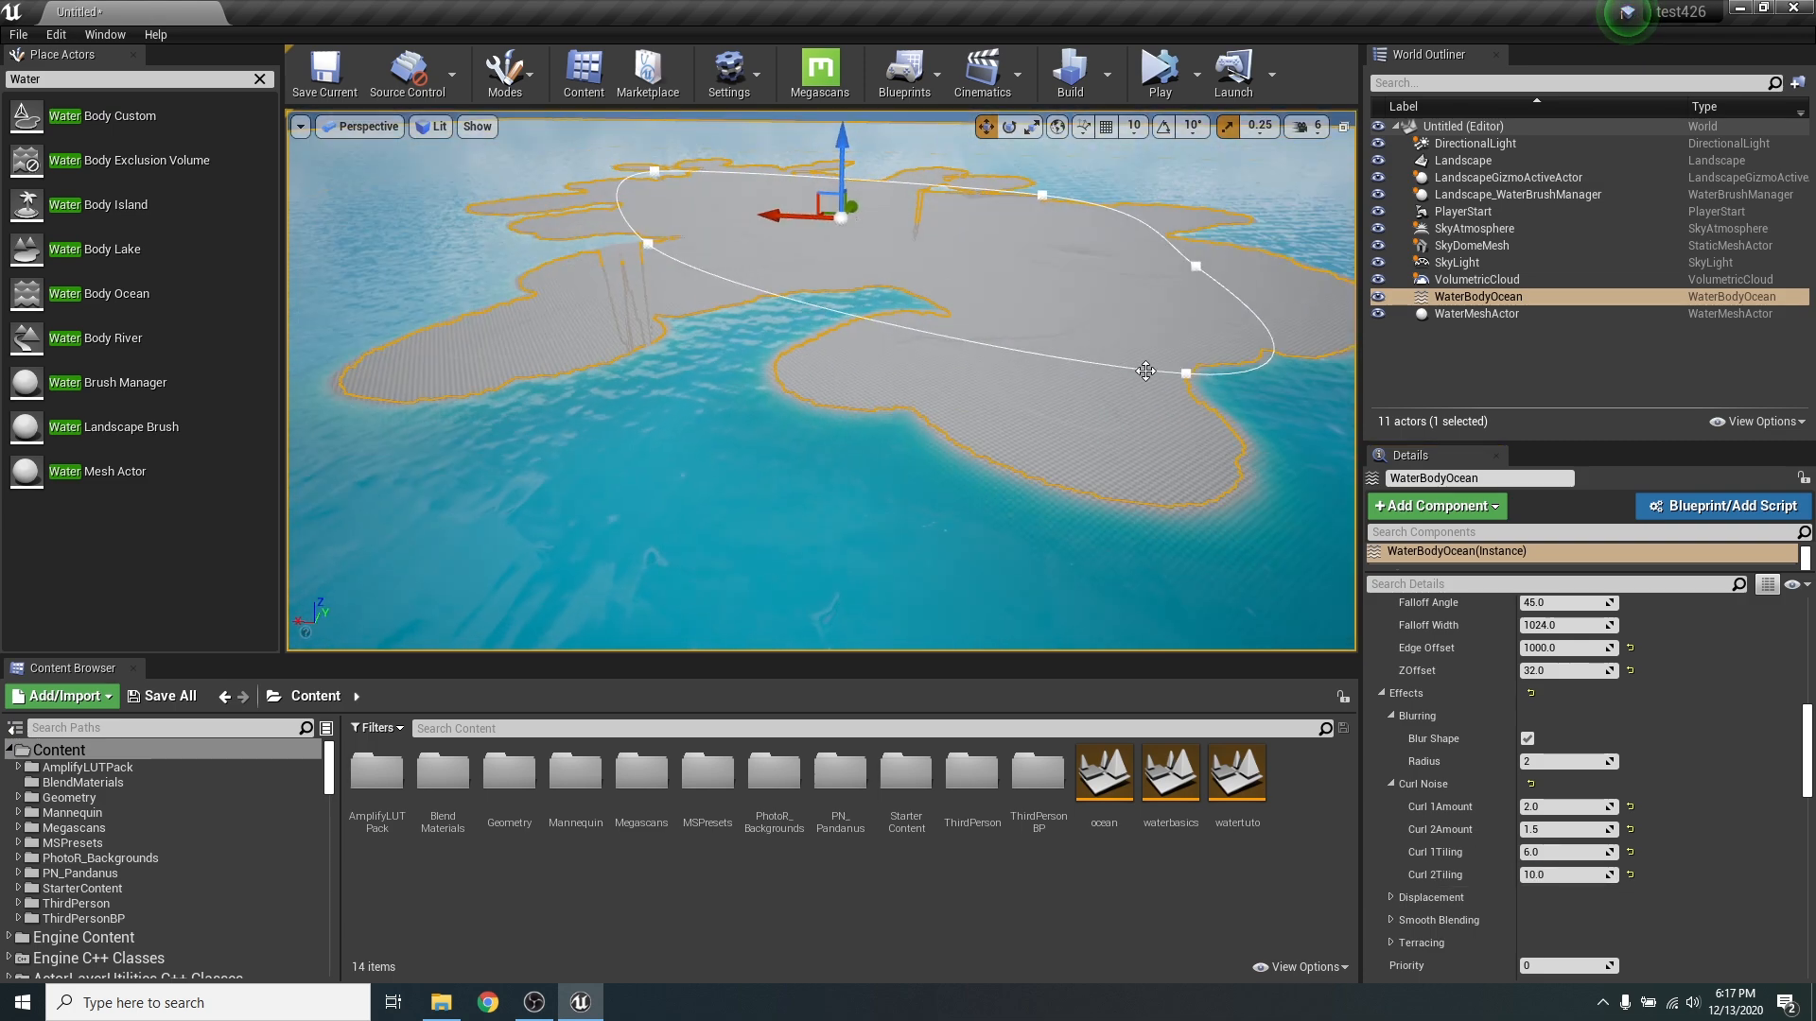
- Move the spline point at the island's far corner outward to widen the ocean spline's outline
{"action": "left_click", "coordinate": [656, 165]}
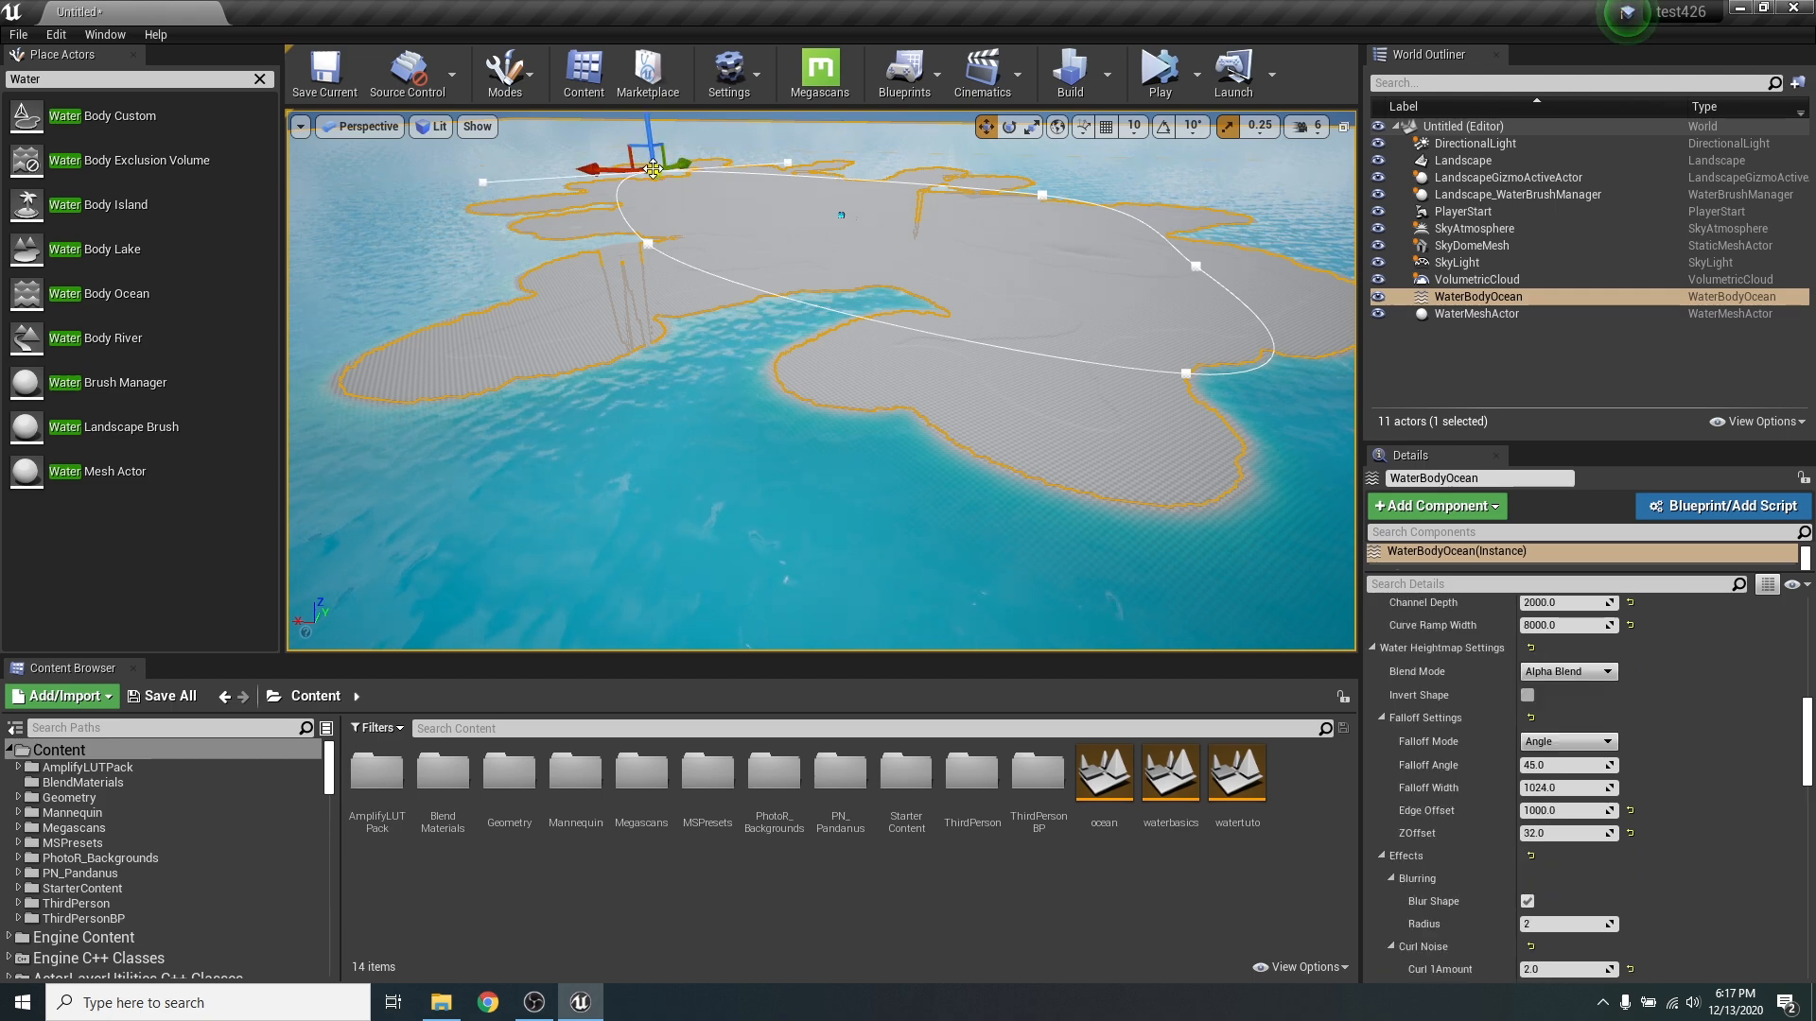
{"action": "key", "text": "w"}
{"action": "right_click_drag", "start_coordinate": [839, 290], "coordinate": [780, 287]}
{"action": "key", "text": "s"}
{"action": "left_click_drag", "start_coordinate": [518, 203], "coordinate": [661, 236]}
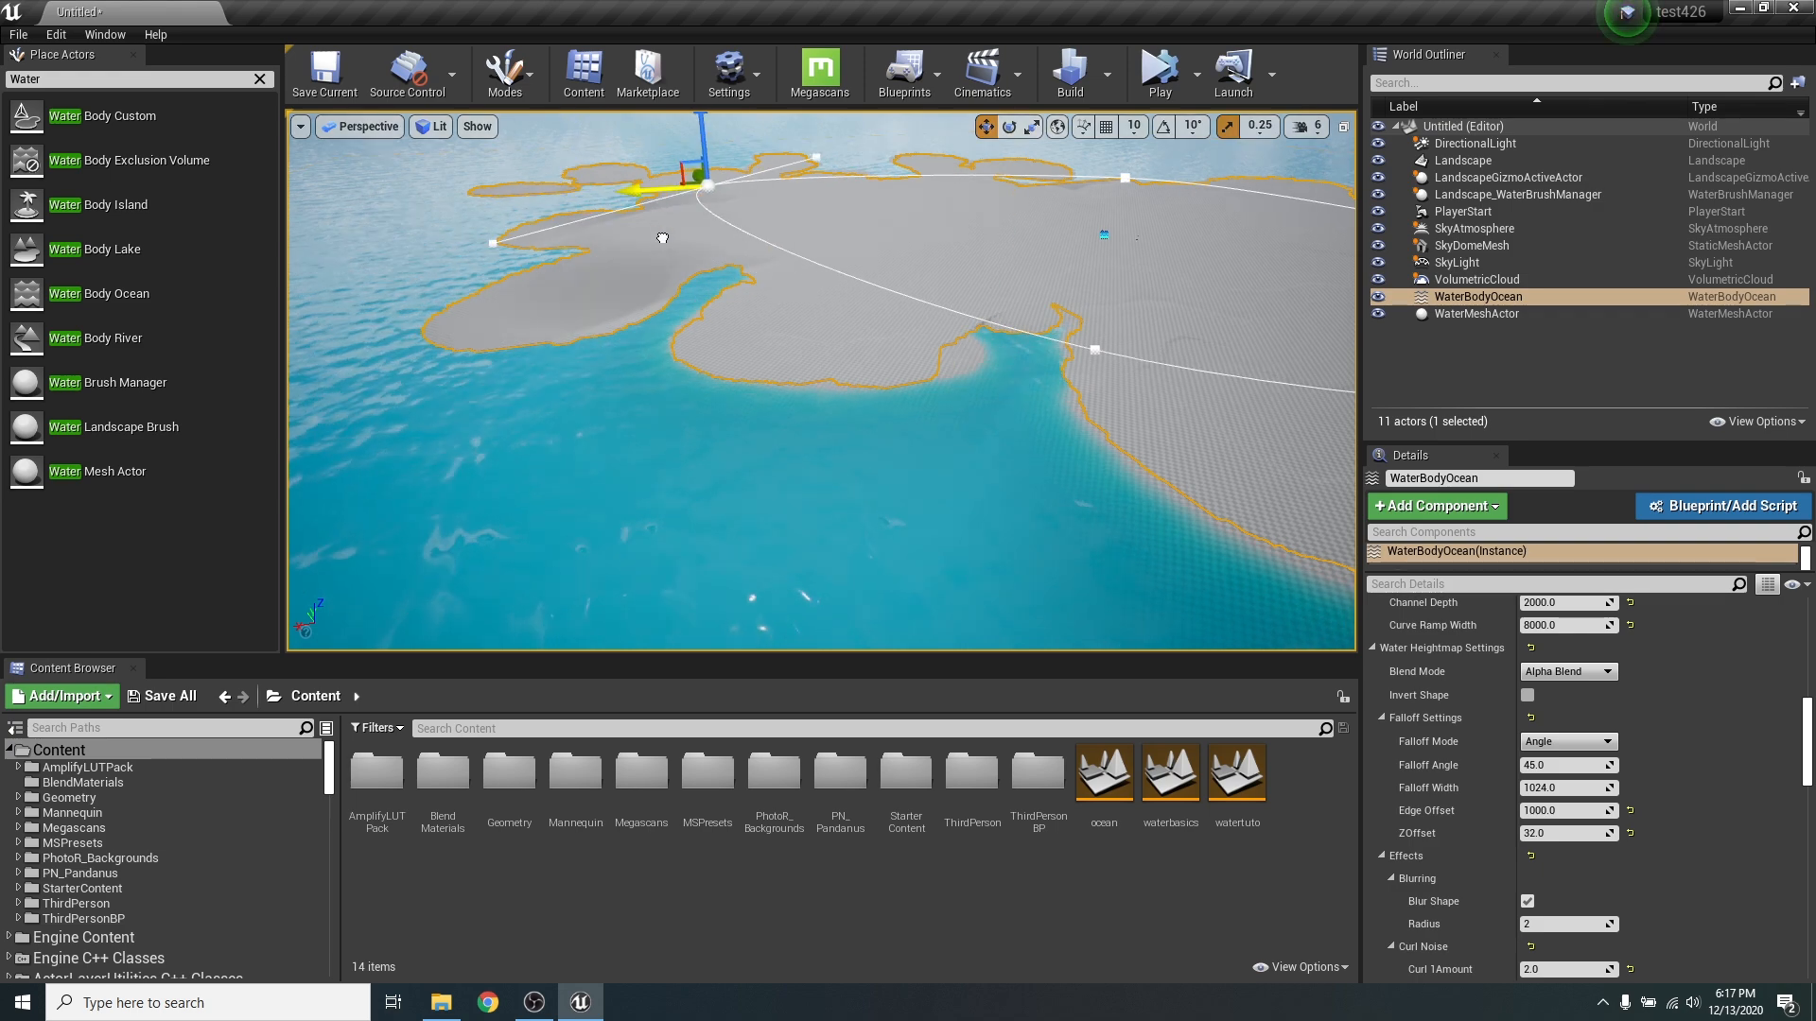
{"action": "key", "text": "a"}
{"action": "right_click_drag", "start_coordinate": [661, 236], "coordinate": [718, 265]}
{"action": "key", "text": "s"}
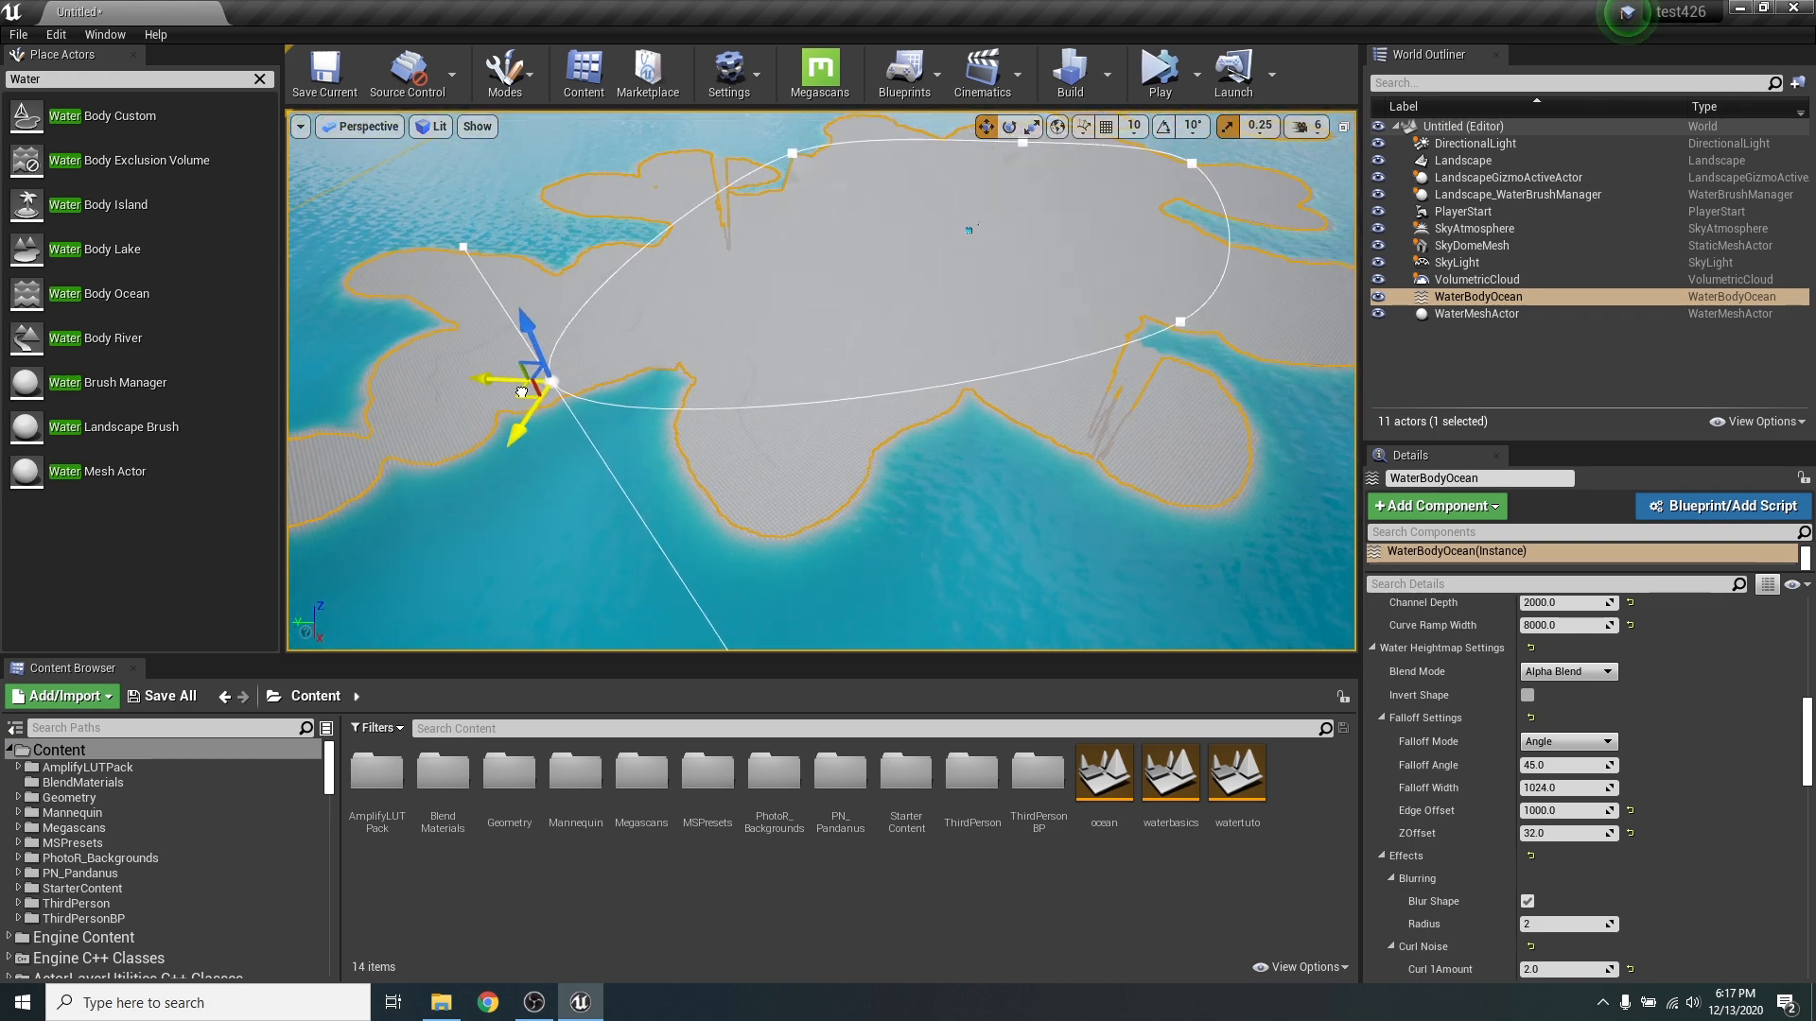
{"action": "left_click_drag", "start_coordinate": [521, 392], "coordinate": [659, 444]}
{"action": "right_click_drag", "start_coordinate": [659, 443], "coordinate": [733, 445]}
{"action": "key", "text": "d"}
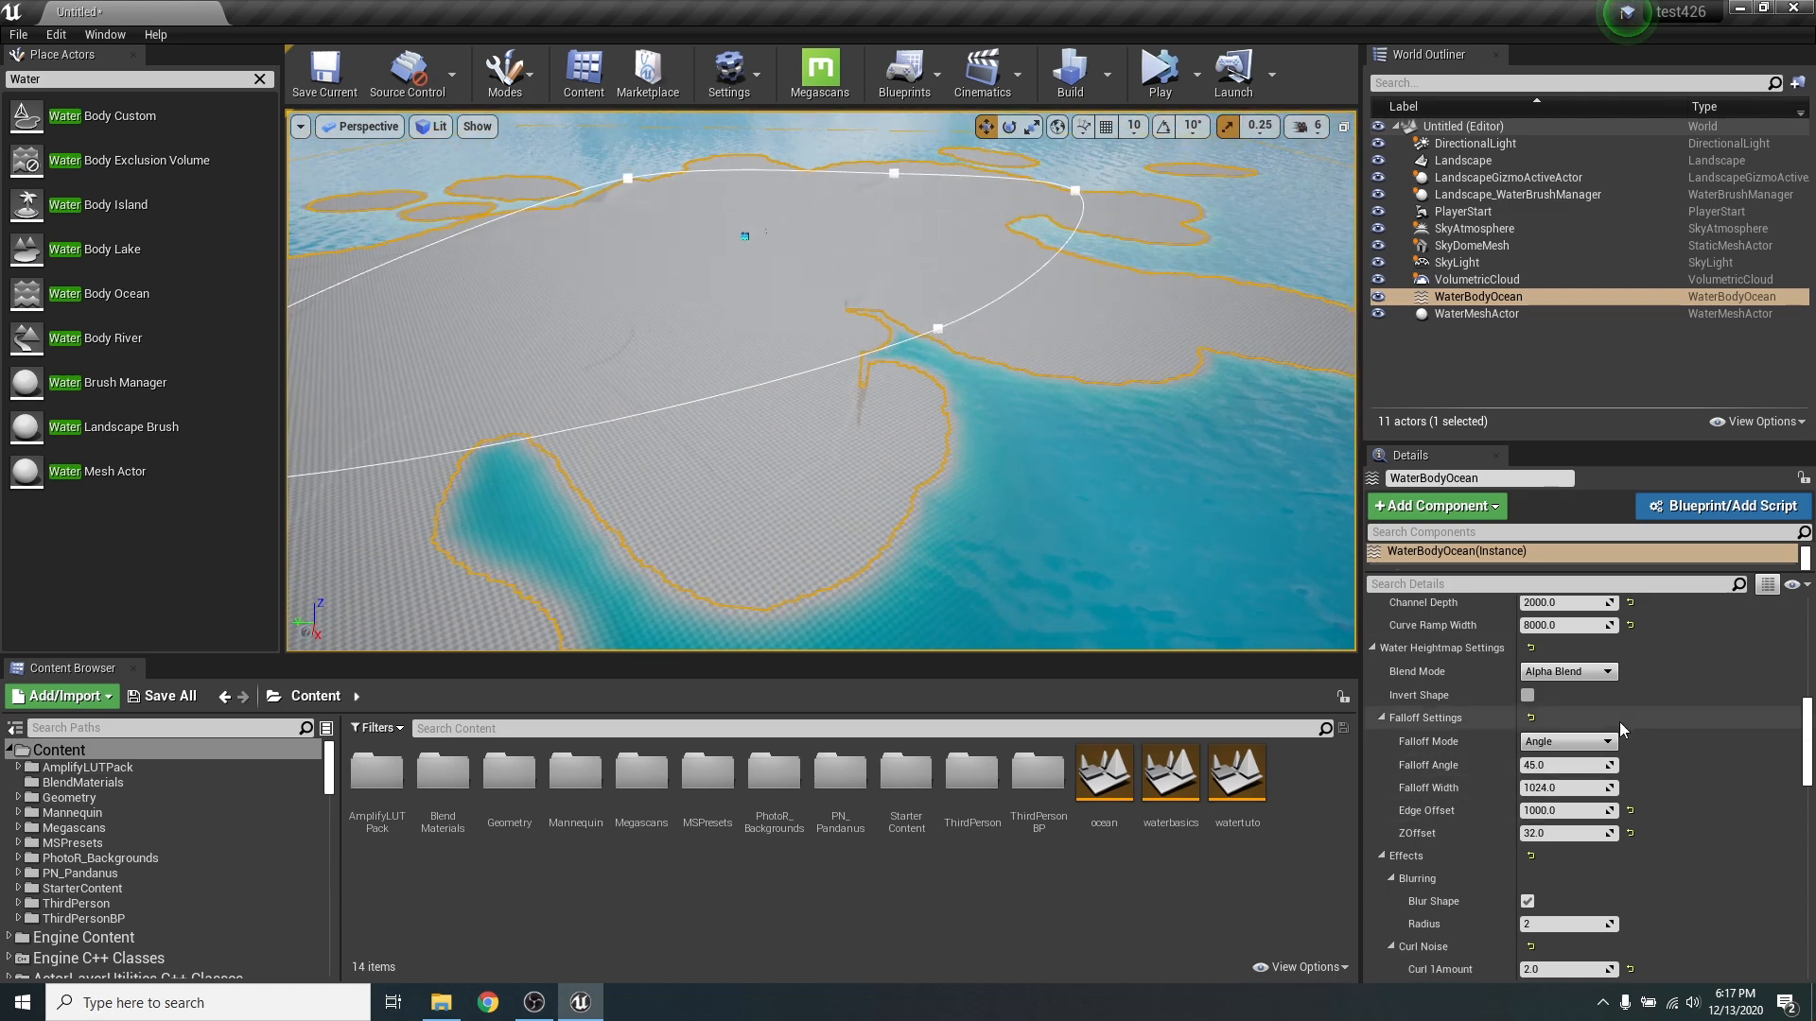
- Set the ocean's Displacement Height to 5 and look over its effect on the island terrain
{"action": "right_click_drag", "start_coordinate": [1065, 336], "coordinate": [1014, 358]}
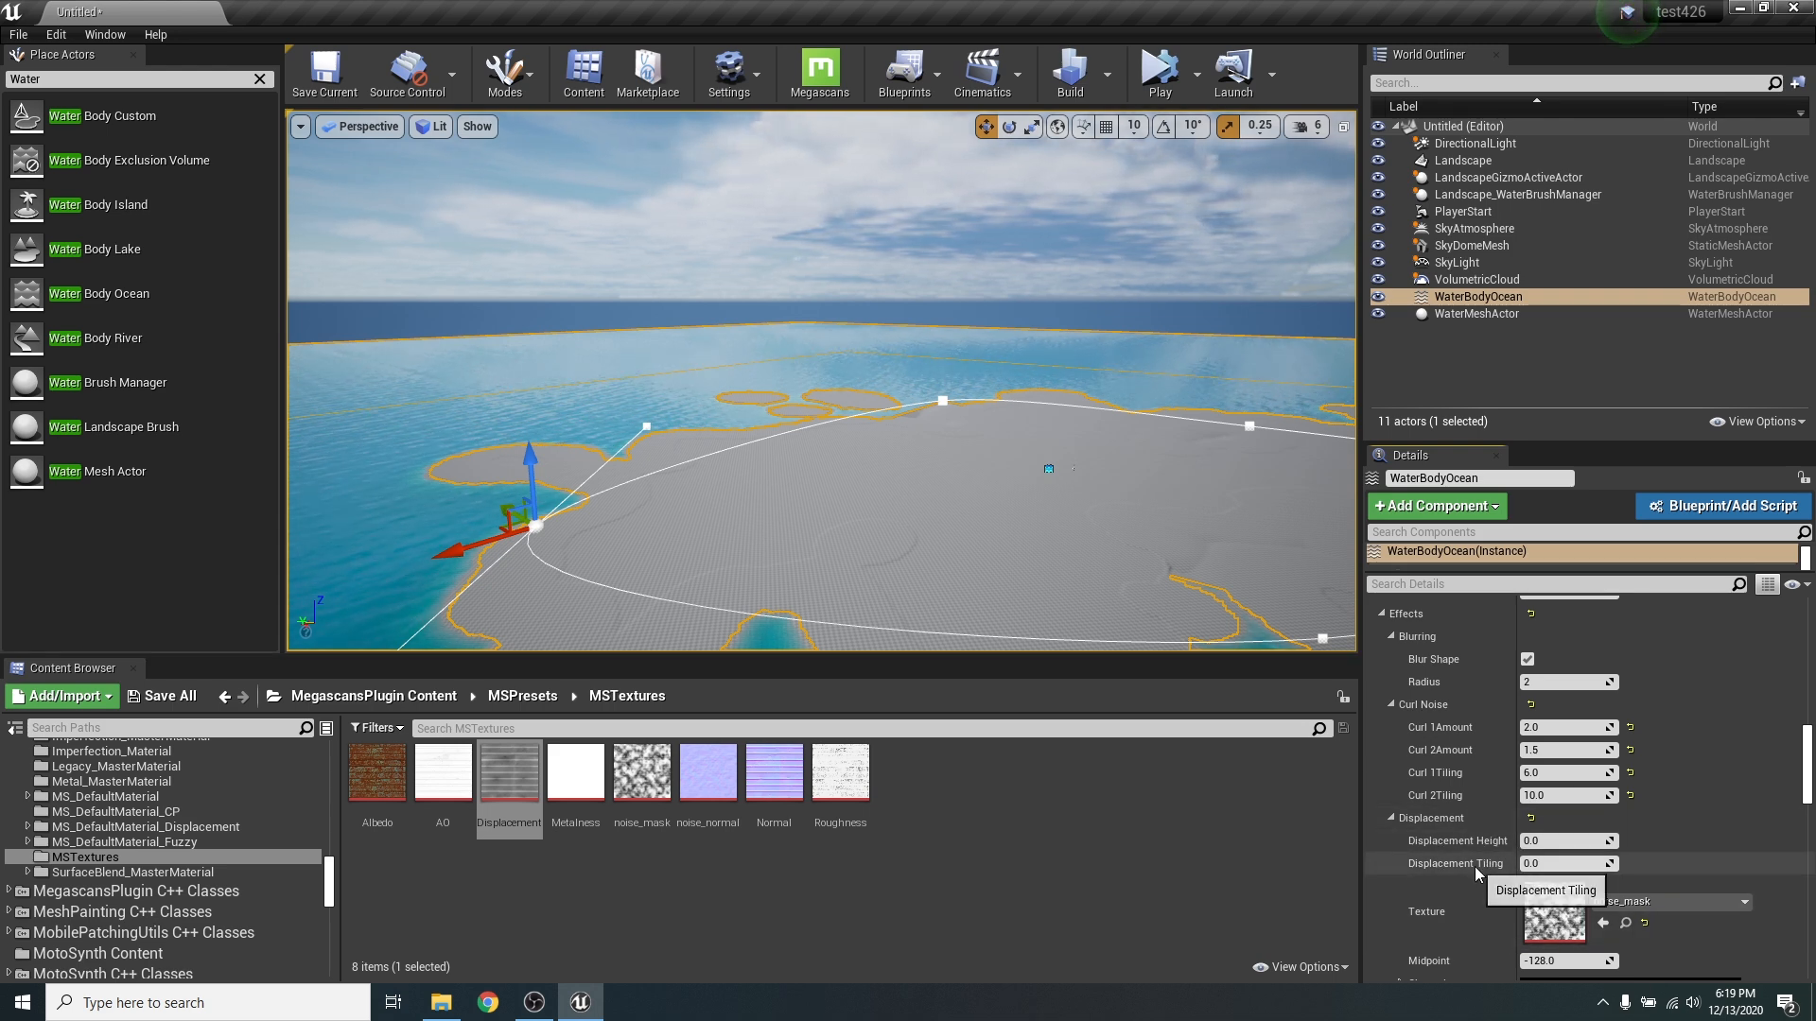
{"action": "right_click_drag", "start_coordinate": [744, 350], "coordinate": [856, 491]}
{"action": "key", "text": "w"}
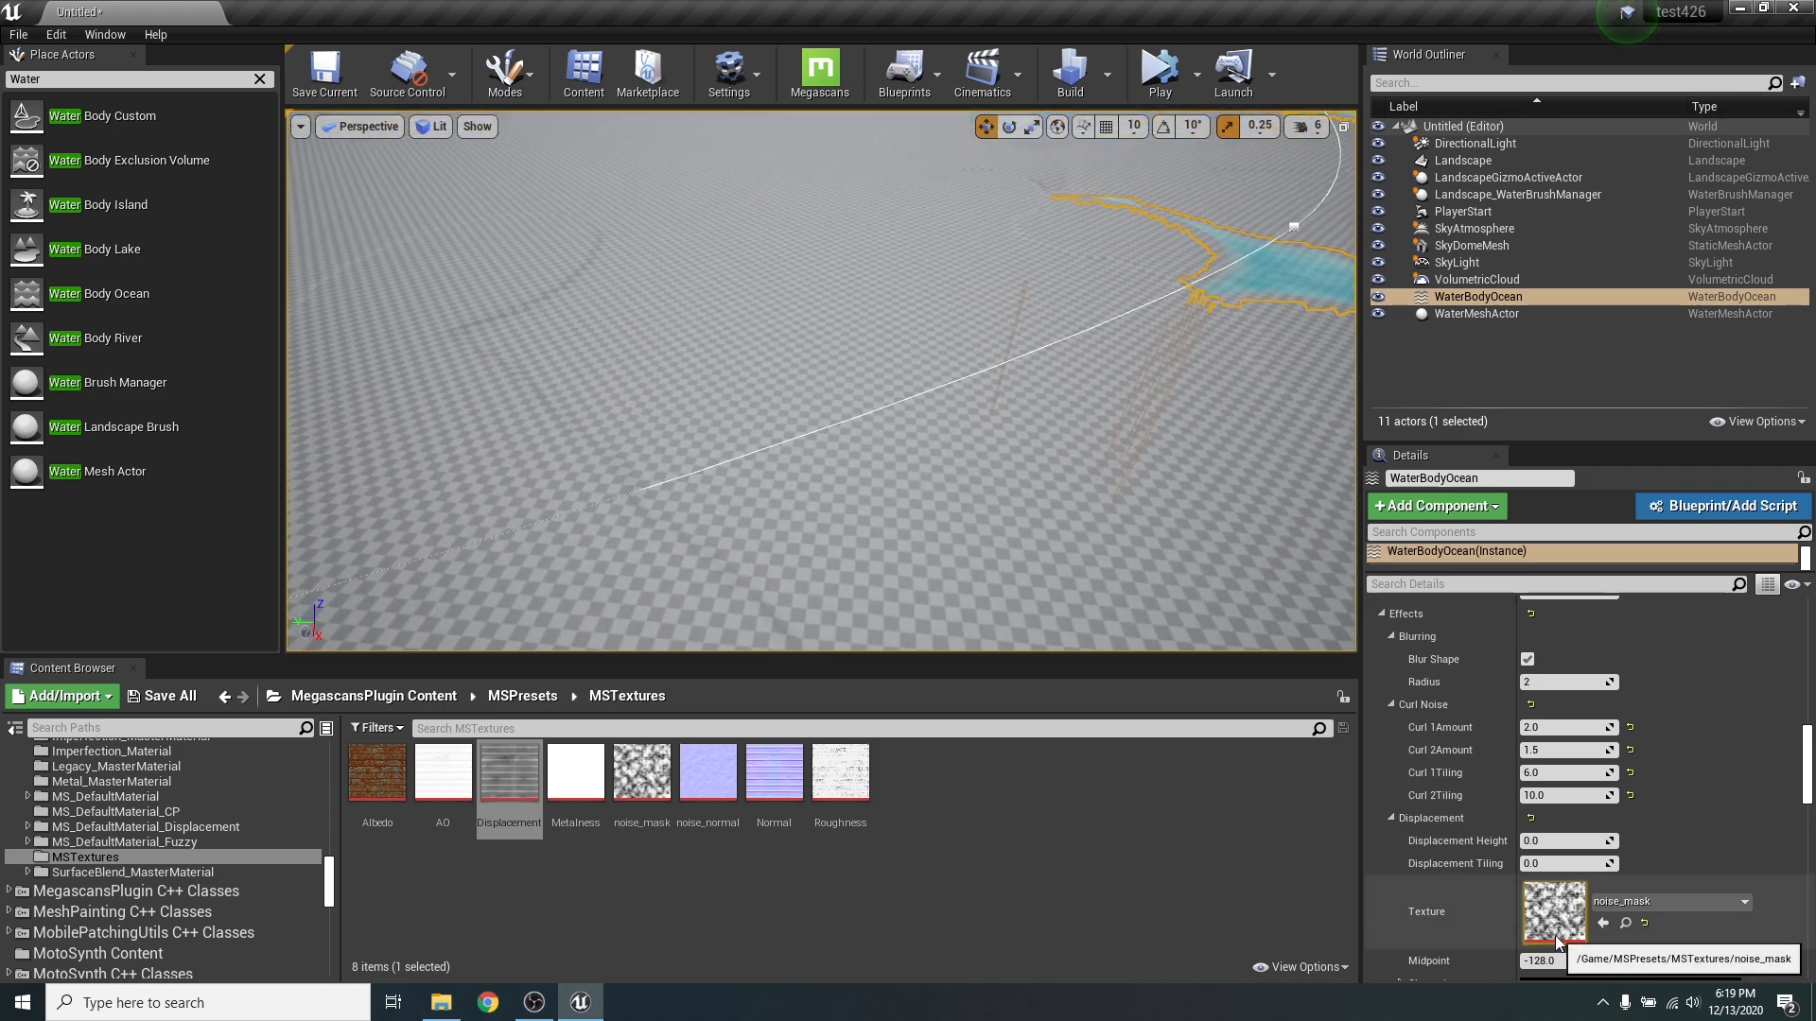
{"action": "right_click_drag", "start_coordinate": [807, 369], "coordinate": [806, 326]}
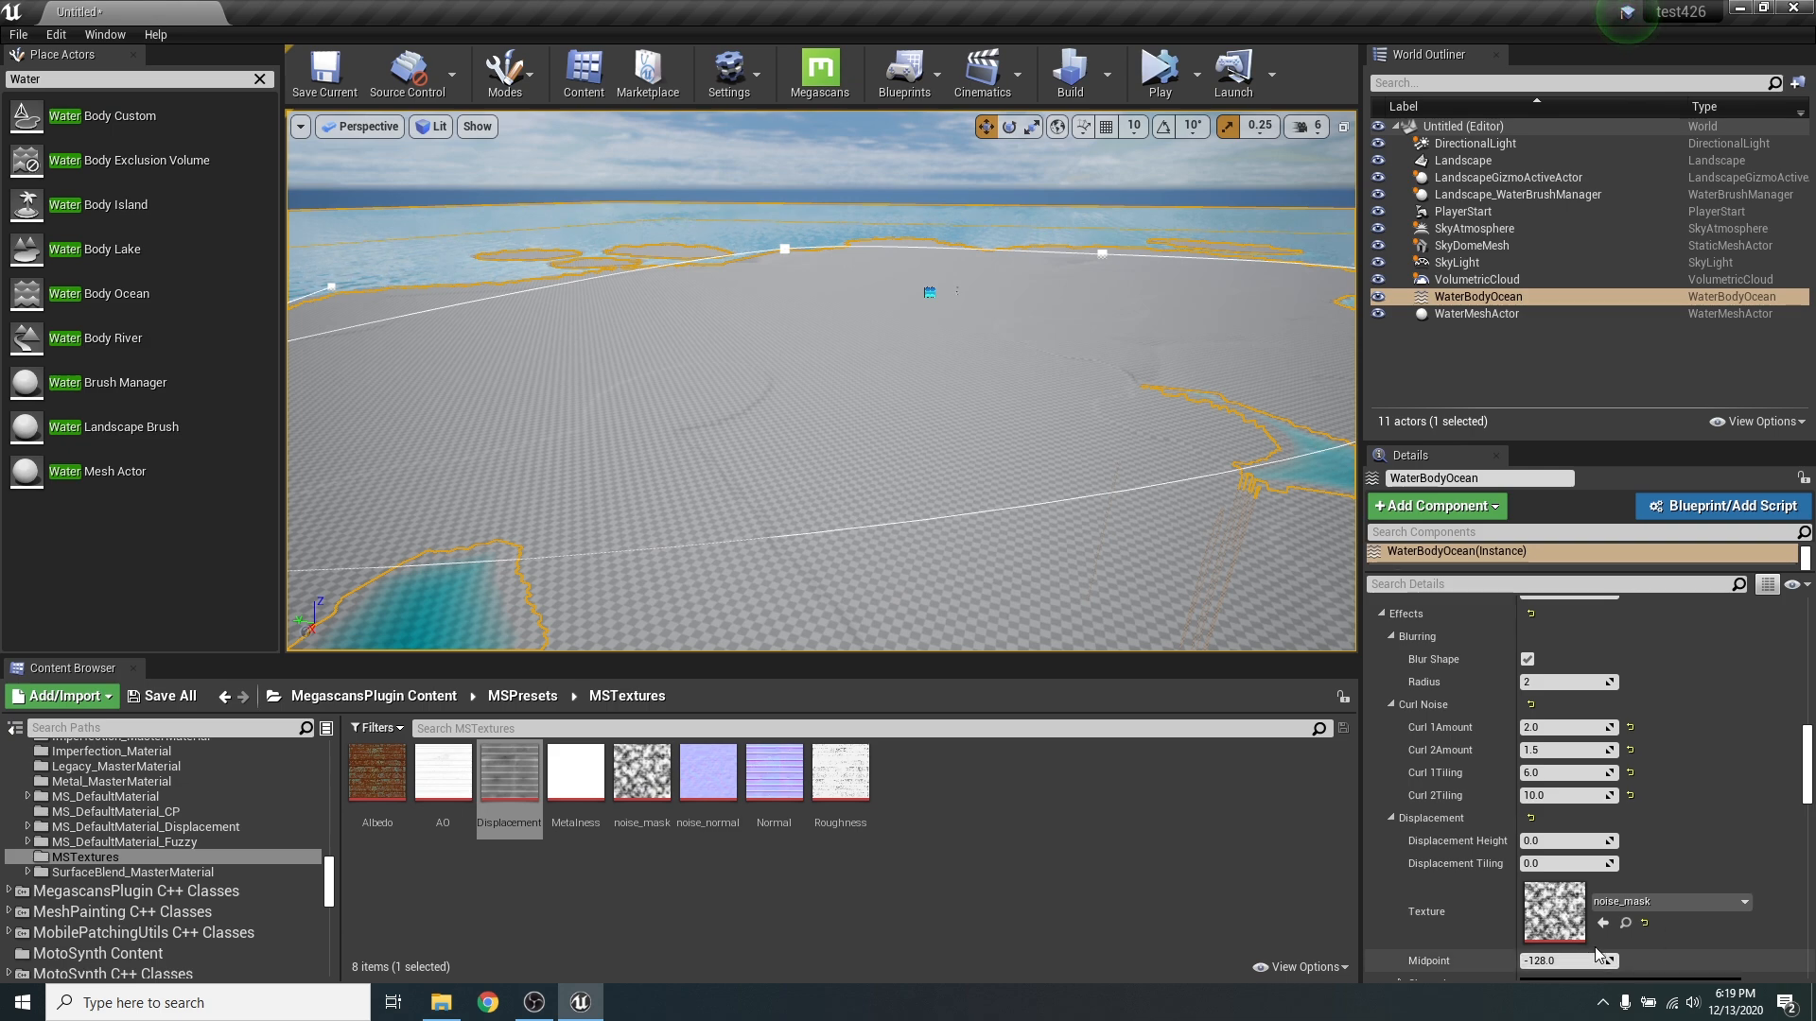
{"action": "right_click_drag", "start_coordinate": [1002, 425], "coordinate": [1025, 502]}
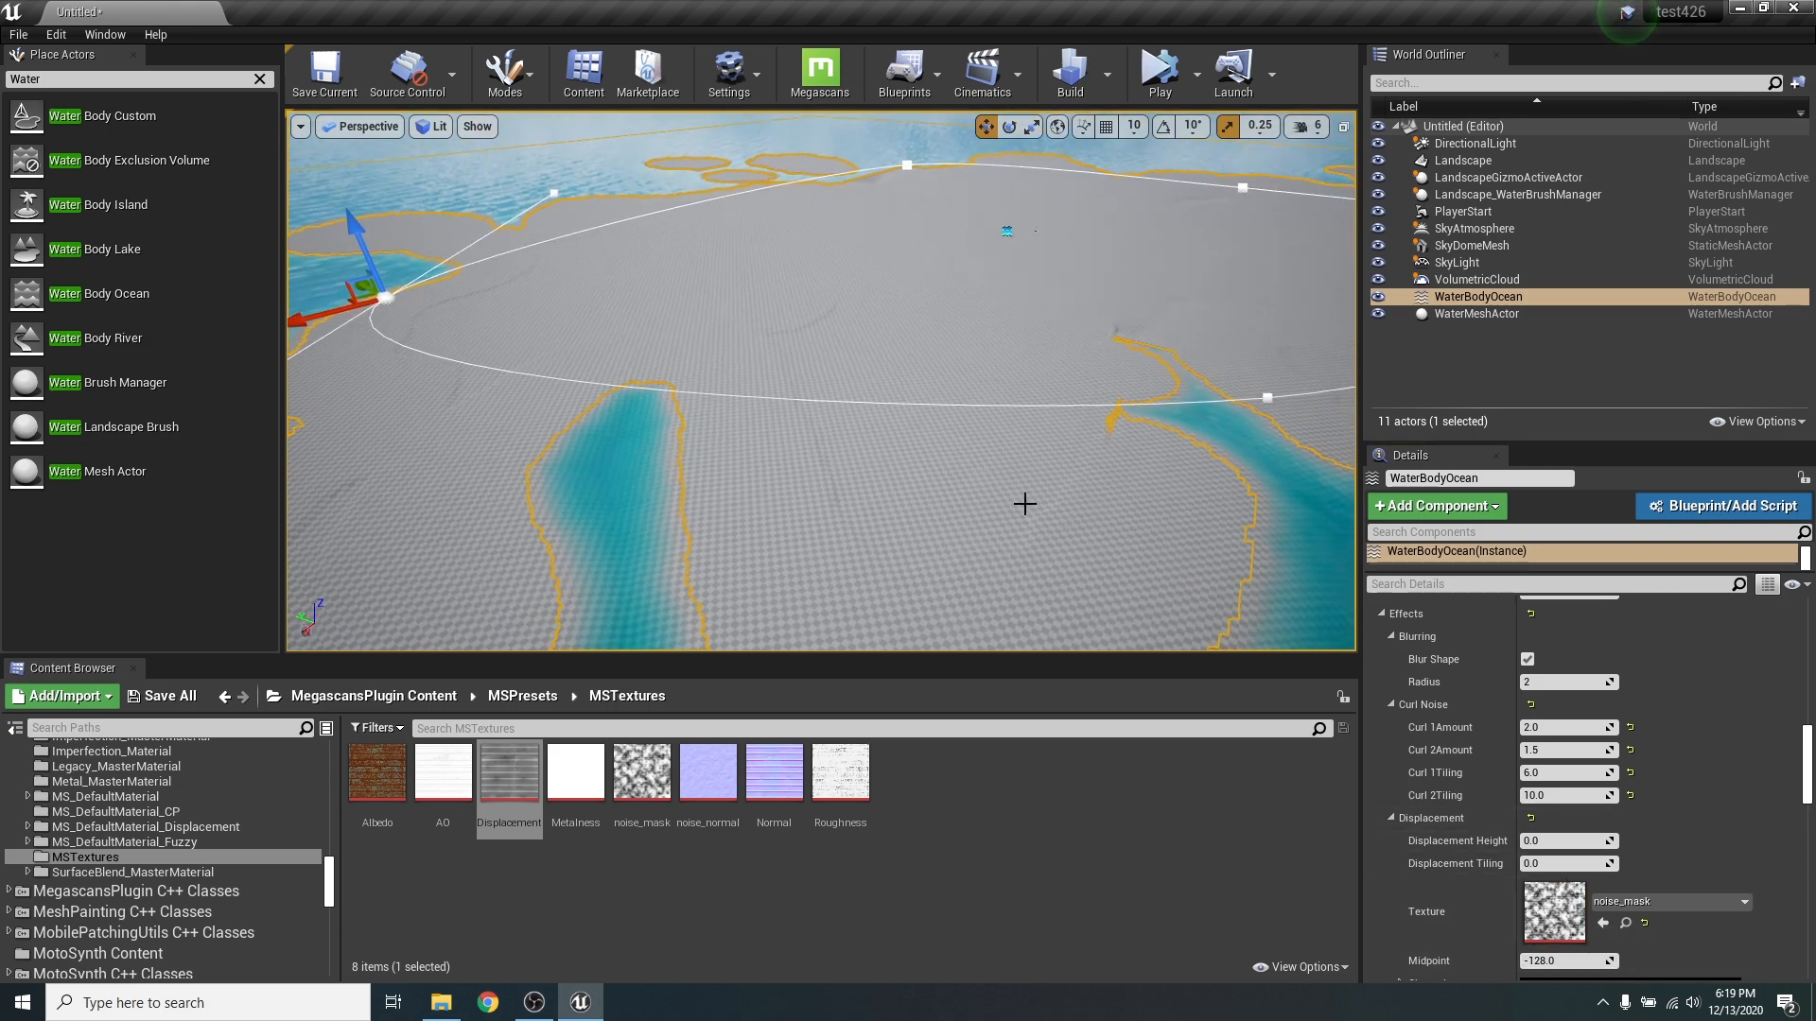
{"action": "left_click", "coordinate": [1557, 841]}
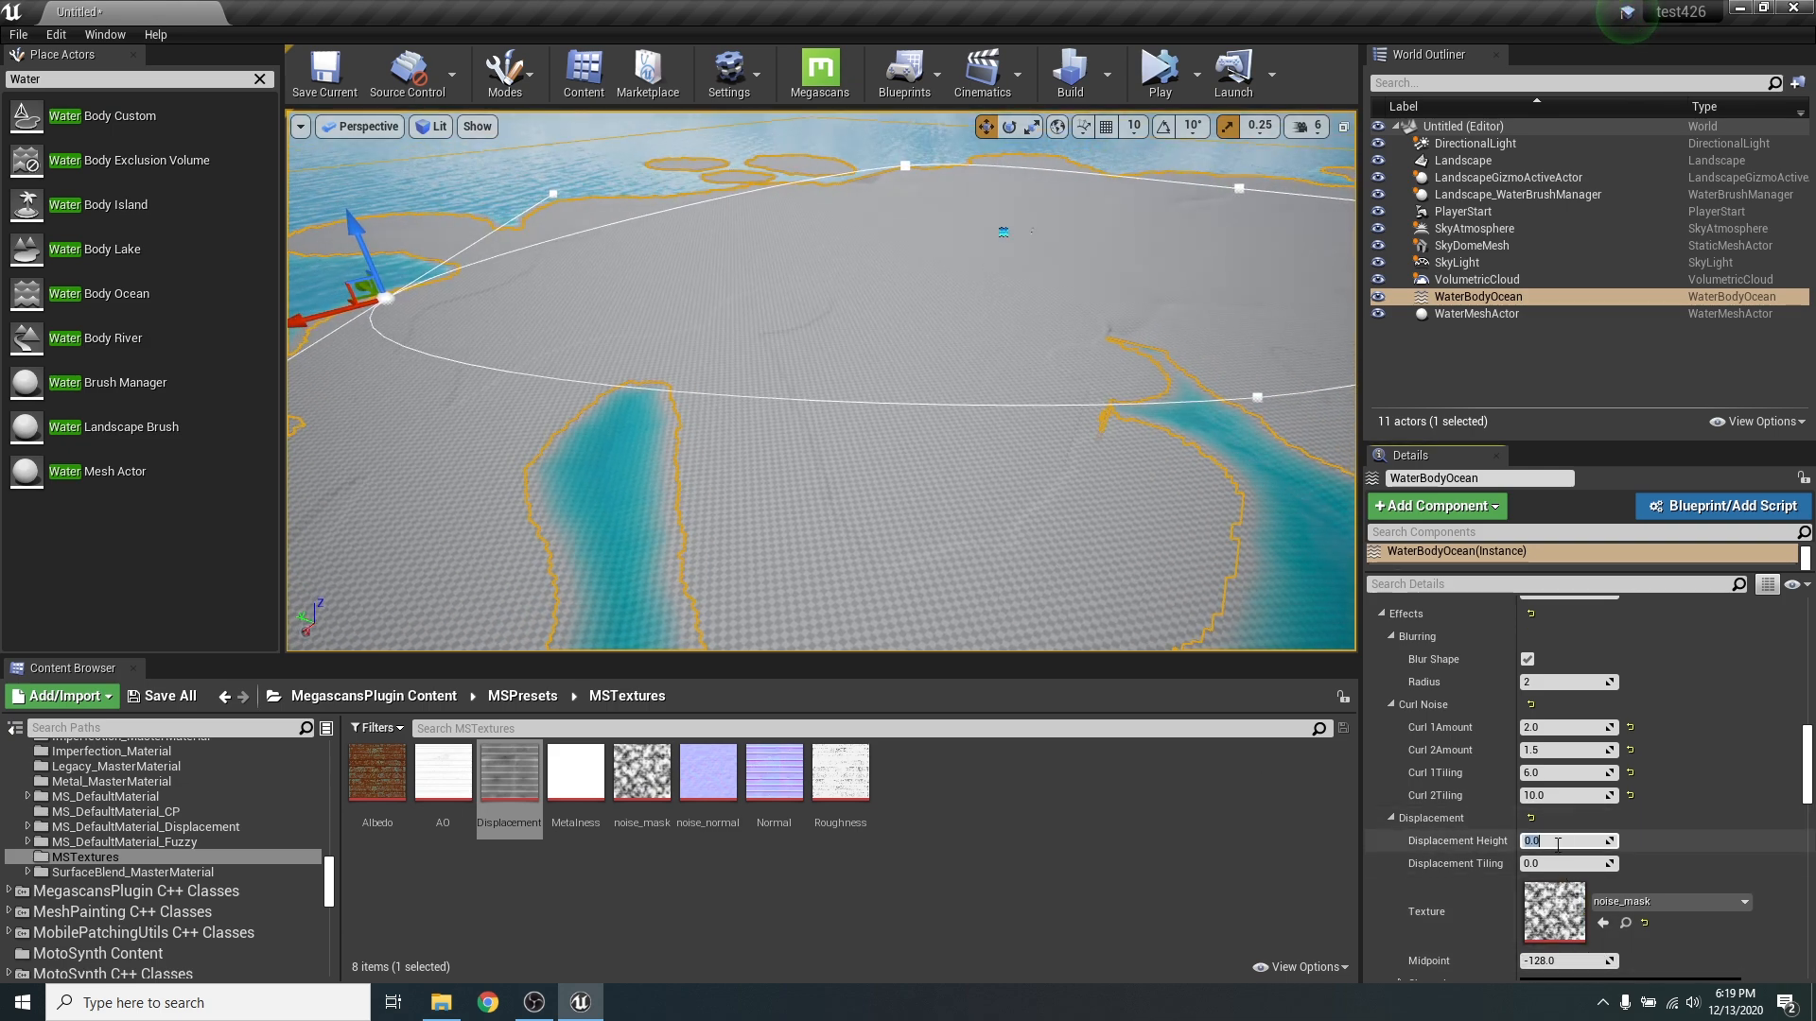
{"action": "type", "text": "5"}
{"action": "key", "text": "Return"}
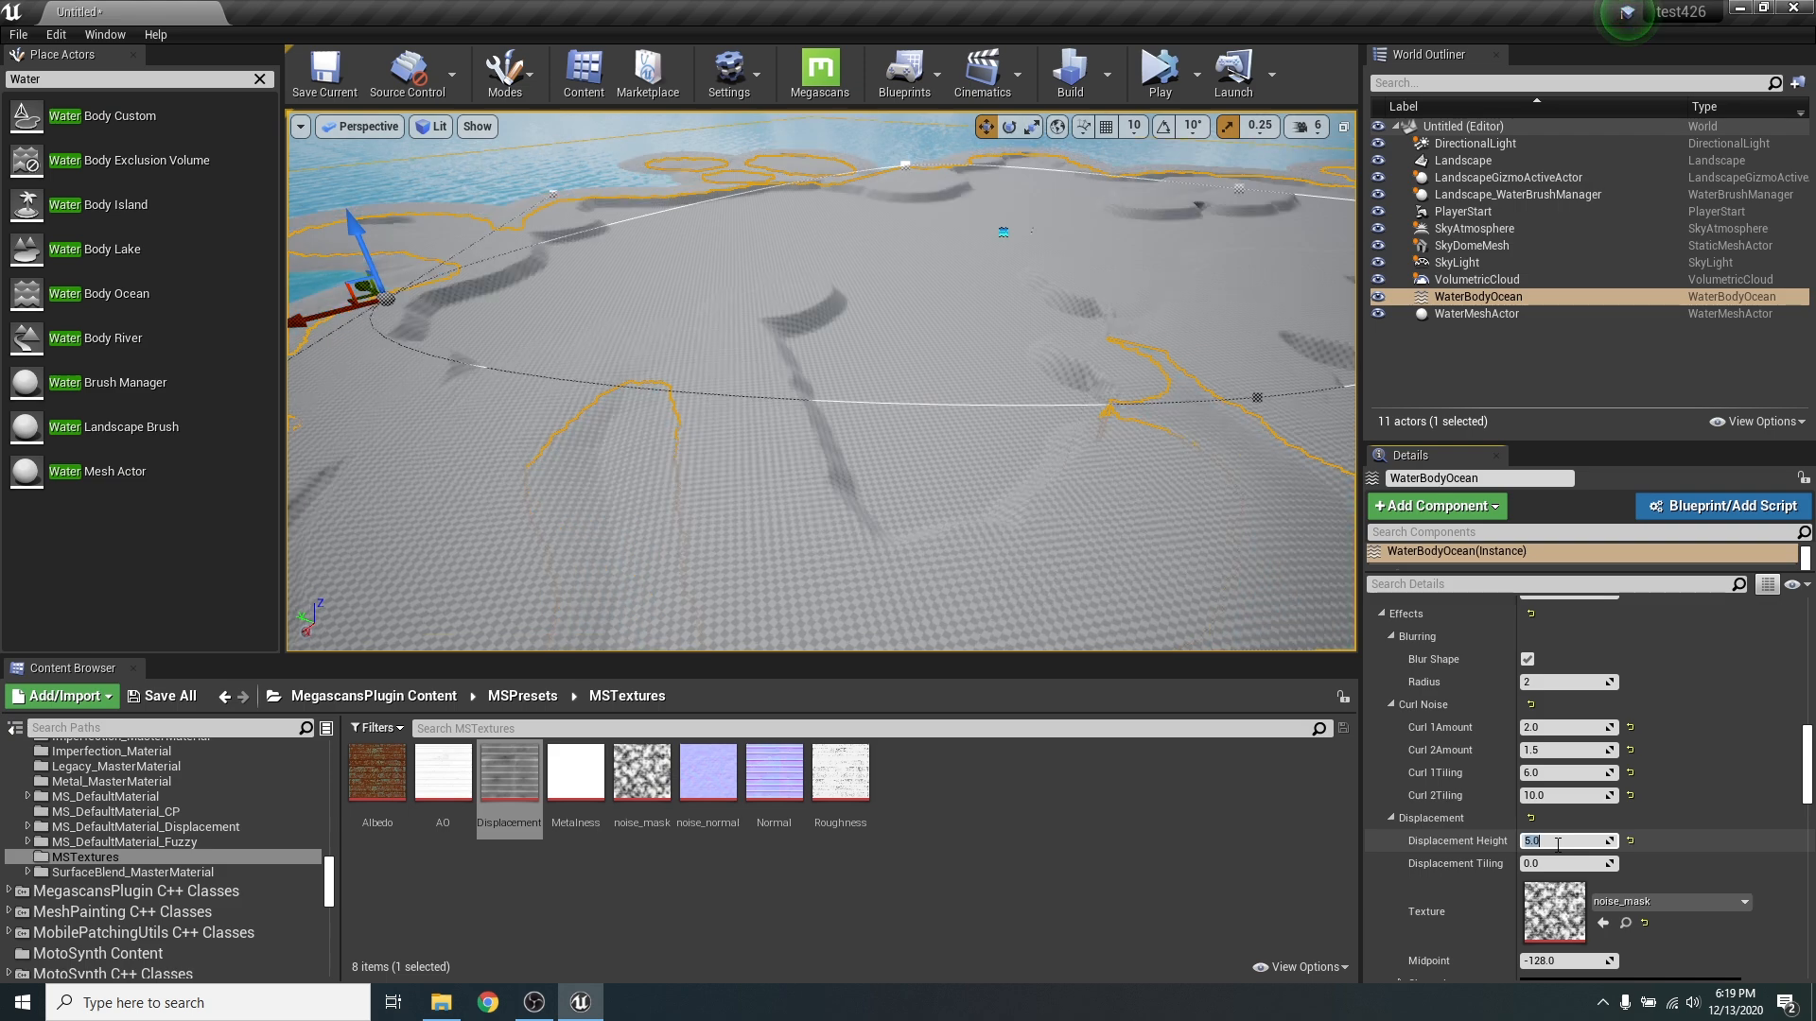
{"action": "right_click_drag", "start_coordinate": [1010, 266], "coordinate": [1044, 285]}
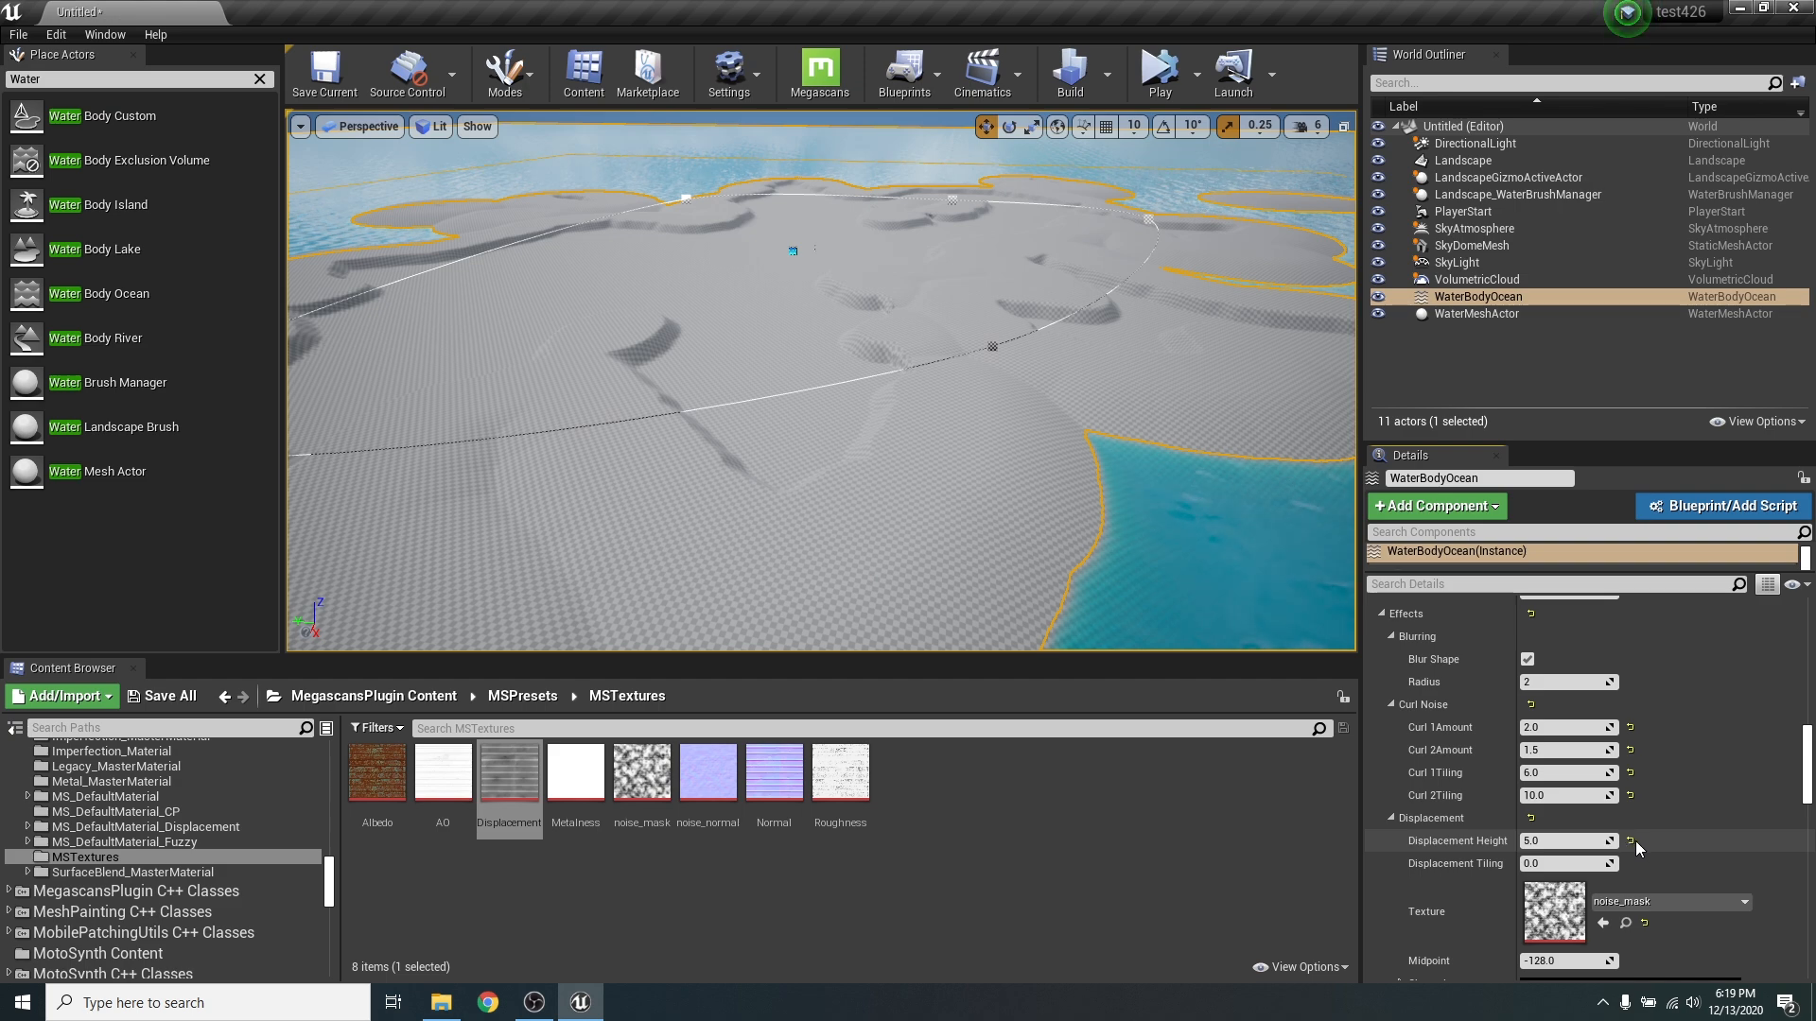
- Reset the ocean's Displacement Height to its default and clear the noise_mask displacement texture
{"action": "left_click", "coordinate": [1631, 842]}
{"action": "left_click", "coordinate": [1644, 923]}
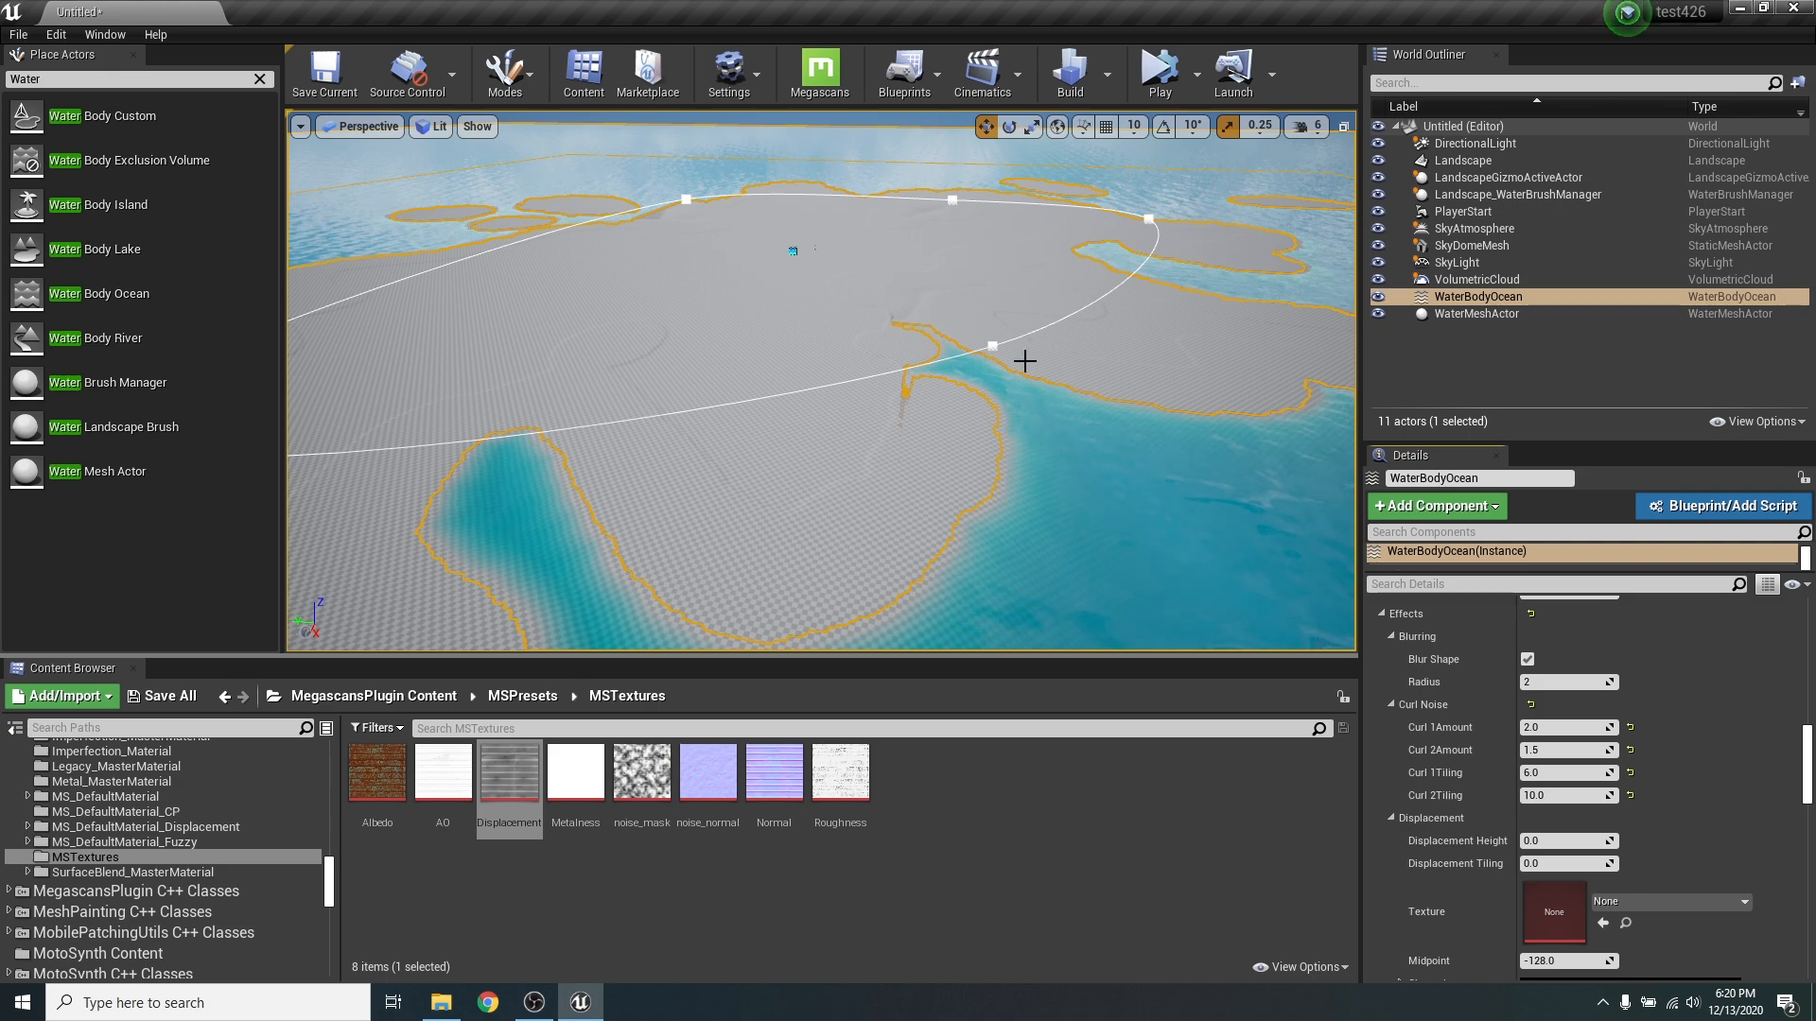
- Set the ocean's Falloff Mode to Width and inspect the island's shoreline from several angles
{"action": "key", "text": "w"}
{"action": "right_click_drag", "start_coordinate": [846, 465], "coordinate": [983, 506]}
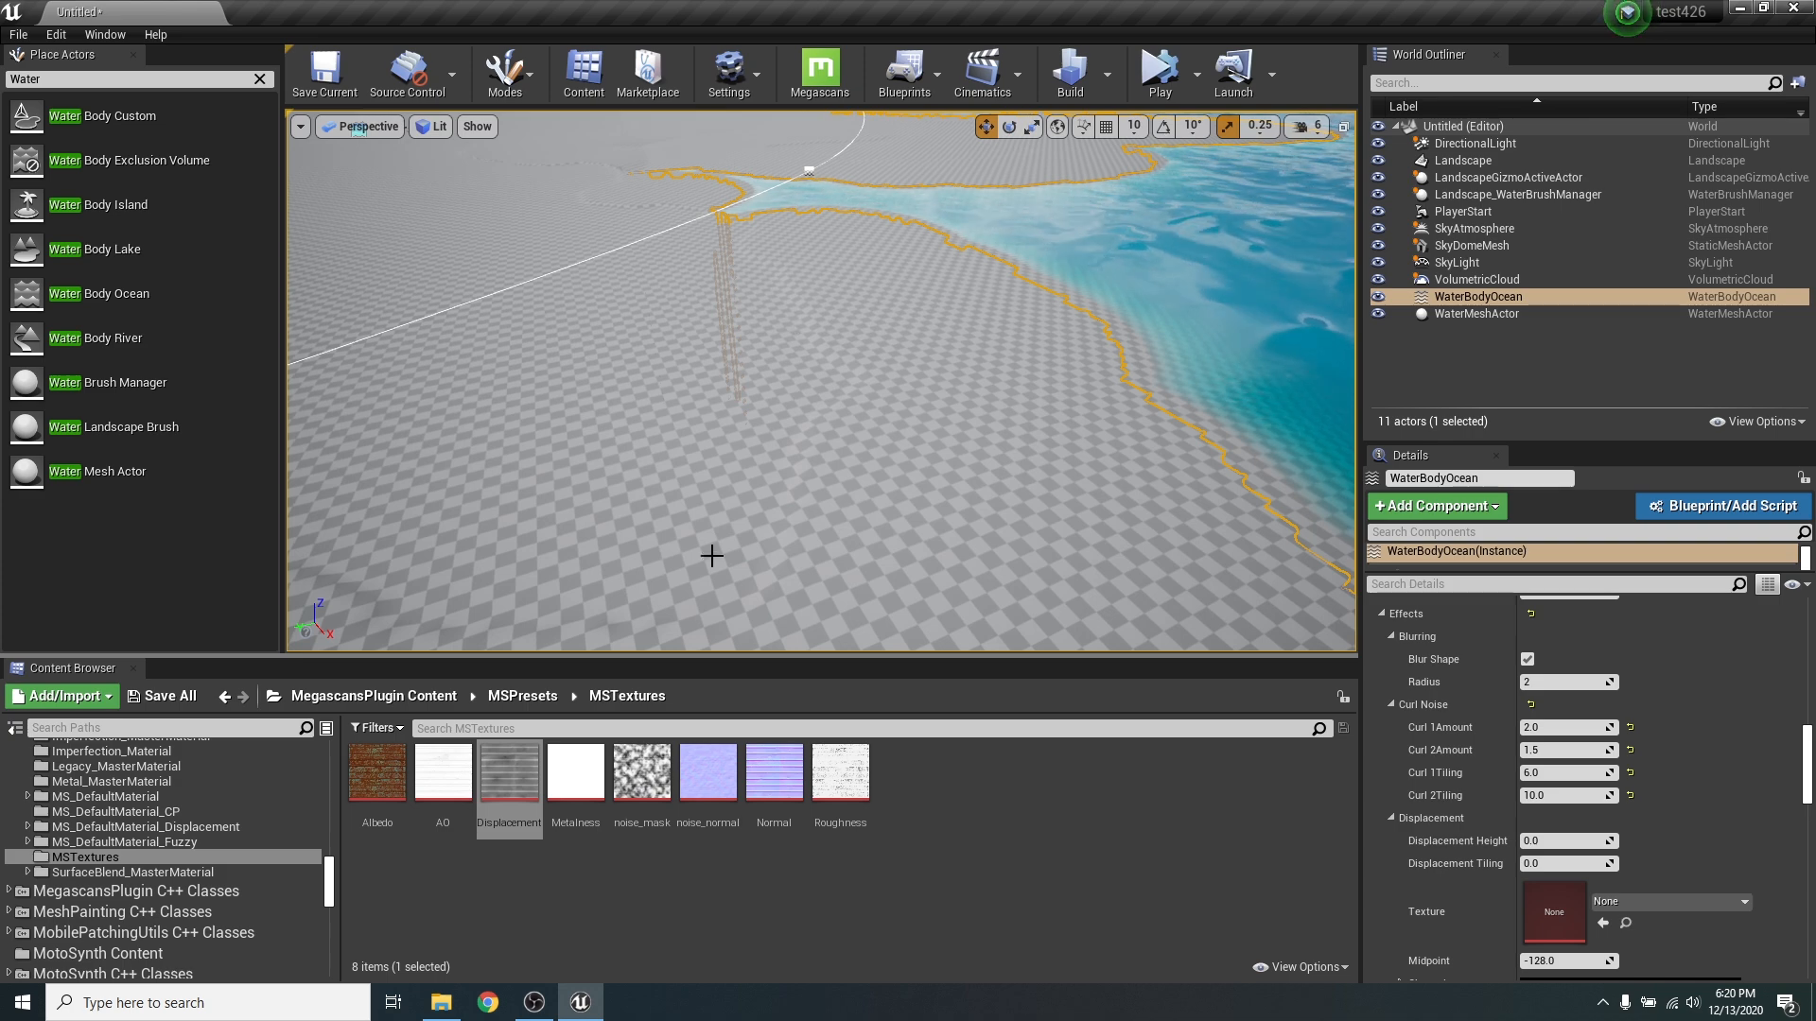
{"action": "right_click_drag", "start_coordinate": [710, 555], "coordinate": [997, 539]}
{"action": "key", "text": "w"}
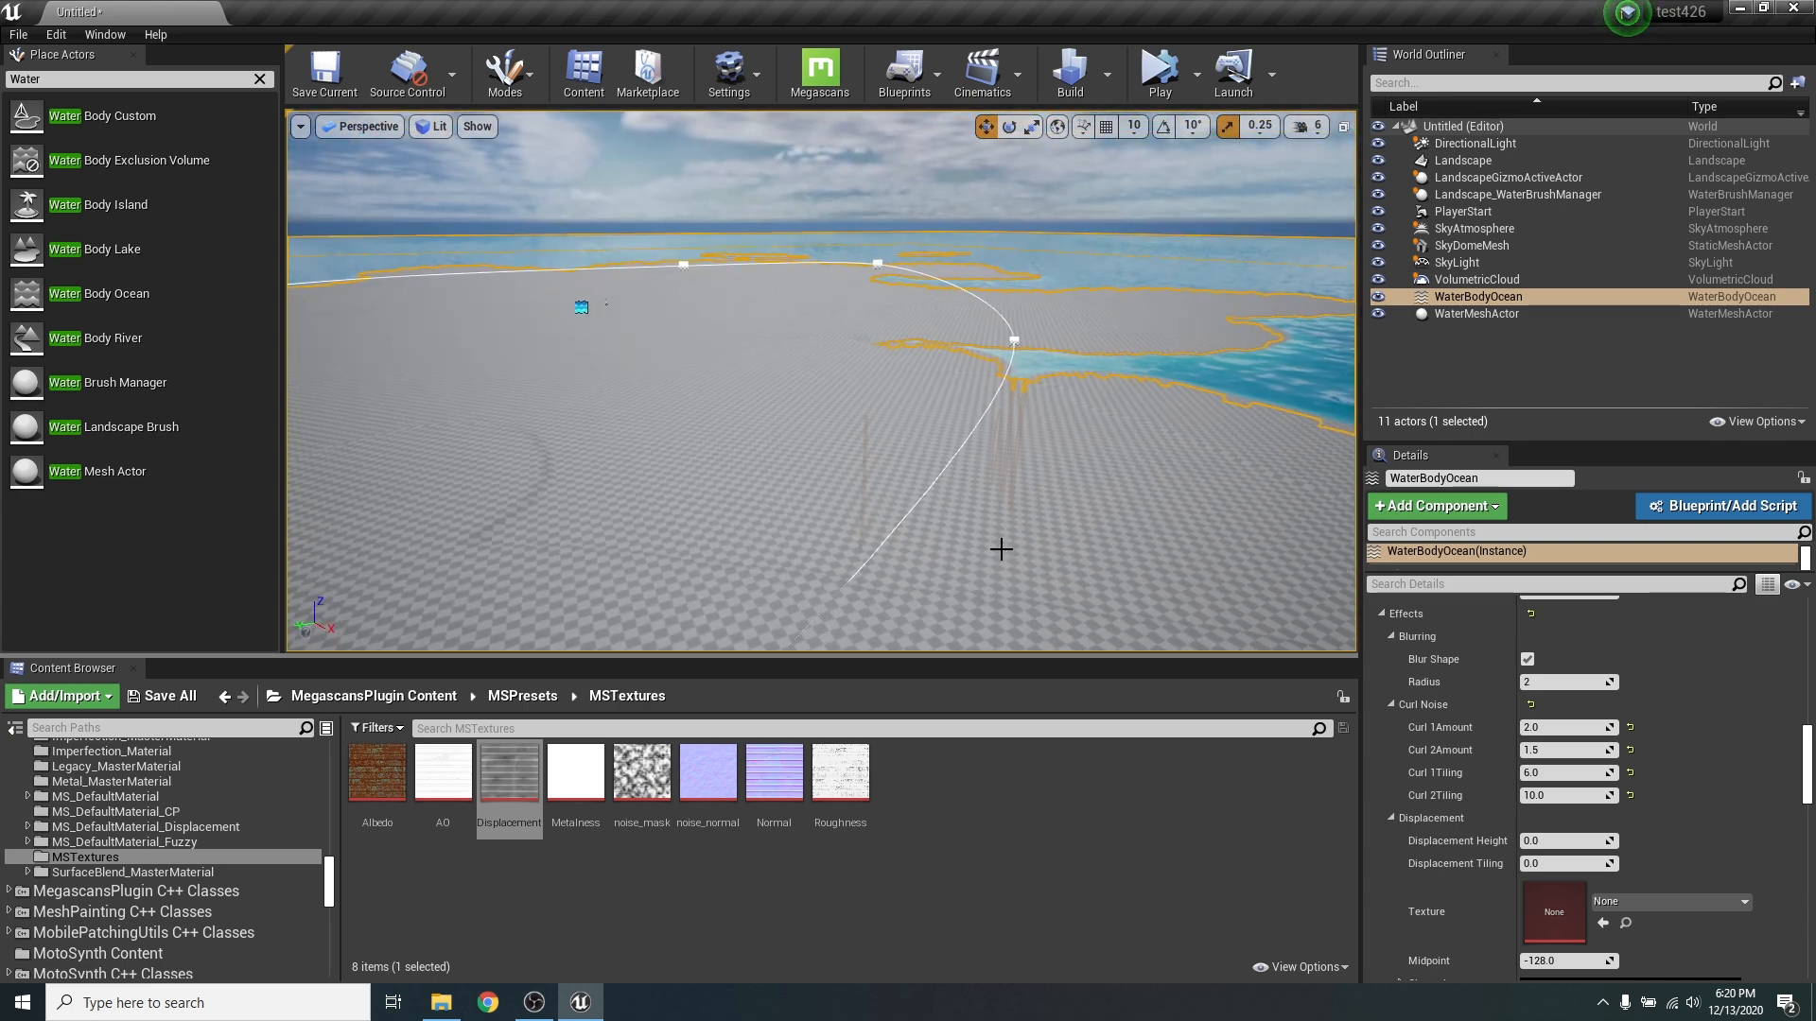
{"action": "scroll", "coordinate": [1703, 747], "scroll_direction": "up", "scroll_amount": 5}
{"action": "scroll", "coordinate": [1707, 755], "scroll_direction": "up", "scroll_amount": 2}
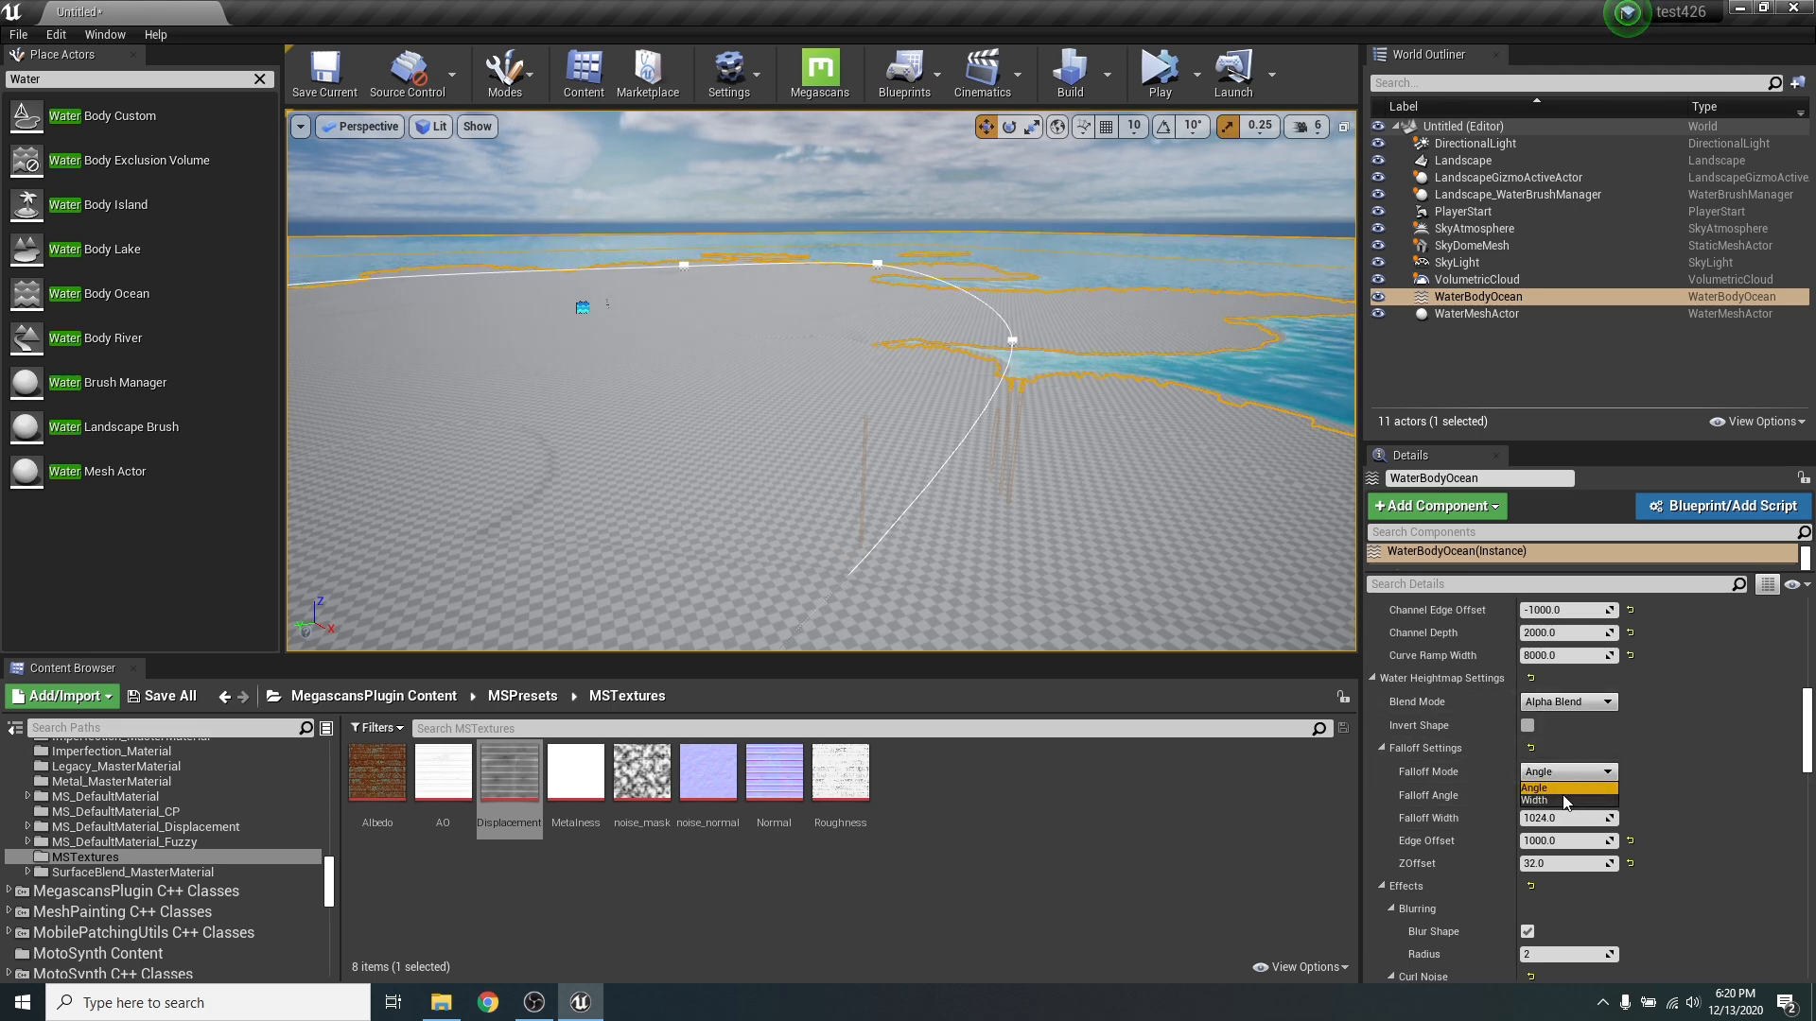
{"action": "left_click", "coordinate": [1551, 800]}
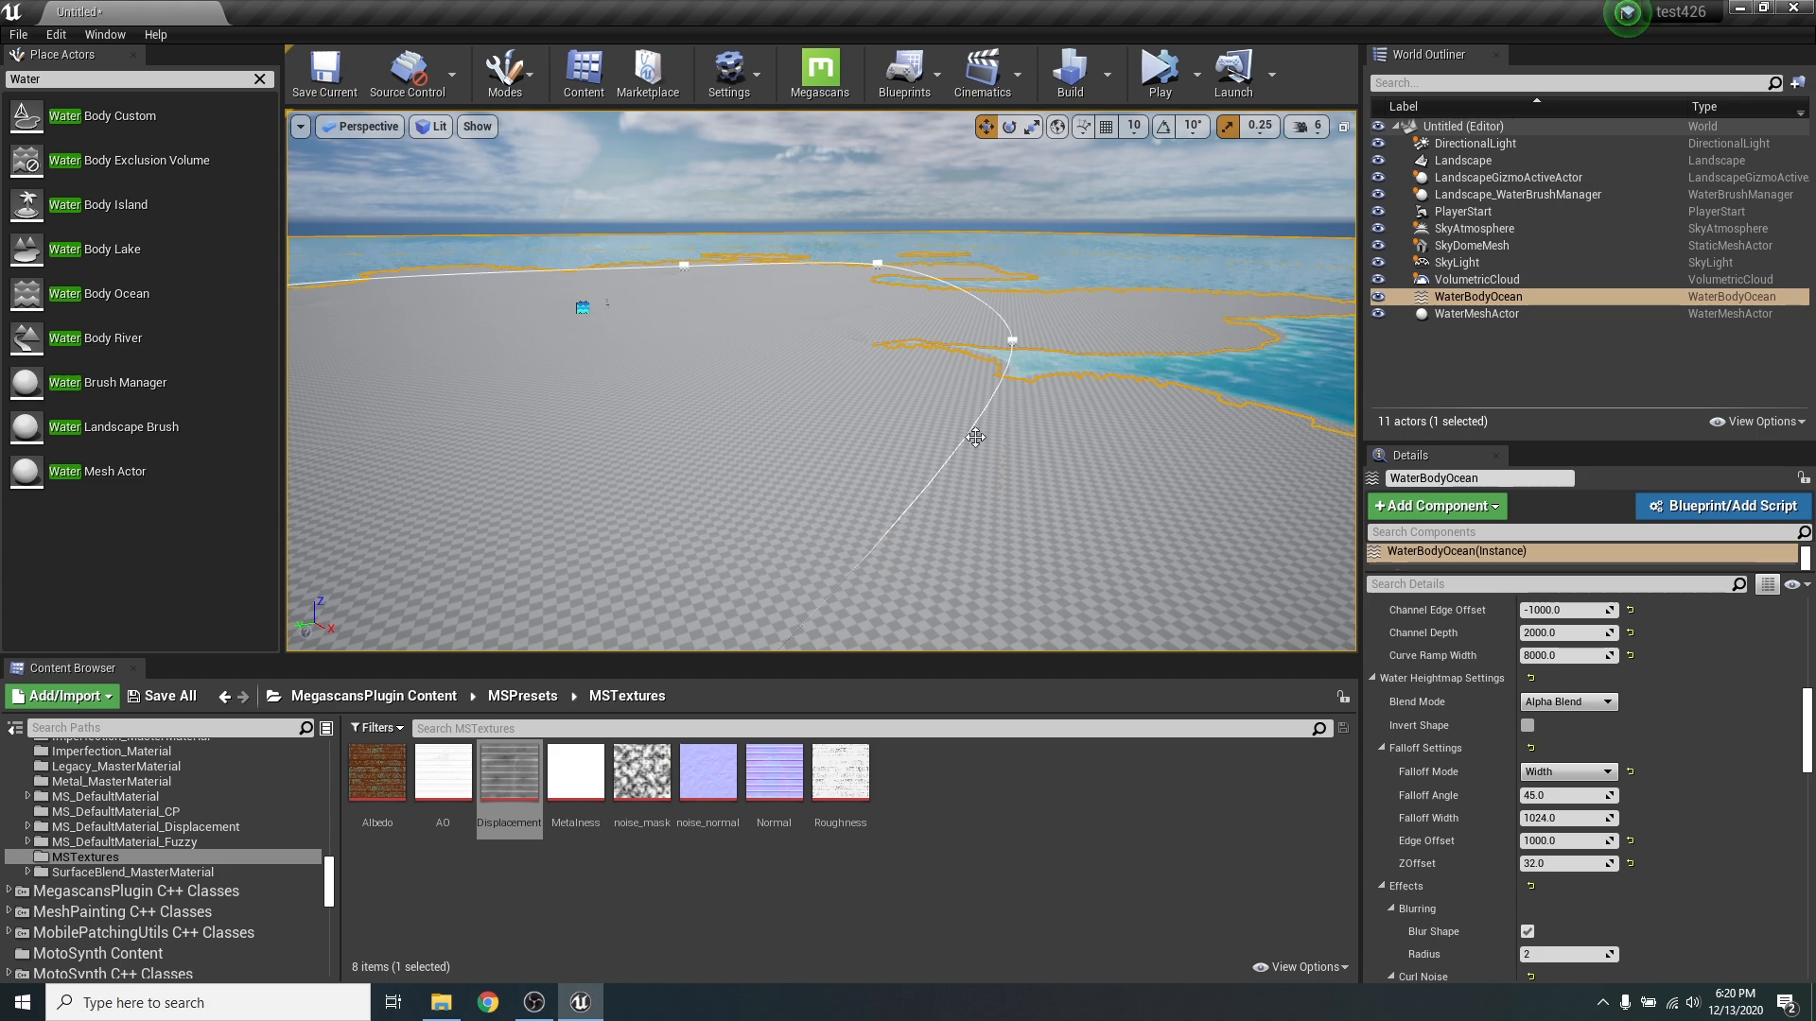
{"action": "right_click_drag", "start_coordinate": [975, 437], "coordinate": [1098, 470]}
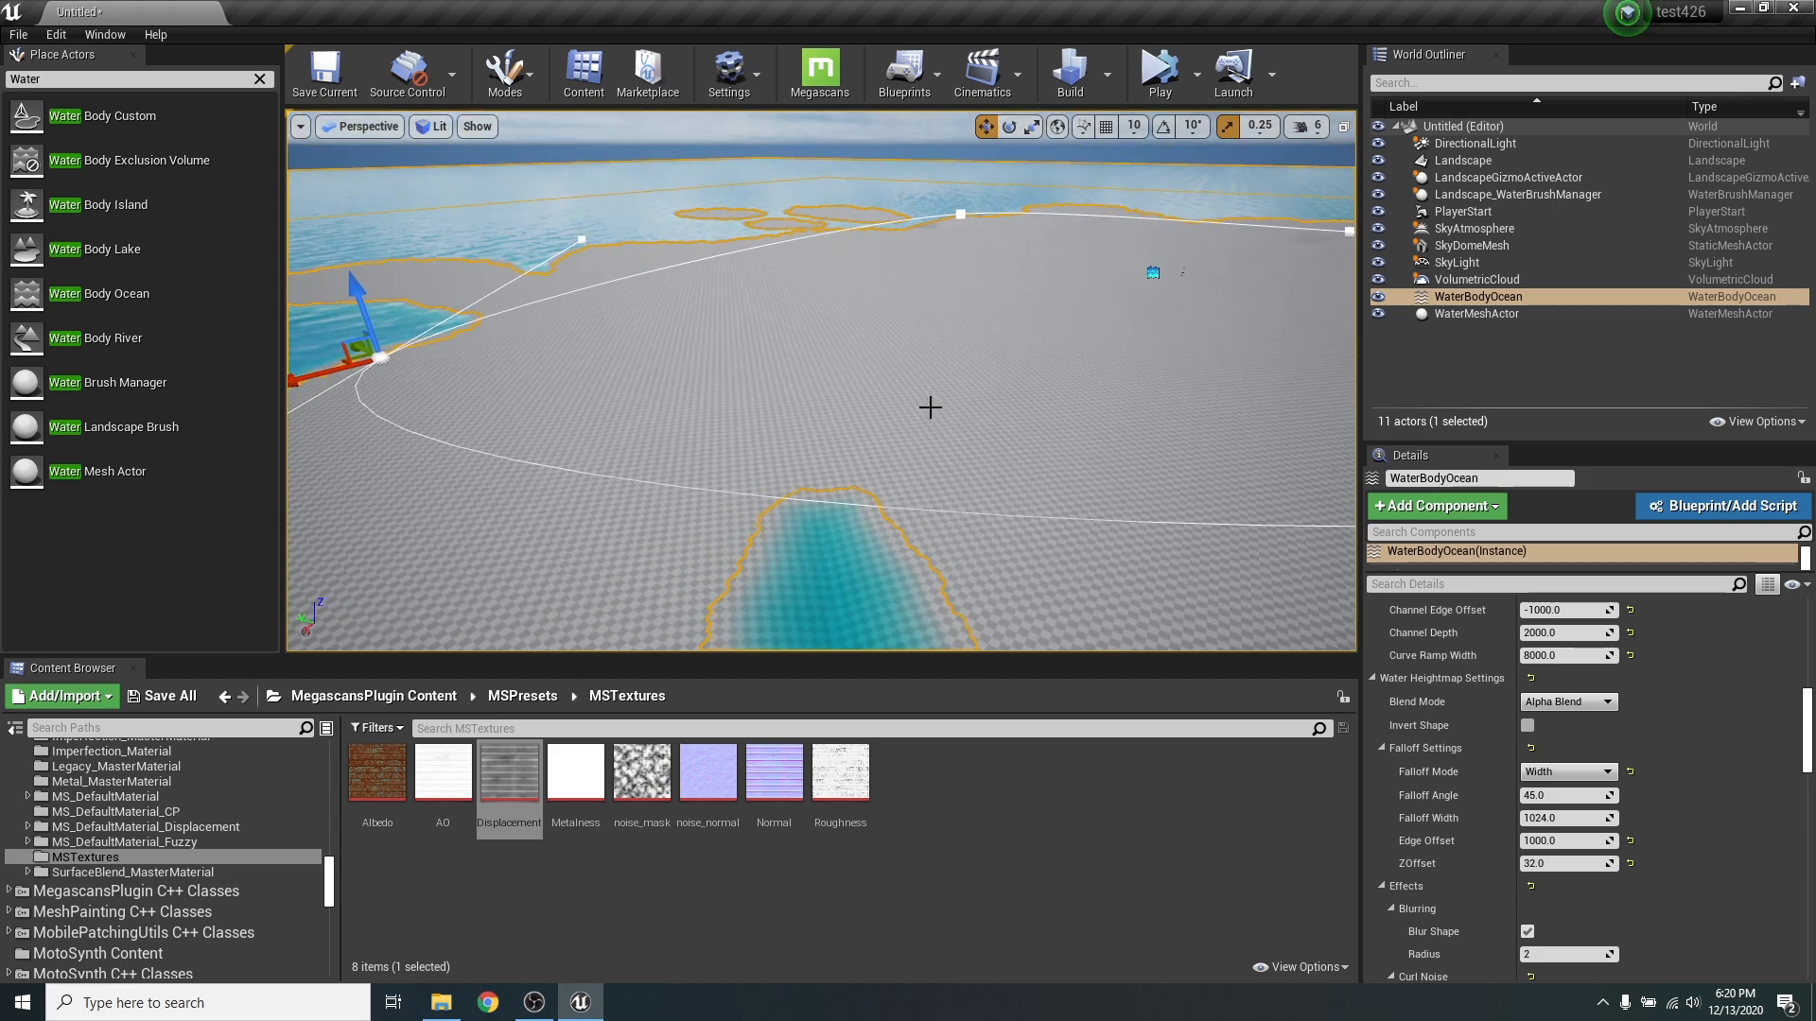
{"action": "right_click_drag", "start_coordinate": [930, 407], "coordinate": [870, 383]}
{"action": "right_click_drag", "start_coordinate": [899, 307], "coordinate": [880, 445]}
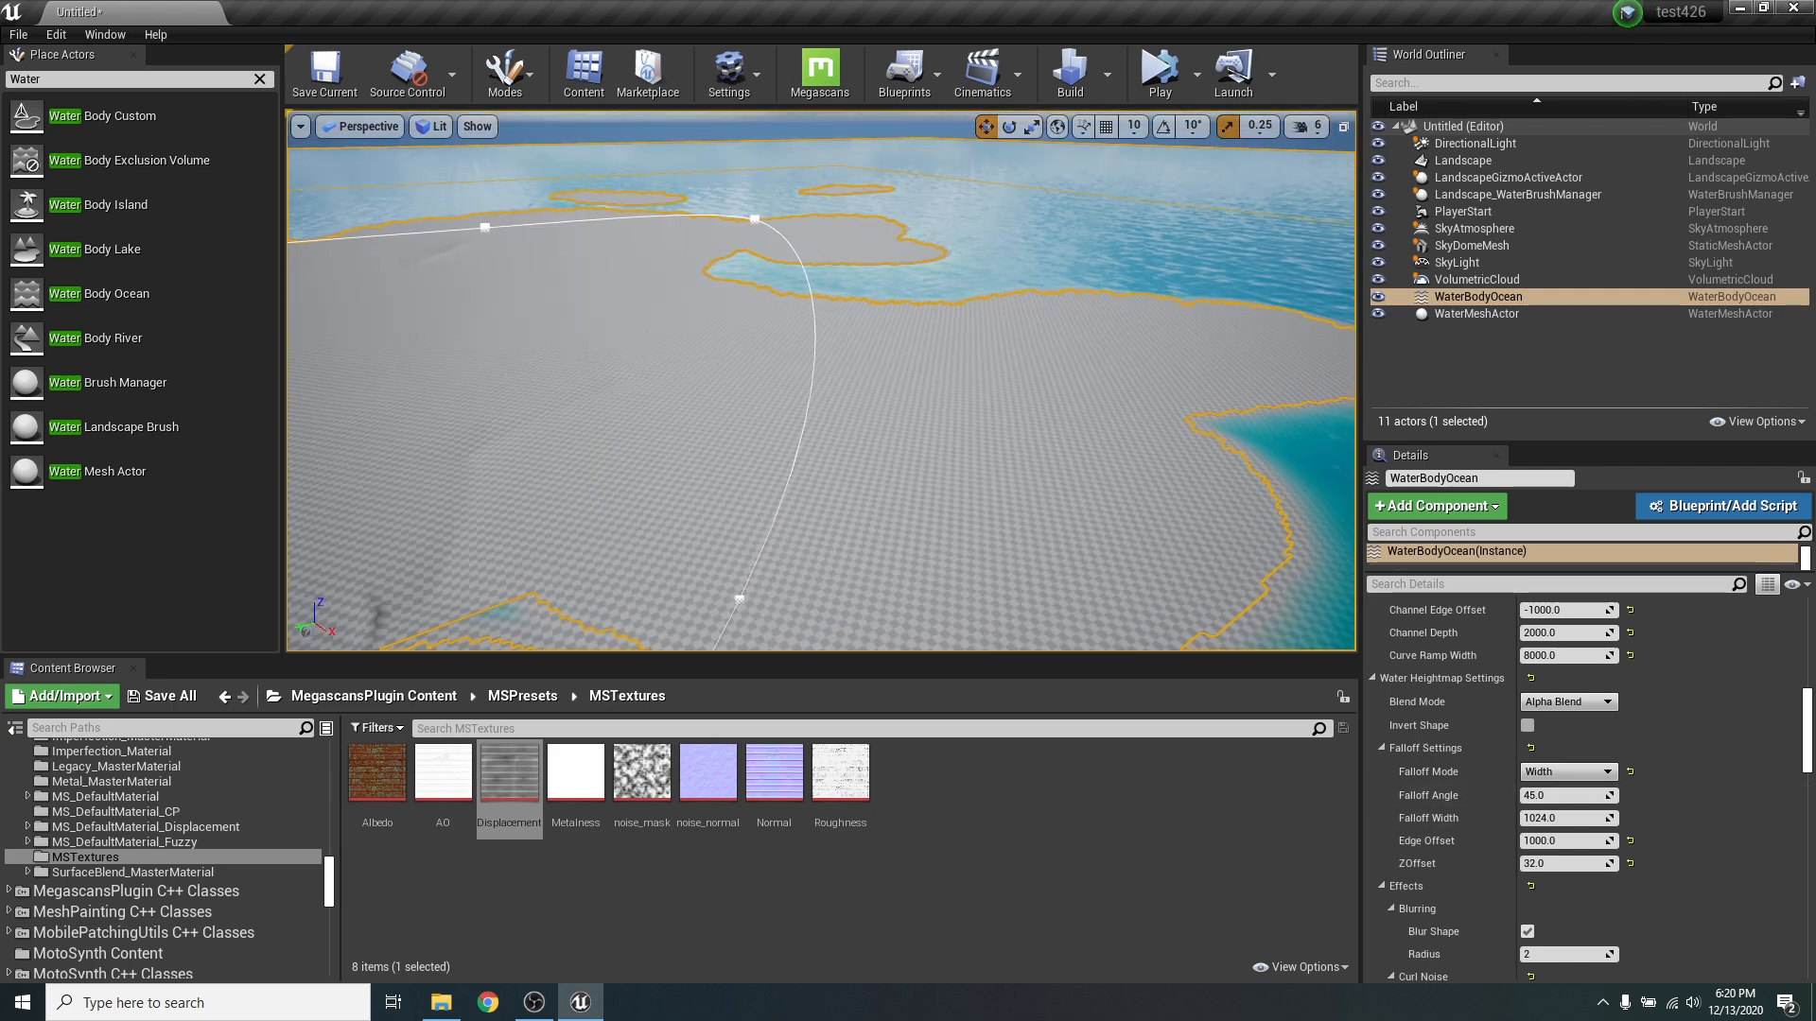
- Open the ocean's FloatCurve elevation curve asset and add a middle key at time 0.5 with value 0.45
{"action": "scroll", "coordinate": [1757, 802], "scroll_direction": "down", "scroll_amount": 3}
{"action": "scroll", "coordinate": [1757, 802], "scroll_direction": "up", "scroll_amount": 8}
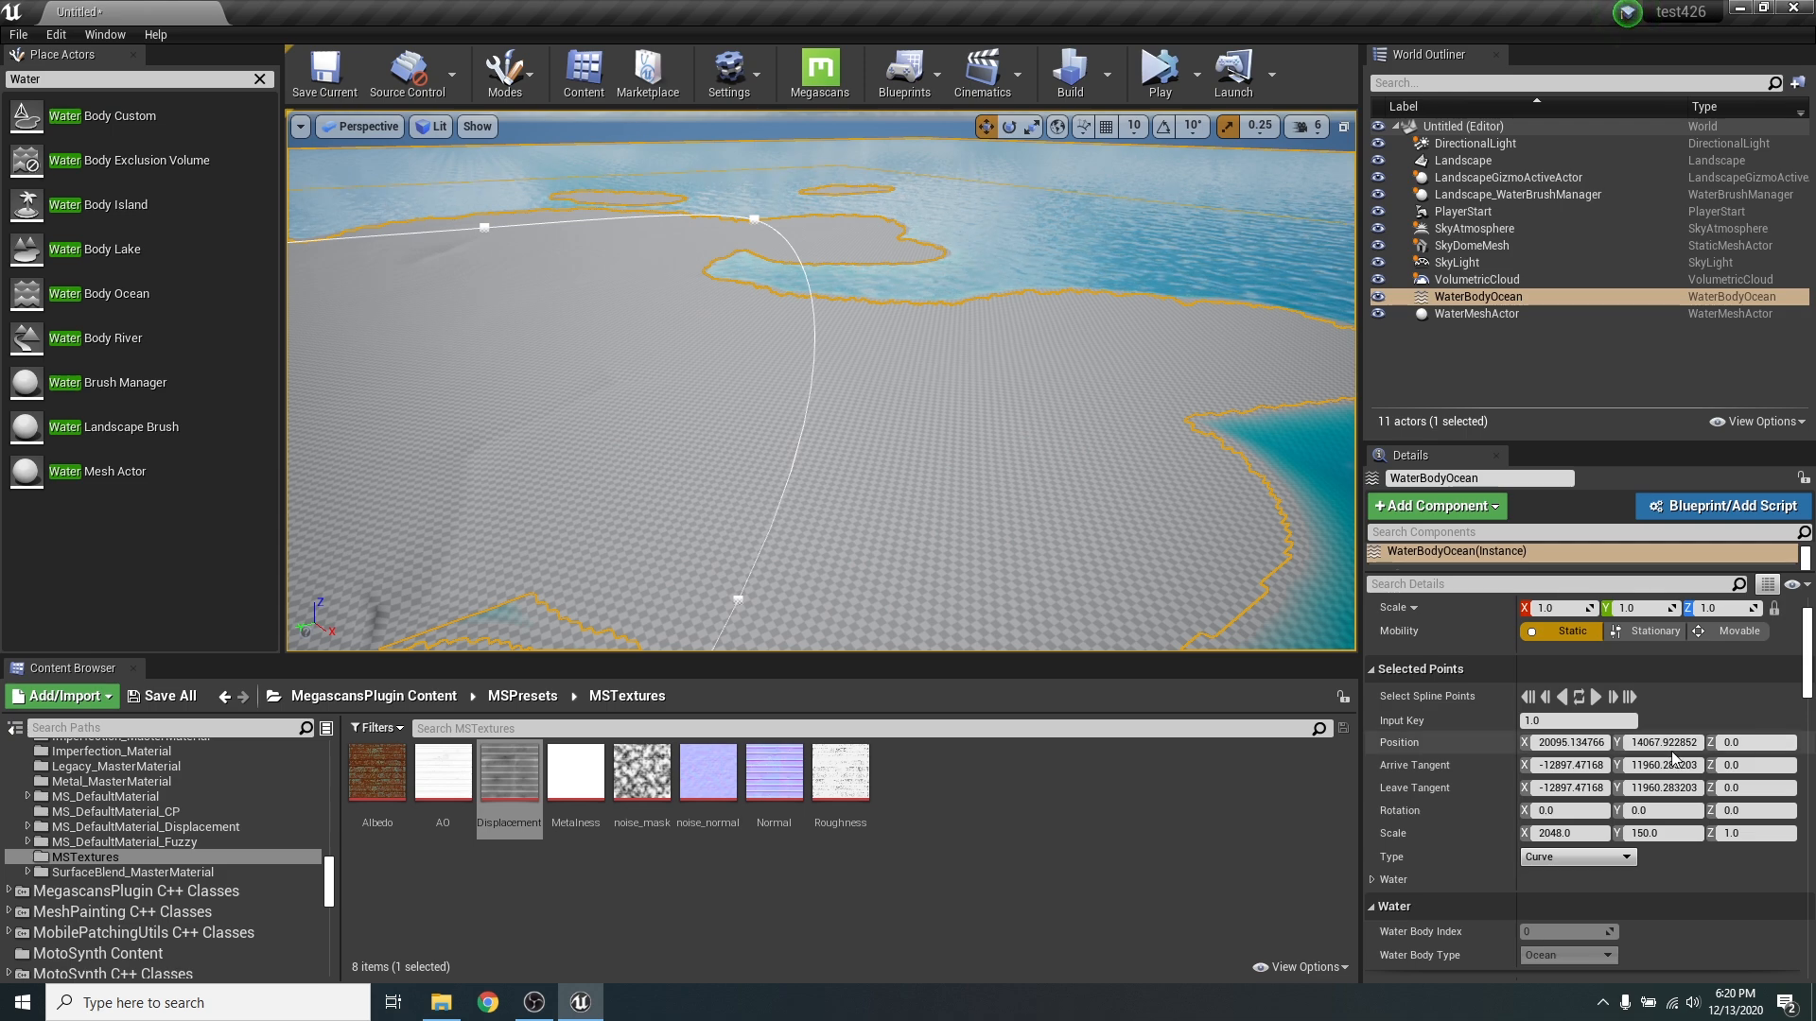
{"action": "scroll", "coordinate": [1679, 762], "scroll_direction": "down", "scroll_amount": 8}
{"action": "right_click_drag", "start_coordinate": [985, 388], "coordinate": [899, 369]}
{"action": "key", "text": "w"}
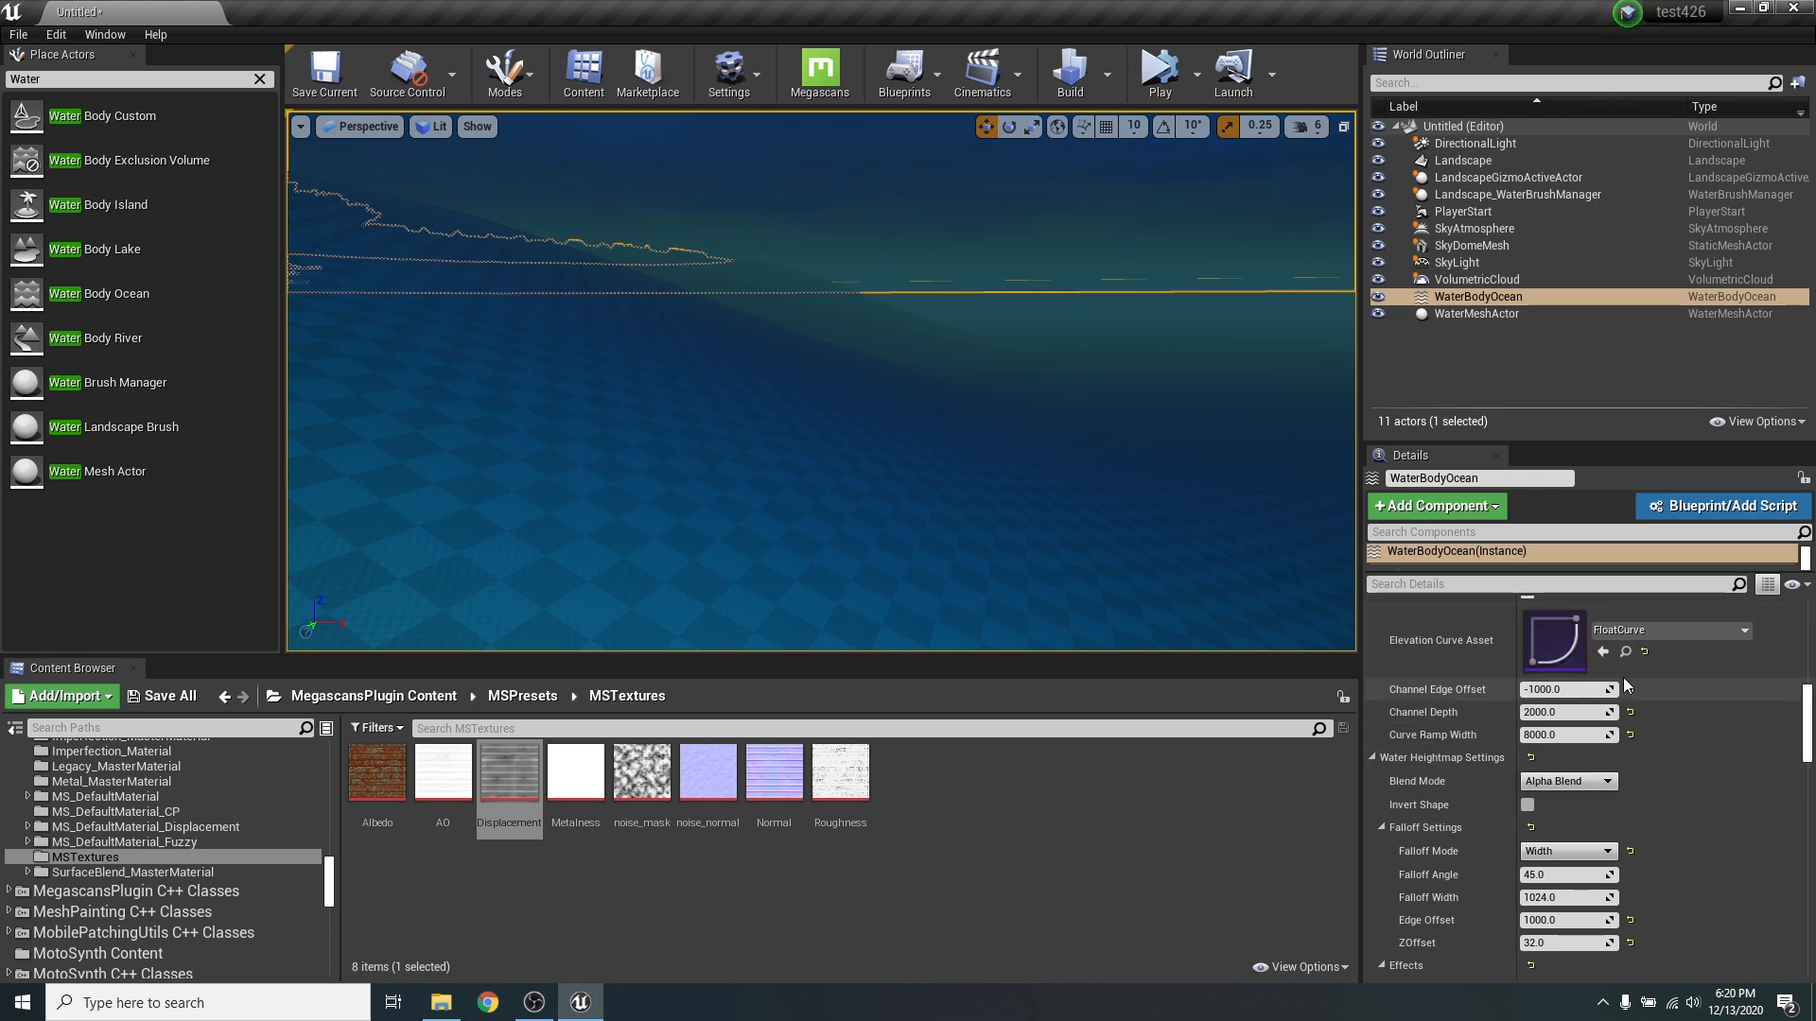
{"action": "double_click", "coordinate": [1562, 635]}
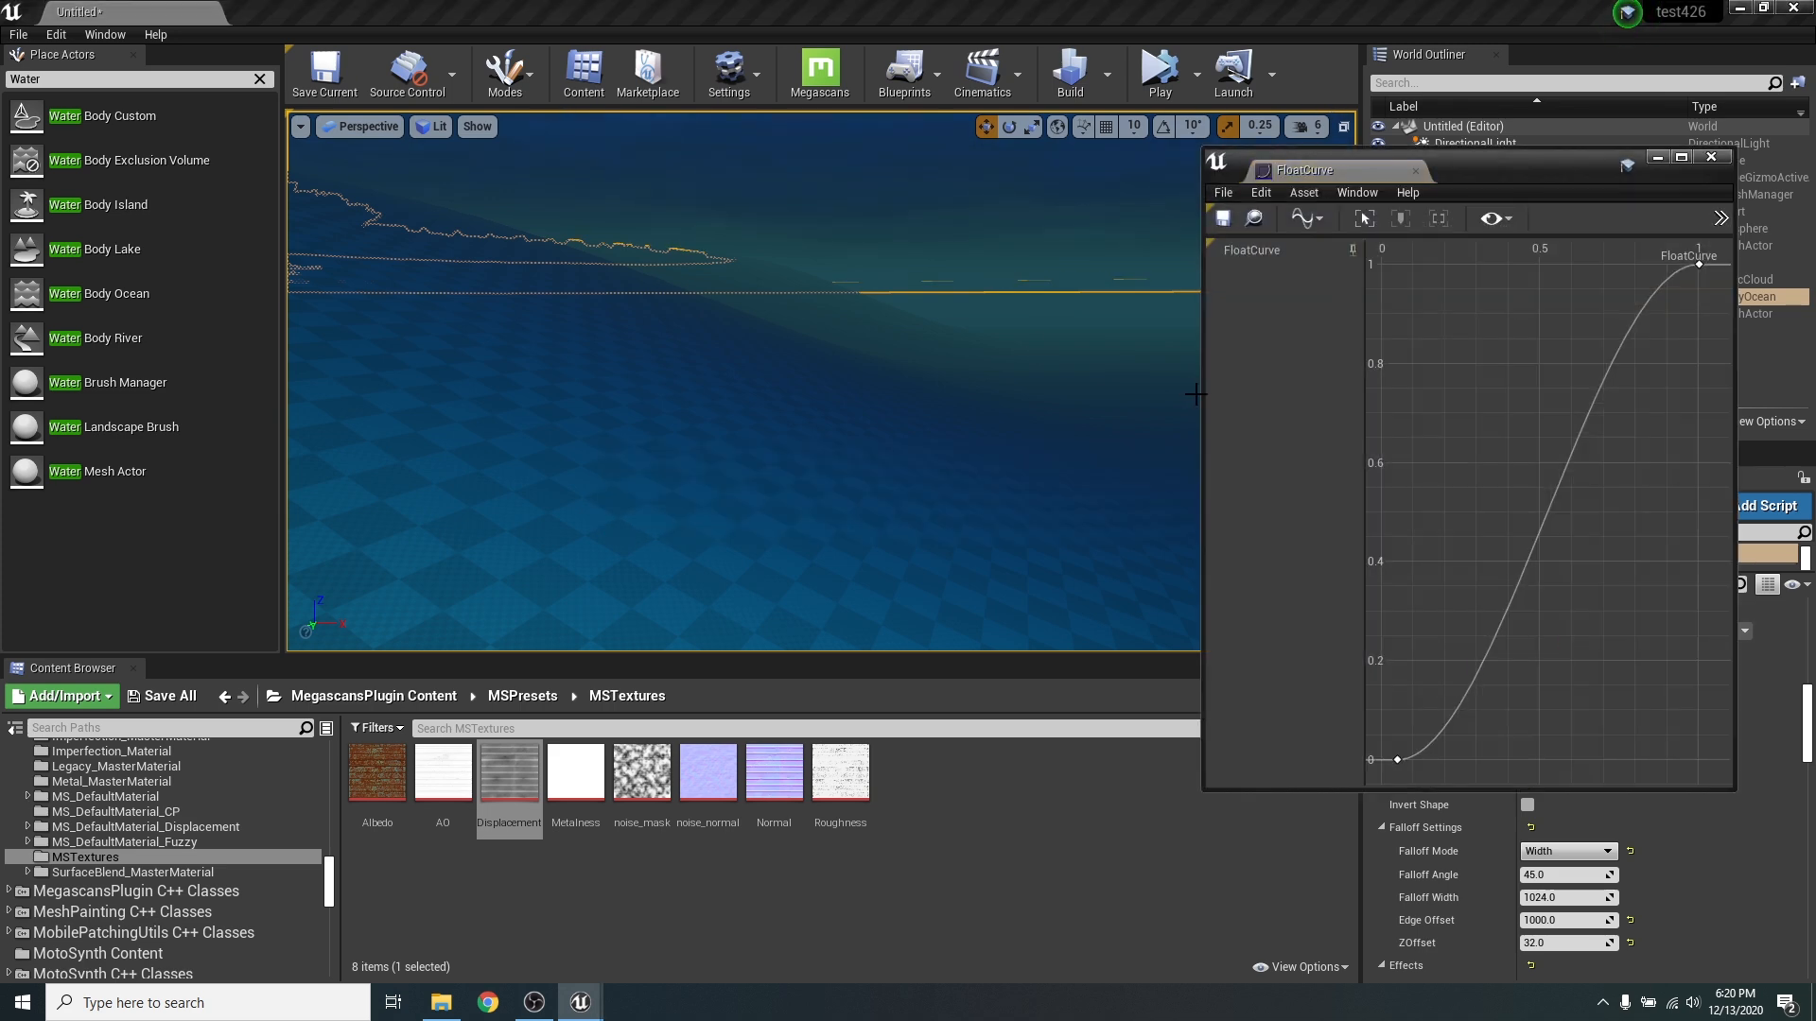
{"action": "left_click_drag", "start_coordinate": [1202, 395], "coordinate": [851, 397]}
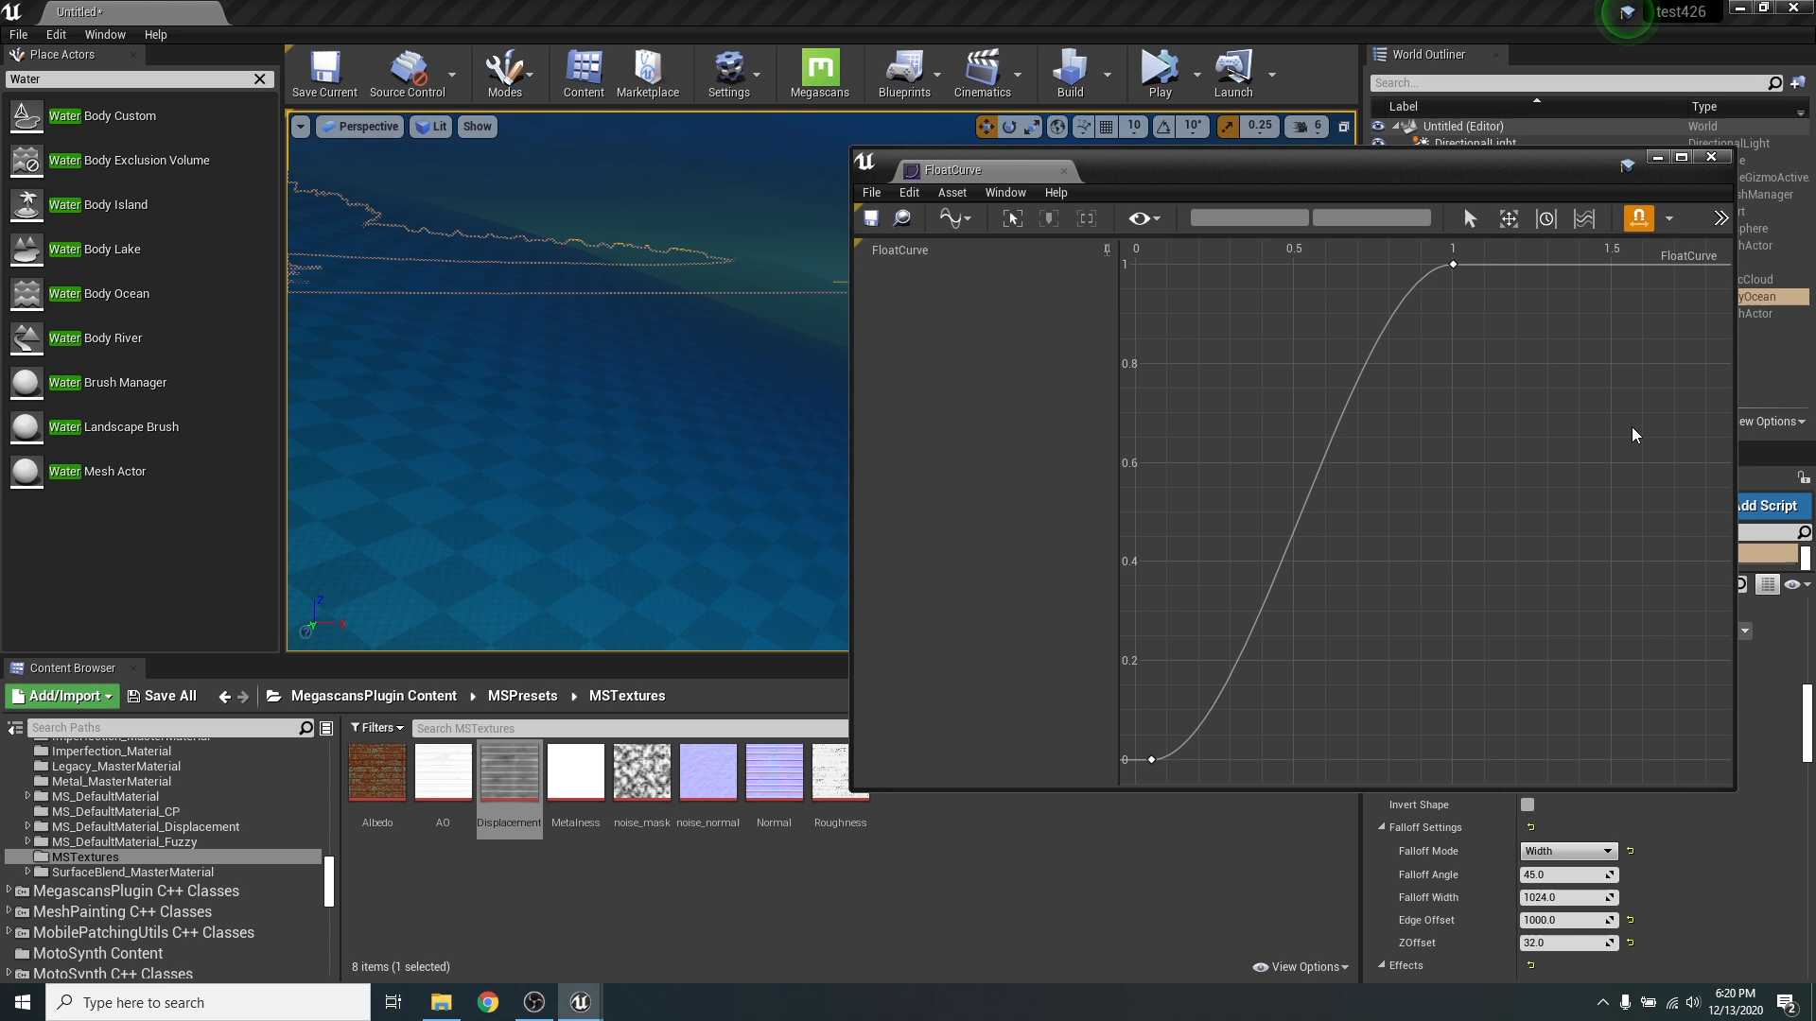
{"action": "right_click", "coordinate": [1308, 499]}
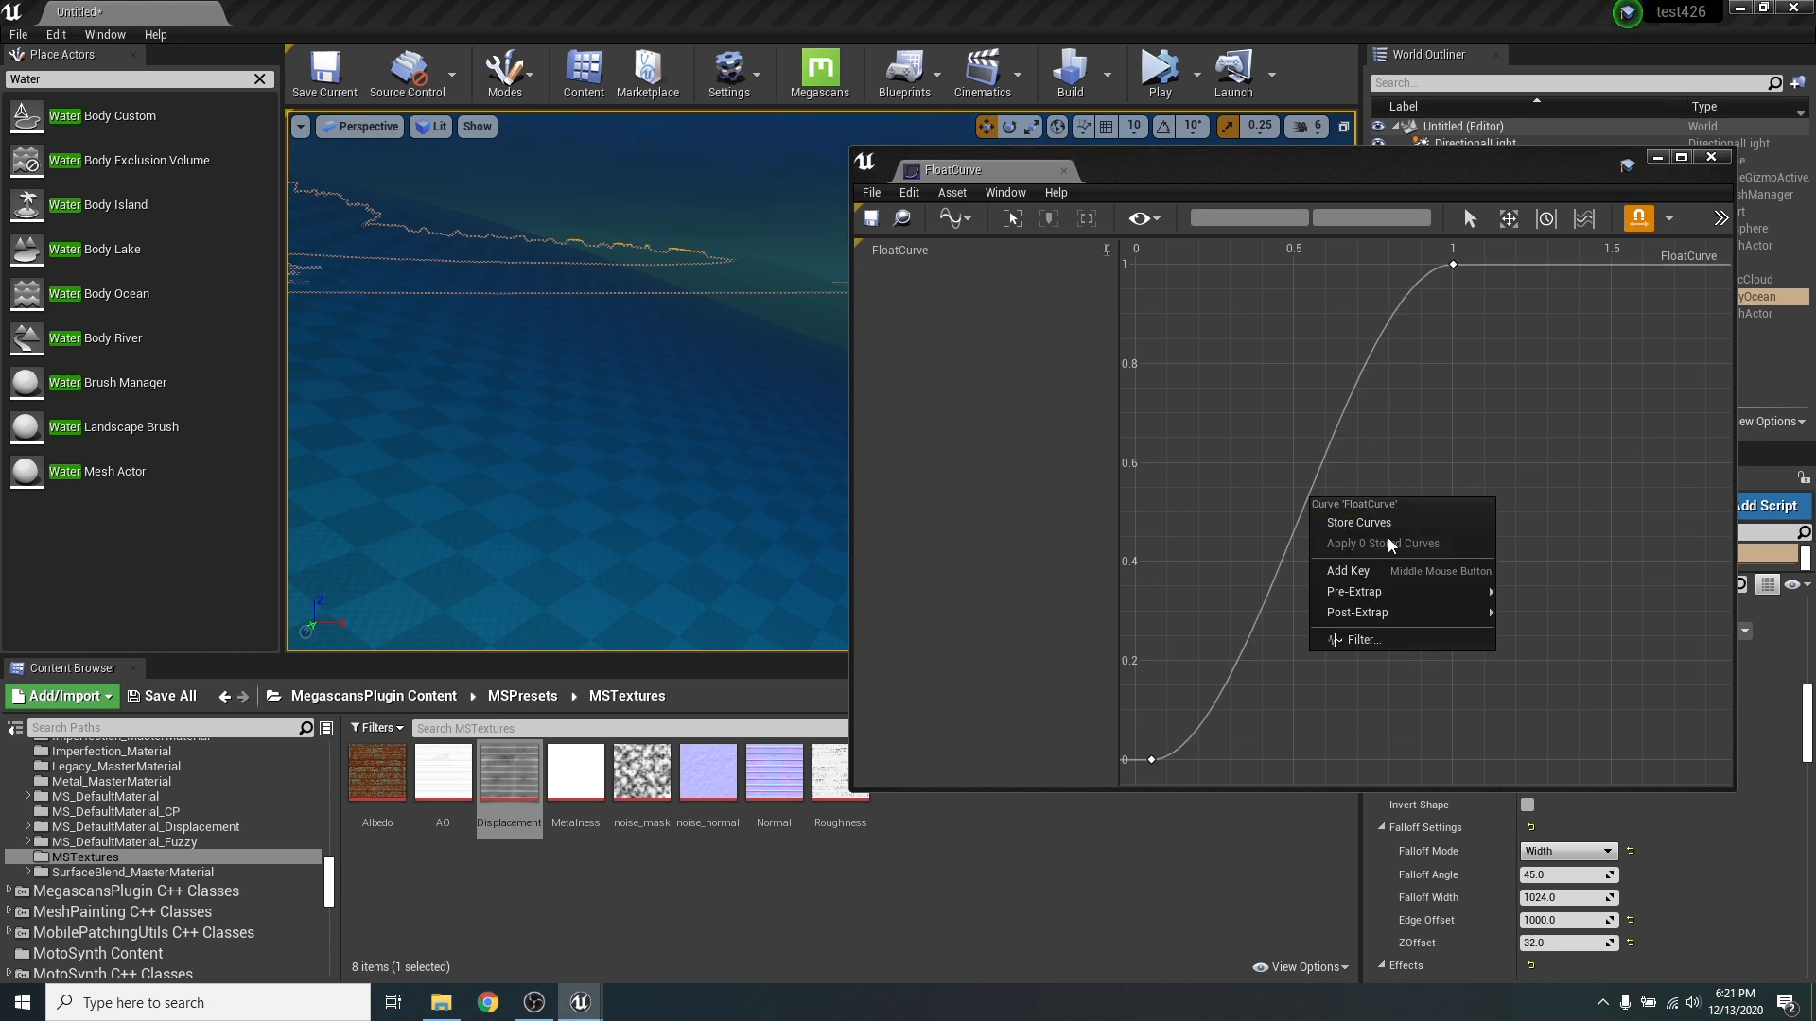
{"action": "left_click", "coordinate": [1379, 571]}
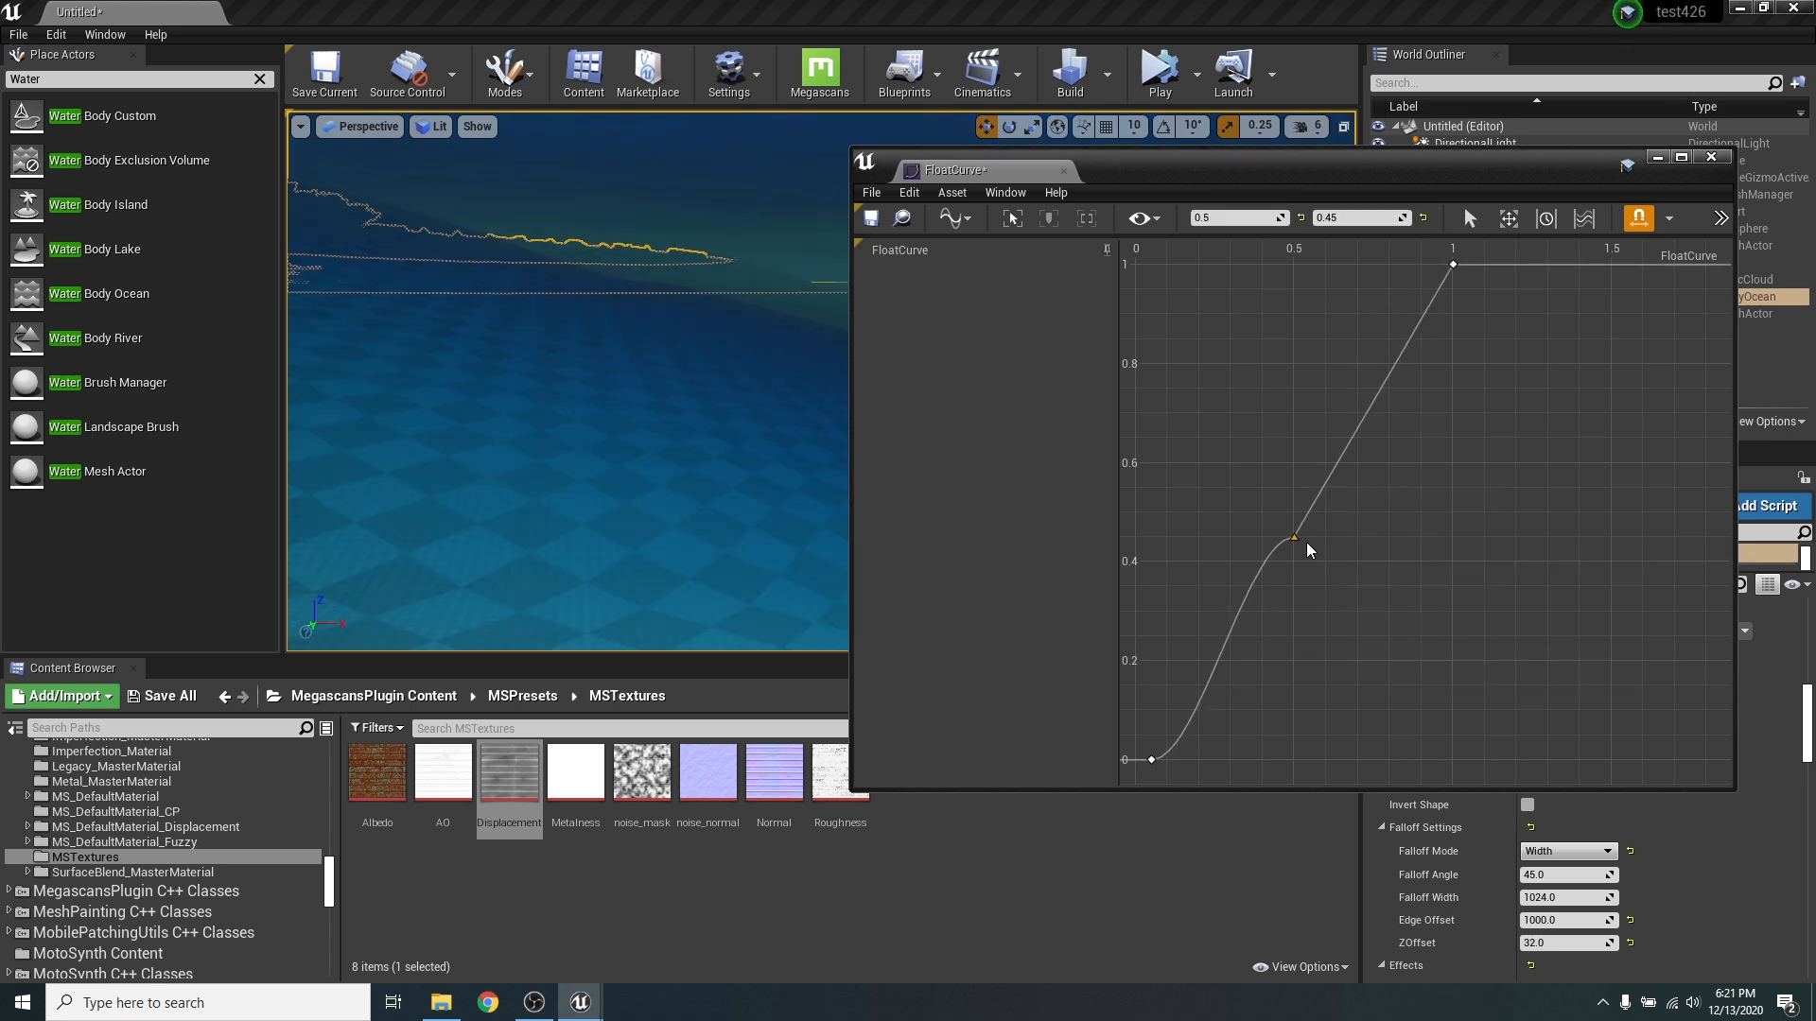
- Try Auto interpolation with leveled tangents on the middle curve key, undo it, and close the curve editor
{"action": "right_click", "coordinate": [1293, 536]}
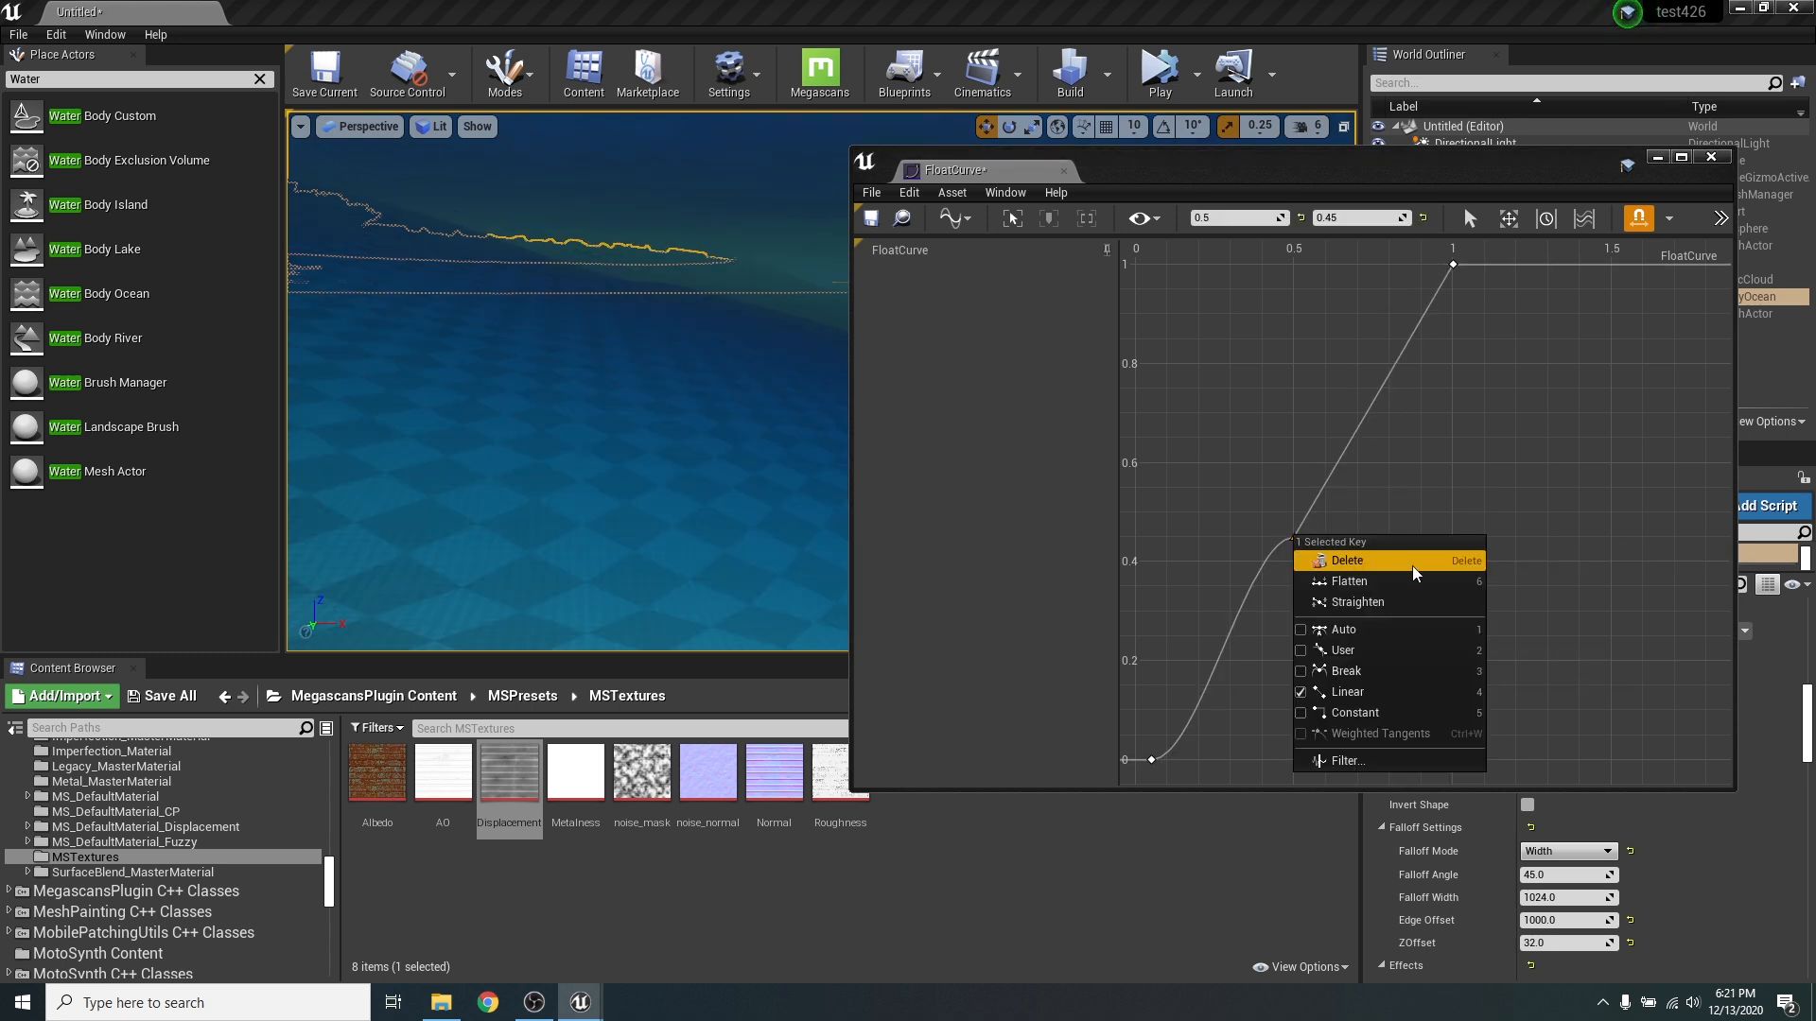
{"action": "left_click", "coordinate": [1375, 626]}
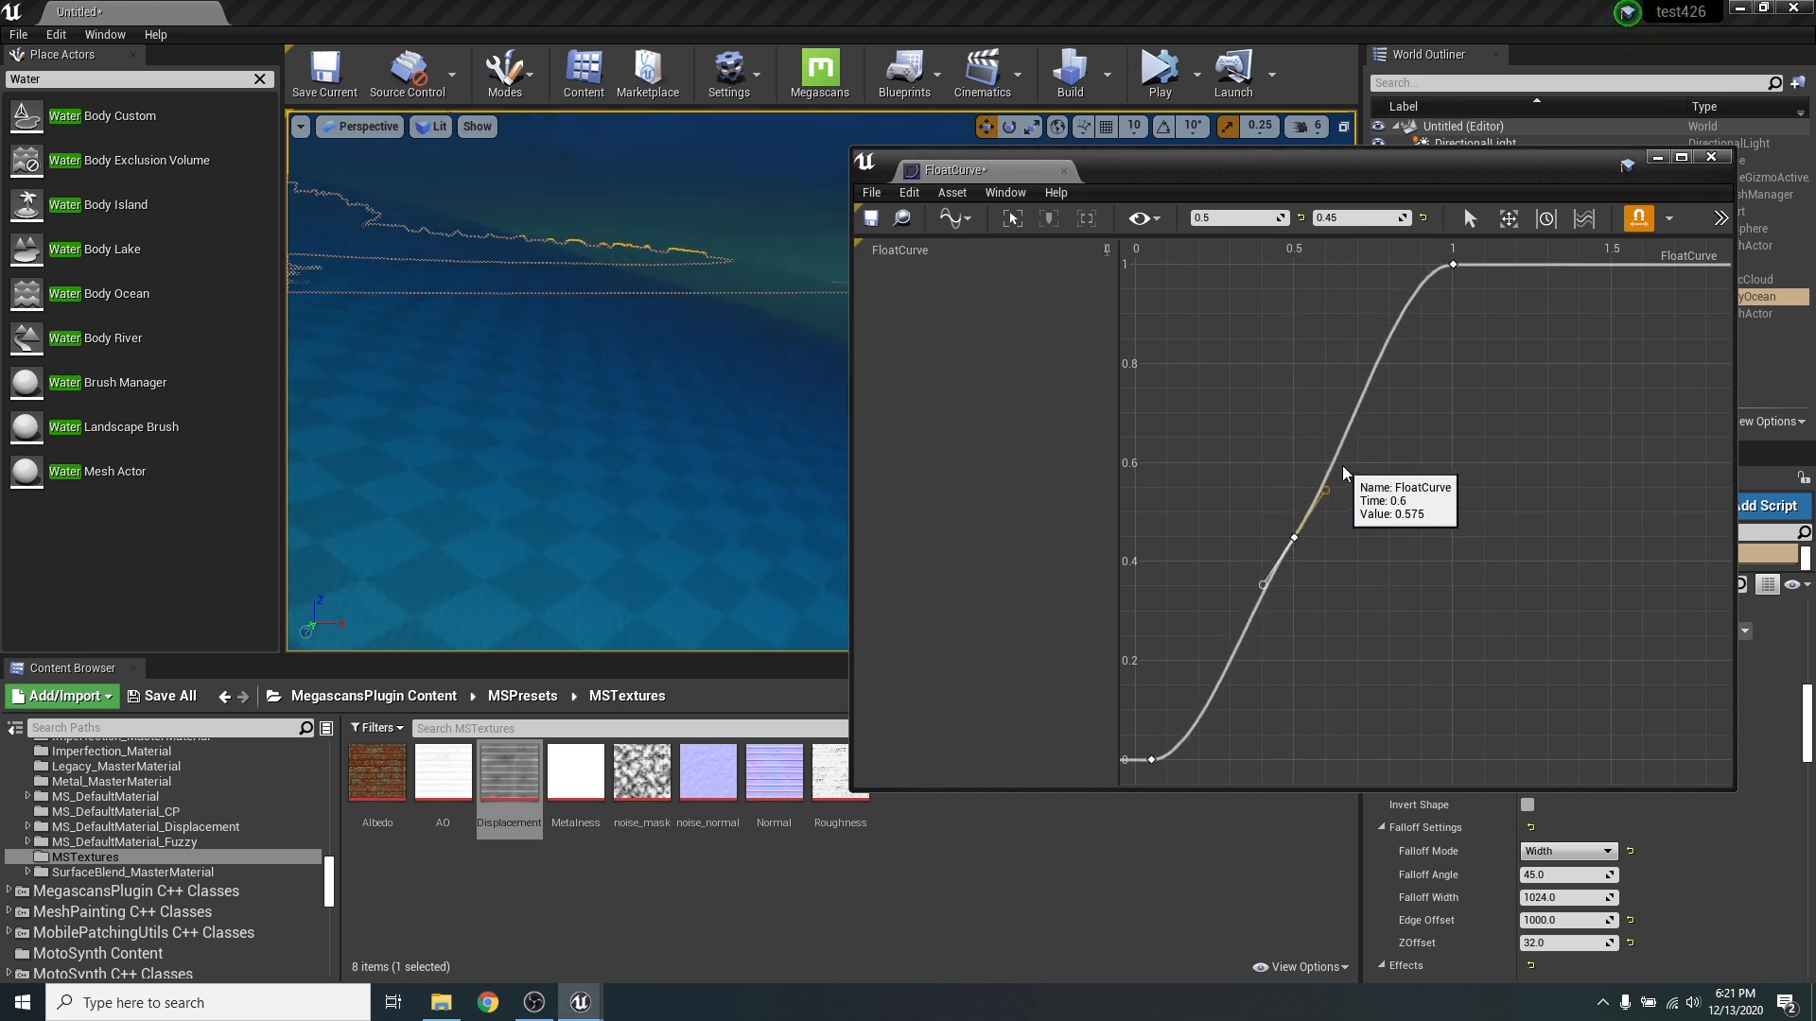
{"action": "left_click_drag", "start_coordinate": [1325, 490], "coordinate": [1295, 522]}
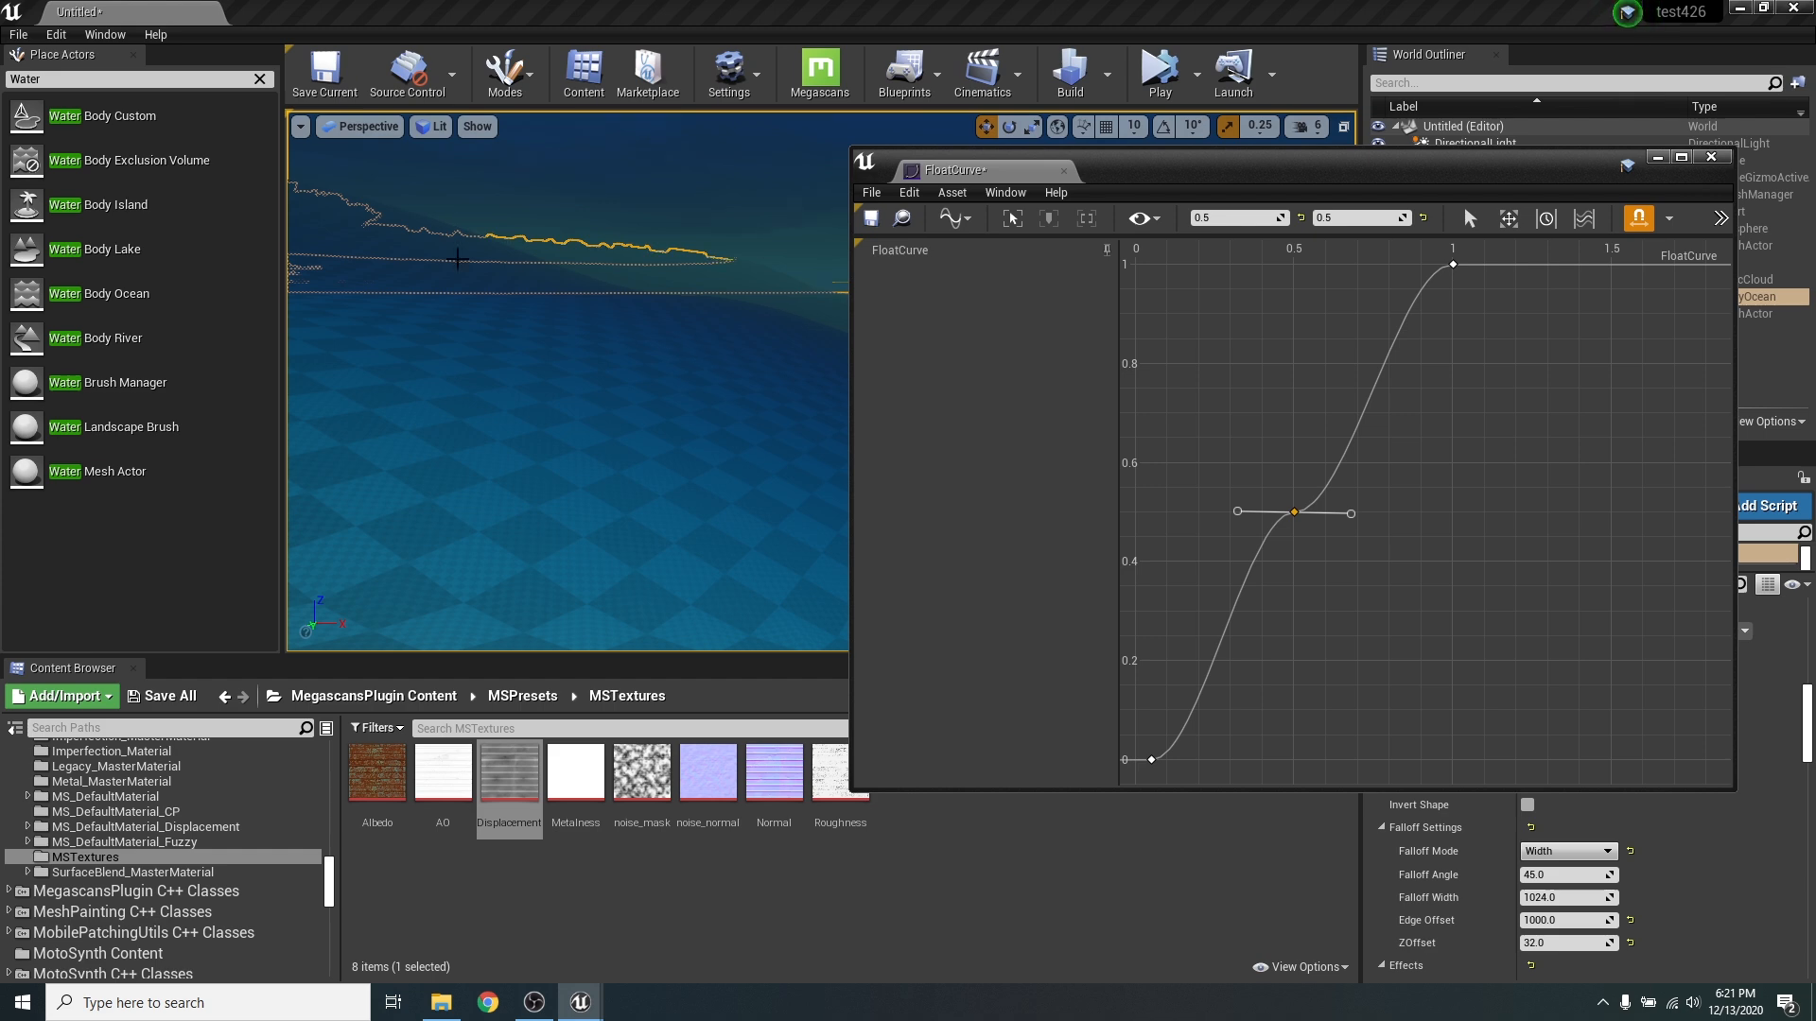
{"action": "key", "text": "ctrl+z"}
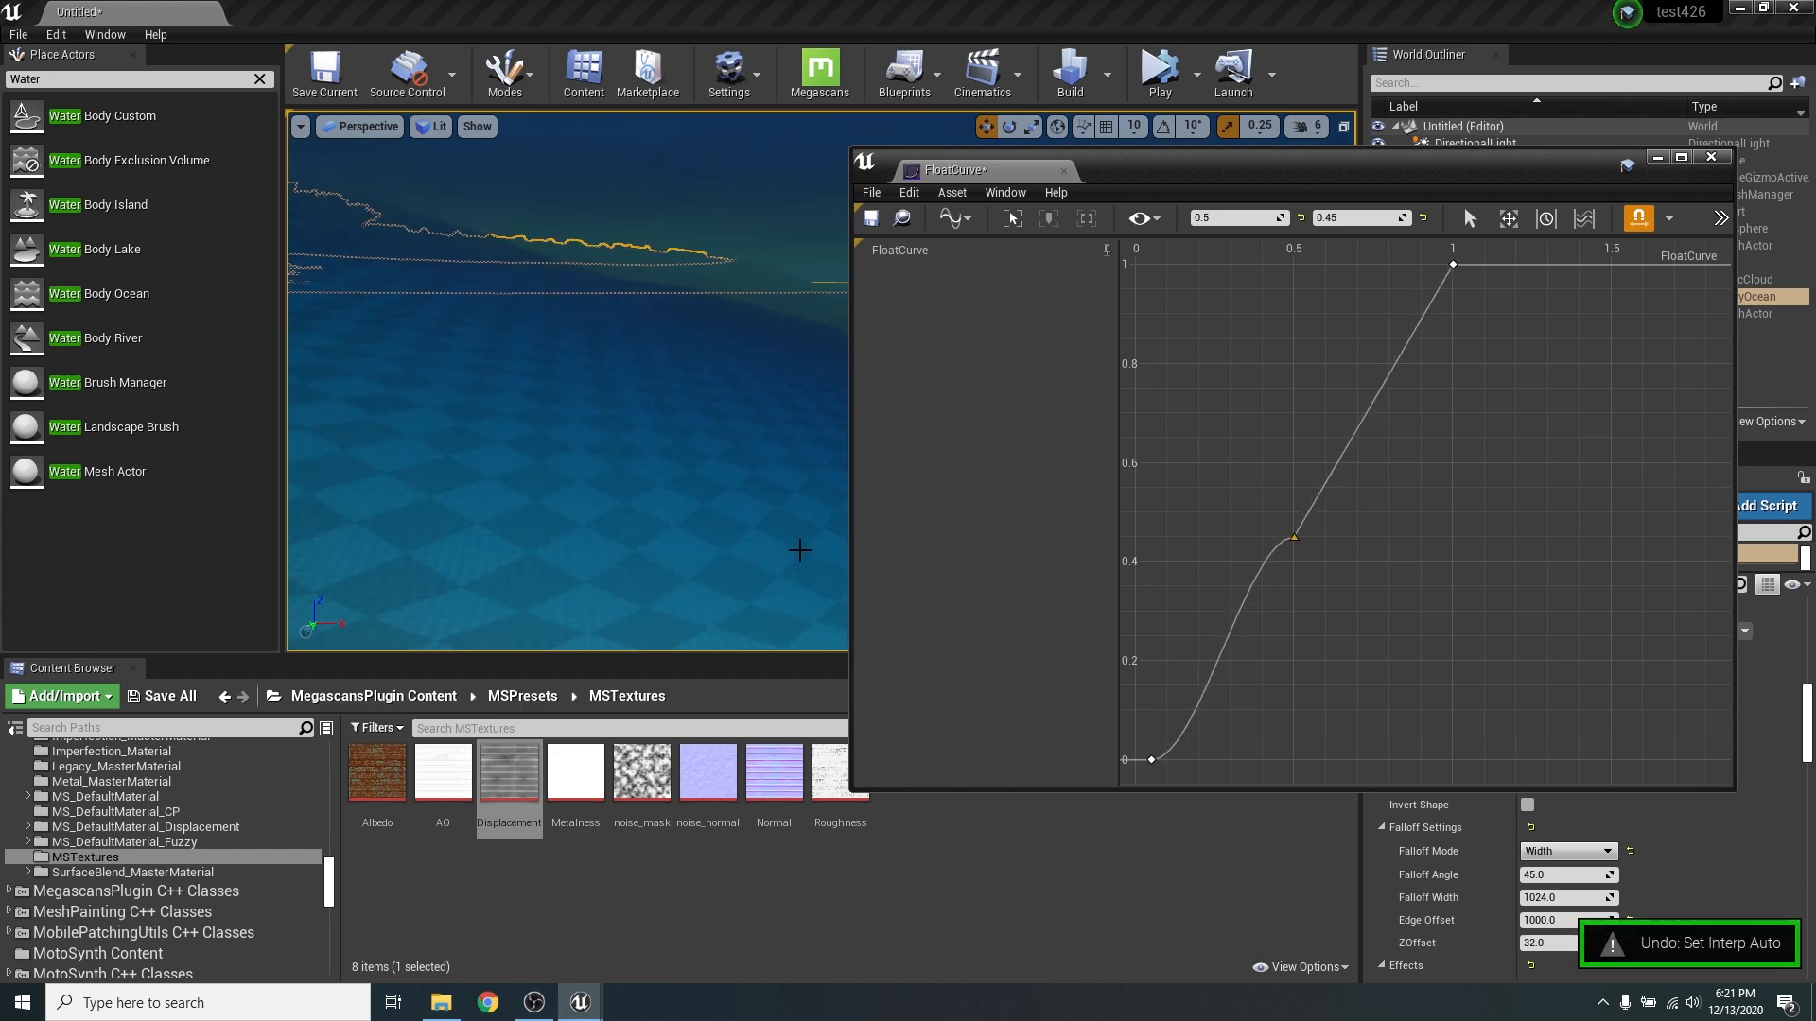
{"action": "left_click", "coordinate": [1711, 157]}
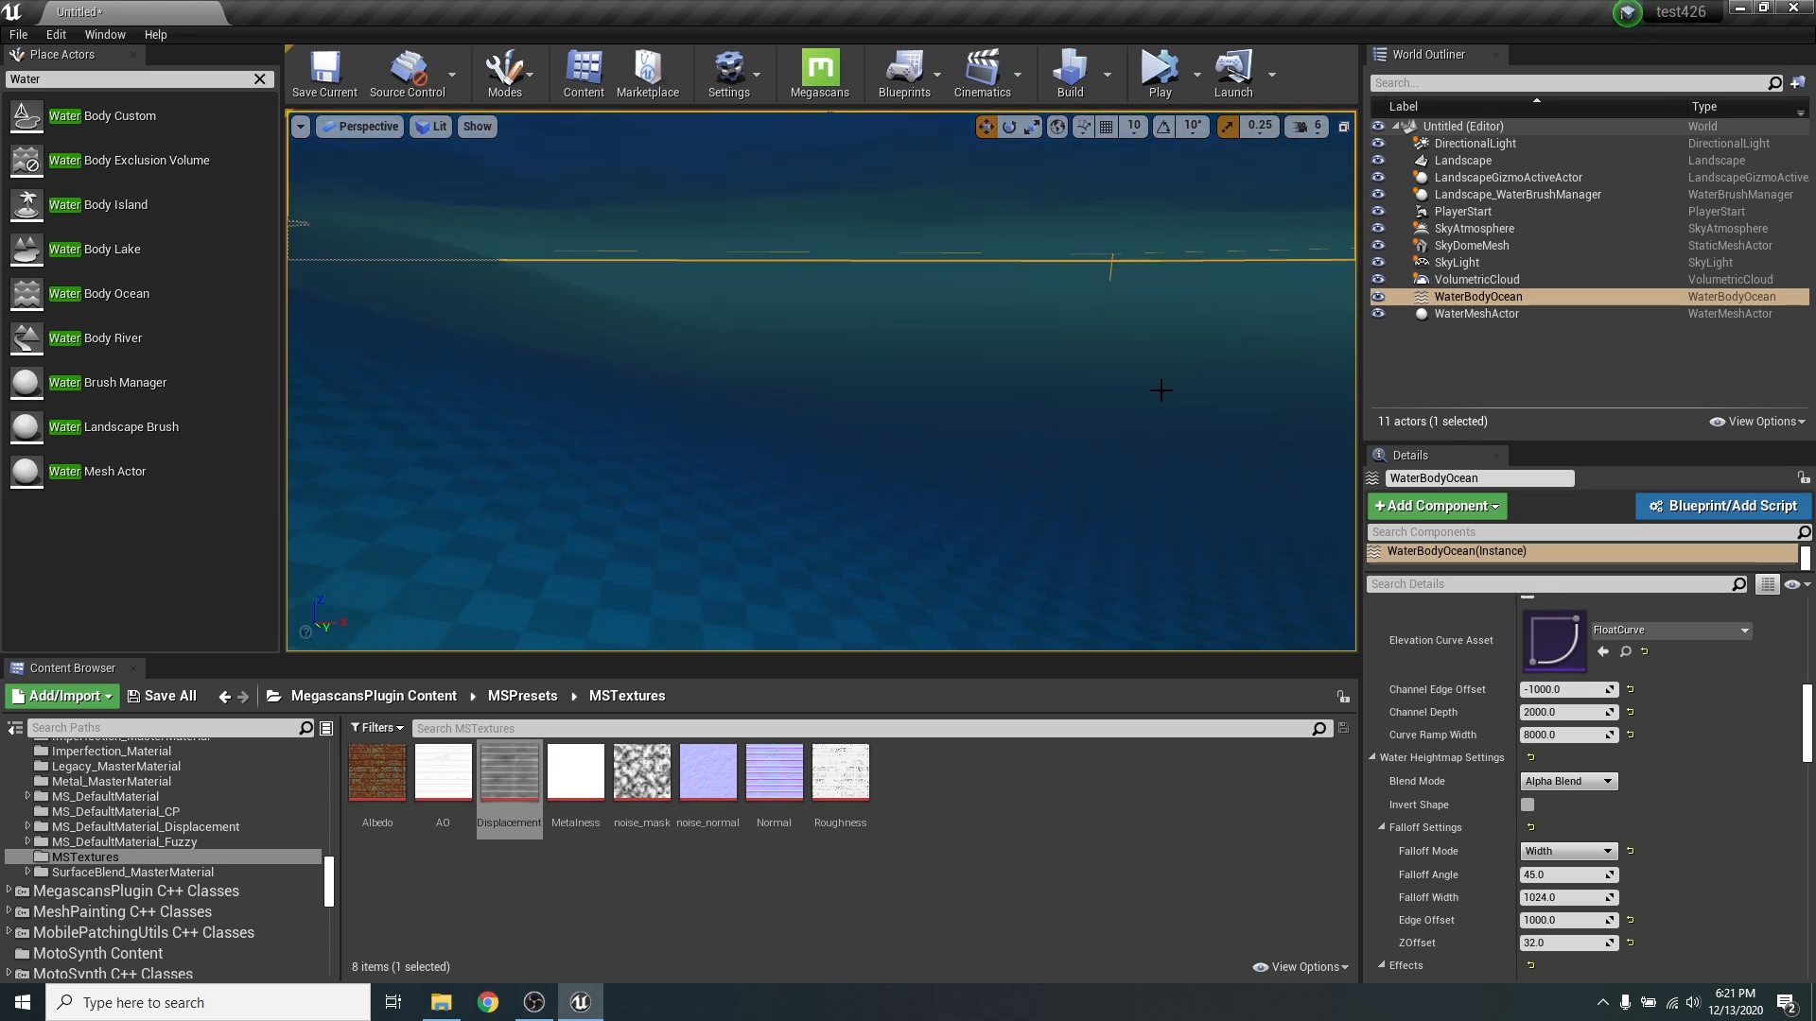
- Look over the ocean below and above the surface, and set its Waves Source to Gerstner Water Waves
{"action": "right_click_drag", "start_coordinate": [1140, 541], "coordinate": [1172, 469]}
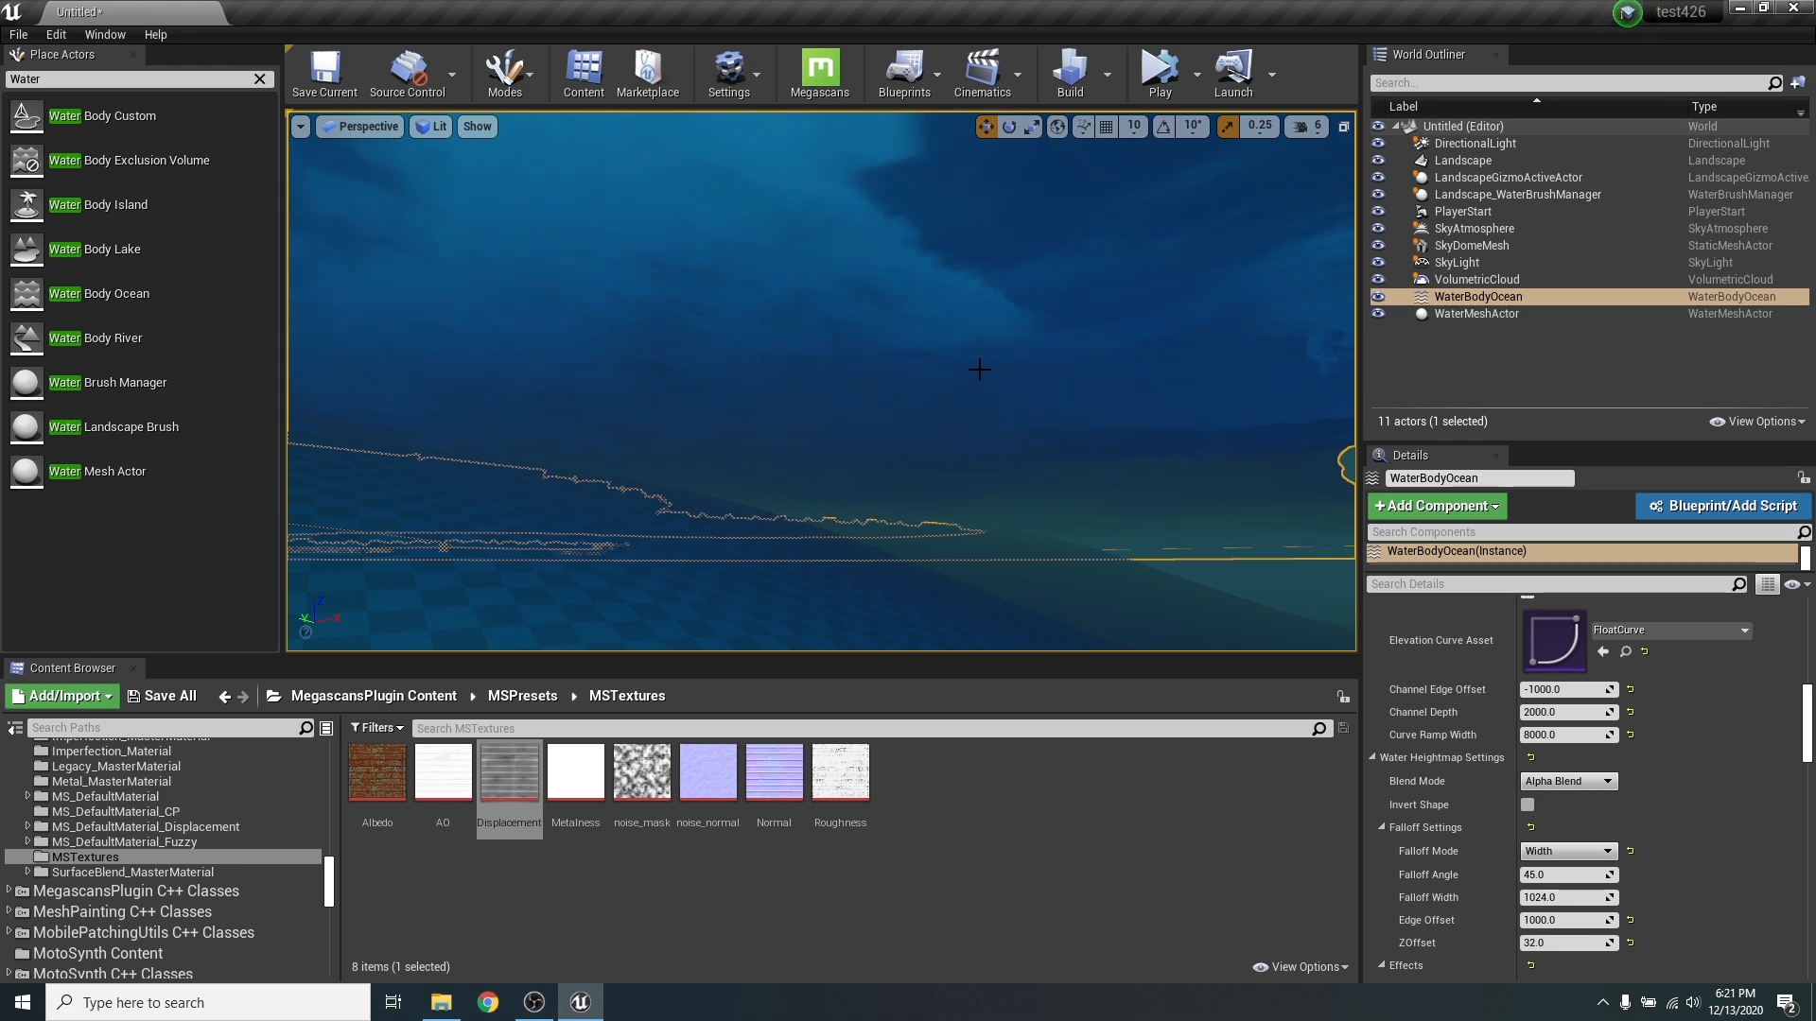
{"action": "right_click_drag", "start_coordinate": [978, 370], "coordinate": [974, 373]}
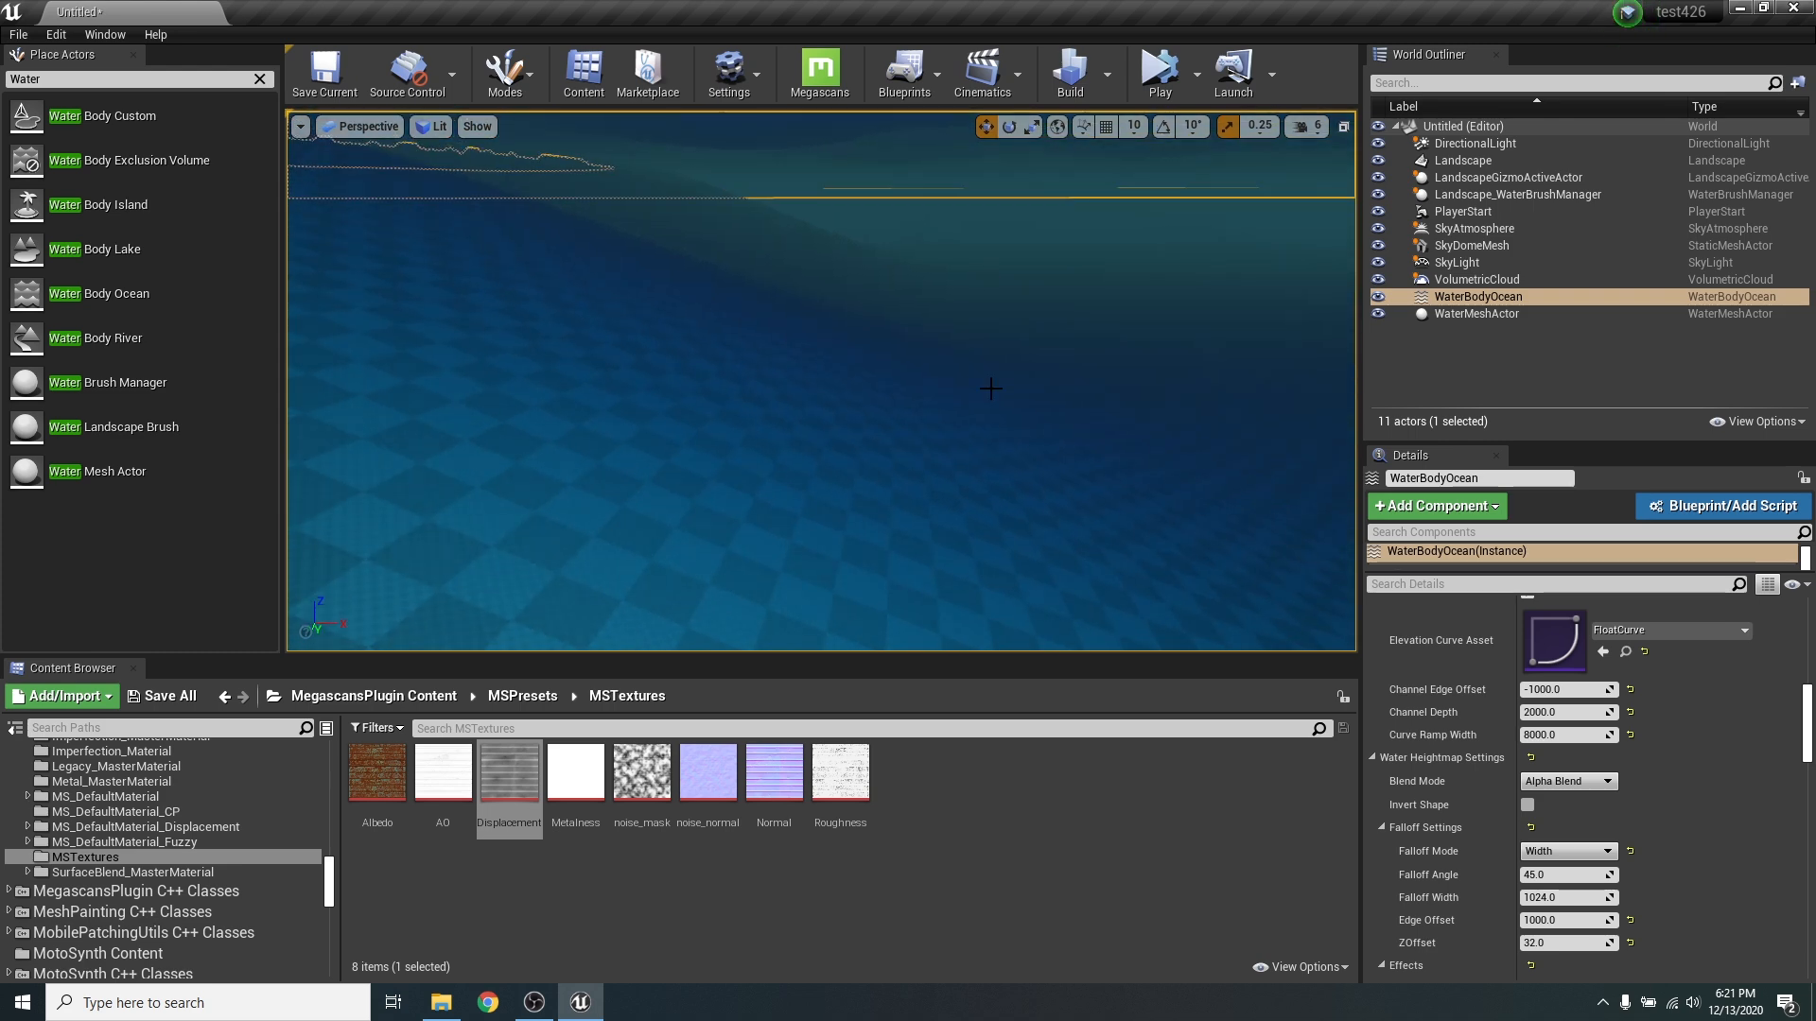
{"action": "right_click_drag", "start_coordinate": [974, 372], "coordinate": [1154, 425]}
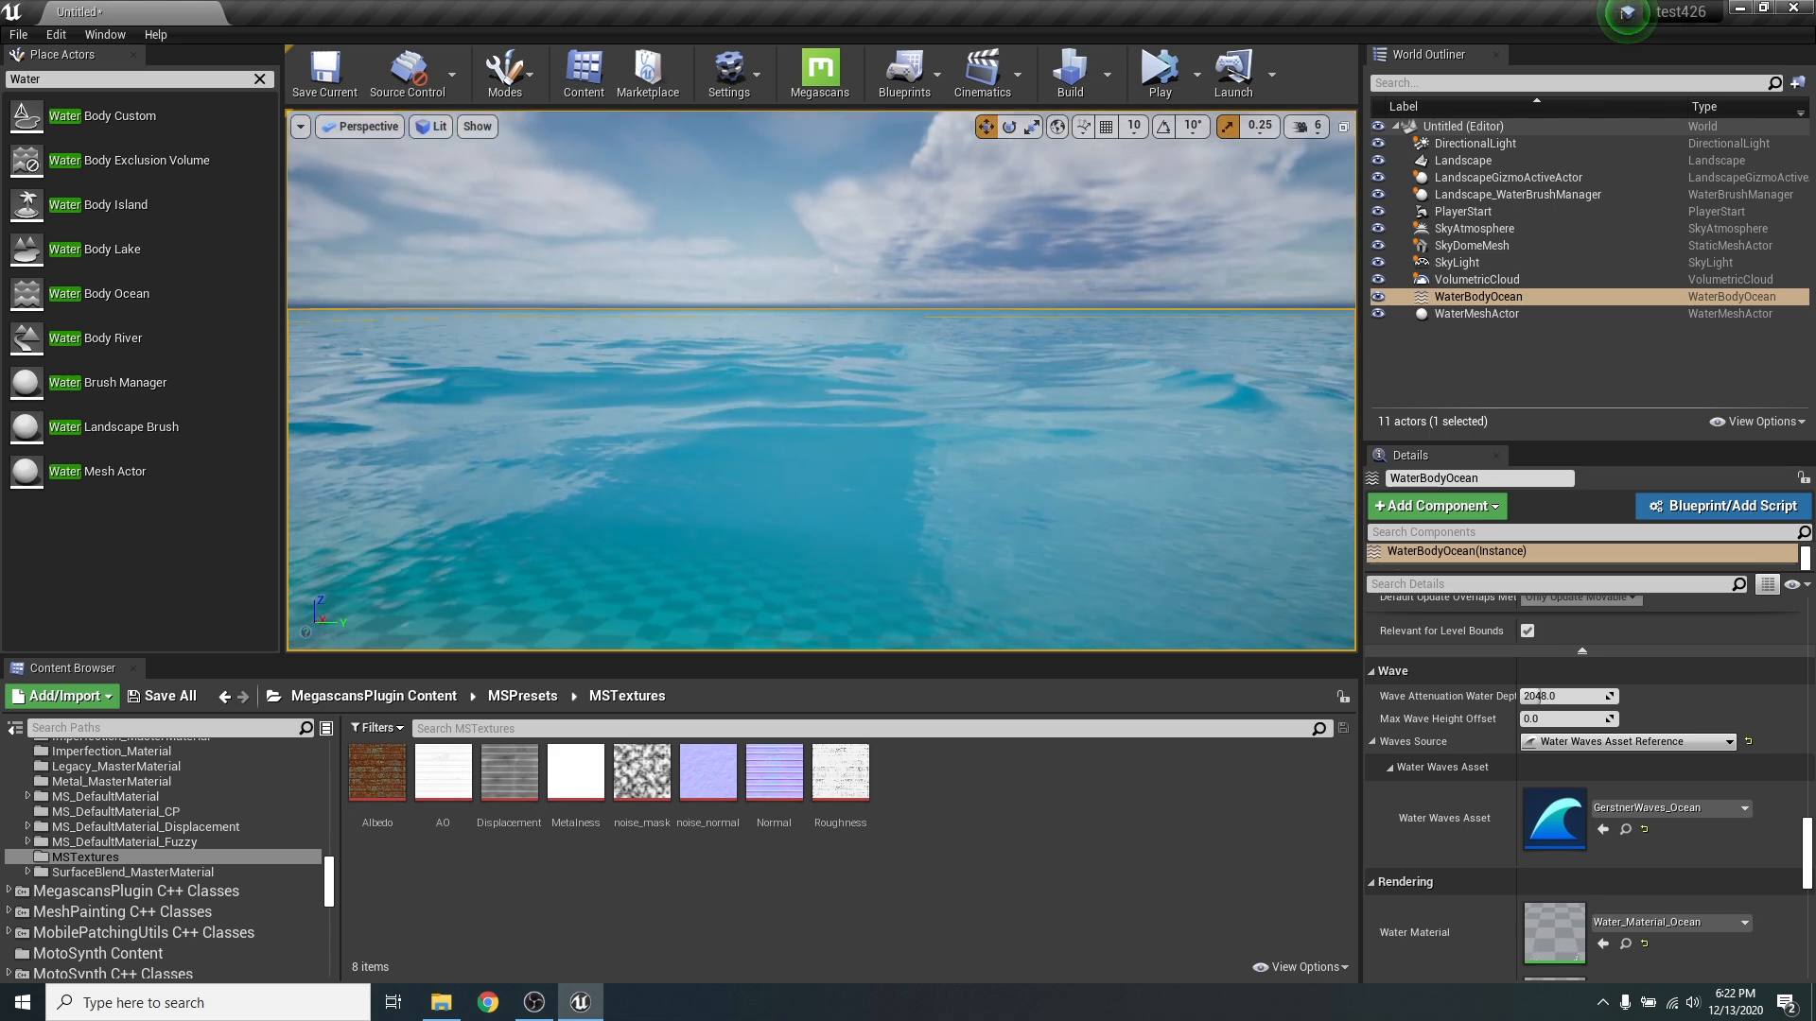
{"action": "right_click_drag", "start_coordinate": [961, 511], "coordinate": [961, 463]}
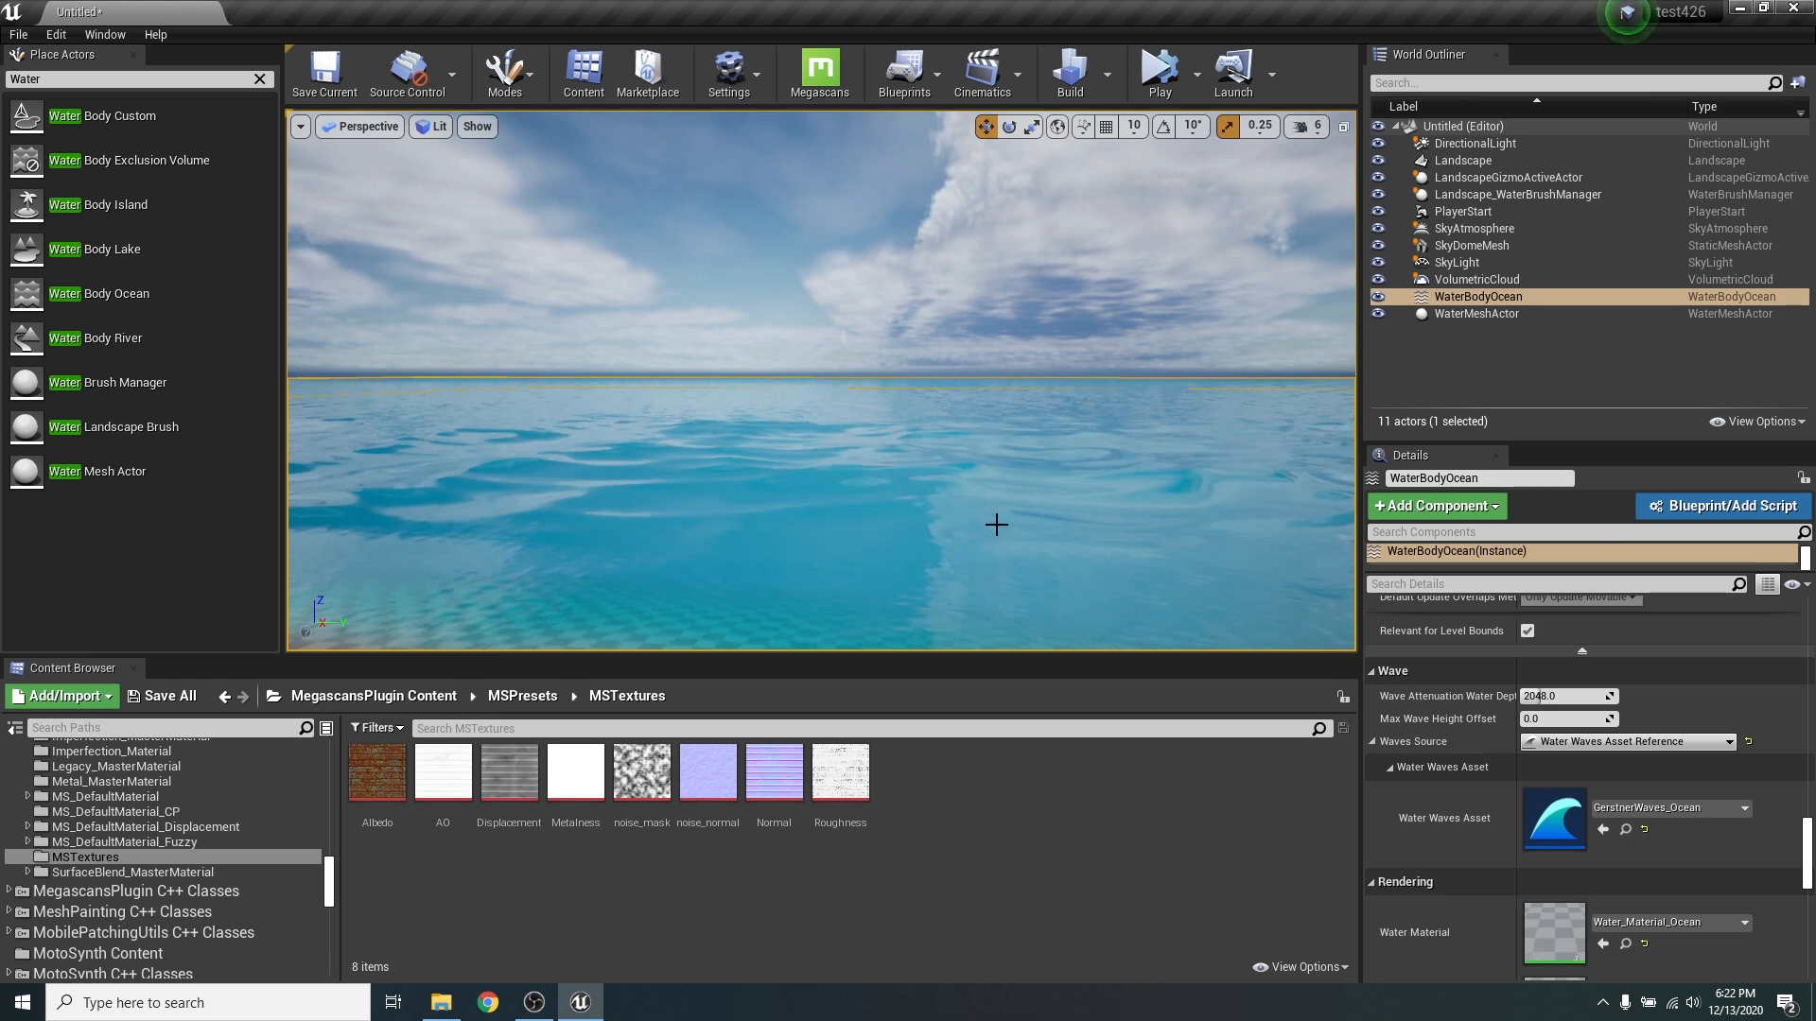
{"action": "right_click_drag", "start_coordinate": [996, 525], "coordinate": [997, 568]}
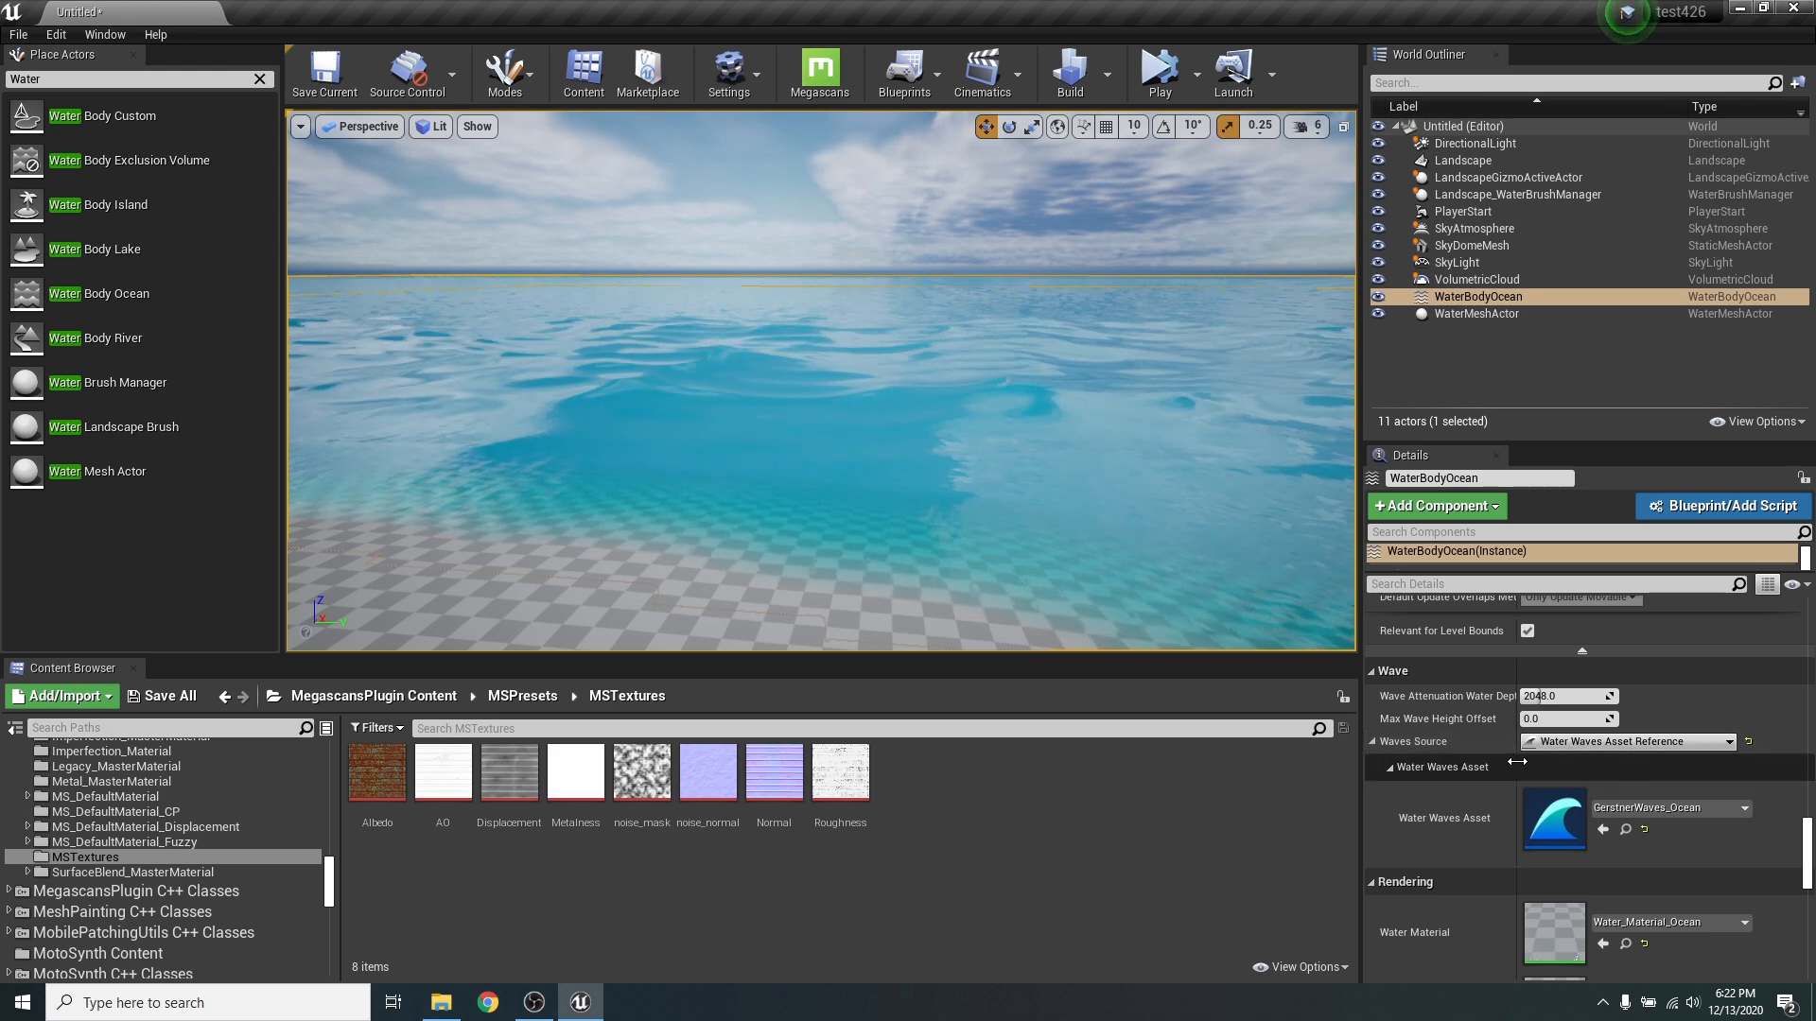
{"action": "left_click", "coordinate": [1668, 741]}
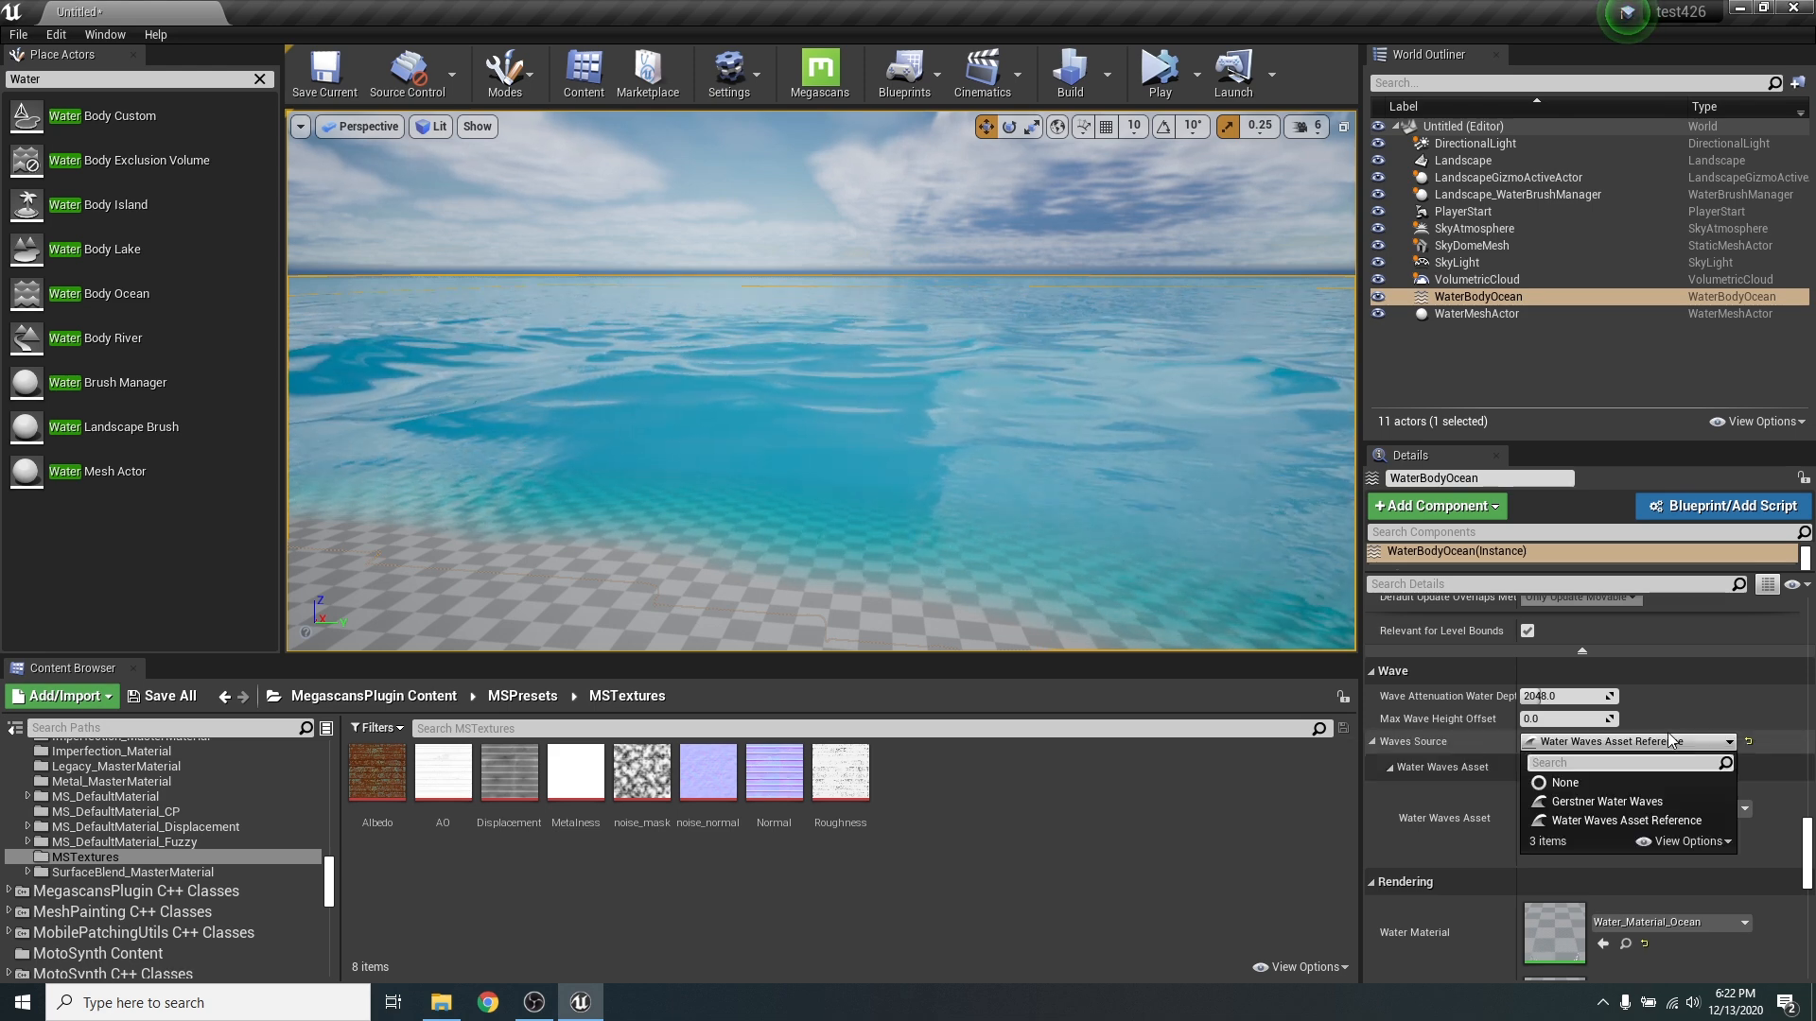
{"action": "left_click", "coordinate": [1583, 804]}
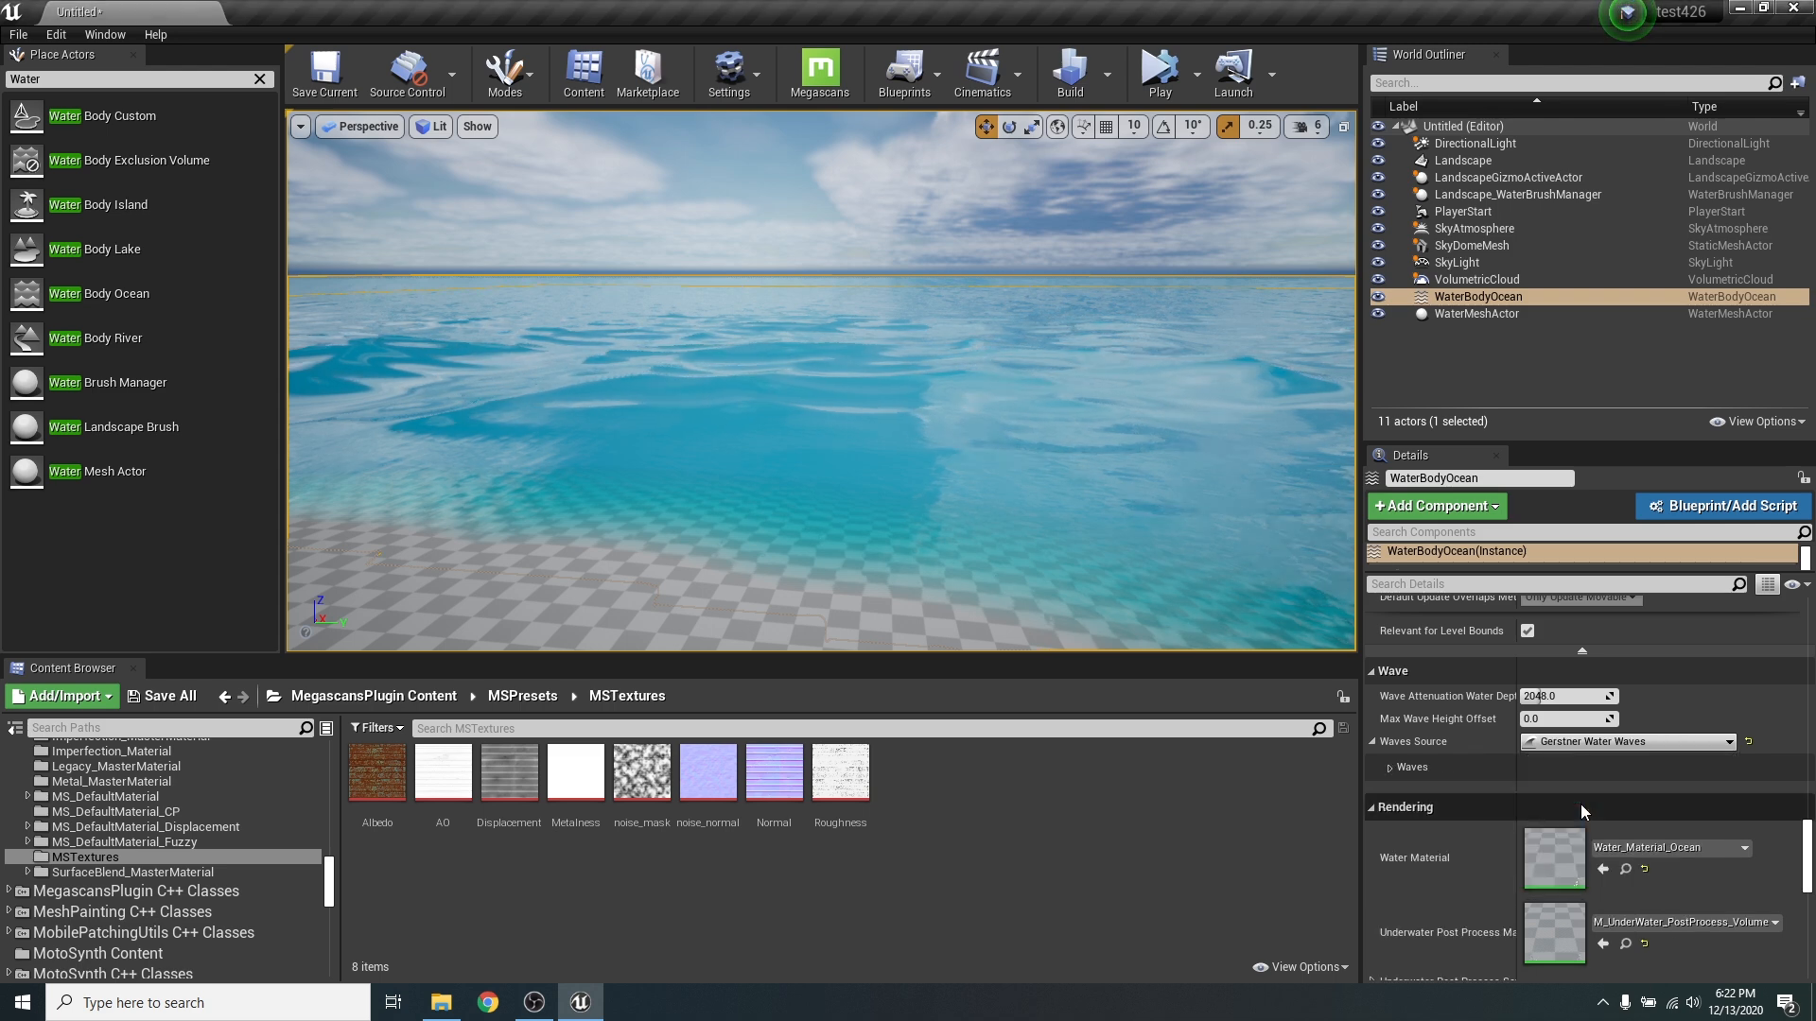
- Expand the ocean's Gerstner wave generator settings to show the Default, Wavelengths, Amplitude and Directions parameters
{"action": "left_click", "coordinate": [1392, 768]}
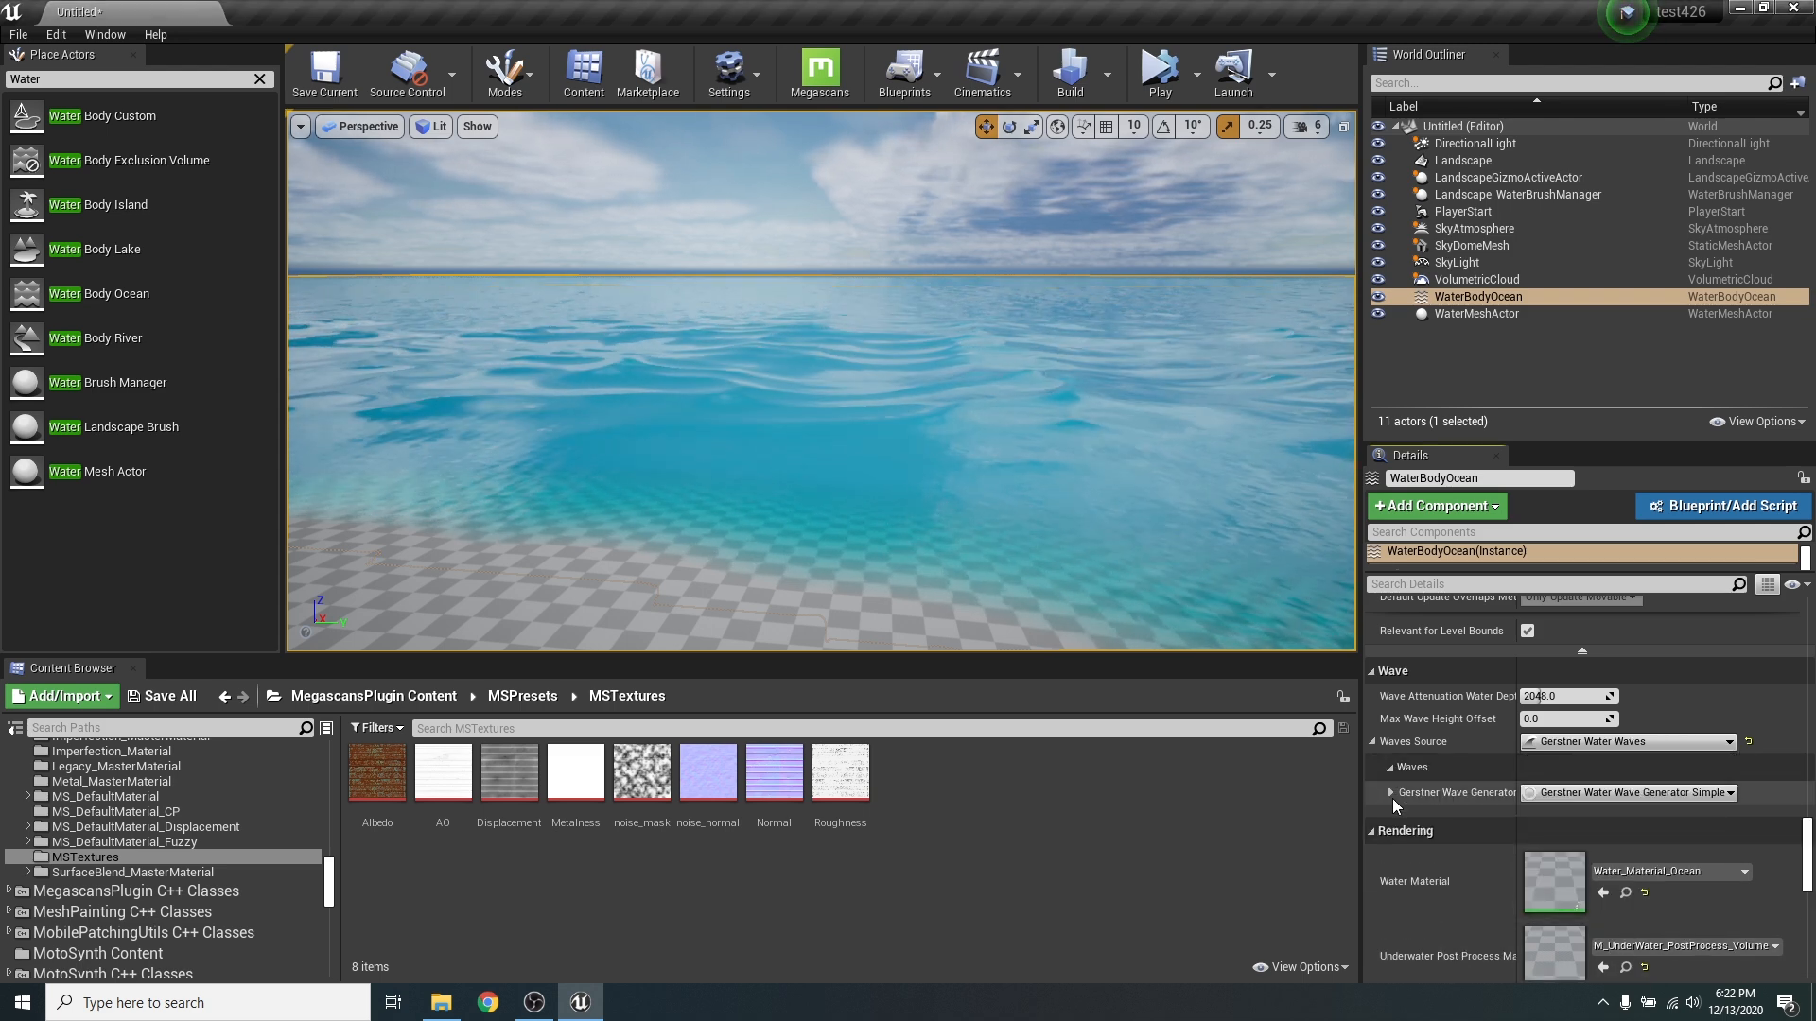
{"action": "left_click", "coordinate": [1391, 793]}
{"action": "scroll", "coordinate": [1583, 807], "scroll_direction": "down", "scroll_amount": 2}
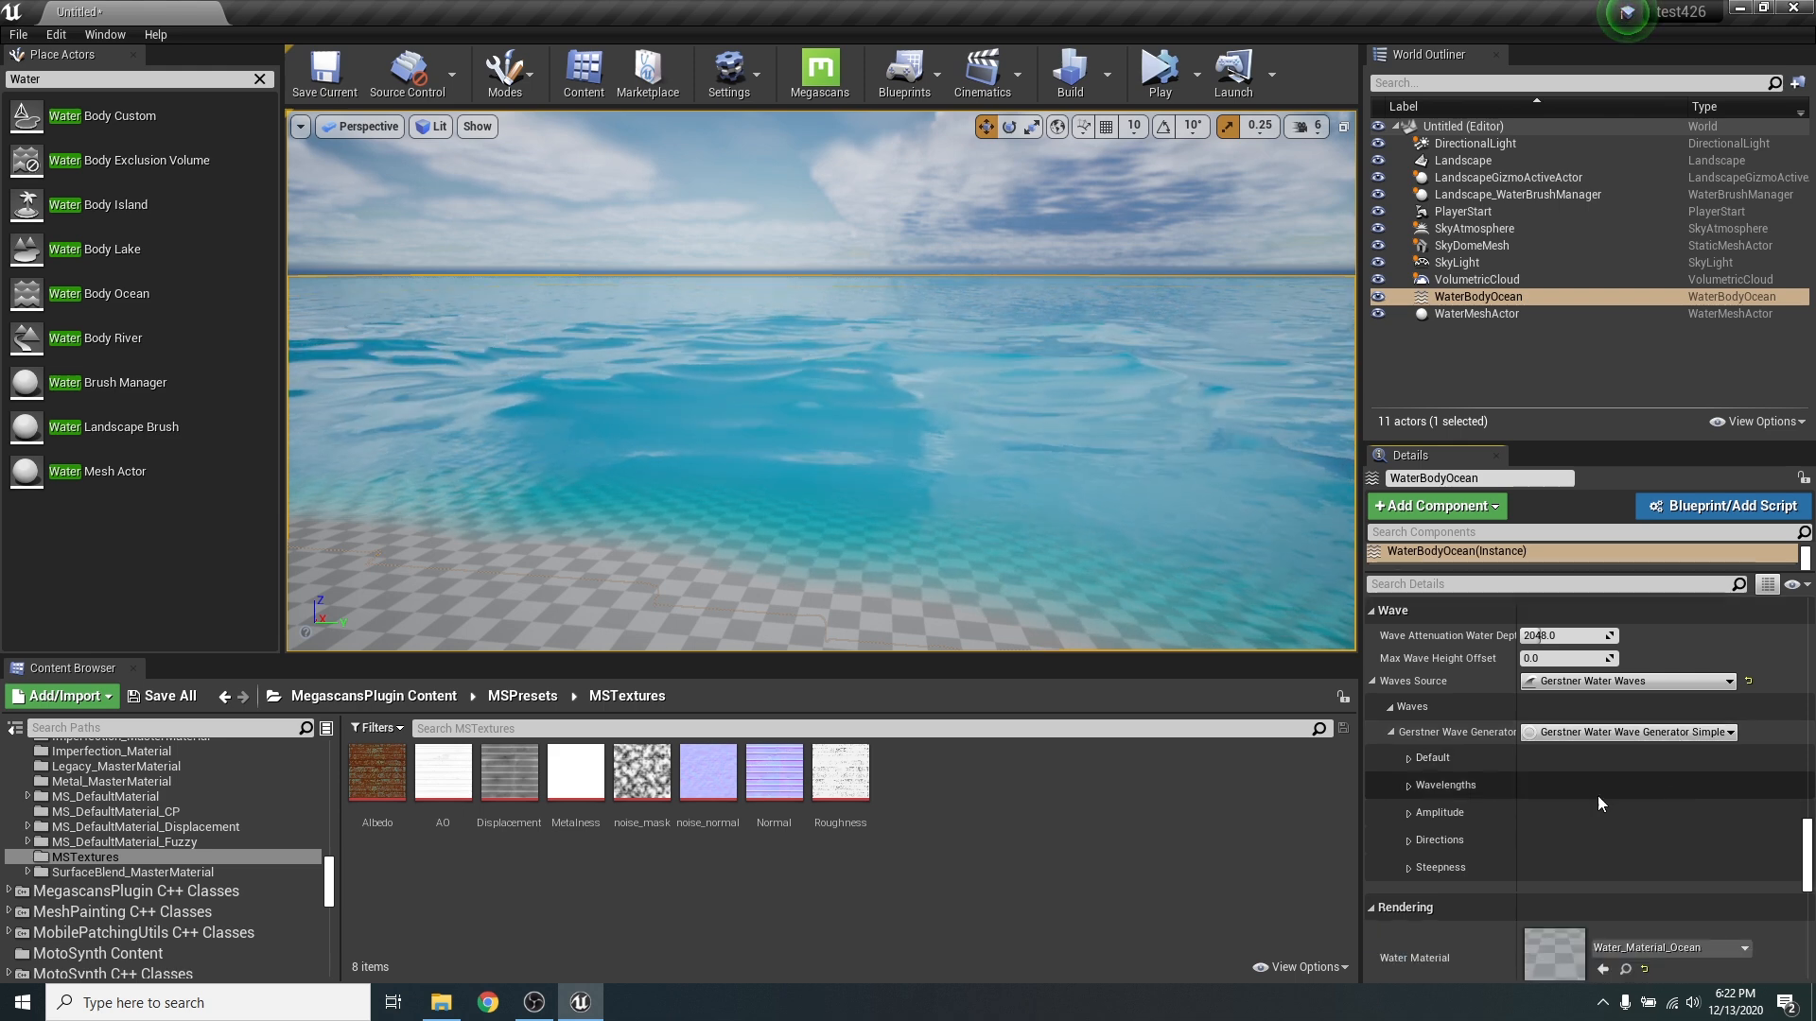
{"action": "left_click", "coordinate": [1408, 759]}
{"action": "left_click", "coordinate": [1410, 830]}
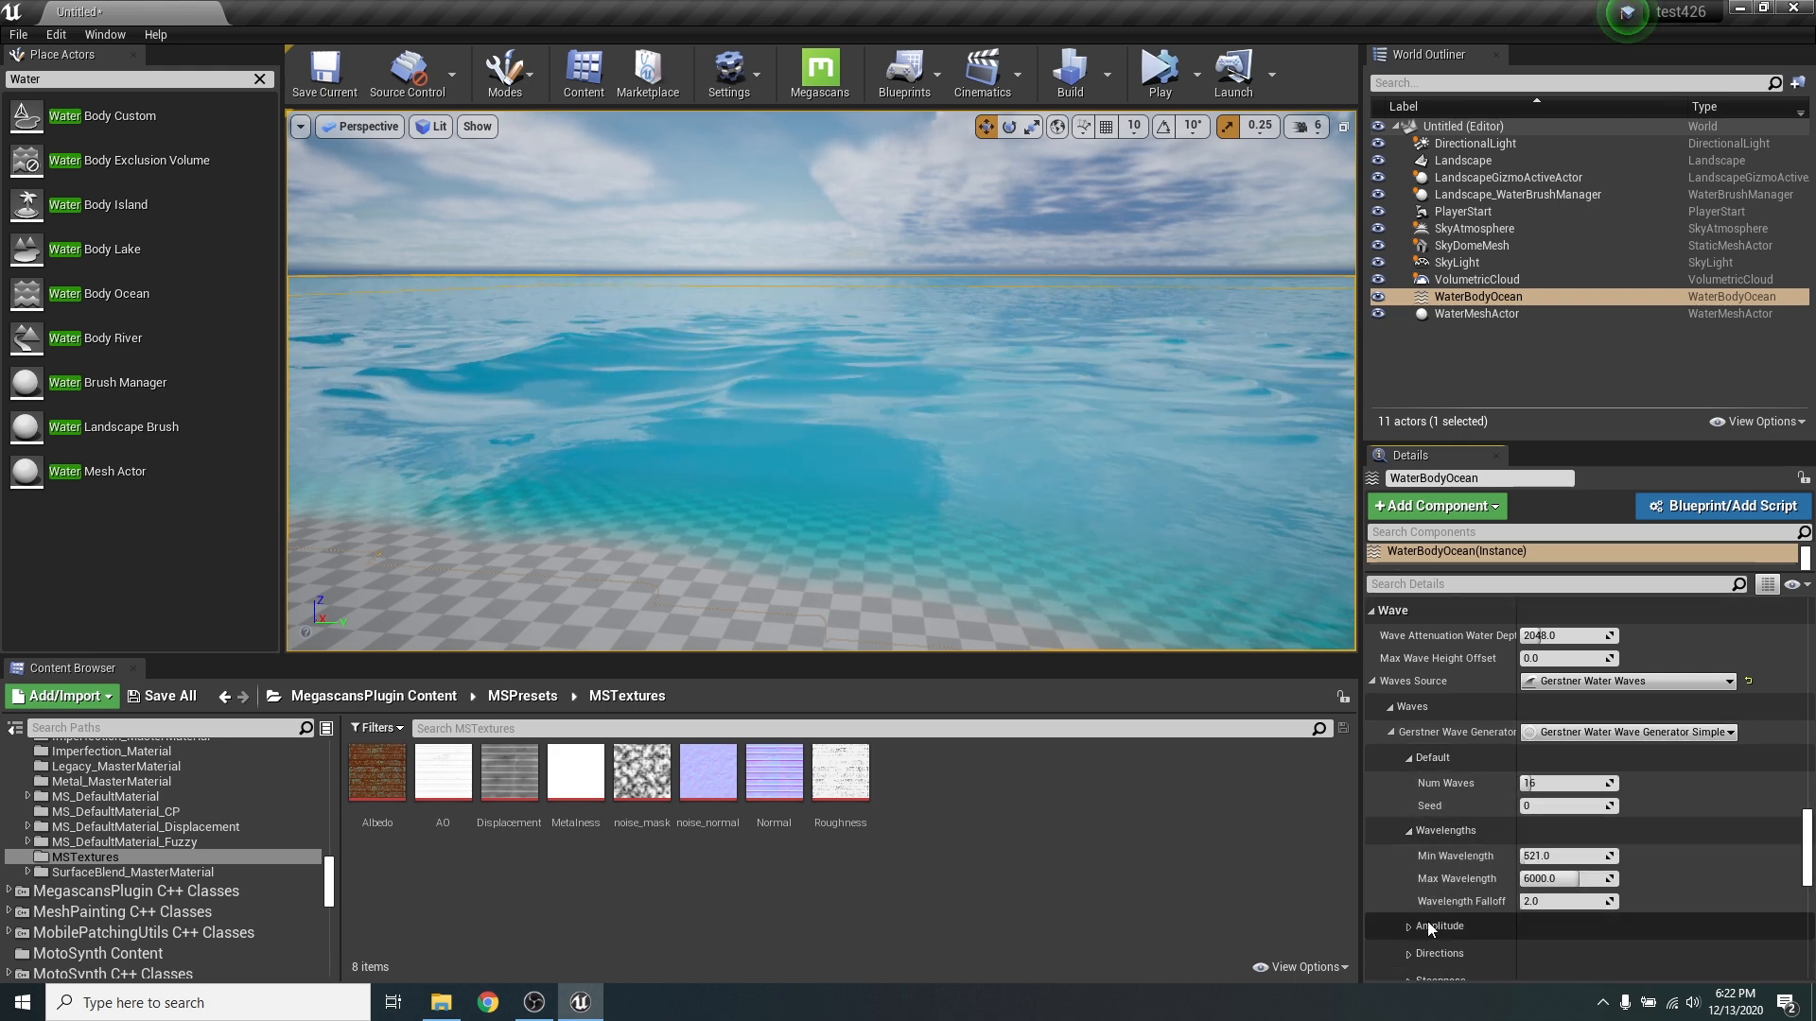
{"action": "left_click", "coordinate": [1410, 925]}
{"action": "scroll", "coordinate": [1479, 761], "scroll_direction": "down", "scroll_amount": 4}
{"action": "left_click", "coordinate": [1408, 900]}
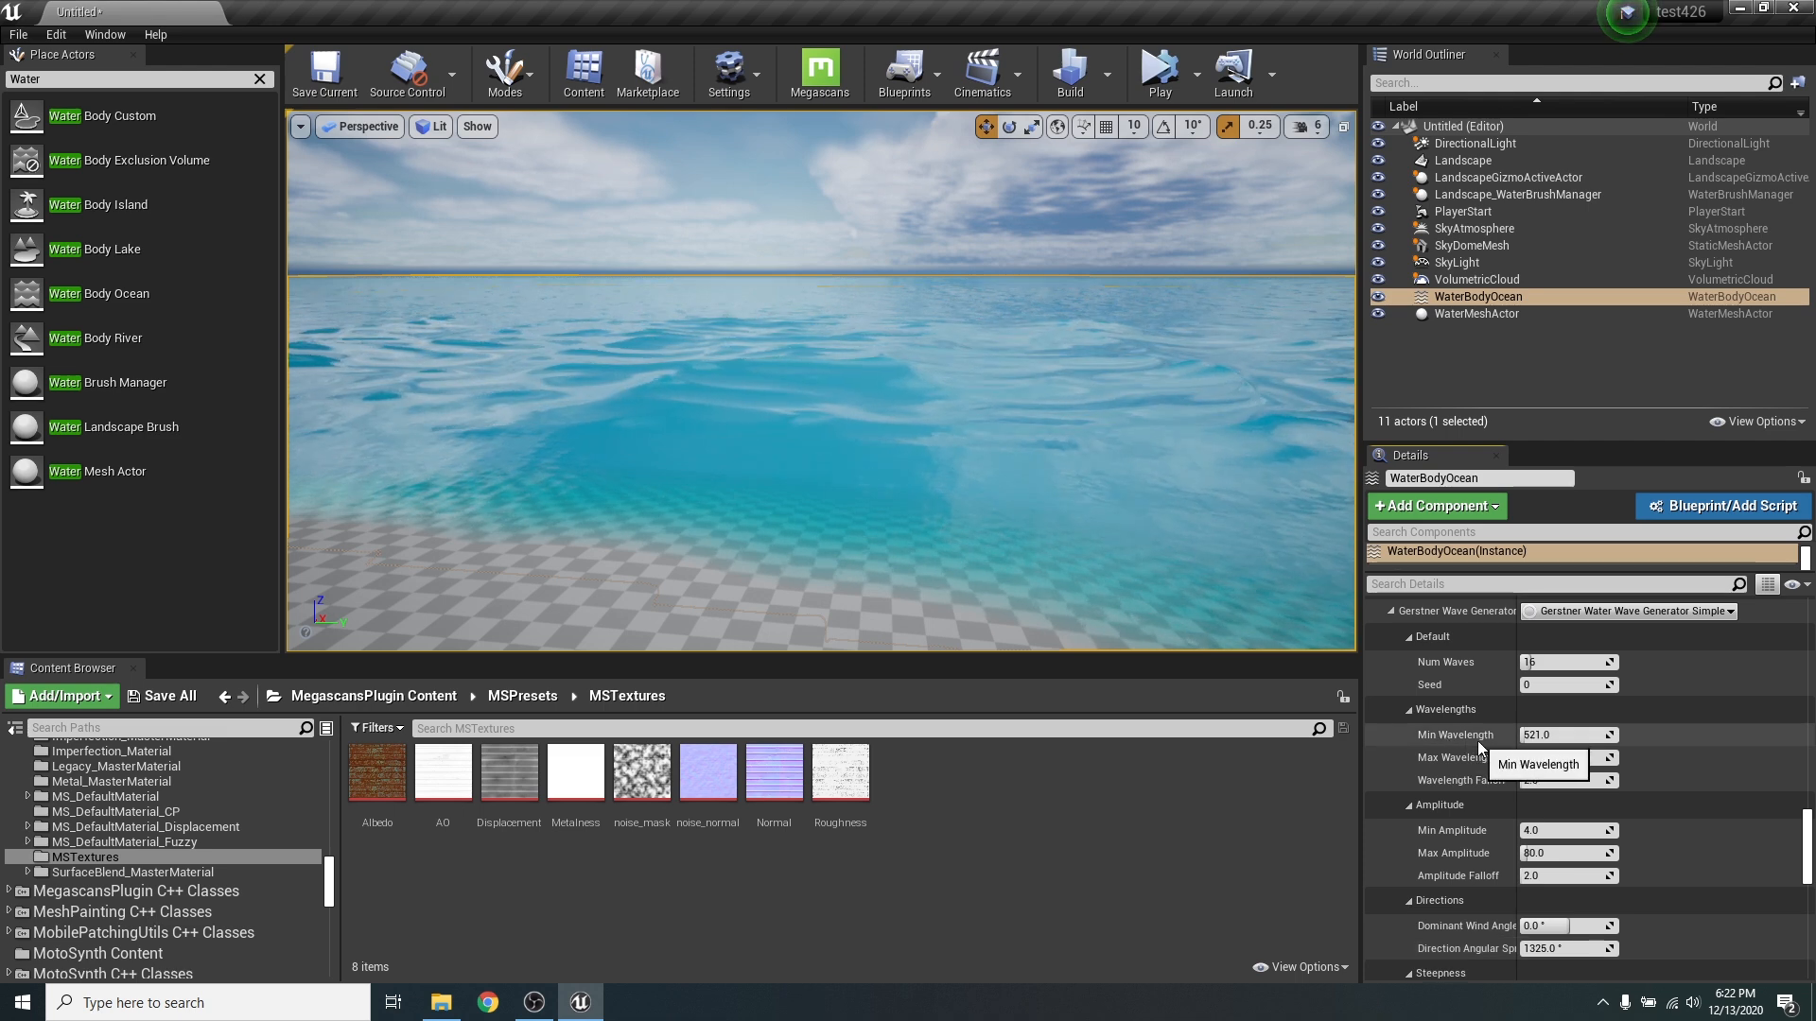
- Set the Gerstner wave generator's Num Waves to 34
{"action": "scroll", "coordinate": [1479, 740], "scroll_direction": "up", "scroll_amount": 2}
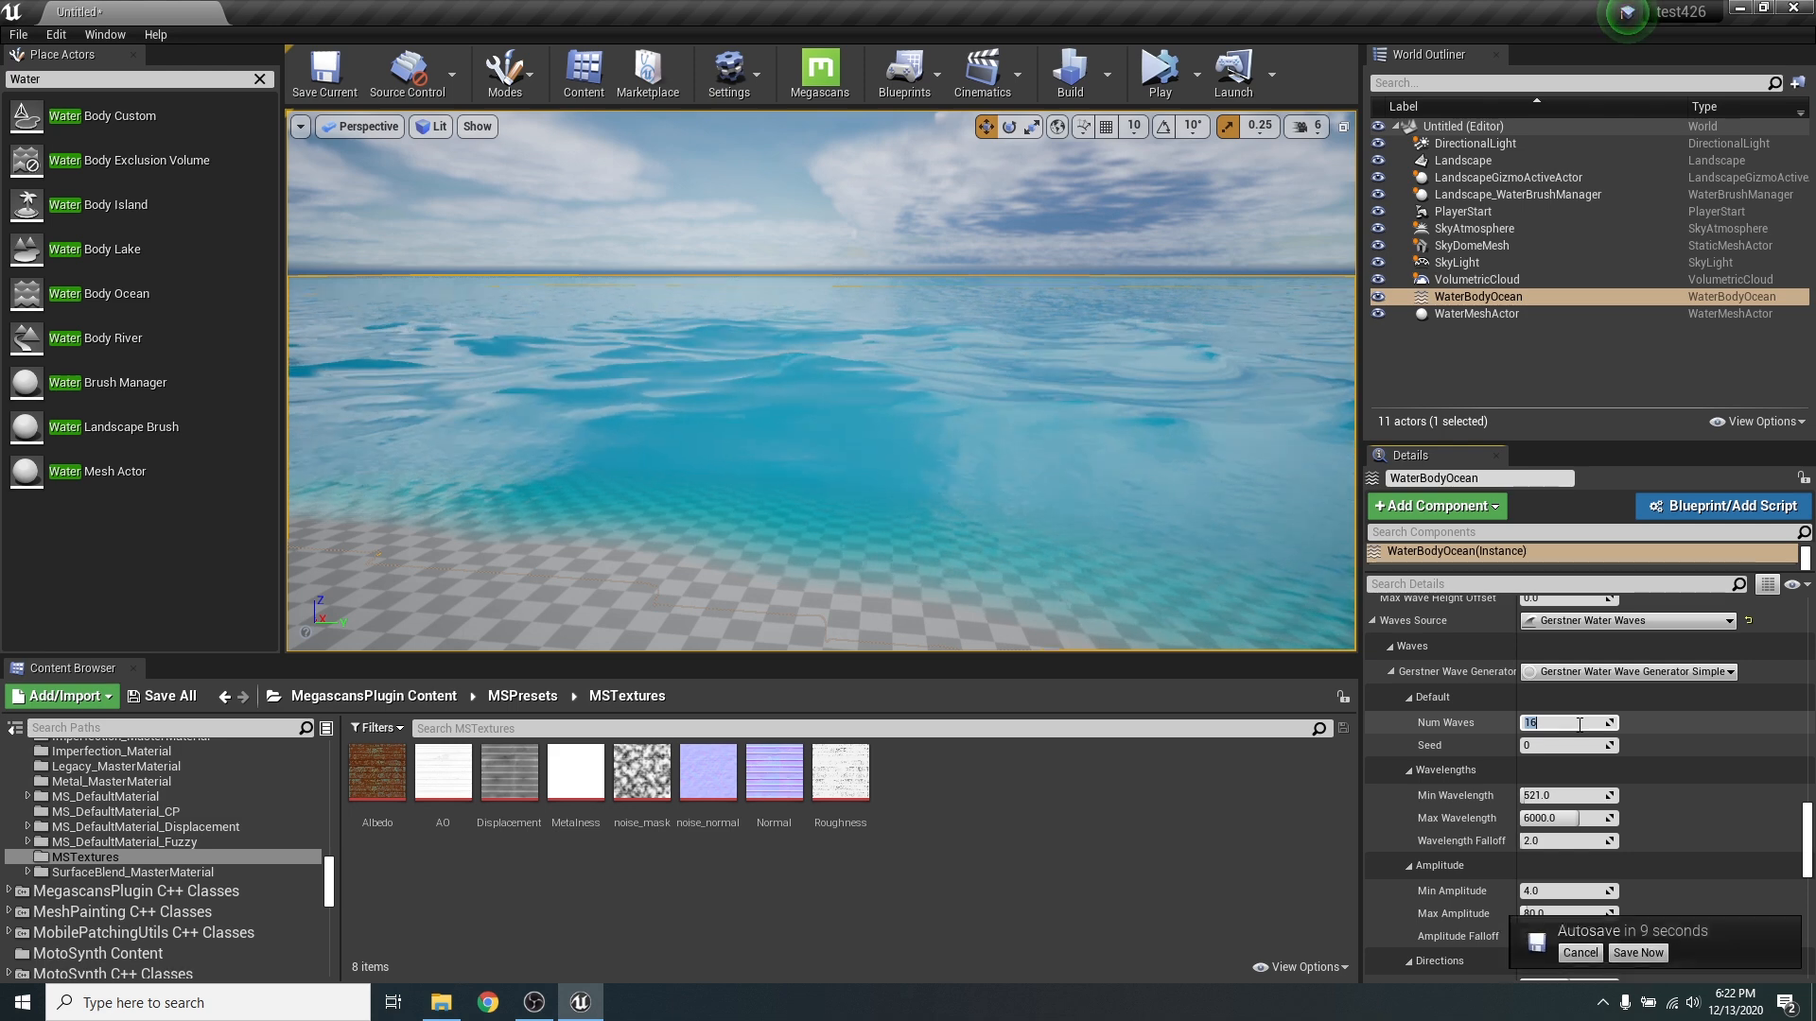
{"action": "type", "text": "3"}
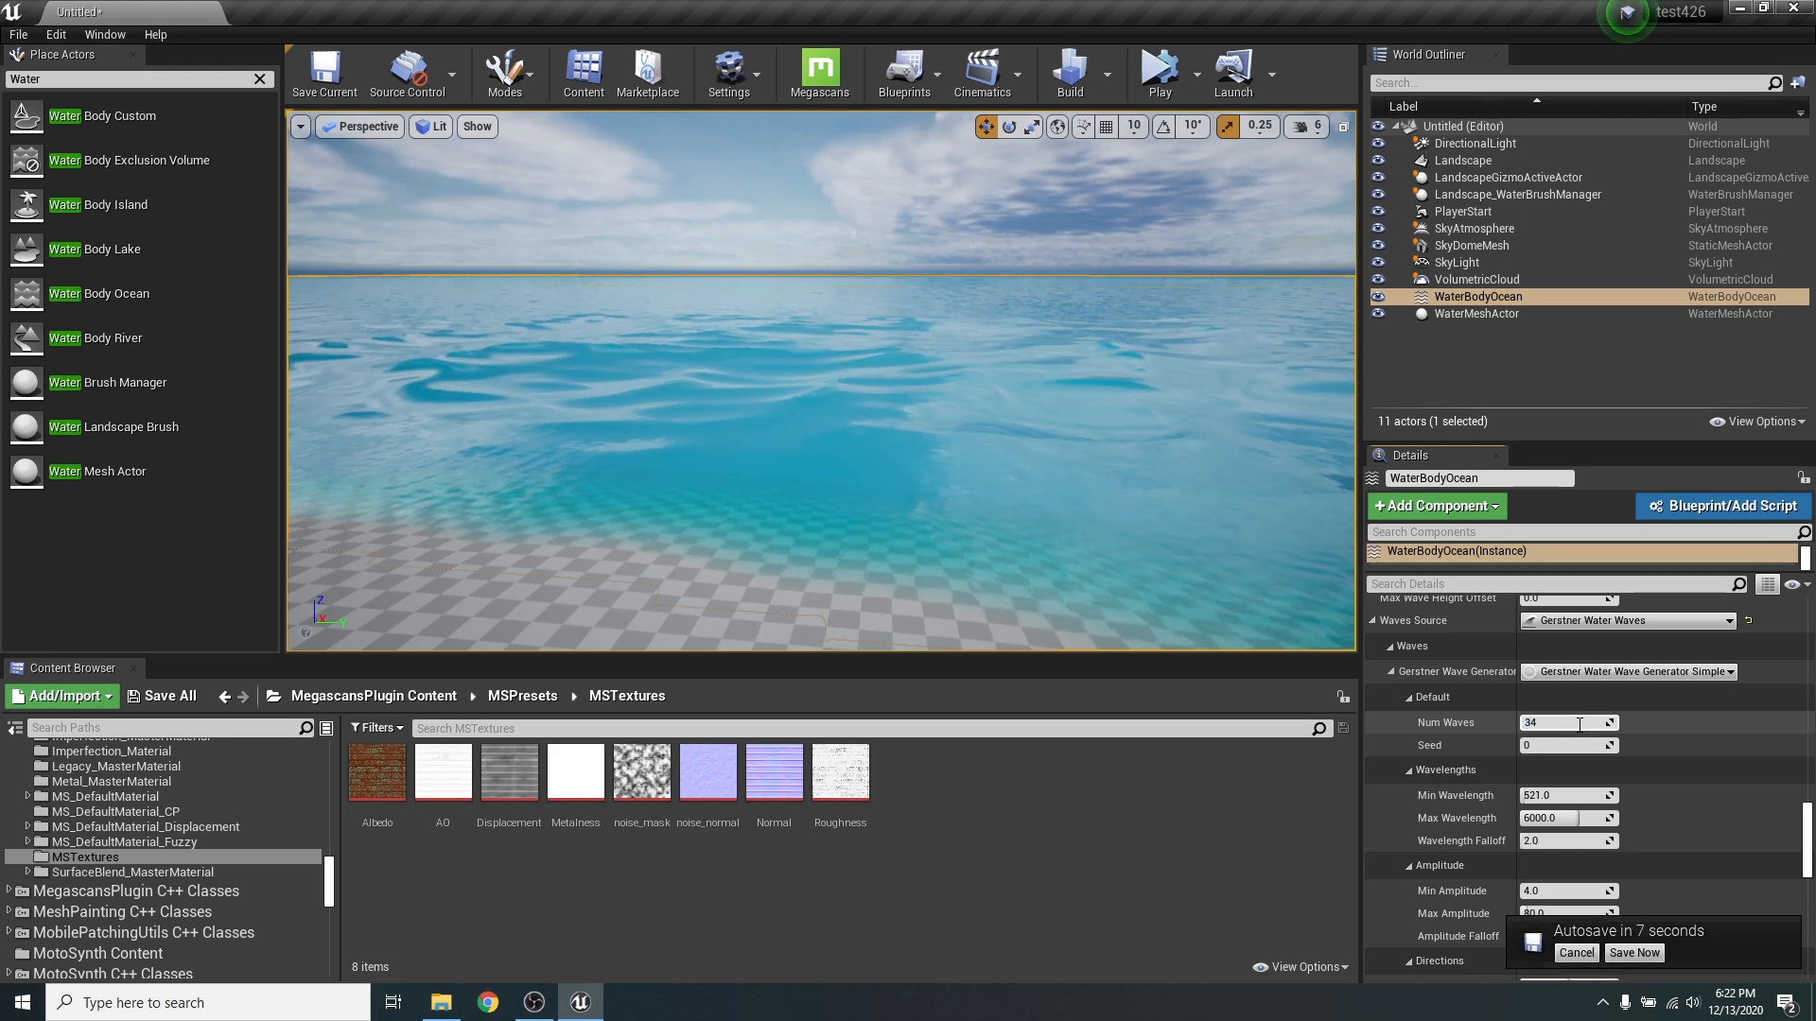
{"action": "type", "text": "4"}
{"action": "key", "text": "Return"}
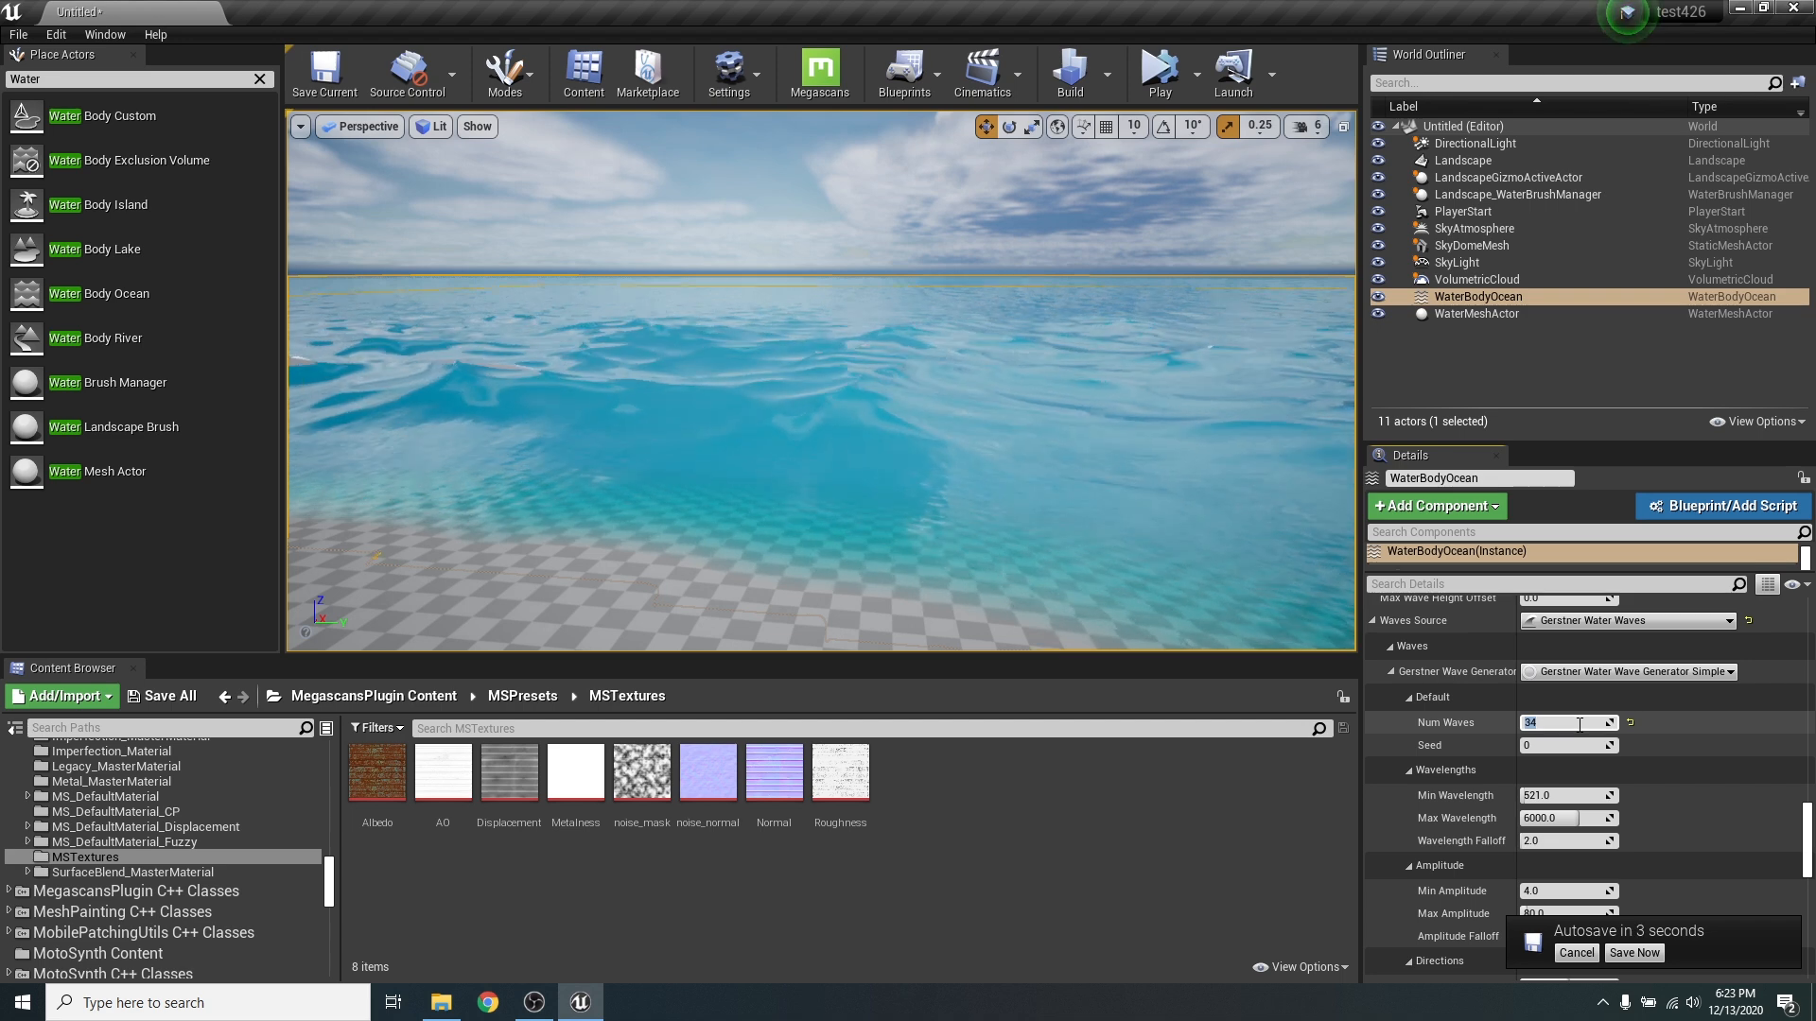
- Try a Seed of 12 for the Gerstner waves and return it to 0
{"action": "left_click", "coordinate": [1529, 747]}
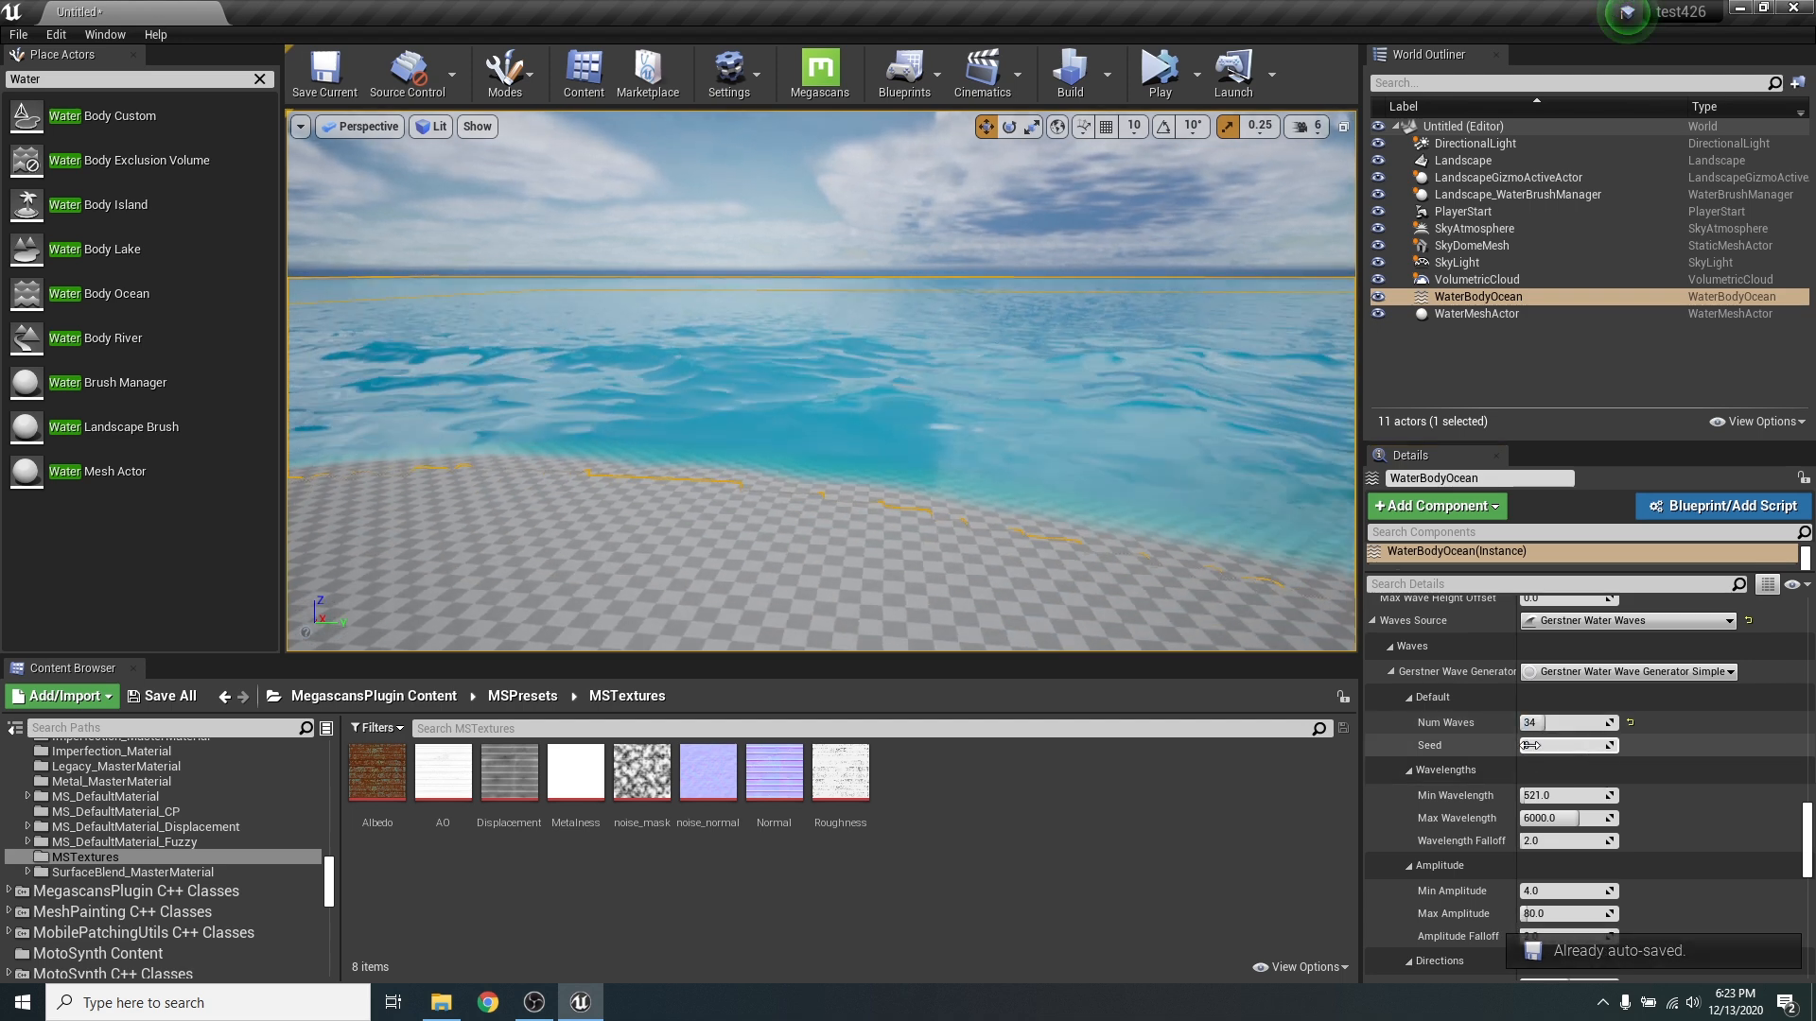
{"action": "left_click", "coordinate": [1530, 746]}
{"action": "type", "text": "12"}
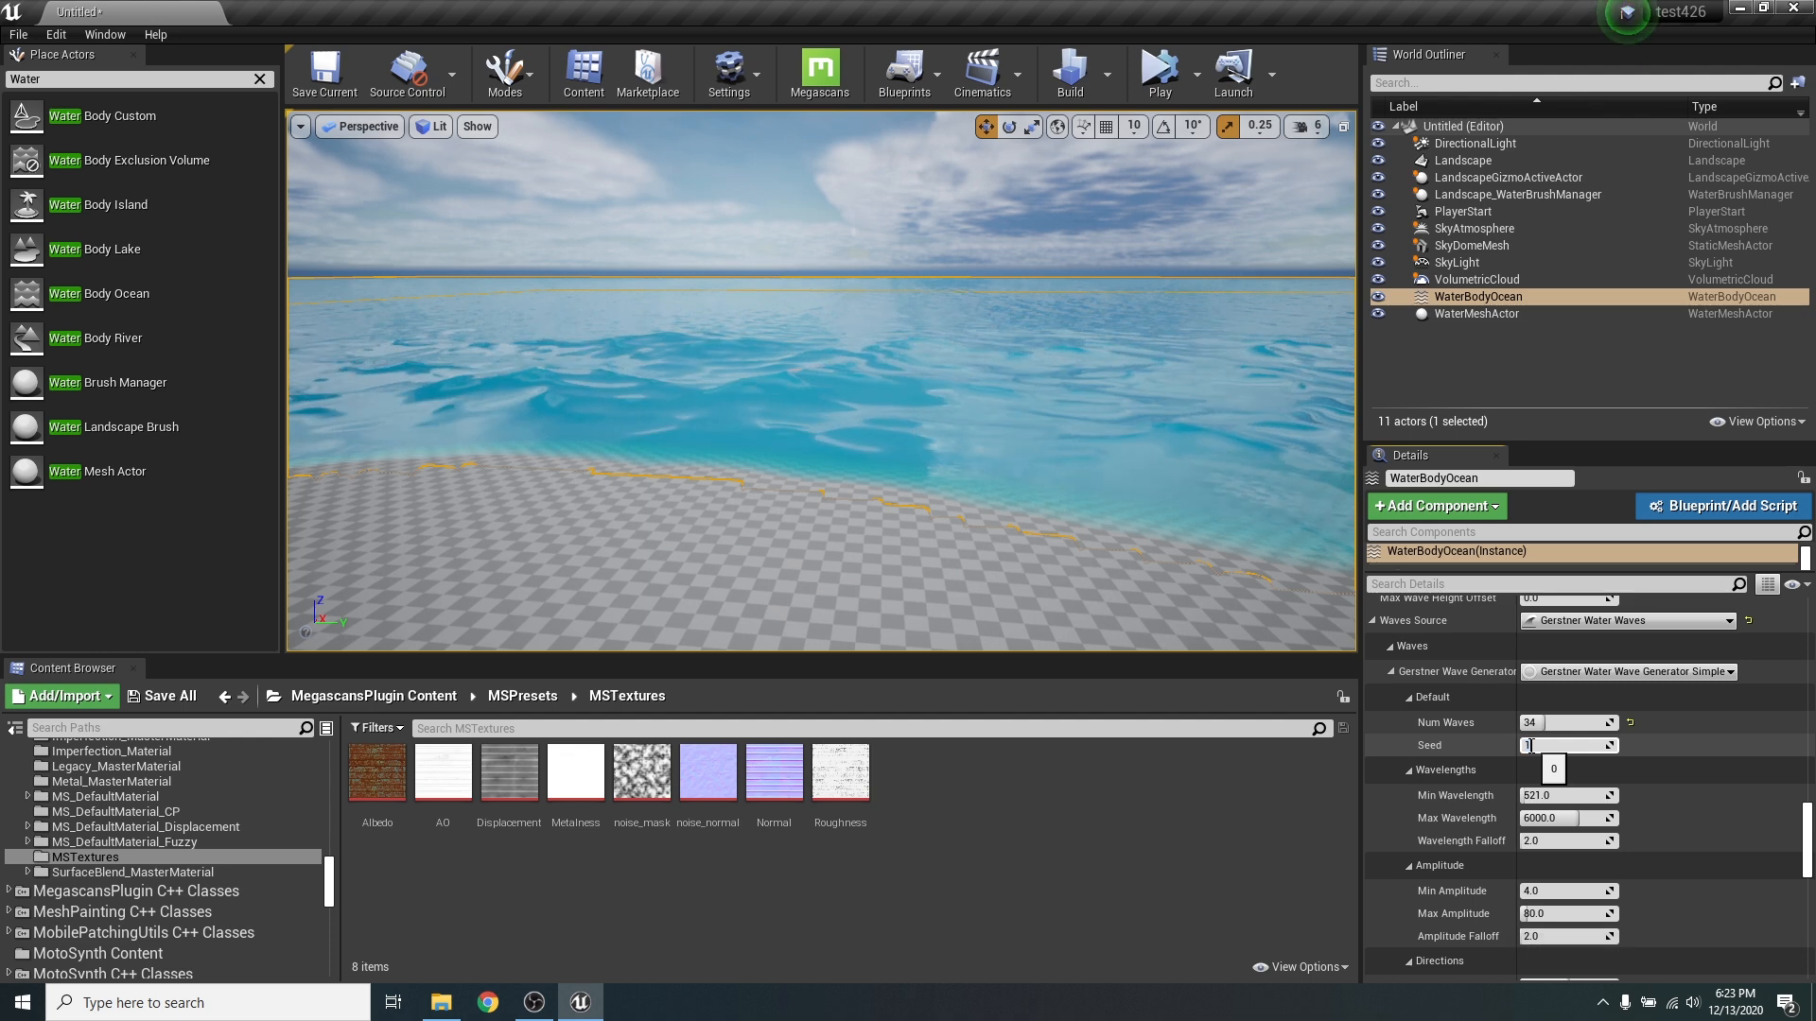
{"action": "key", "text": "Return"}
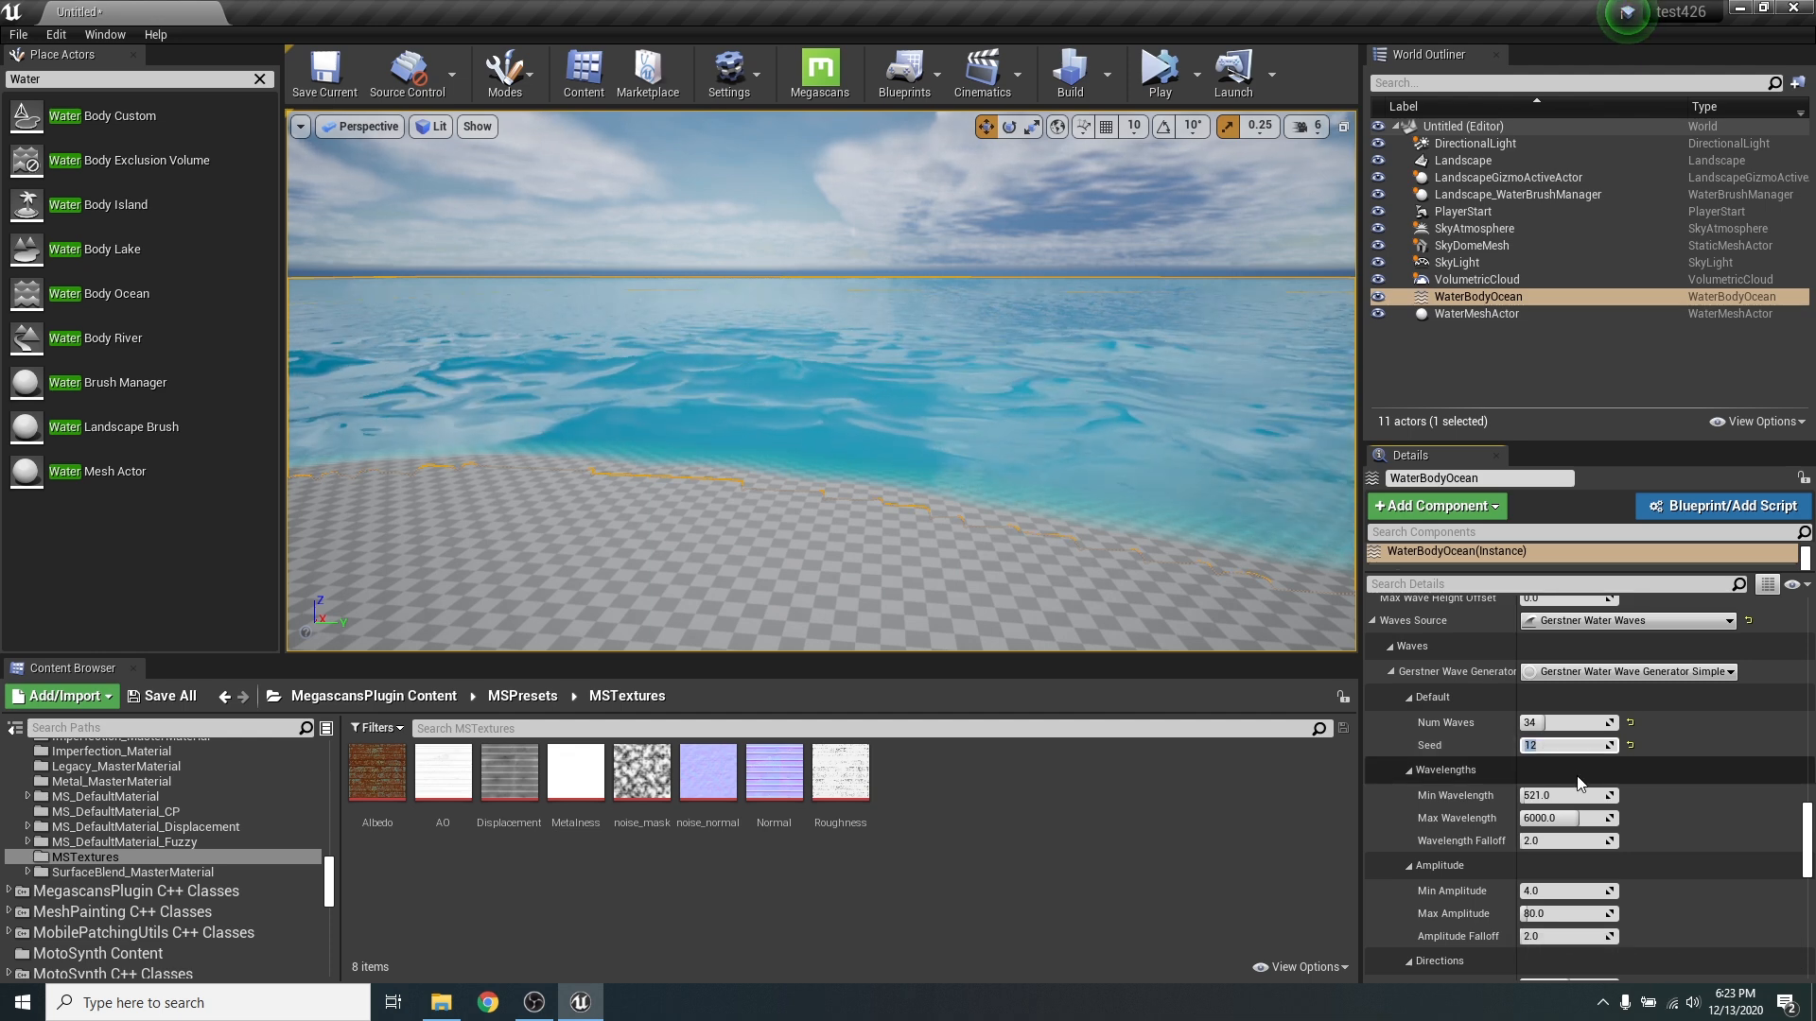
{"action": "key", "text": "Return"}
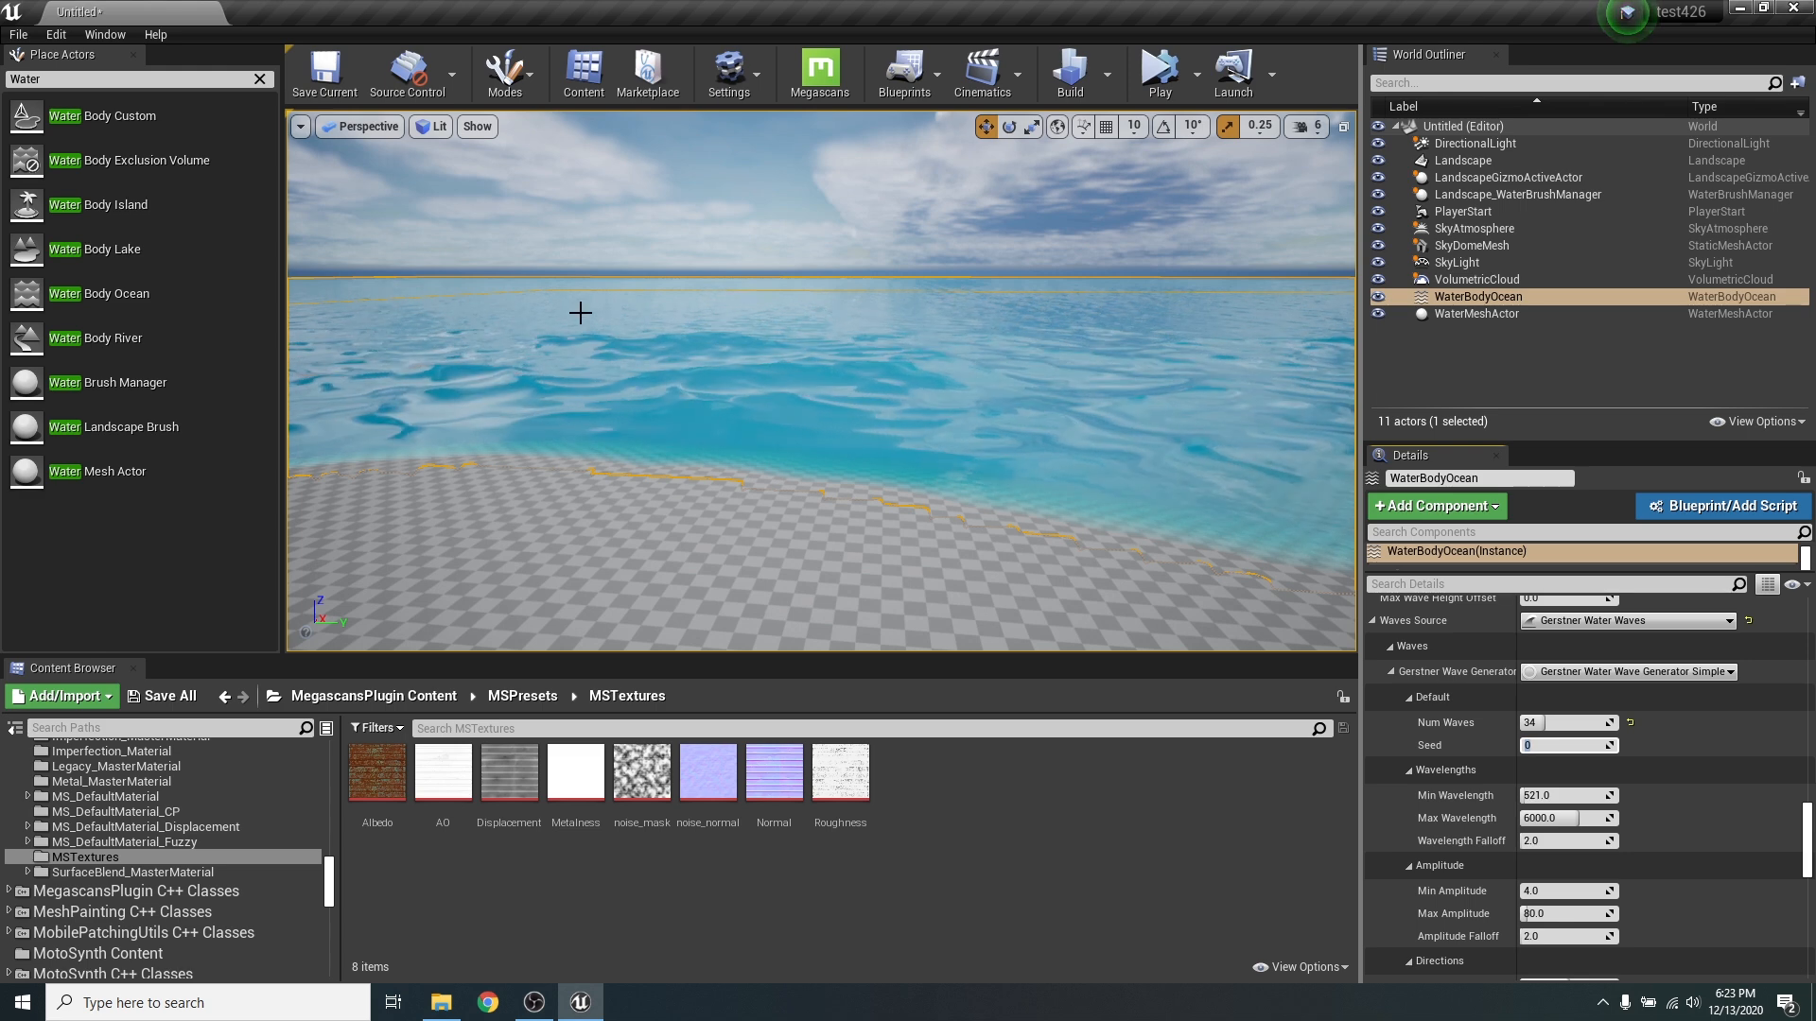
- Set the Gerstner waves' Max Wavelength to 1500 and Min Wavelength to 250
{"action": "scroll", "coordinate": [1670, 714], "scroll_direction": "down", "scroll_amount": 2}
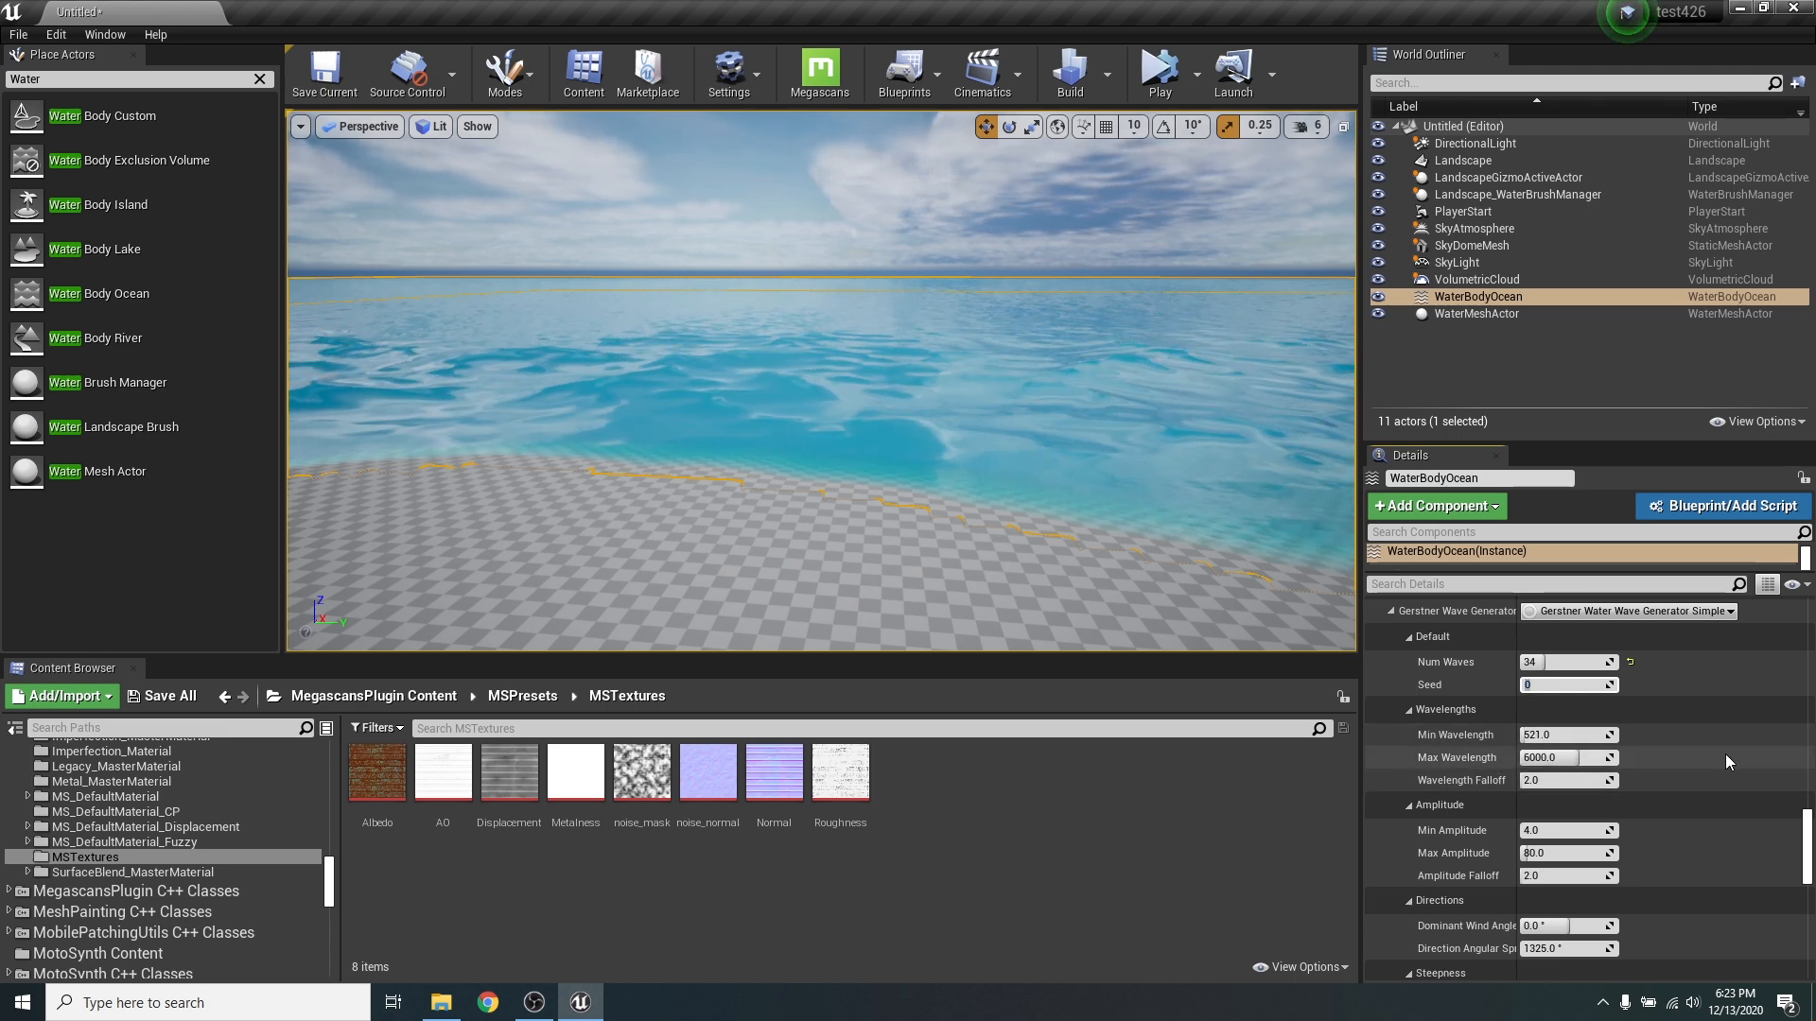
{"action": "left_click", "coordinate": [1544, 757]}
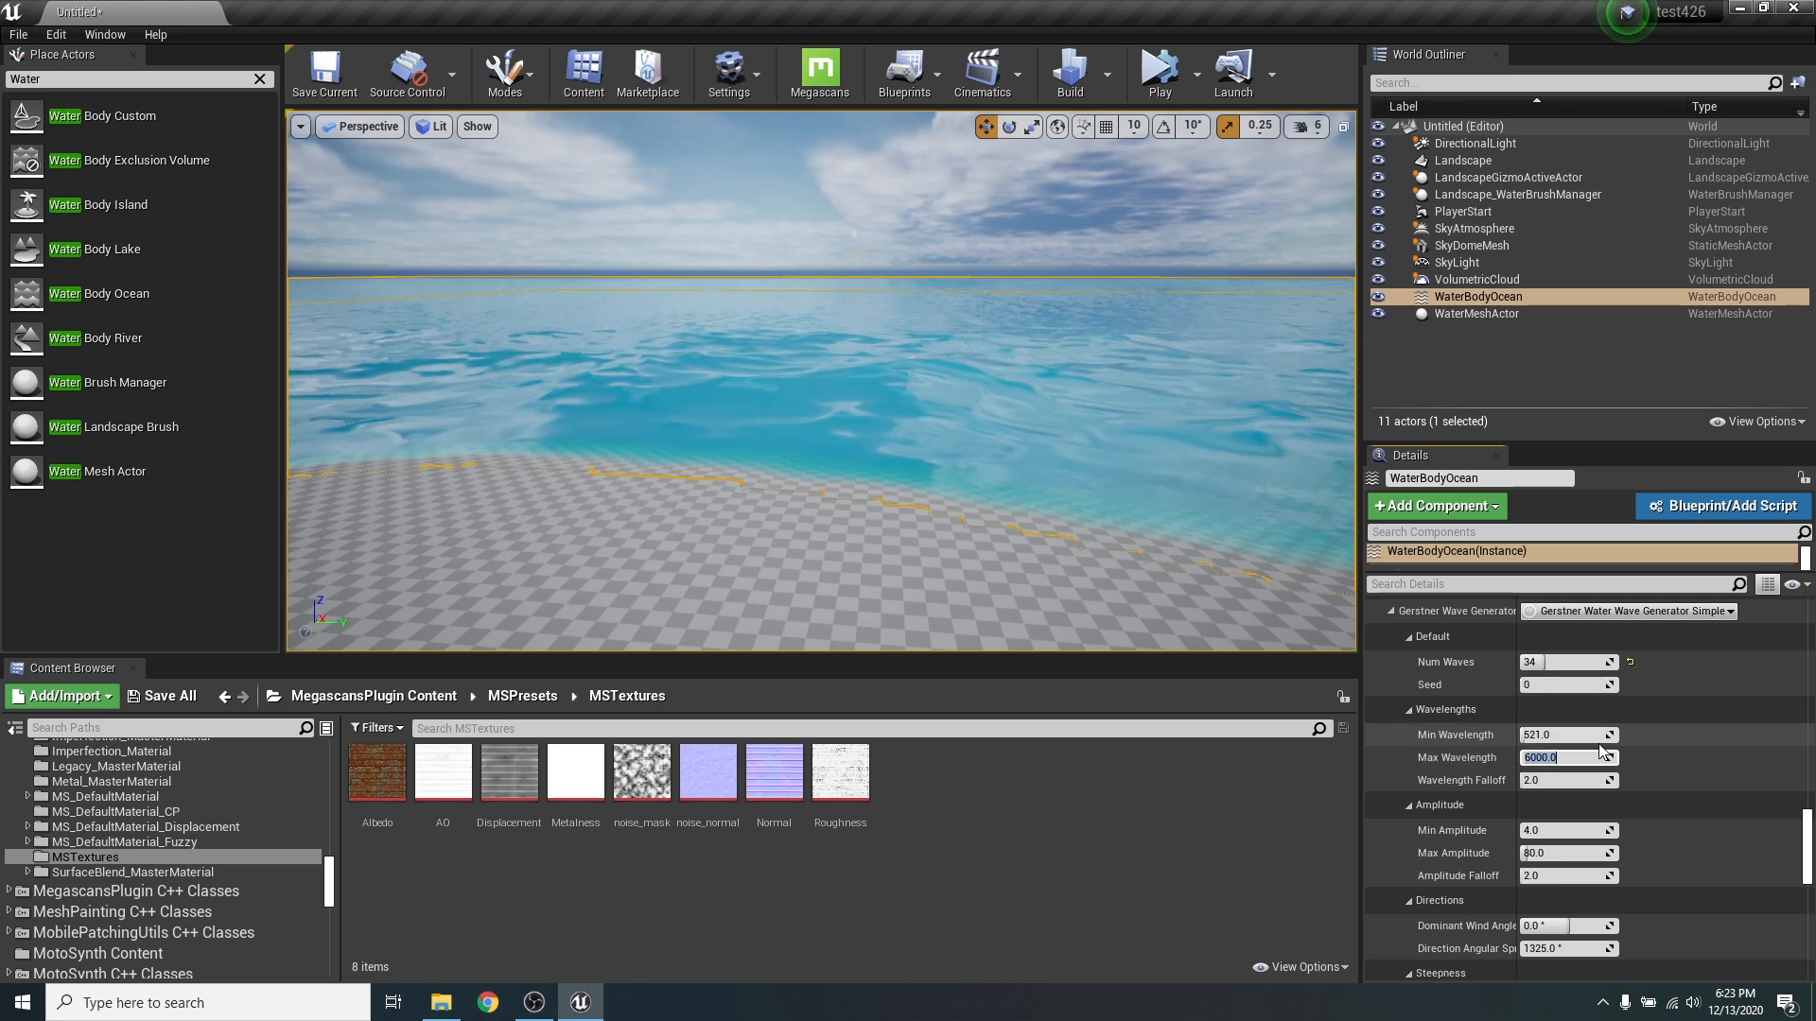
{"action": "type", "text": "1500"}
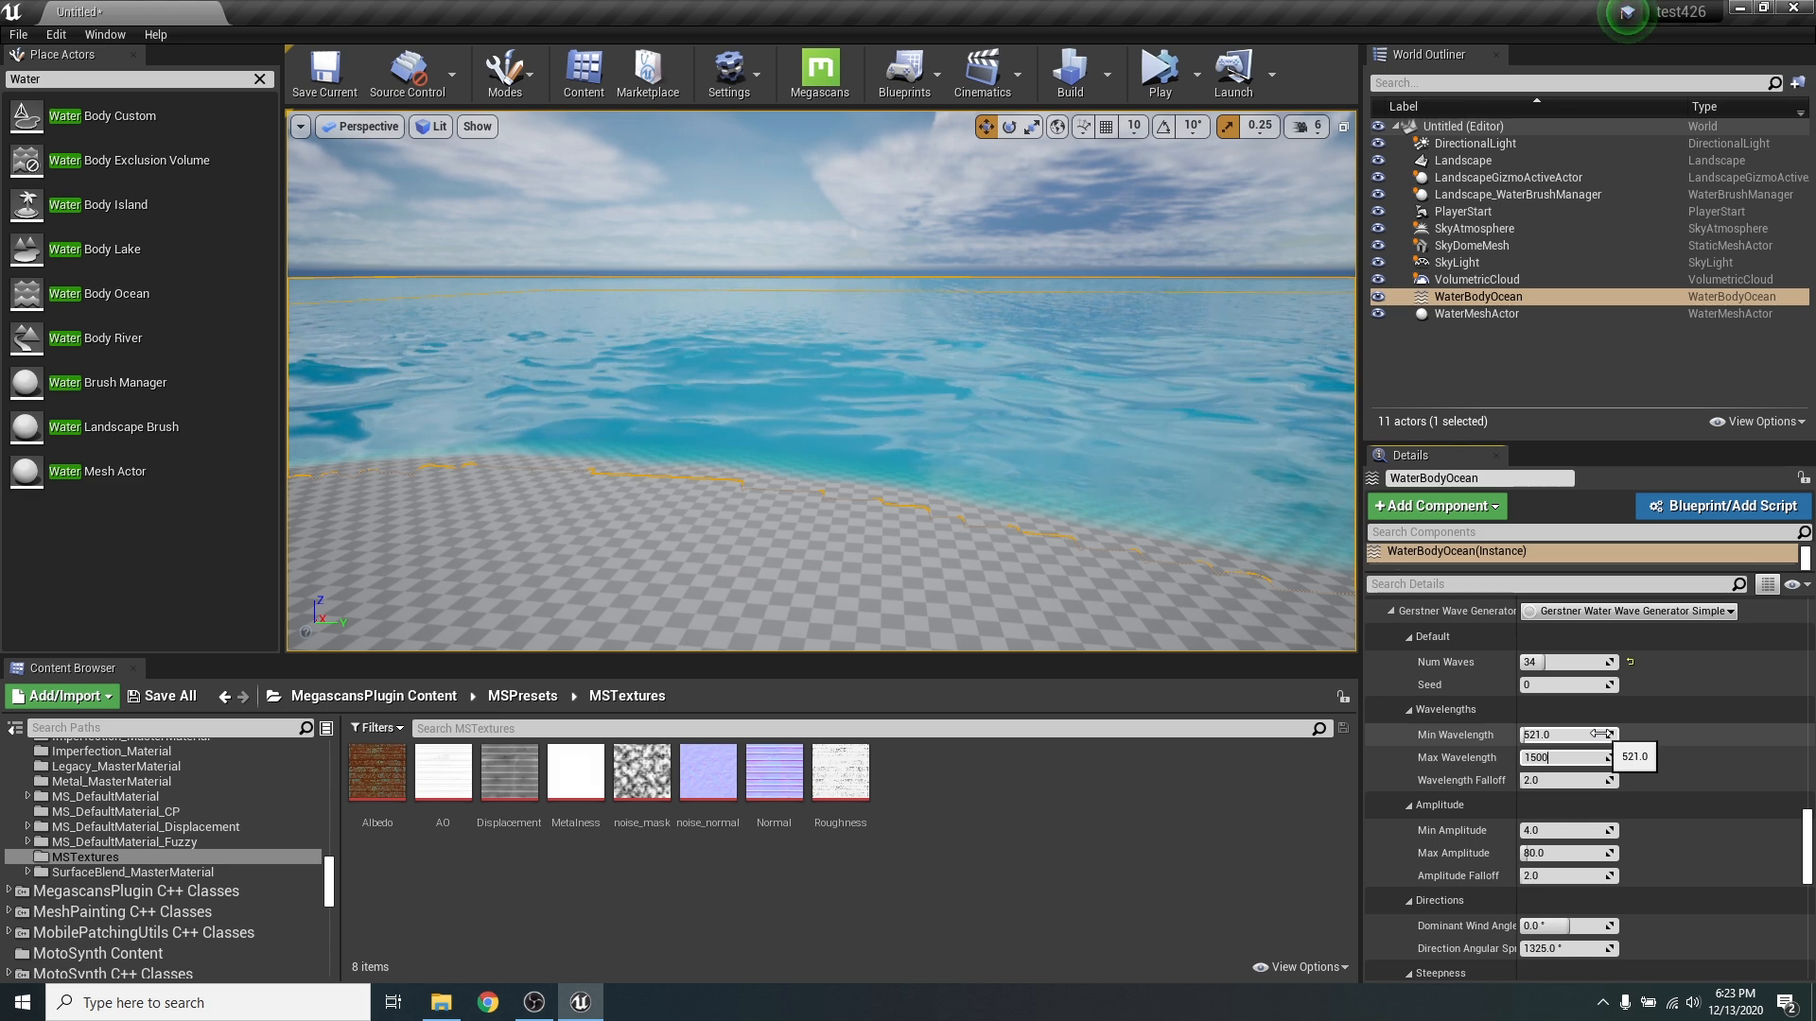
{"action": "key", "text": "Return"}
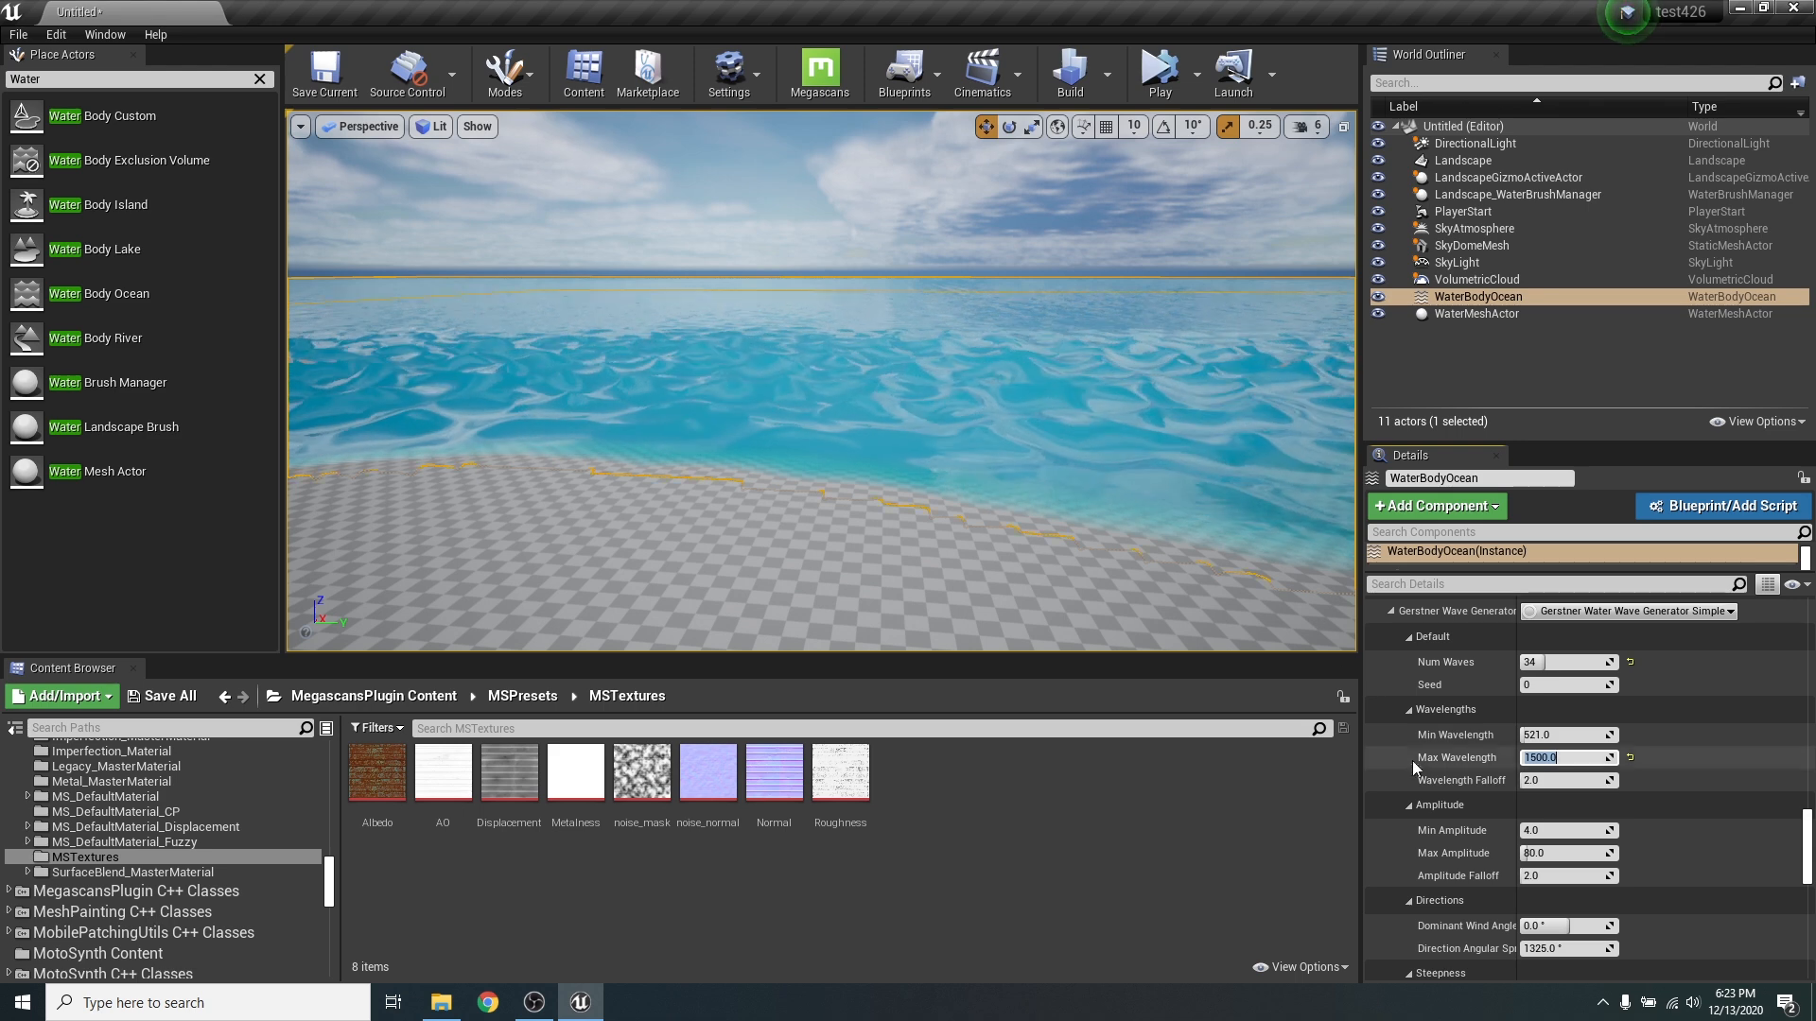
{"action": "left_click", "coordinate": [1566, 735]}
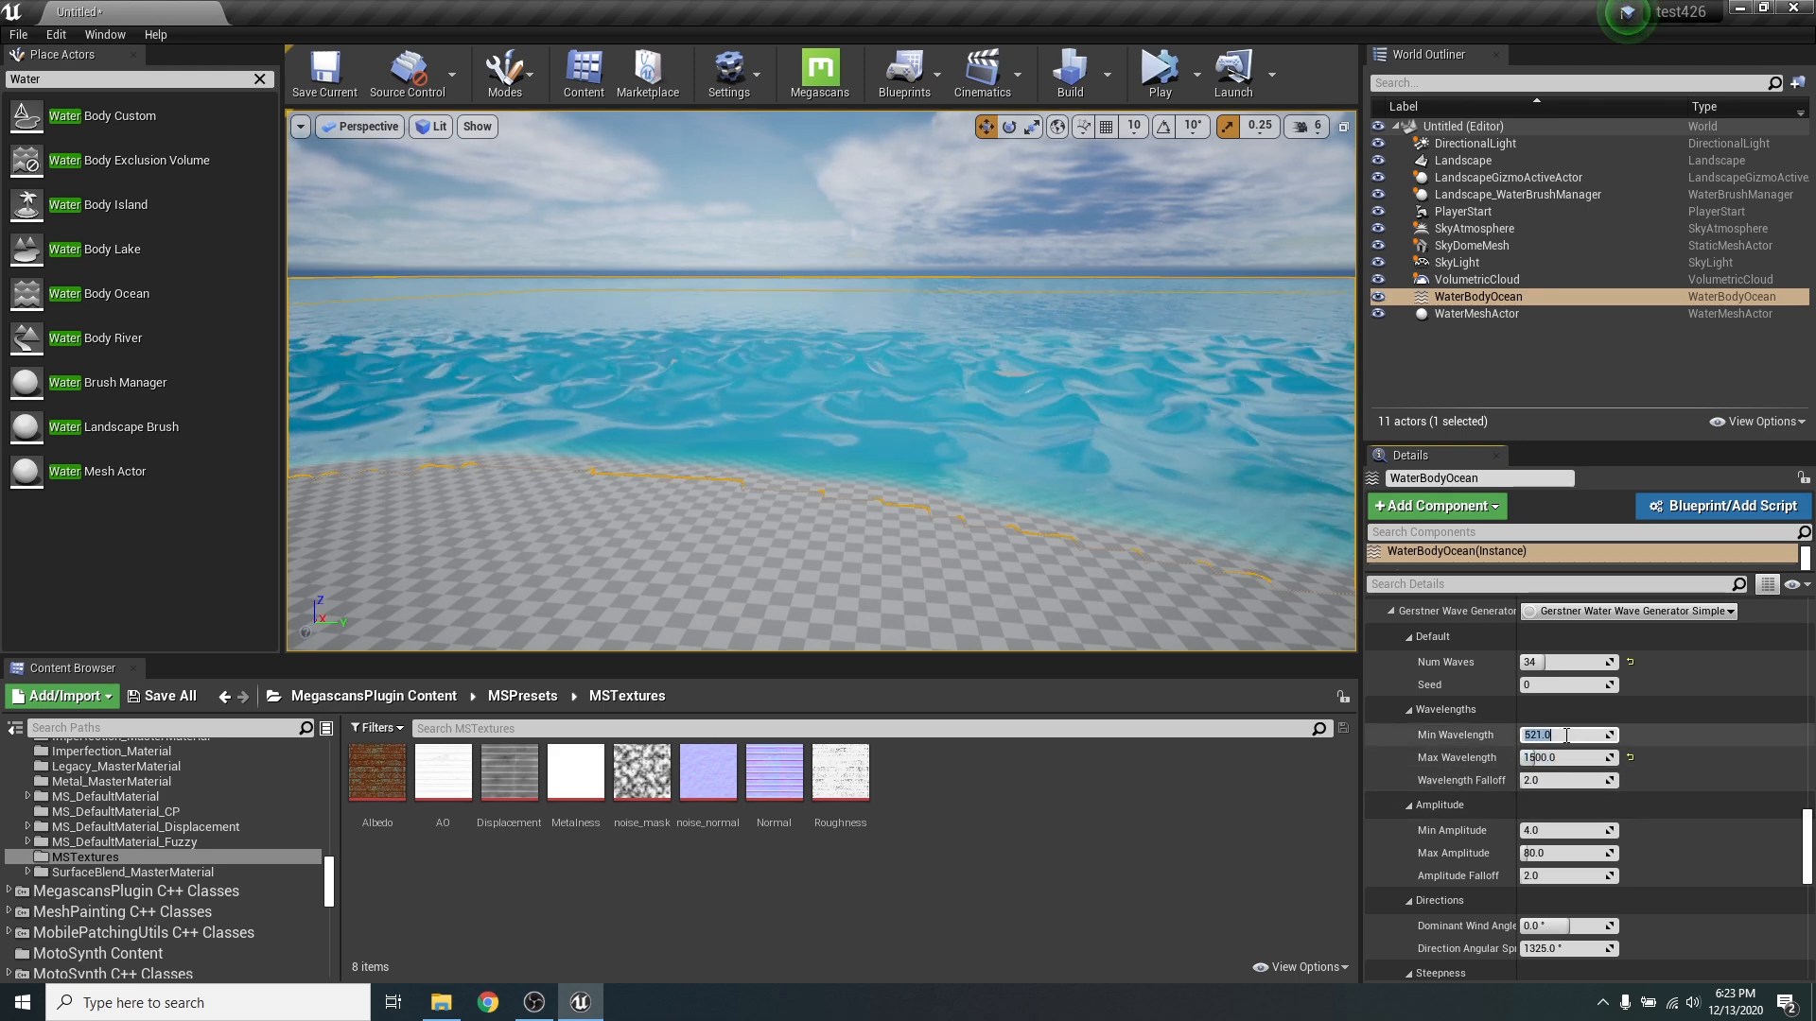
{"action": "type", "text": "250"}
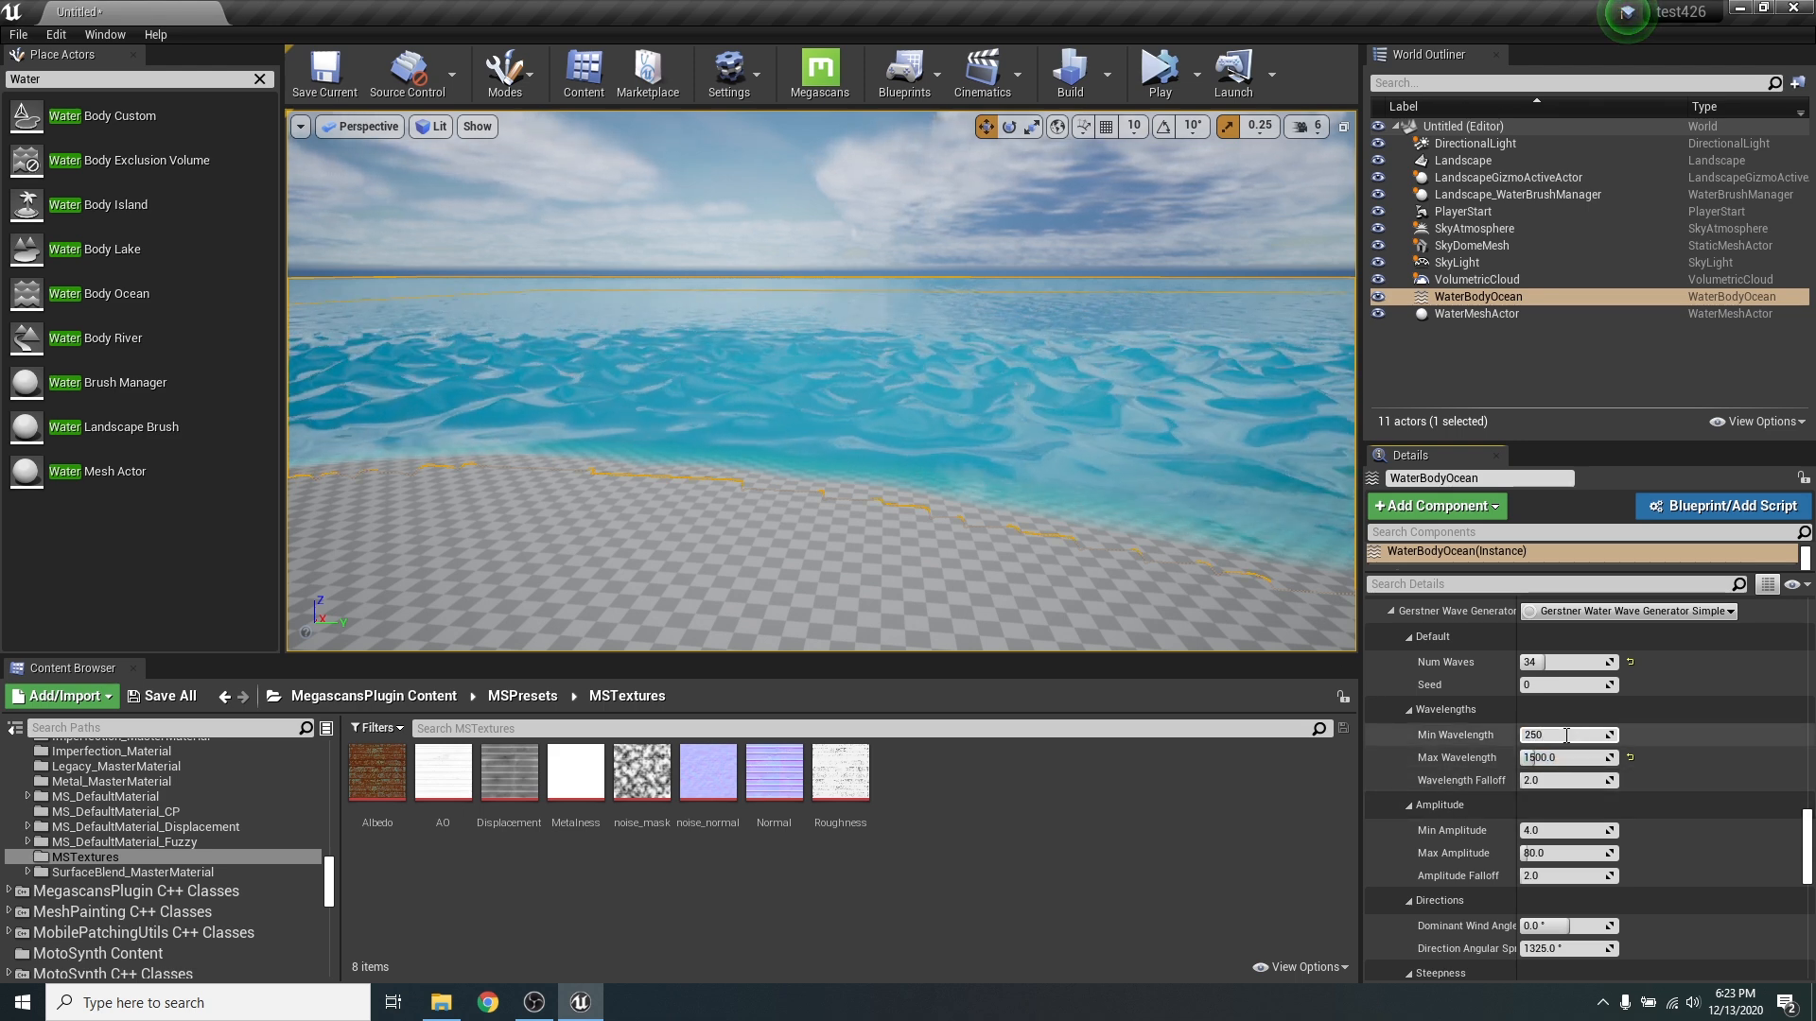
{"action": "key", "text": "Return"}
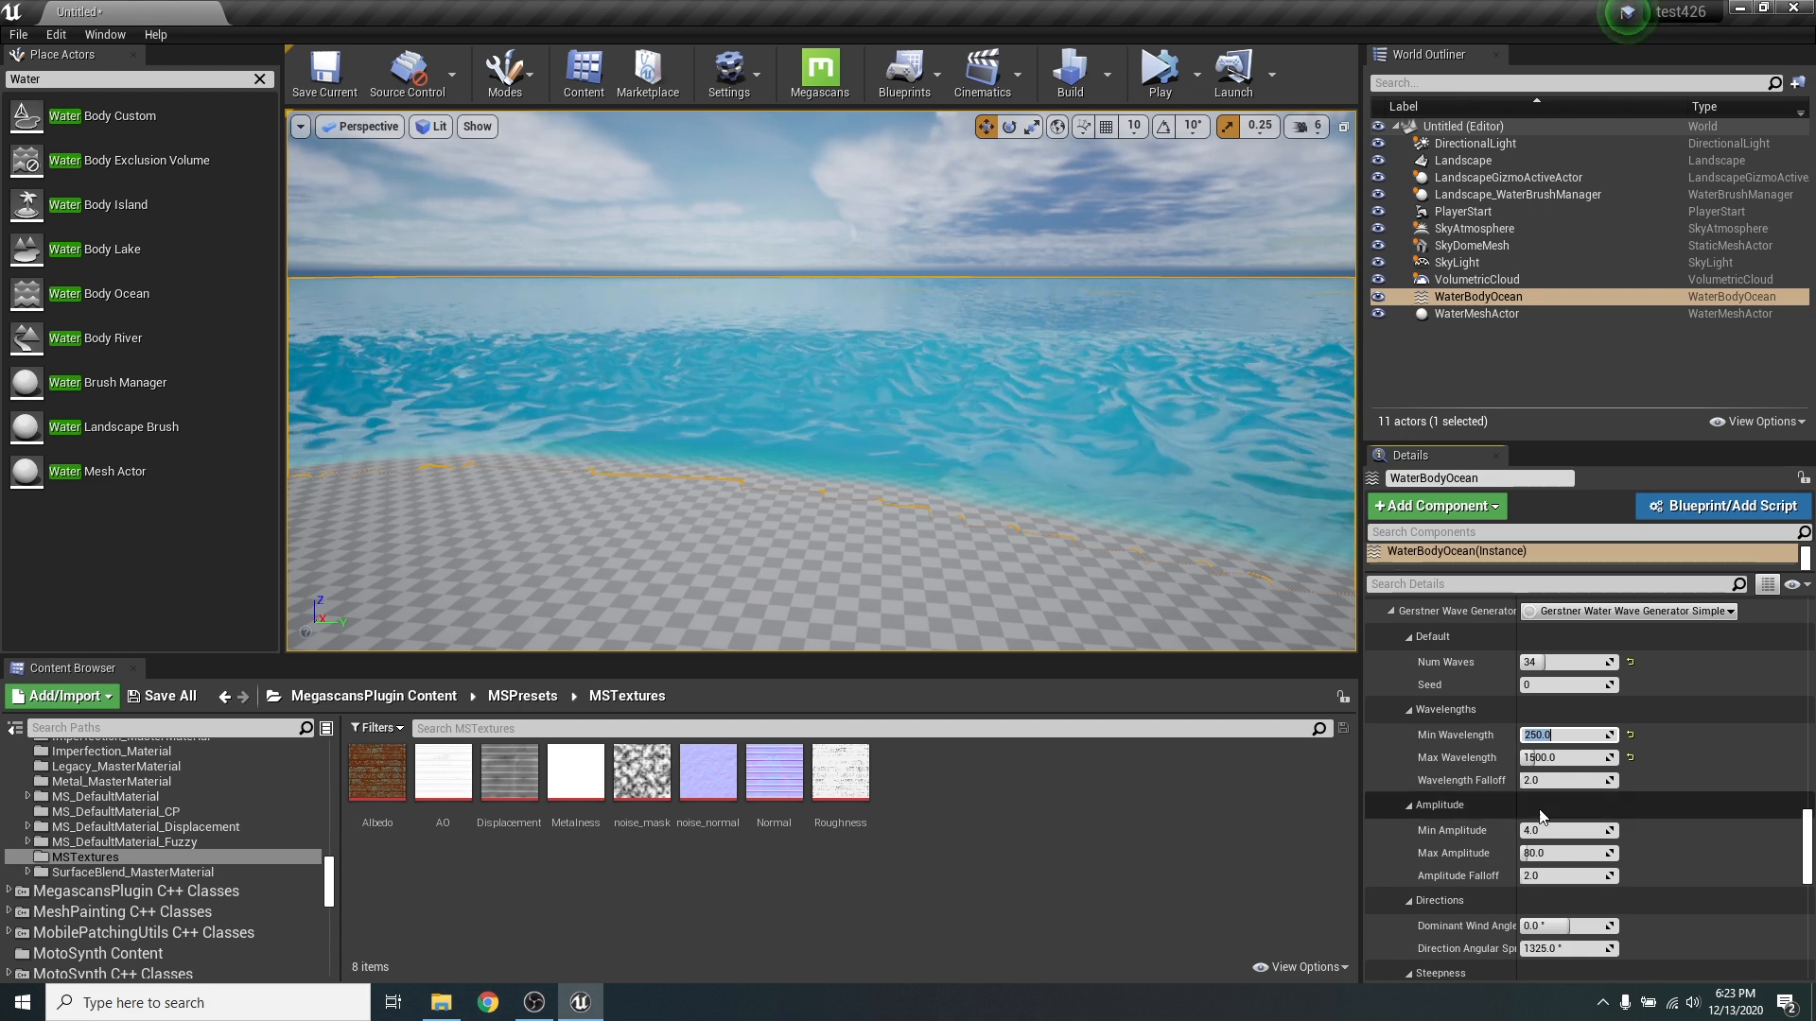
- Set the Gerstner waves' Max Amplitude to 20 and inspect the water surface up close
{"action": "scroll", "coordinate": [1655, 785], "scroll_direction": "down", "scroll_amount": 2}
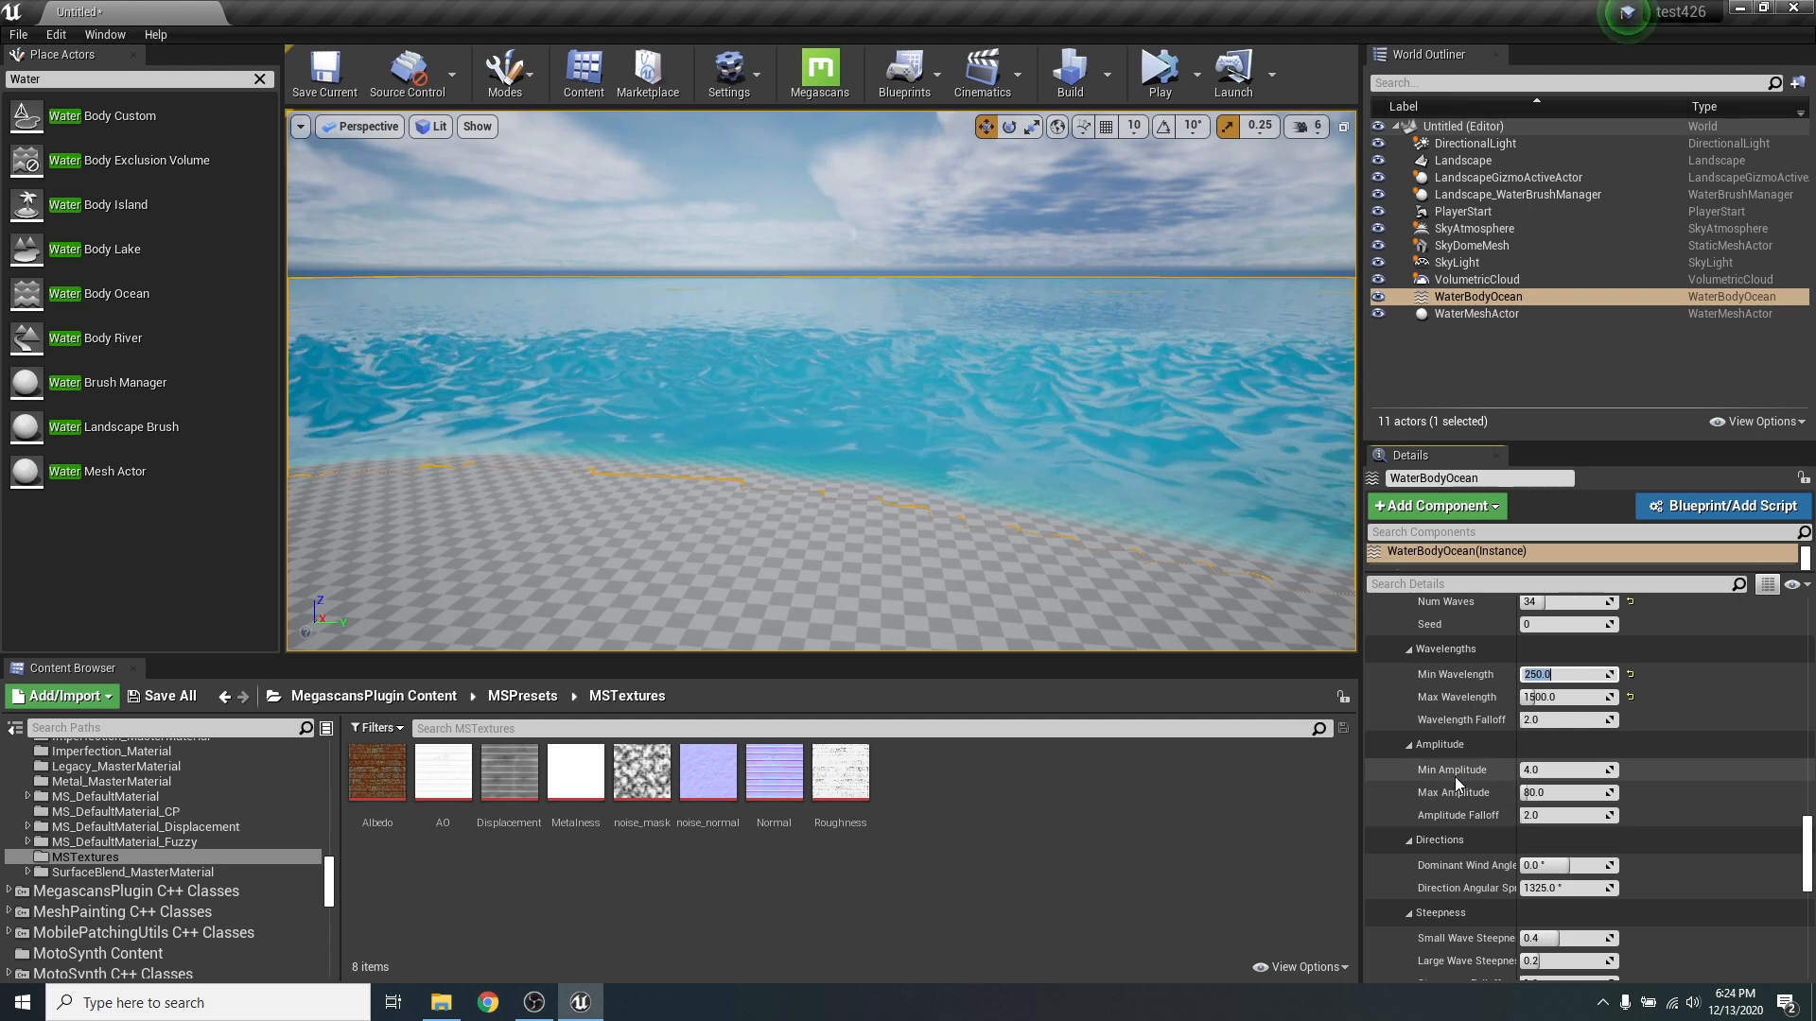
{"action": "left_click", "coordinate": [1538, 792]}
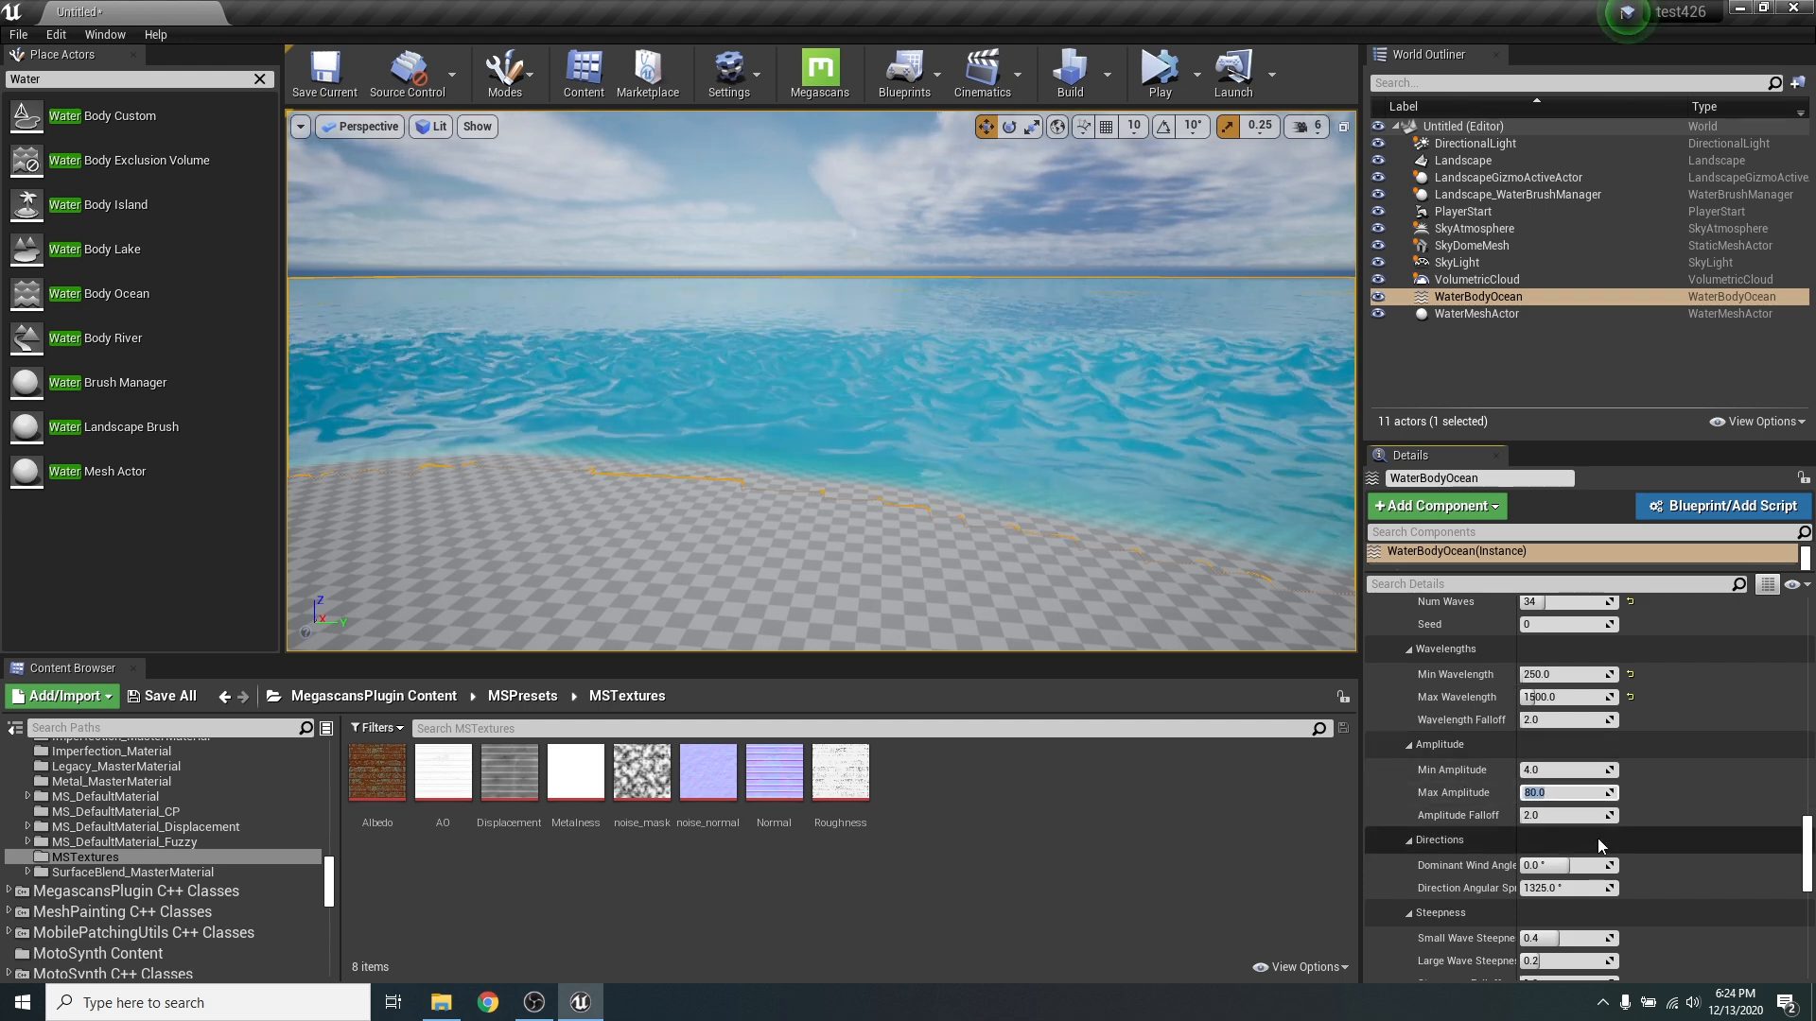
{"action": "type", "text": "20"}
{"action": "key", "text": "Return"}
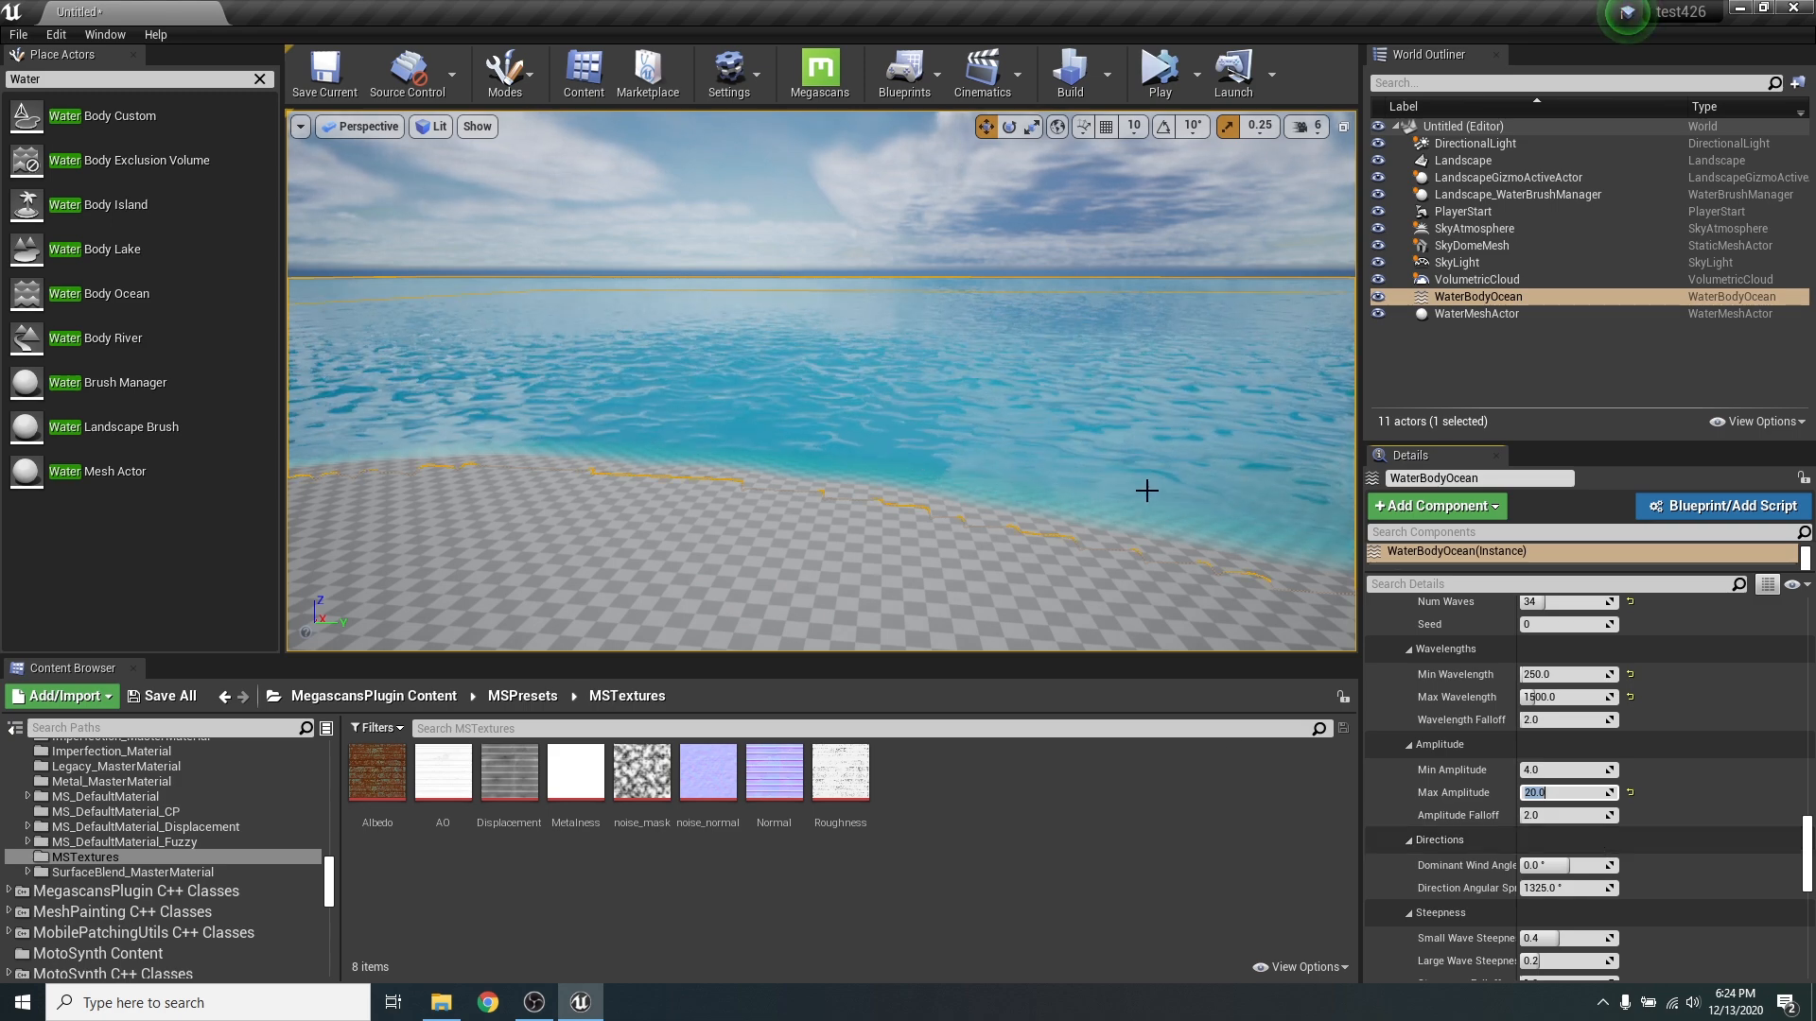
{"action": "key", "text": "w"}
{"action": "right_click_drag", "start_coordinate": [1148, 491], "coordinate": [1147, 560]}
- Set the Gerstner waves' Min Amplitude to 2 and Max Amplitude to 15, and check the water near the shore
{"action": "left_click", "coordinate": [1564, 769]}
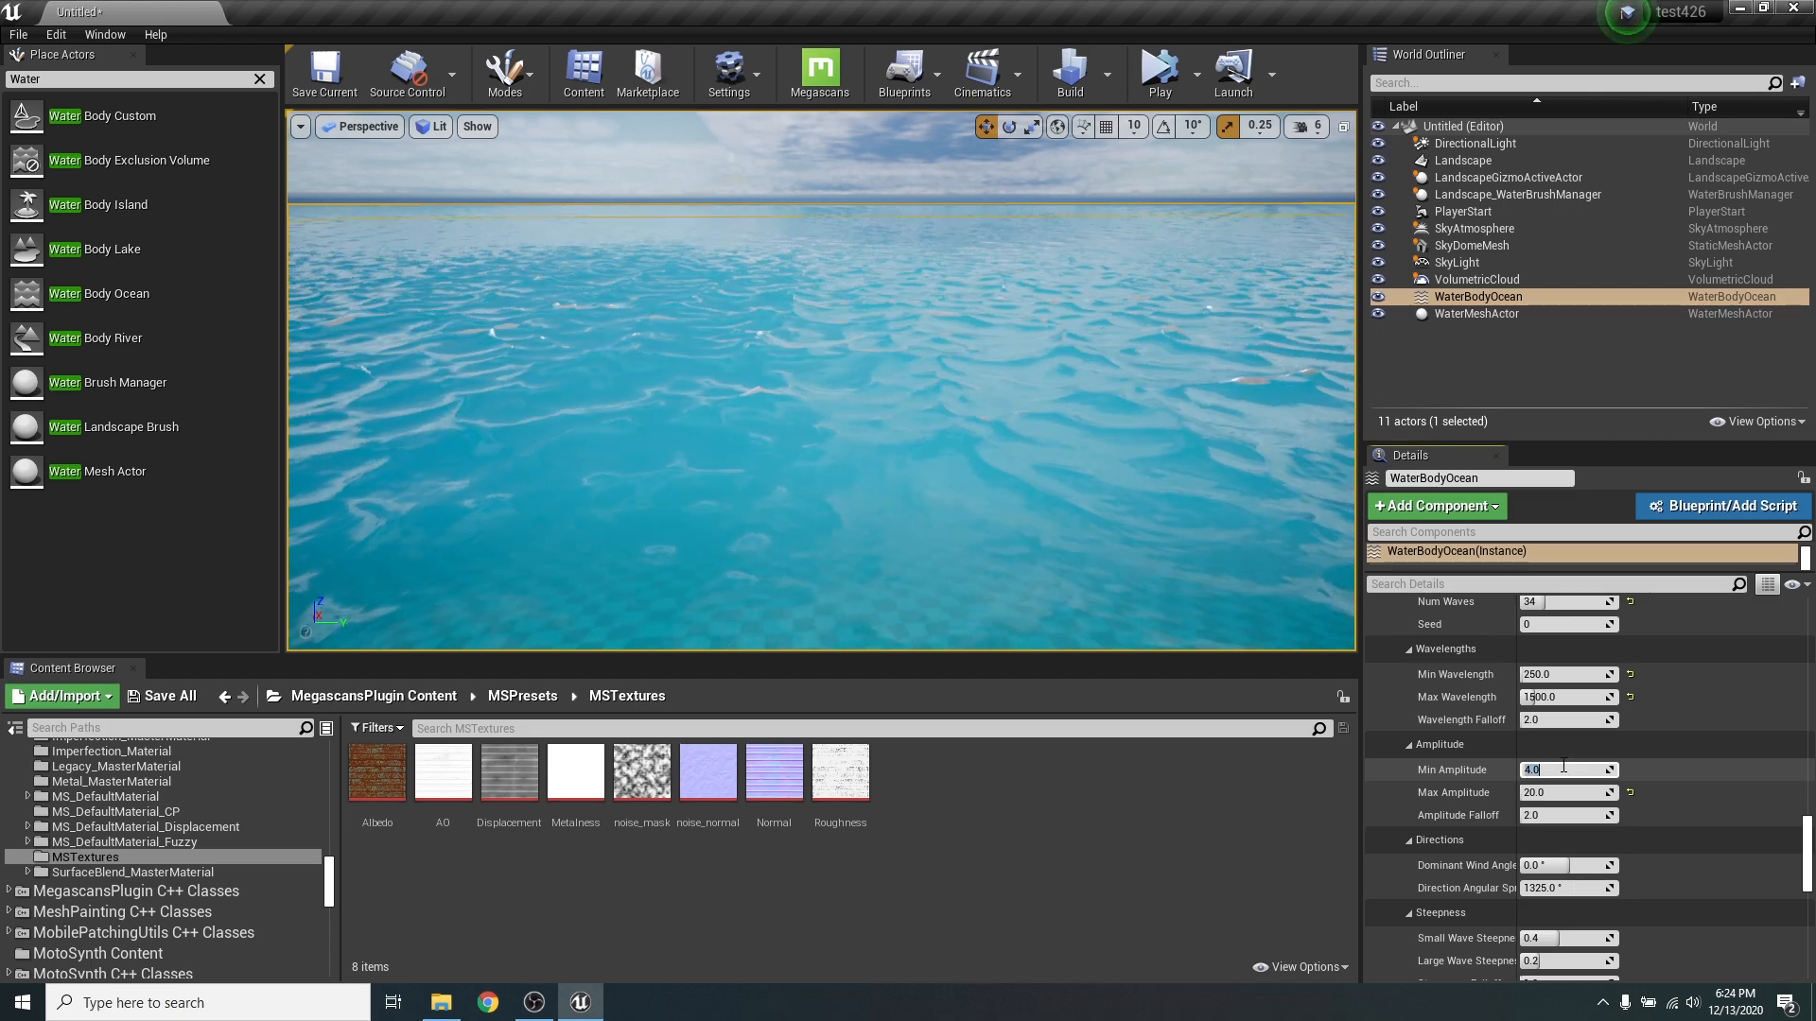
{"action": "type", "text": "2"}
{"action": "key", "text": "Return"}
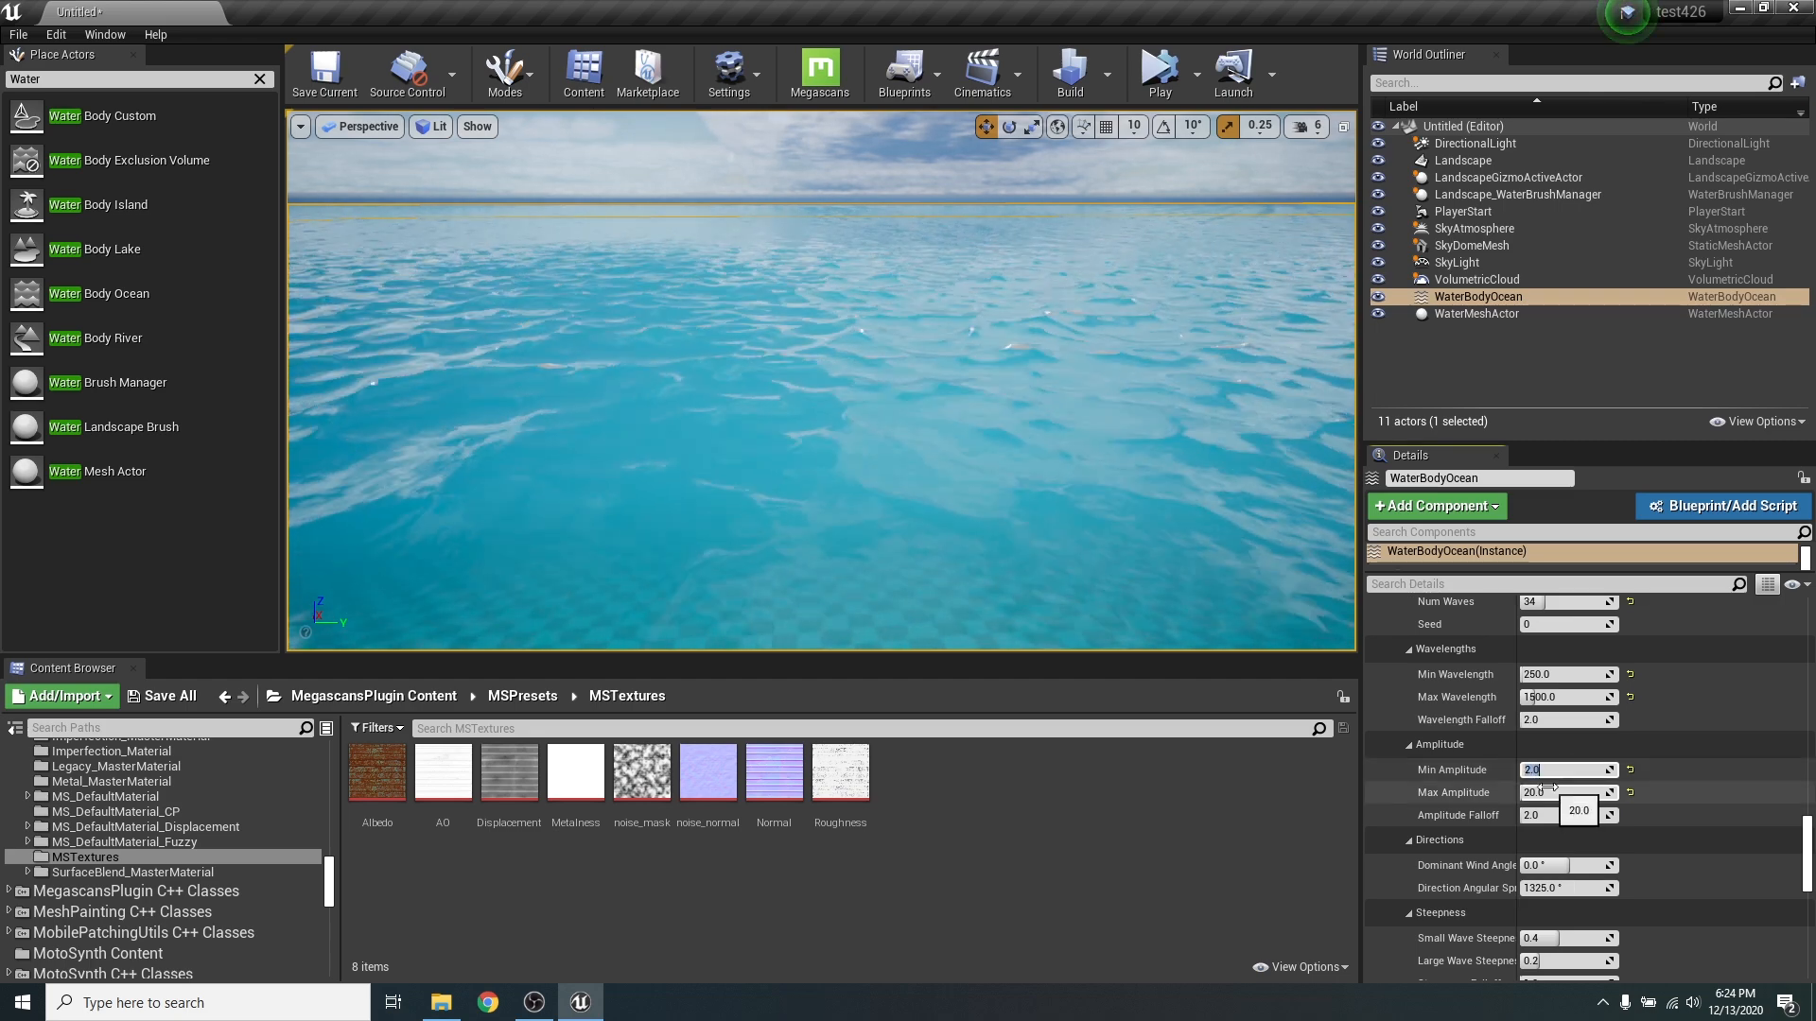
{"action": "left_click", "coordinate": [1548, 790]}
{"action": "type", "text": "15"}
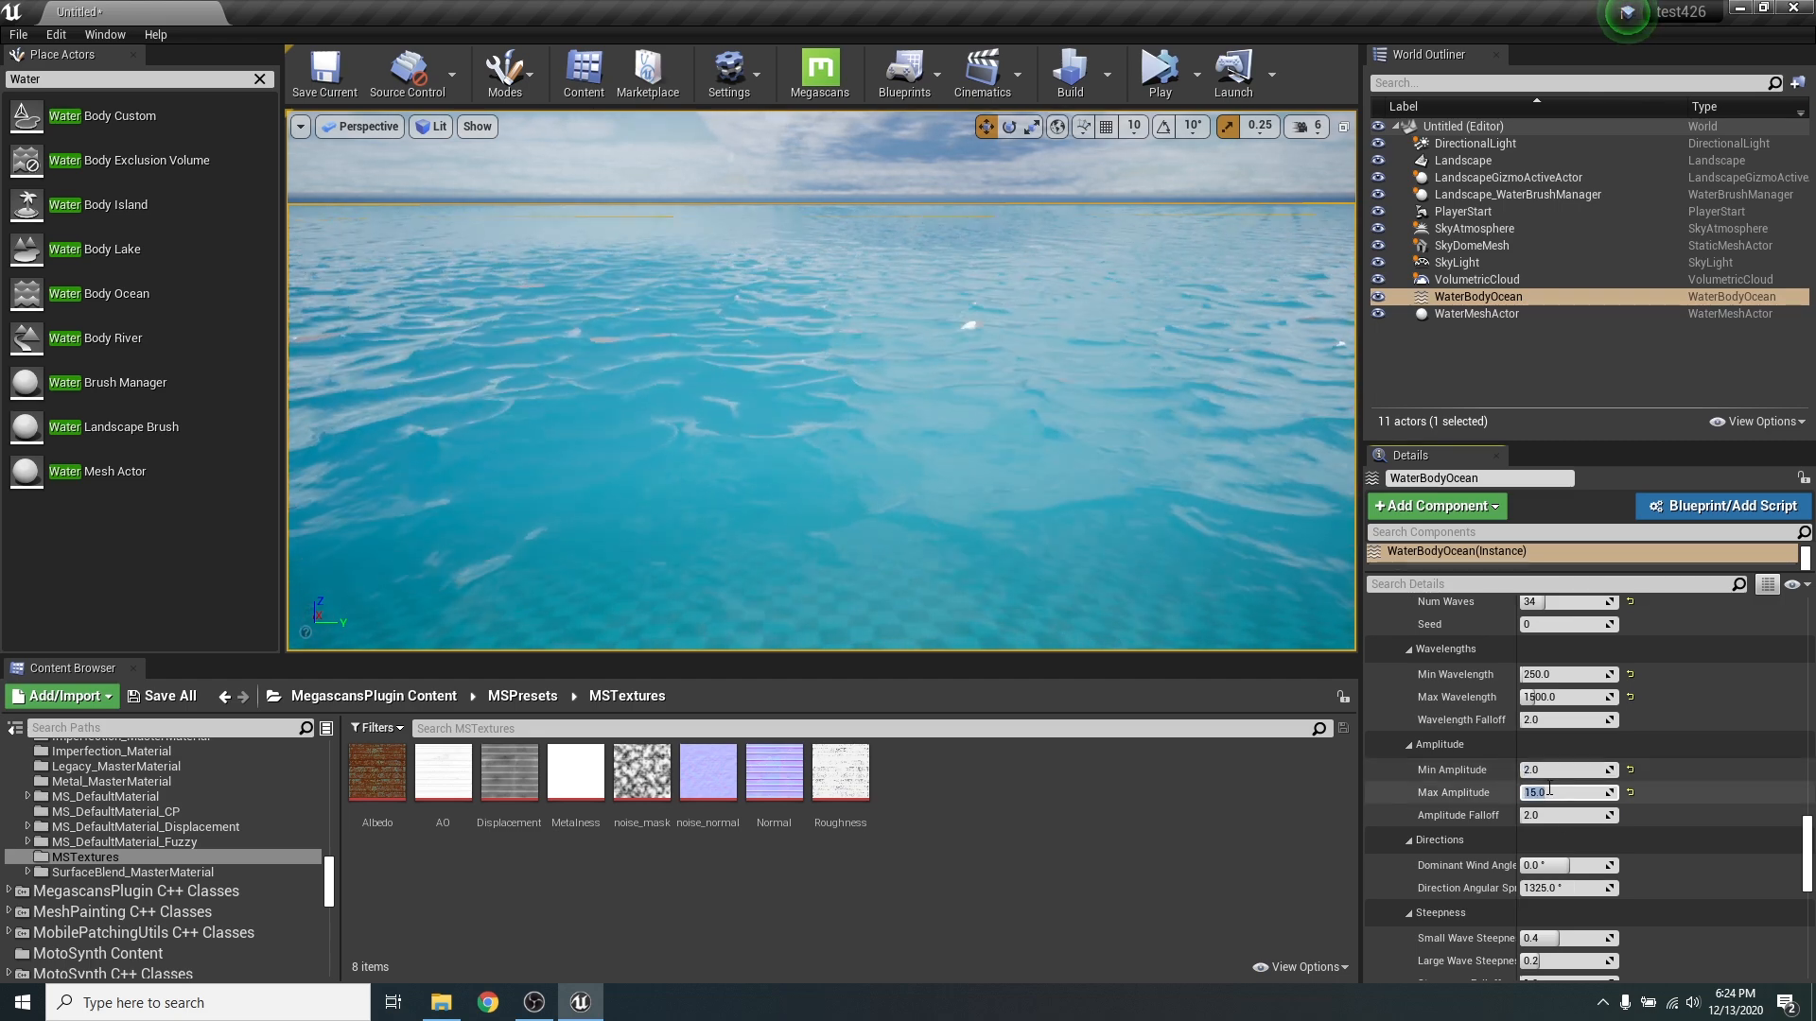
{"action": "key", "text": "Return"}
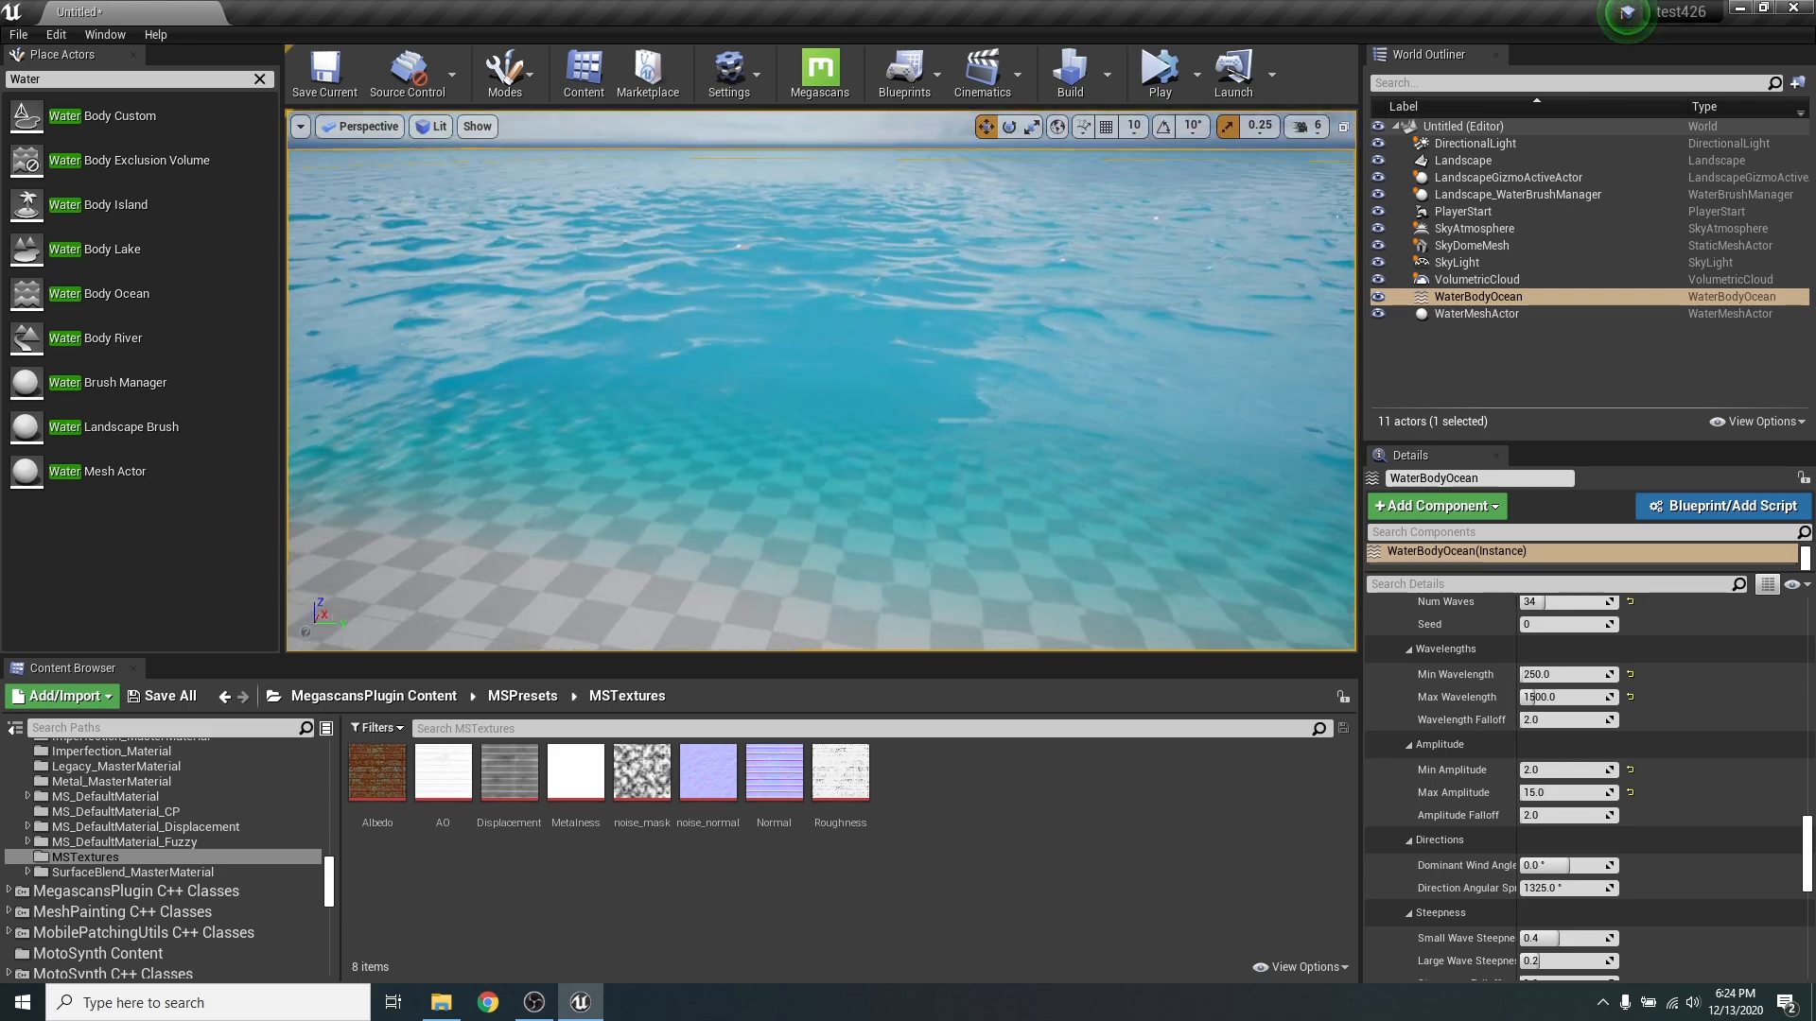
{"action": "right_click_drag", "start_coordinate": [1237, 411], "coordinate": [1238, 413]}
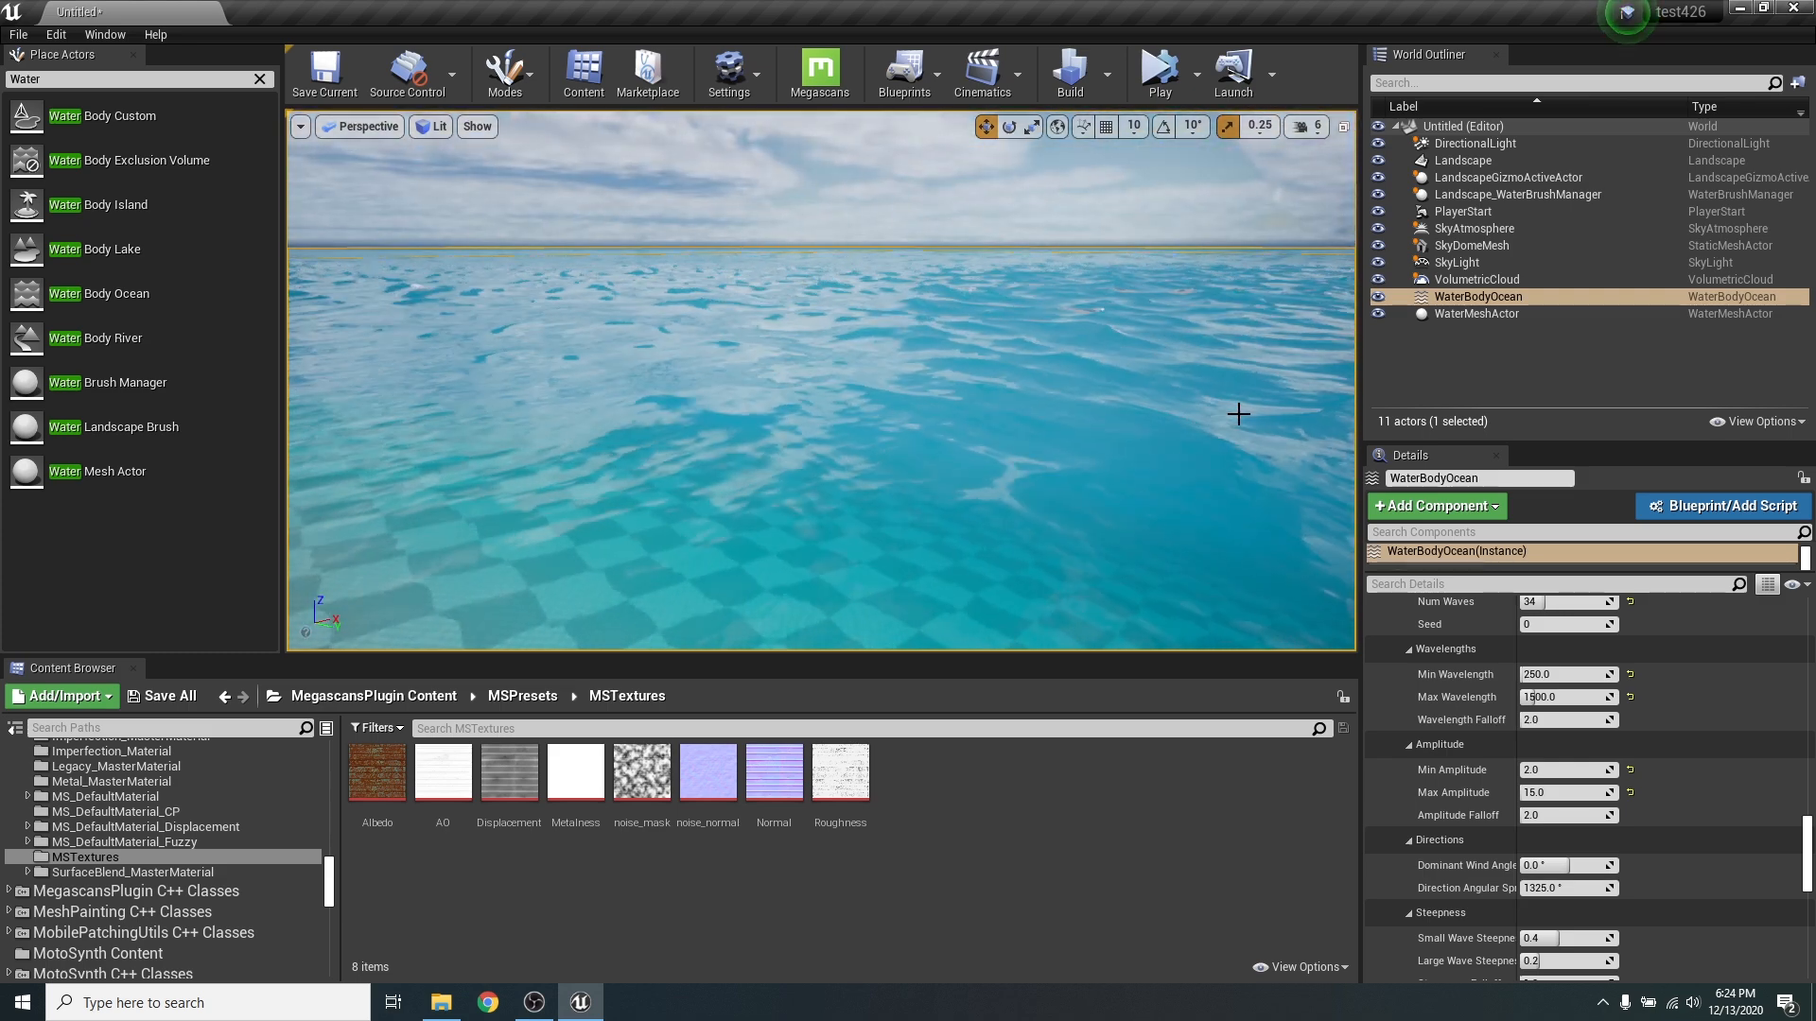
{"action": "right_click_drag", "start_coordinate": [1054, 442], "coordinate": [1112, 437]}
- Widen the ocean's property area to read the full labels and set Direction Angular Spread to 0°
{"action": "scroll", "coordinate": [1719, 707], "scroll_direction": "down", "scroll_amount": 3}
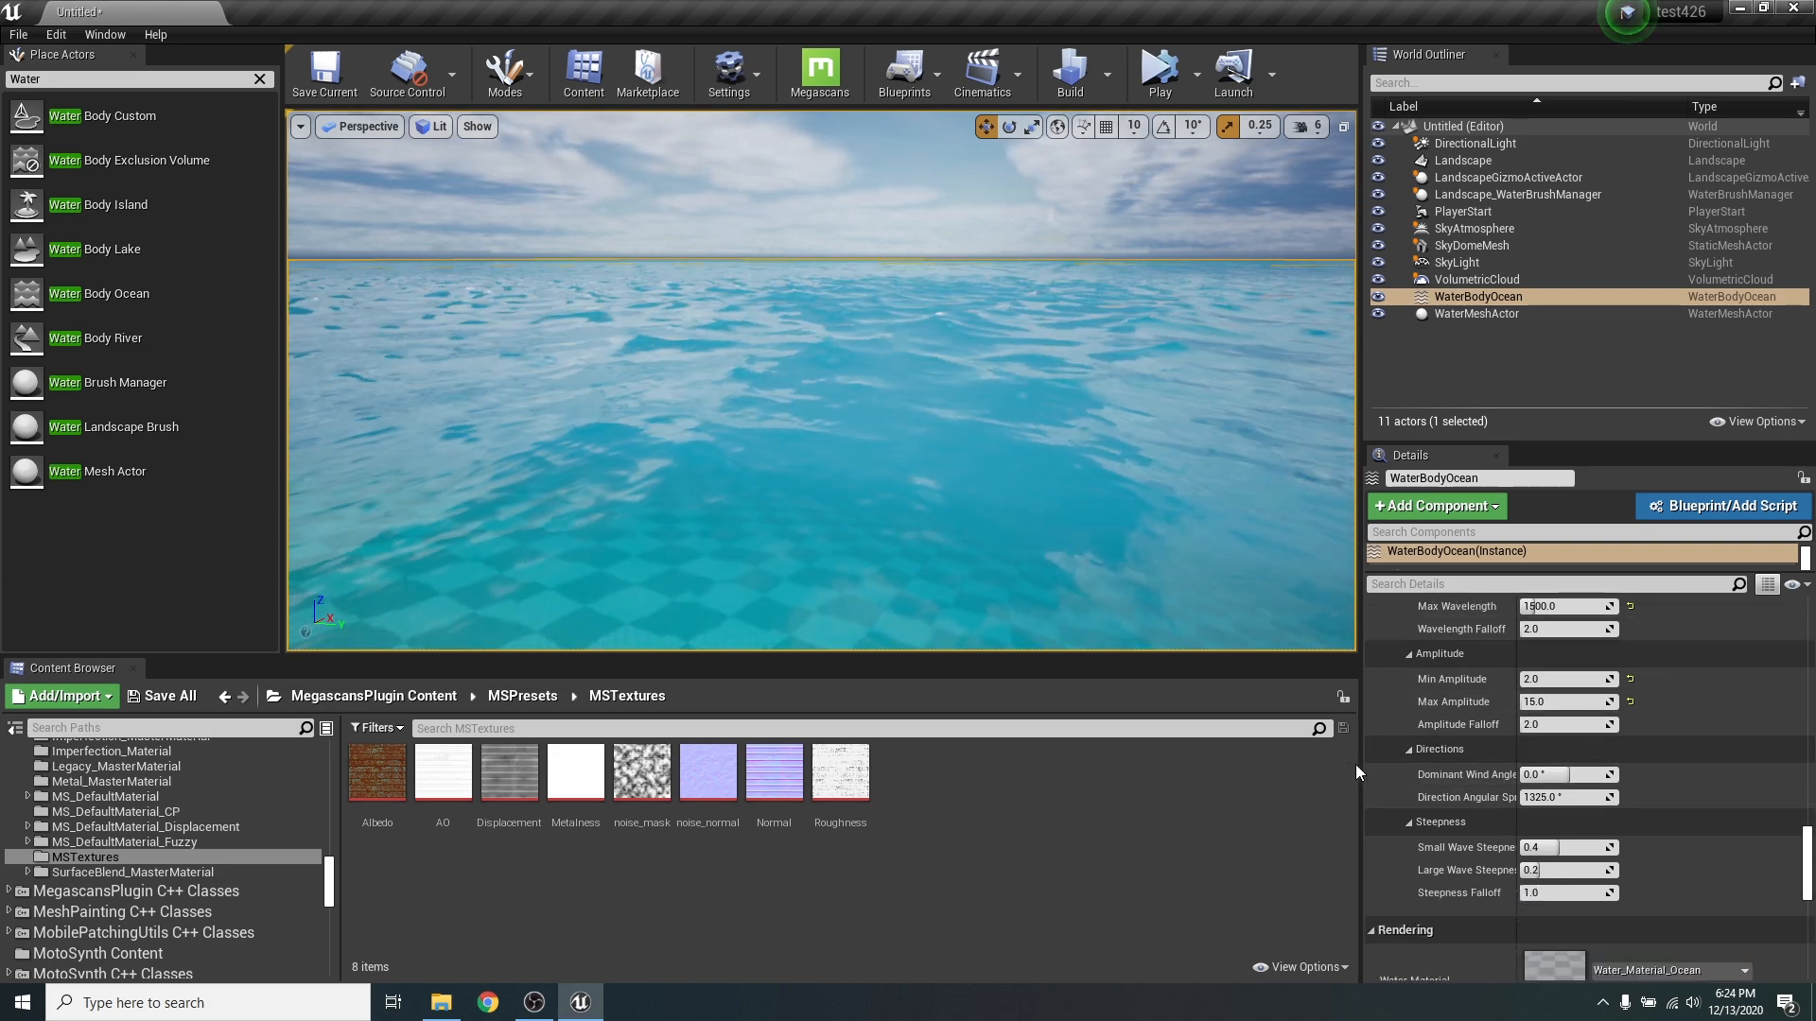
{"action": "left_click_drag", "start_coordinate": [1362, 764], "coordinate": [1240, 764]}
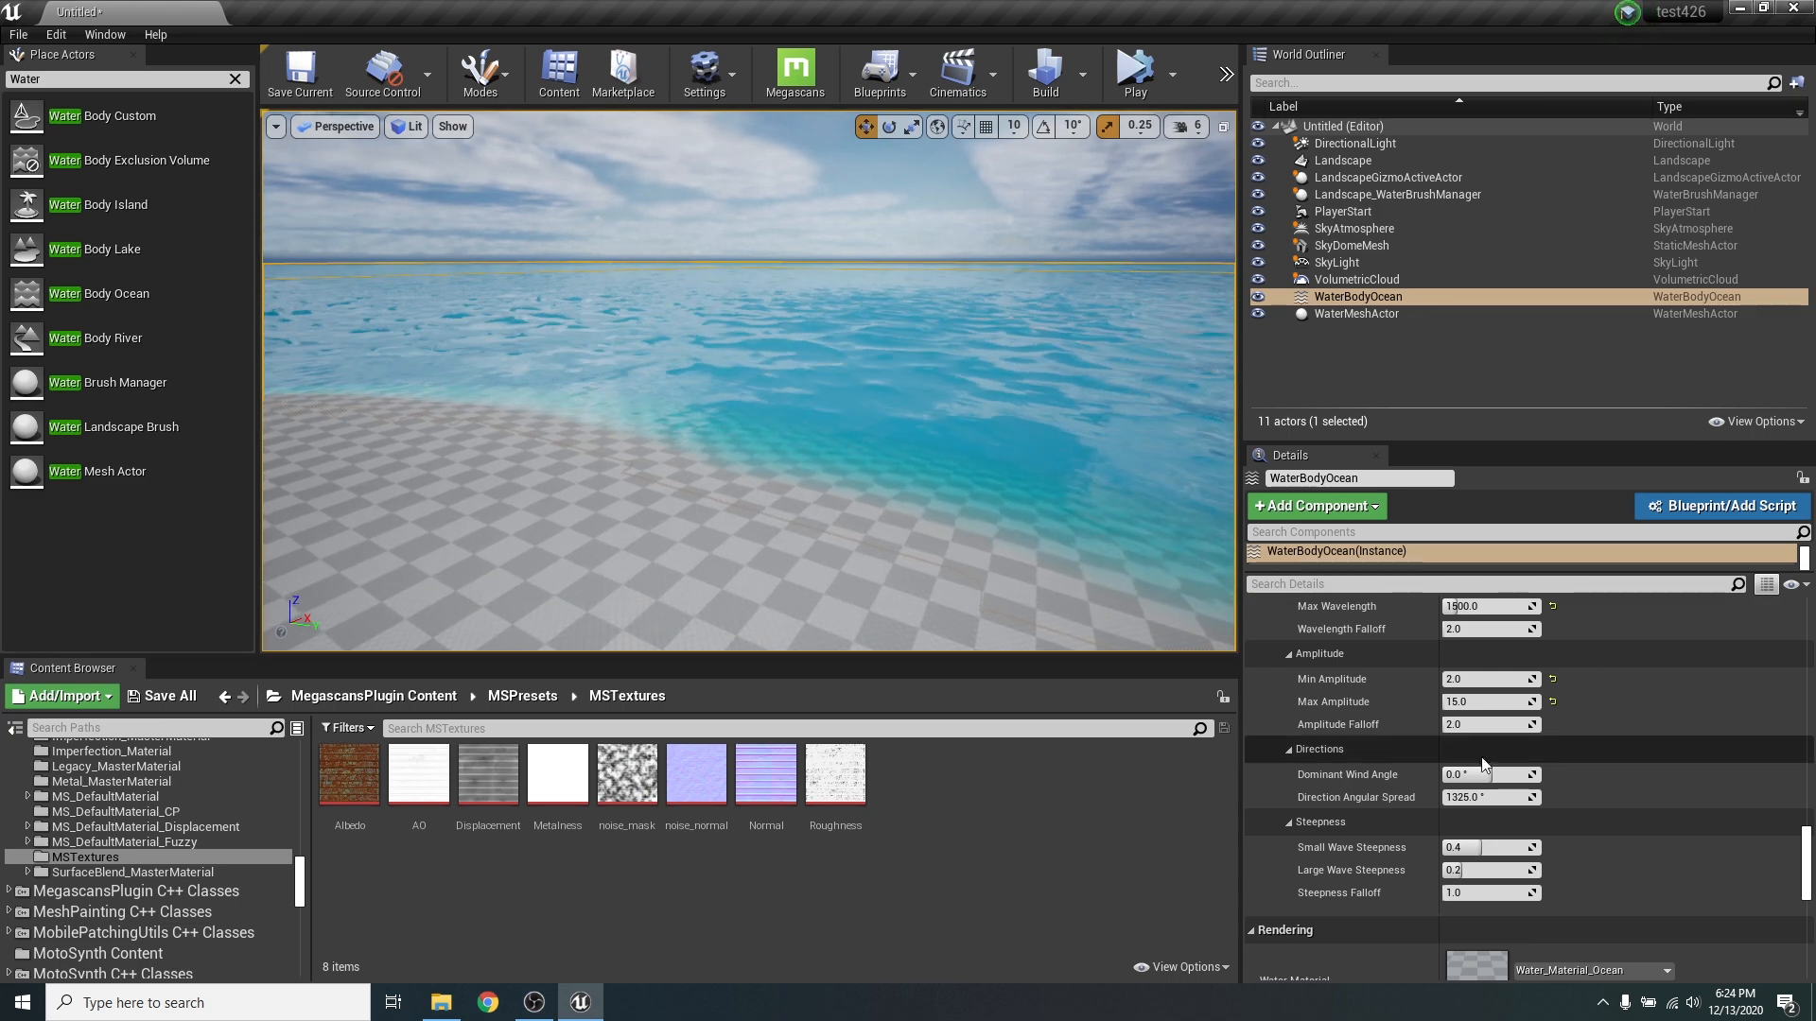
{"action": "left_click", "coordinate": [1475, 799]}
{"action": "type", "text": "0"}
{"action": "key", "text": "Return"}
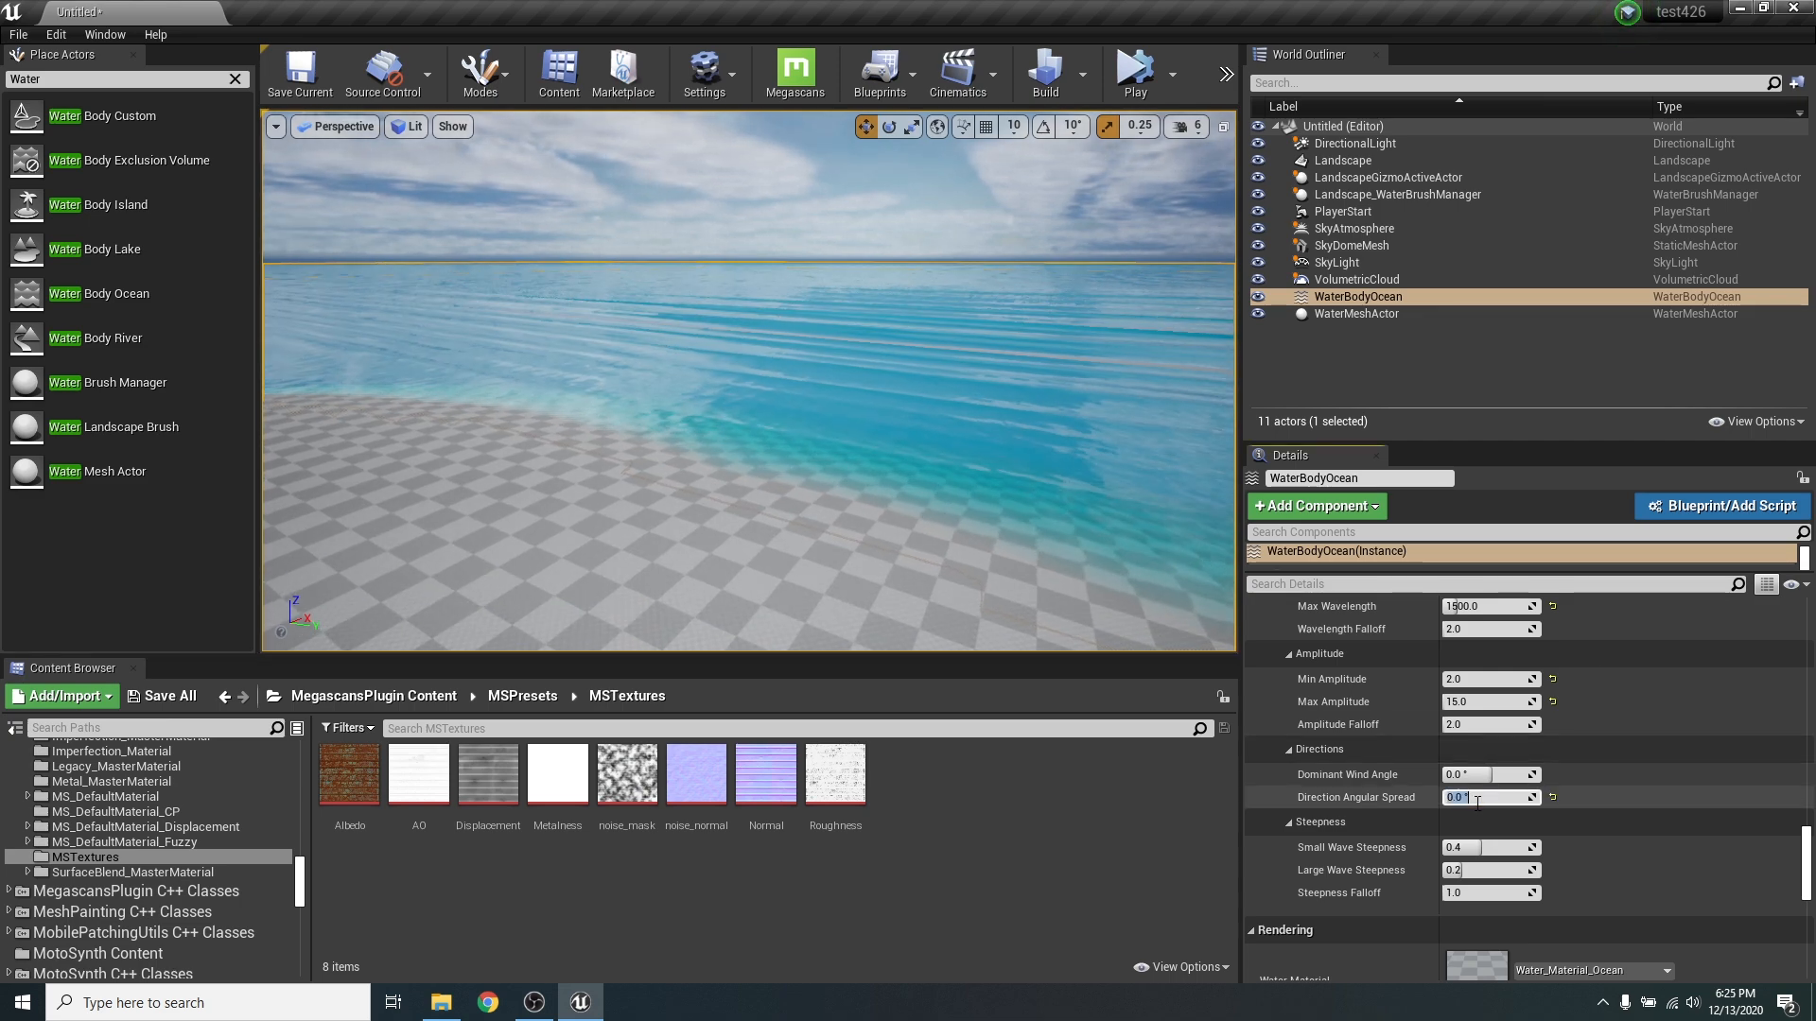
{"action": "right_click_drag", "start_coordinate": [448, 326], "coordinate": [558, 339]}
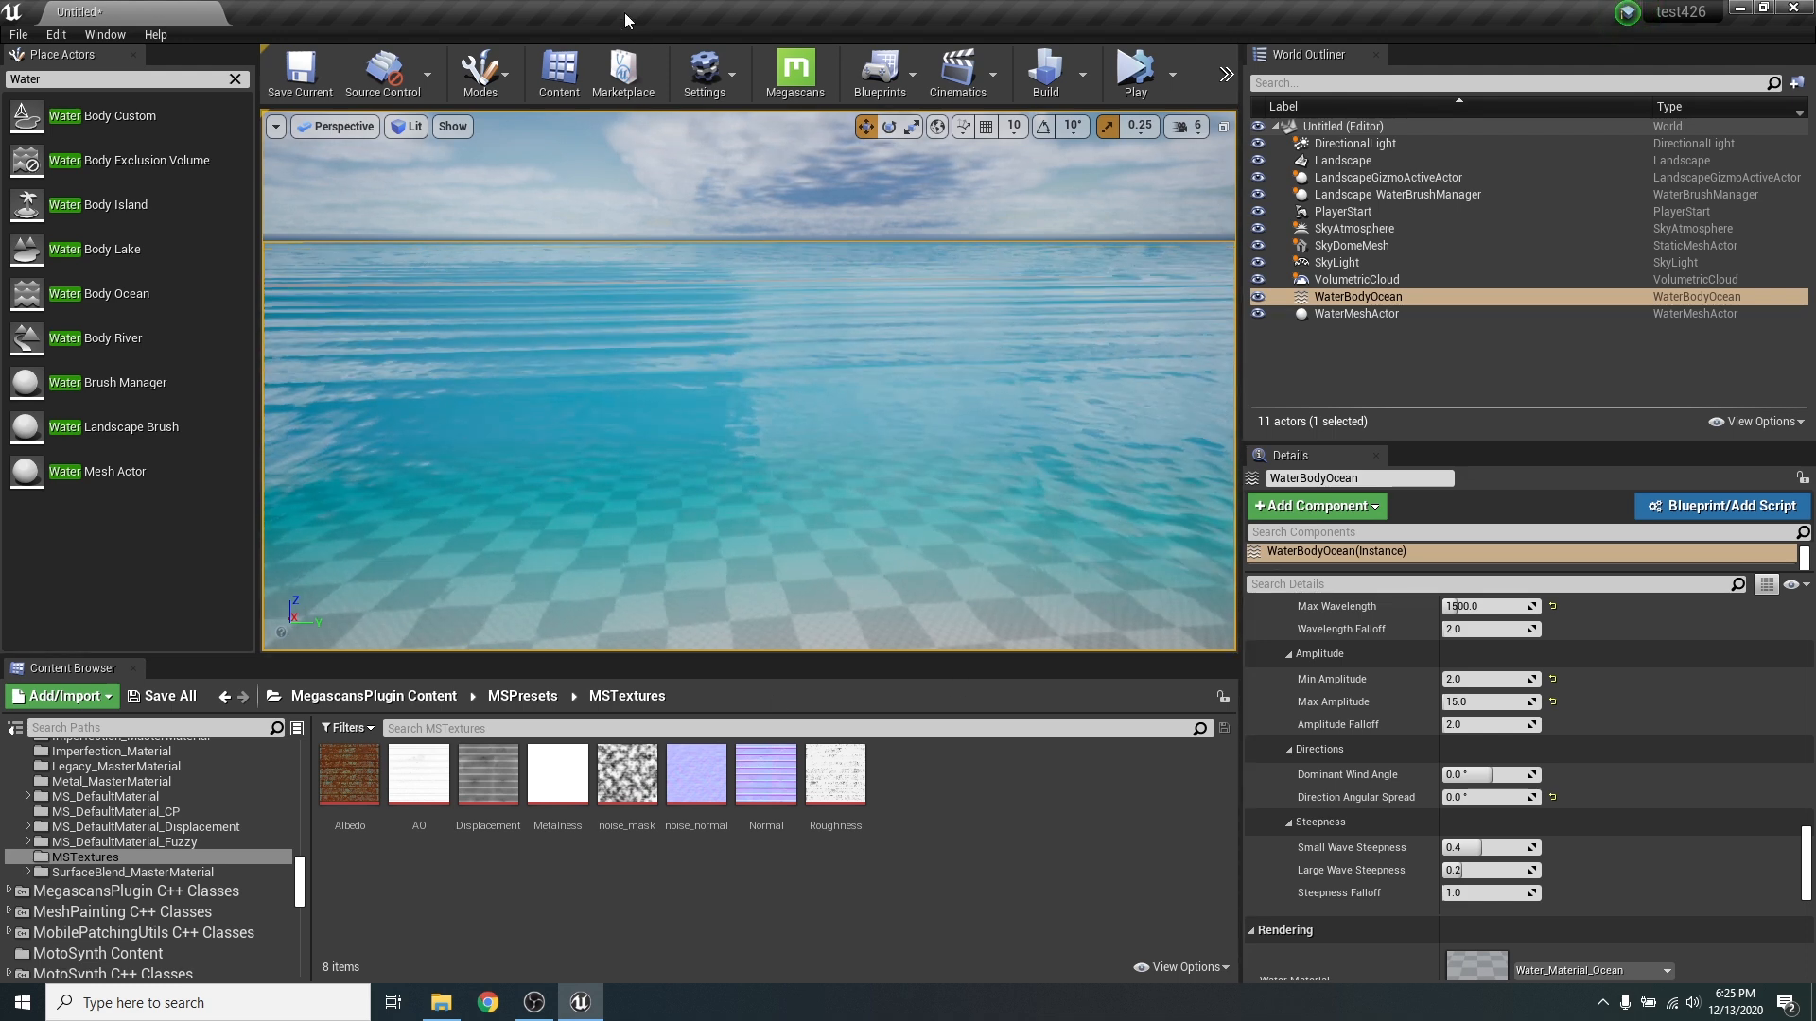
- Try a Dominant Wind Angle of 90°, set it to 180°, and inspect the wave direction
{"action": "left_click", "coordinate": [1486, 773]}
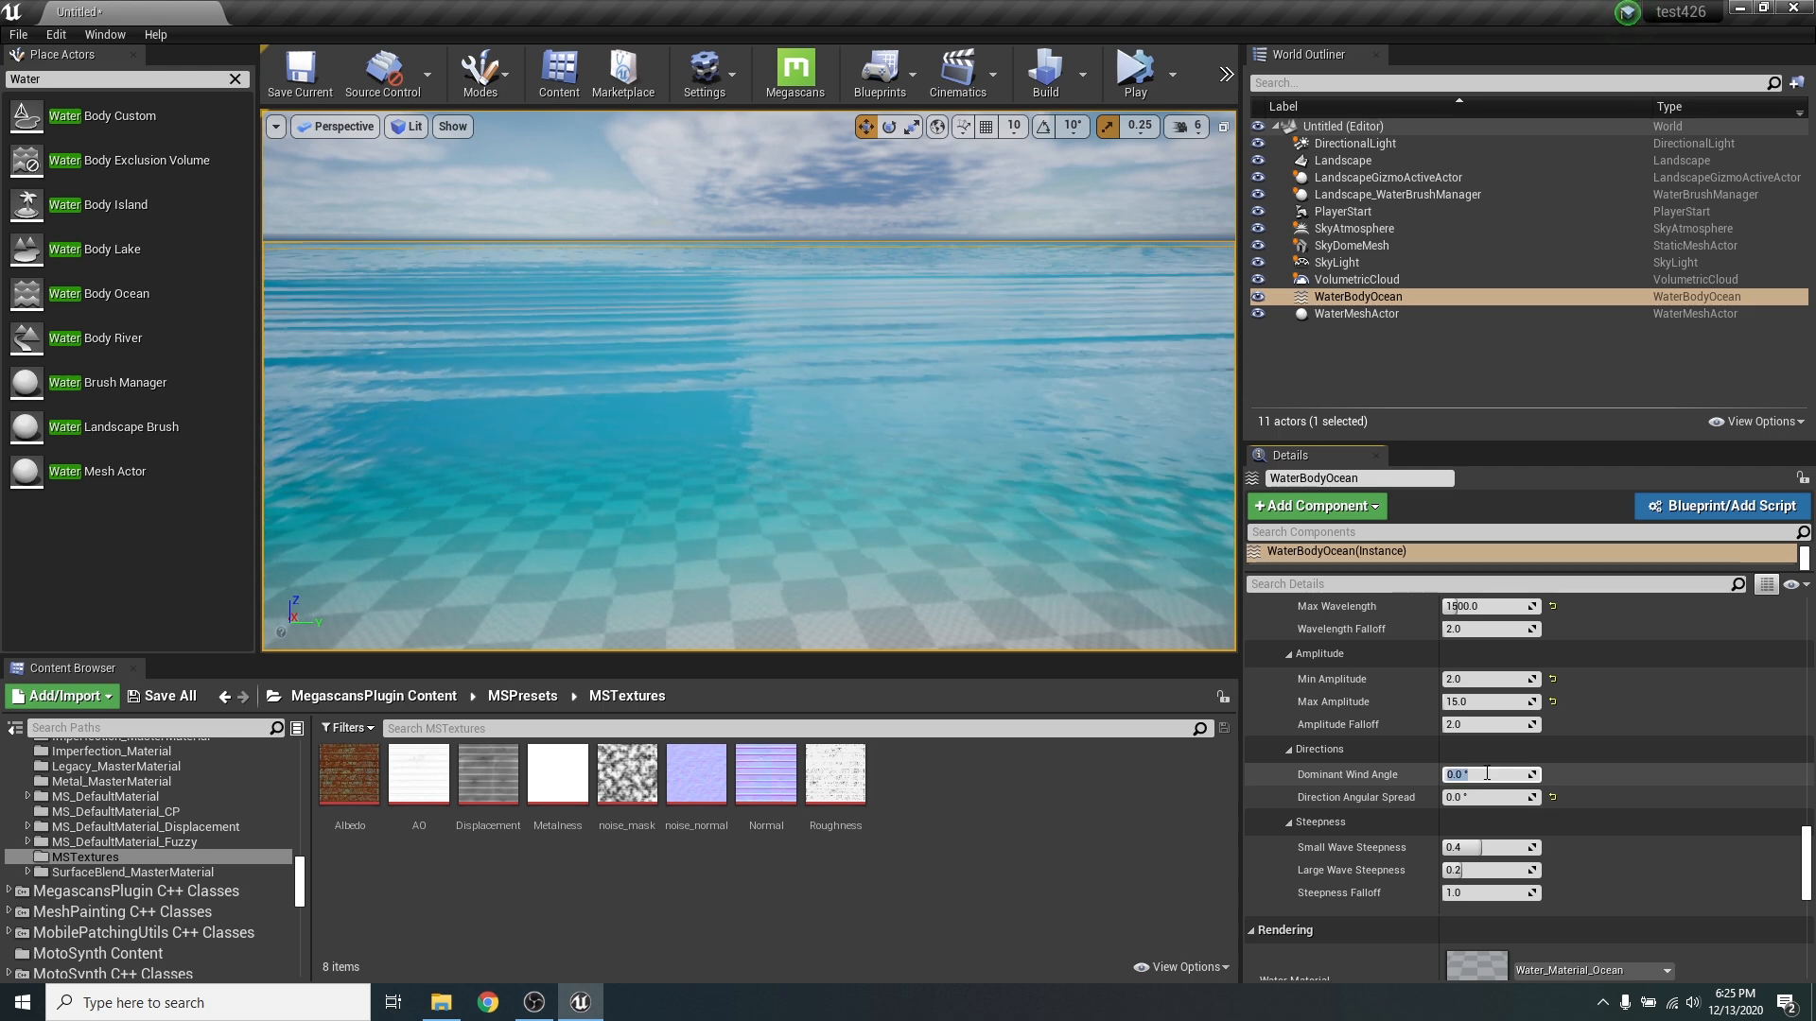
{"action": "type", "text": "90"}
{"action": "key", "text": "Return"}
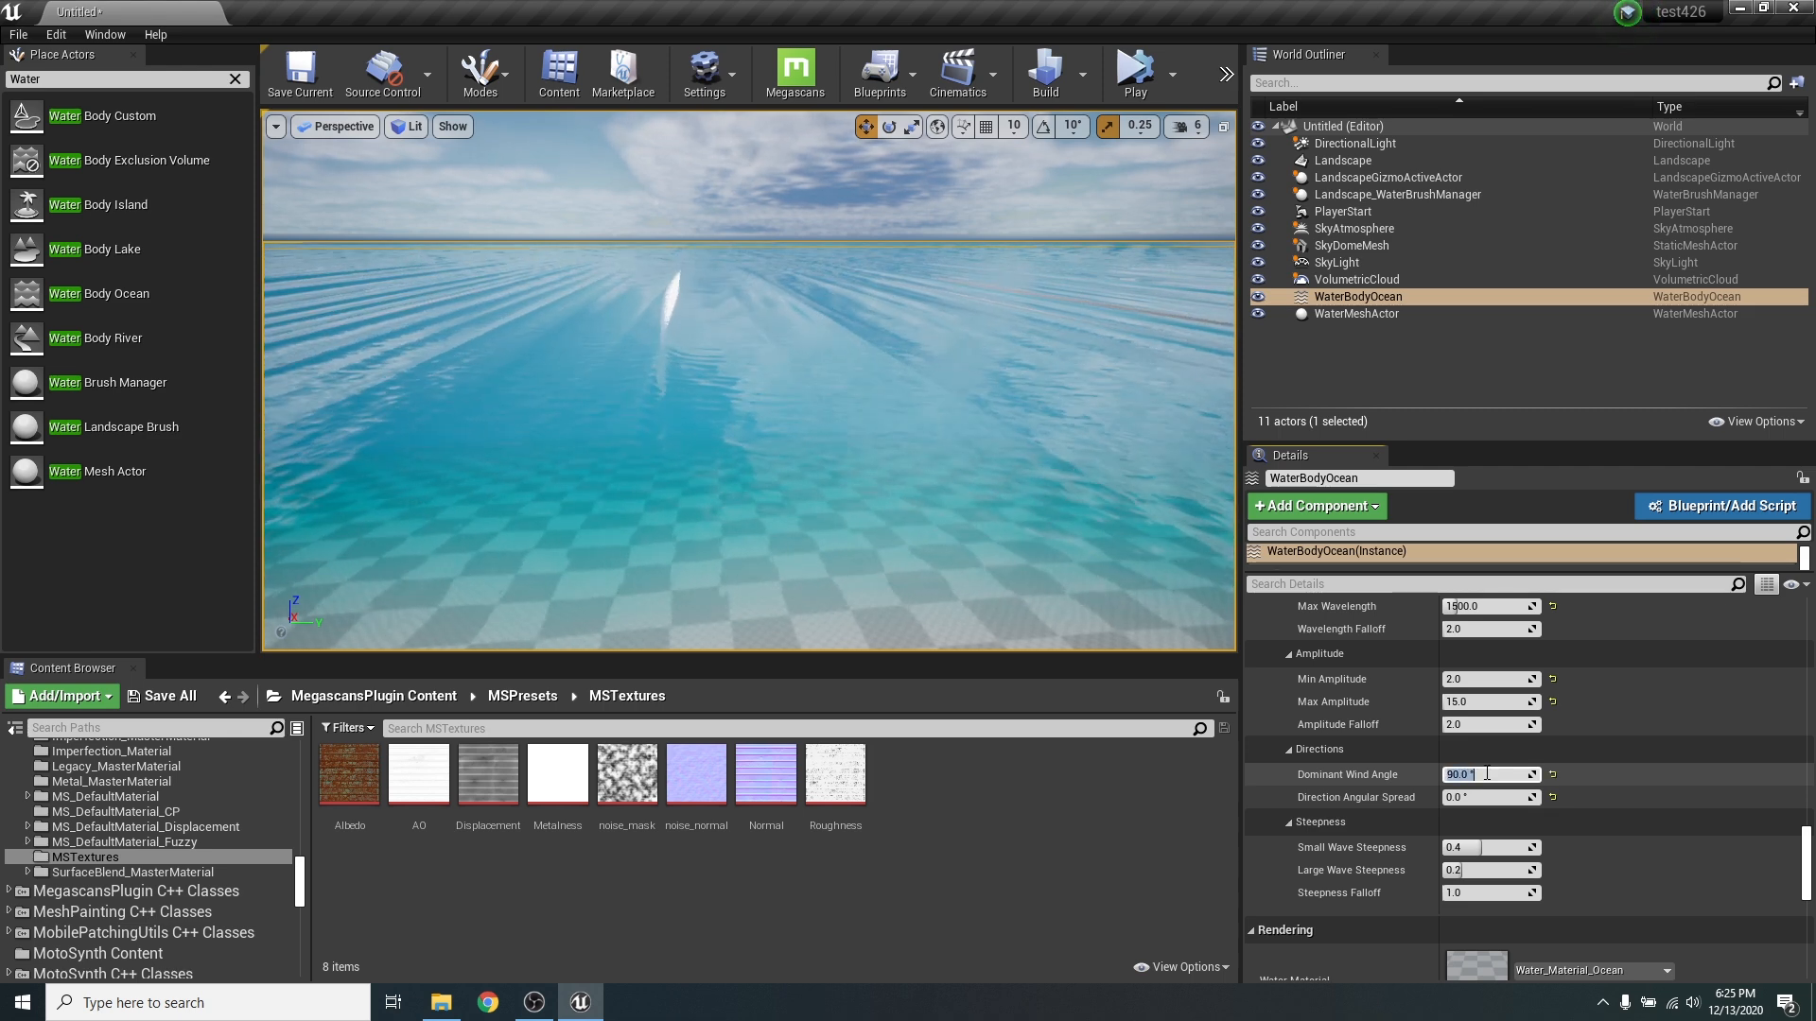
{"action": "type", "text": "180"}
{"action": "key", "text": "Return"}
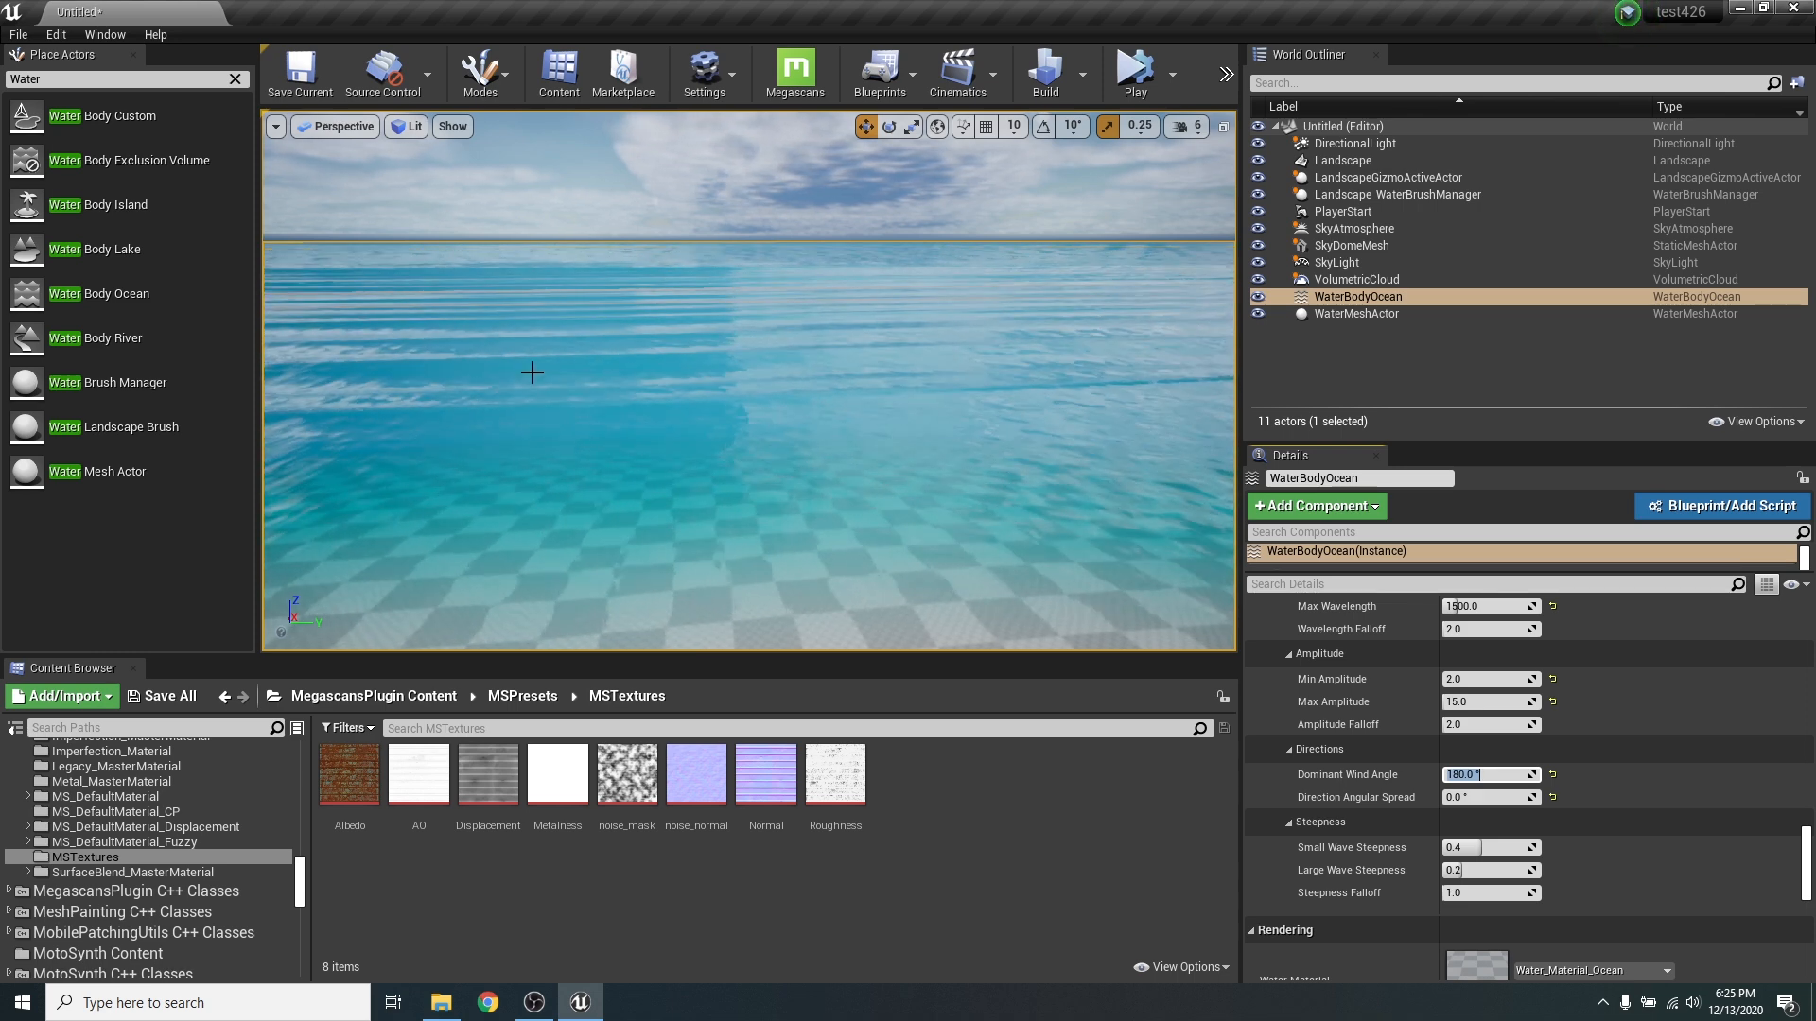
{"action": "right_click_drag", "start_coordinate": [532, 372], "coordinate": [435, 378]}
{"action": "right_click_drag", "start_coordinate": [891, 385], "coordinate": [929, 398]}
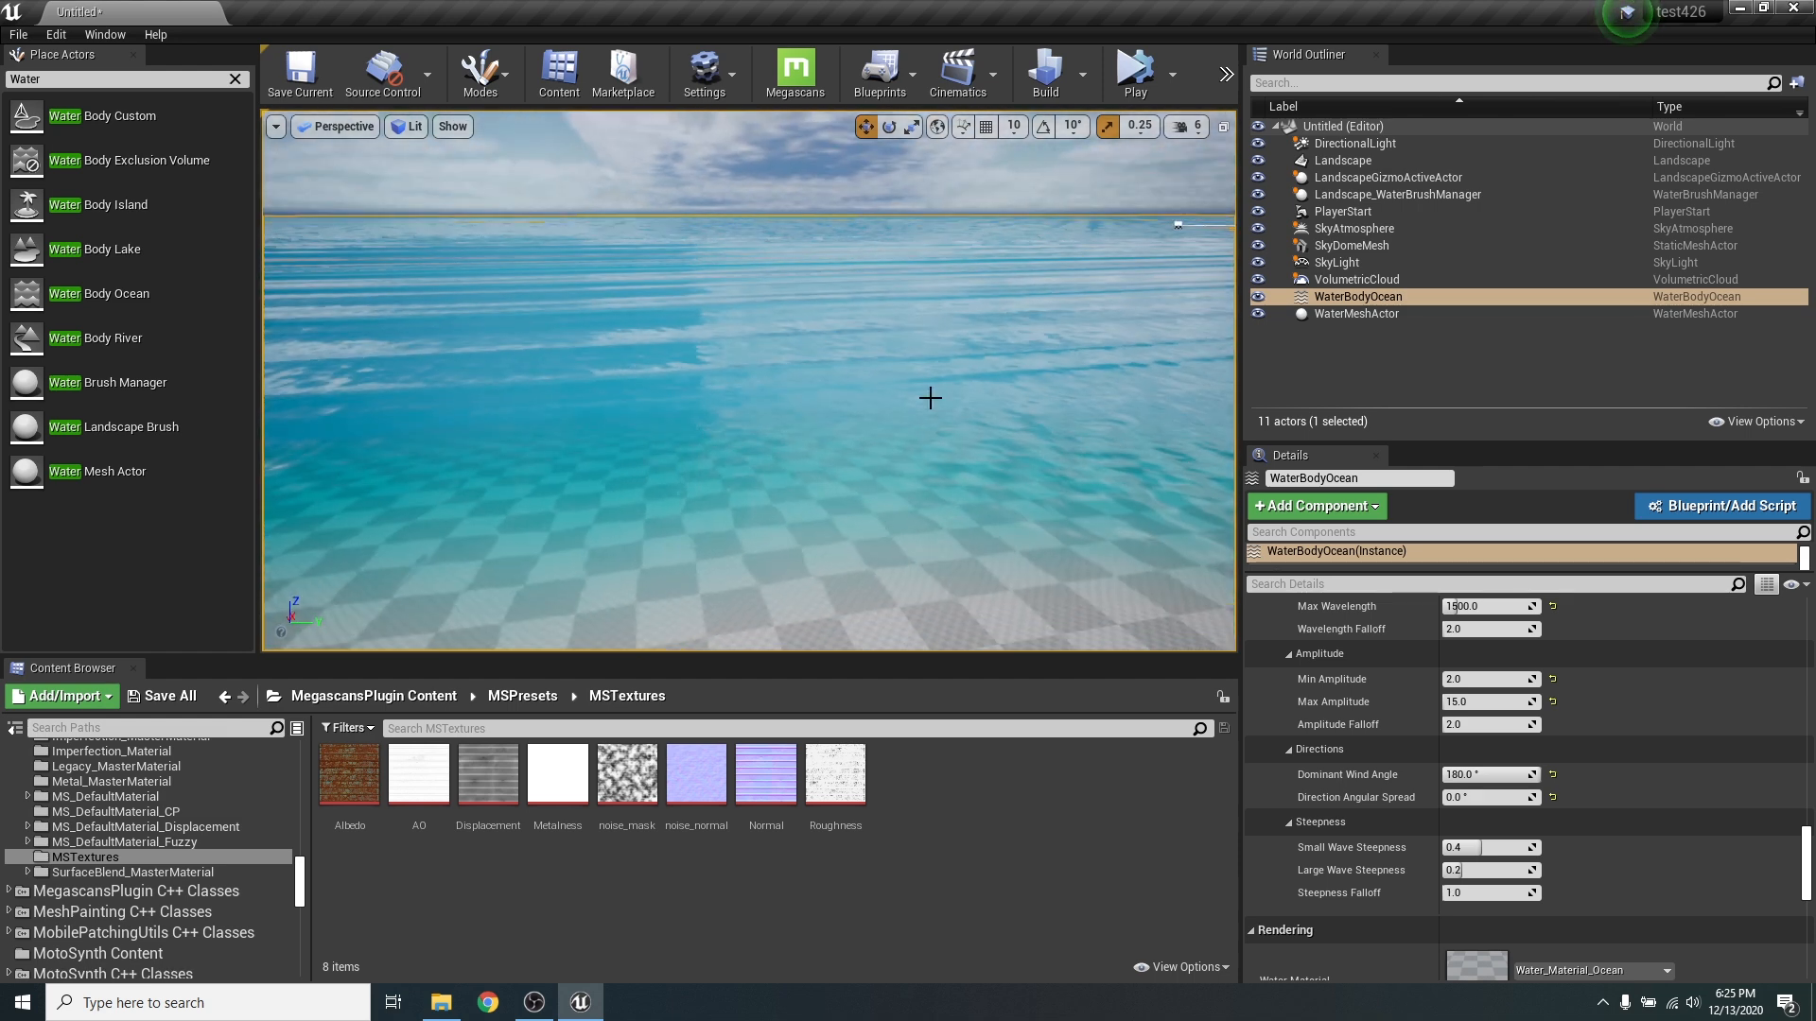
- Try Direction Angular Spread values of 25° and 60°, set it to 30°, and inspect the waves near the shore
{"action": "left_click", "coordinate": [1480, 797]}
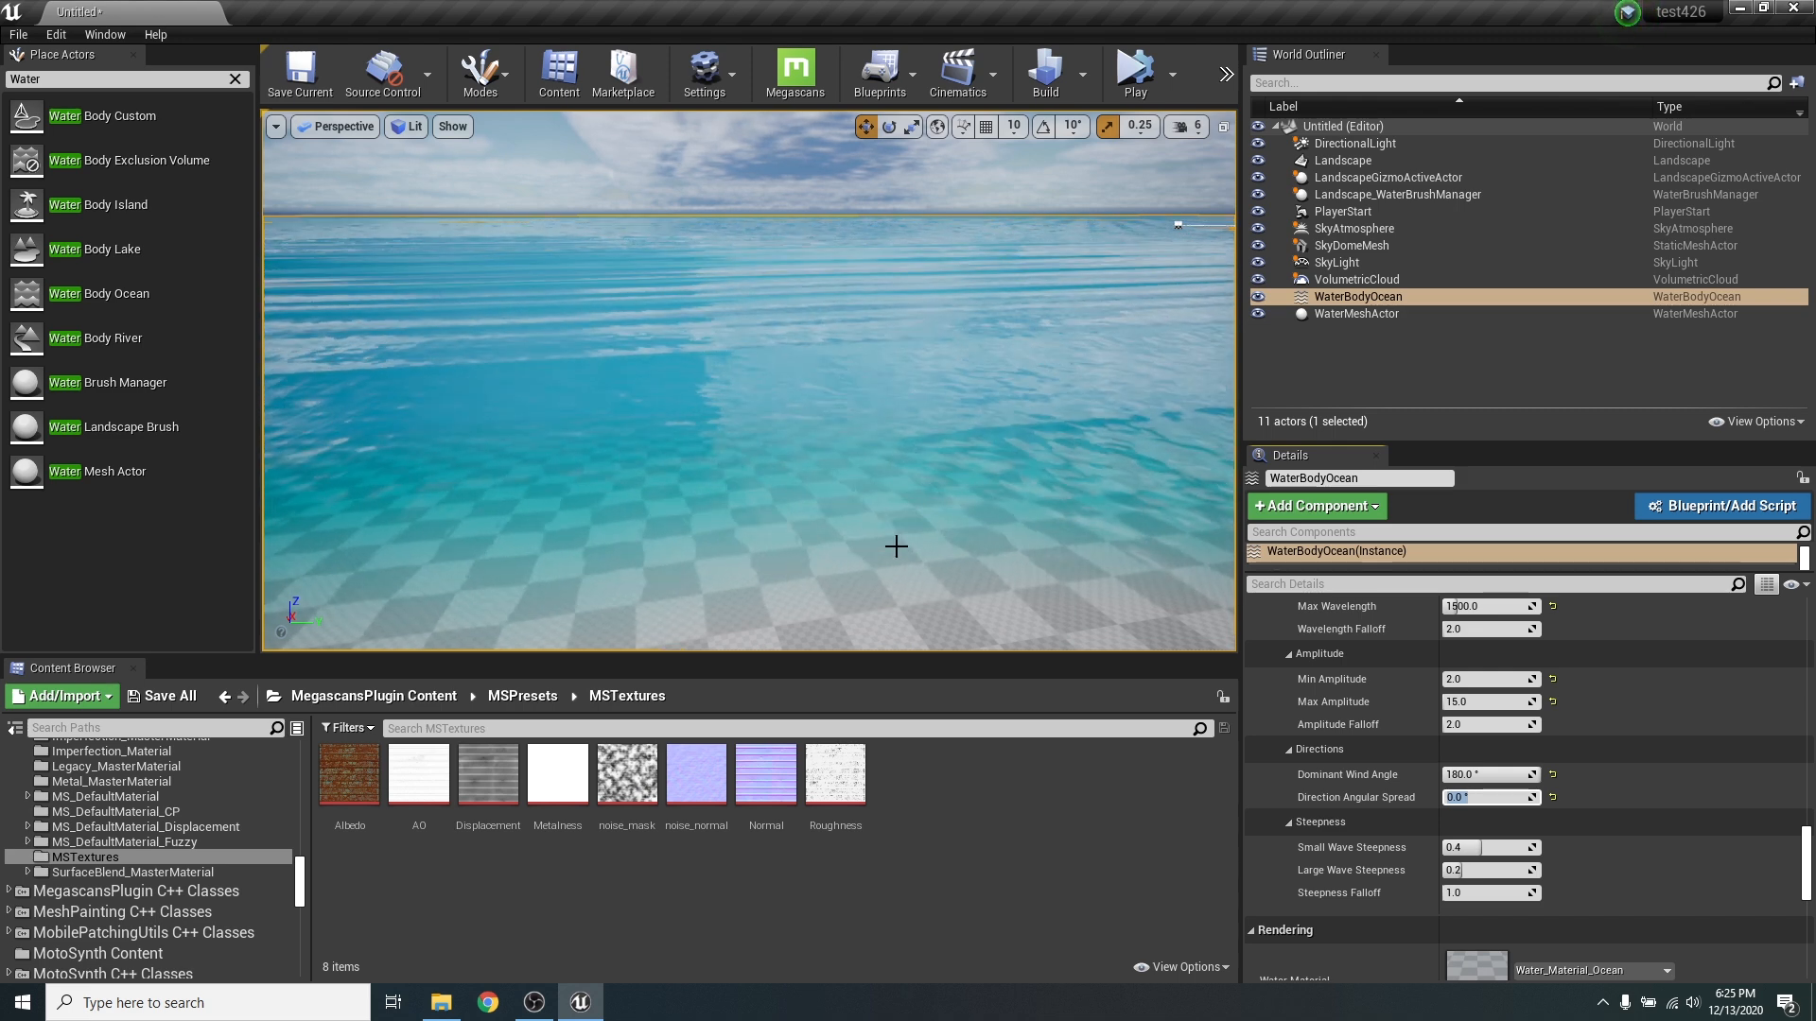
{"action": "type", "text": "25"}
{"action": "key", "text": "Return"}
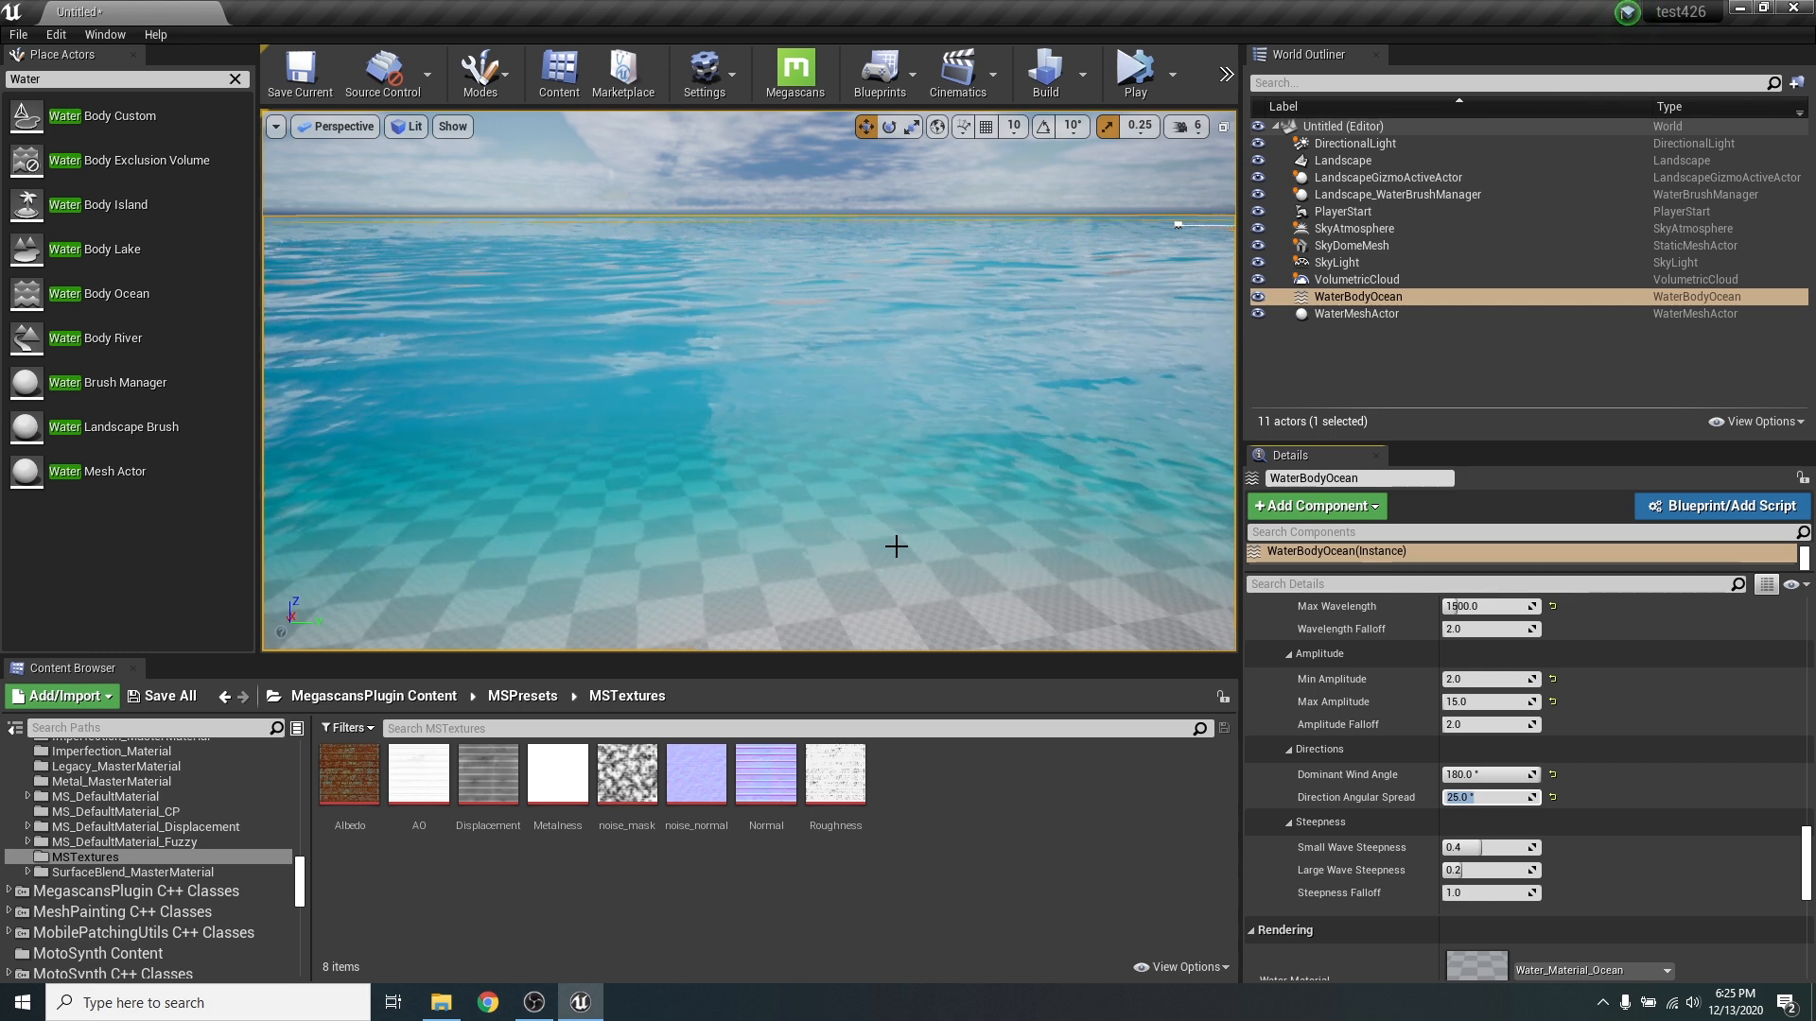
{"action": "type", "text": "60"}
{"action": "key", "text": "Return"}
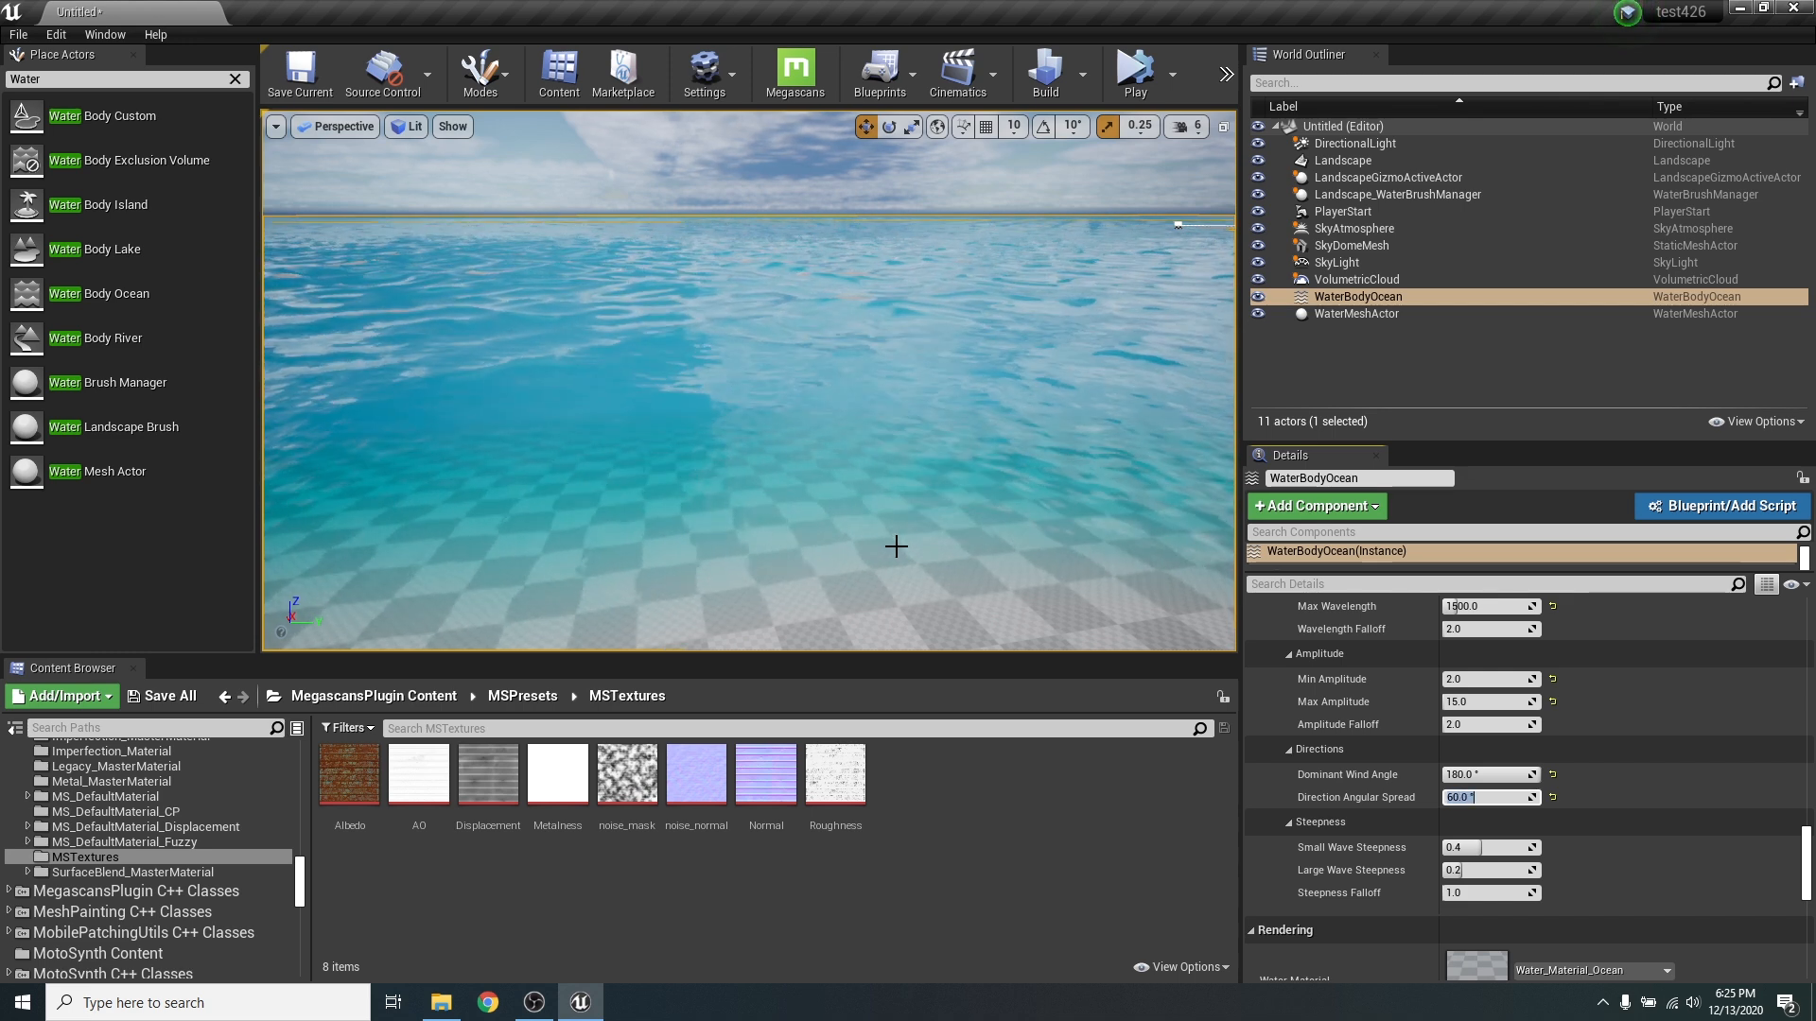
{"action": "type", "text": "25"}
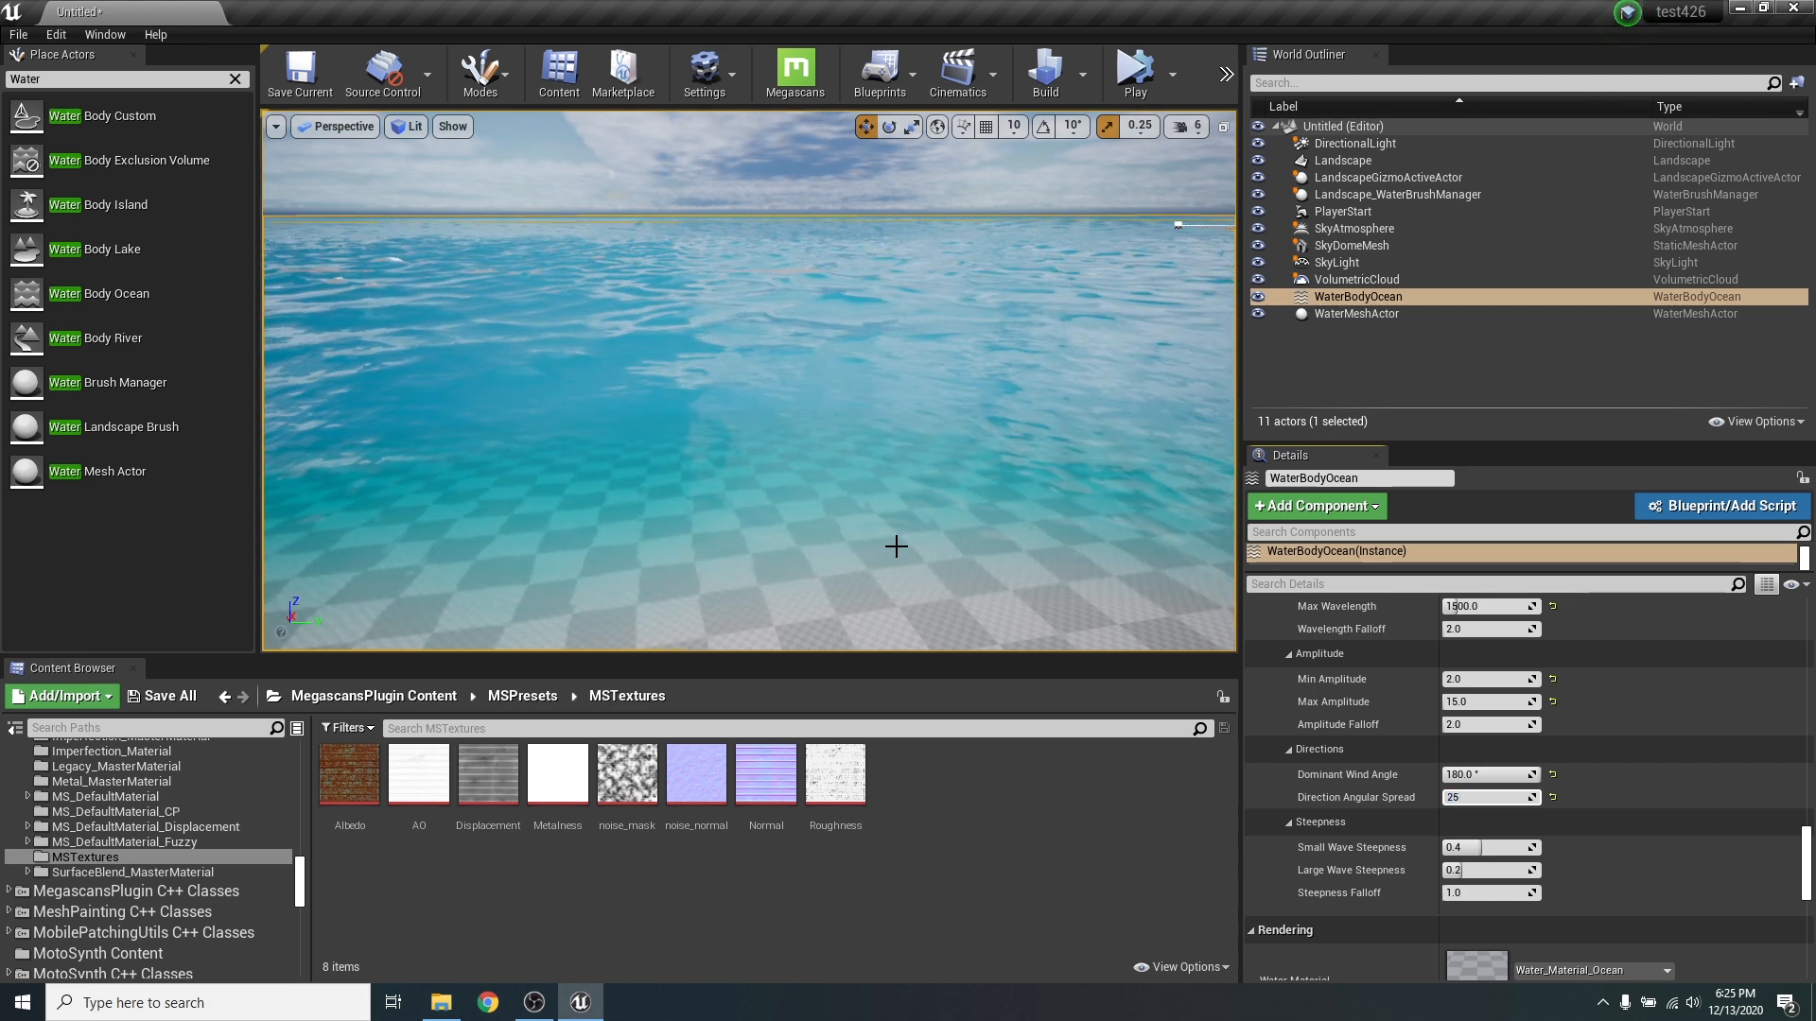
{"action": "key", "text": "Return"}
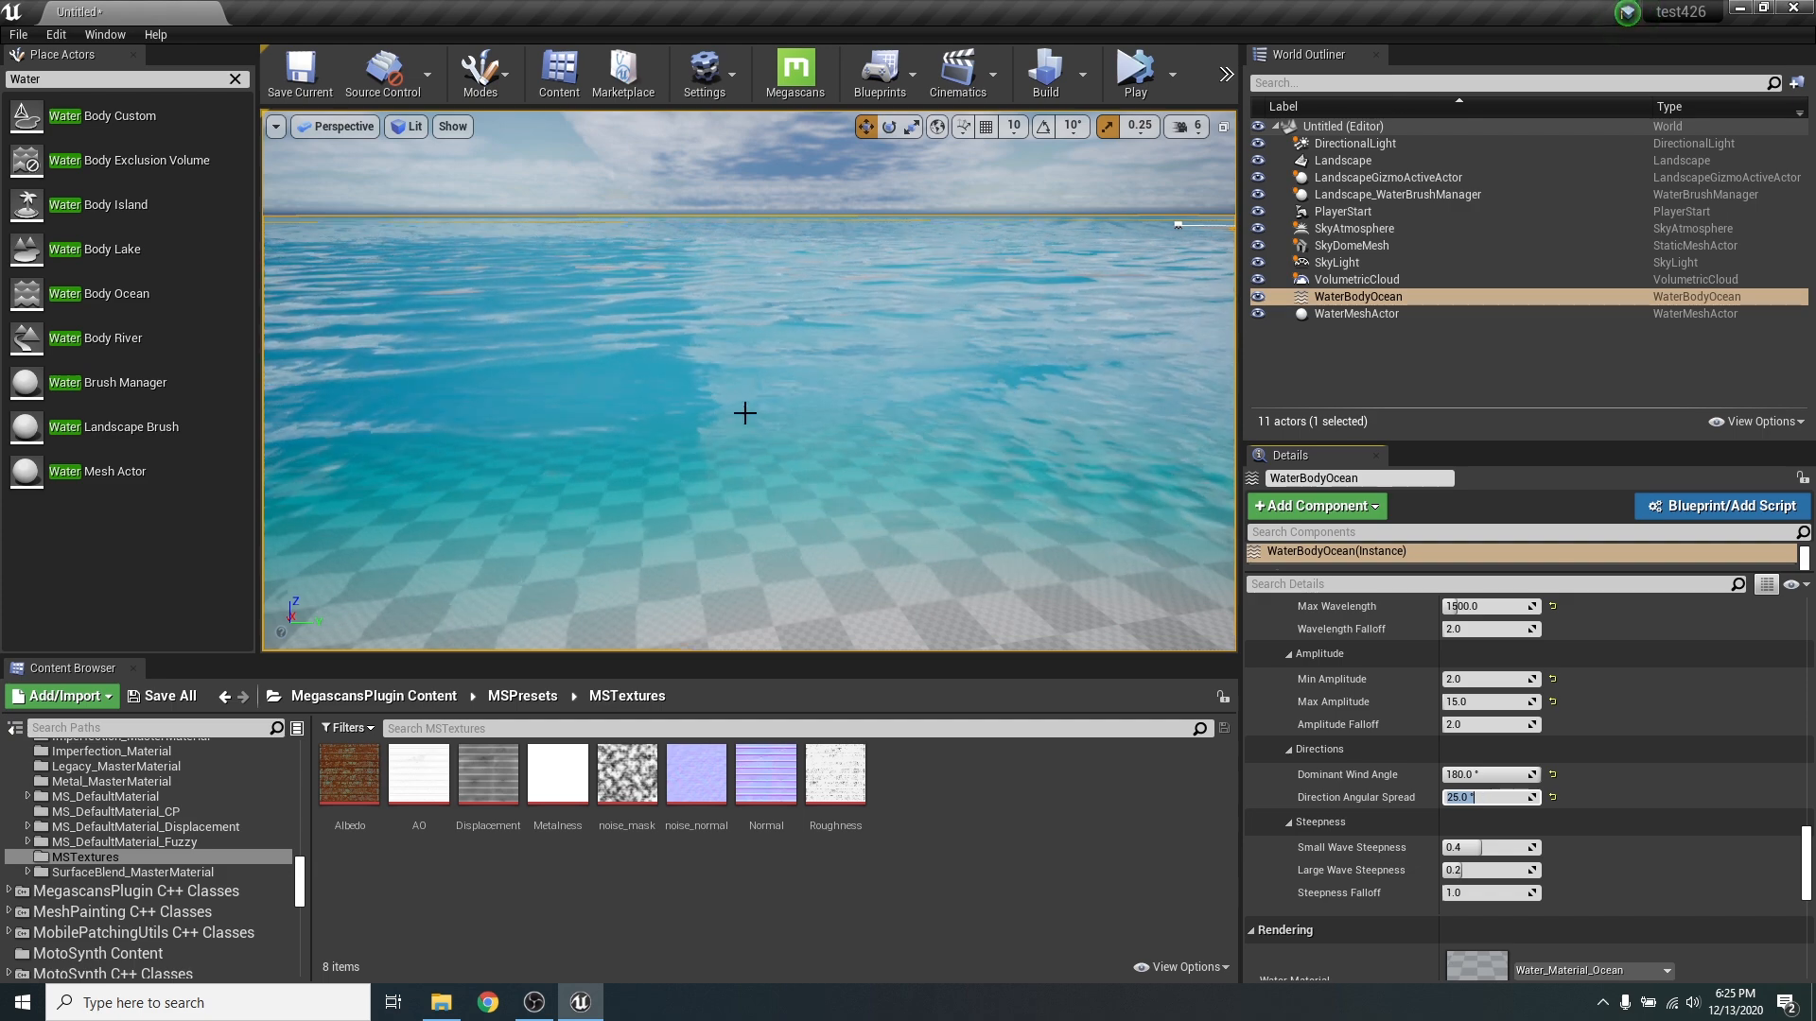
{"action": "type", "text": "30"}
{"action": "key", "text": "Return"}
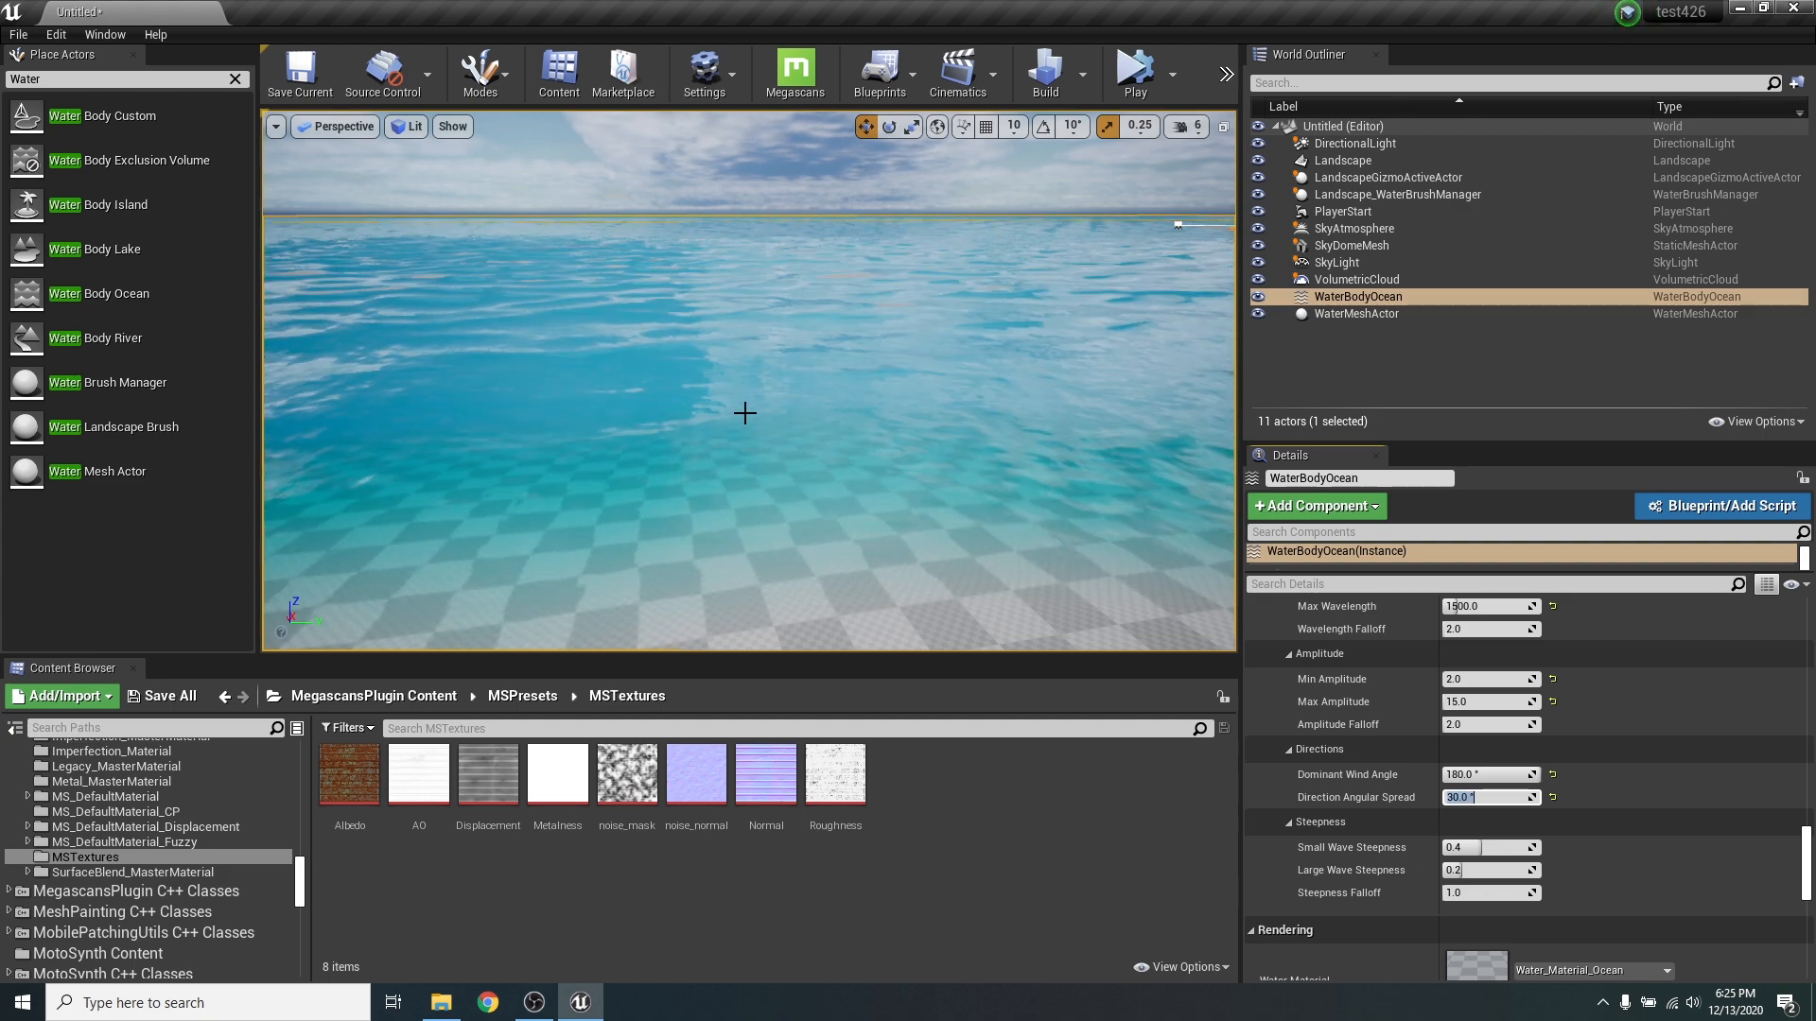
{"action": "right_click_drag", "start_coordinate": [647, 331], "coordinate": [790, 317]}
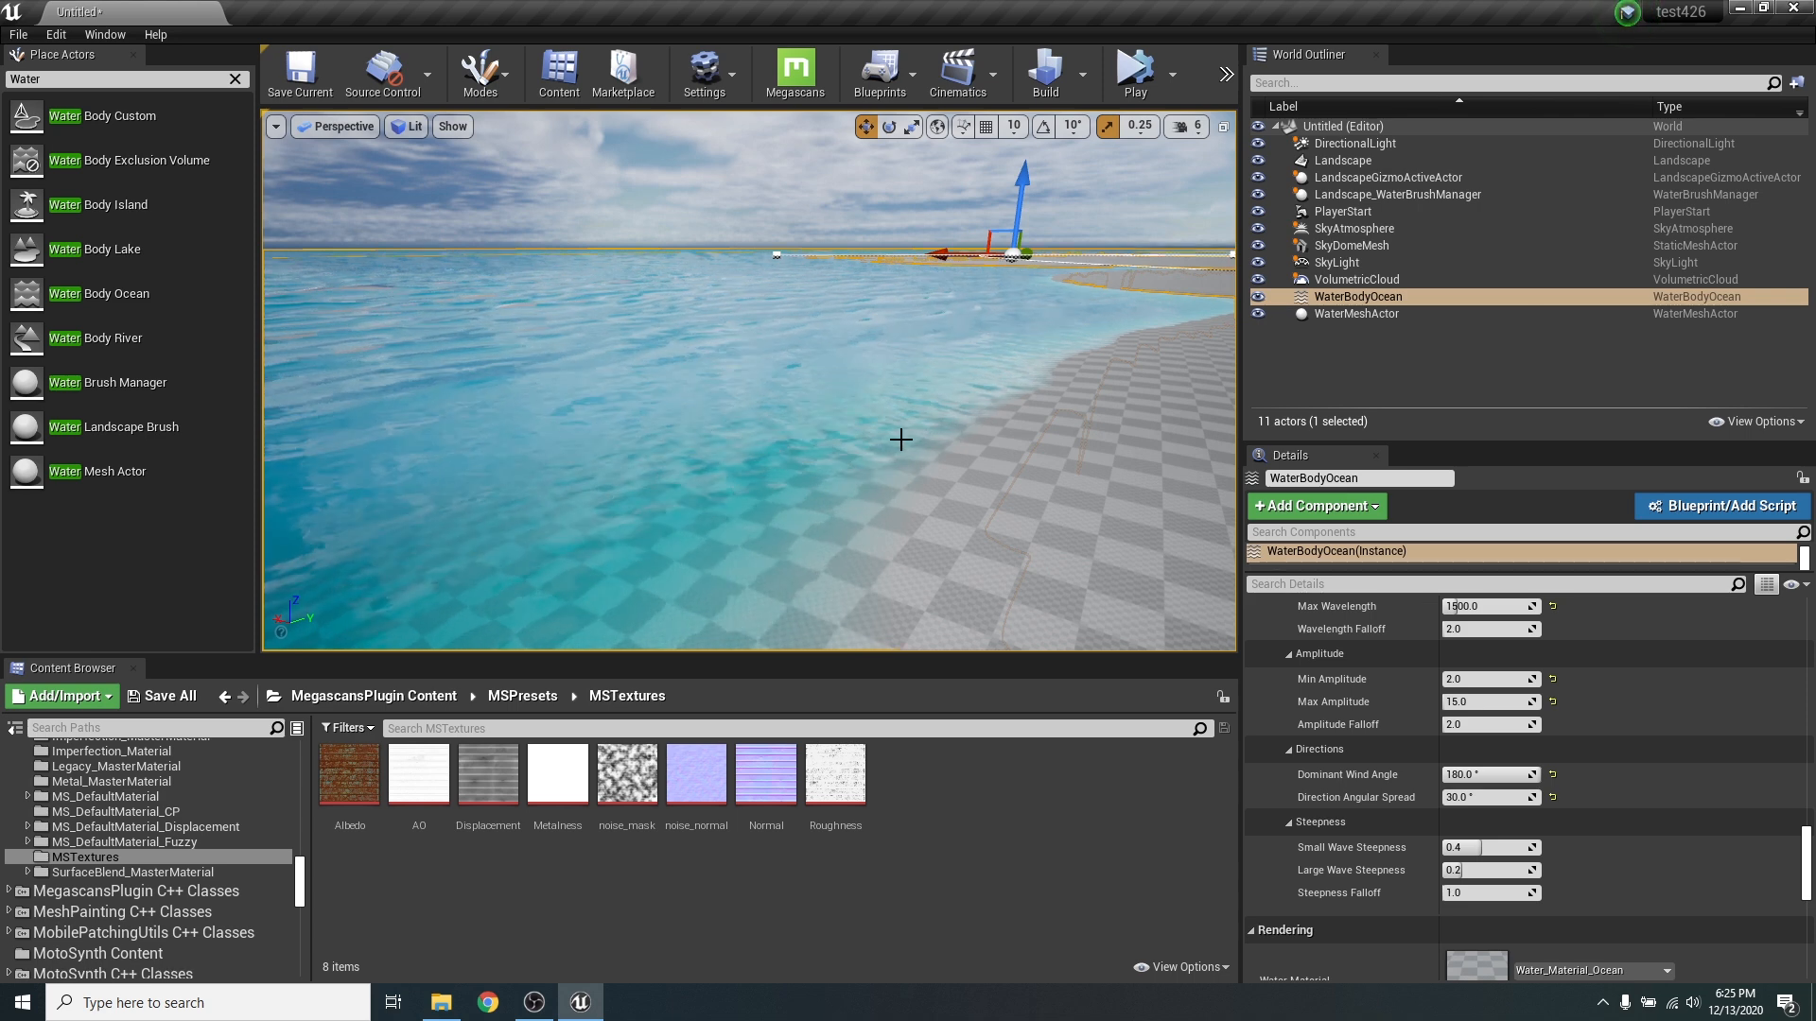
{"action": "right_click_drag", "start_coordinate": [826, 387], "coordinate": [866, 458]}
- Set the Gerstner waves' Max Amplitude to 30 and inspect the ocean surface close to water level
{"action": "scroll", "coordinate": [1581, 724], "scroll_direction": "down", "scroll_amount": 3}
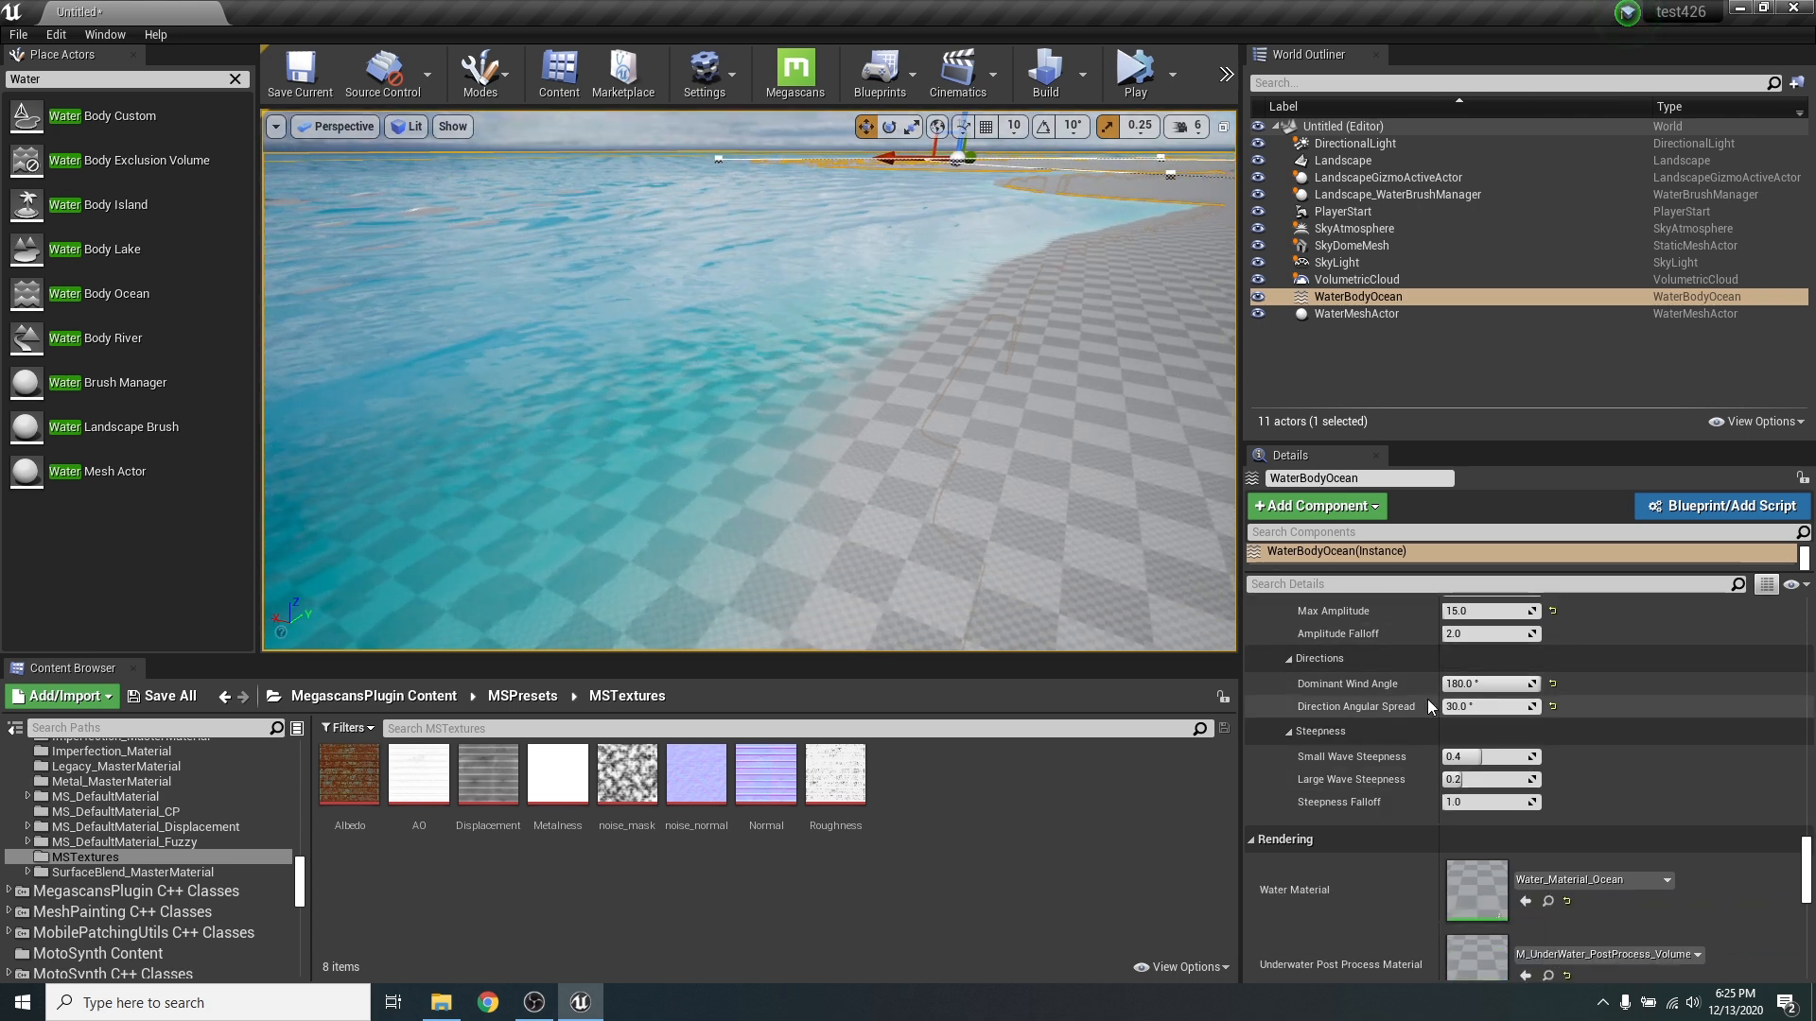
{"action": "scroll", "coordinate": [1425, 704], "scroll_direction": "up", "scroll_amount": 1}
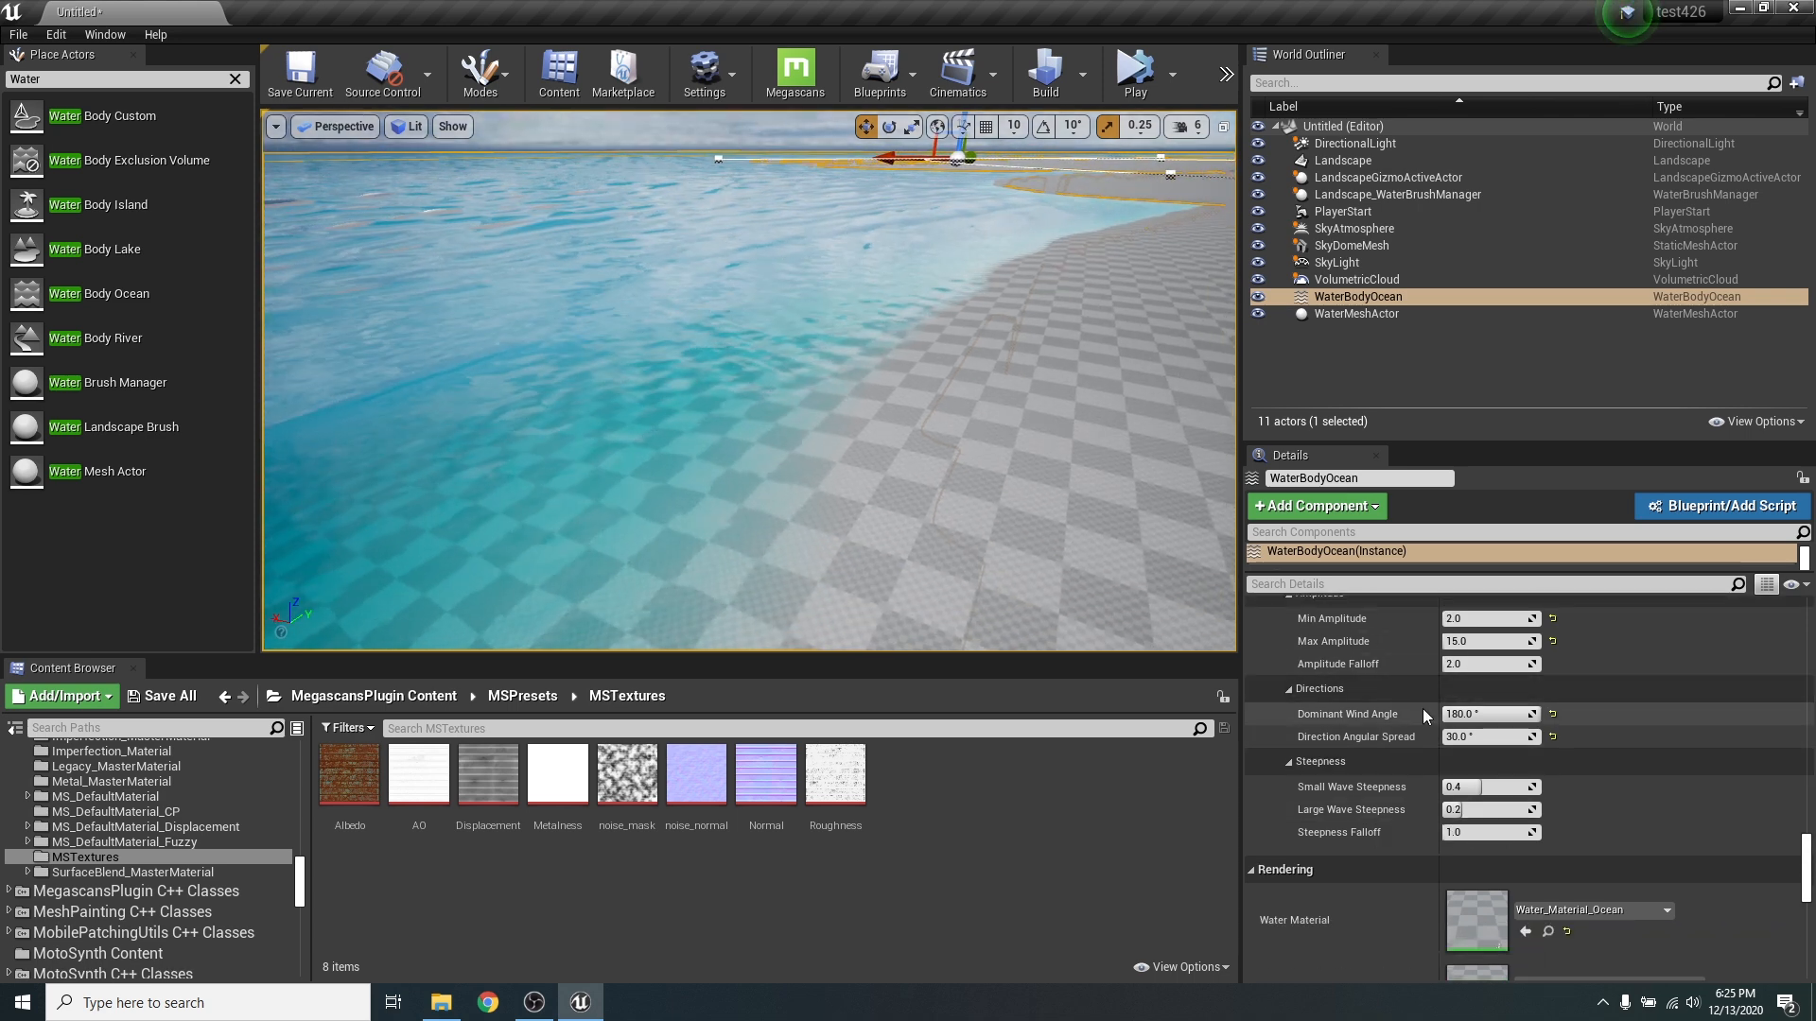
{"action": "left_click", "coordinate": [1491, 641]}
{"action": "type", "text": "30"}
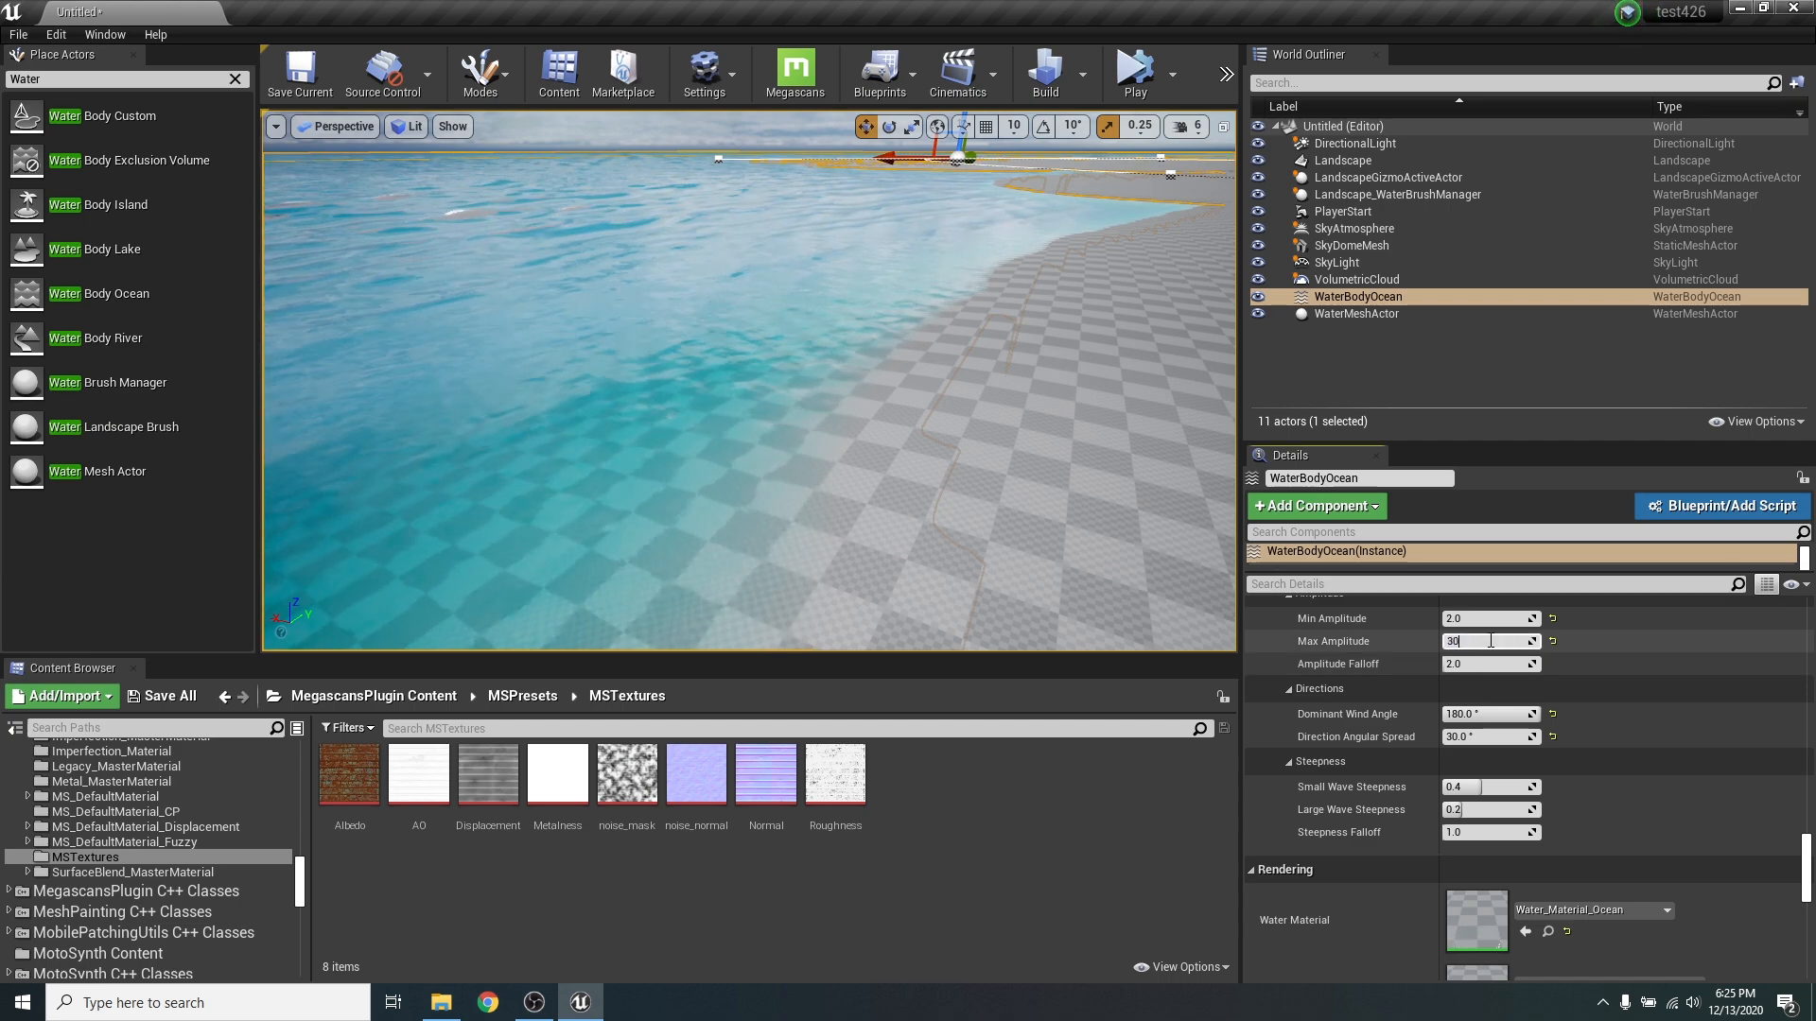
{"action": "key", "text": "Return"}
{"action": "key", "text": "w"}
{"action": "right_click_drag", "start_coordinate": [730, 413], "coordinate": [808, 414]}
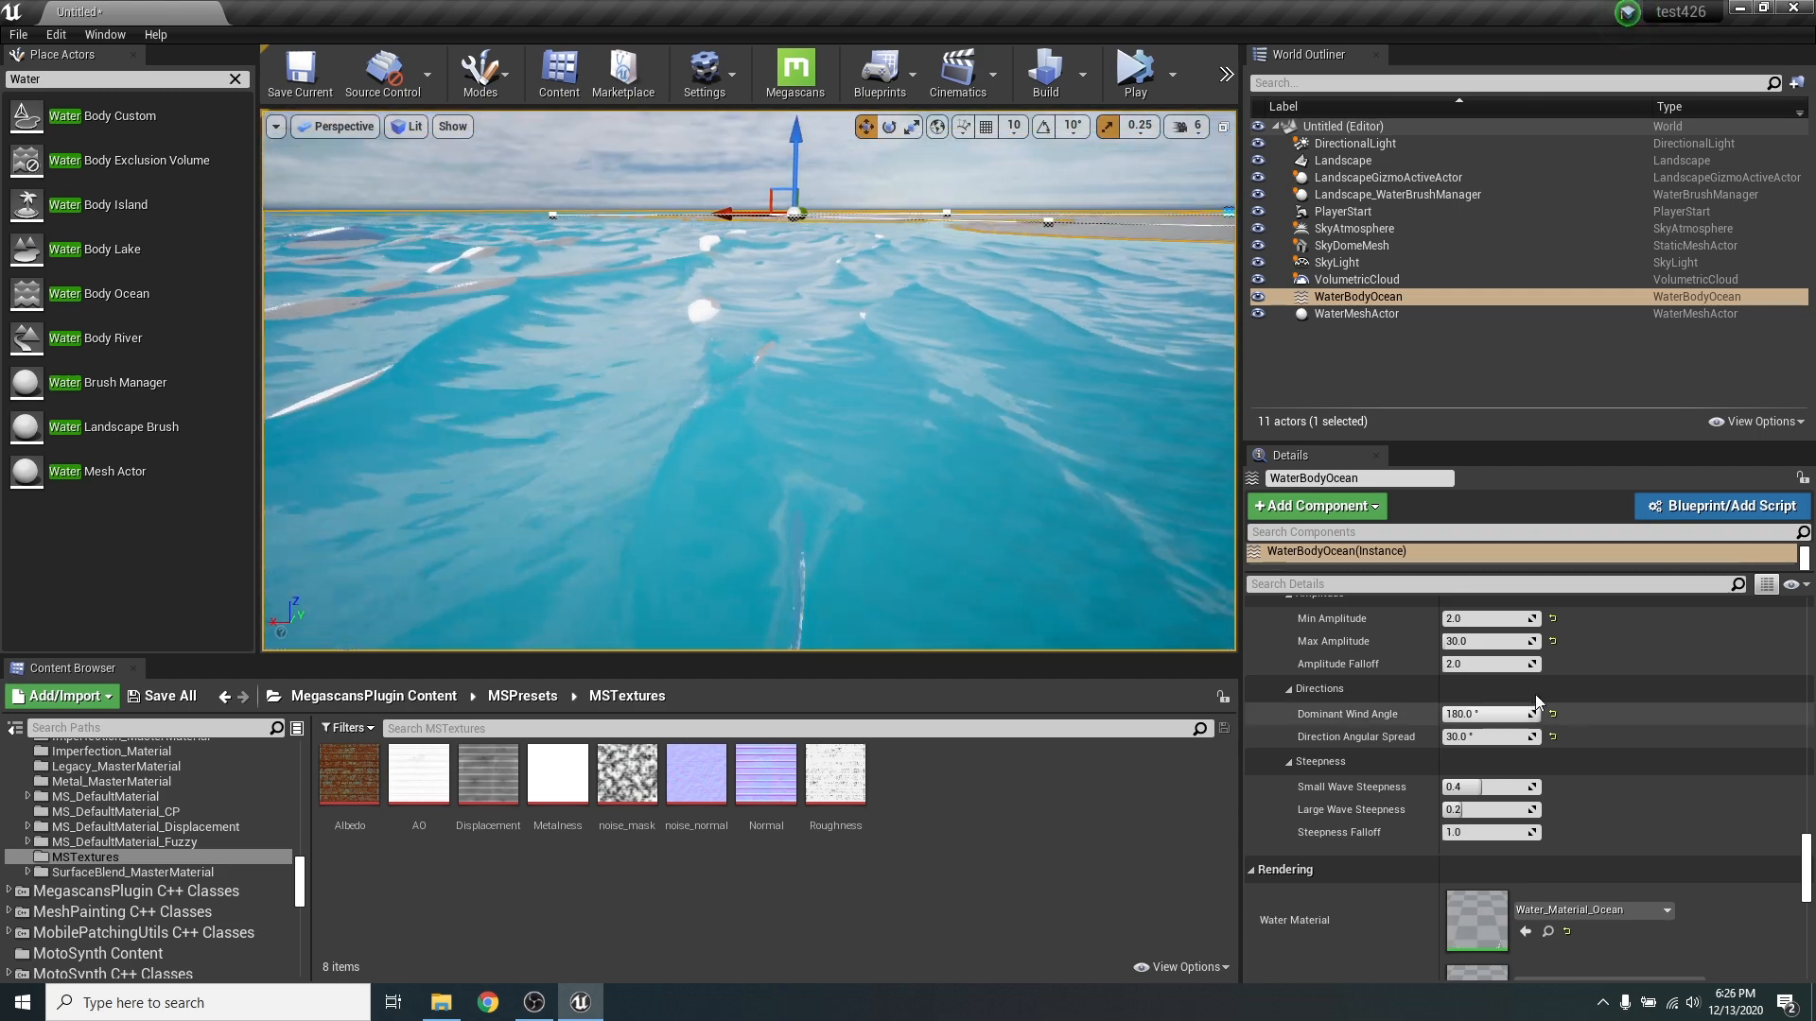
{"action": "right_click_drag", "start_coordinate": [956, 587], "coordinate": [951, 568]}
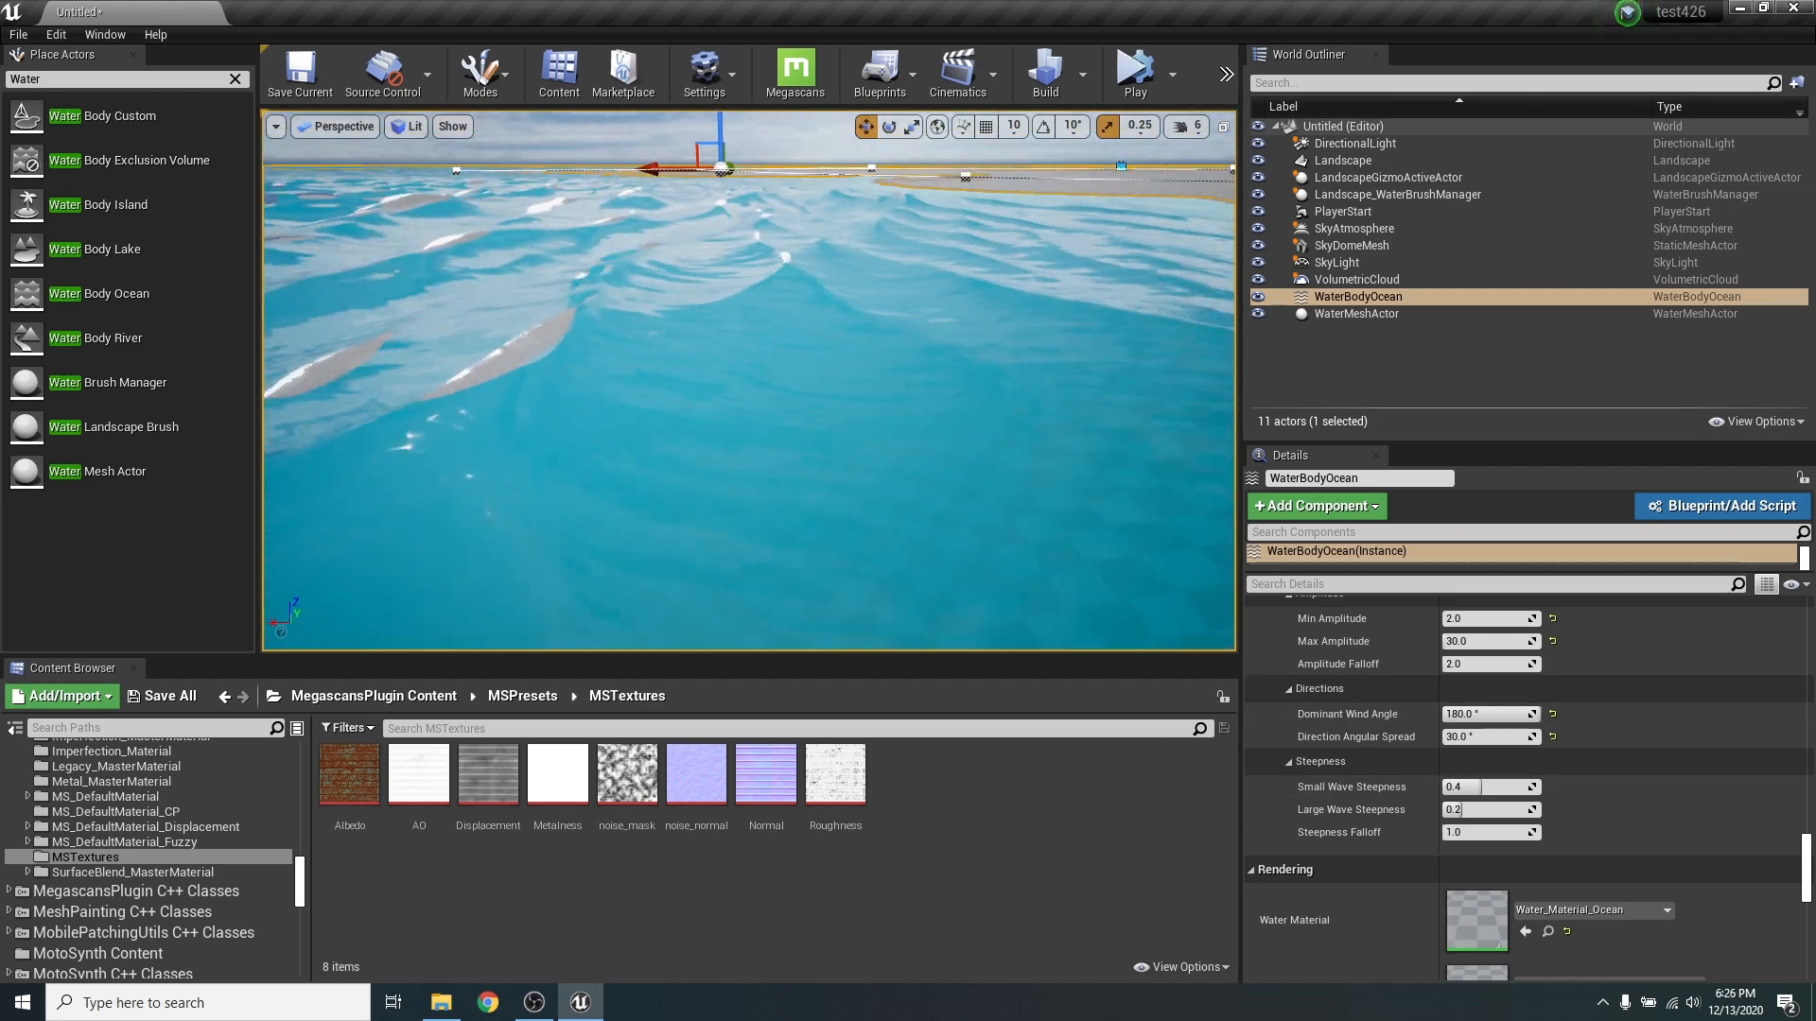
- Try a Large Wave Steepness of 5 and inspect the distorted water surface from several angles
{"action": "left_click", "coordinate": [1461, 809]}
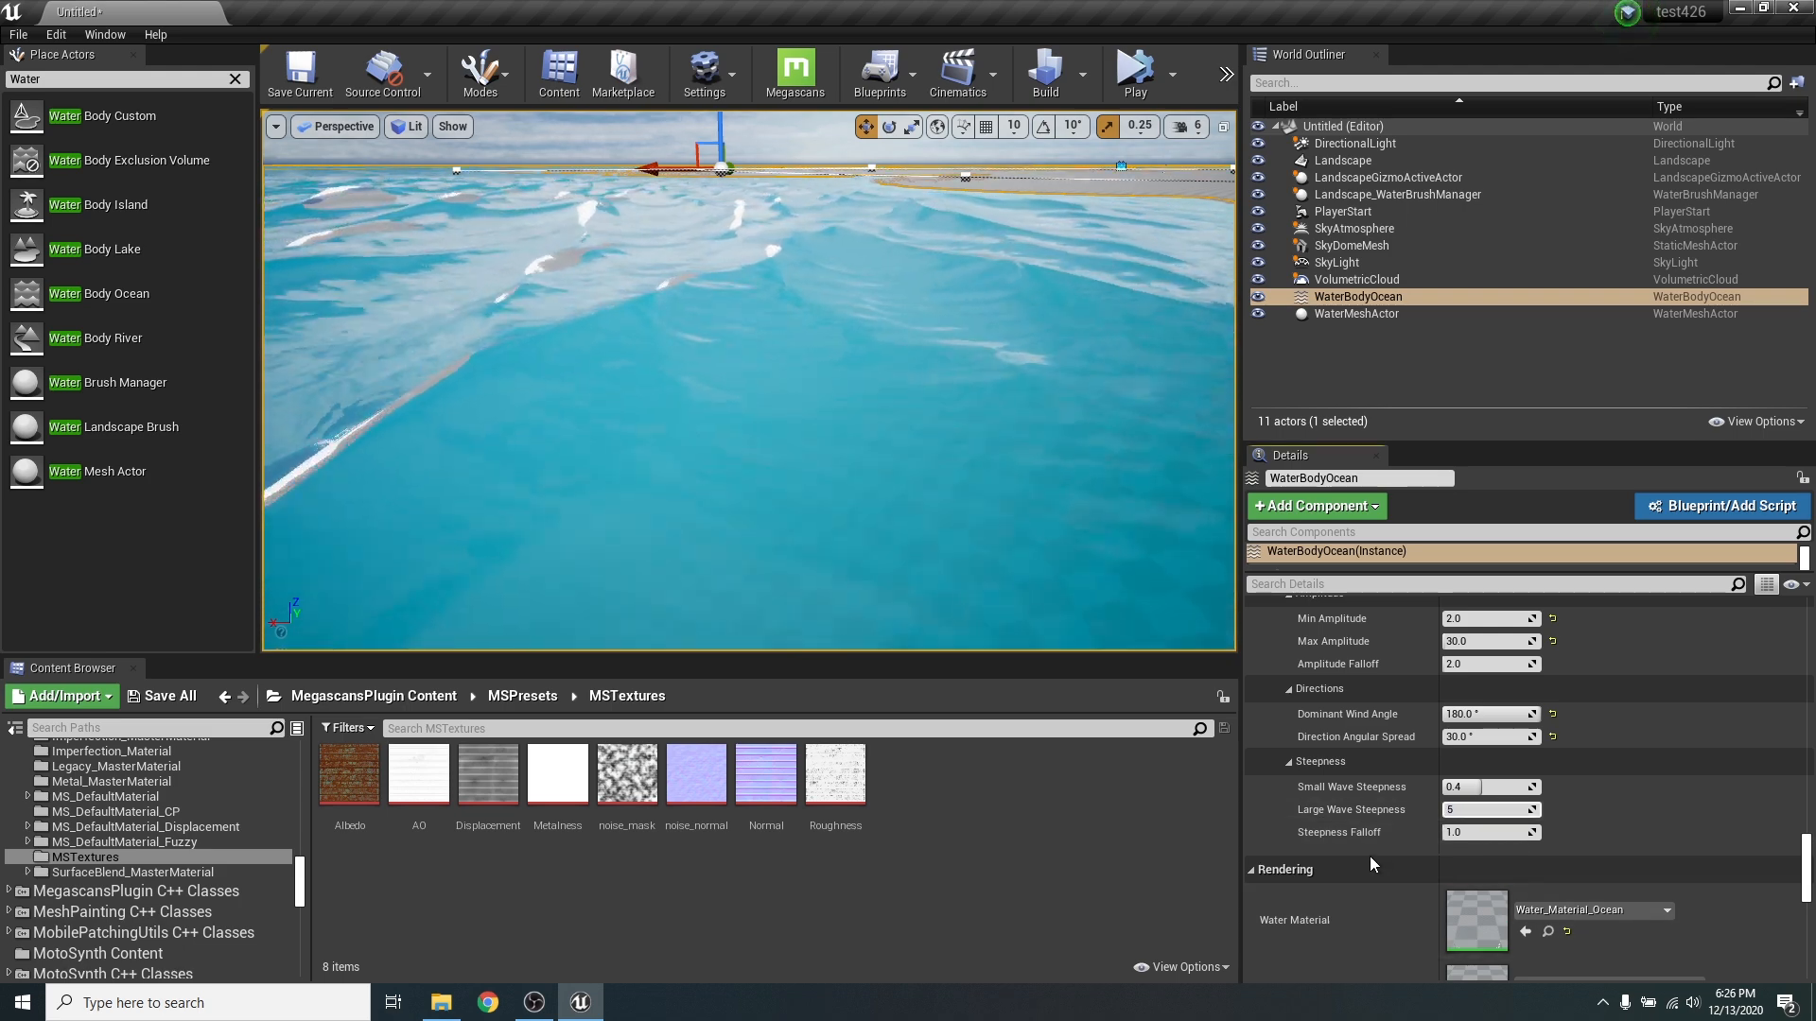
{"action": "key", "text": "Return"}
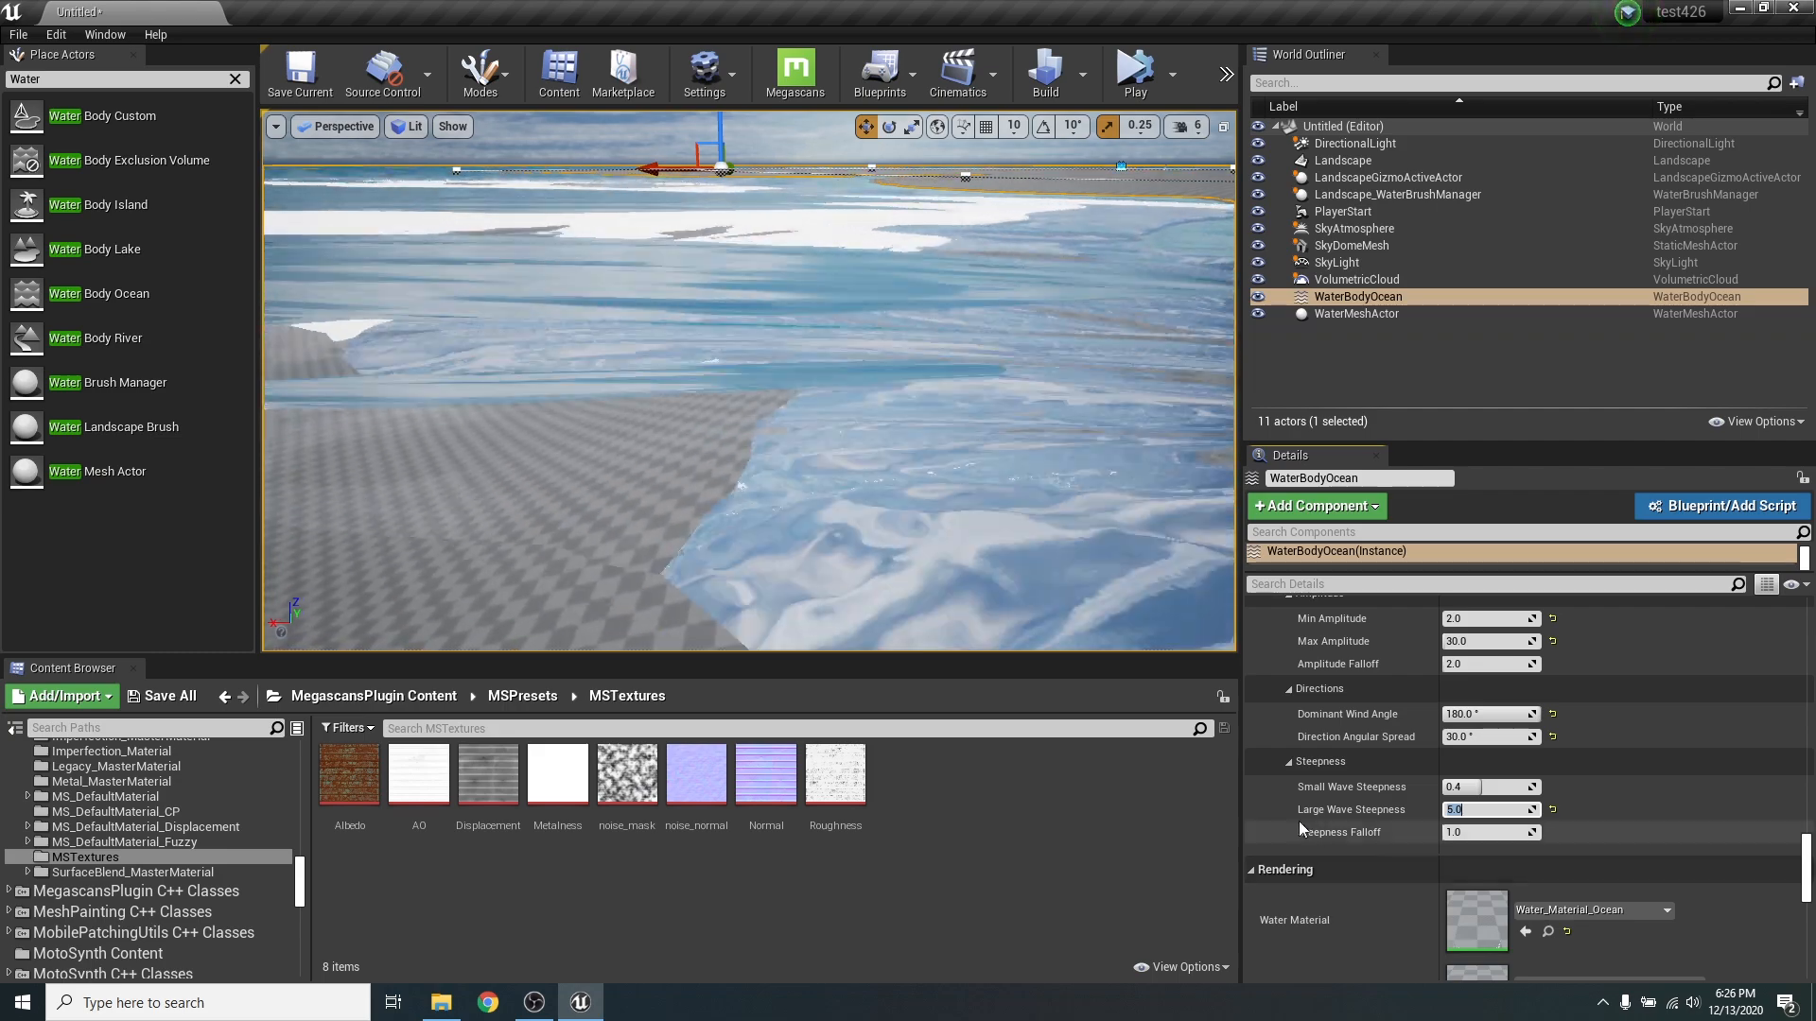
{"action": "right_click_drag", "start_coordinate": [851, 378], "coordinate": [511, 402]}
{"action": "right_click_drag", "start_coordinate": [747, 379], "coordinate": [1060, 331]}
{"action": "right_click_drag", "start_coordinate": [879, 331], "coordinate": [884, 369]}
{"action": "right_click_drag", "start_coordinate": [968, 499], "coordinate": [839, 454]}
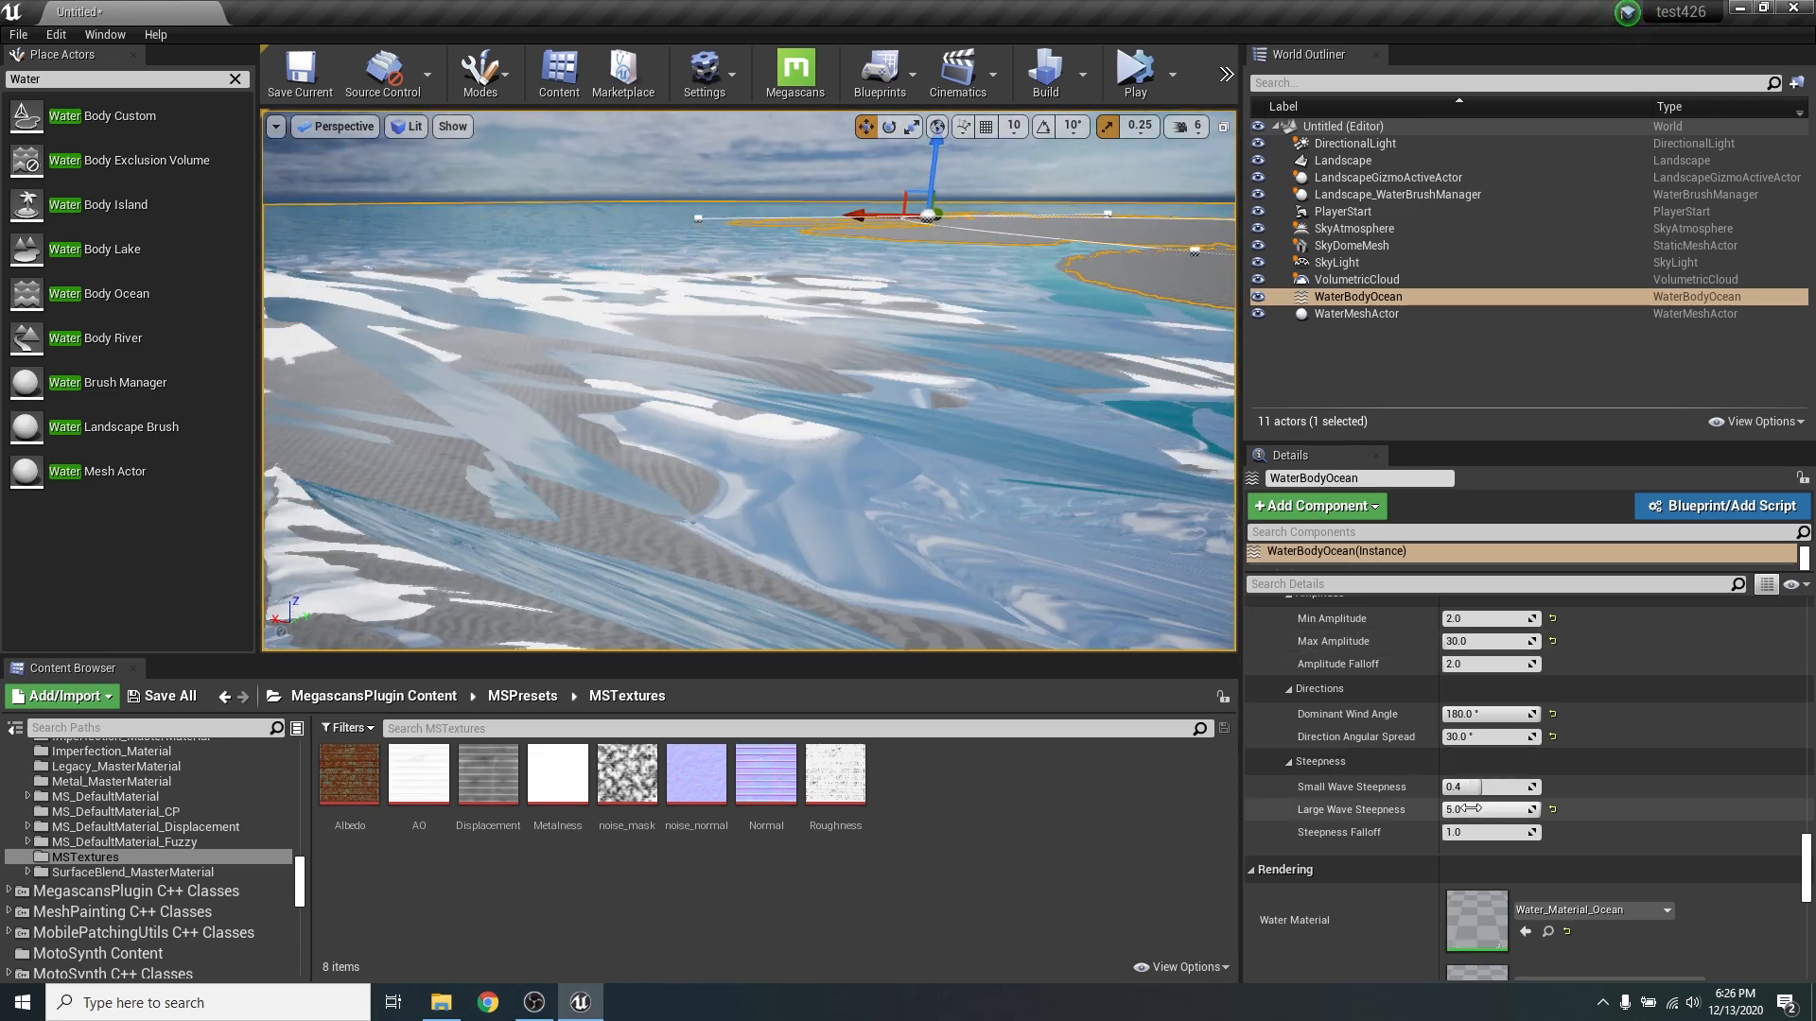
- Try a Large Wave Steepness of 1 and examine the wave crests up close and from above
{"action": "left_click", "coordinate": [1476, 815]}
{"action": "type", "text": "1"}
{"action": "key", "text": "Return"}
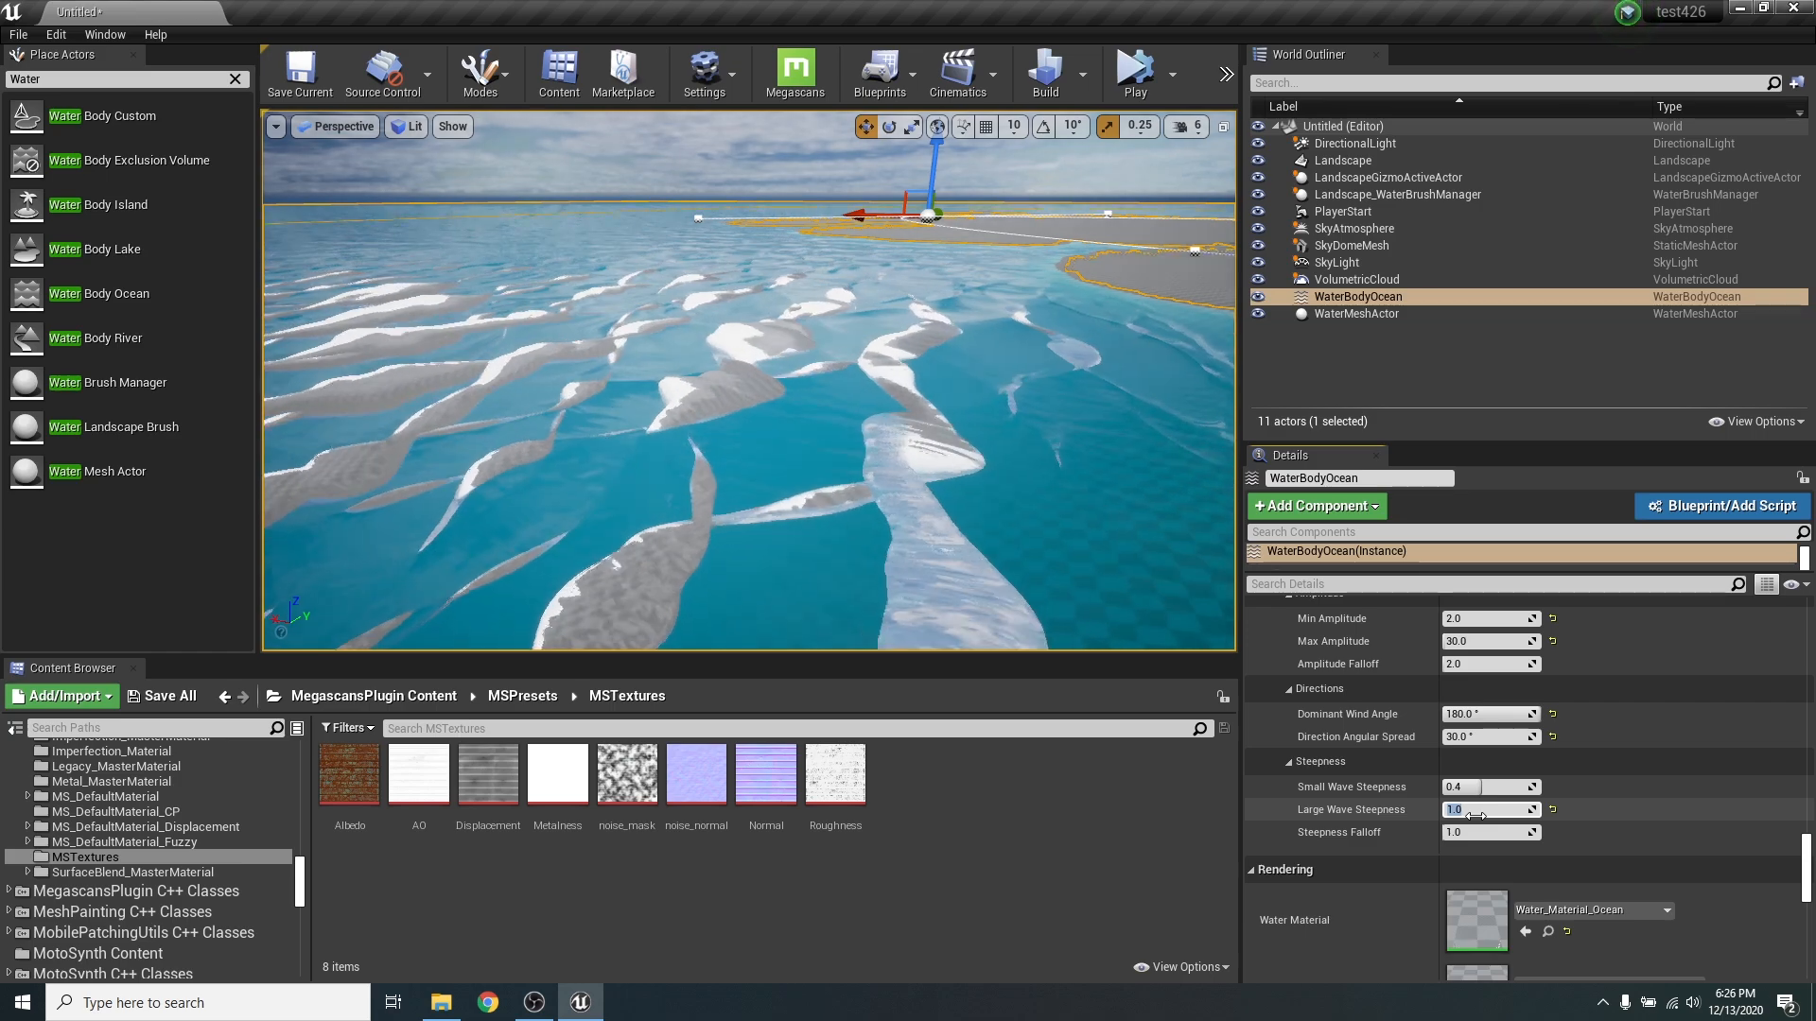
{"action": "right_click_drag", "start_coordinate": [983, 473], "coordinate": [1002, 539]}
{"action": "right_click_drag", "start_coordinate": [793, 416], "coordinate": [793, 430]}
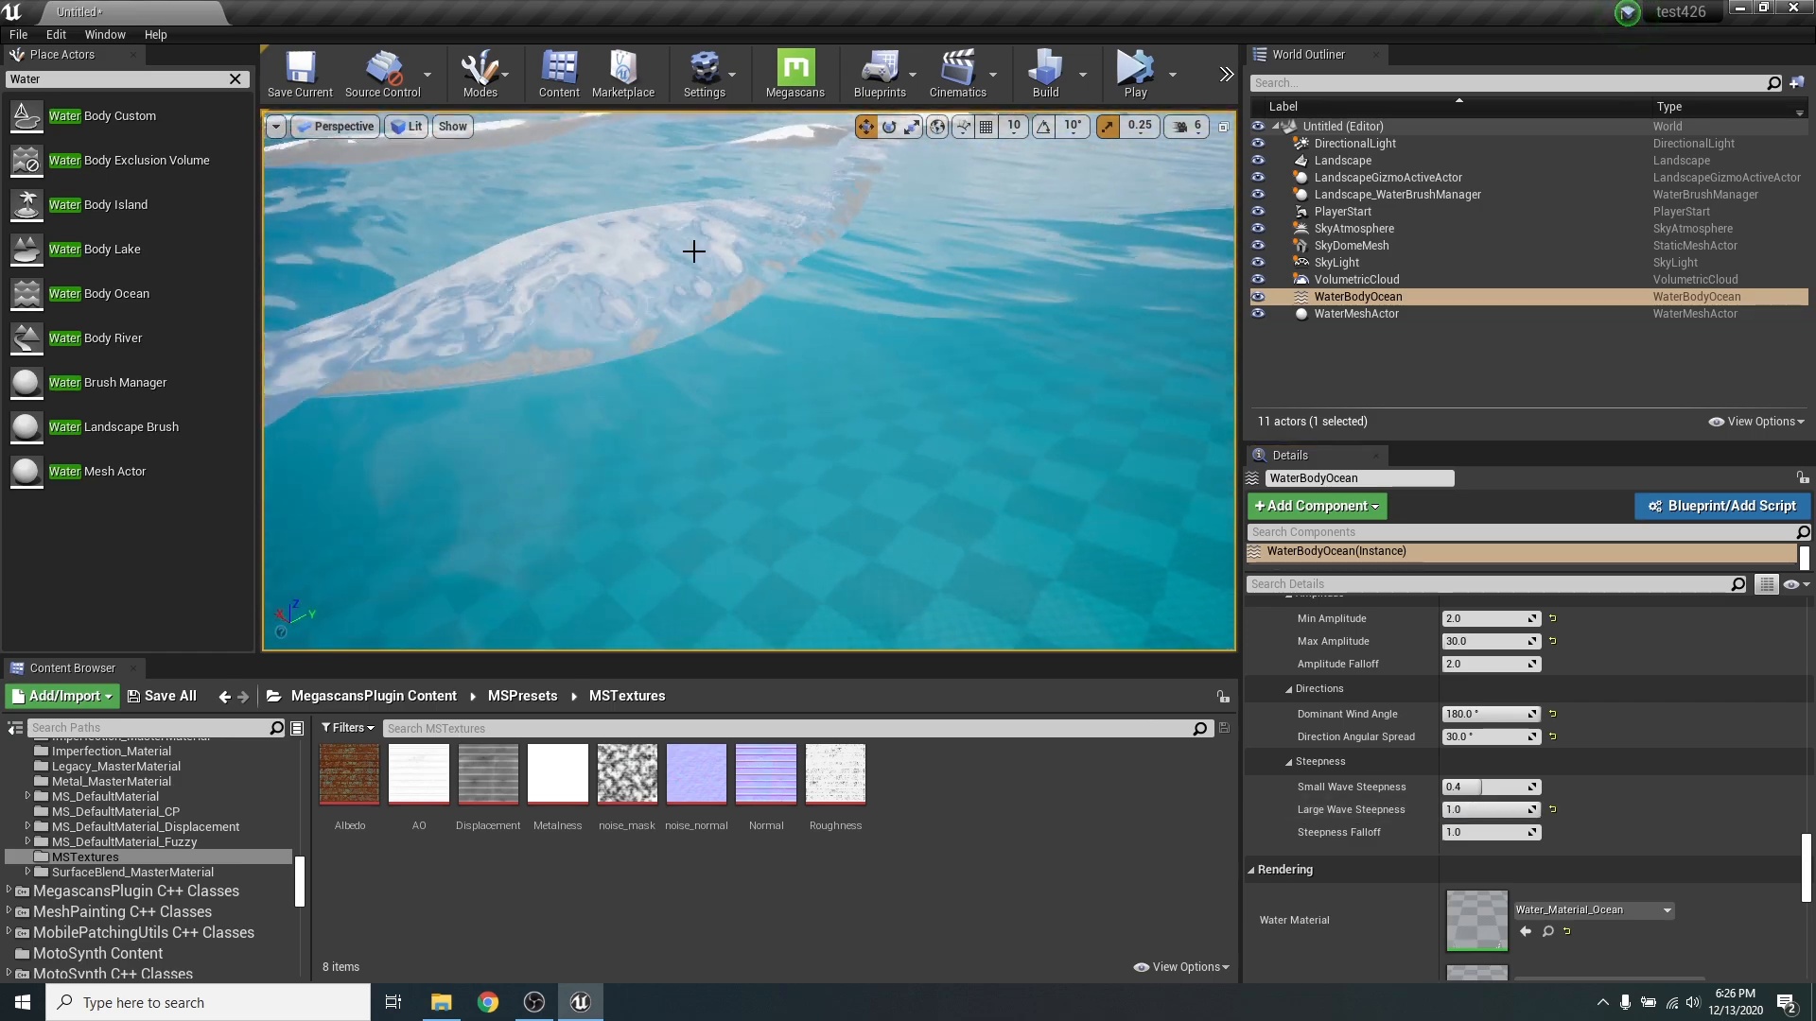
{"action": "mouse_move", "coordinate": [709, 324]}
{"action": "right_mouse_down"}
{"action": "mouse_move", "coordinate": [715, 237]}
{"action": "mouse_move", "coordinate": [714, 303]}
{"action": "right_mouse_up"}
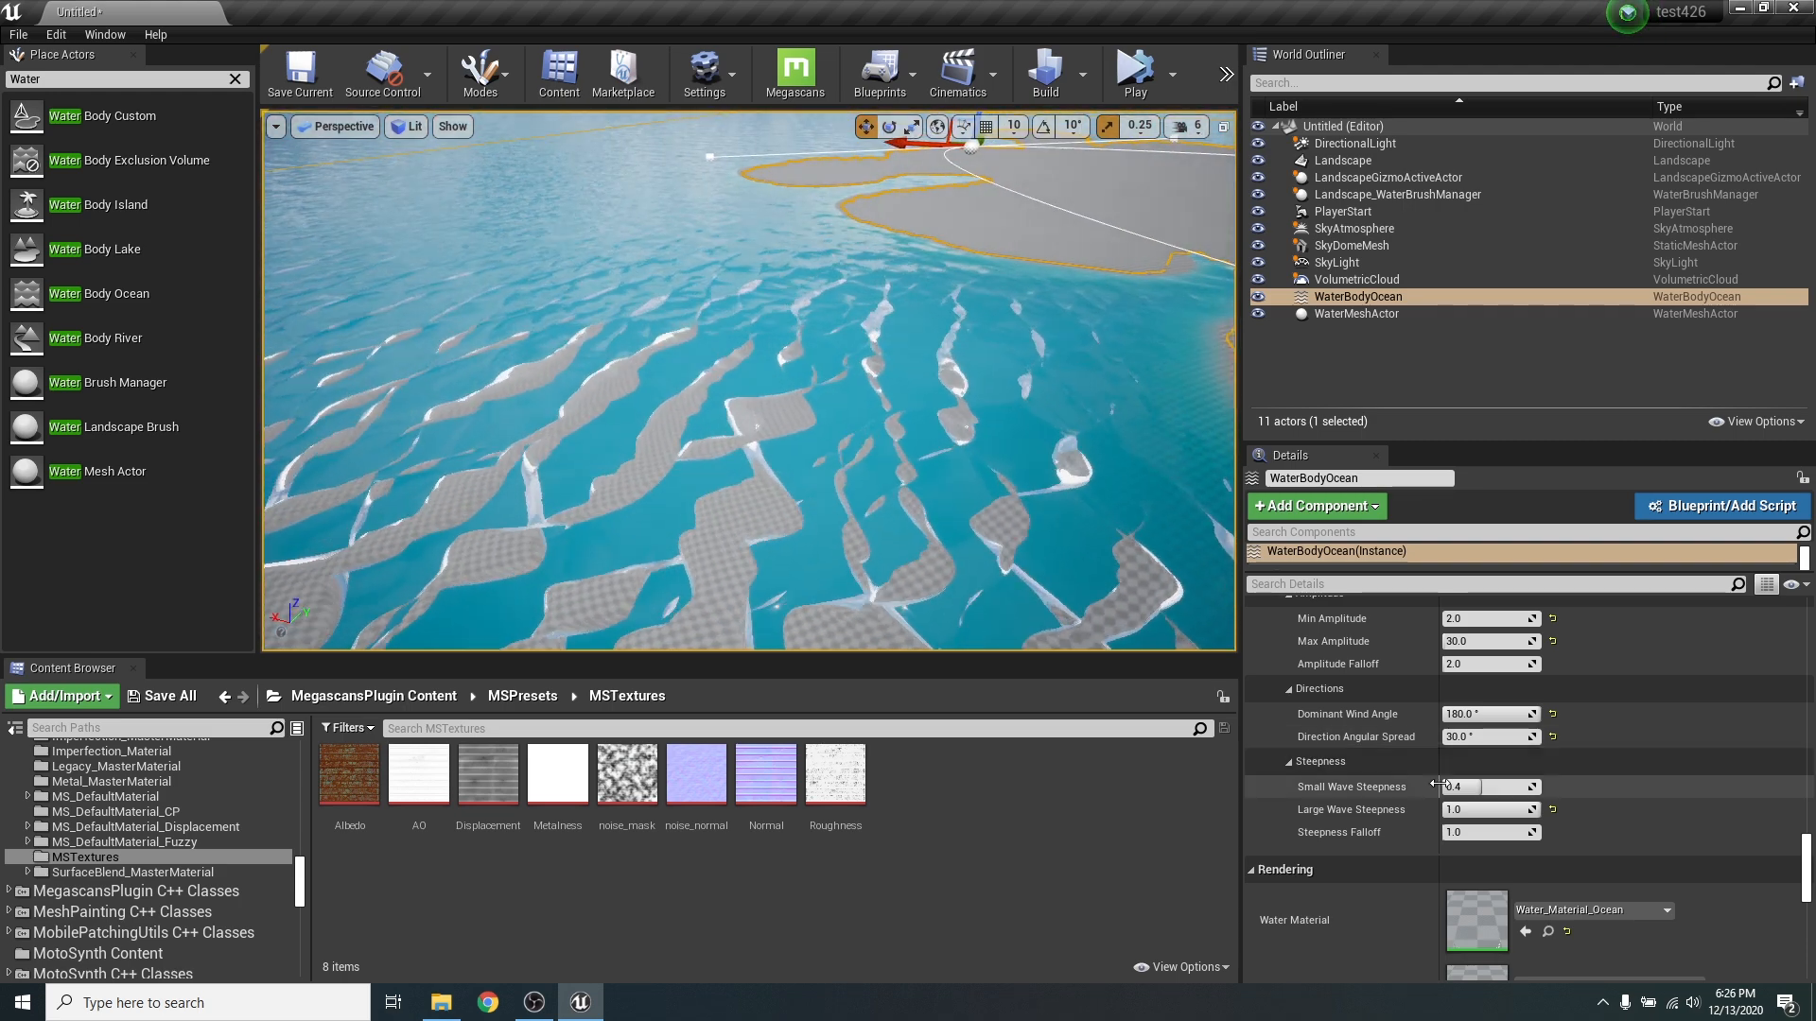
- Set Large Wave Steepness back to 0.2 and check the wave crests near the water surface
{"action": "left_click", "coordinate": [1516, 808]}
{"action": "type", "text": "0.2"}
{"action": "key", "text": "Return"}
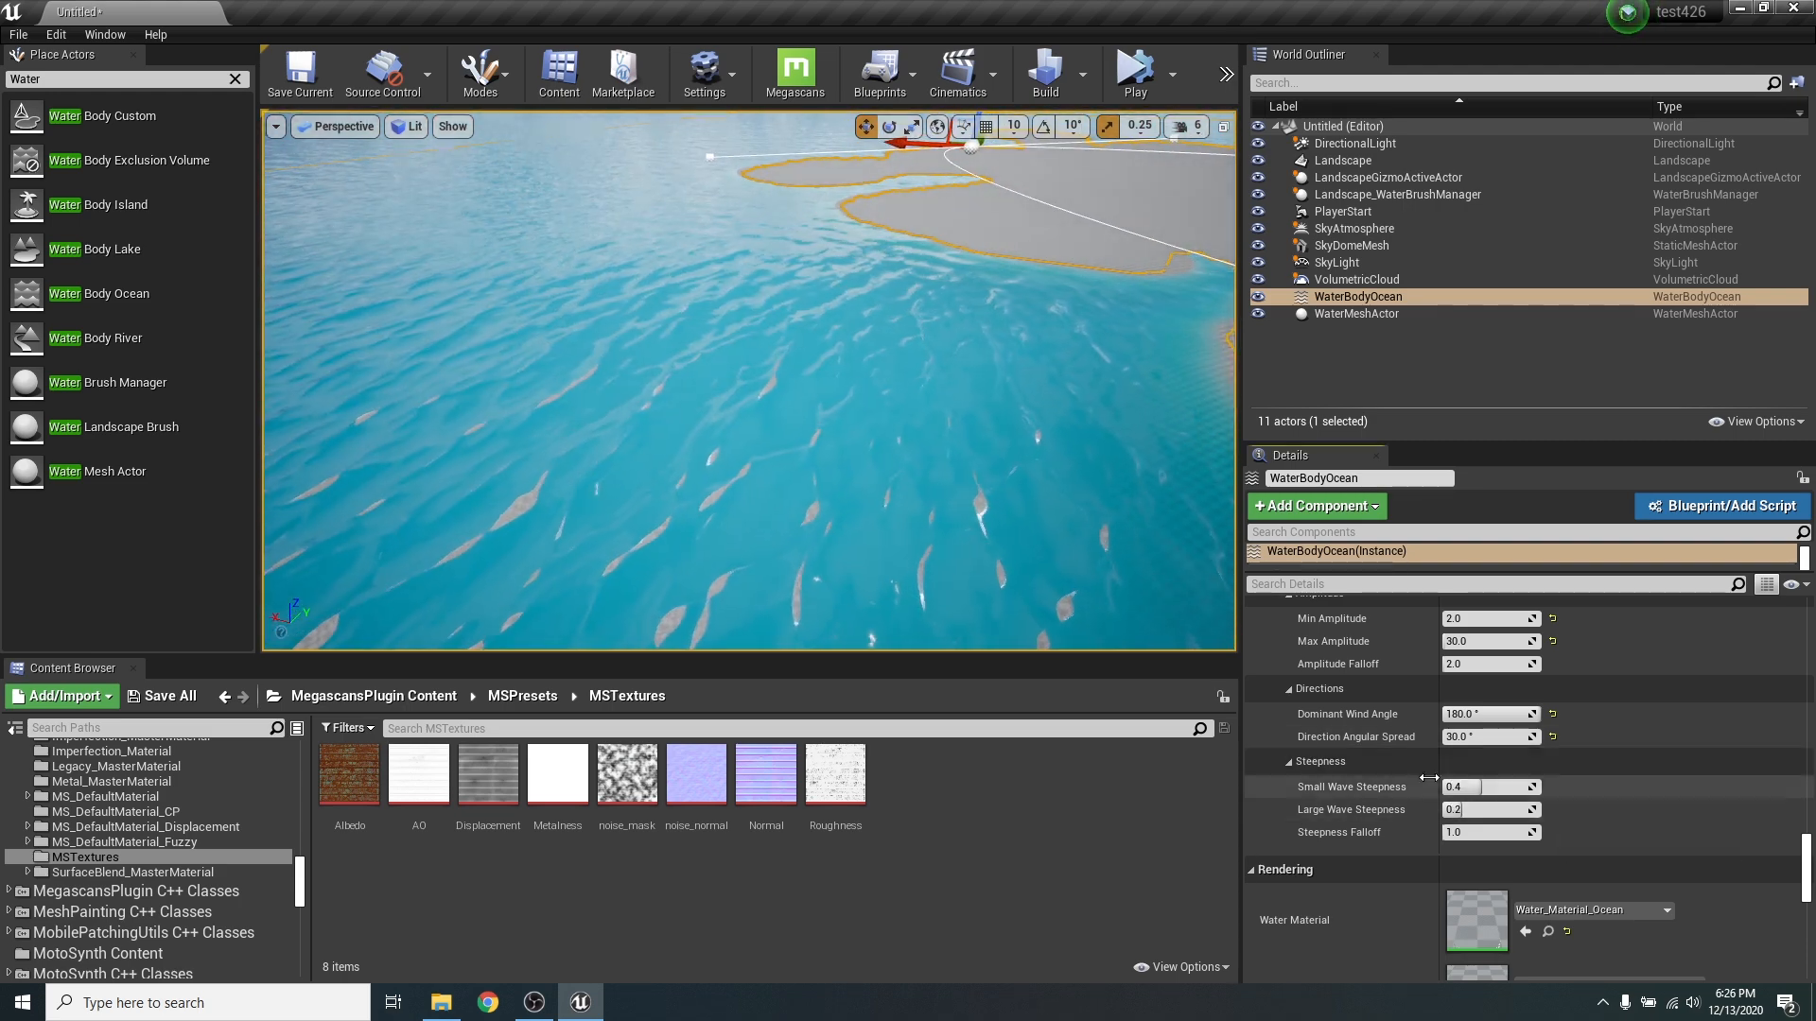
{"action": "right_click_drag", "start_coordinate": [749, 380], "coordinate": [665, 318]}
{"action": "key", "text": "w"}
{"action": "right_click_drag", "start_coordinate": [418, 464], "coordinate": [529, 439]}
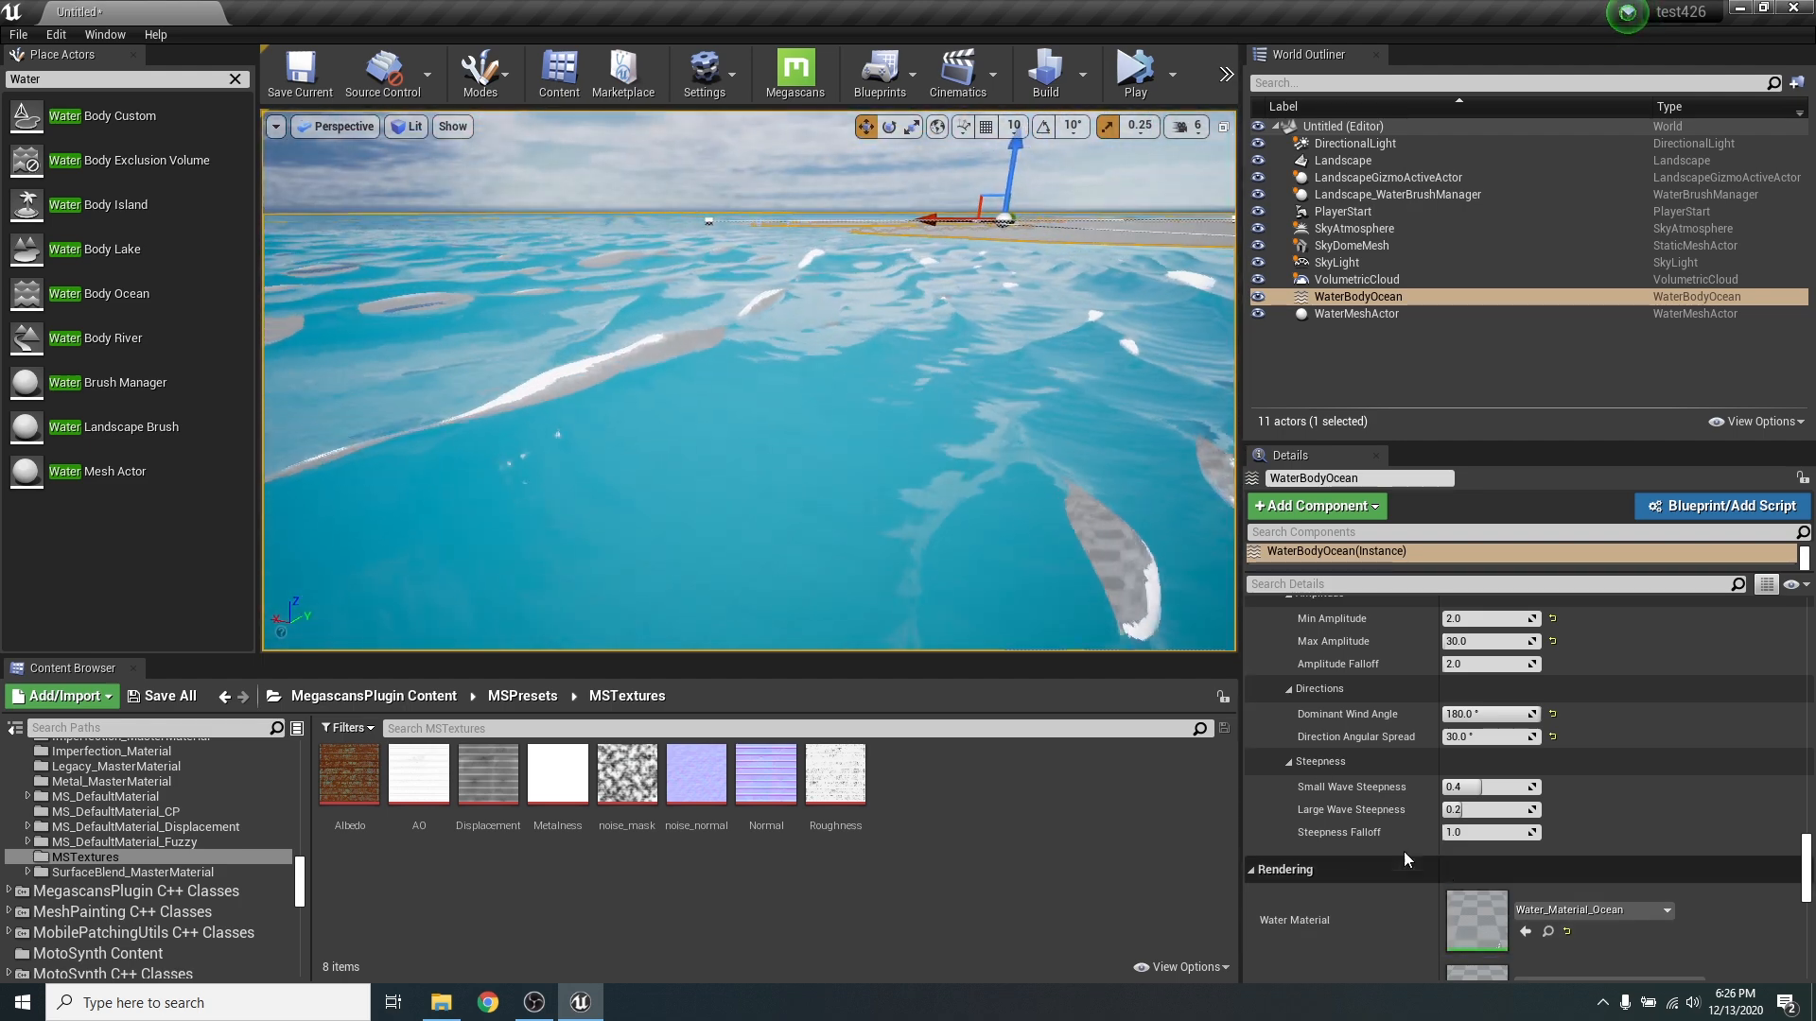
- Try a Max Amplitude of 25, set it to 20, and inspect the wave crests
{"action": "left_click", "coordinate": [1513, 740]}
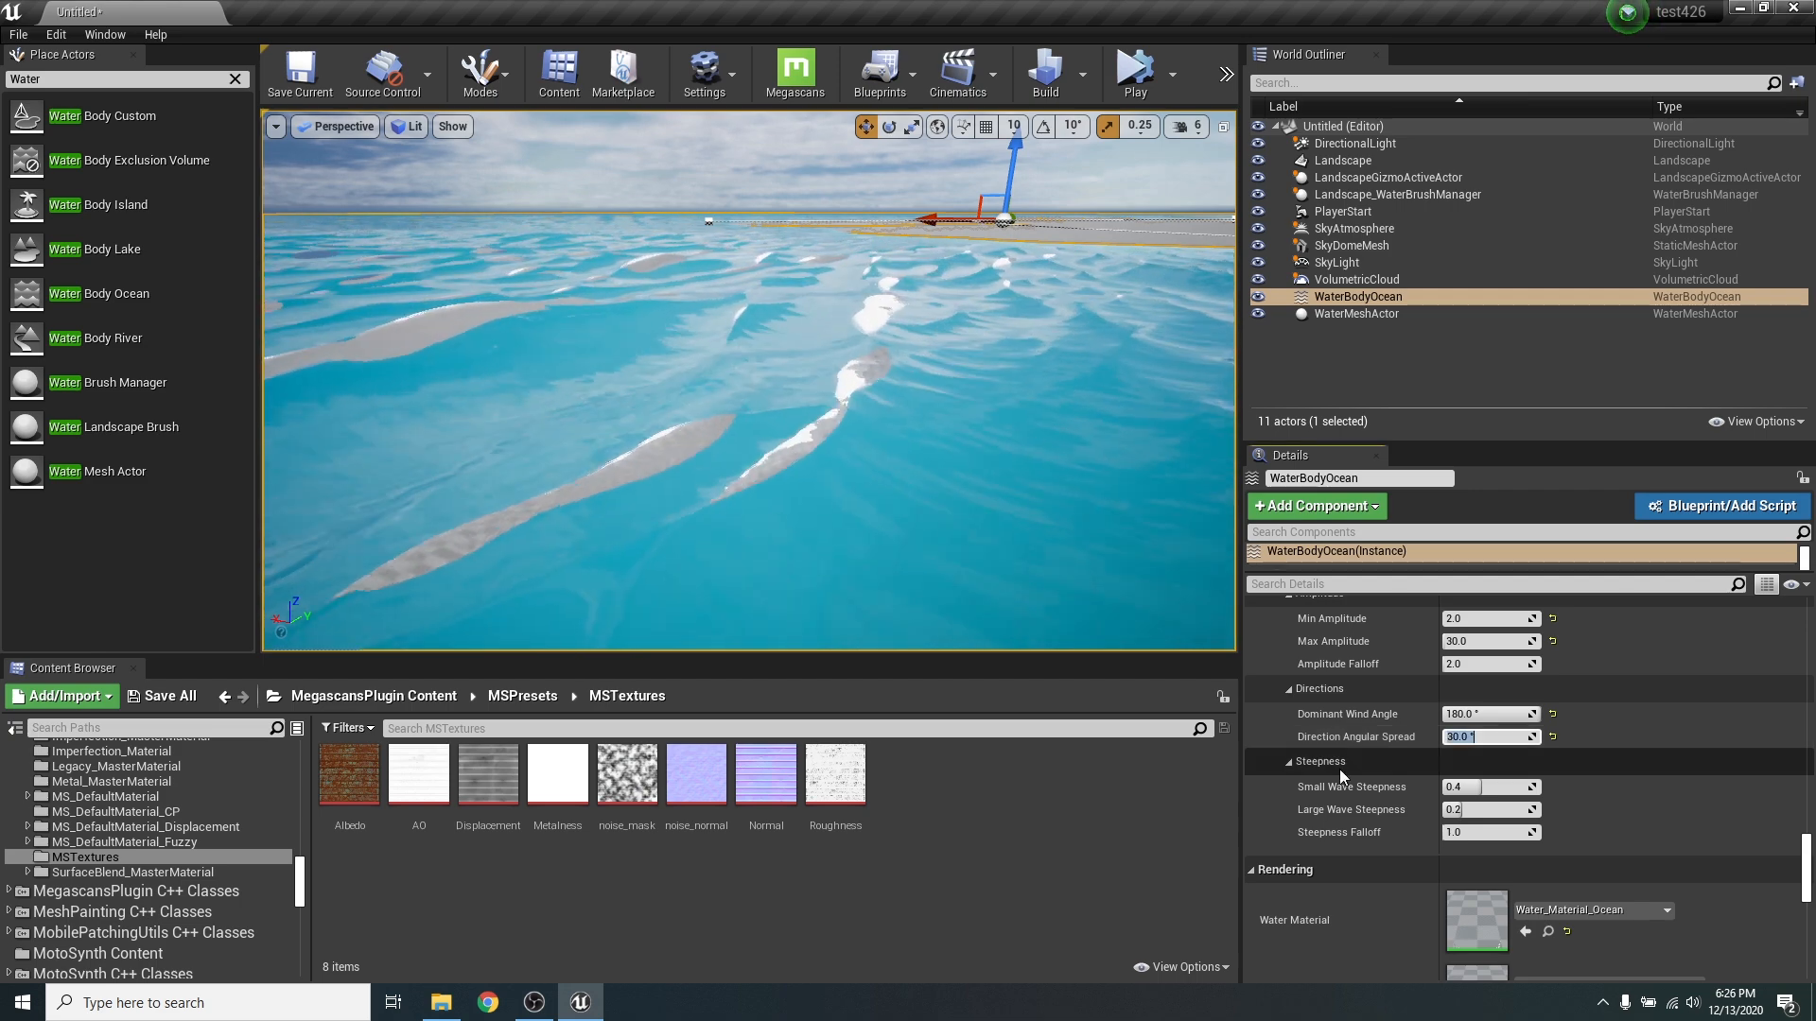
{"action": "left_click", "coordinate": [1472, 640]}
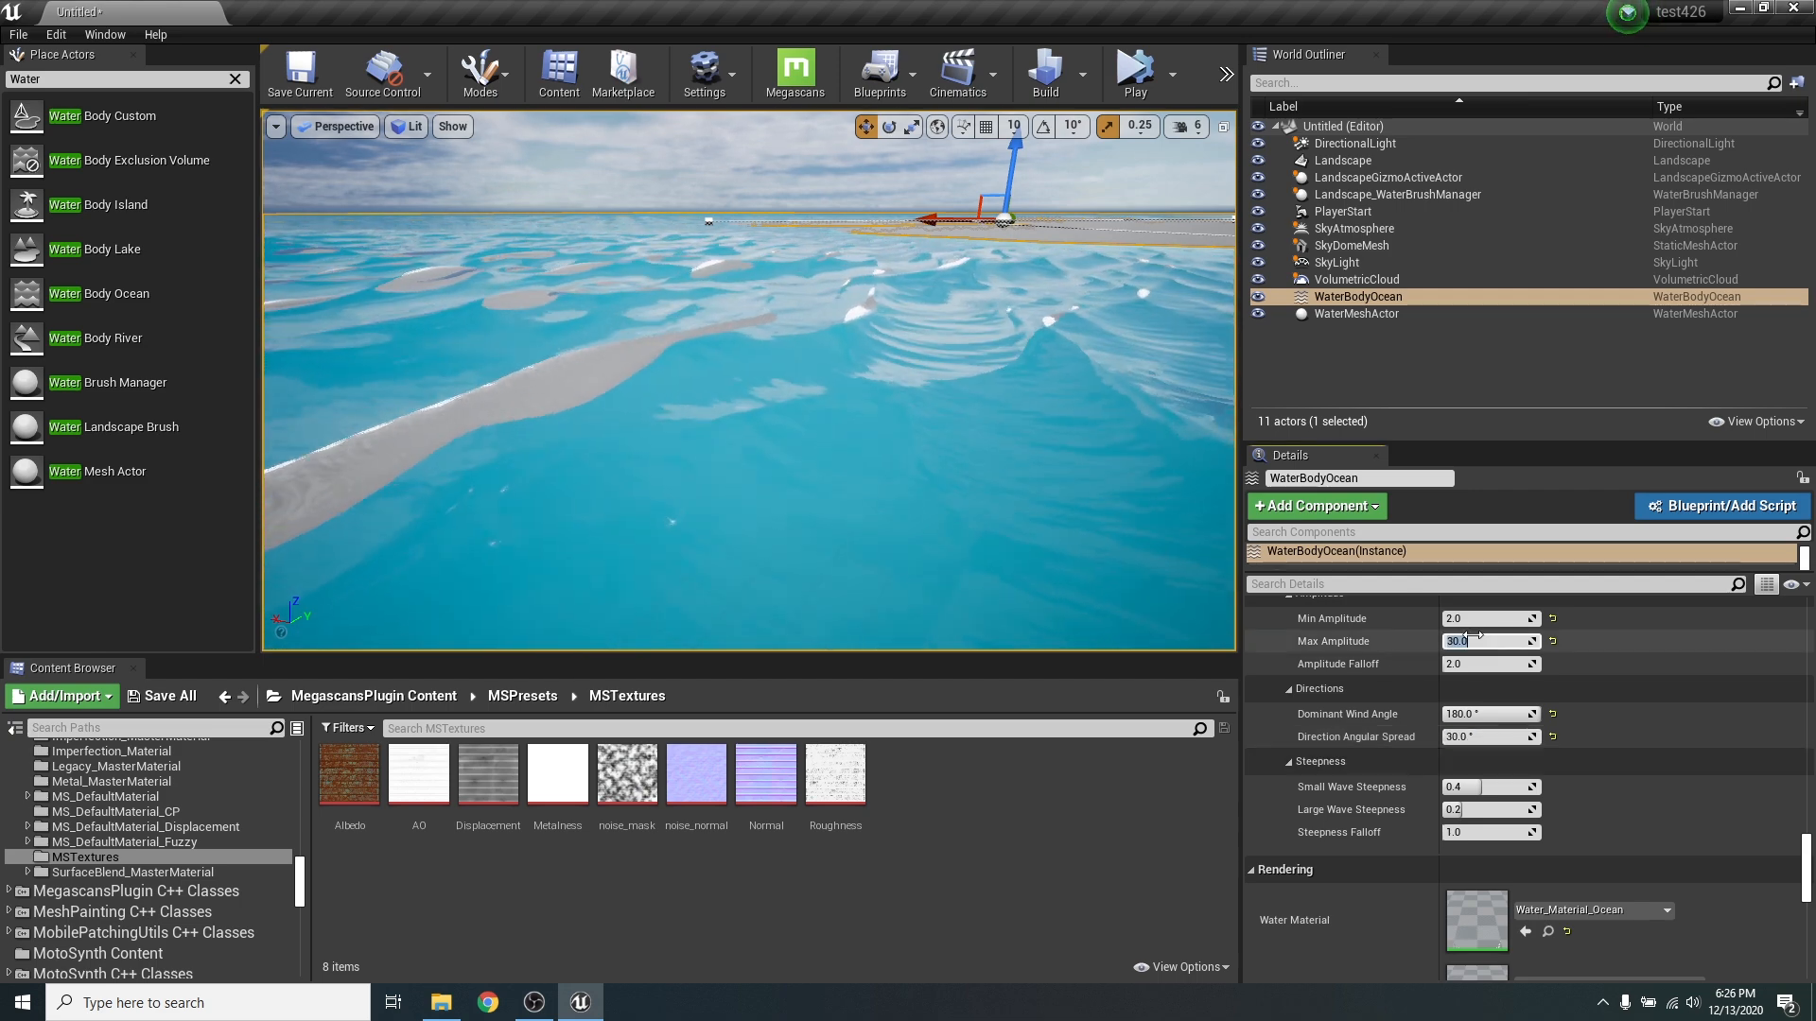
{"action": "type", "text": "25"}
{"action": "key", "text": "Return"}
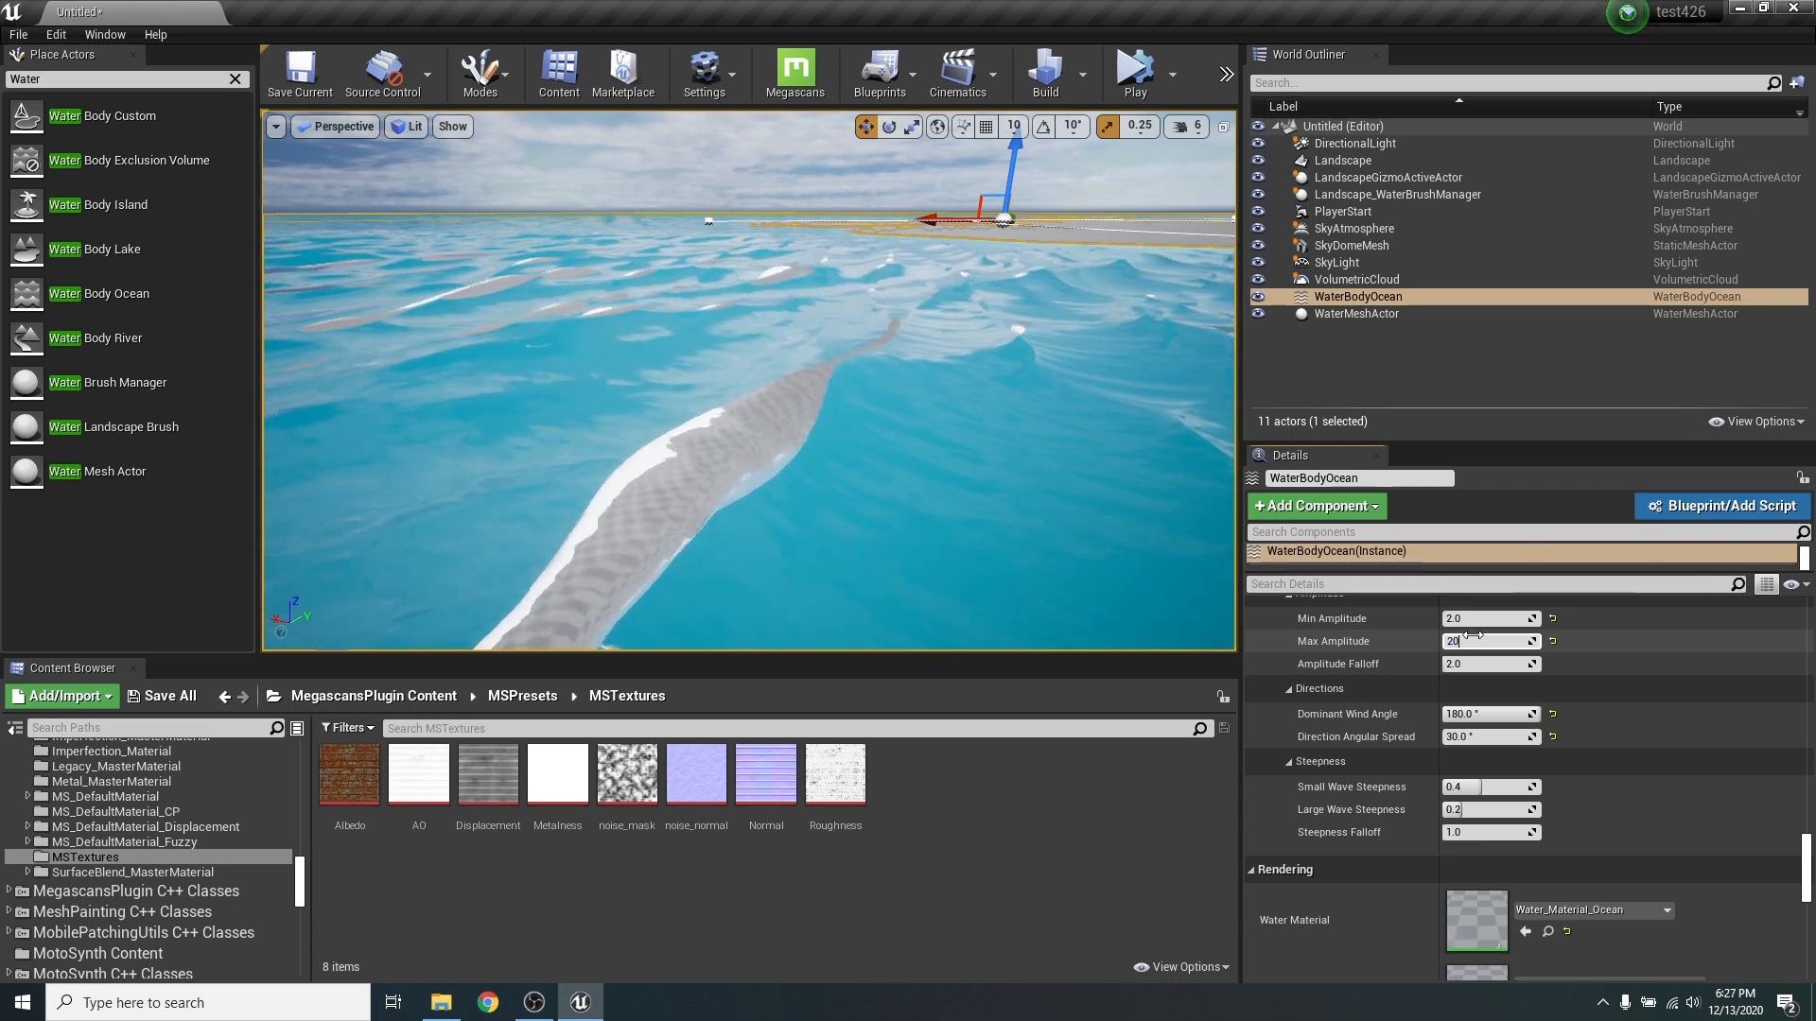
{"action": "key", "text": "Return"}
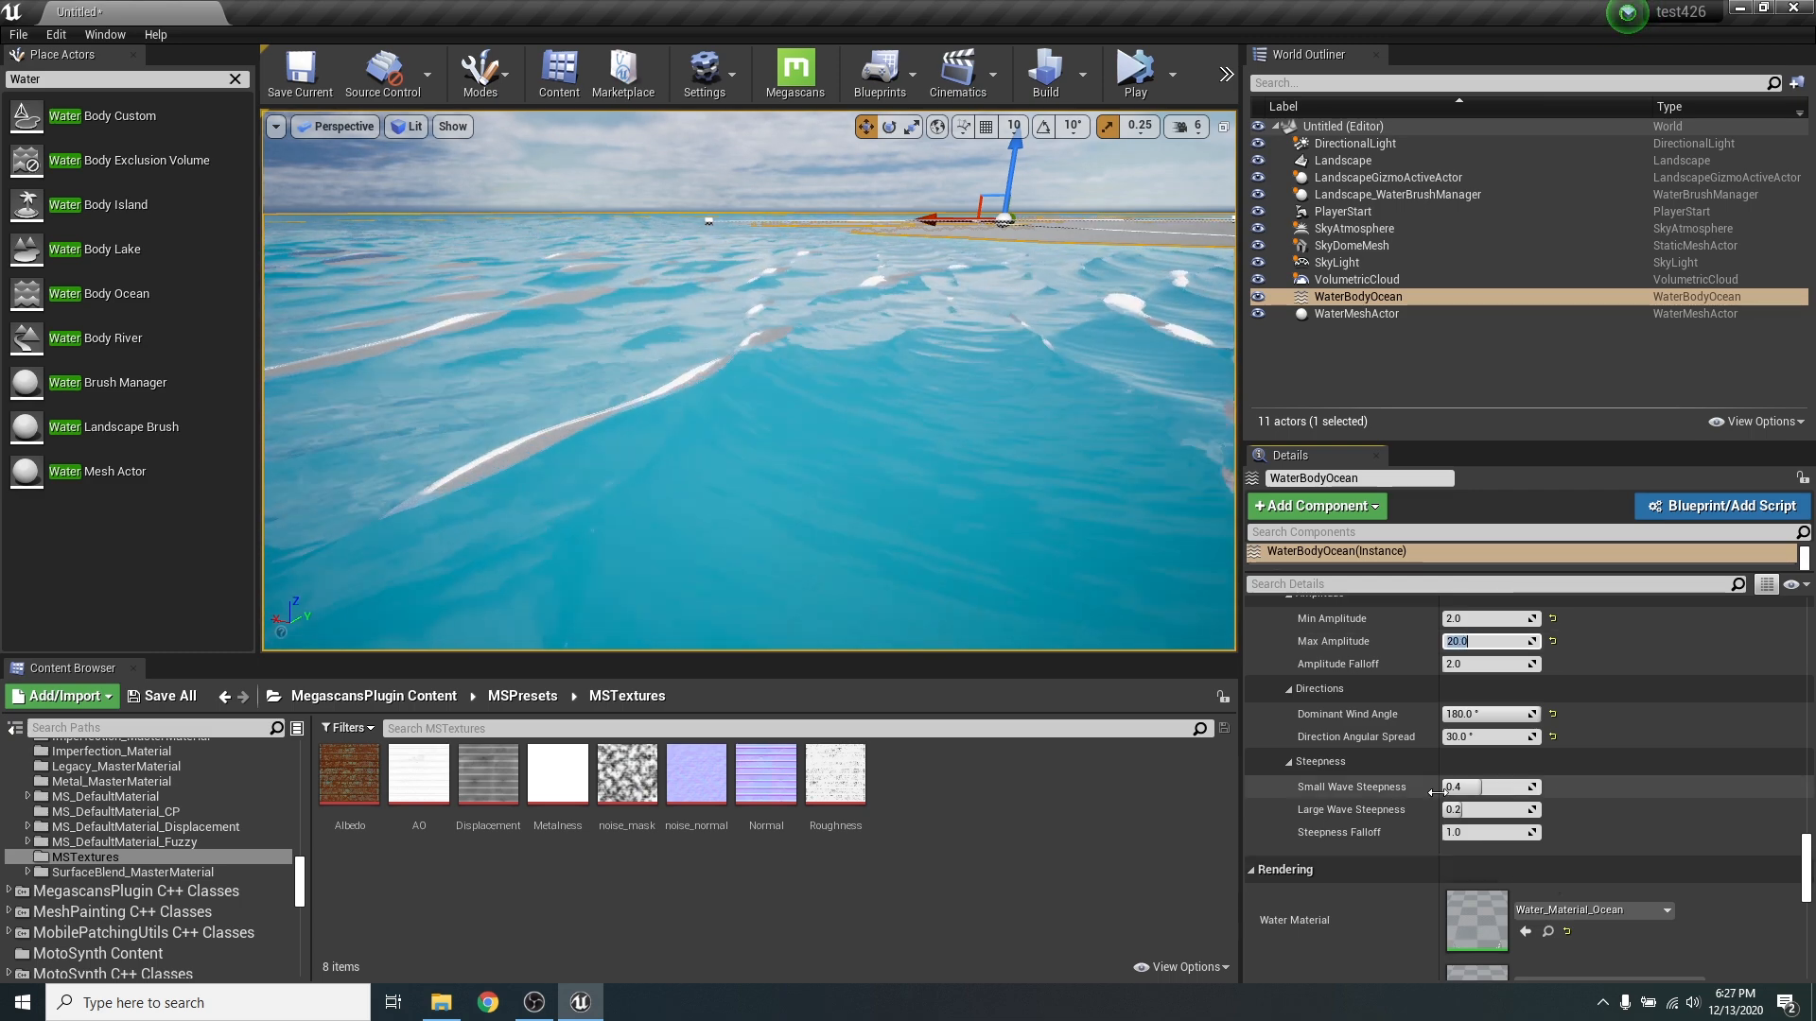
{"action": "right_click_drag", "start_coordinate": [851, 558], "coordinate": [912, 569]}
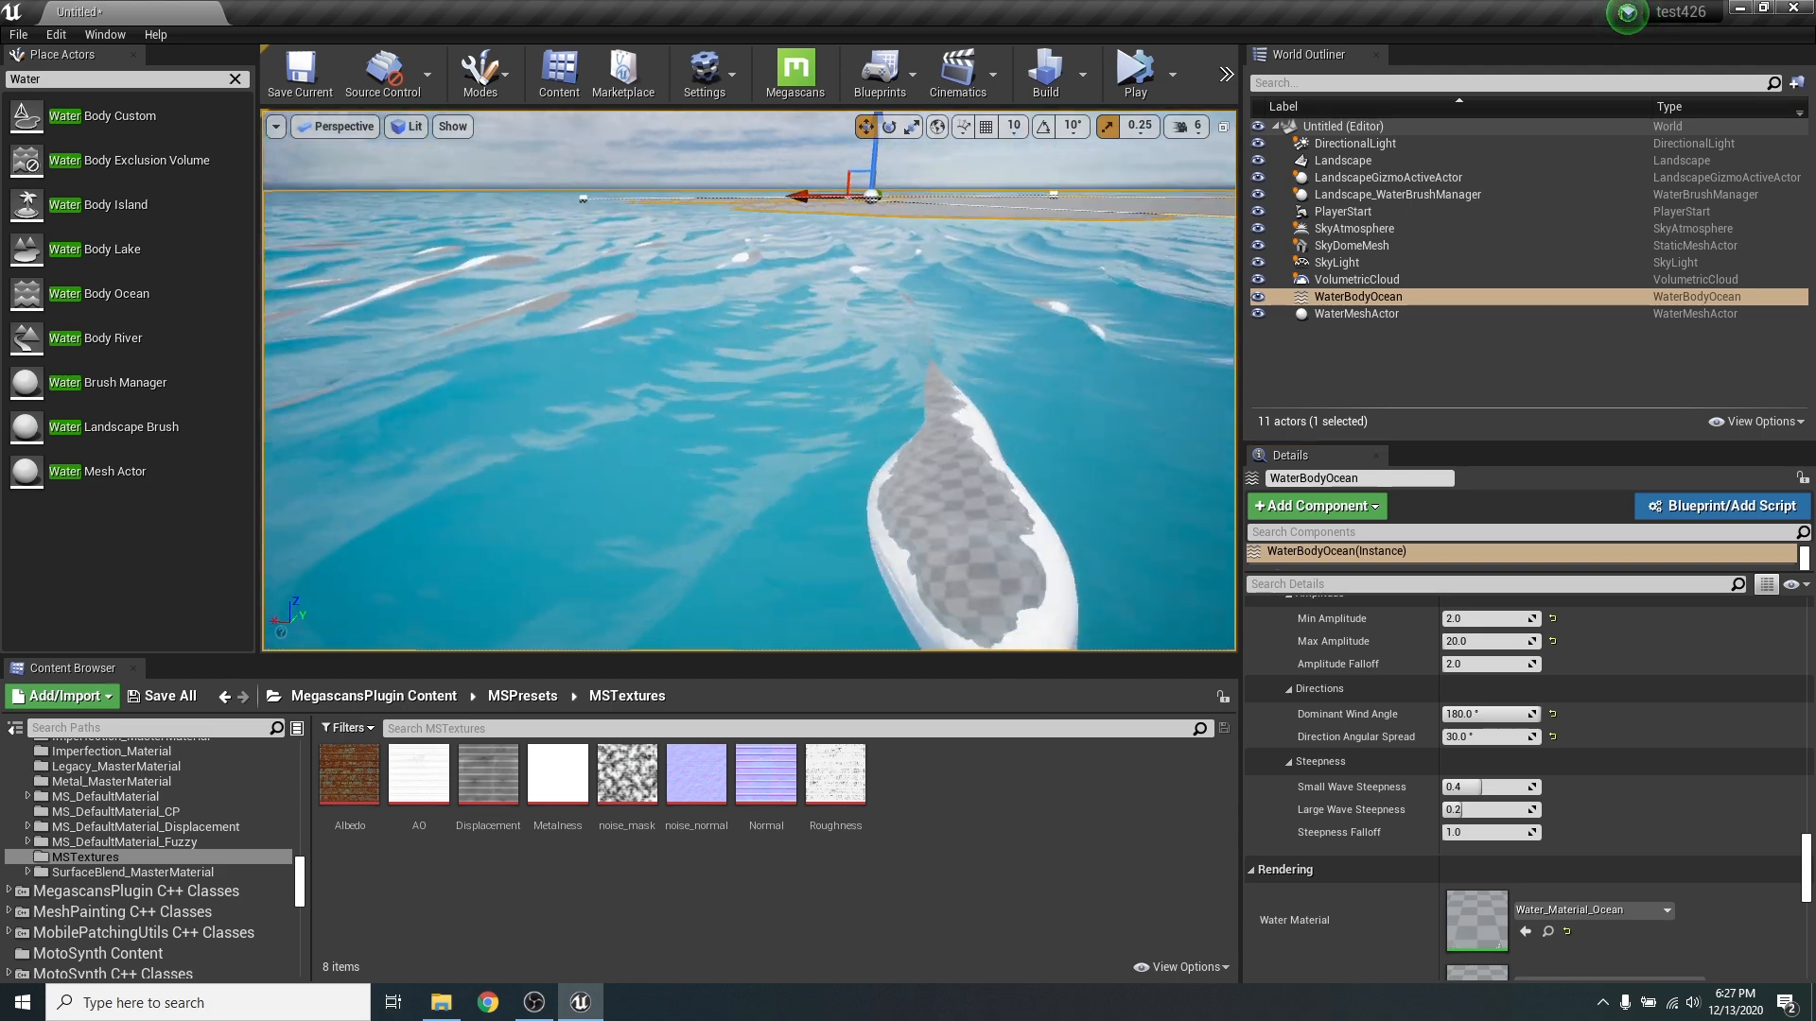
{"action": "mouse_move", "coordinate": [1012, 610]}
{"action": "right_mouse_down"}
{"action": "mouse_move", "coordinate": [889, 567]}
{"action": "mouse_move", "coordinate": [1012, 617]}
{"action": "right_mouse_up"}
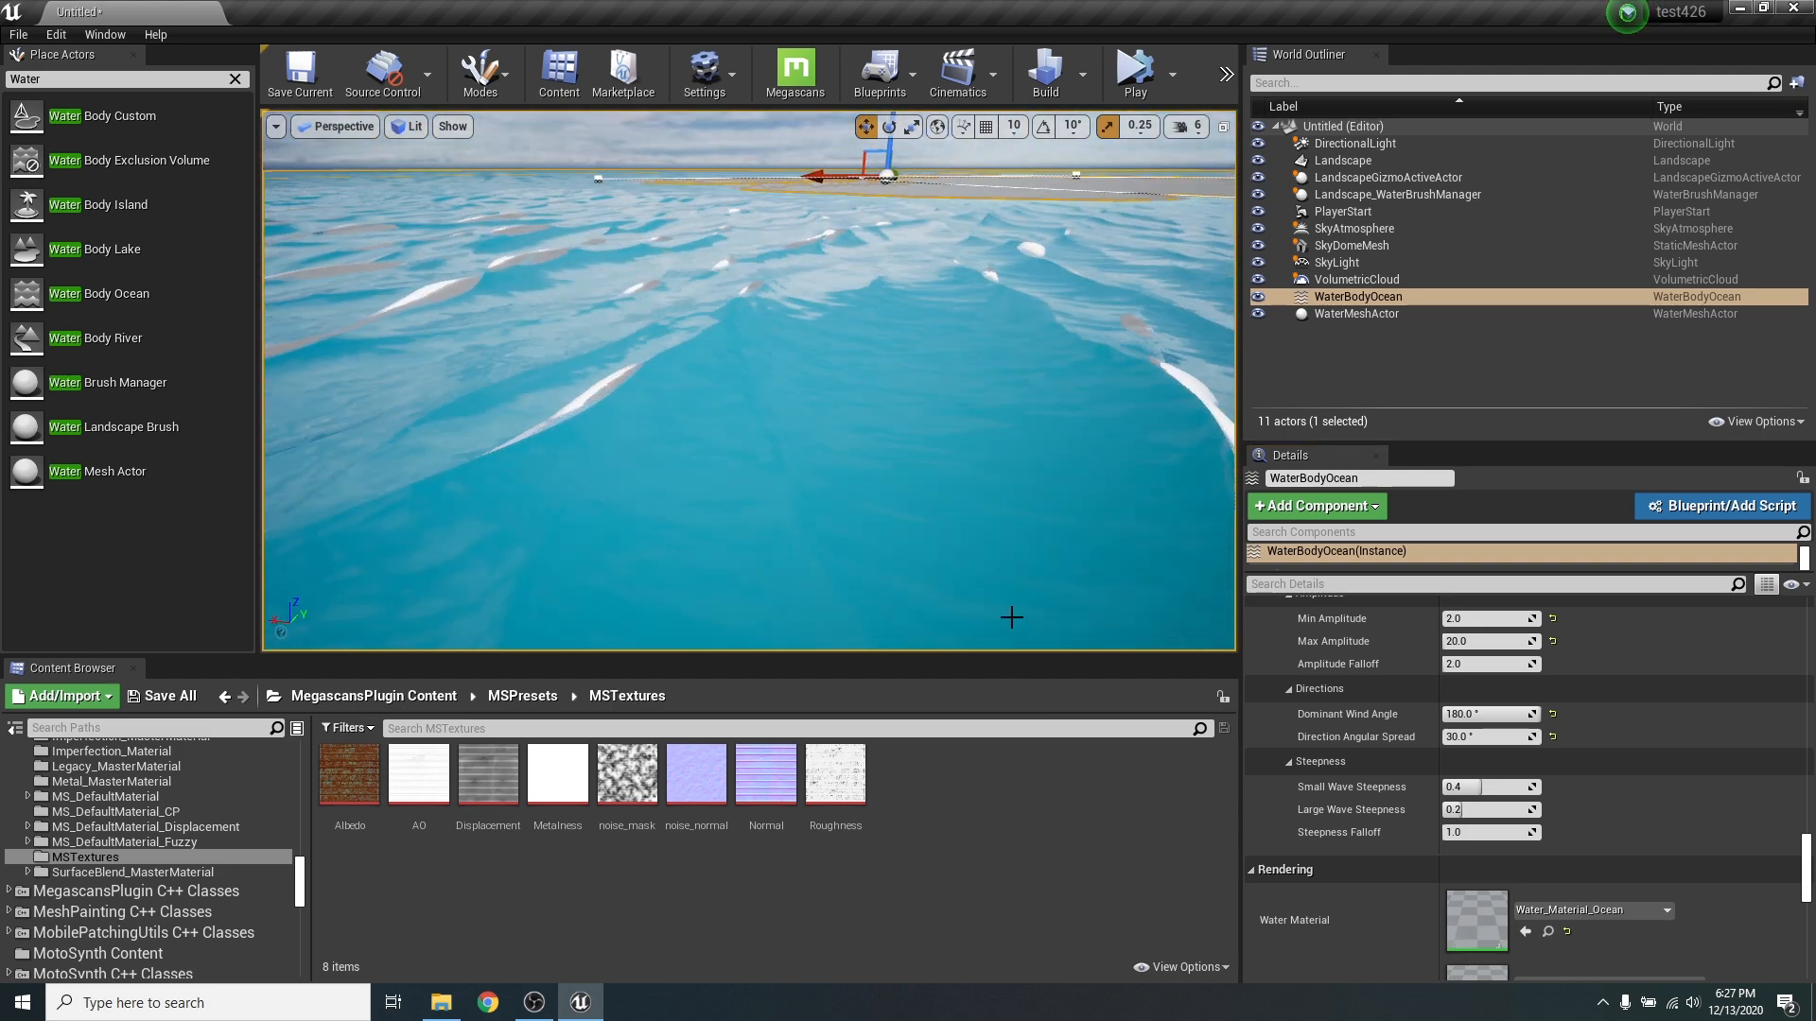
- Set Large Wave Steepness to 0.15 and Small Wave Steepness to 0.1, and inspect the waves out to the shore
{"action": "left_click", "coordinate": [1507, 817]}
{"action": "left_click", "coordinate": [1481, 788]}
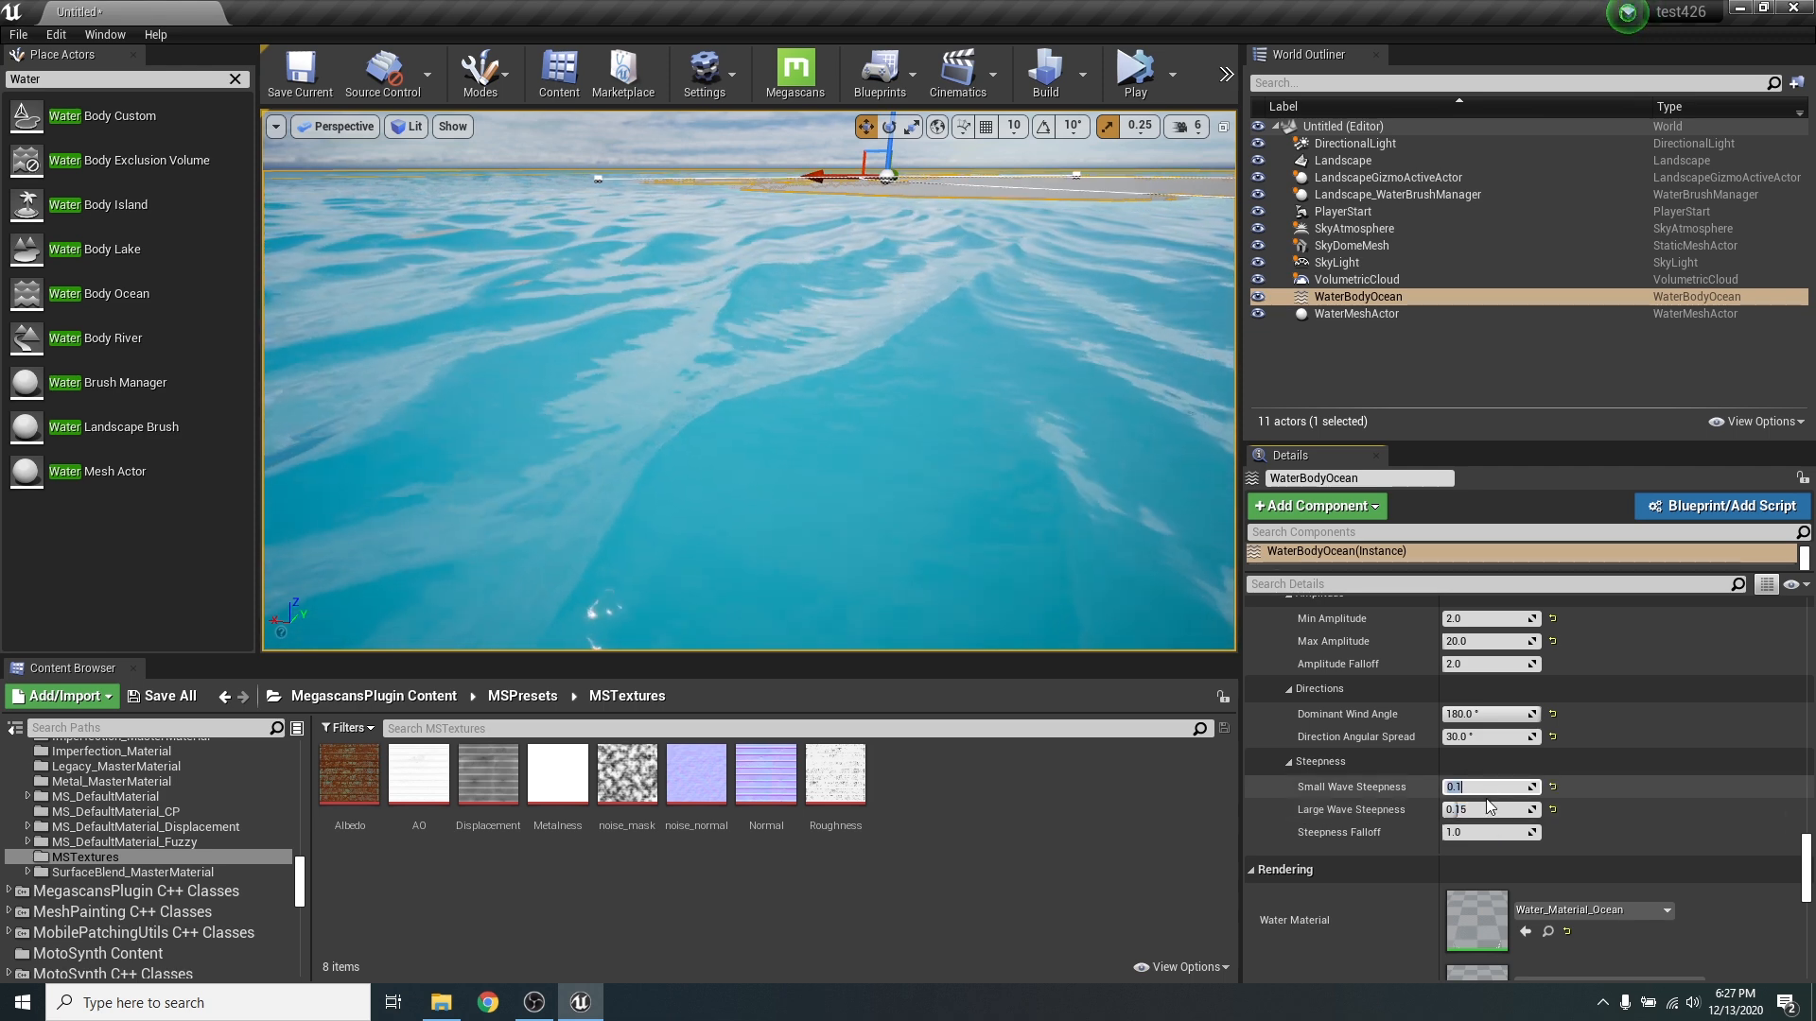
{"action": "right_click_drag", "start_coordinate": [980, 474], "coordinate": [877, 443]}
{"action": "mouse_move", "coordinate": [830, 262]}
{"action": "right_mouse_down"}
{"action": "mouse_move", "coordinate": [899, 331]}
{"action": "mouse_move", "coordinate": [829, 262]}
{"action": "right_mouse_up"}
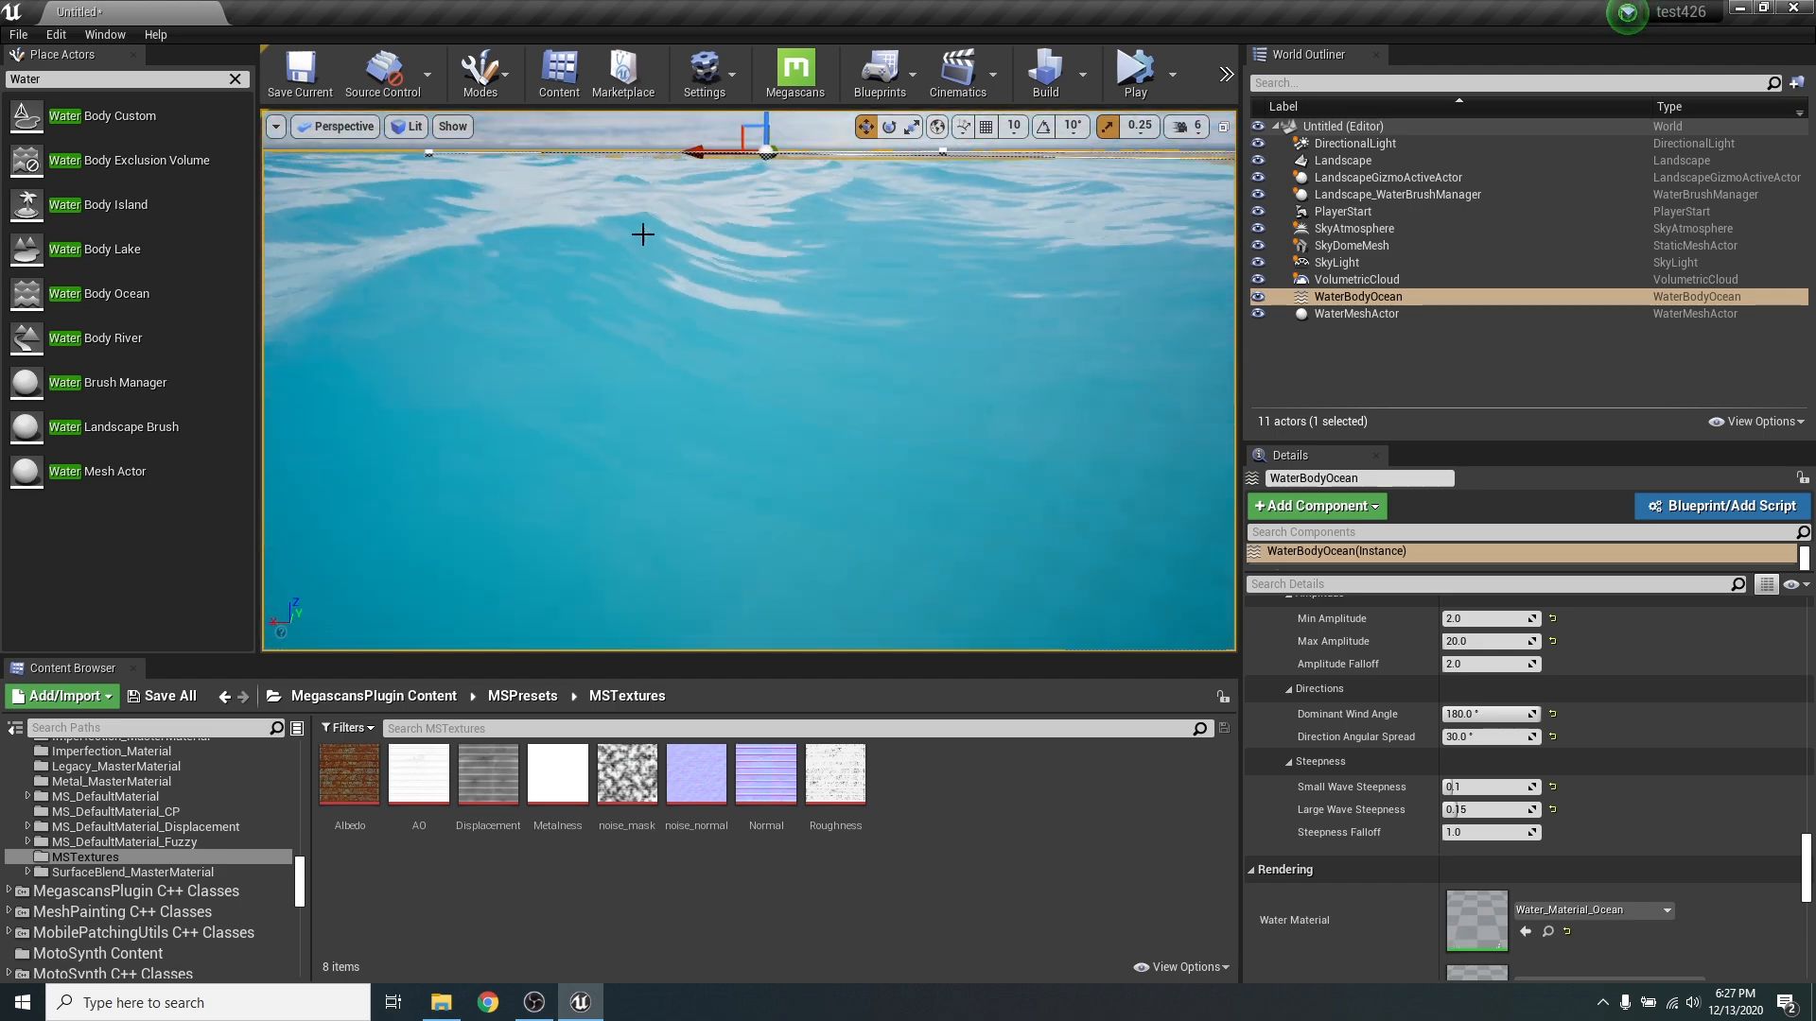
{"action": "right_click_drag", "start_coordinate": [643, 235], "coordinate": [511, 312]}
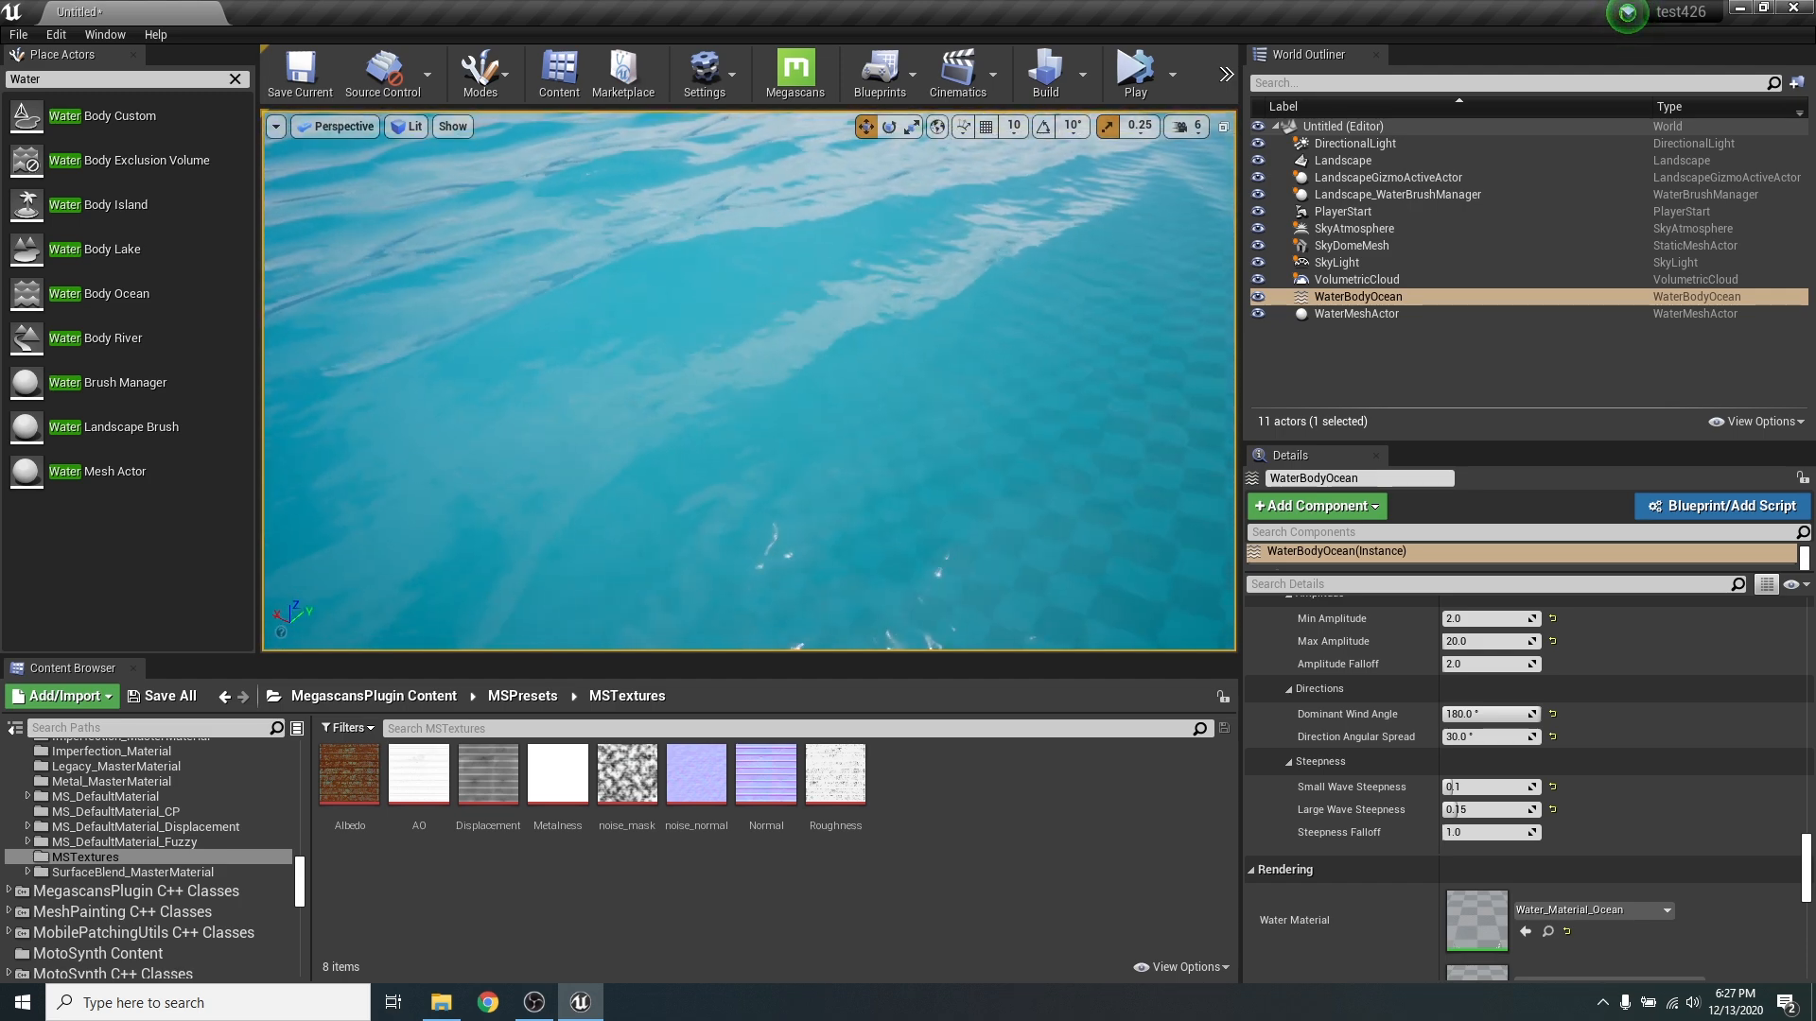
{"action": "right_click_drag", "start_coordinate": [876, 491], "coordinate": [945, 421]}
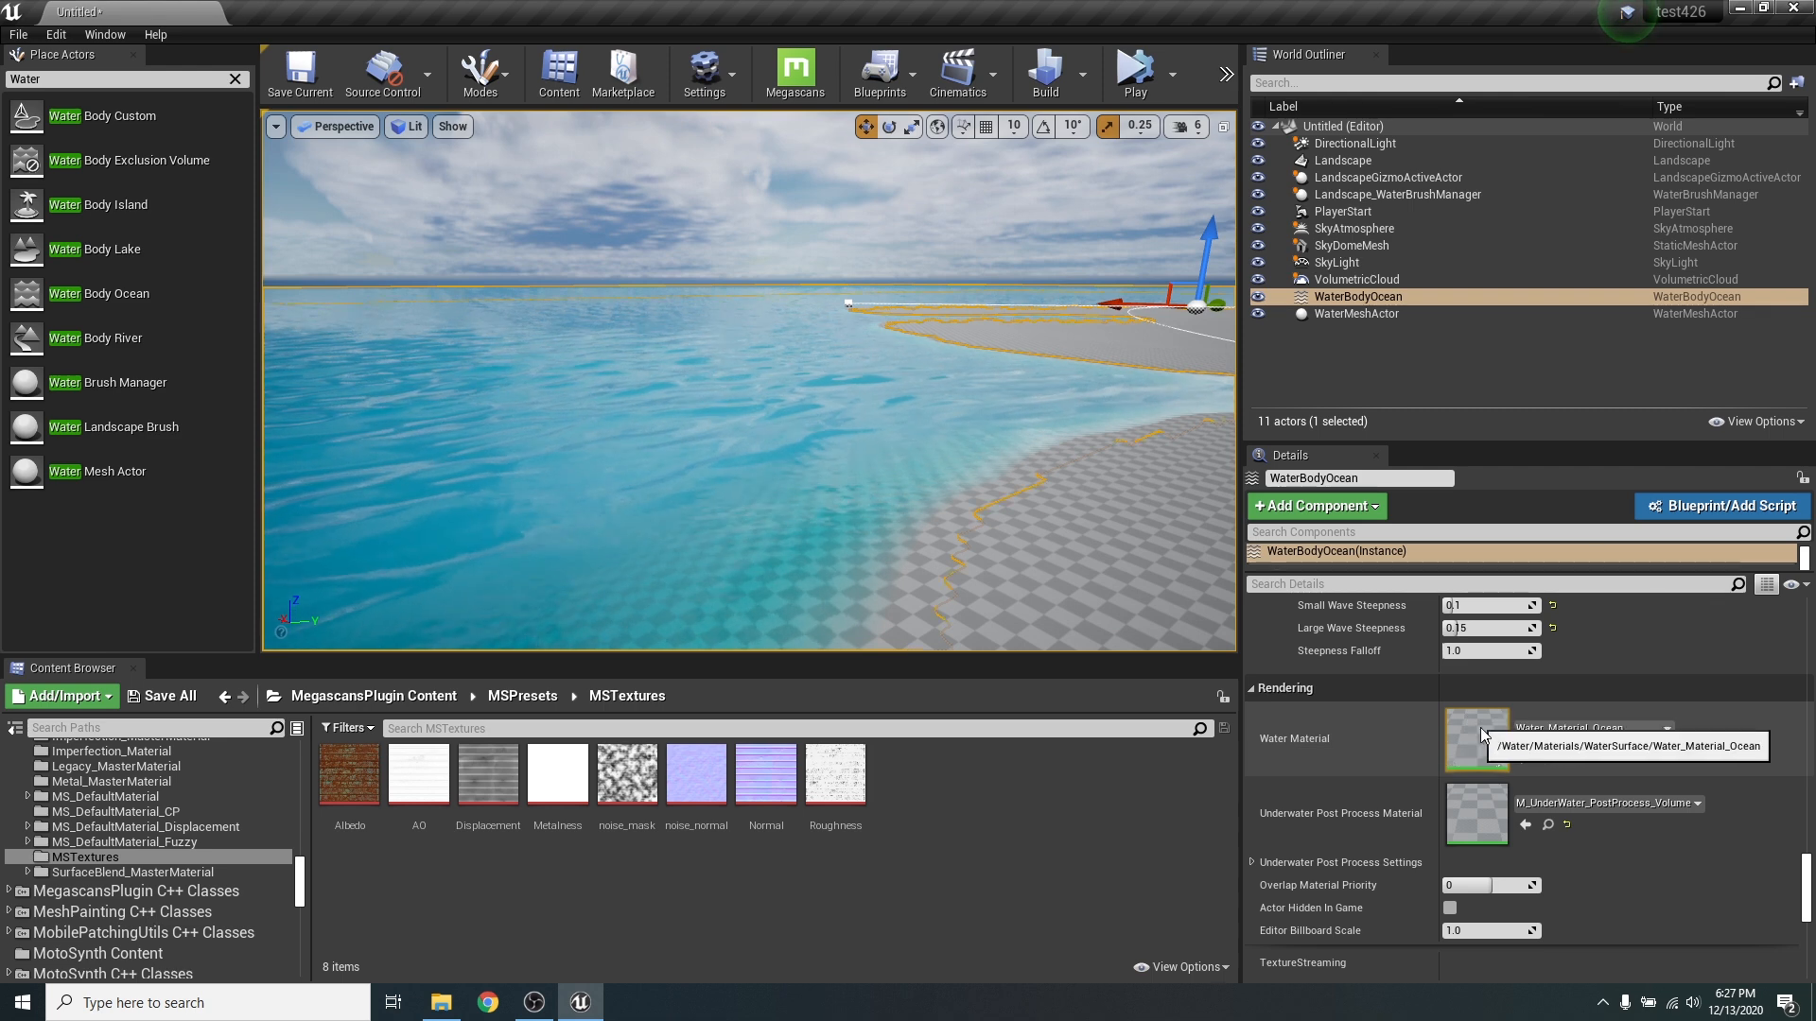
- Locate the ocean's Water_Material_Ocean asset, open it, and look through its foam, absorption, scattering and water shading parameters
{"action": "left_click", "coordinate": [1548, 750]}
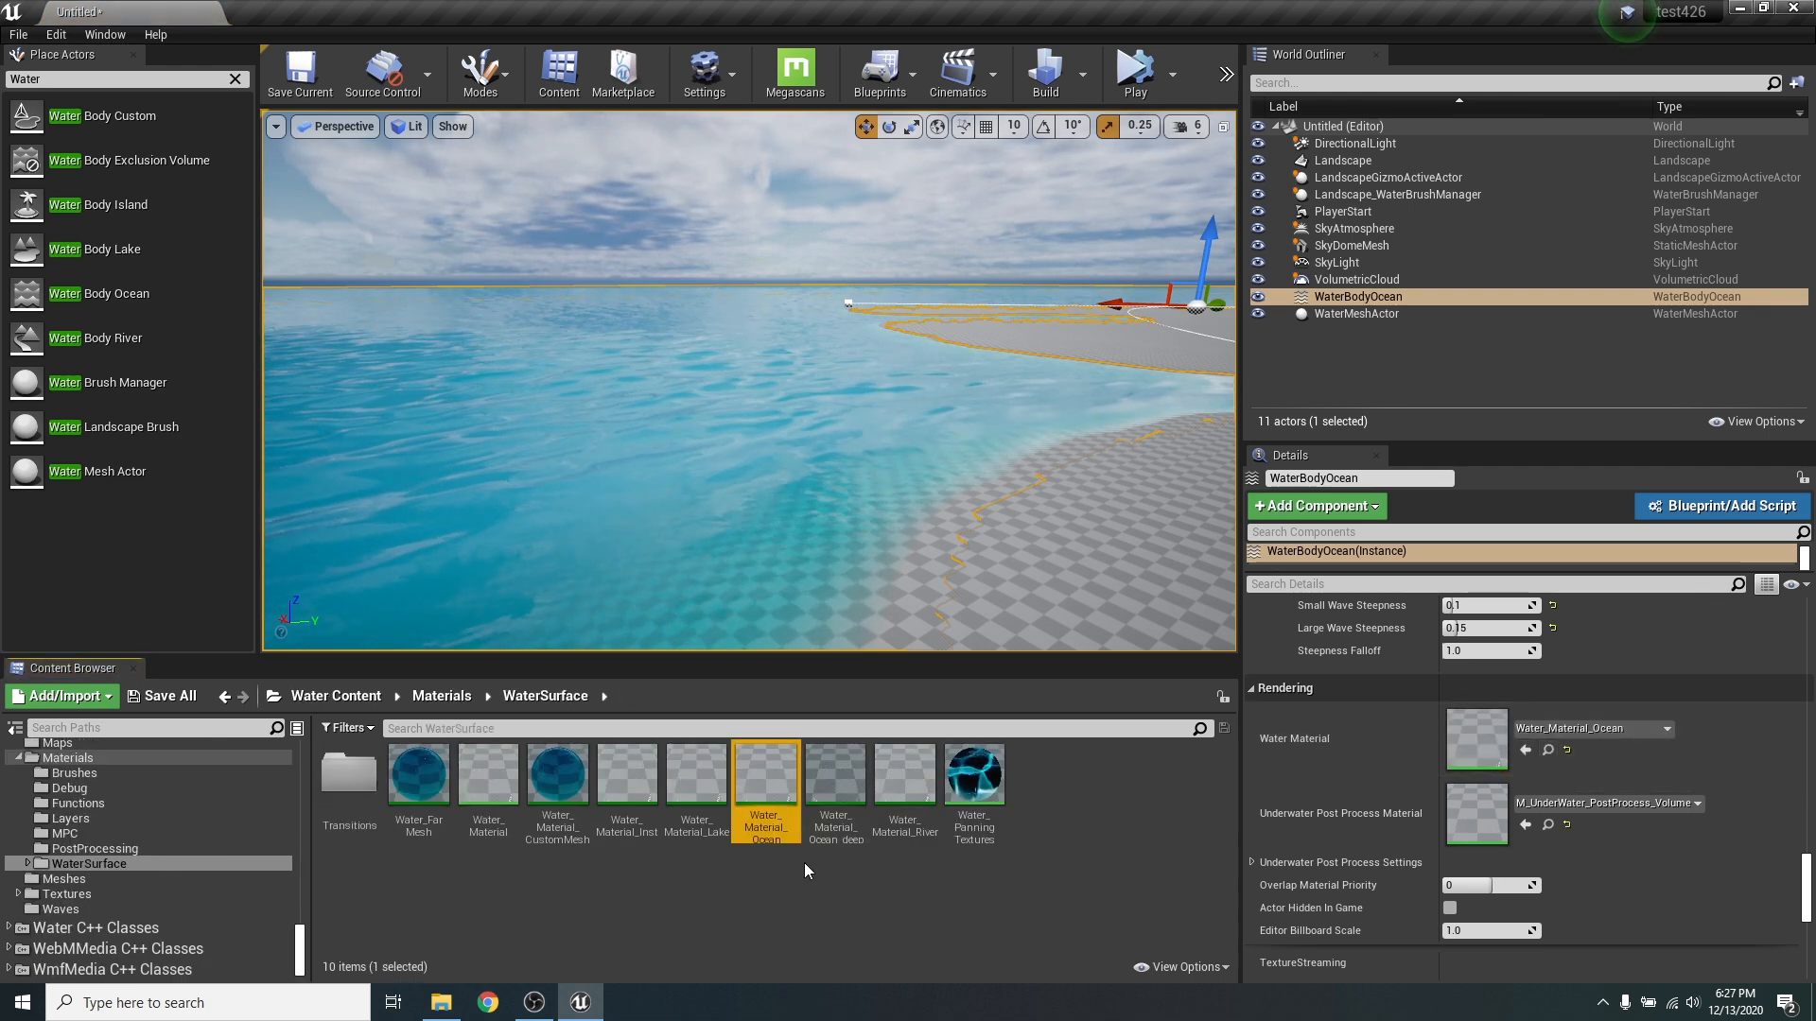
{"action": "double_click", "coordinate": [776, 777]}
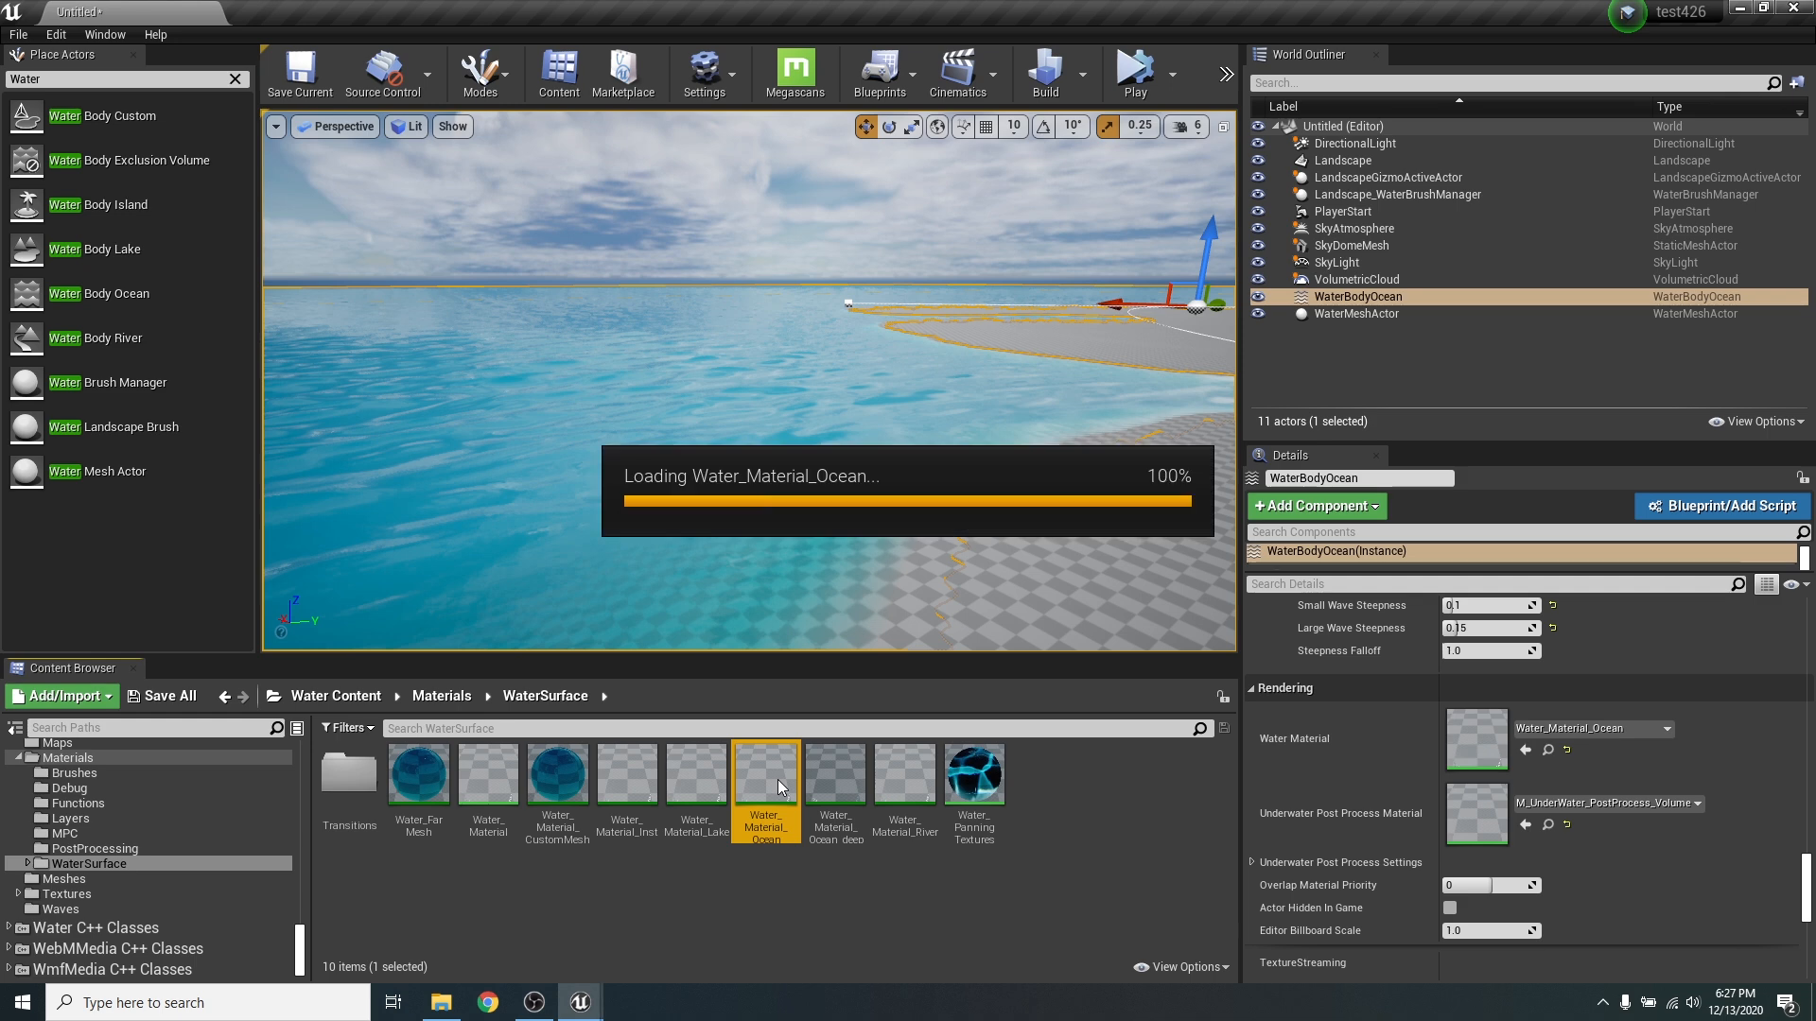
{"action": "scroll", "coordinate": [1116, 401], "scroll_direction": "down", "scroll_amount": 15}
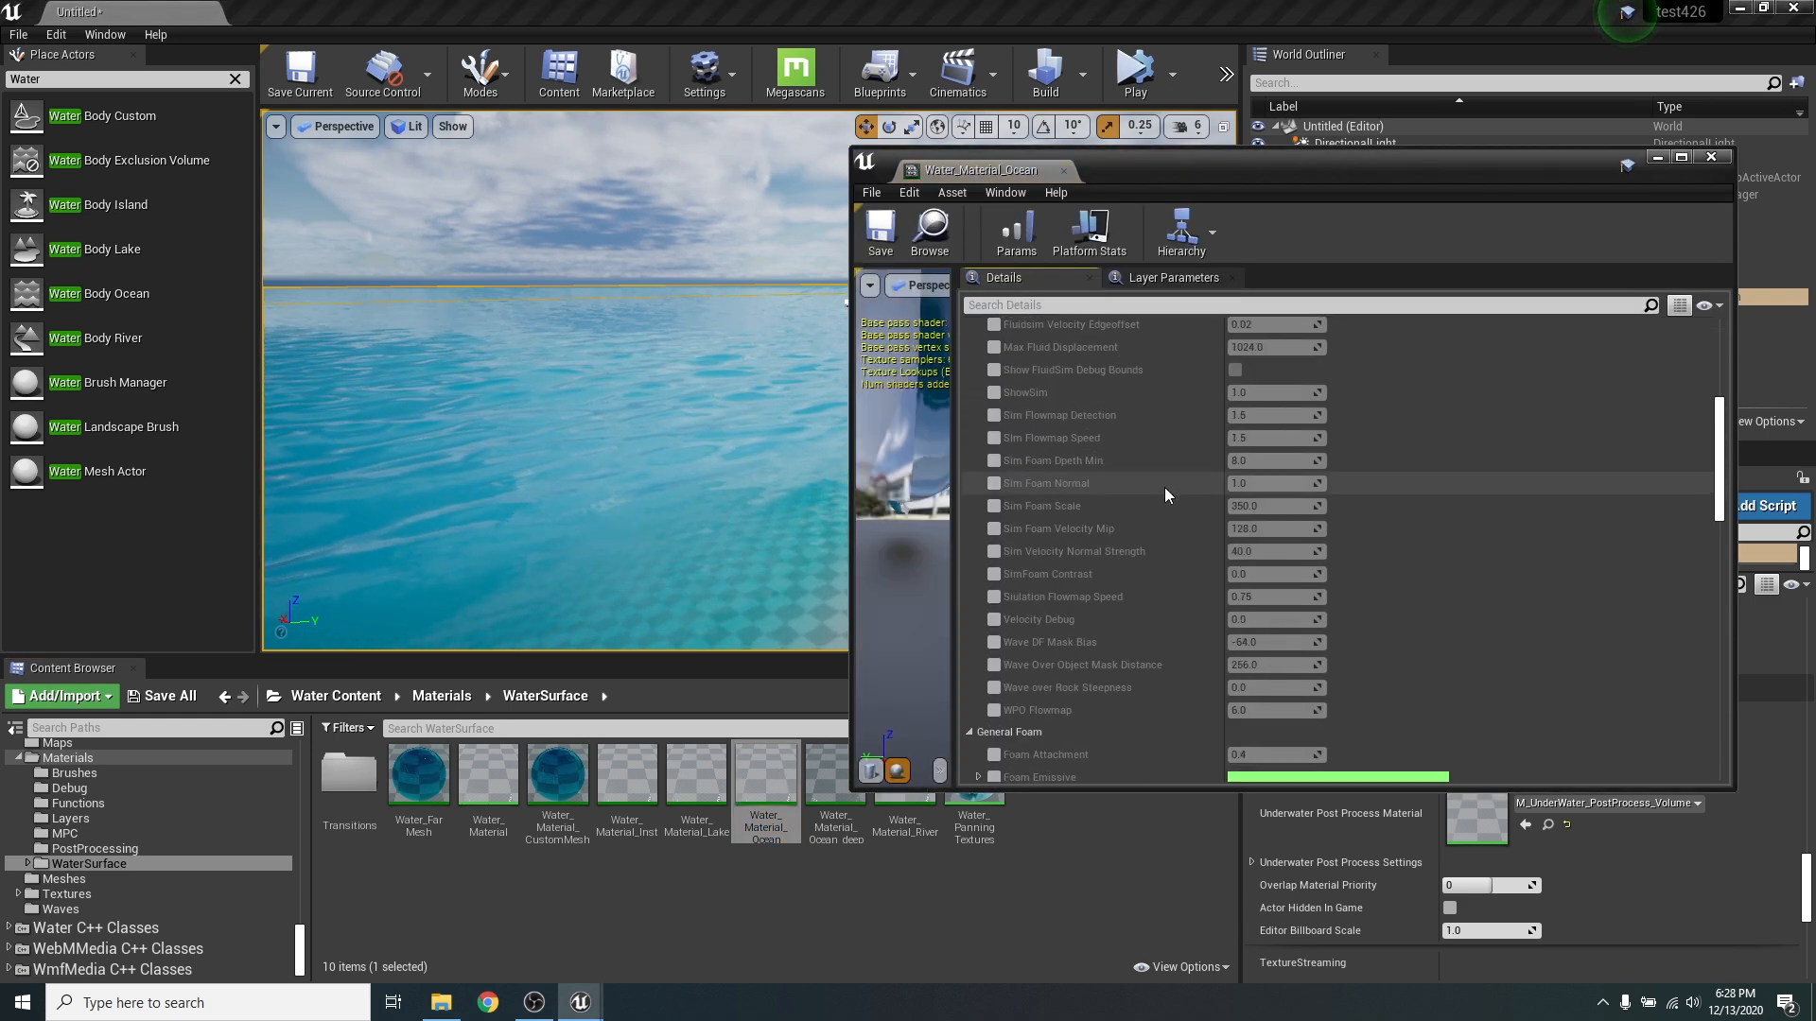
{"action": "scroll", "coordinate": [1164, 492], "scroll_direction": "down", "scroll_amount": 10}
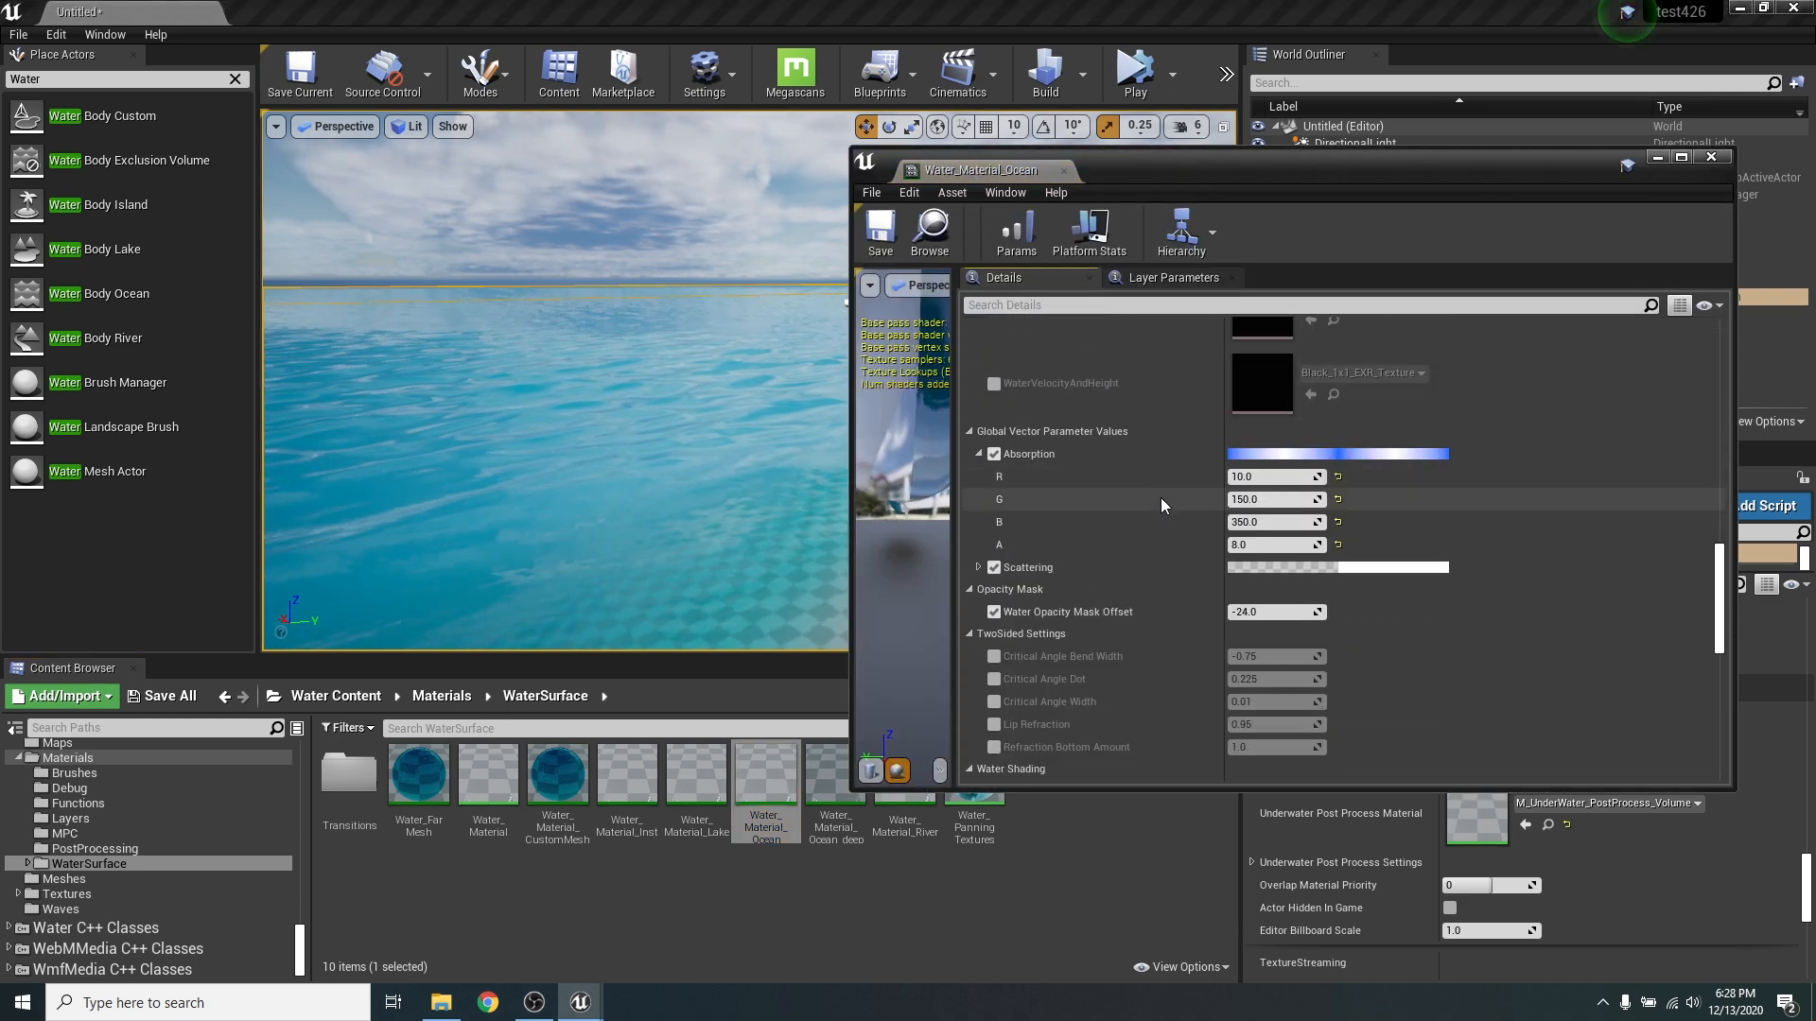
{"action": "scroll", "coordinate": [1160, 498], "scroll_direction": "up", "scroll_amount": 4}
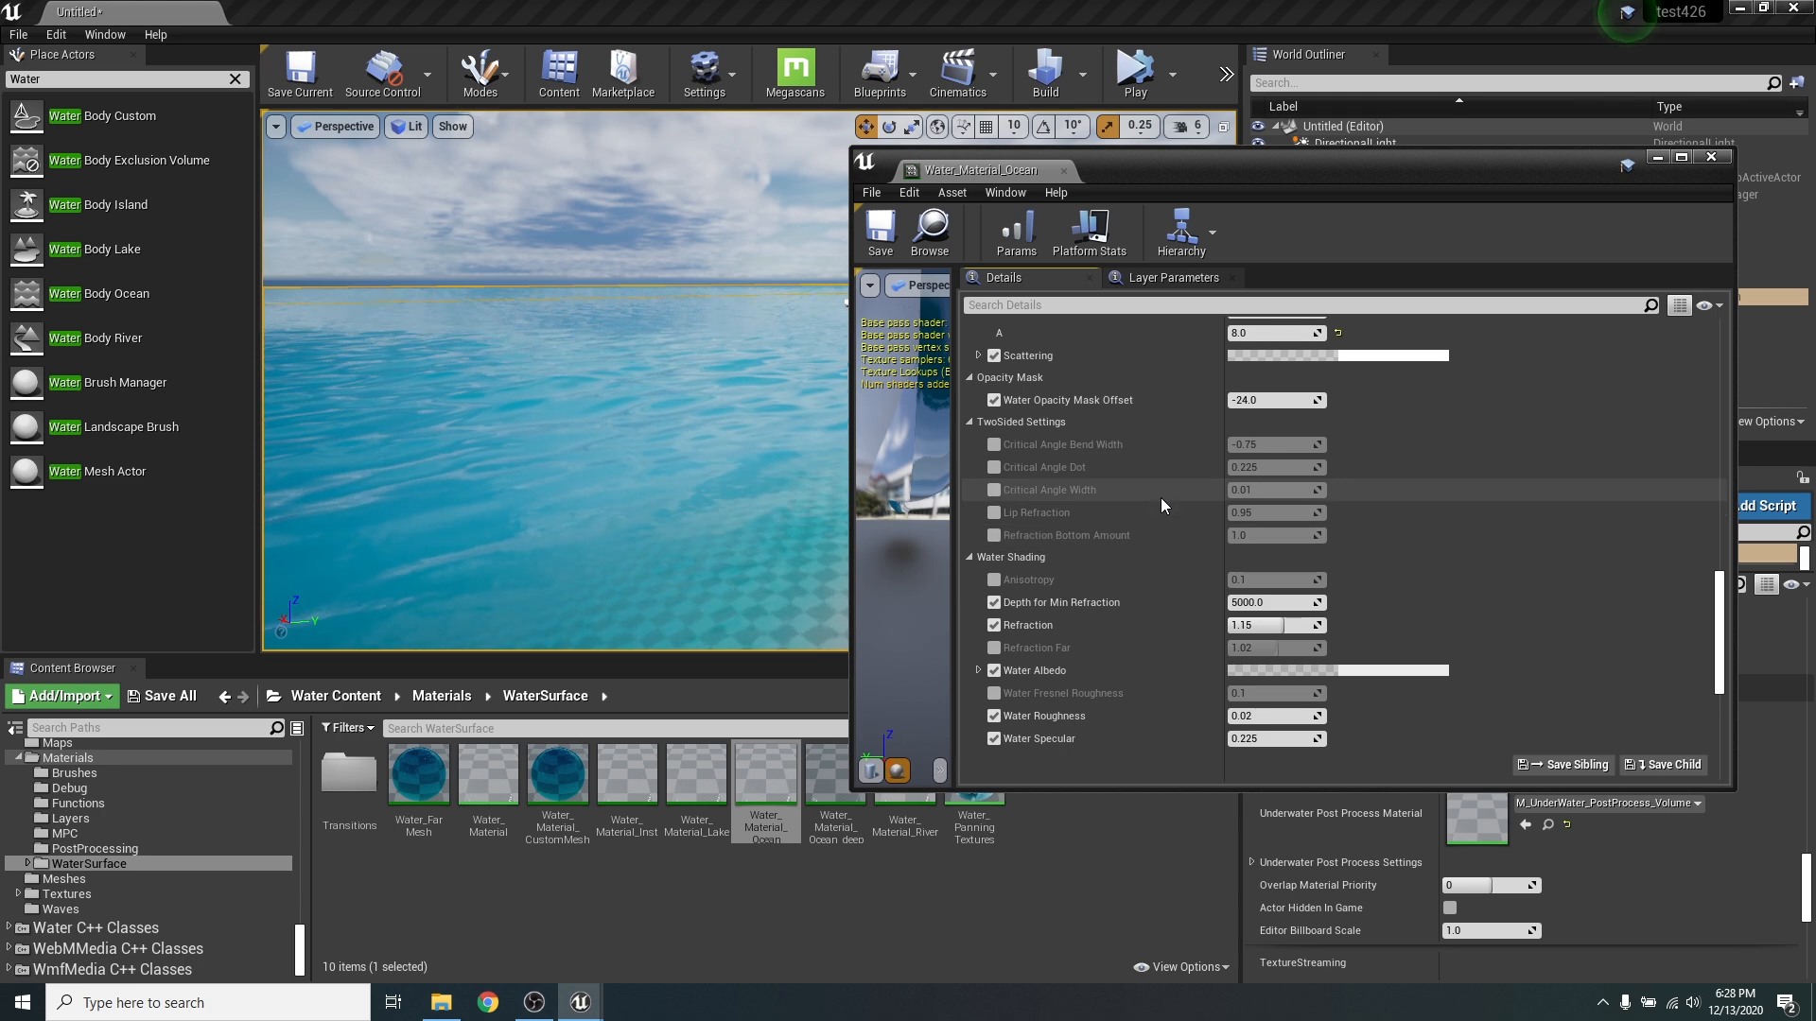
- Examine the ocean material's Absorption, Scattering and Water Shading parameters alongside the water colour from open sea to shoreline
{"action": "scroll", "coordinate": [1132, 577], "scroll_direction": "down", "scroll_amount": 10}
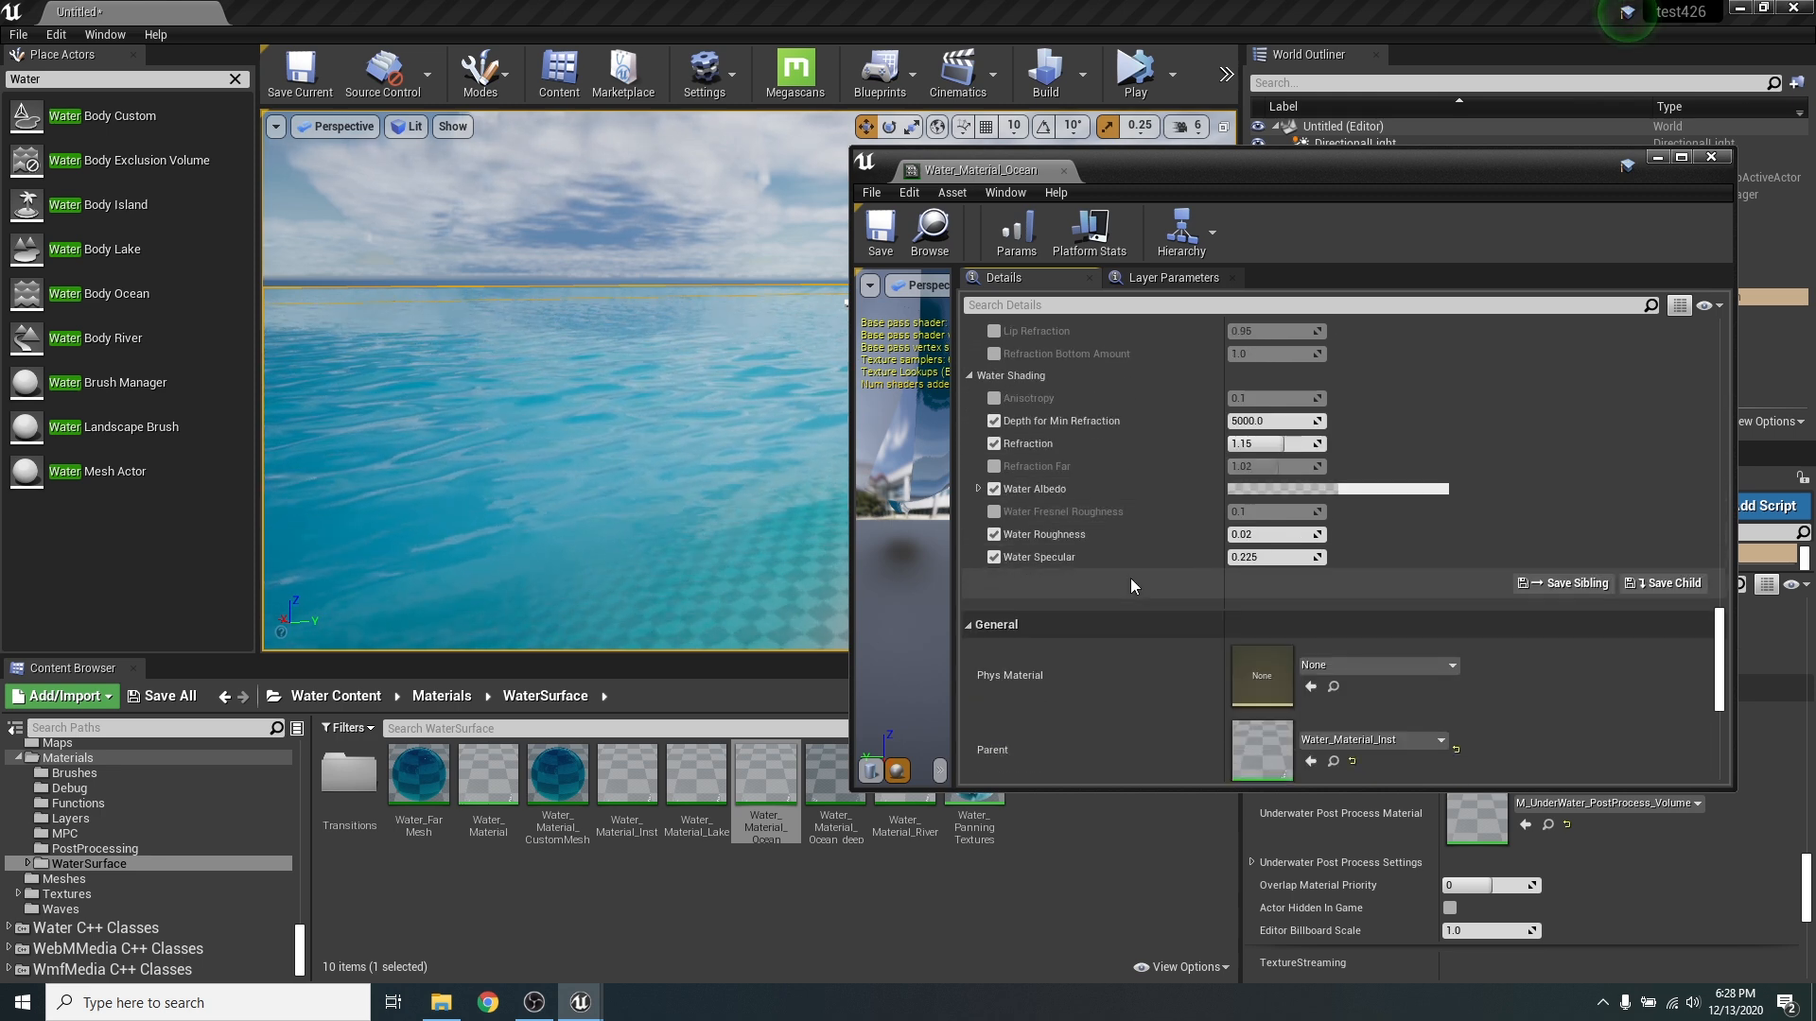
{"action": "scroll", "coordinate": [1138, 592], "scroll_direction": "up", "scroll_amount": 15}
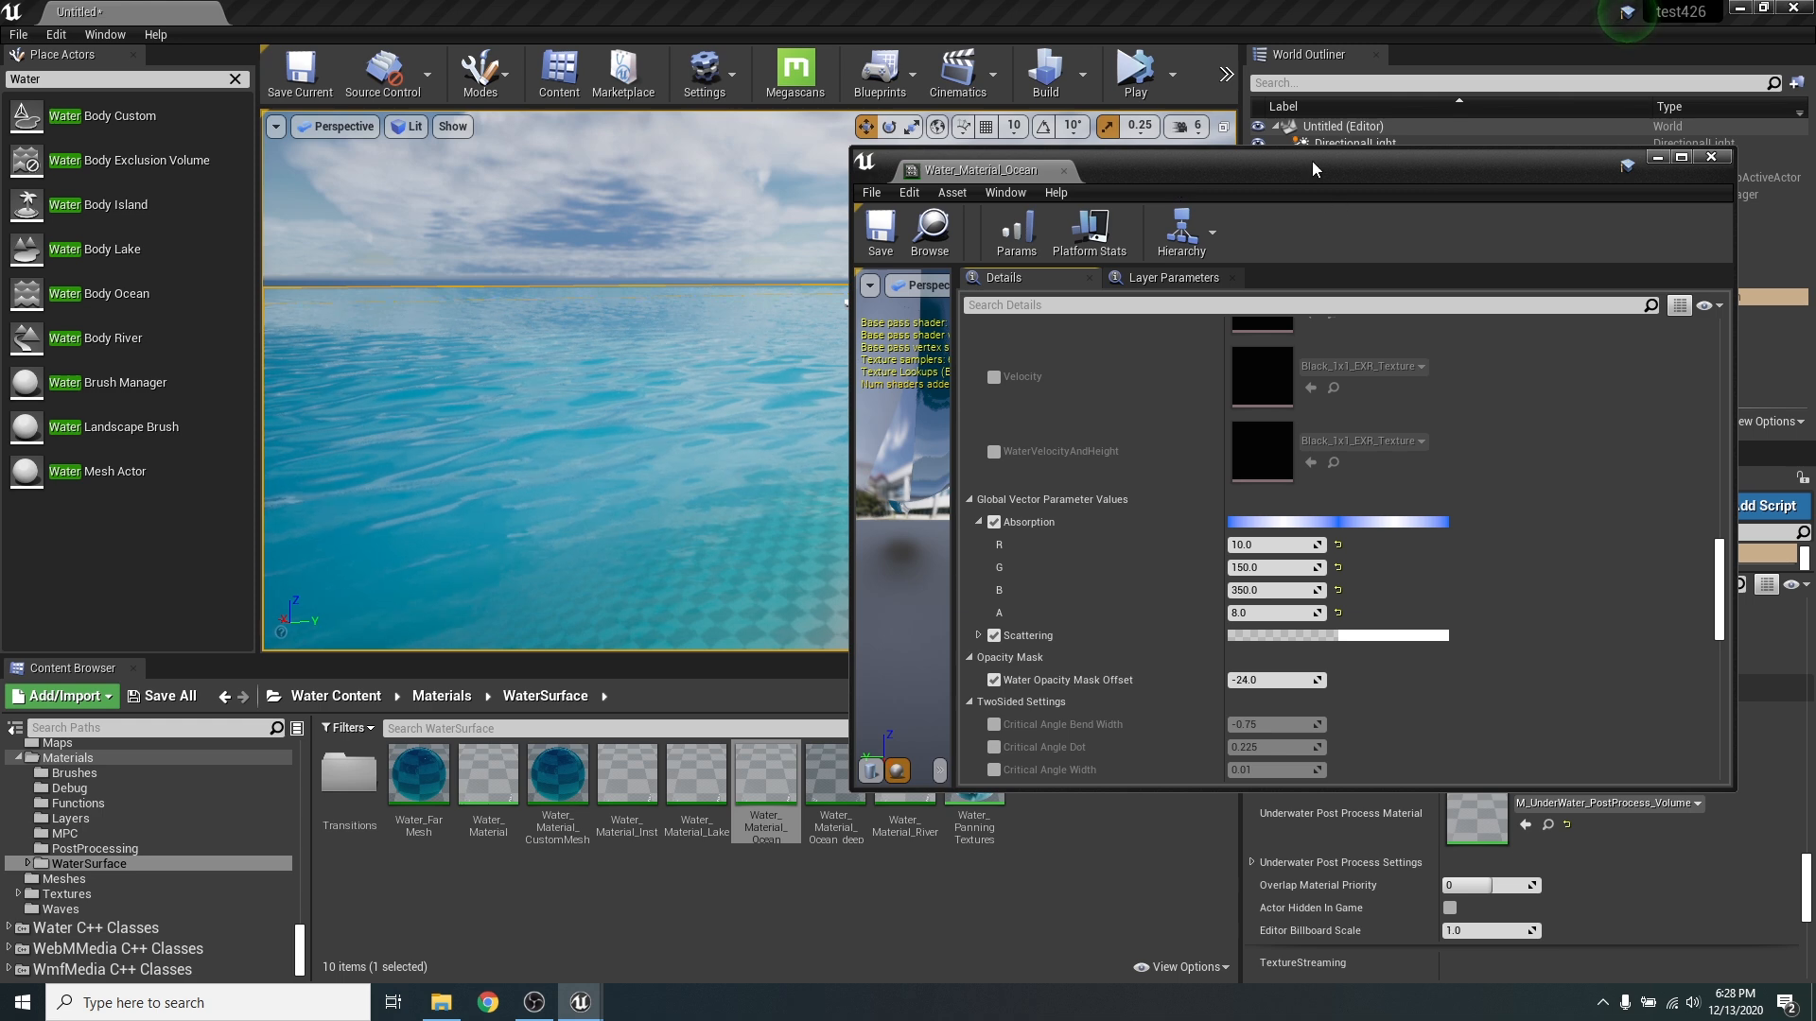
{"action": "left_click_drag", "start_coordinate": [1312, 160], "coordinate": [1439, 206]}
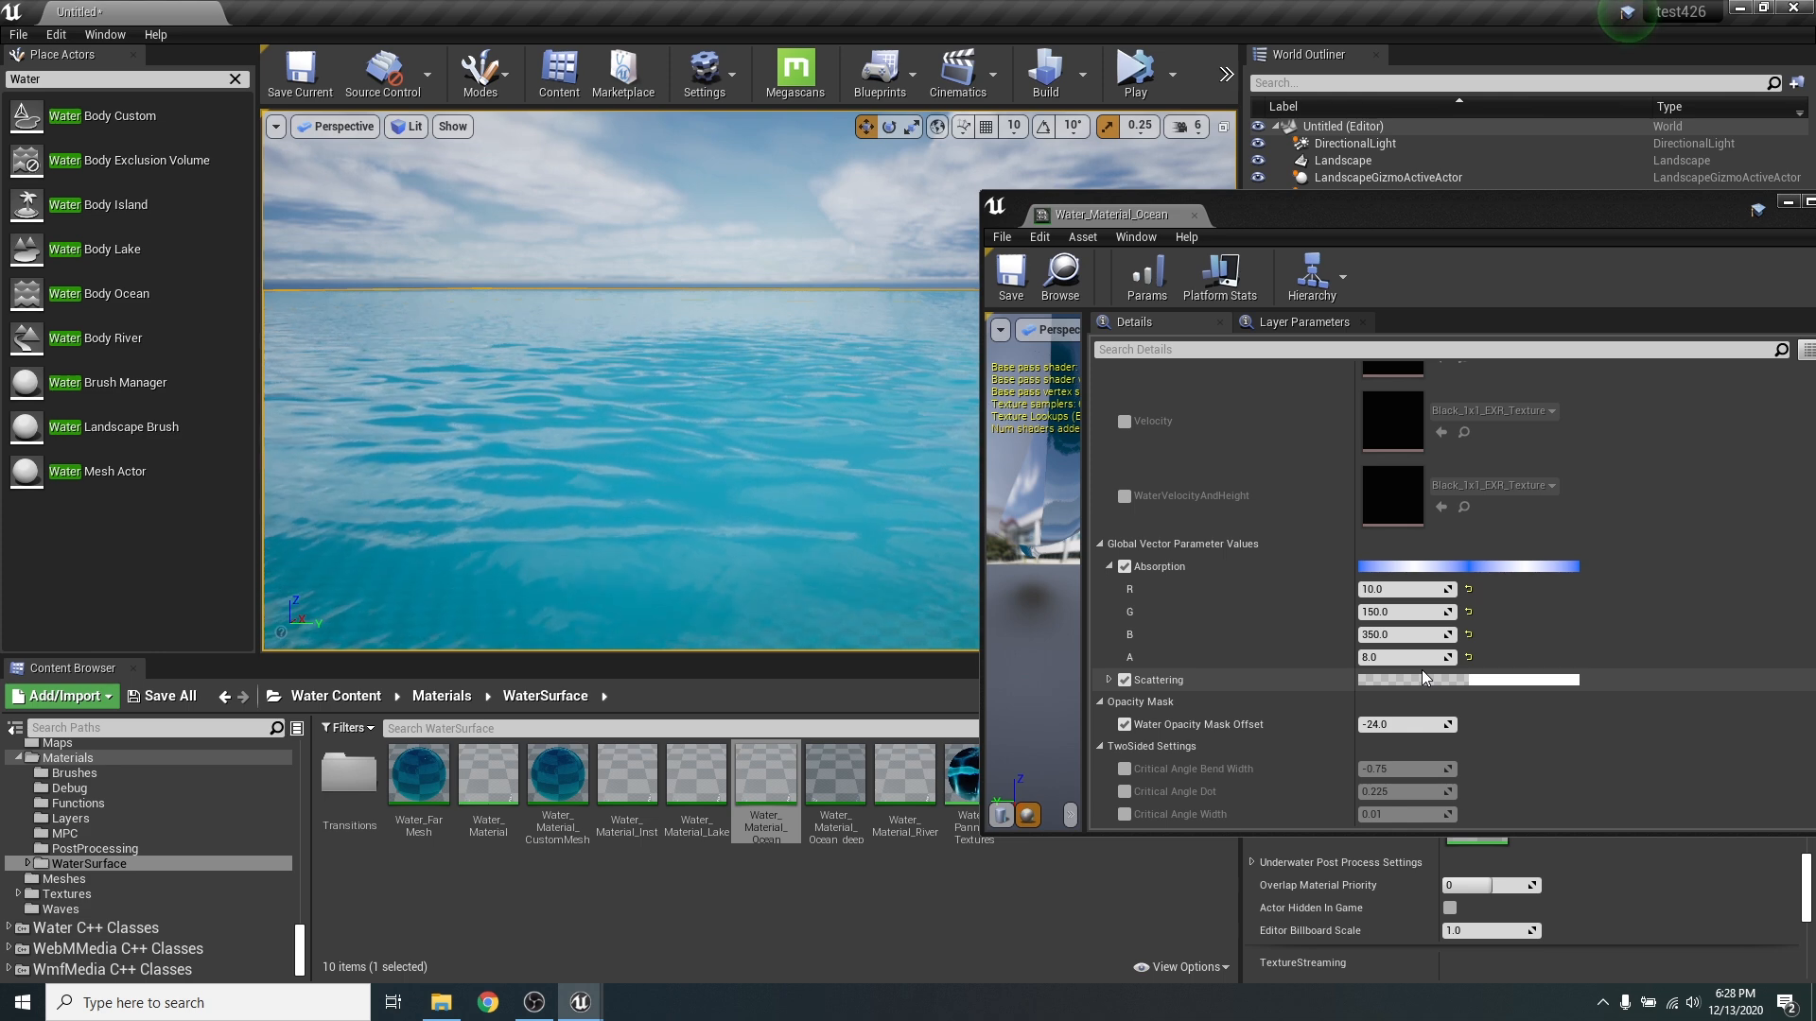
{"action": "right_click_drag", "start_coordinate": [773, 506], "coordinate": [899, 539]}
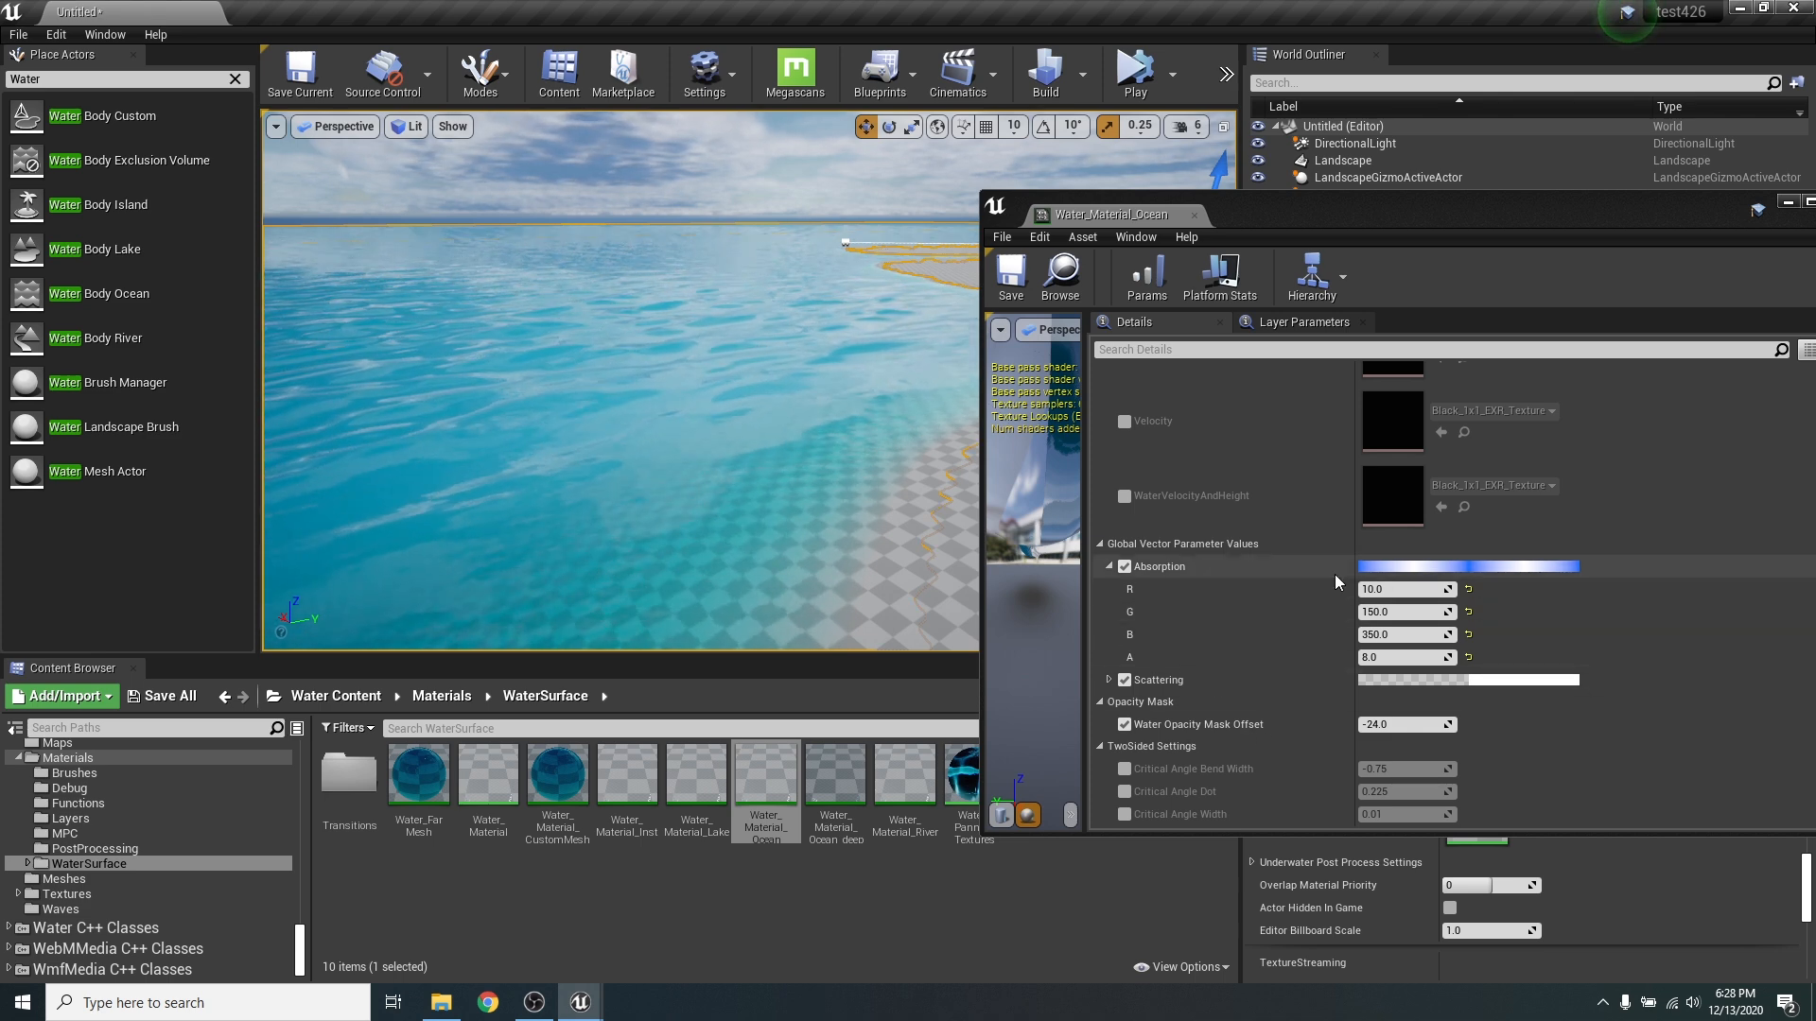
{"action": "right_click_drag", "start_coordinate": [804, 425], "coordinate": [756, 445]}
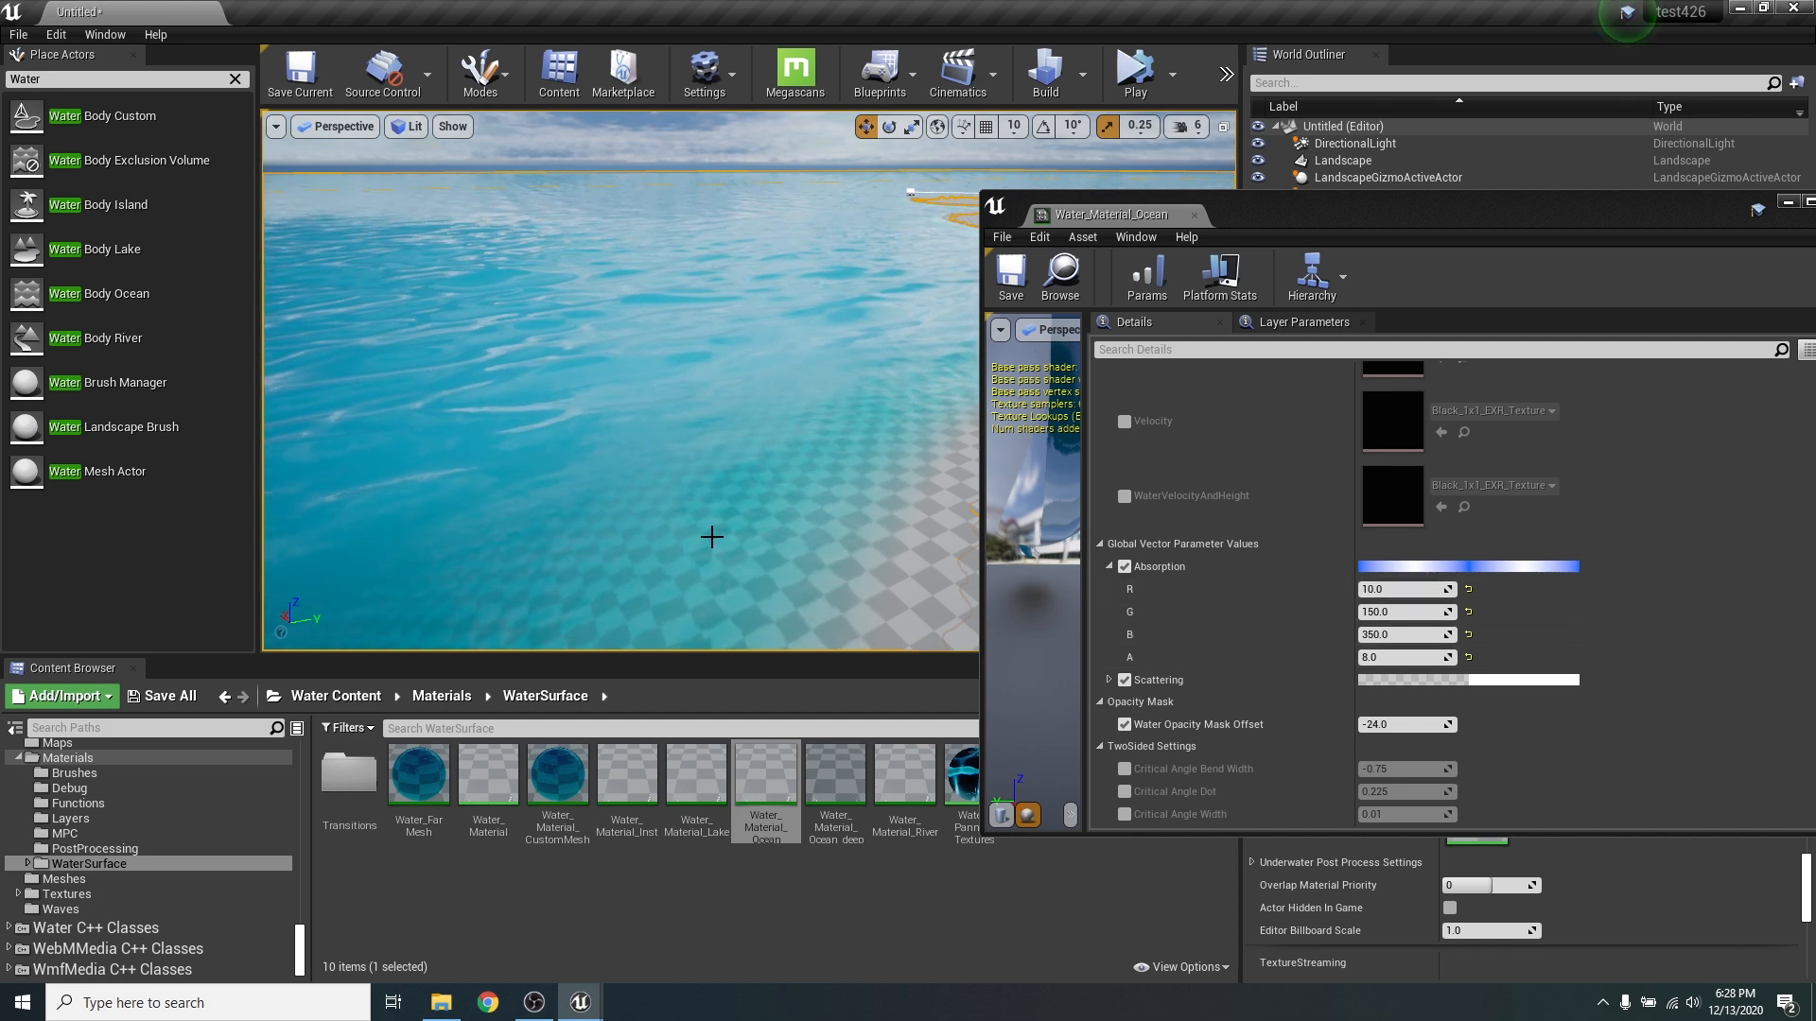
{"action": "right_click_drag", "start_coordinate": [712, 537], "coordinate": [725, 518]}
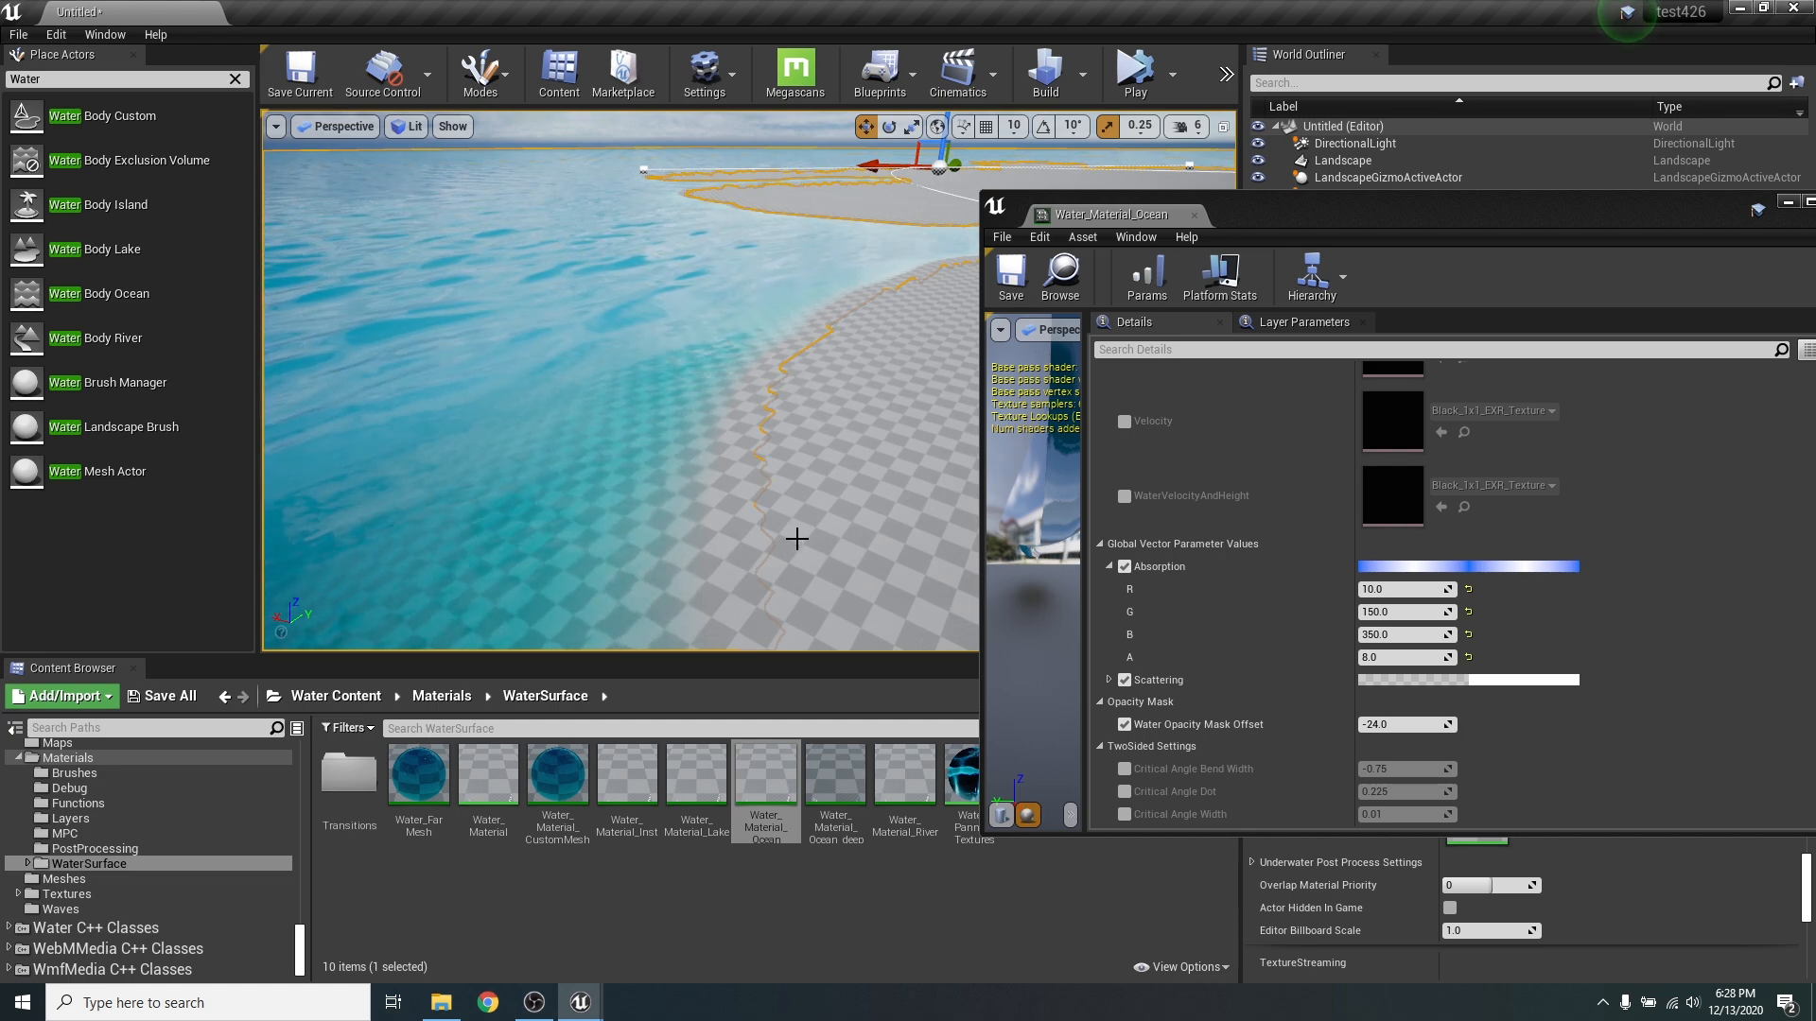
{"action": "mouse_move", "coordinate": [797, 539]}
{"action": "right_mouse_down"}
{"action": "mouse_move", "coordinate": [795, 598]}
{"action": "mouse_move", "coordinate": [797, 522]}
{"action": "right_mouse_up"}
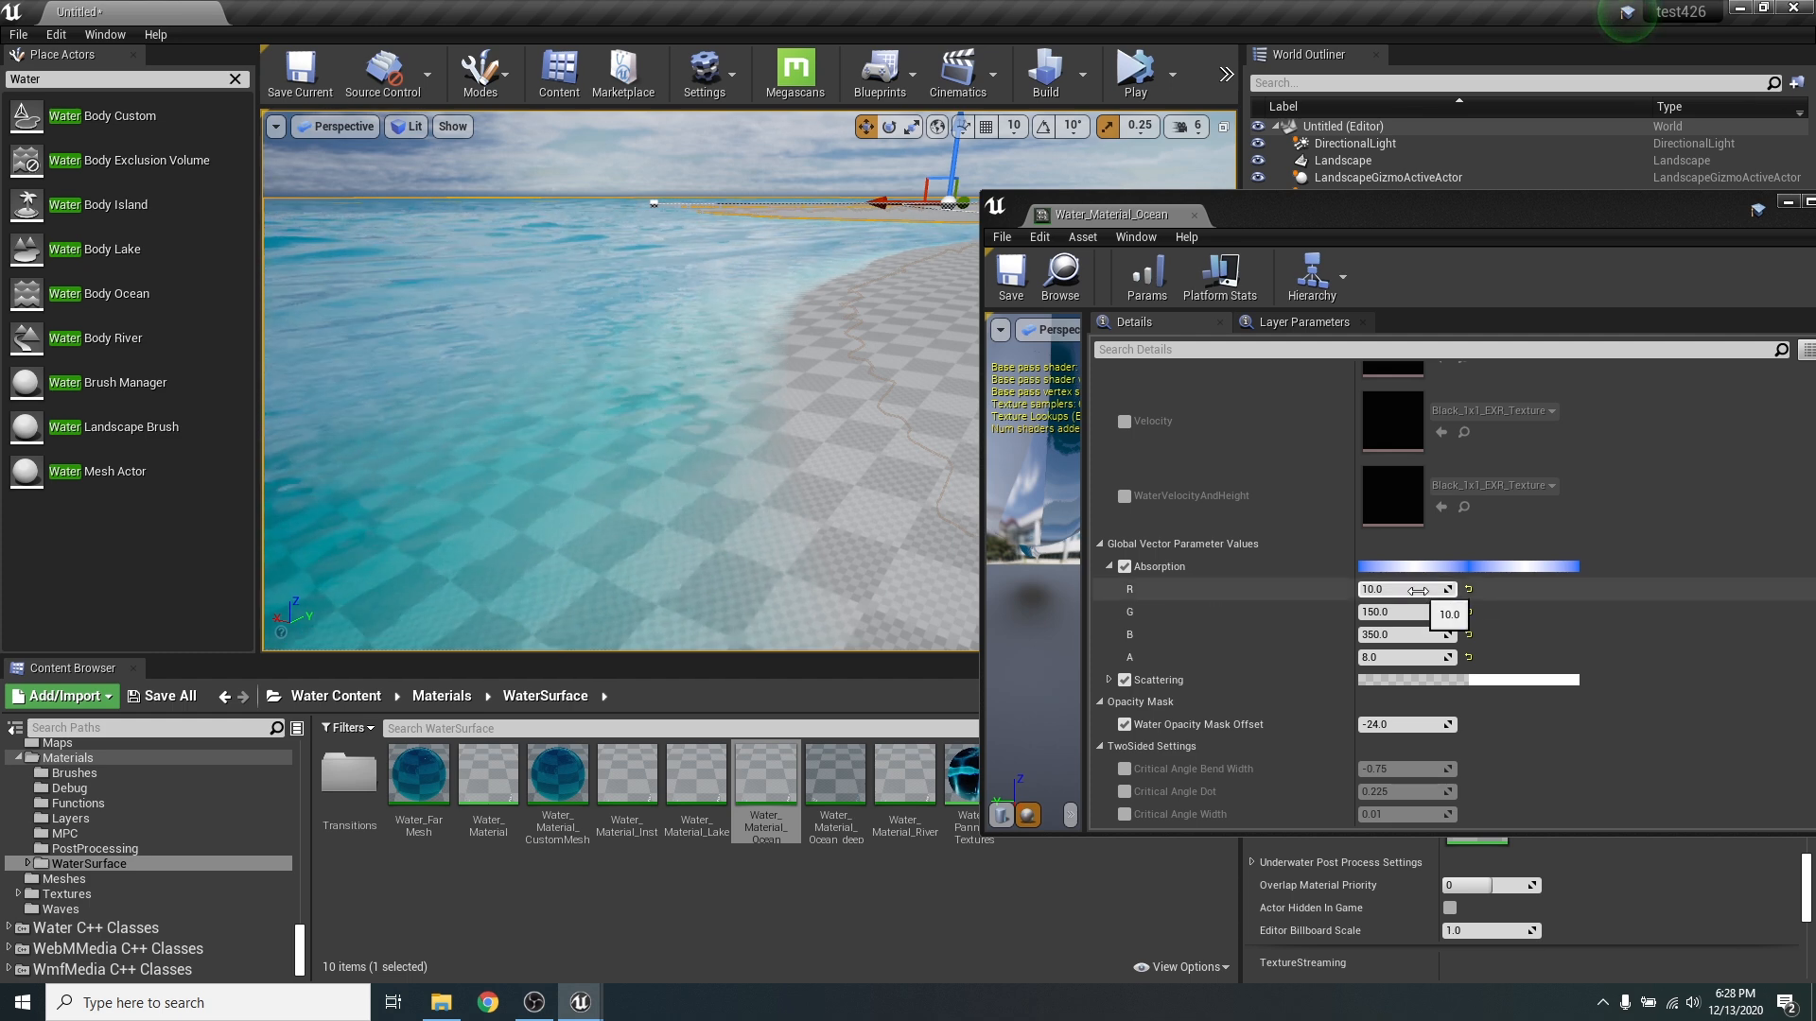
{"action": "right_click_drag", "start_coordinate": [592, 458], "coordinate": [524, 442]}
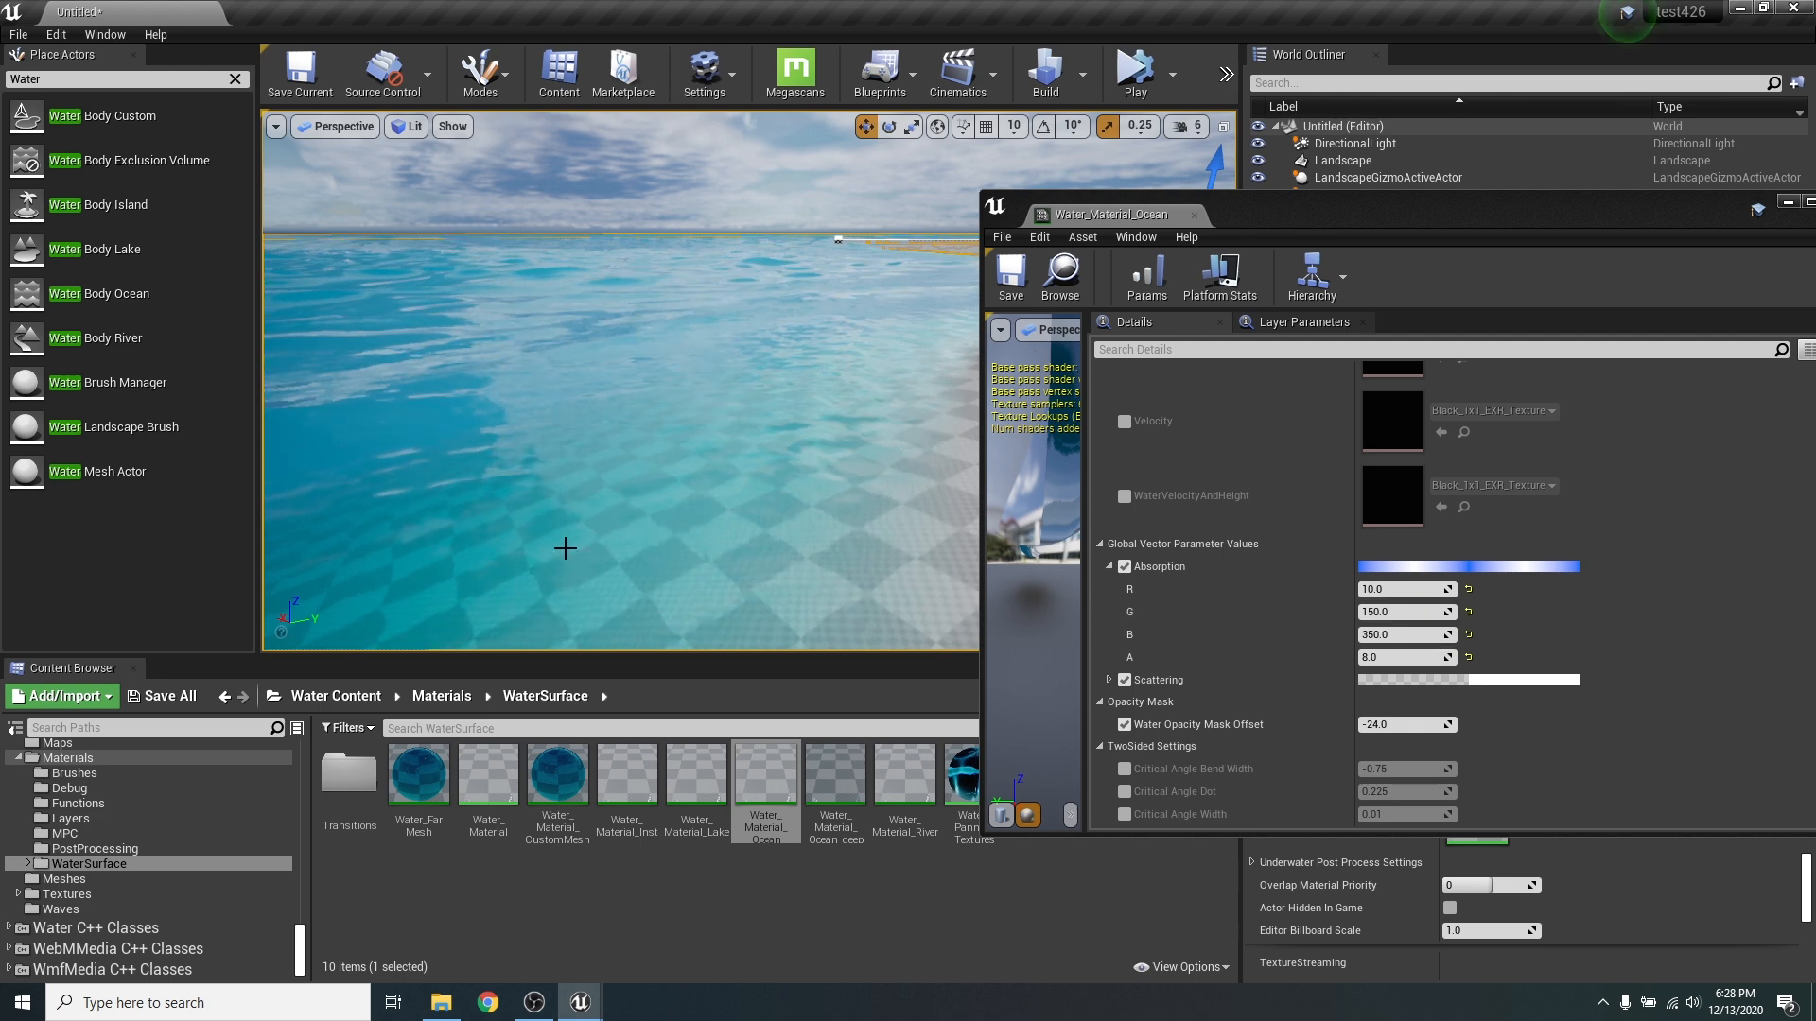
{"action": "right_click_drag", "start_coordinate": [564, 548], "coordinate": [619, 563]}
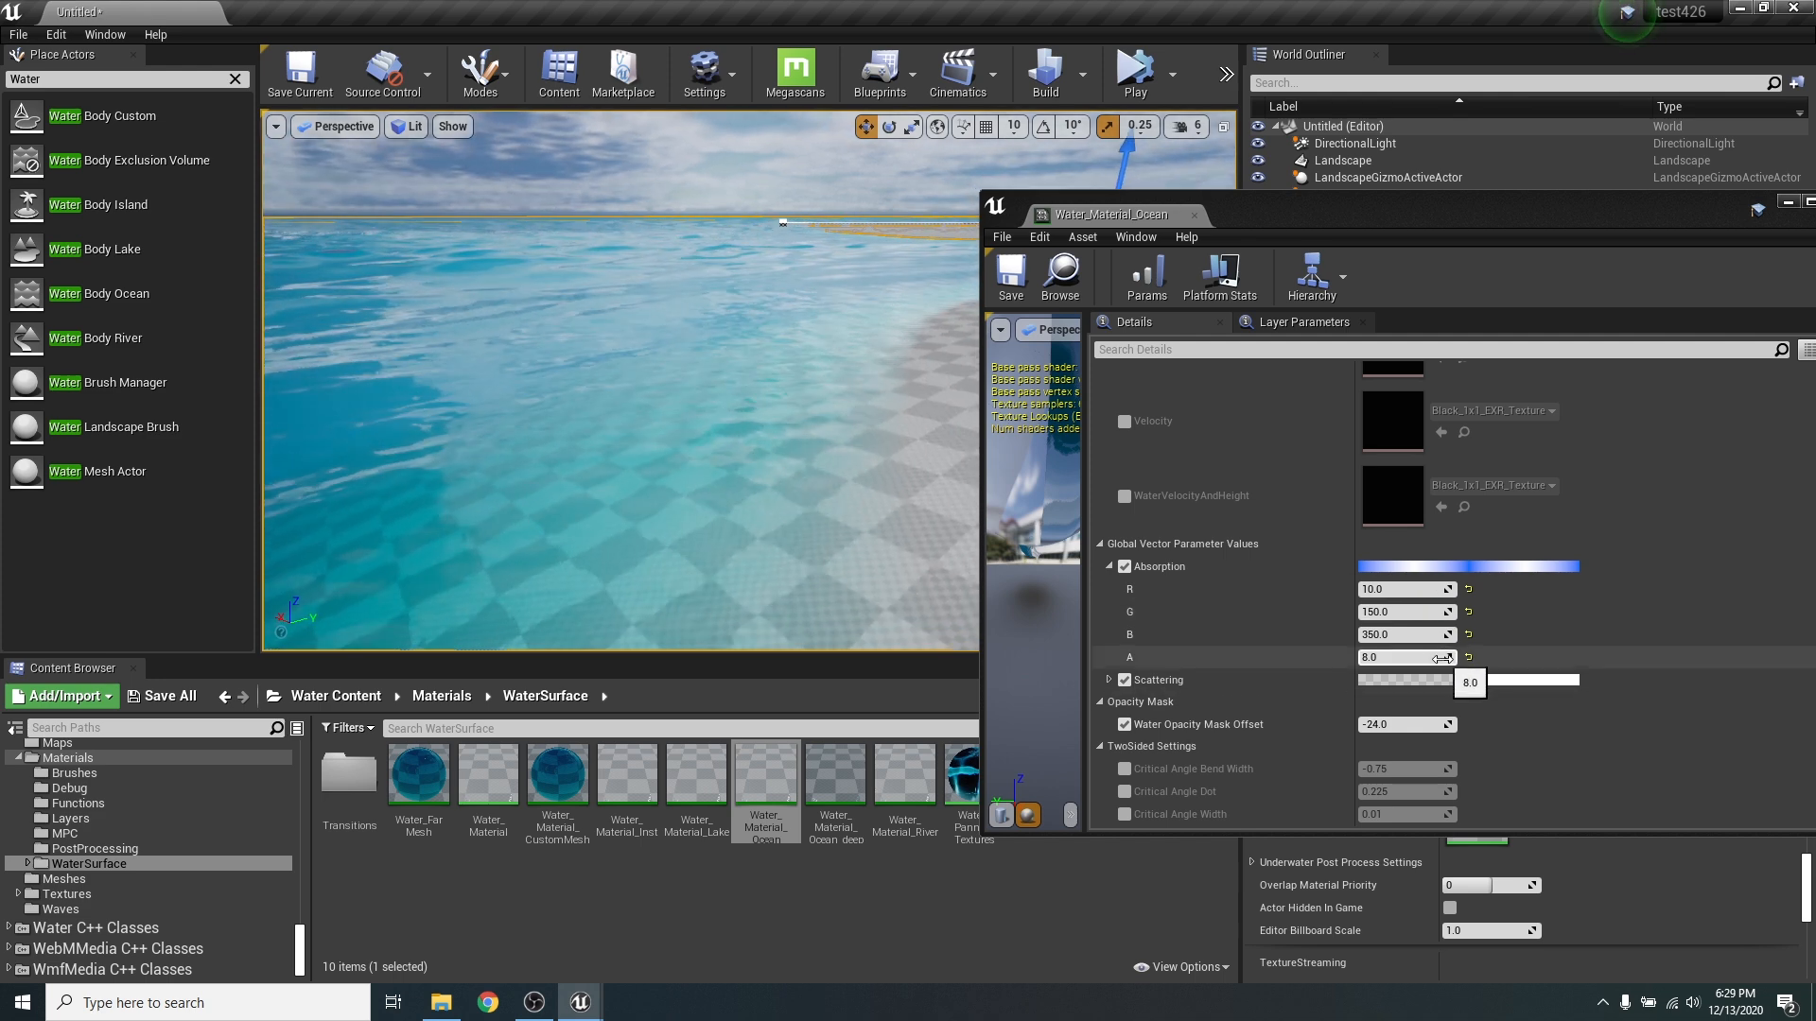
- Try an Absorption A value of 2 and inspect the water colour offshore
{"action": "right_click_drag", "start_coordinate": [569, 434], "coordinate": [518, 443]}
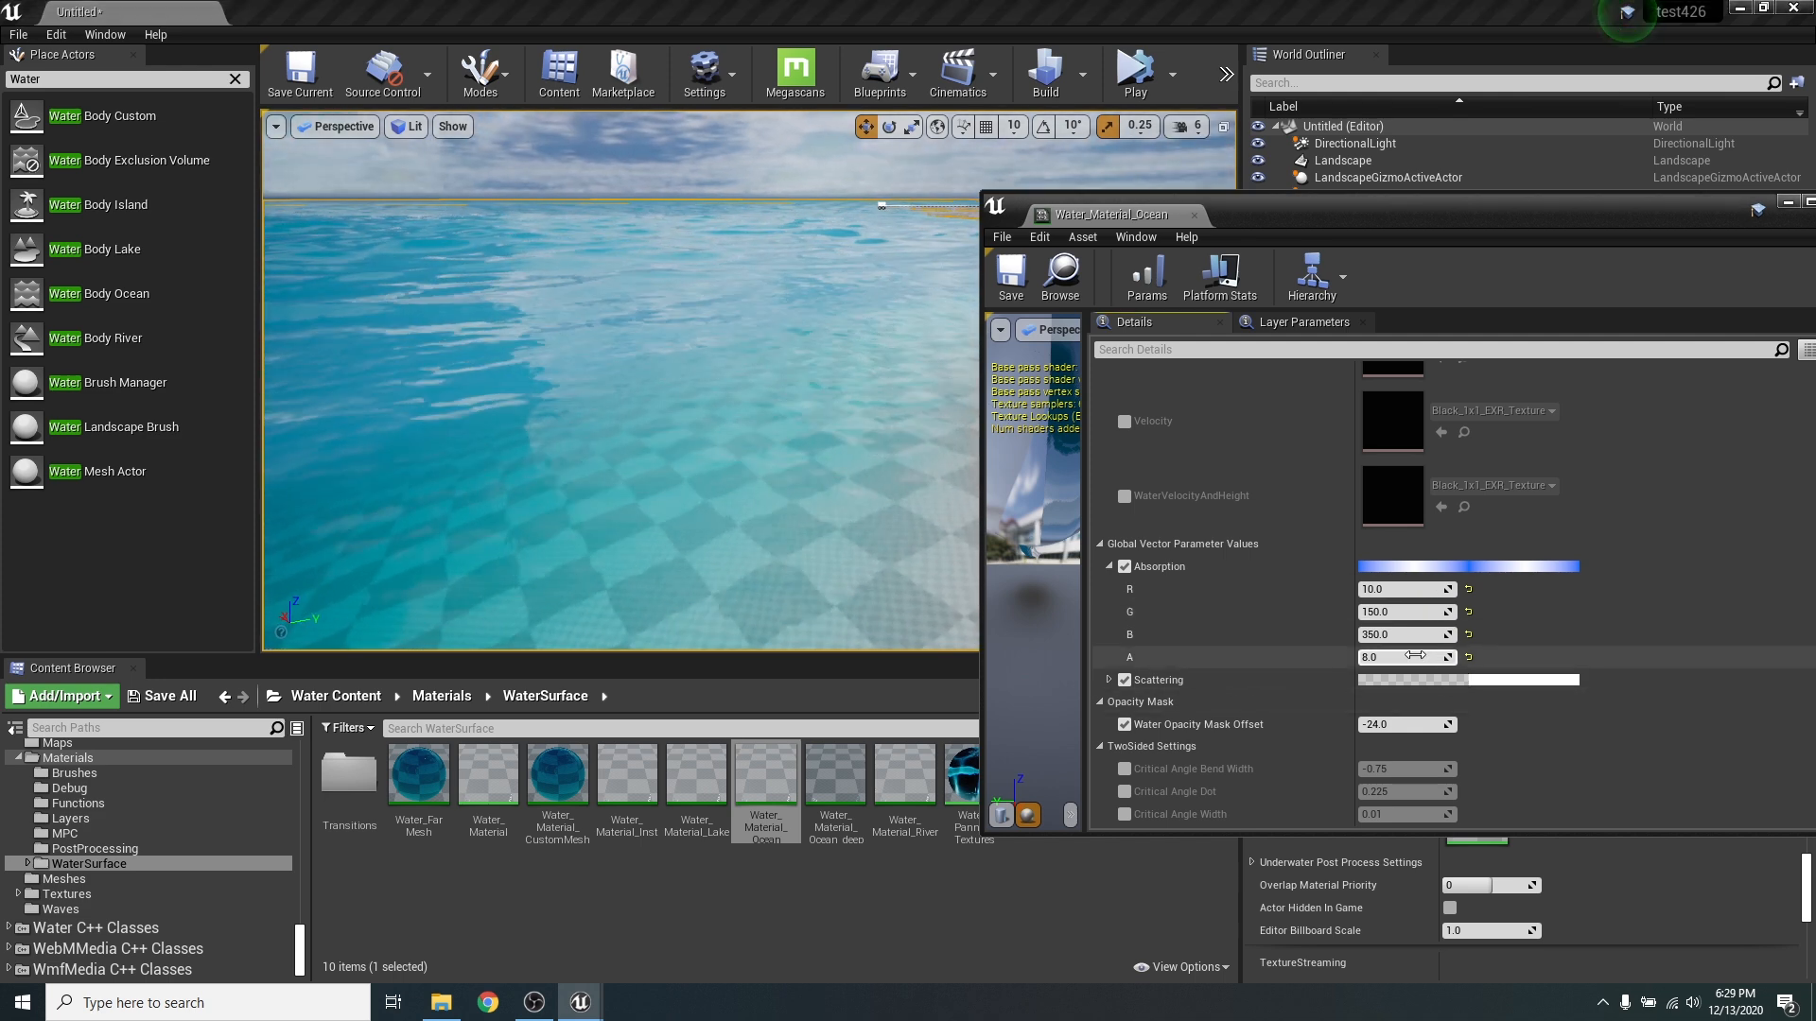
{"action": "key", "text": "Return"}
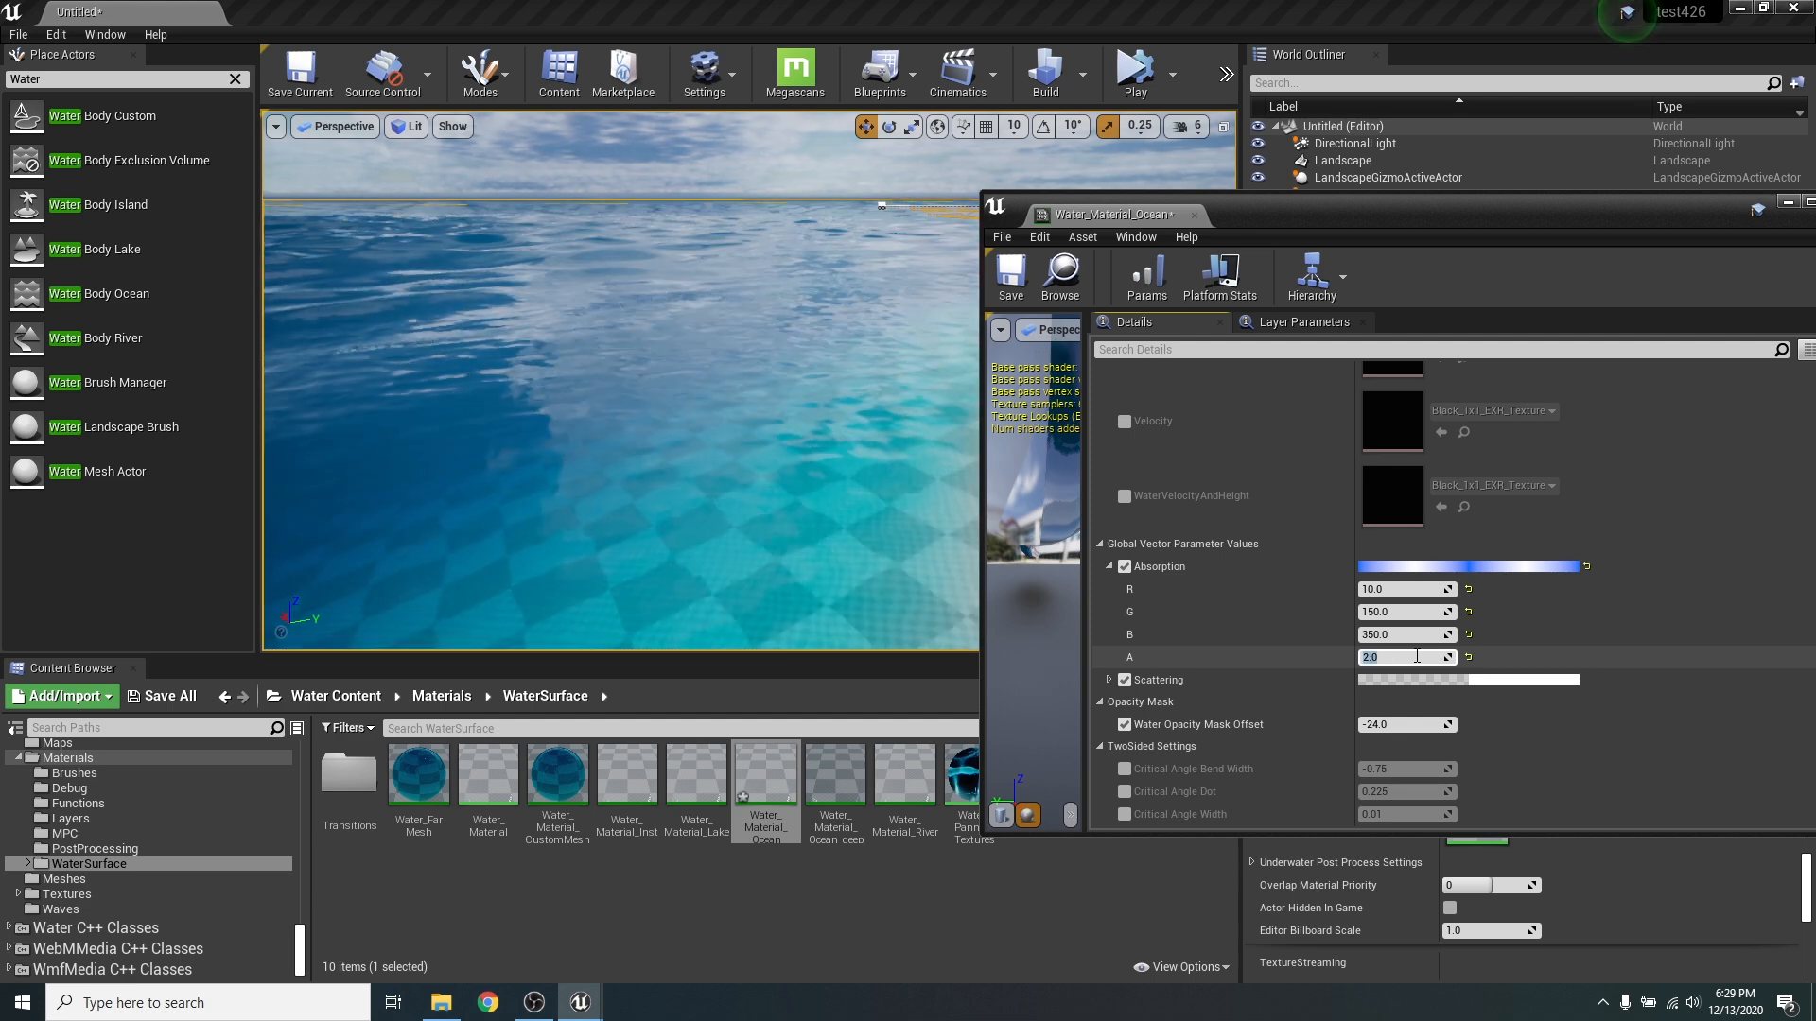
{"action": "right_click_drag", "start_coordinate": [746, 438], "coordinate": [737, 361]}
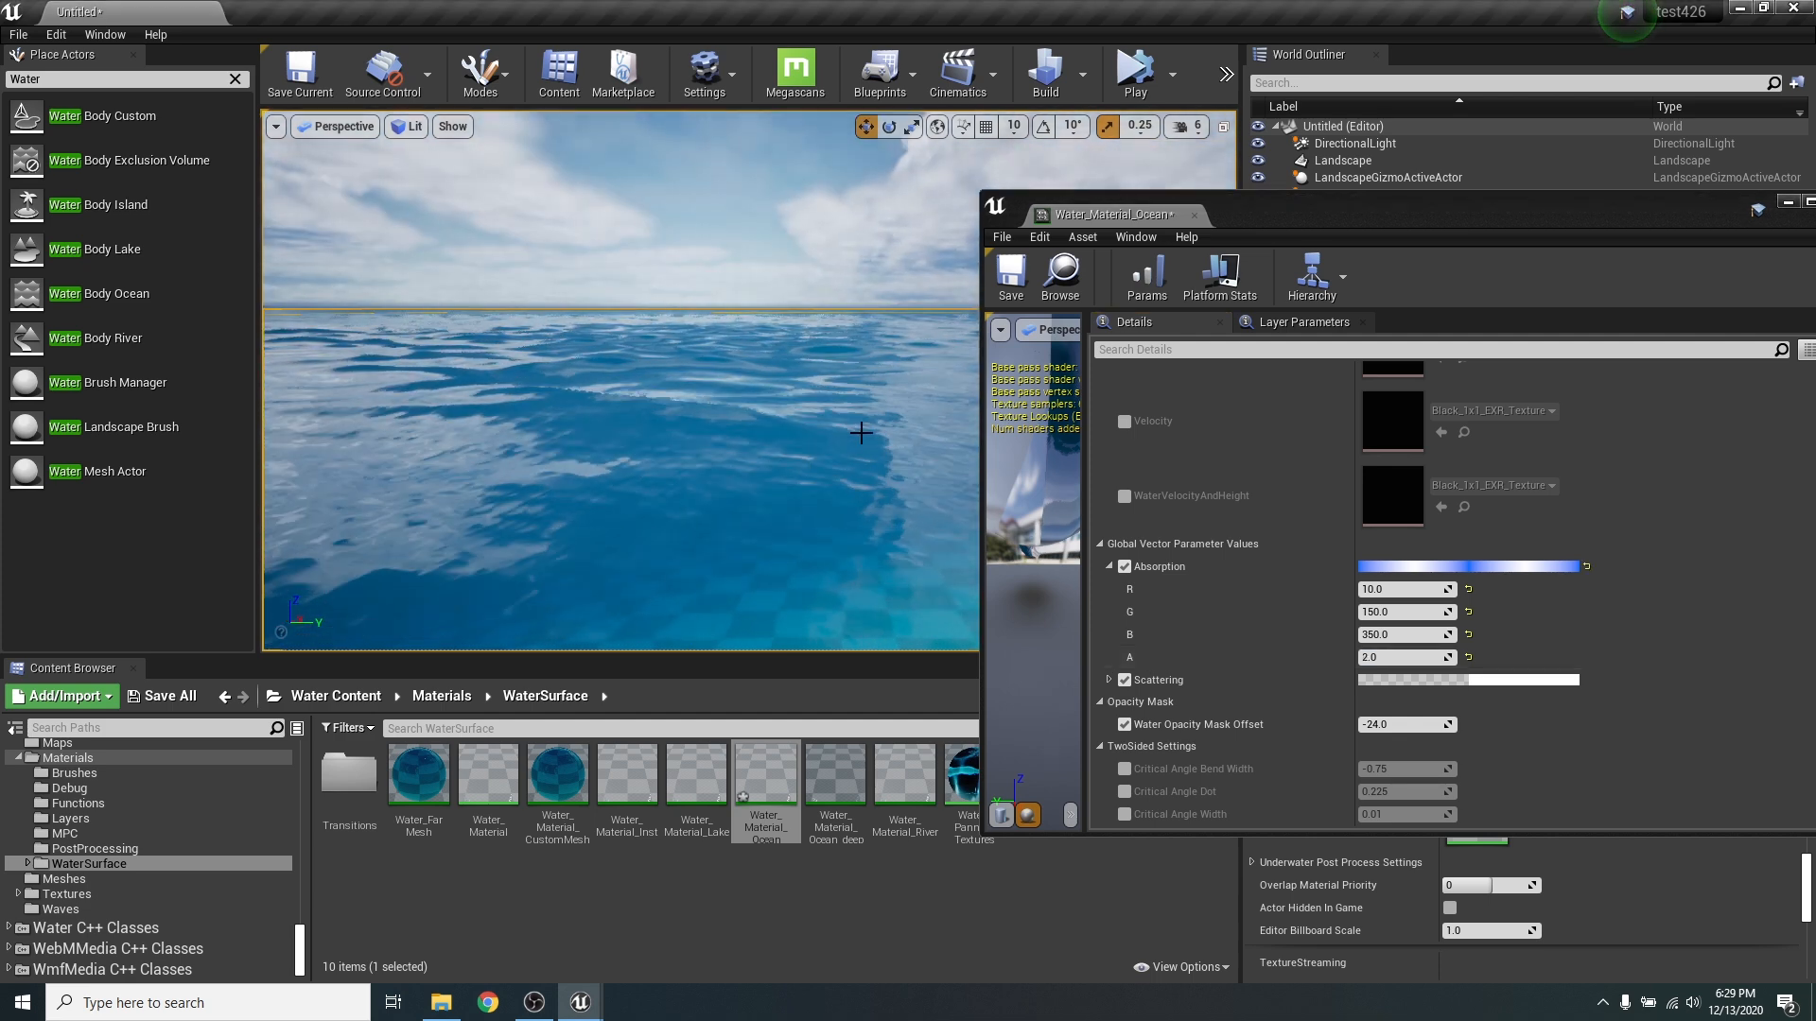
- Set the ocean material's Absorption to R 2, G 8, B 10 and A 5, and inspect the water from the shore outwards
{"action": "right_click_drag", "start_coordinate": [637, 417], "coordinate": [698, 480]}
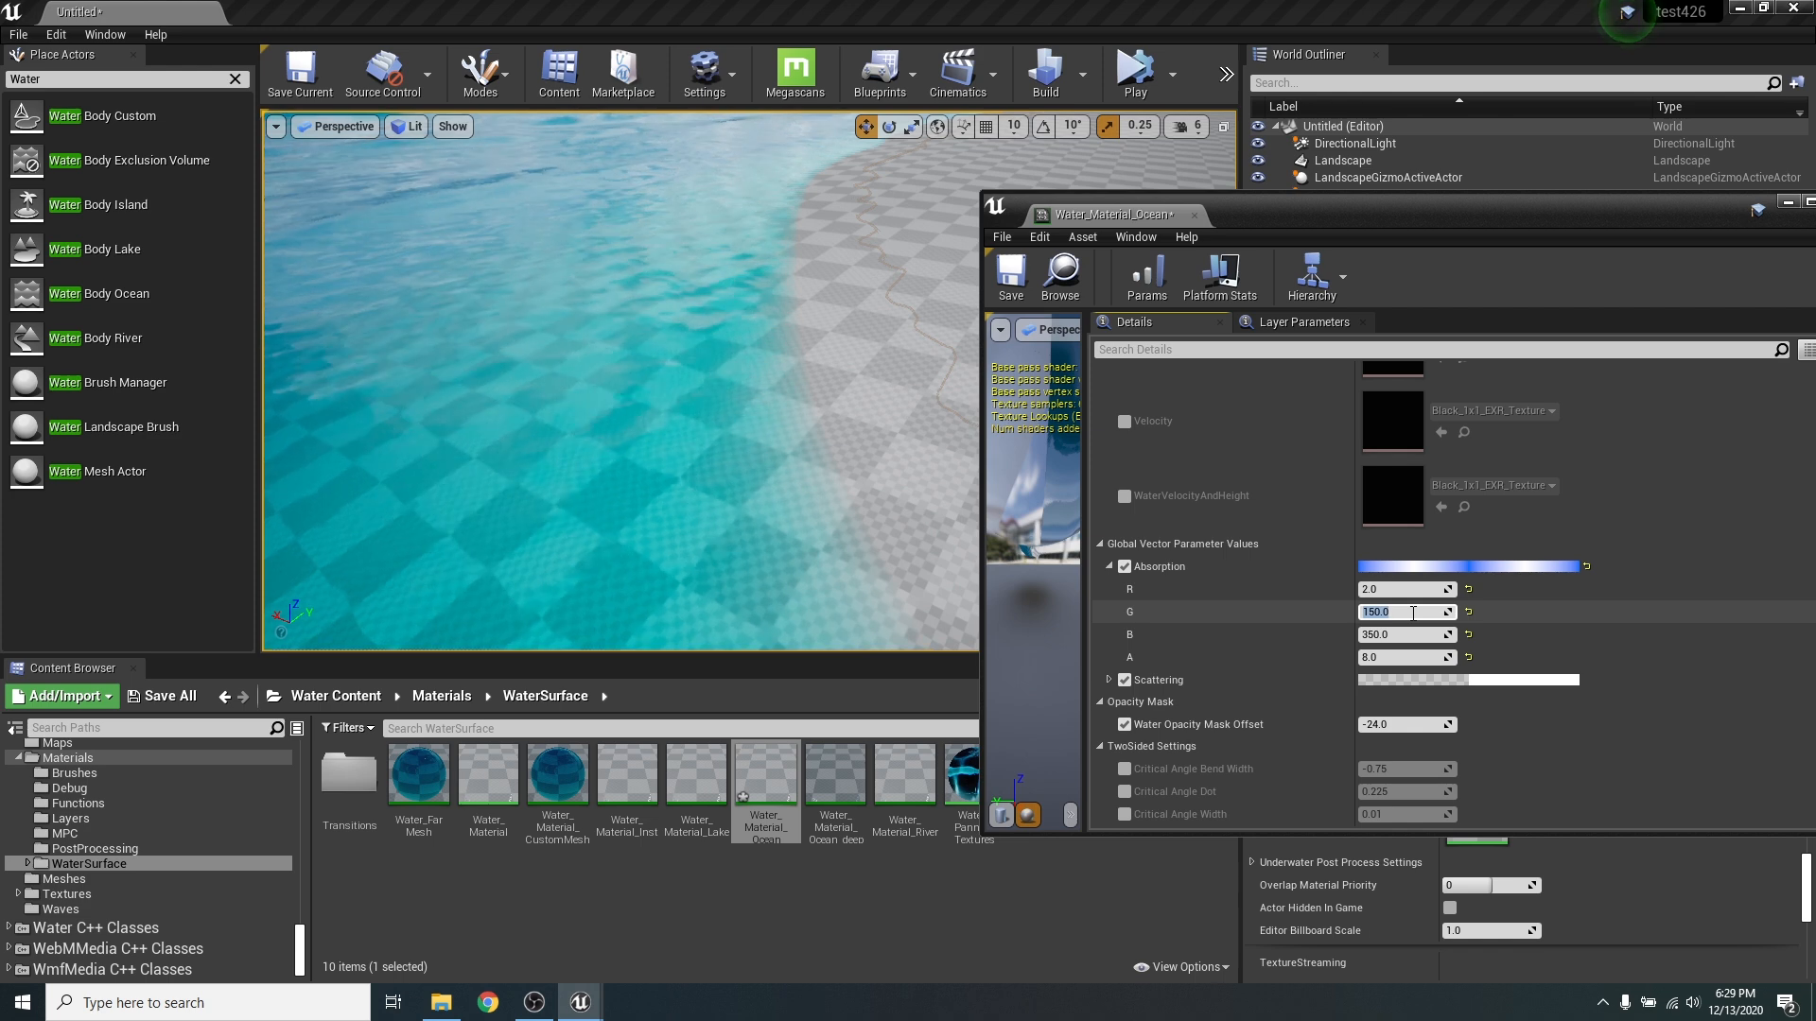
{"action": "key", "text": "Return"}
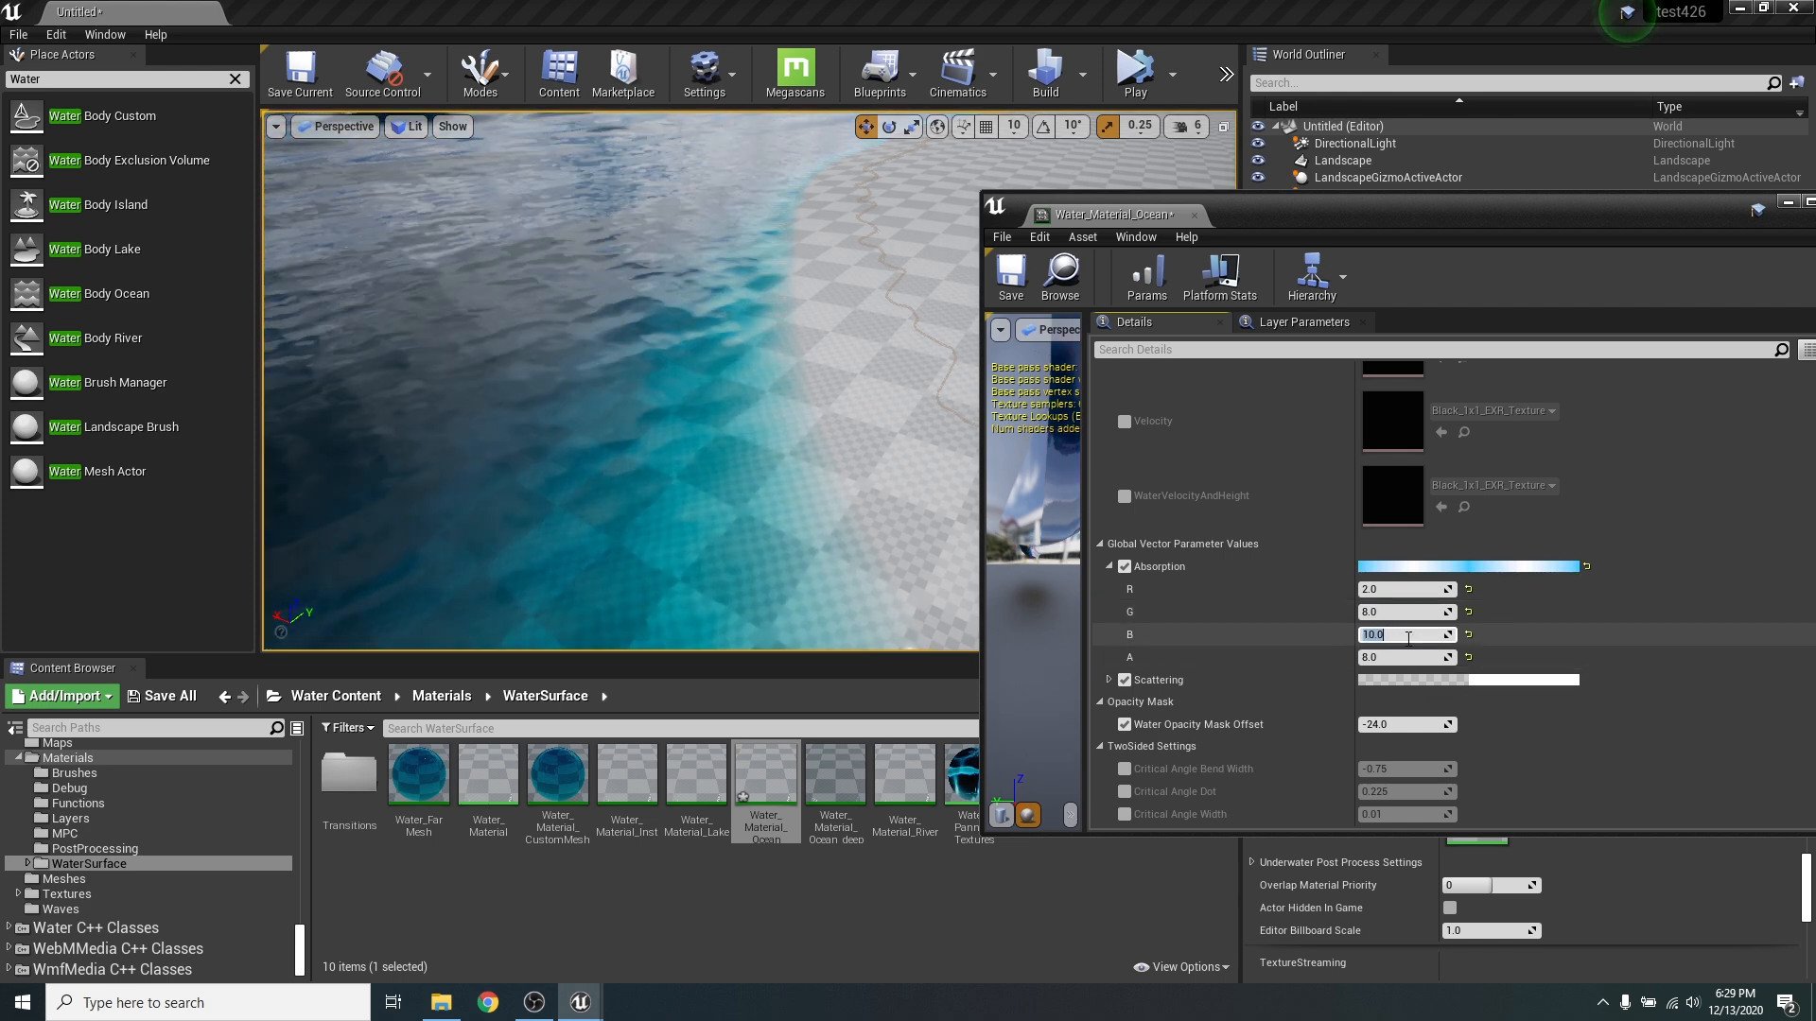
{"action": "right_click_drag", "start_coordinate": [883, 312], "coordinate": [883, 312]}
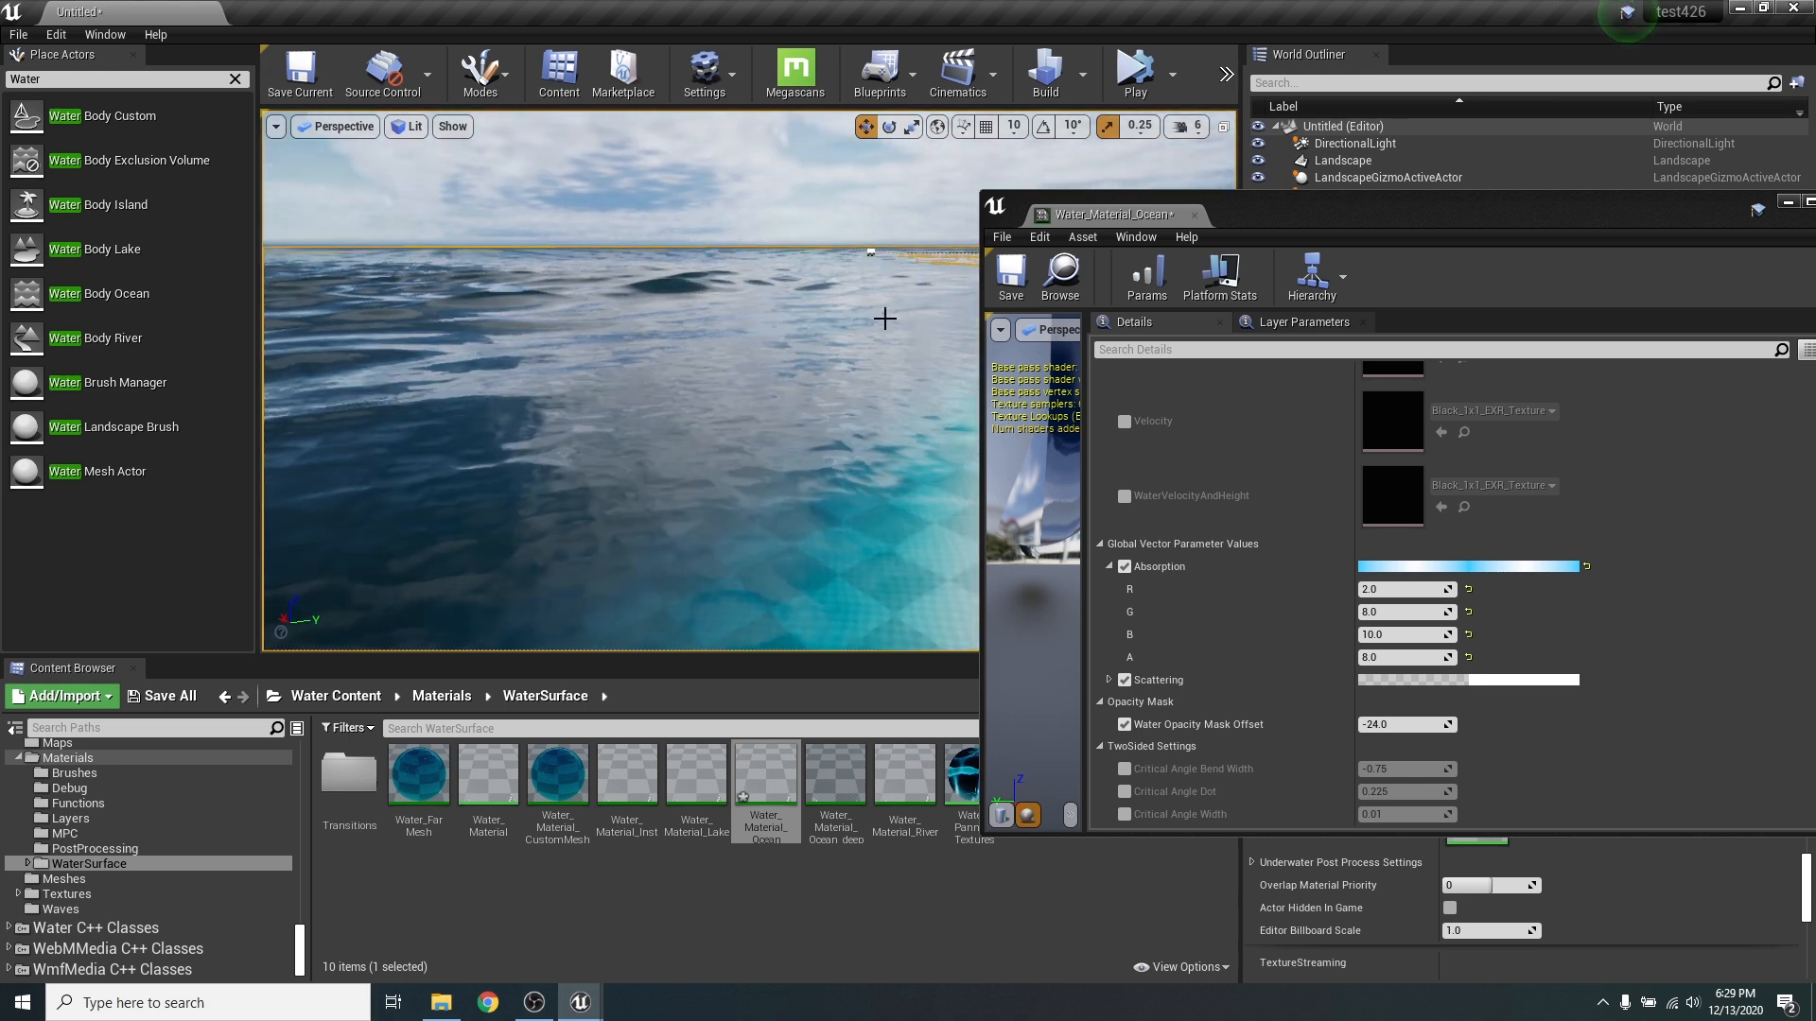
{"action": "left_click", "coordinate": [1403, 656]}
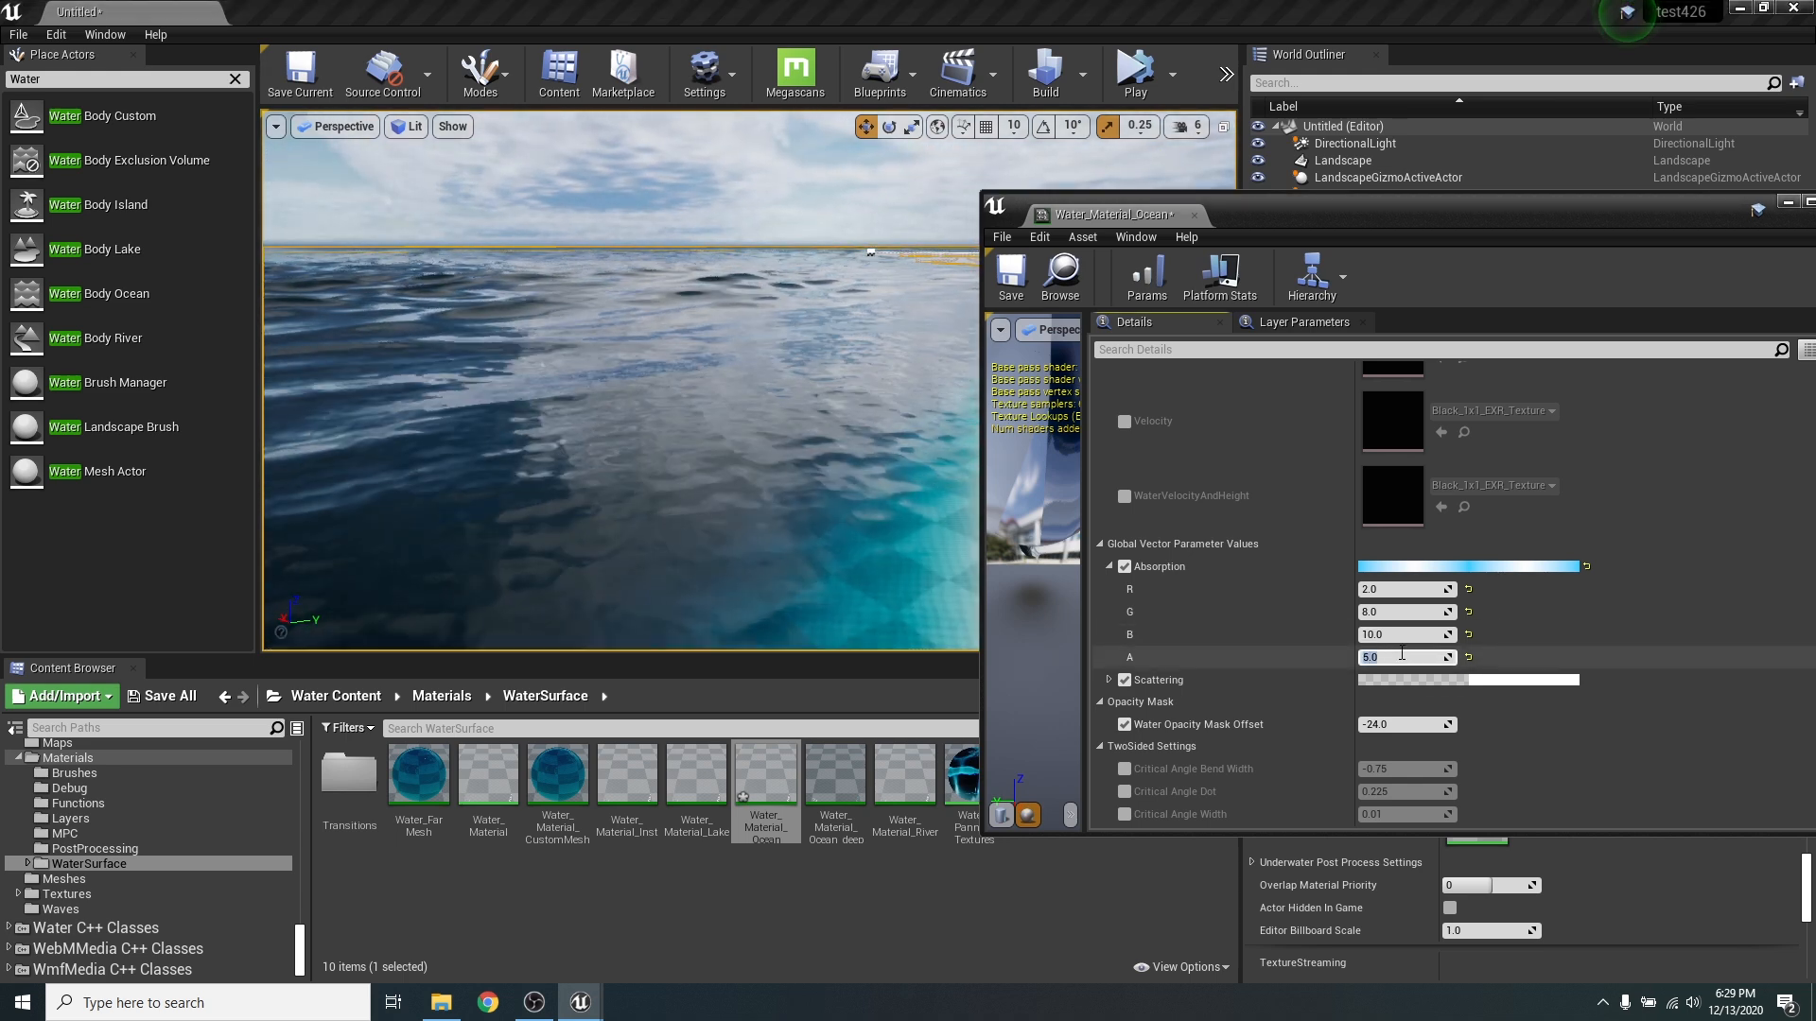
{"action": "right_click_drag", "start_coordinate": [845, 431], "coordinate": [720, 486]}
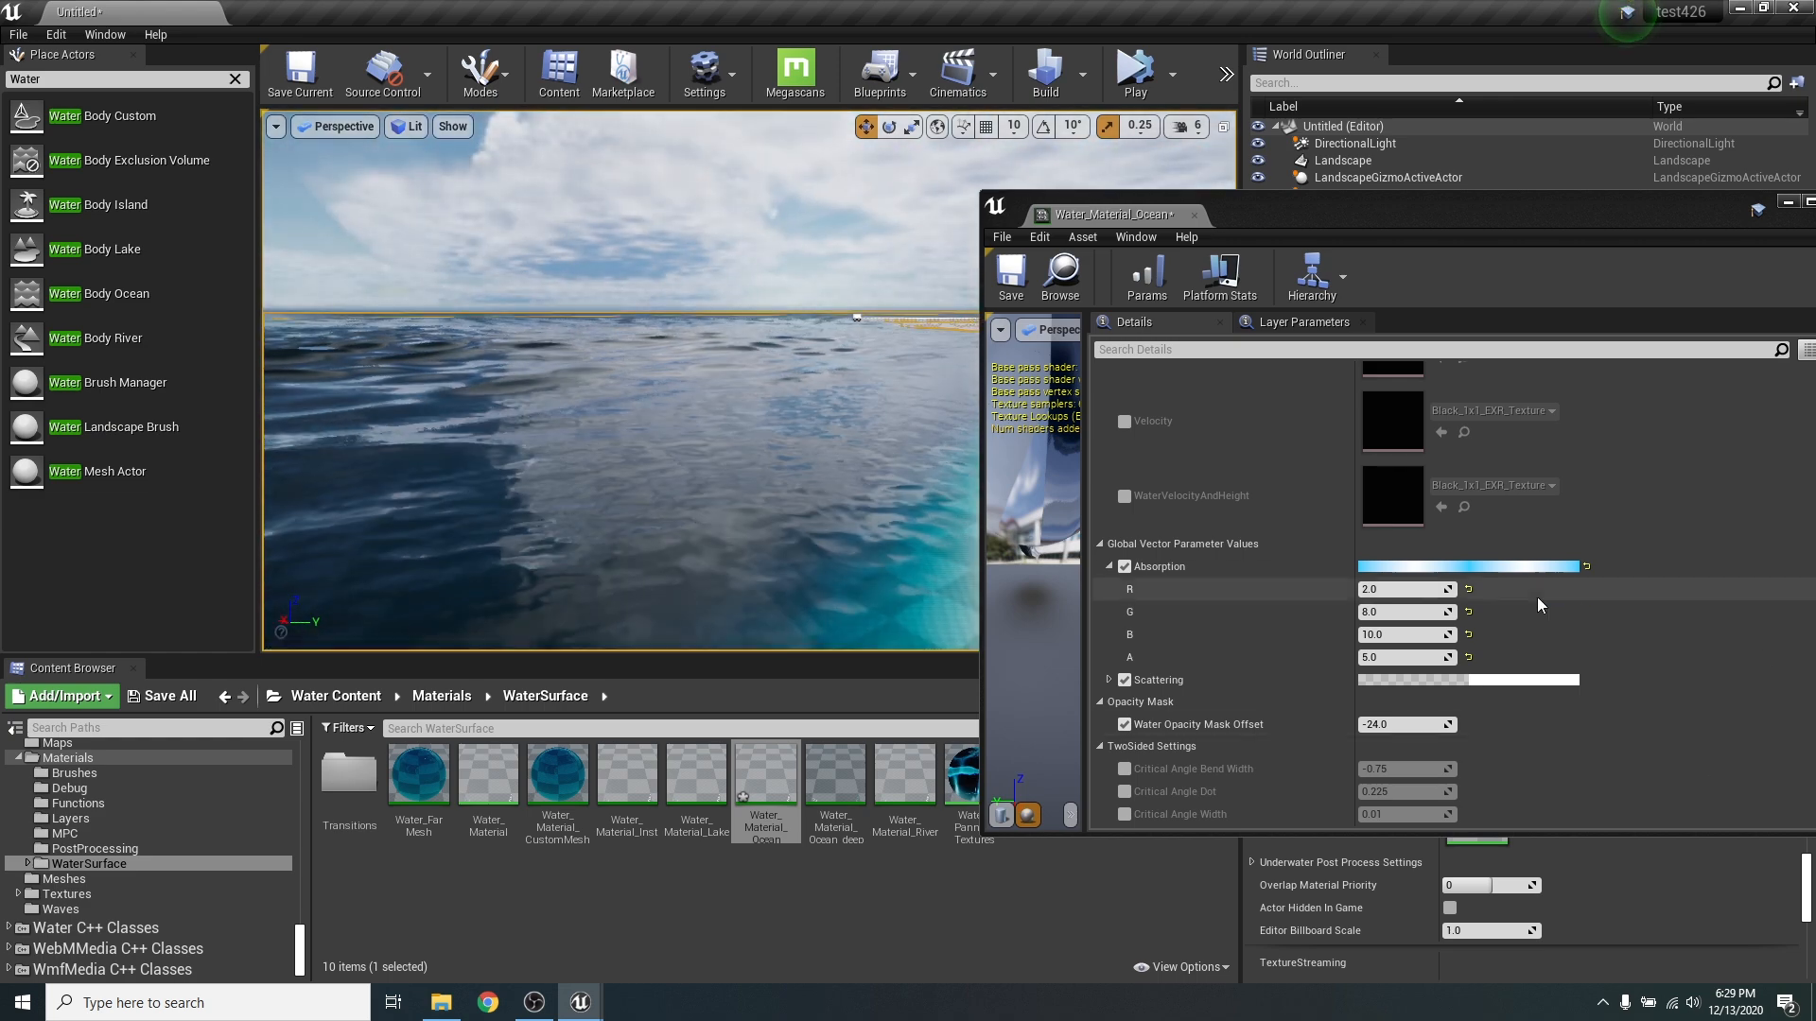
{"action": "right_click_drag", "start_coordinate": [640, 432], "coordinate": [736, 431]}
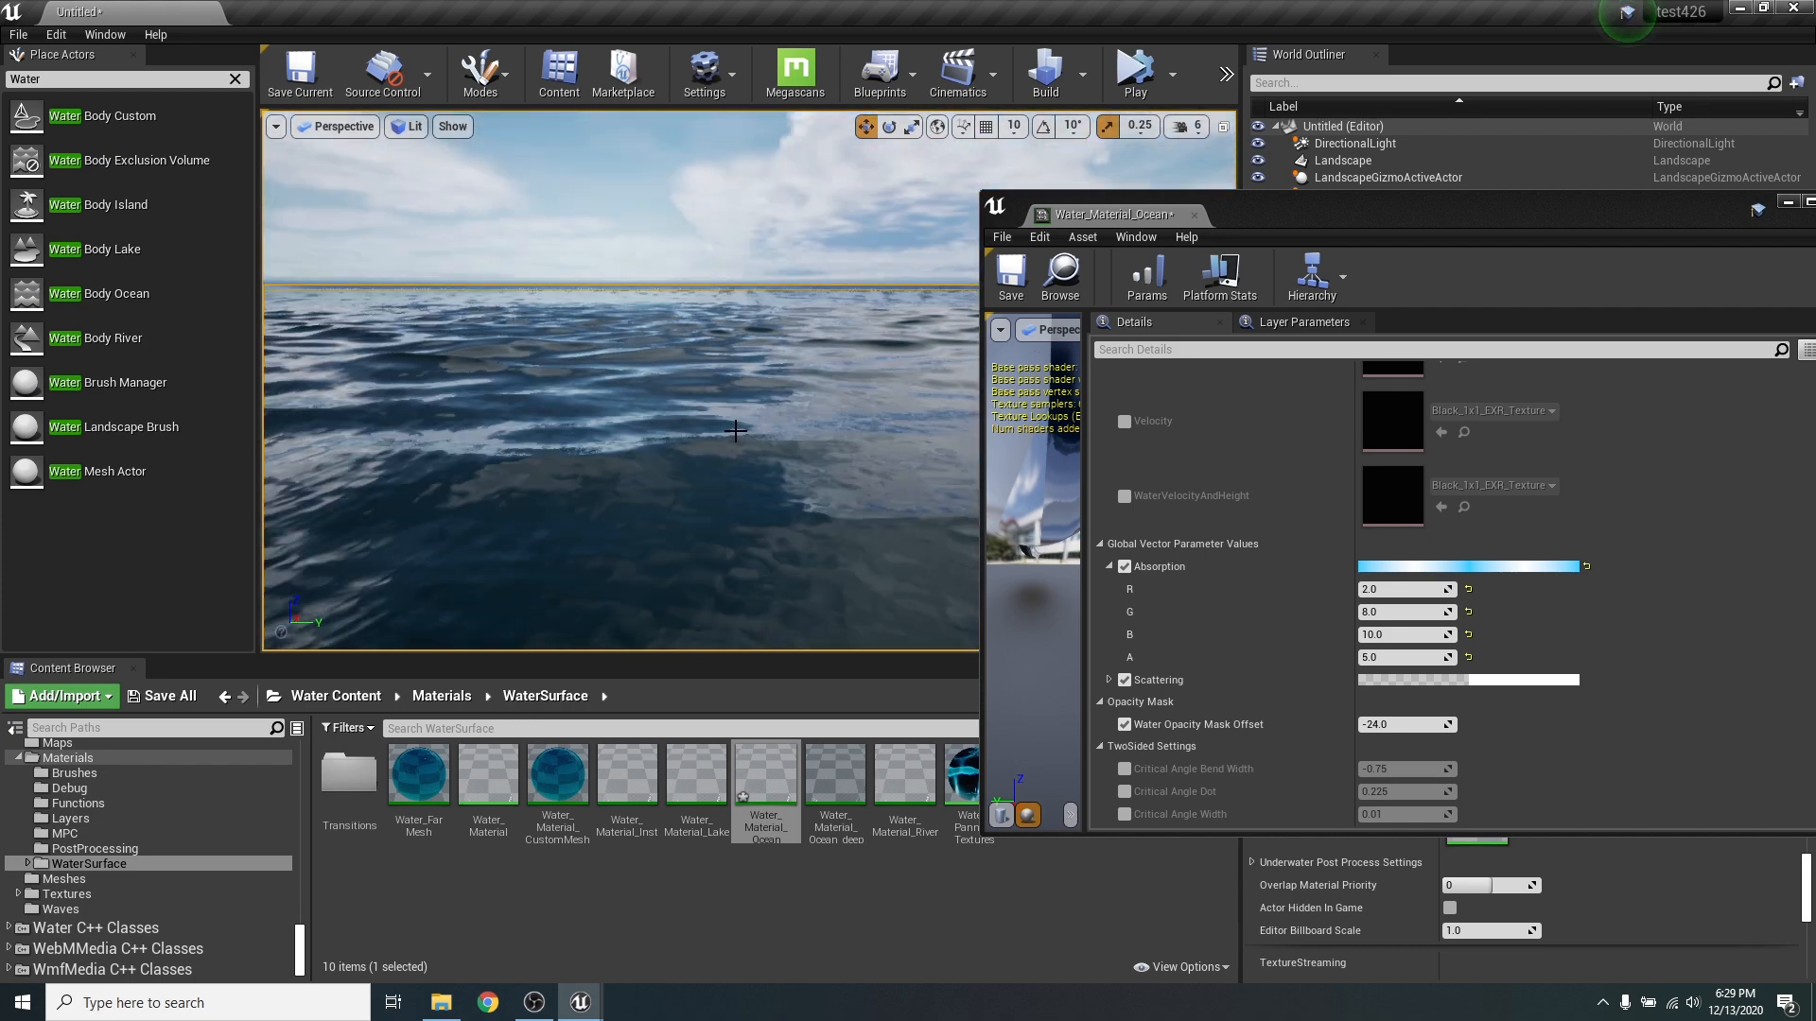
{"action": "right_click_drag", "start_coordinate": [592, 353], "coordinate": [644, 389]}
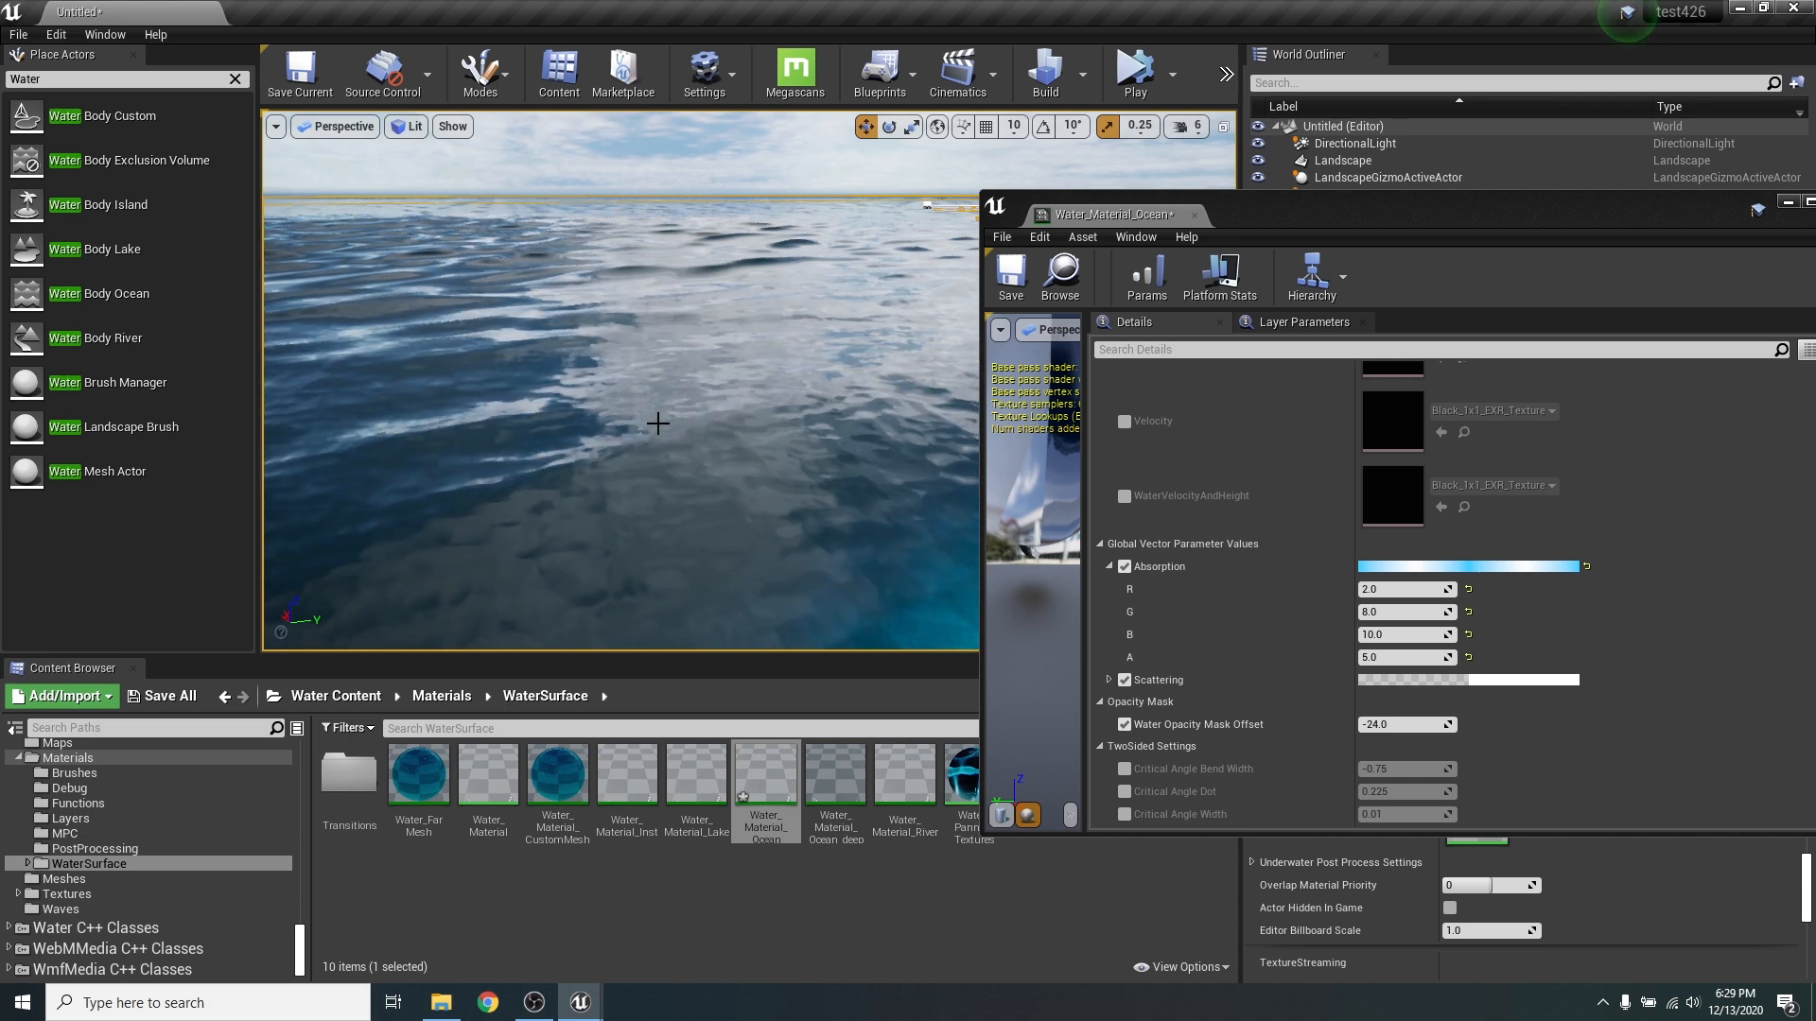
- Try resetting Absorption to its default, compare the water colour near and away from the shore, and undo the reset
{"action": "left_click", "coordinate": [1587, 566]}
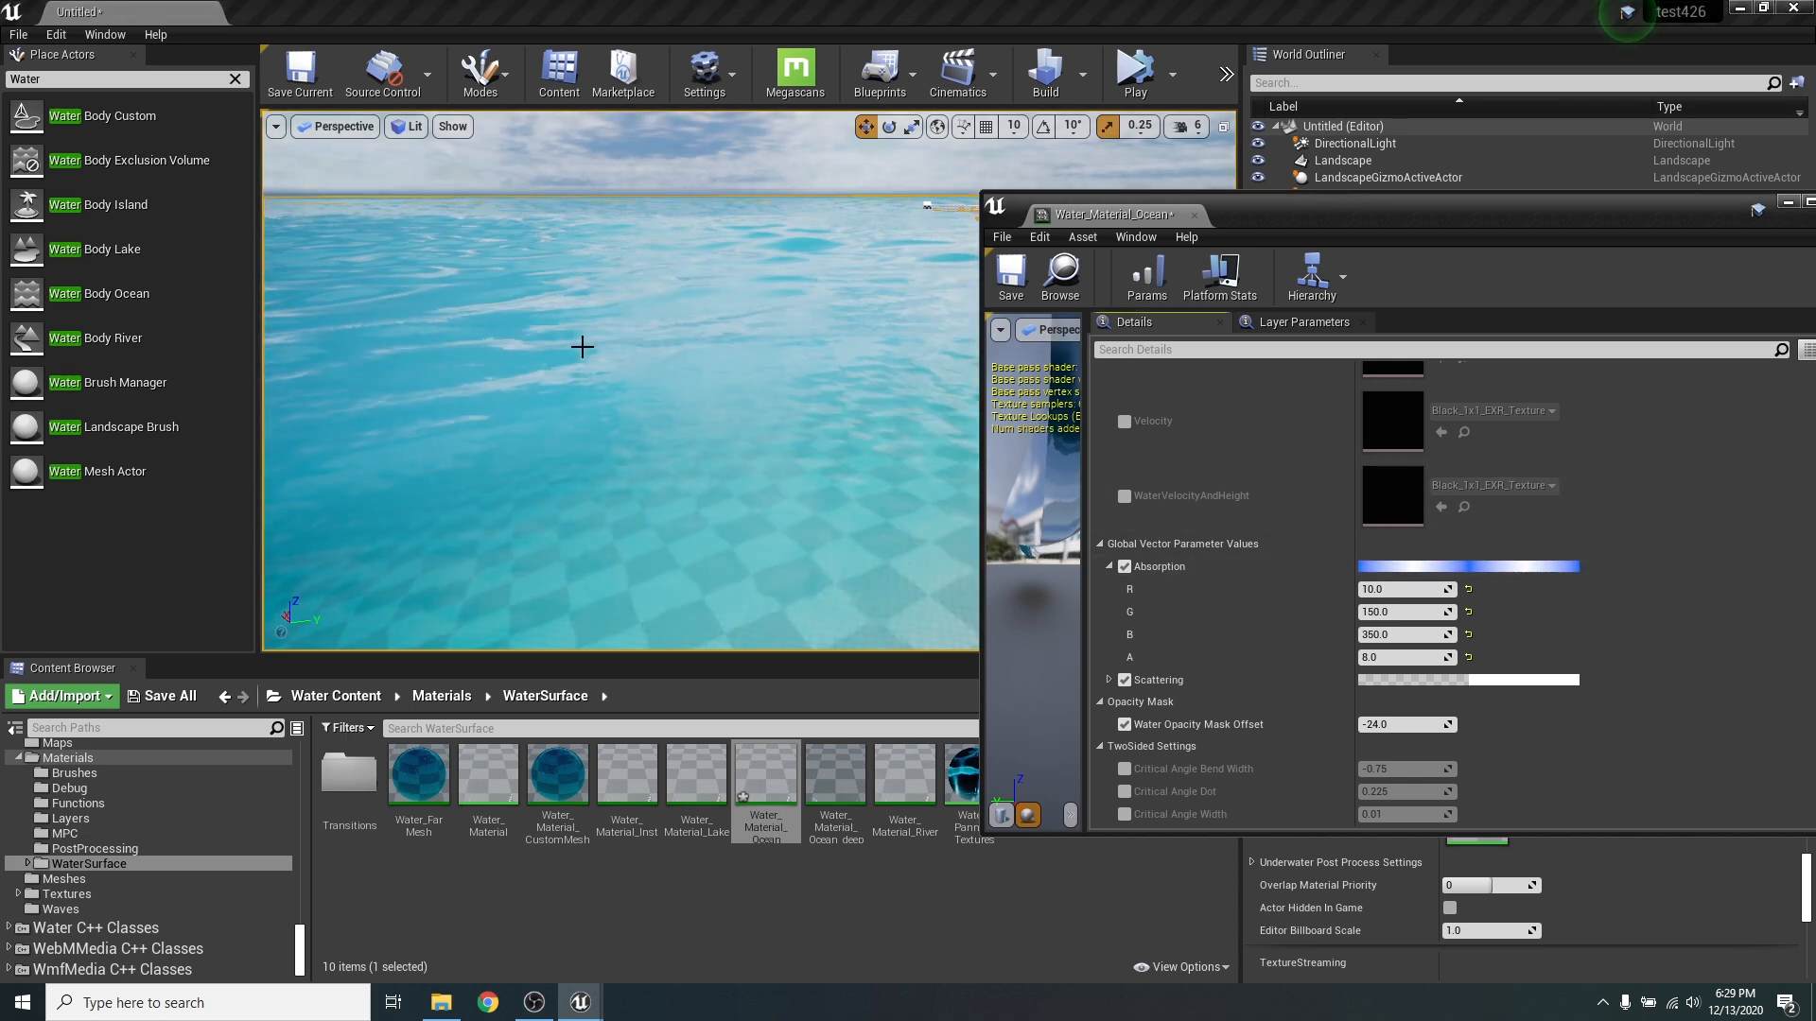
{"action": "right_click_drag", "start_coordinate": [582, 347], "coordinate": [580, 251]}
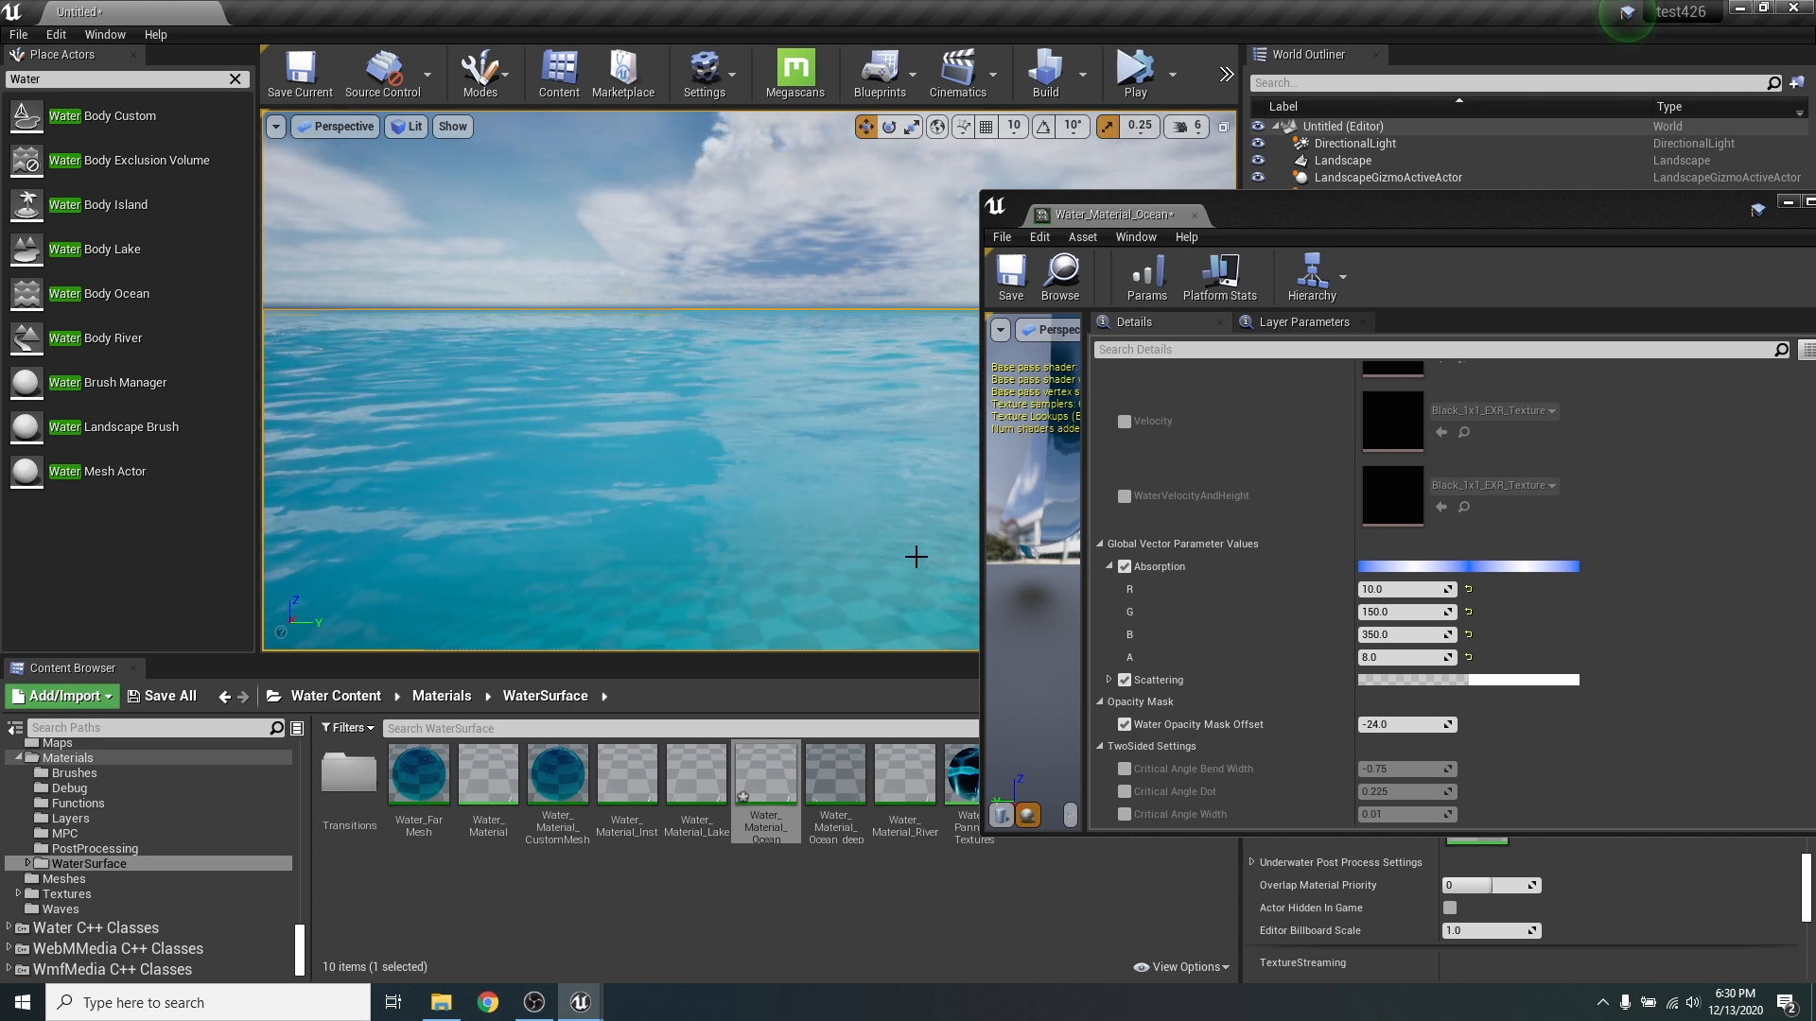
{"action": "right_click_drag", "start_coordinate": [888, 544], "coordinate": [888, 570]}
{"action": "right_click_drag", "start_coordinate": [743, 469], "coordinate": [625, 428]}
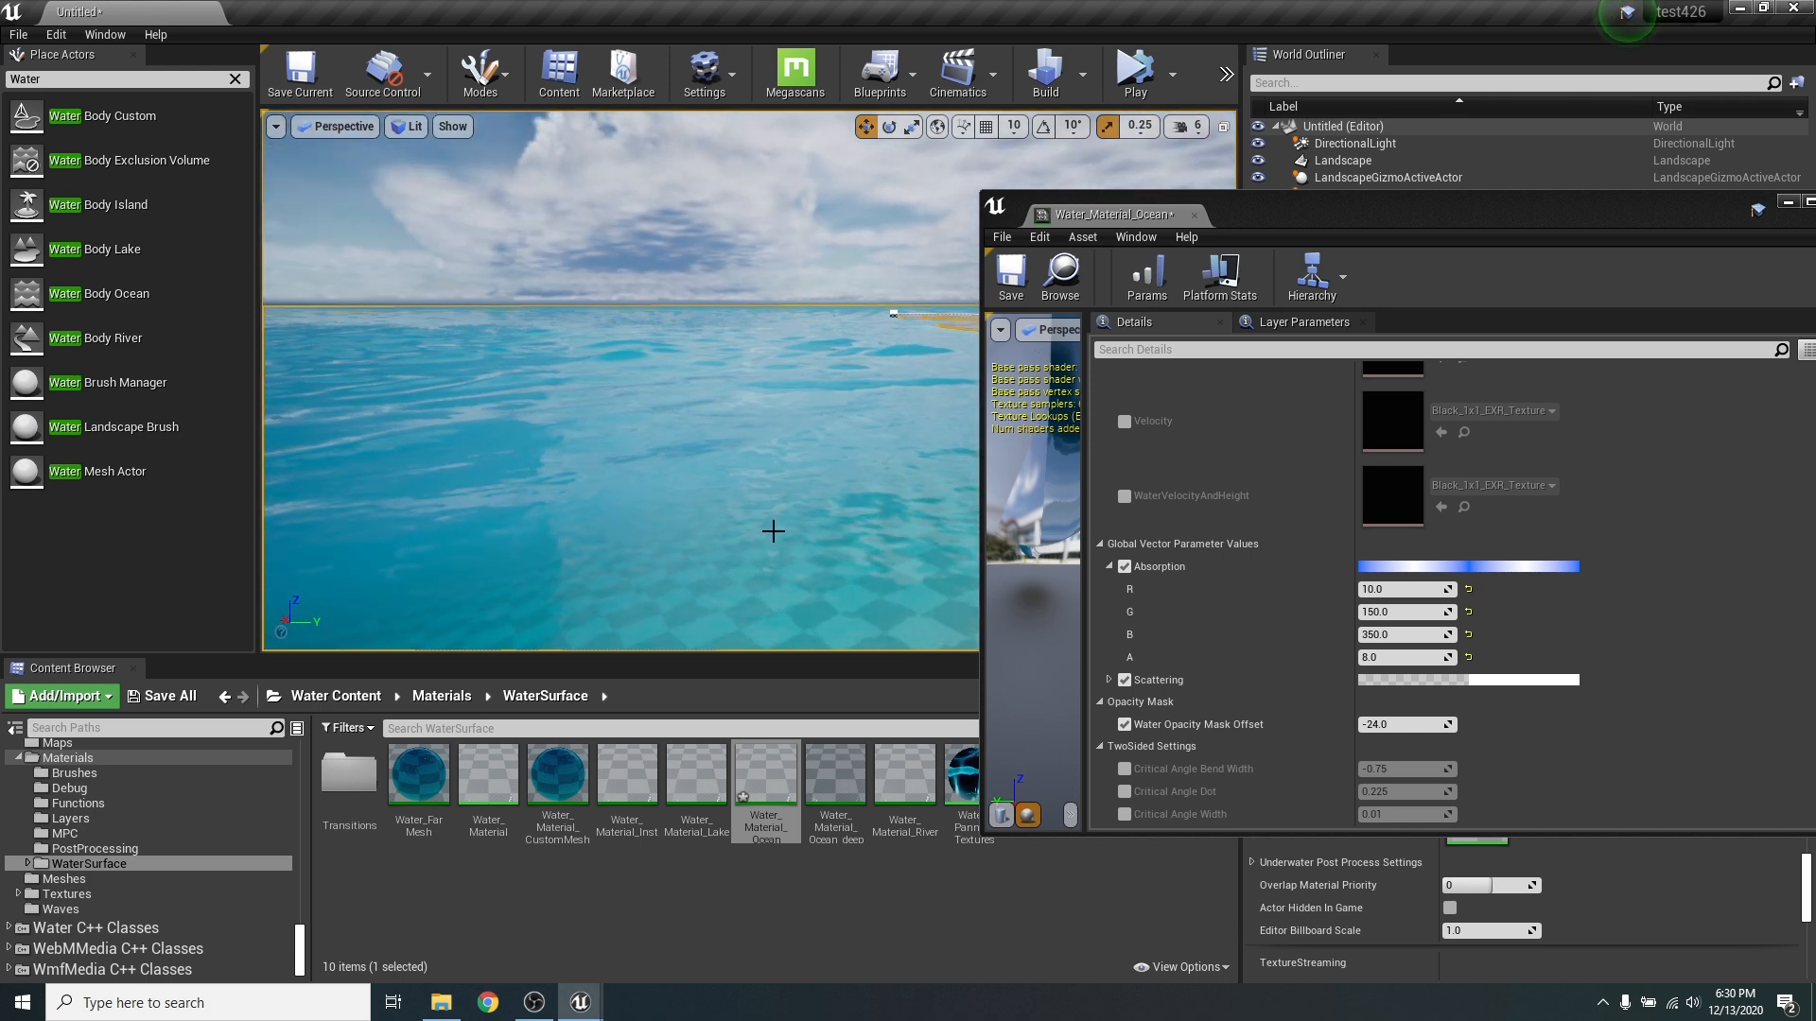
{"action": "right_click_drag", "start_coordinate": [773, 530], "coordinate": [759, 544]}
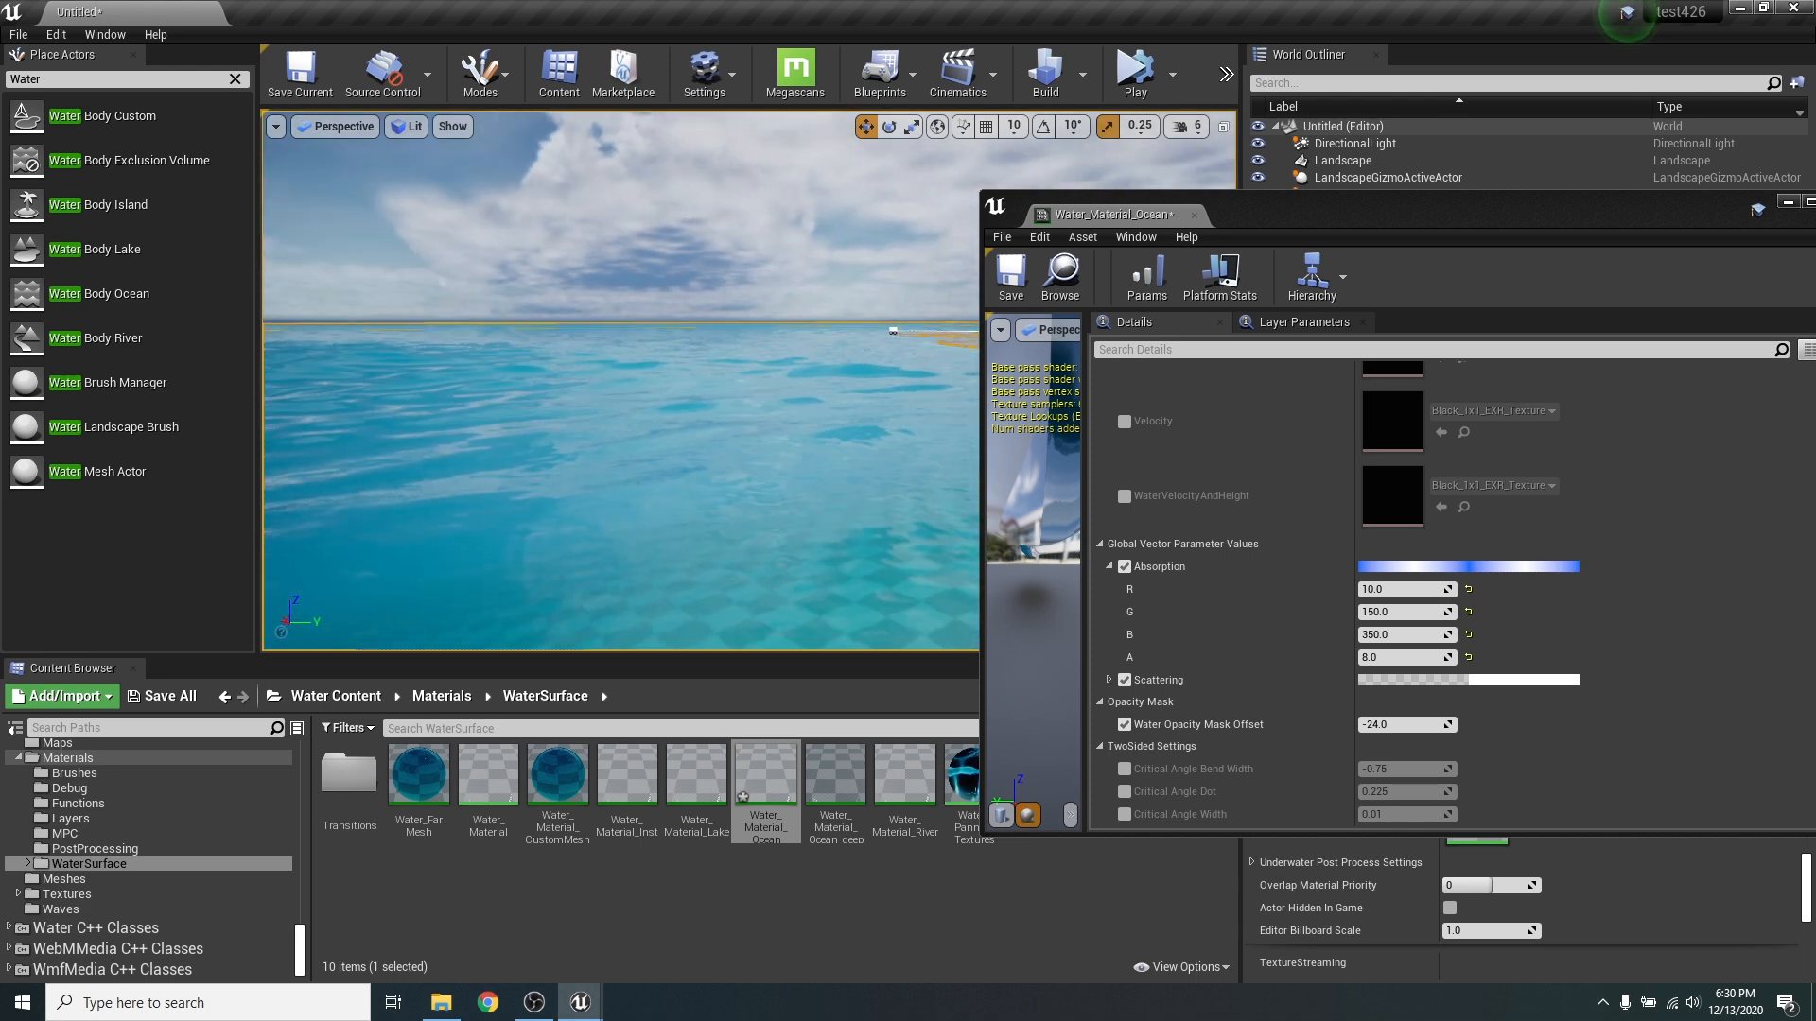
{"action": "key", "text": "ctrl+z"}
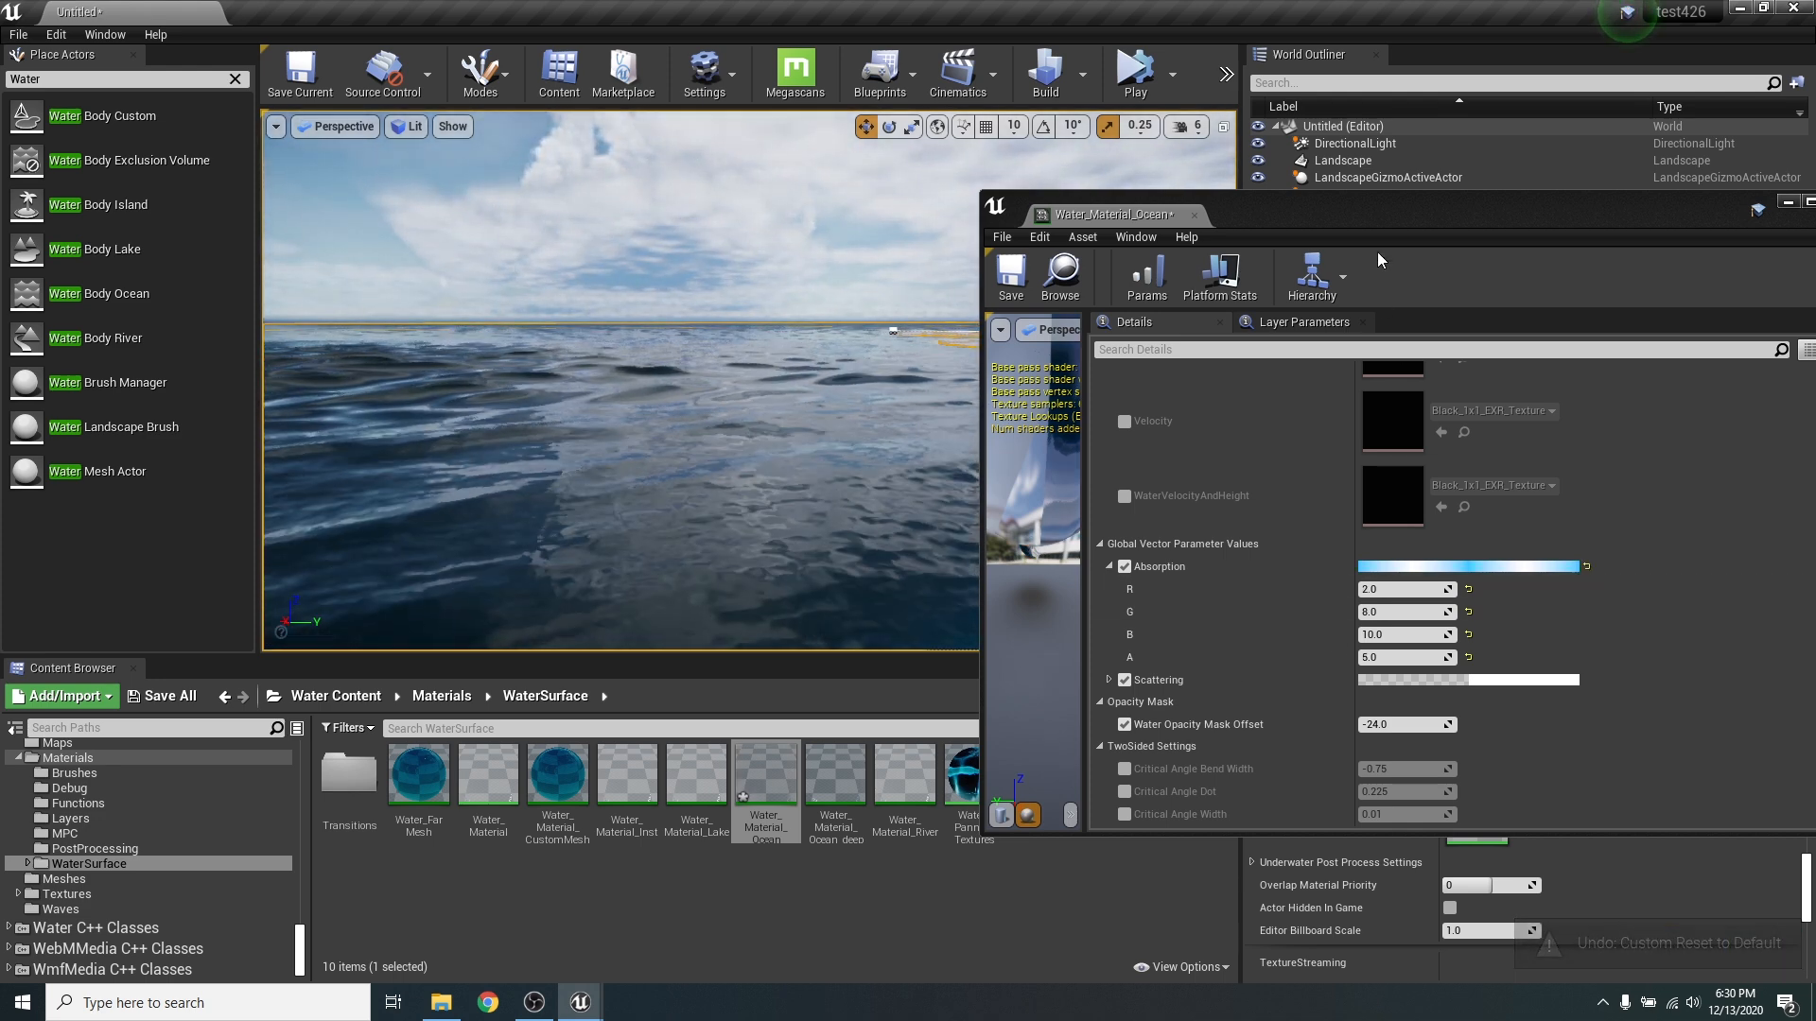
- Inspect the water colour along the shoreline from above and close the Water_Material_Ocean editor
{"action": "left_click_drag", "start_coordinate": [1387, 219], "coordinate": [1451, 185]}
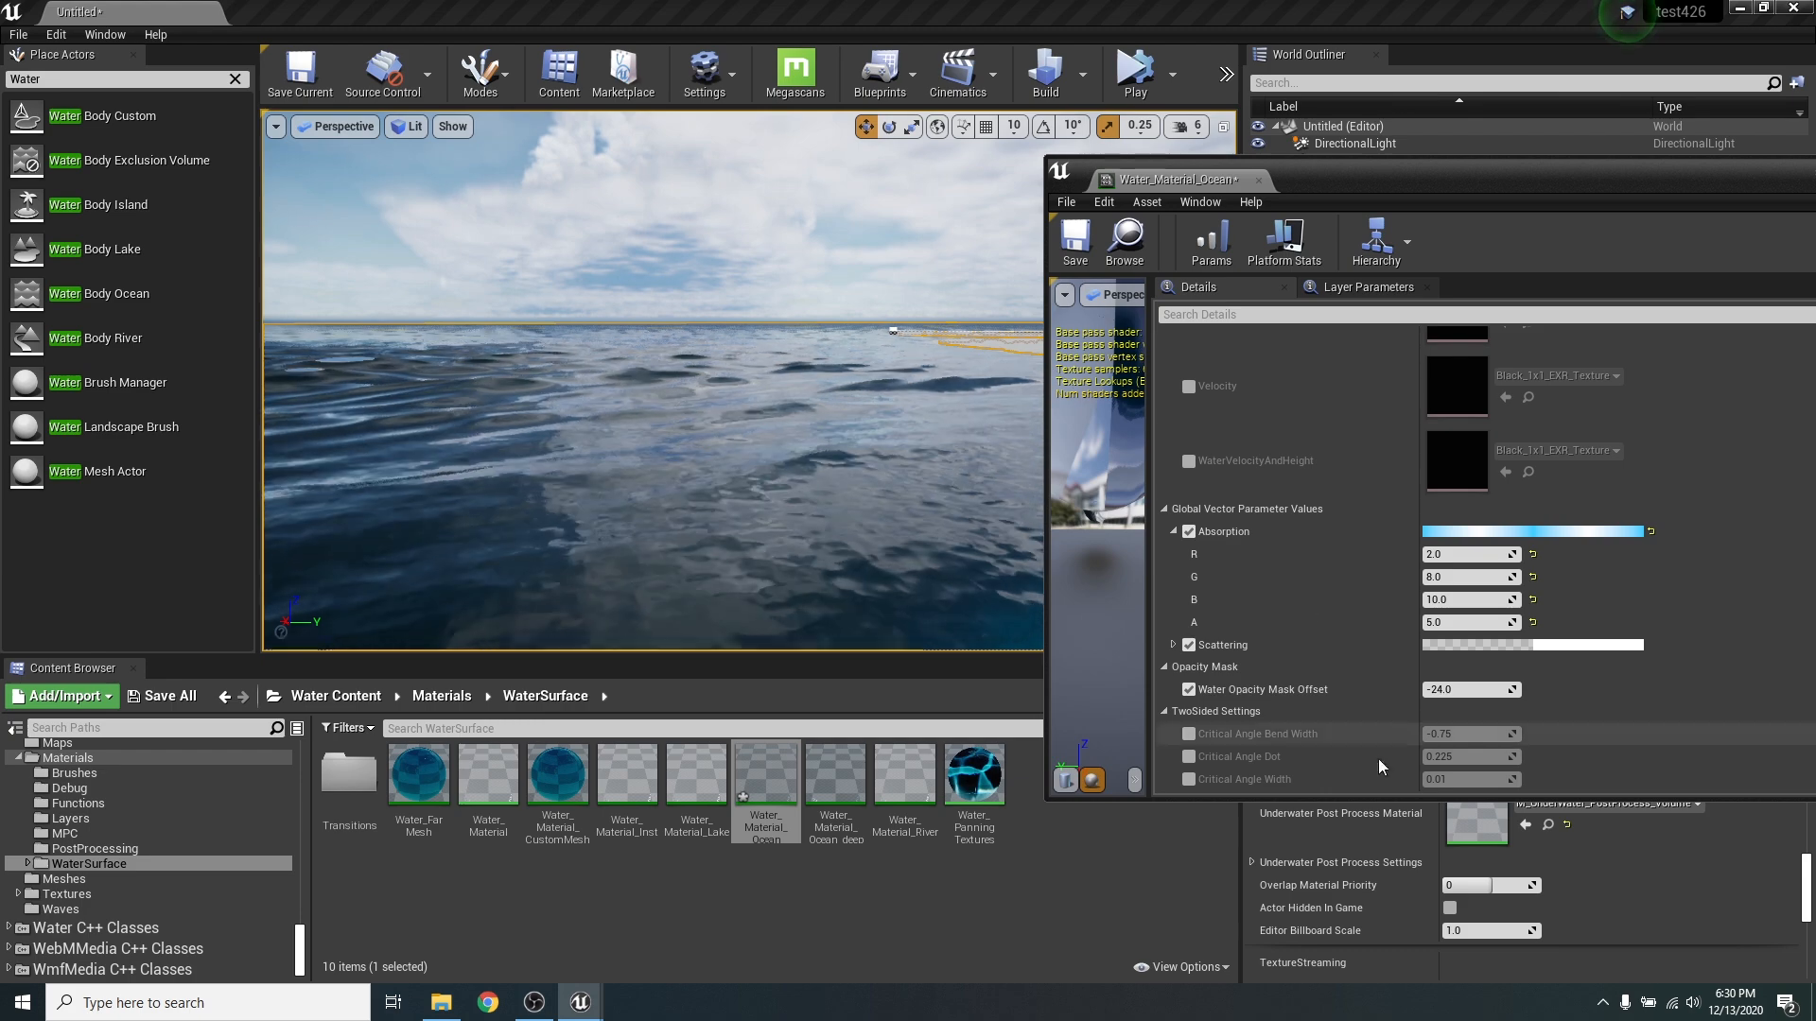
{"action": "right_click_drag", "start_coordinate": [908, 506], "coordinate": [722, 231]}
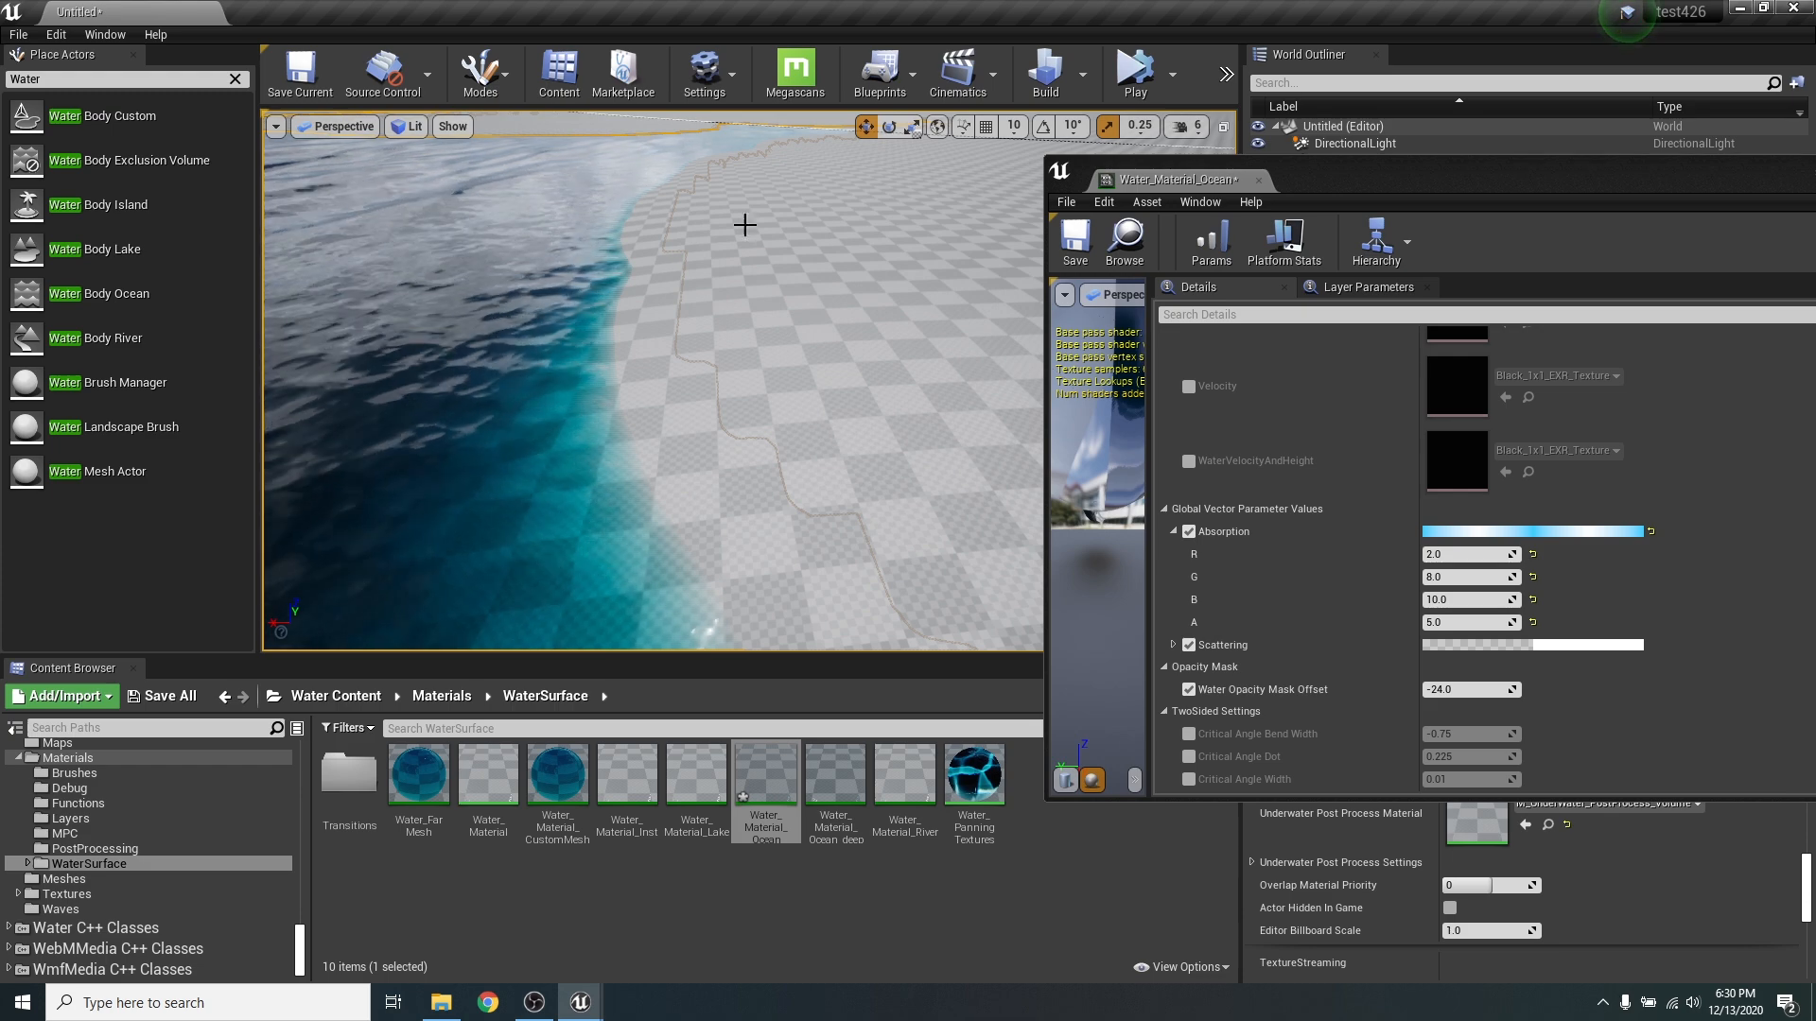
{"action": "left_click_drag", "start_coordinate": [1540, 174], "coordinate": [1062, 244]}
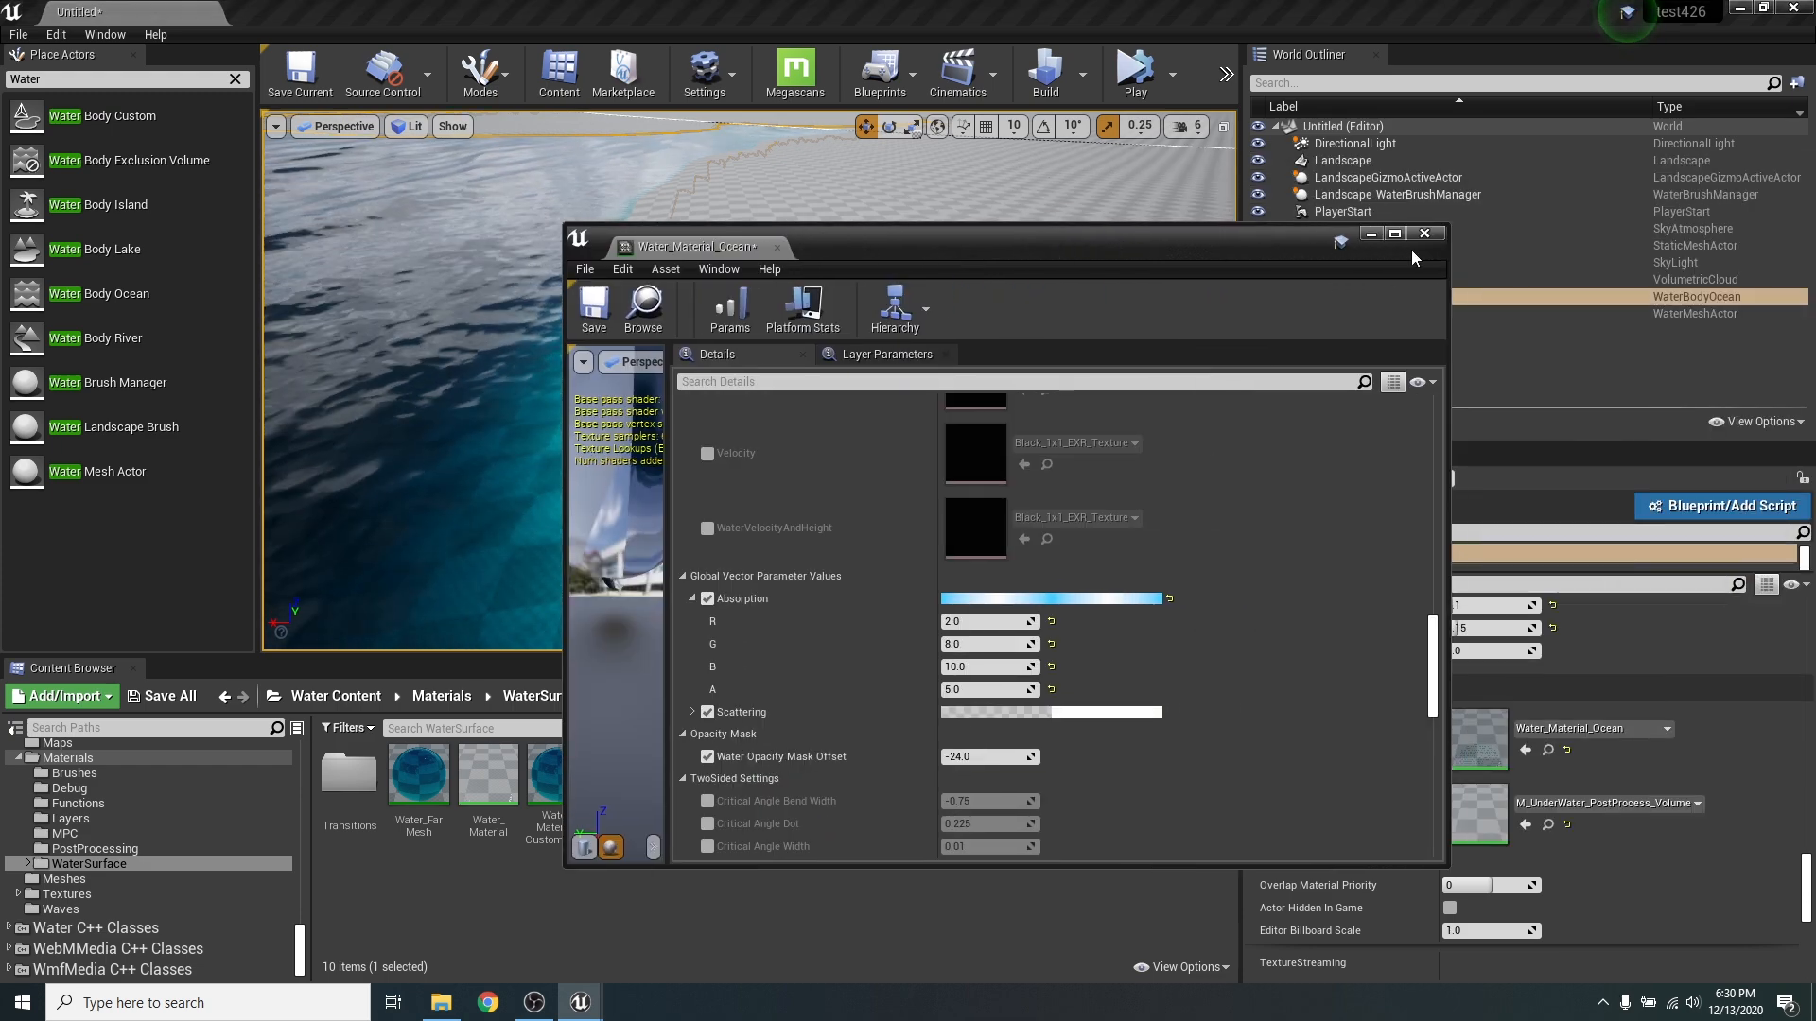
{"action": "left_click", "coordinate": [1440, 234]}
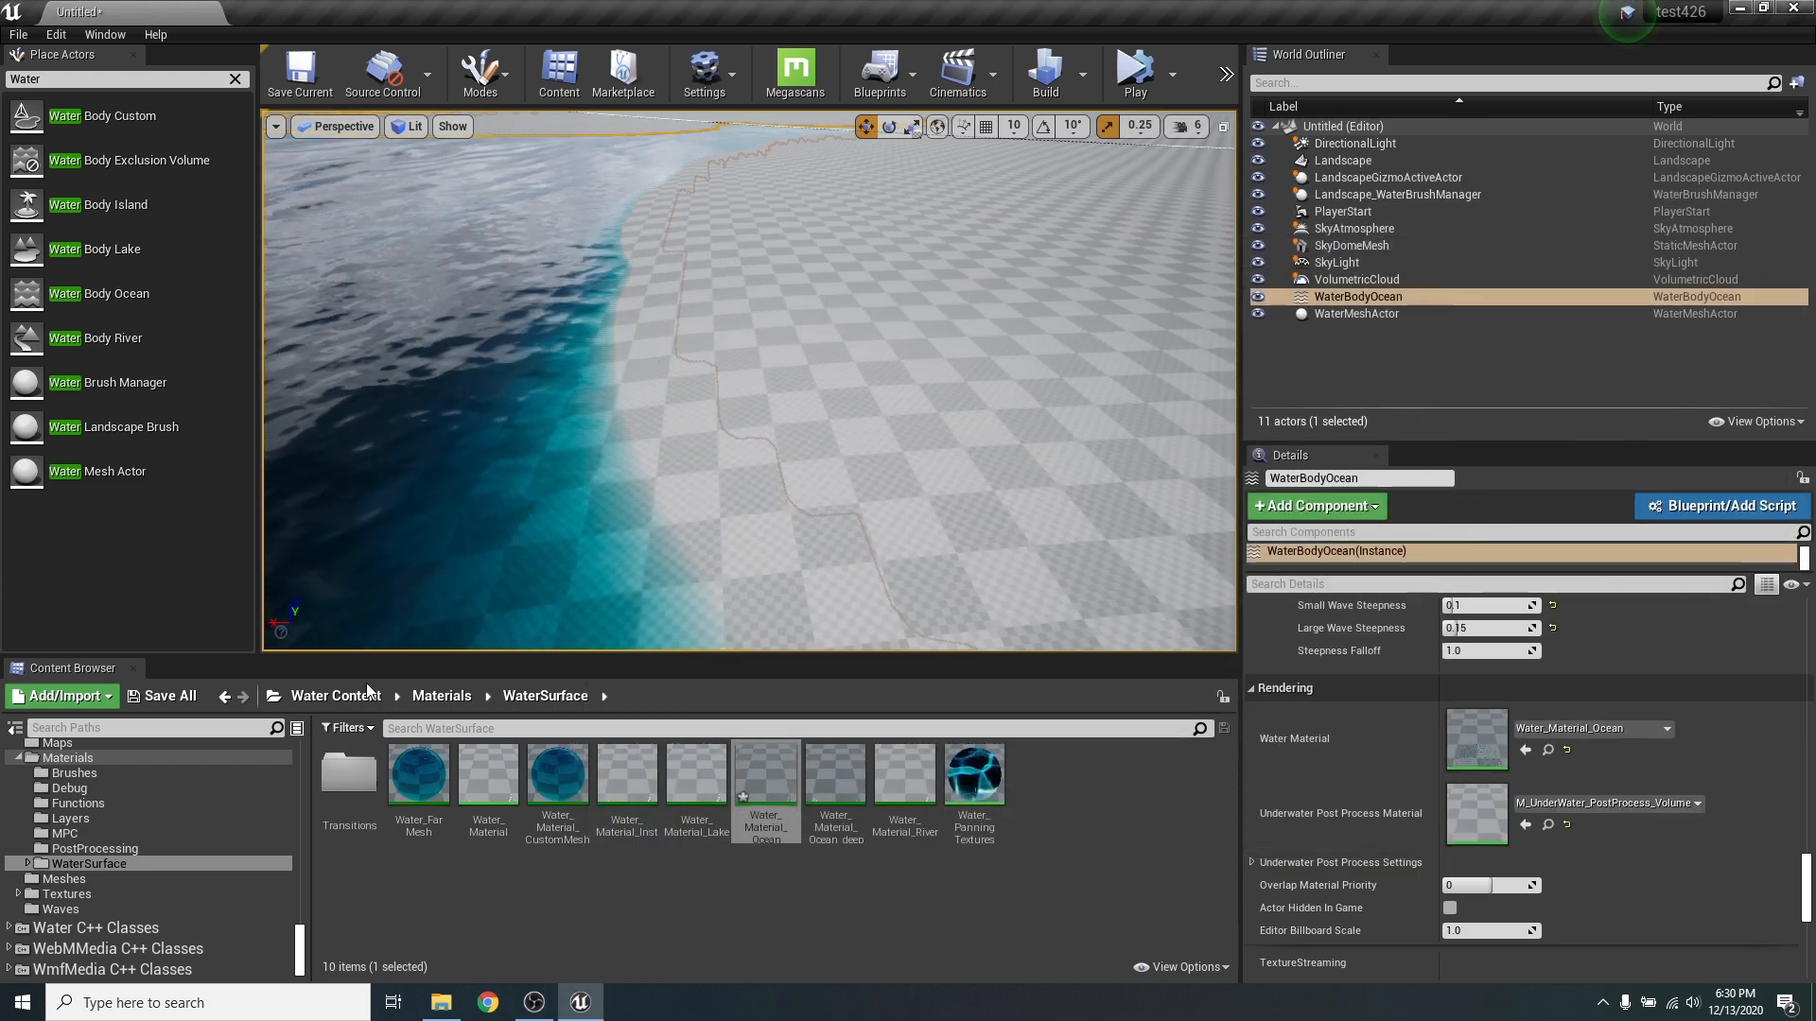
- Open the Surfaces folder inside the project's Megascans content to show the beach surface materials
{"action": "scroll", "coordinate": [236, 825], "scroll_direction": "up", "scroll_amount": 5}
{"action": "scroll", "coordinate": [236, 824], "scroll_direction": "up", "scroll_amount": 10}
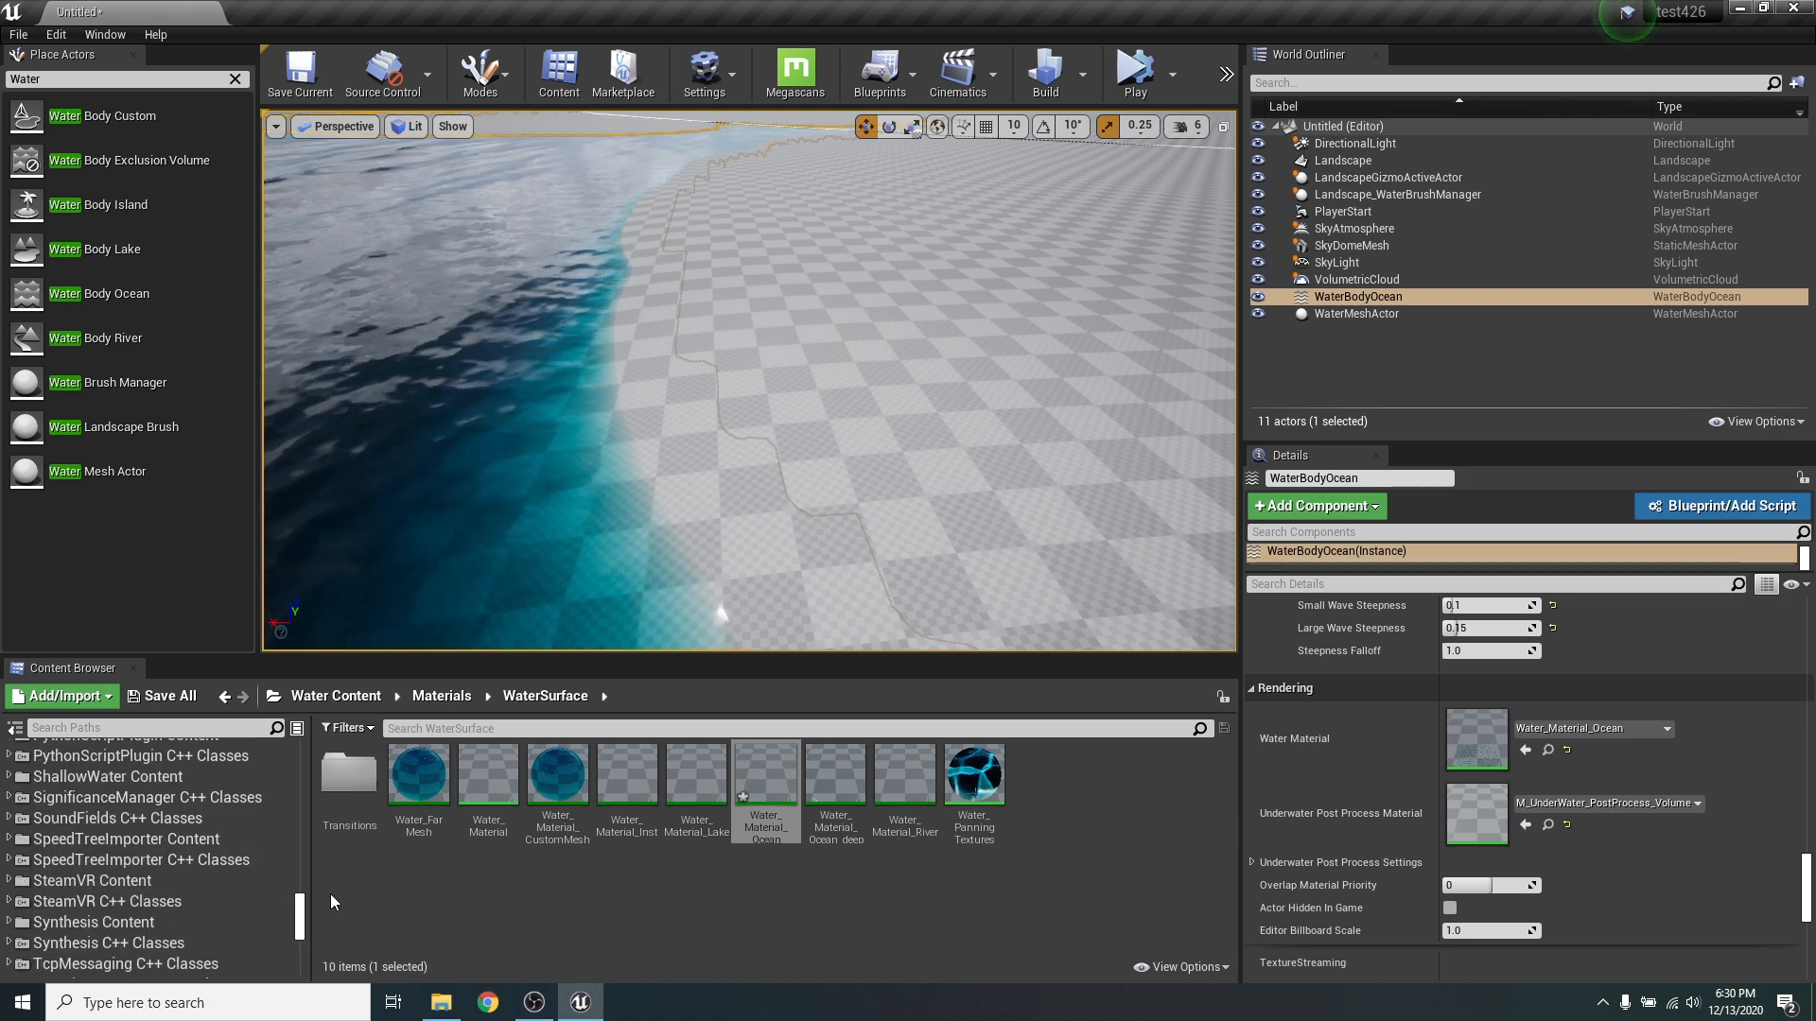
{"action": "left_click", "coordinate": [185, 750]}
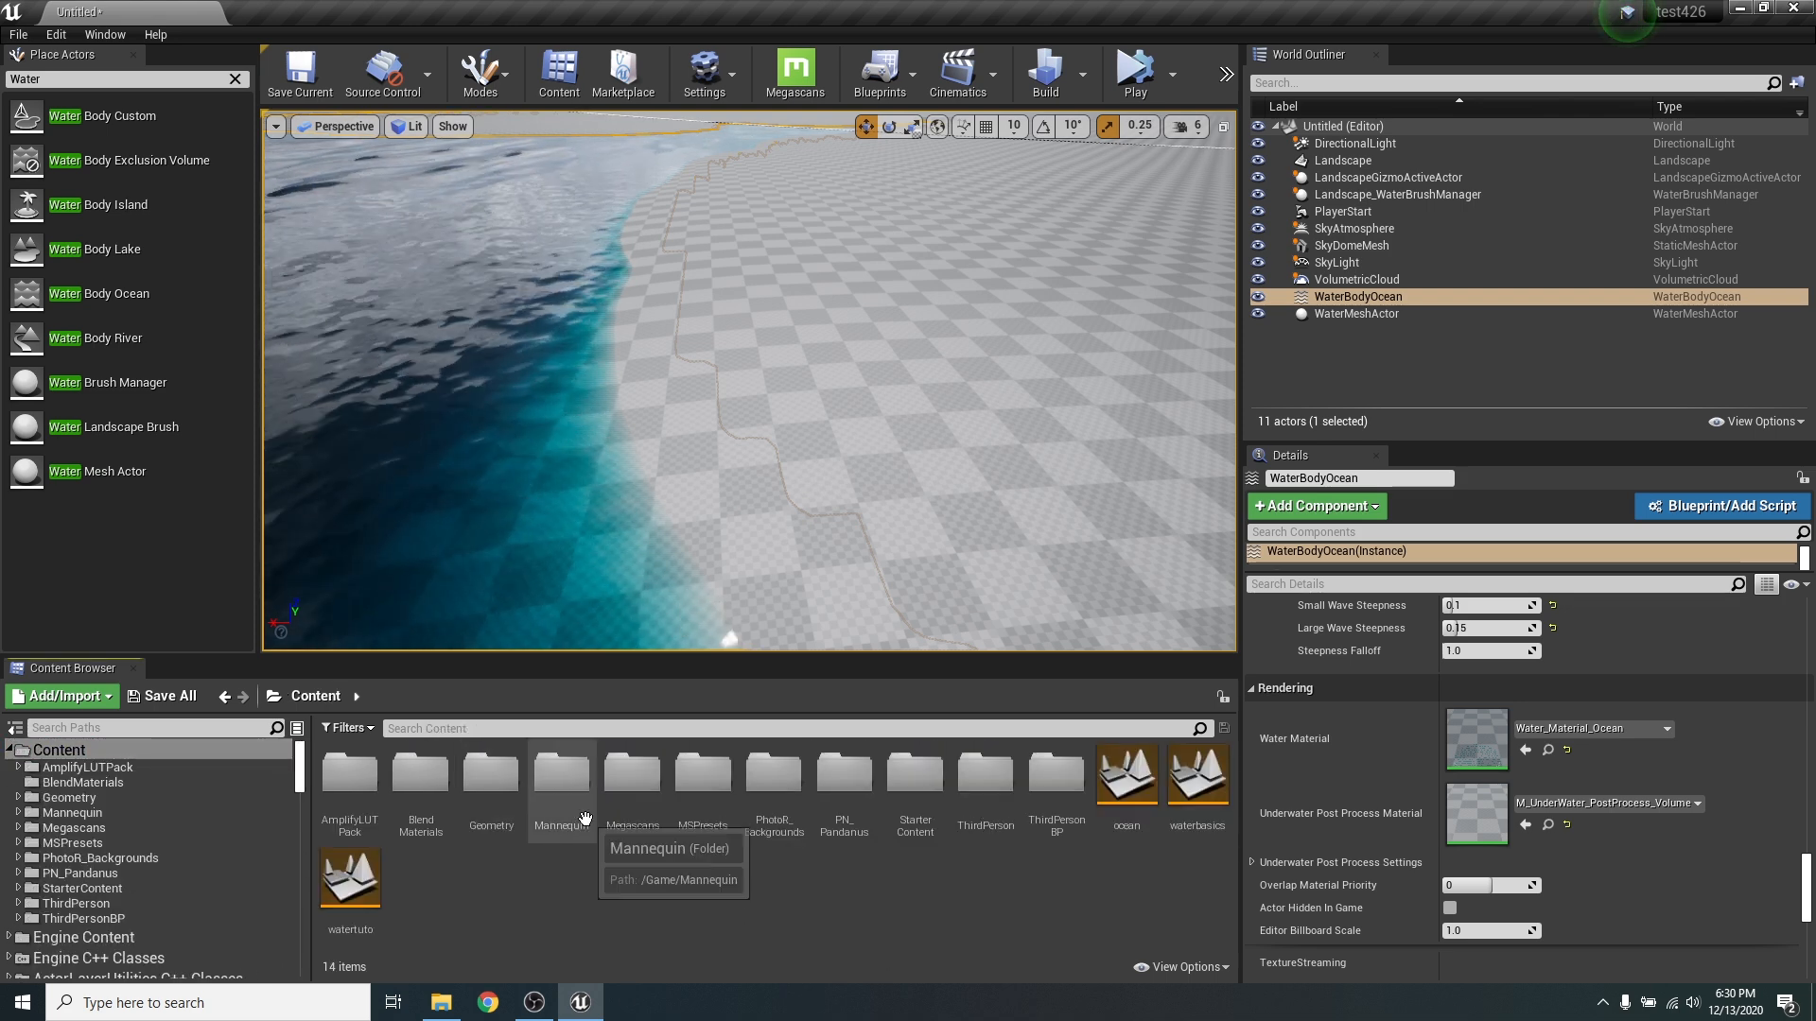
{"action": "double_click", "coordinate": [631, 780]}
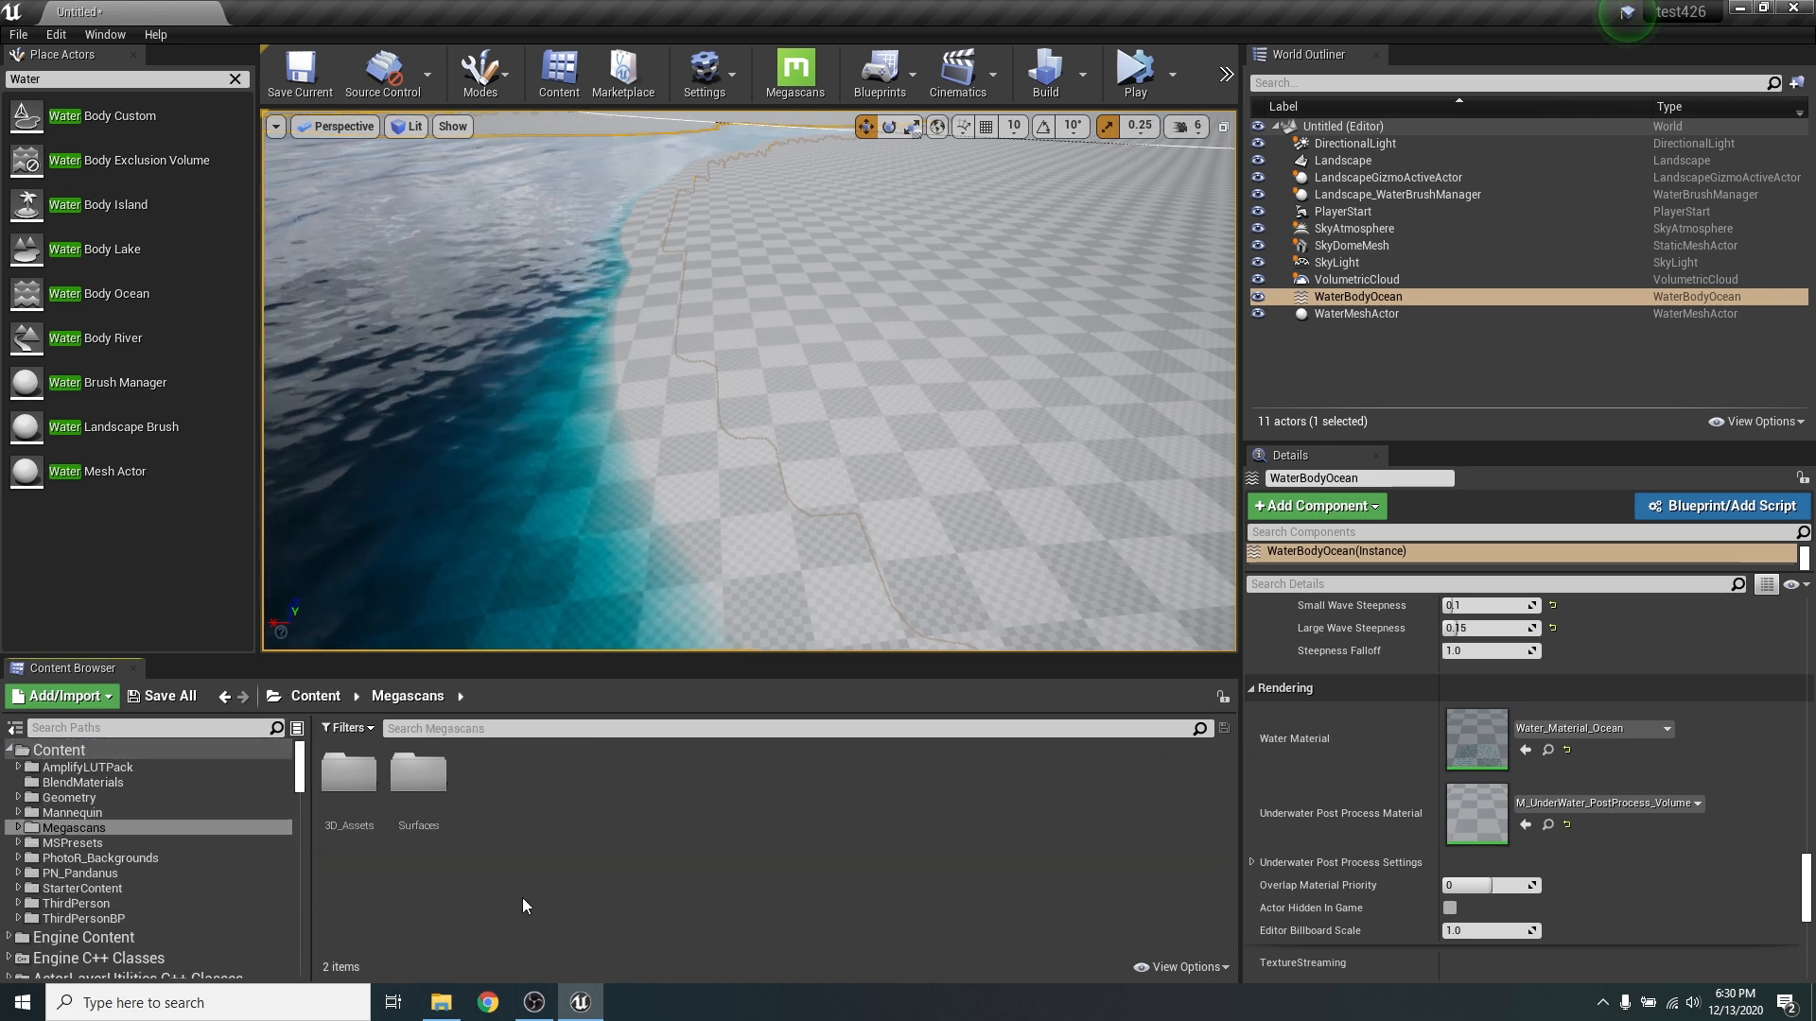
{"action": "double_click", "coordinate": [416, 785]}
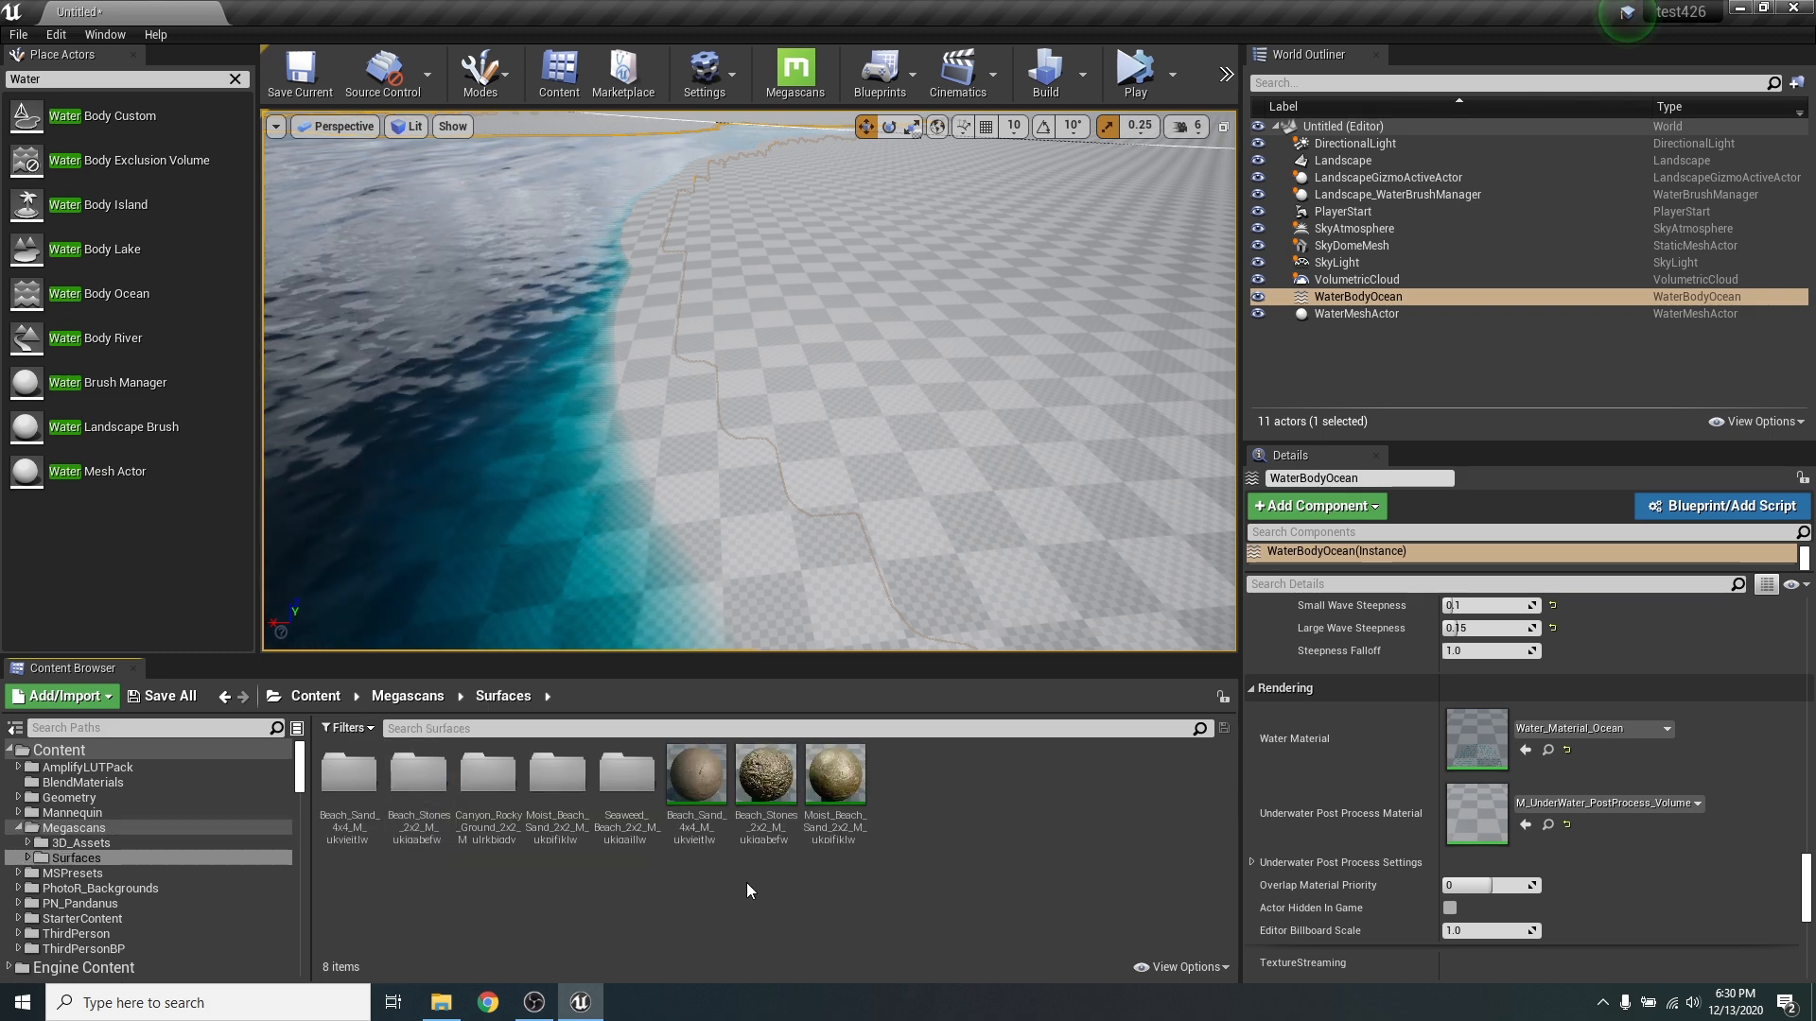
- Assign the Beach_Sand_4x4 Megascans surface as the Landscape actor's Landscape Material
{"action": "right_click_drag", "start_coordinate": [774, 510], "coordinate": [700, 464]}
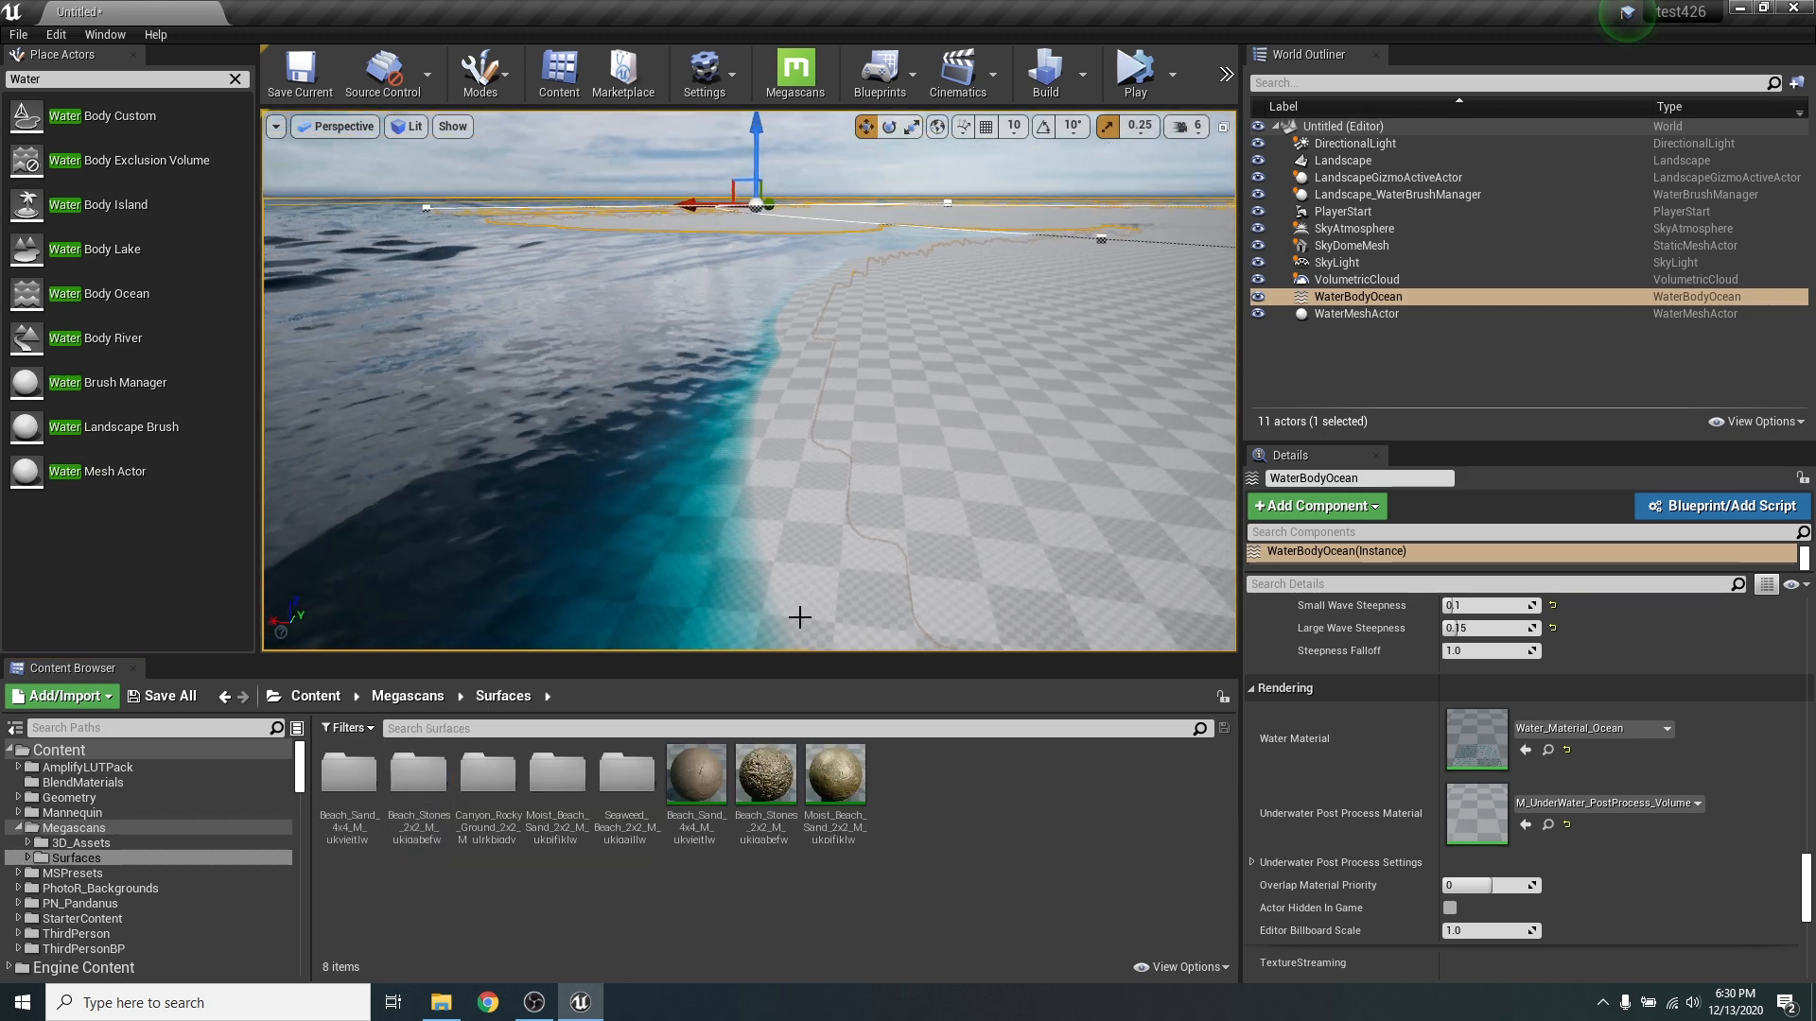
{"action": "left_click", "coordinate": [1009, 487]}
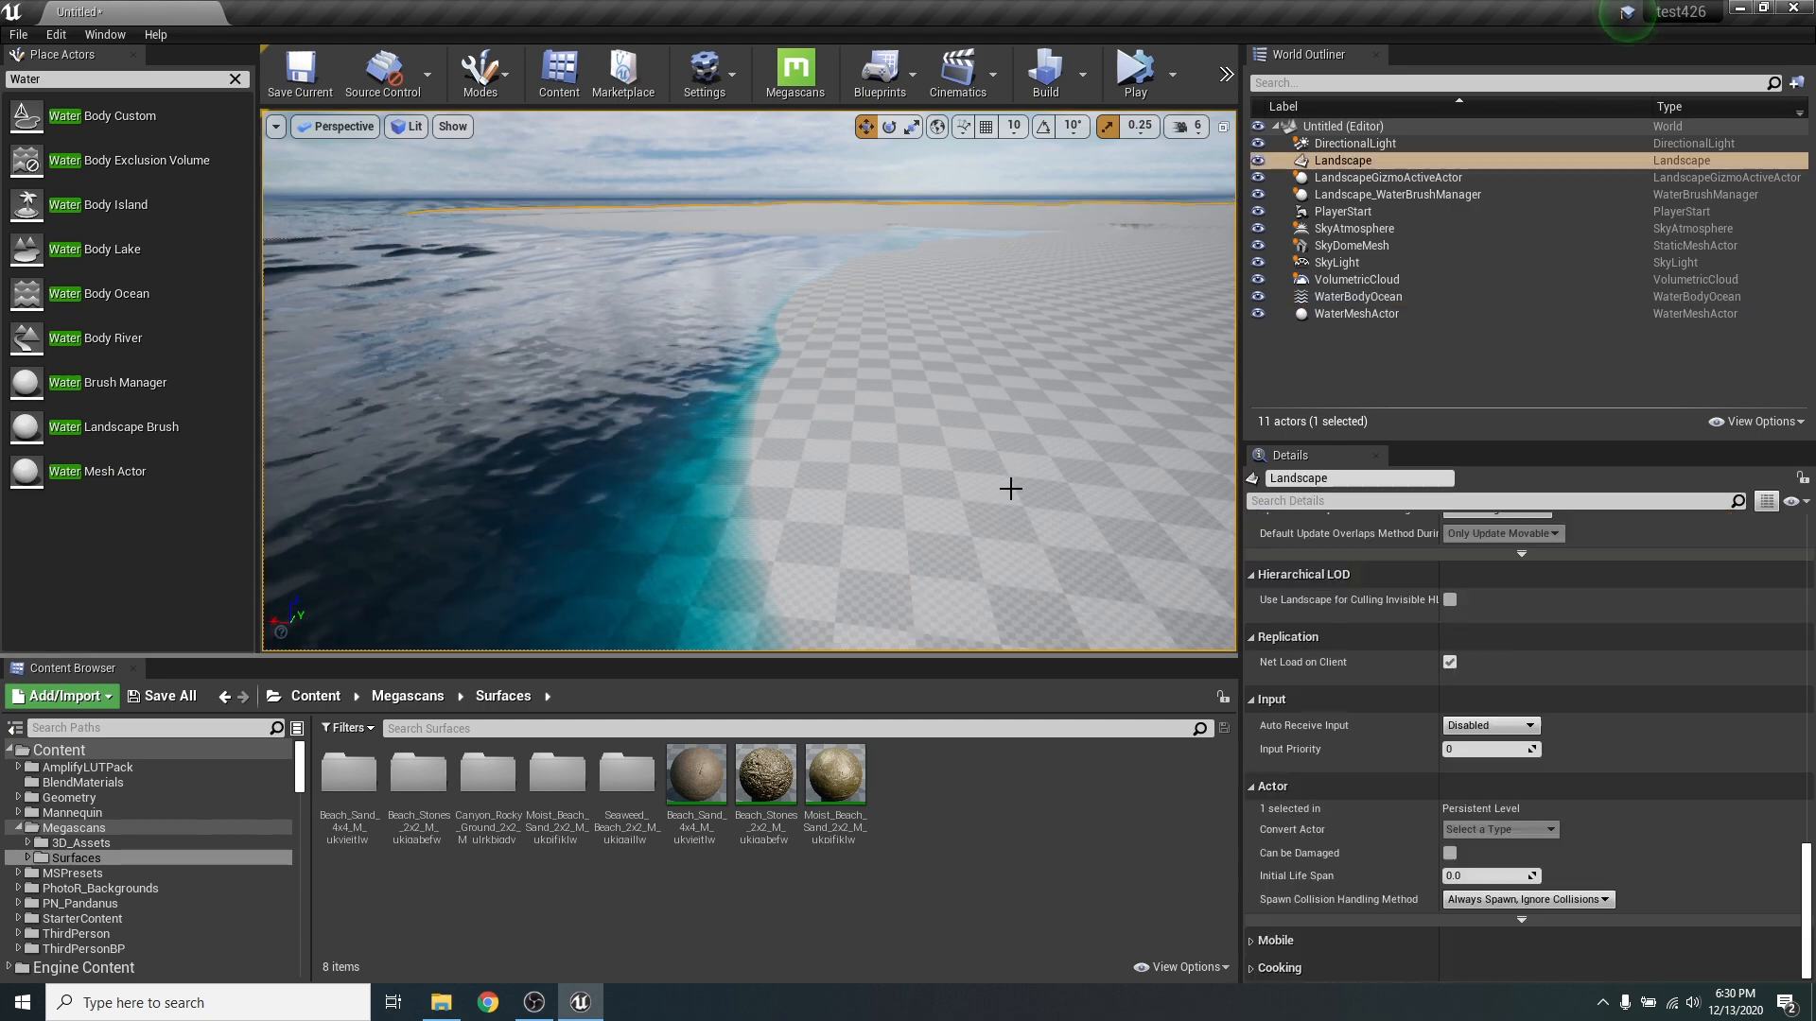
{"action": "scroll", "coordinate": [1540, 826], "scroll_direction": "up", "scroll_amount": 10}
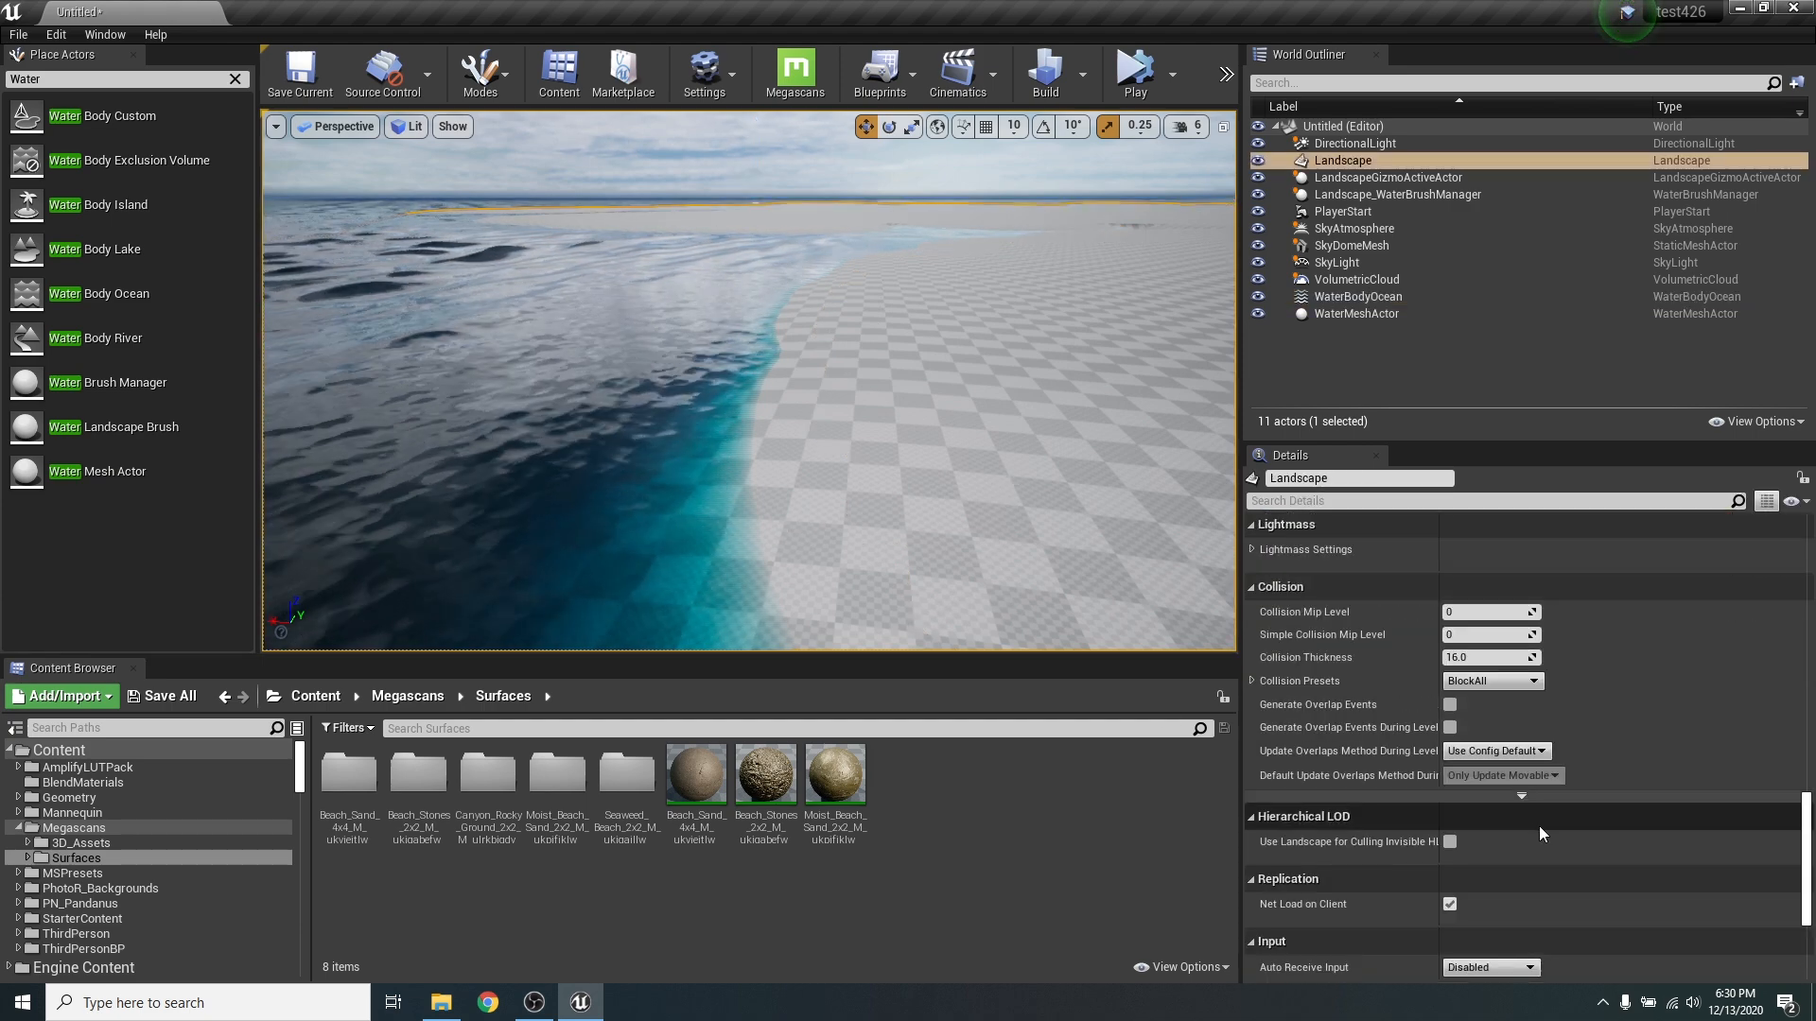
{"action": "scroll", "coordinate": [1594, 857], "scroll_direction": "up", "scroll_amount": 10}
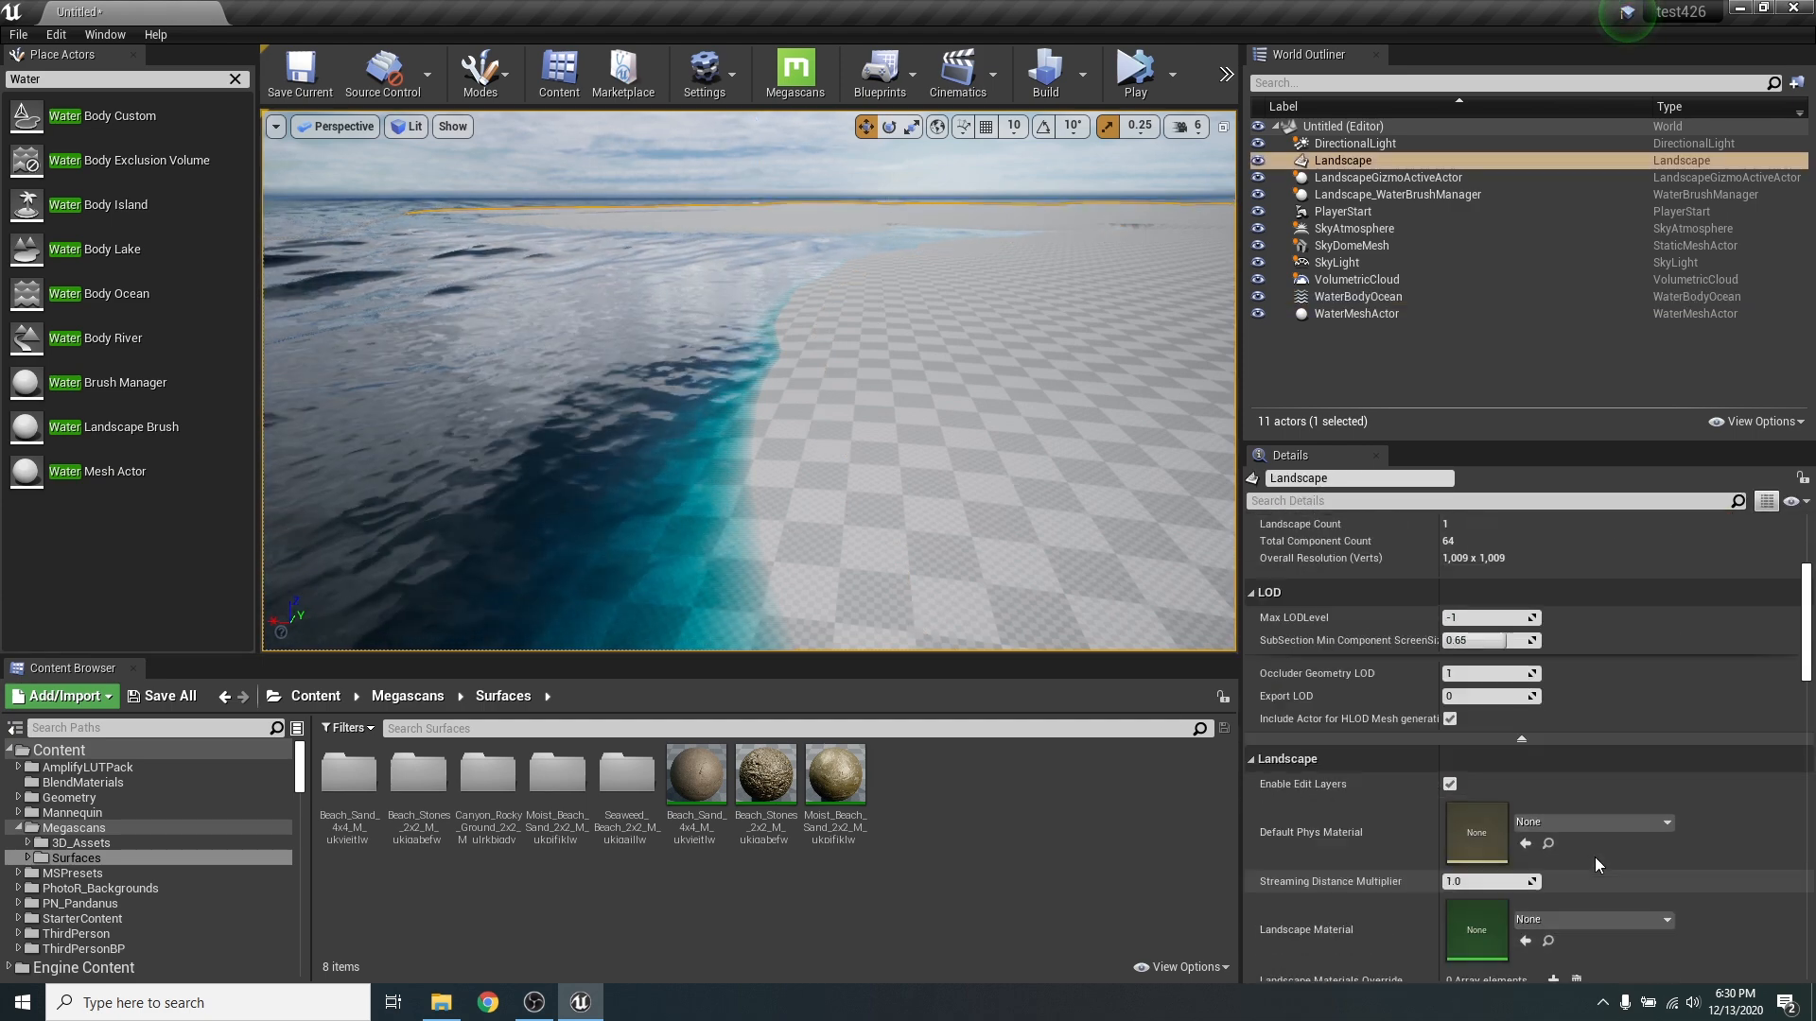
{"action": "scroll", "coordinate": [1630, 802], "scroll_direction": "down", "scroll_amount": 5}
{"action": "scroll", "coordinate": [1631, 802], "scroll_direction": "down", "scroll_amount": 1}
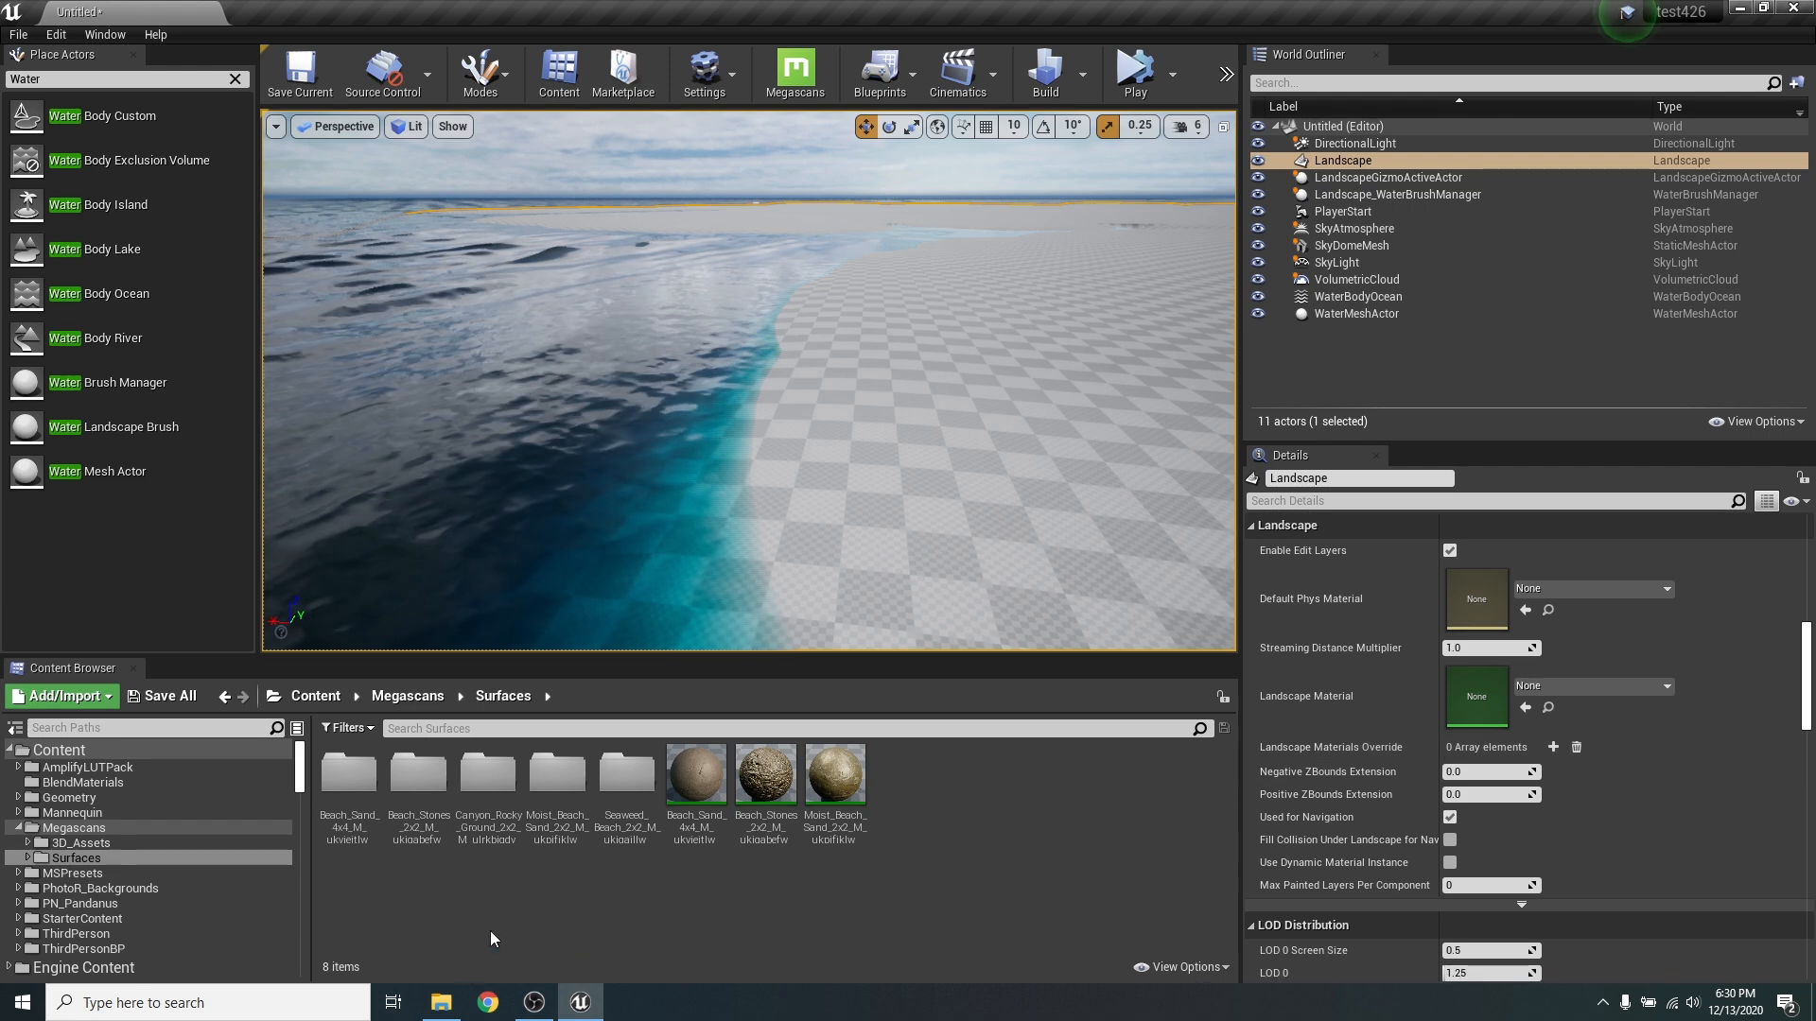
{"action": "left_click_drag", "start_coordinate": [696, 776], "coordinate": [1475, 701]}
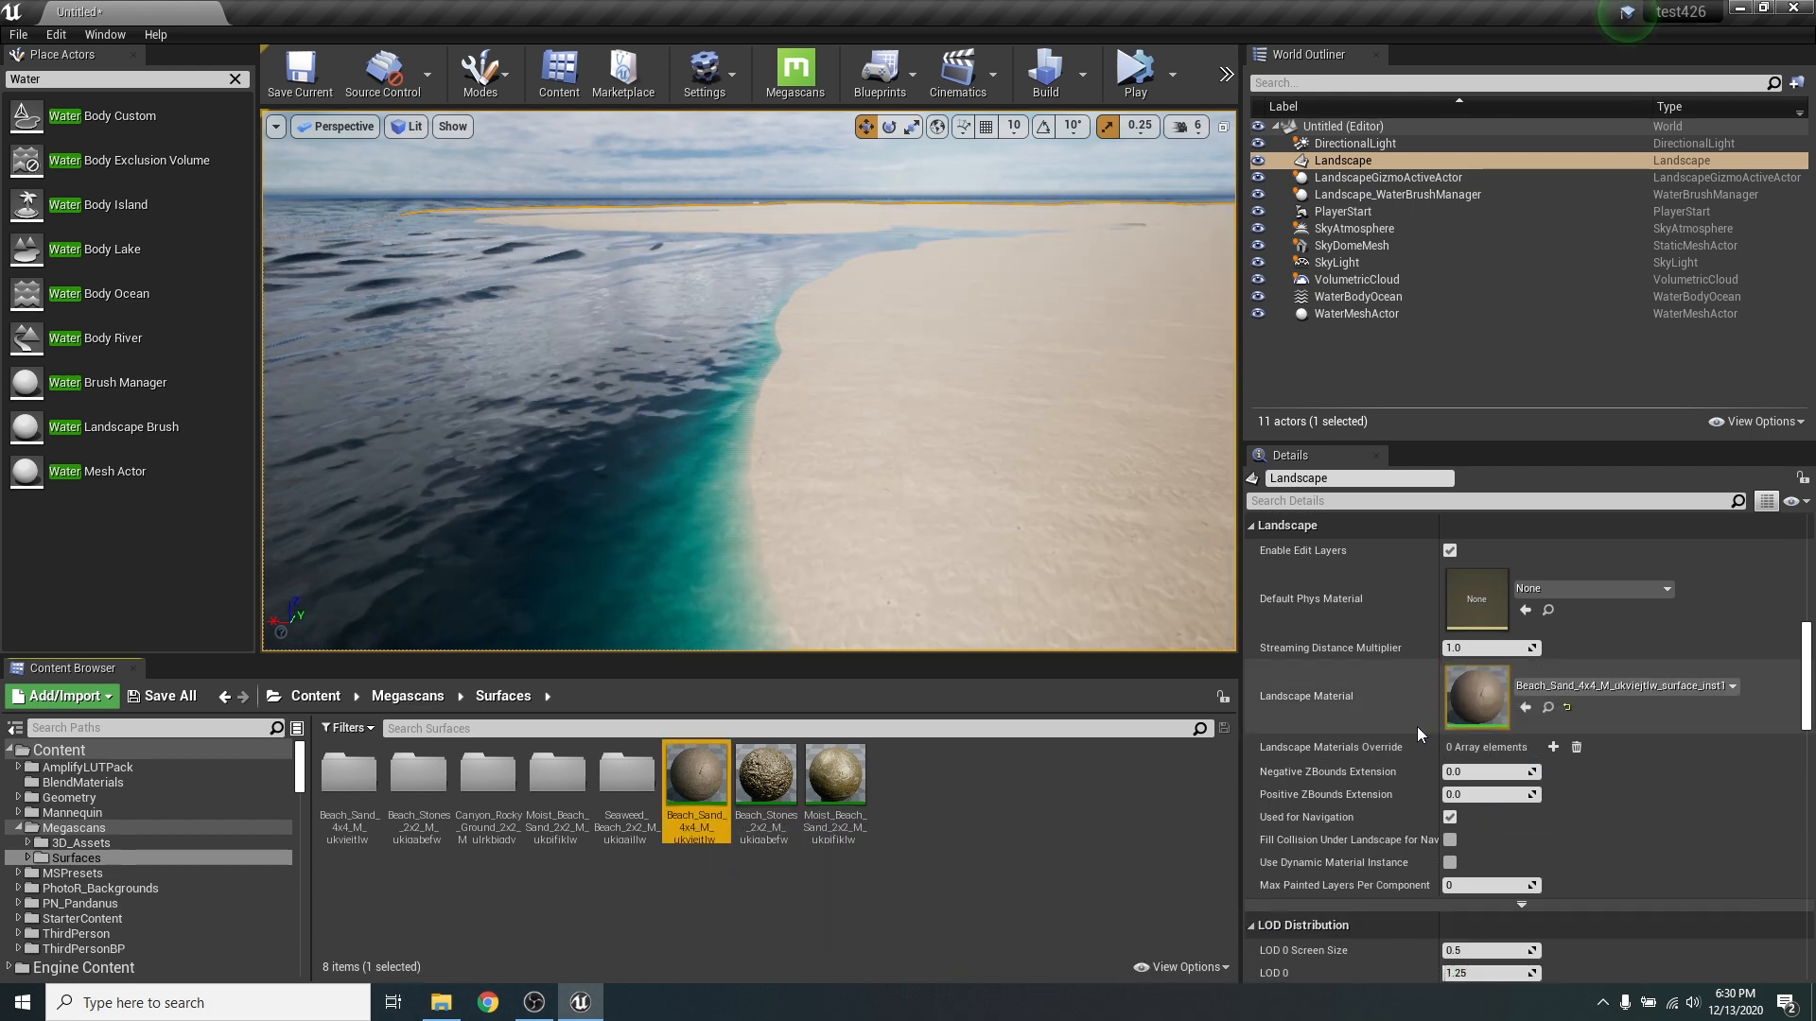
- Lower the viewport camera speed to 3 and inspect the sand and shallow water closely along the shoreline
{"action": "right_click_drag", "start_coordinate": [747, 379], "coordinate": [605, 577]}
{"action": "left_click", "coordinate": [1187, 125]}
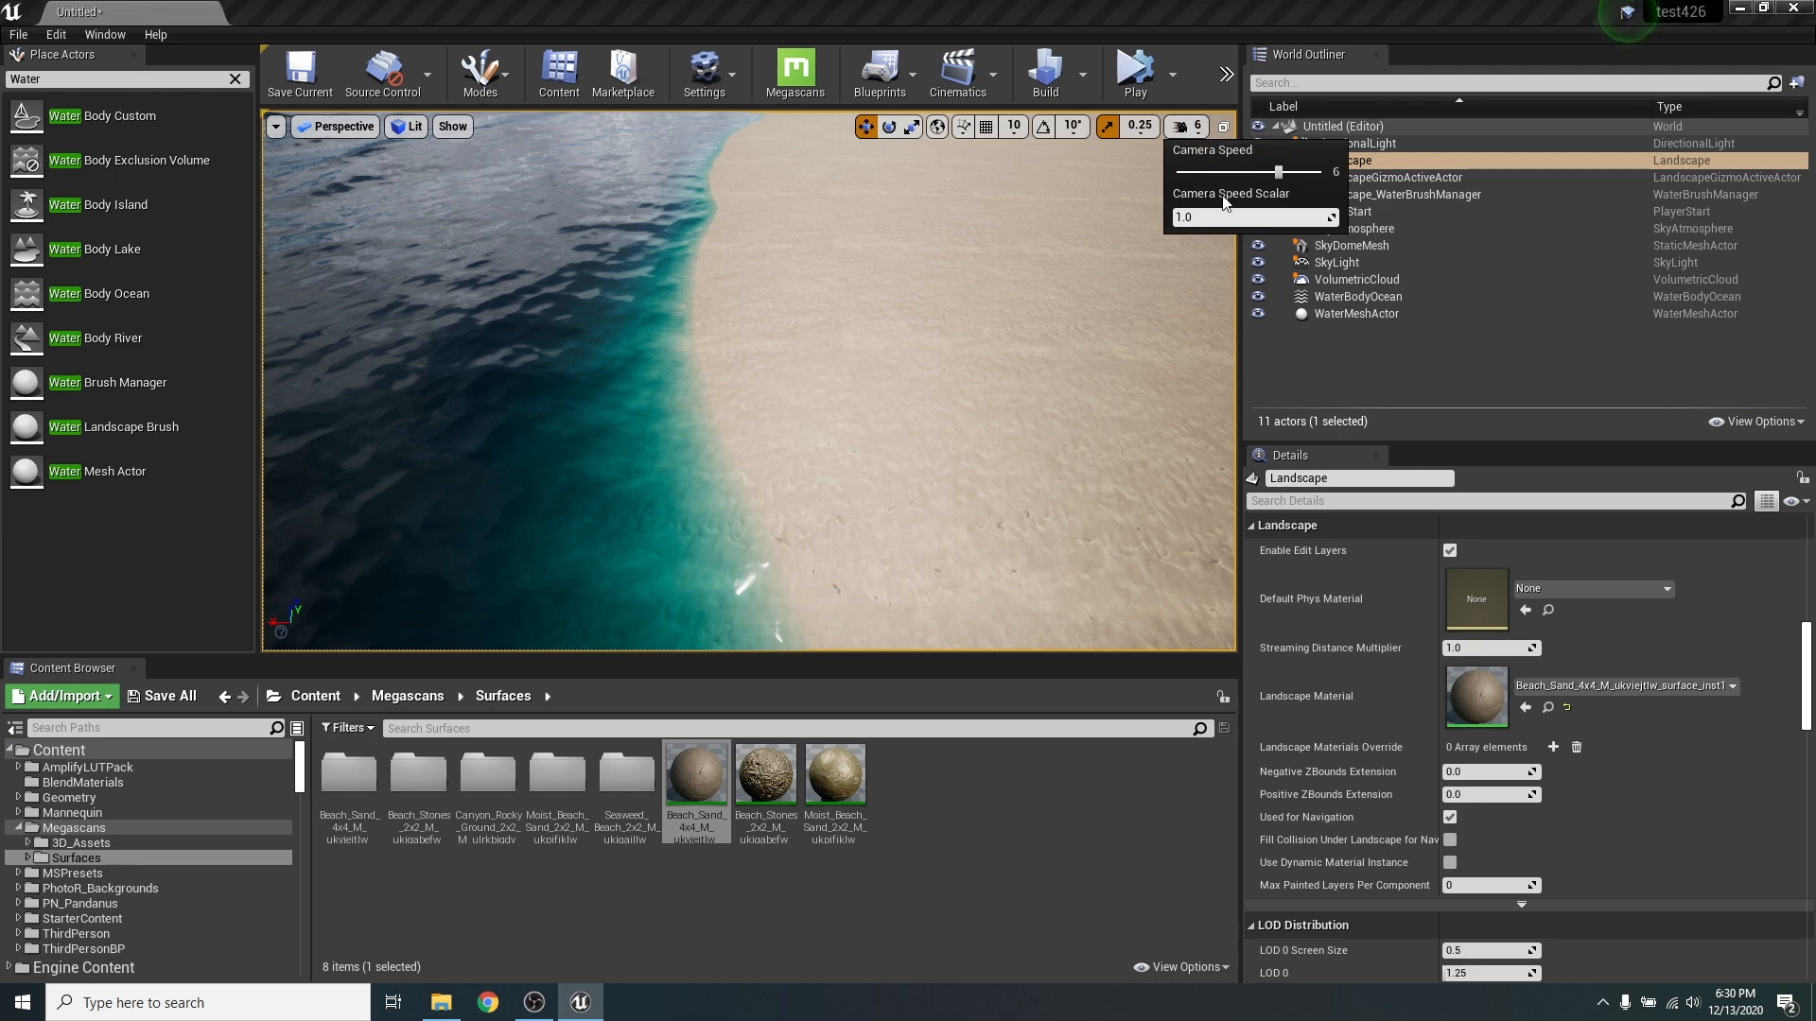
{"action": "key", "text": "w"}
{"action": "right_click_drag", "start_coordinate": [834, 348], "coordinate": [917, 422]}
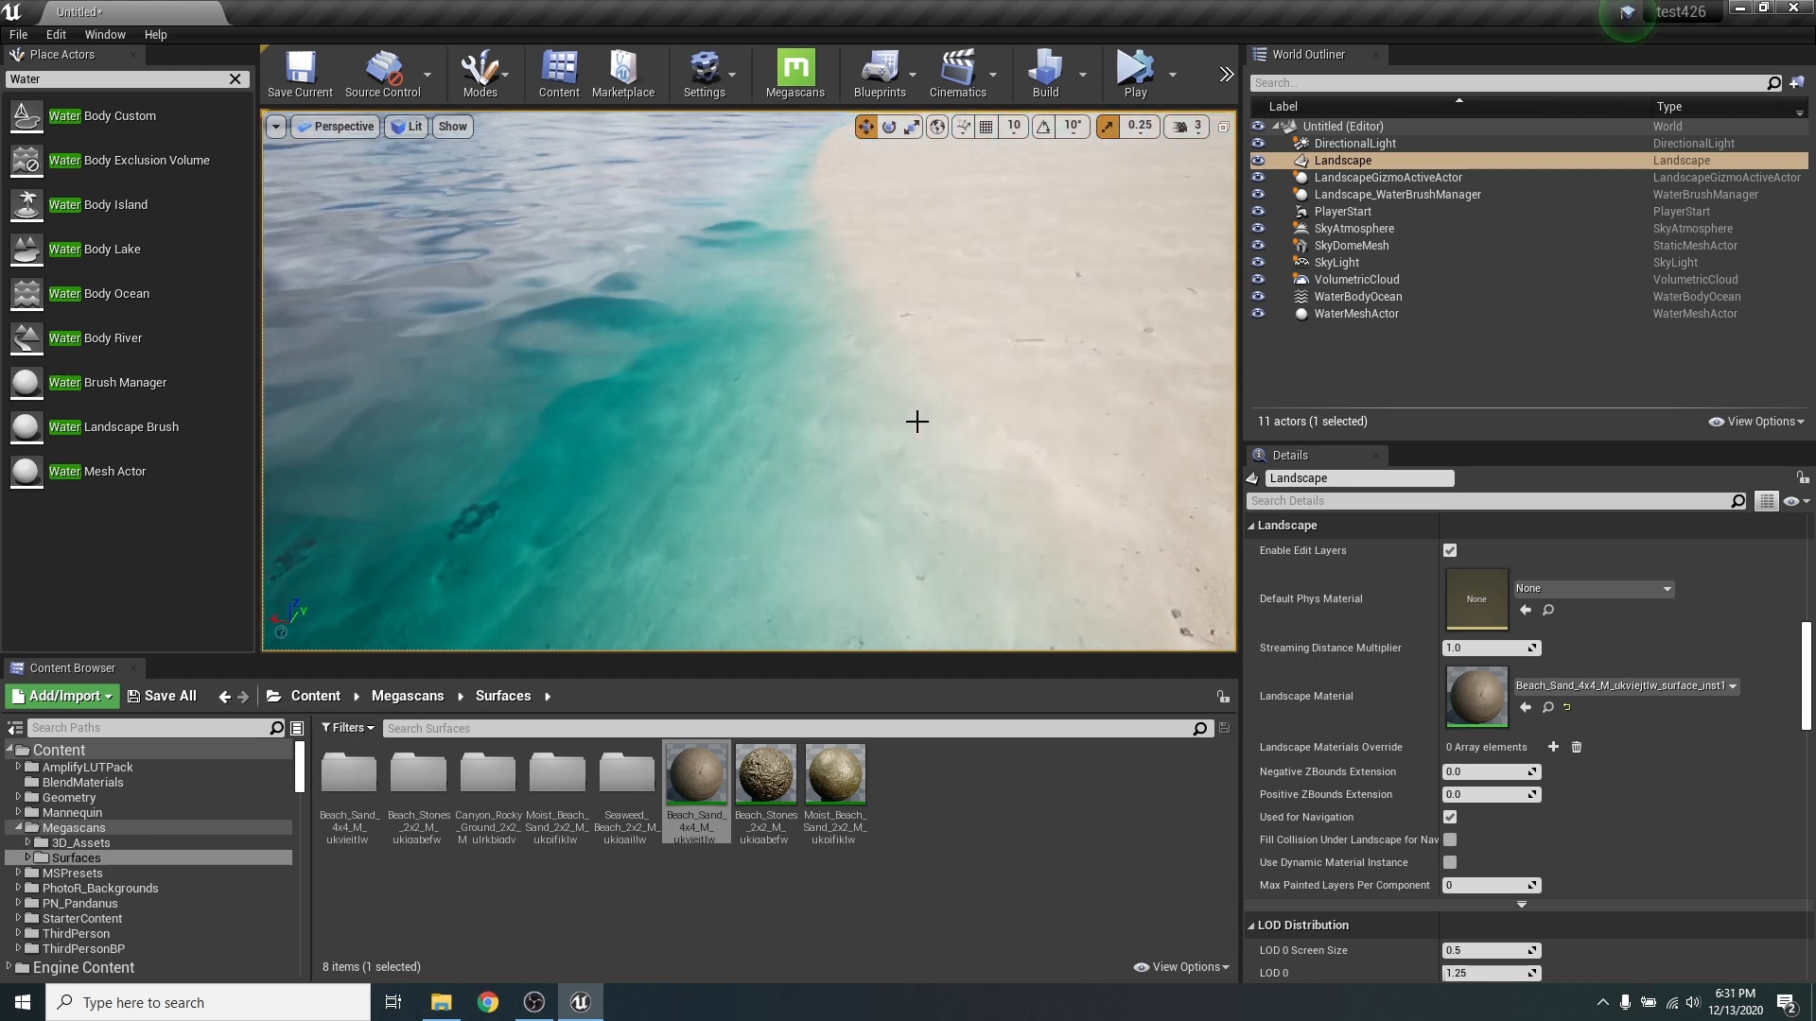
{"action": "right_click_drag", "start_coordinate": [893, 255], "coordinate": [832, 269]}
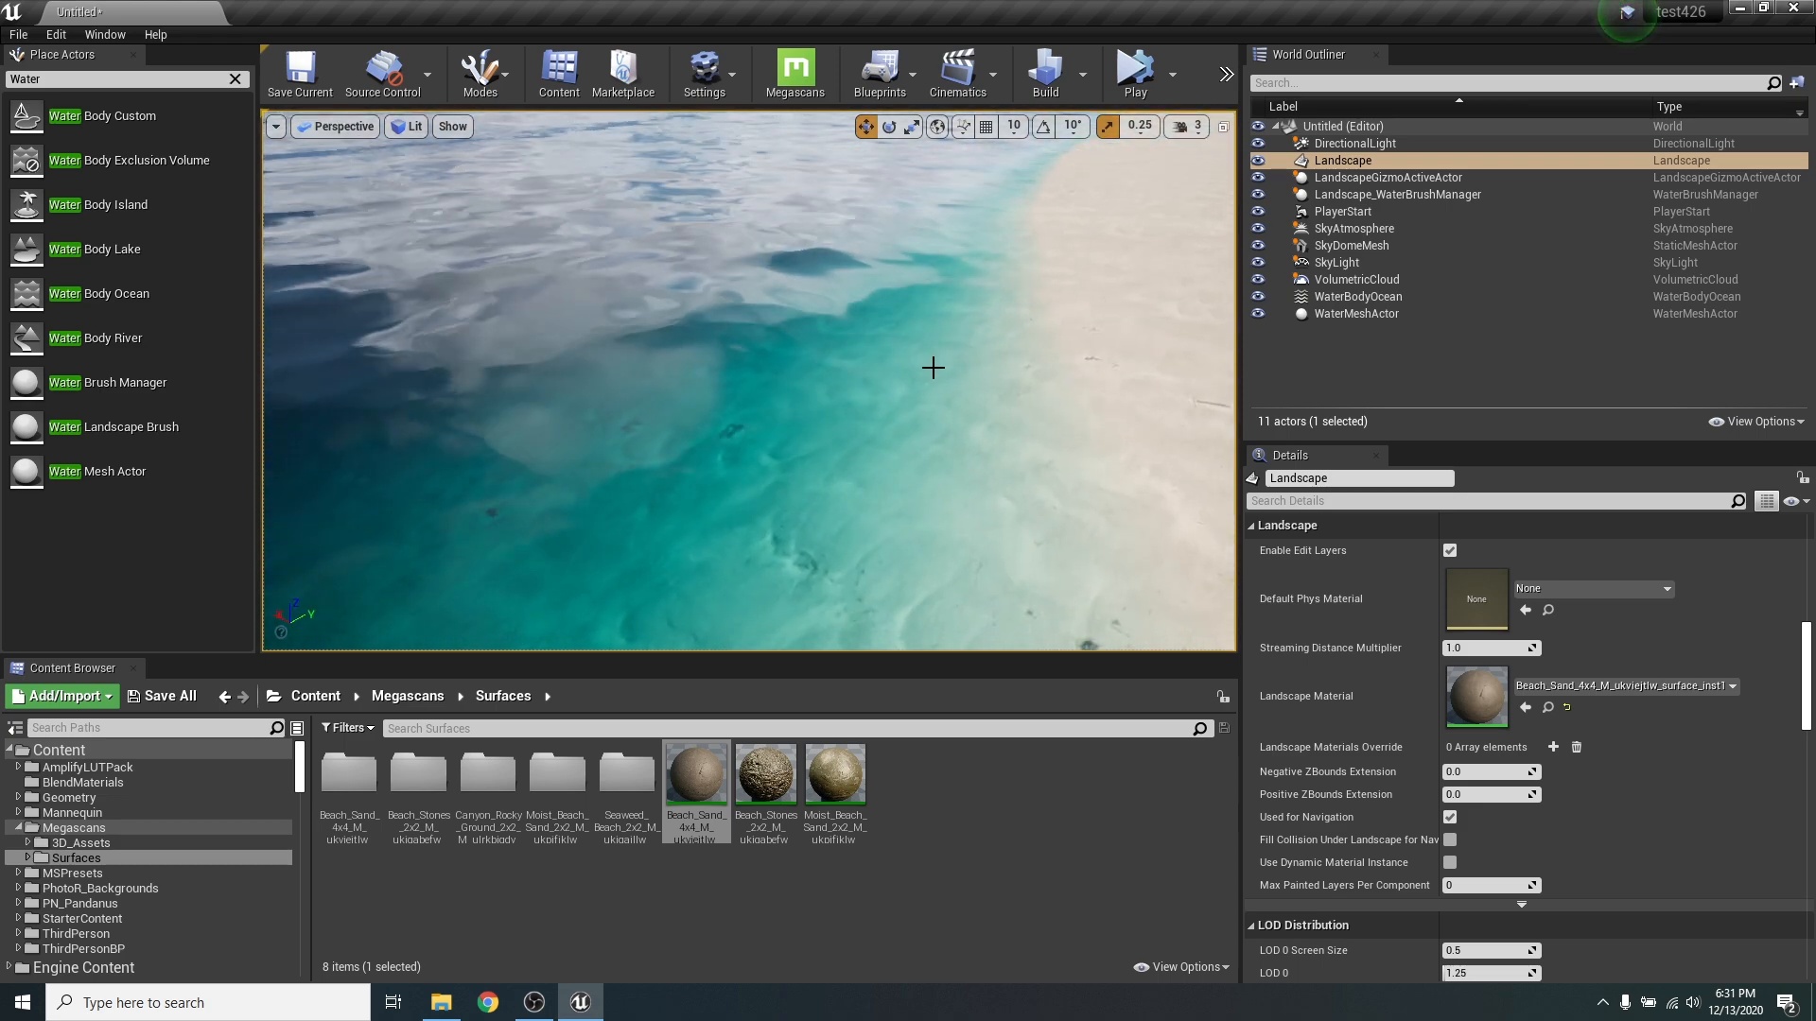
- Select WaterBodyOcean, locate its Water_Material_Ocean asset in the WaterSurface folder, and open that material for editing
{"action": "scroll", "coordinate": [1696, 741], "scroll_direction": "up", "scroll_amount": 6}
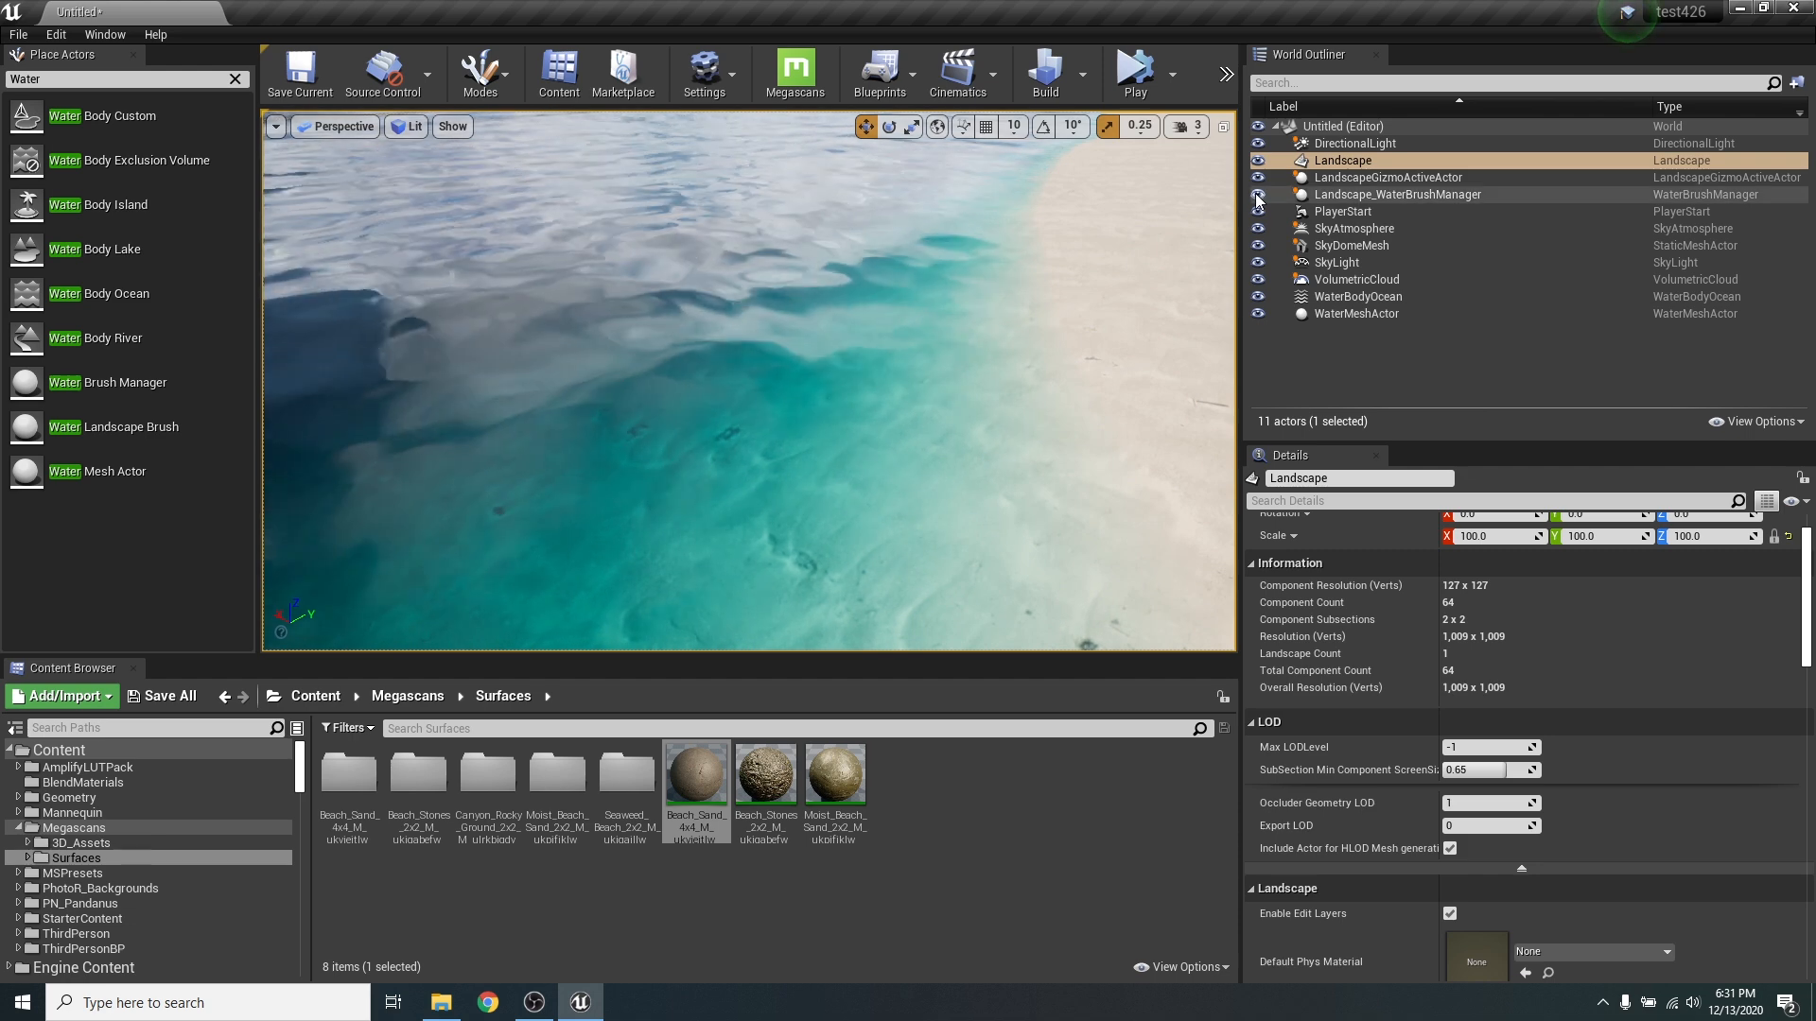
{"action": "left_click", "coordinate": [1390, 296]}
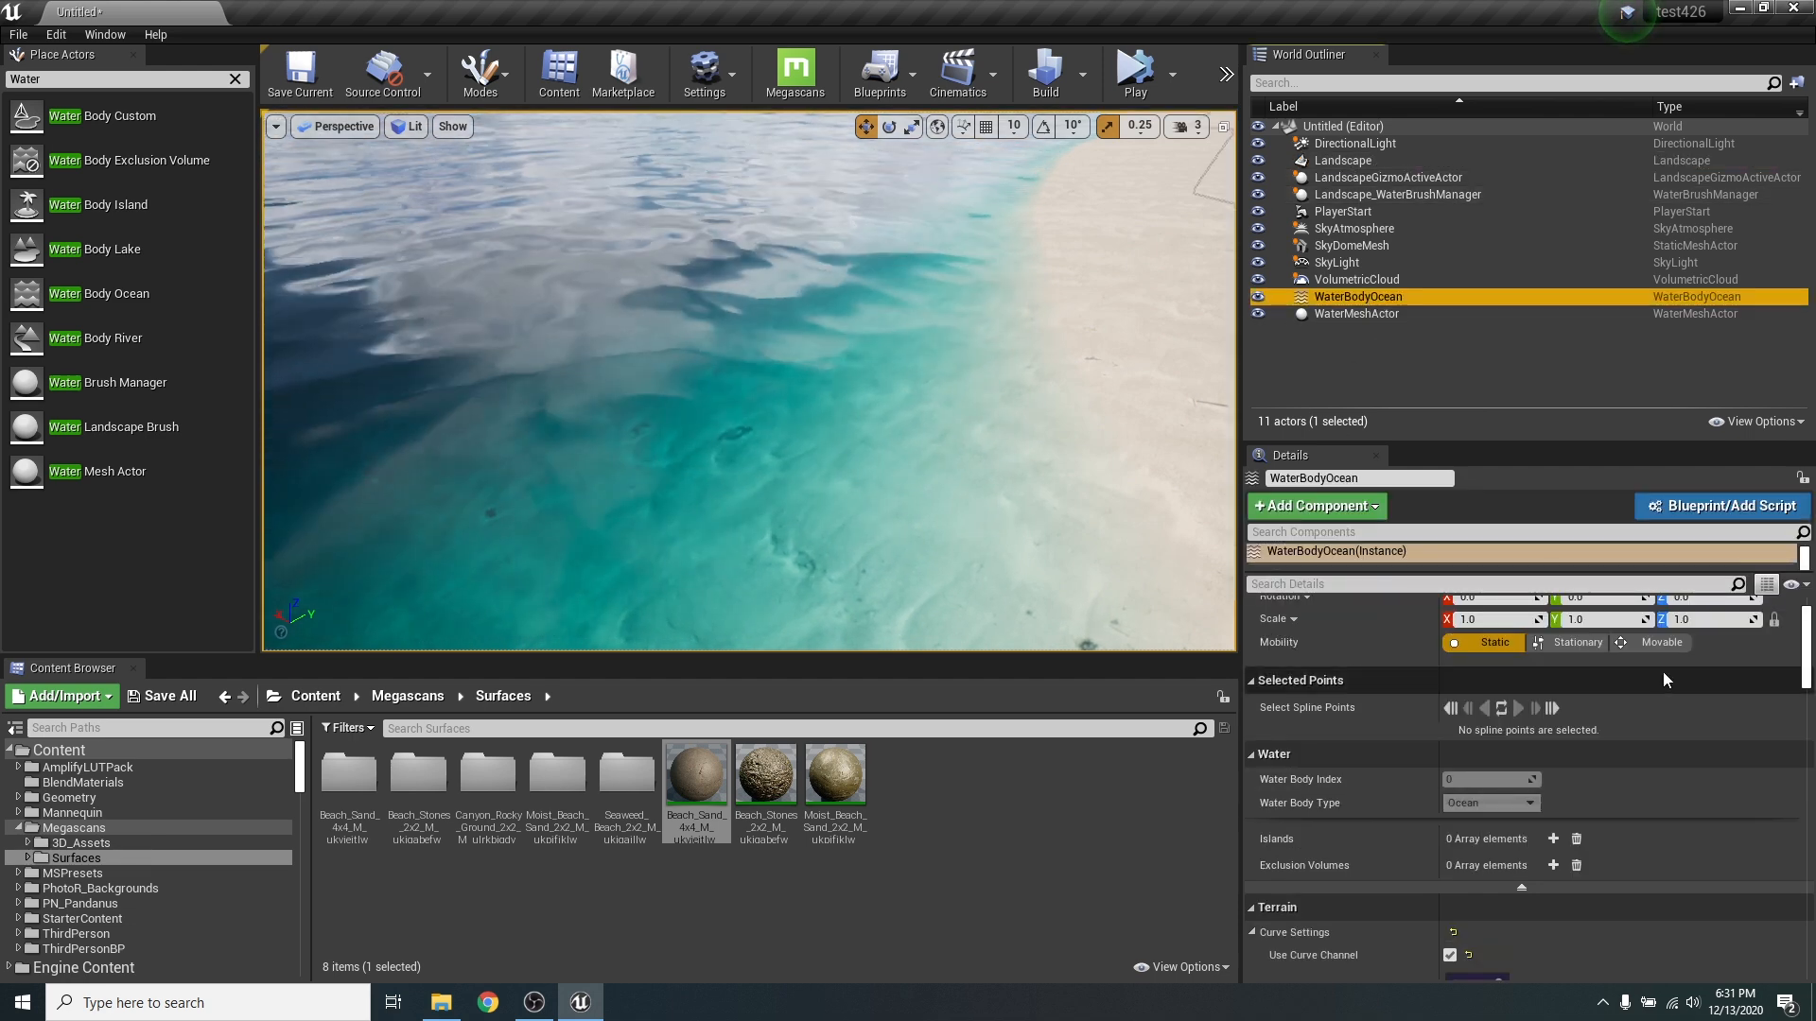
{"action": "scroll", "coordinate": [1664, 728], "scroll_direction": "down", "scroll_amount": 5}
{"action": "scroll", "coordinate": [1624, 816], "scroll_direction": "down", "scroll_amount": 8}
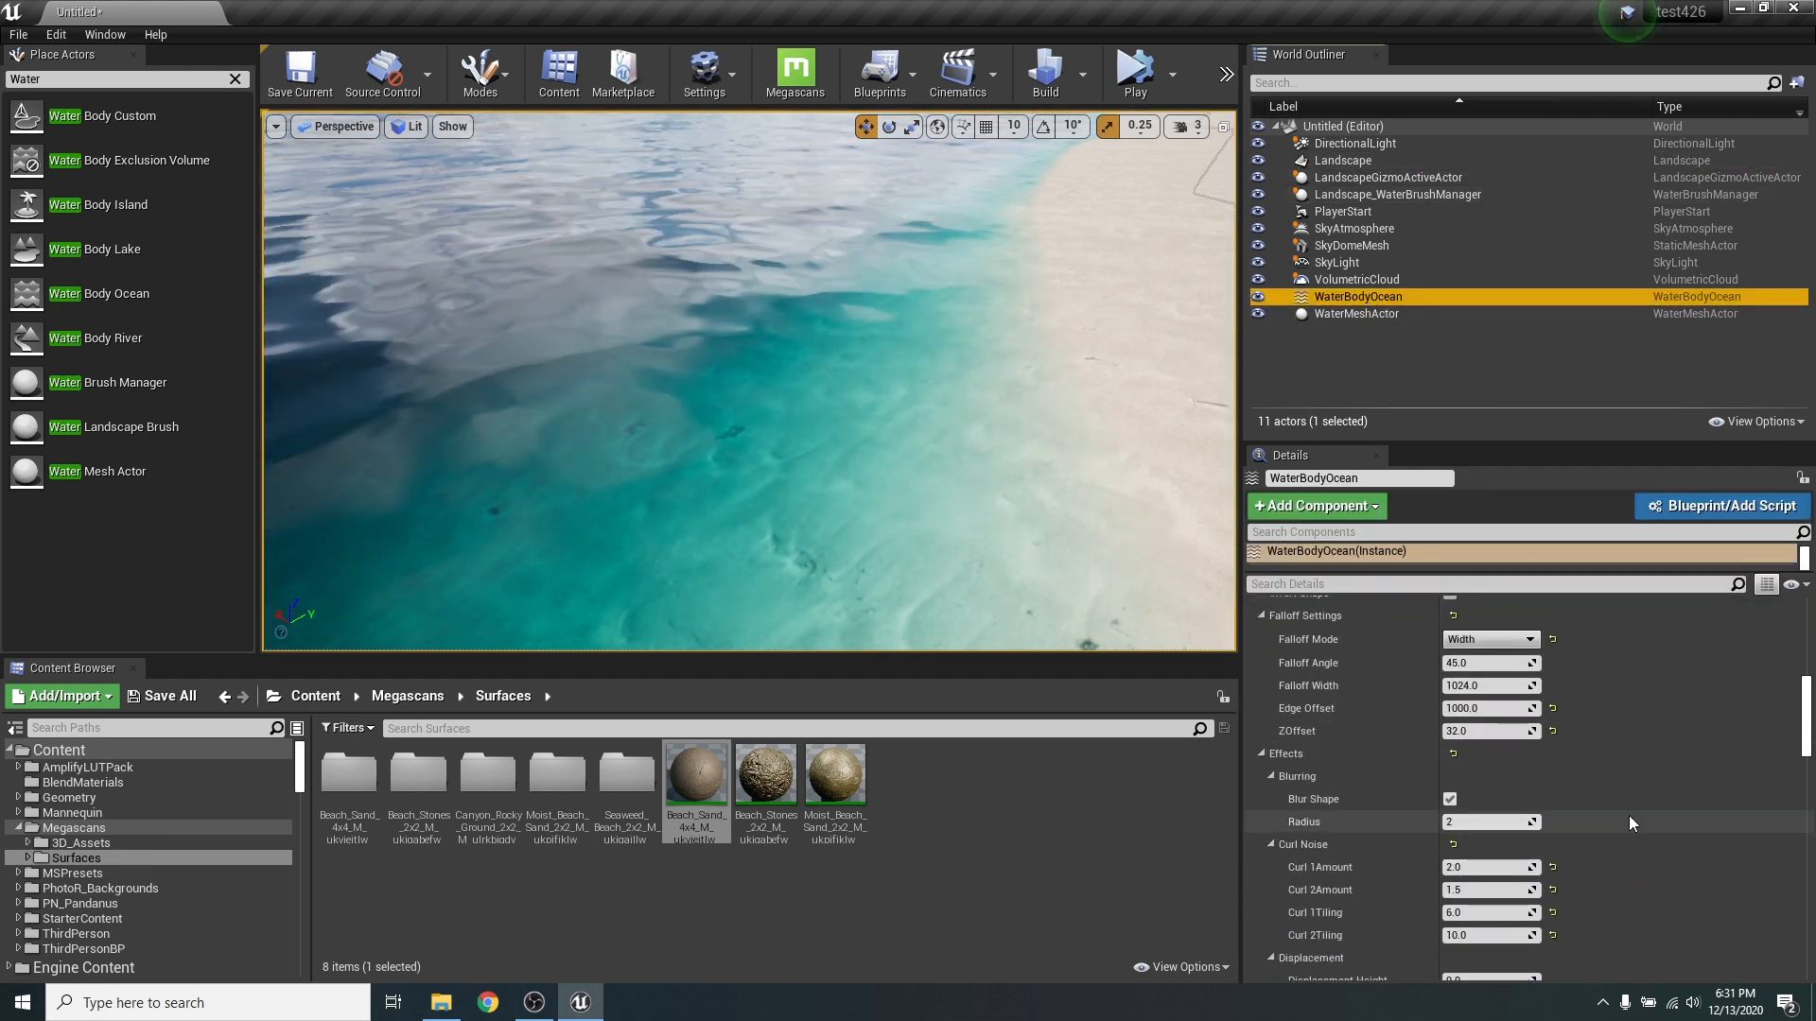
{"action": "scroll", "coordinate": [1633, 822], "scroll_direction": "down", "scroll_amount": 10}
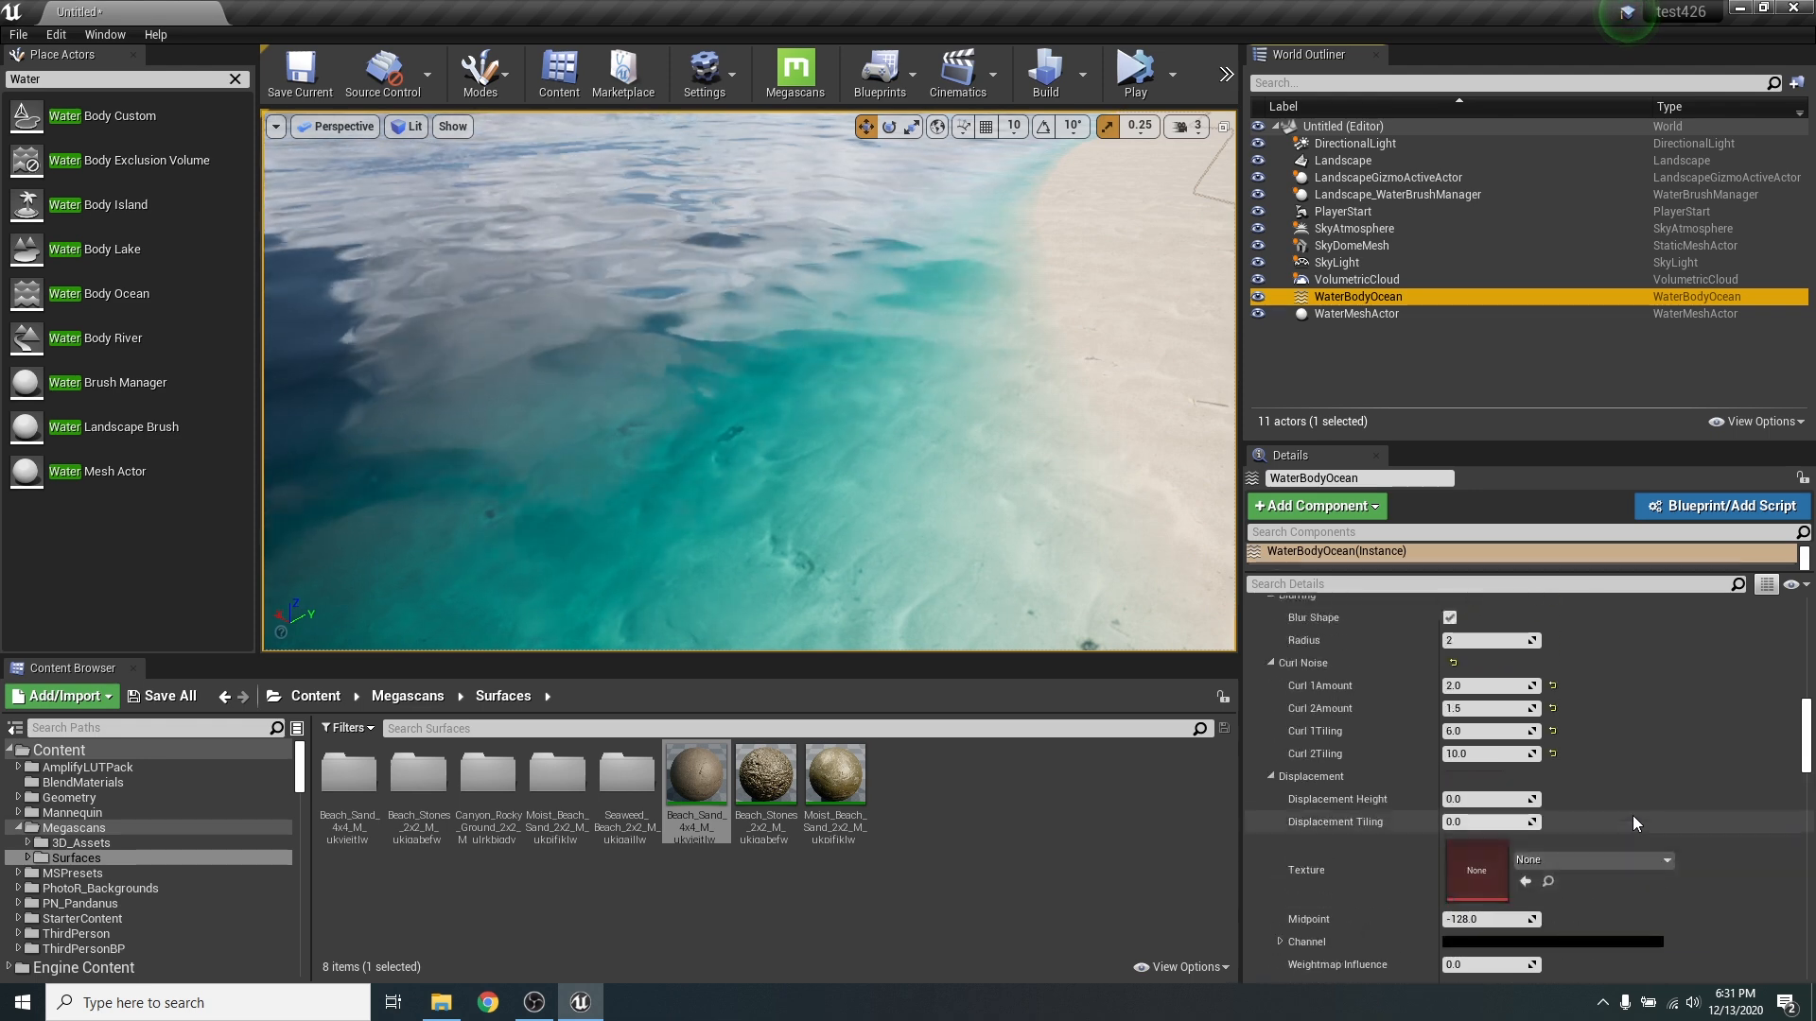
{"action": "scroll", "coordinate": [1633, 815], "scroll_direction": "down", "scroll_amount": 3}
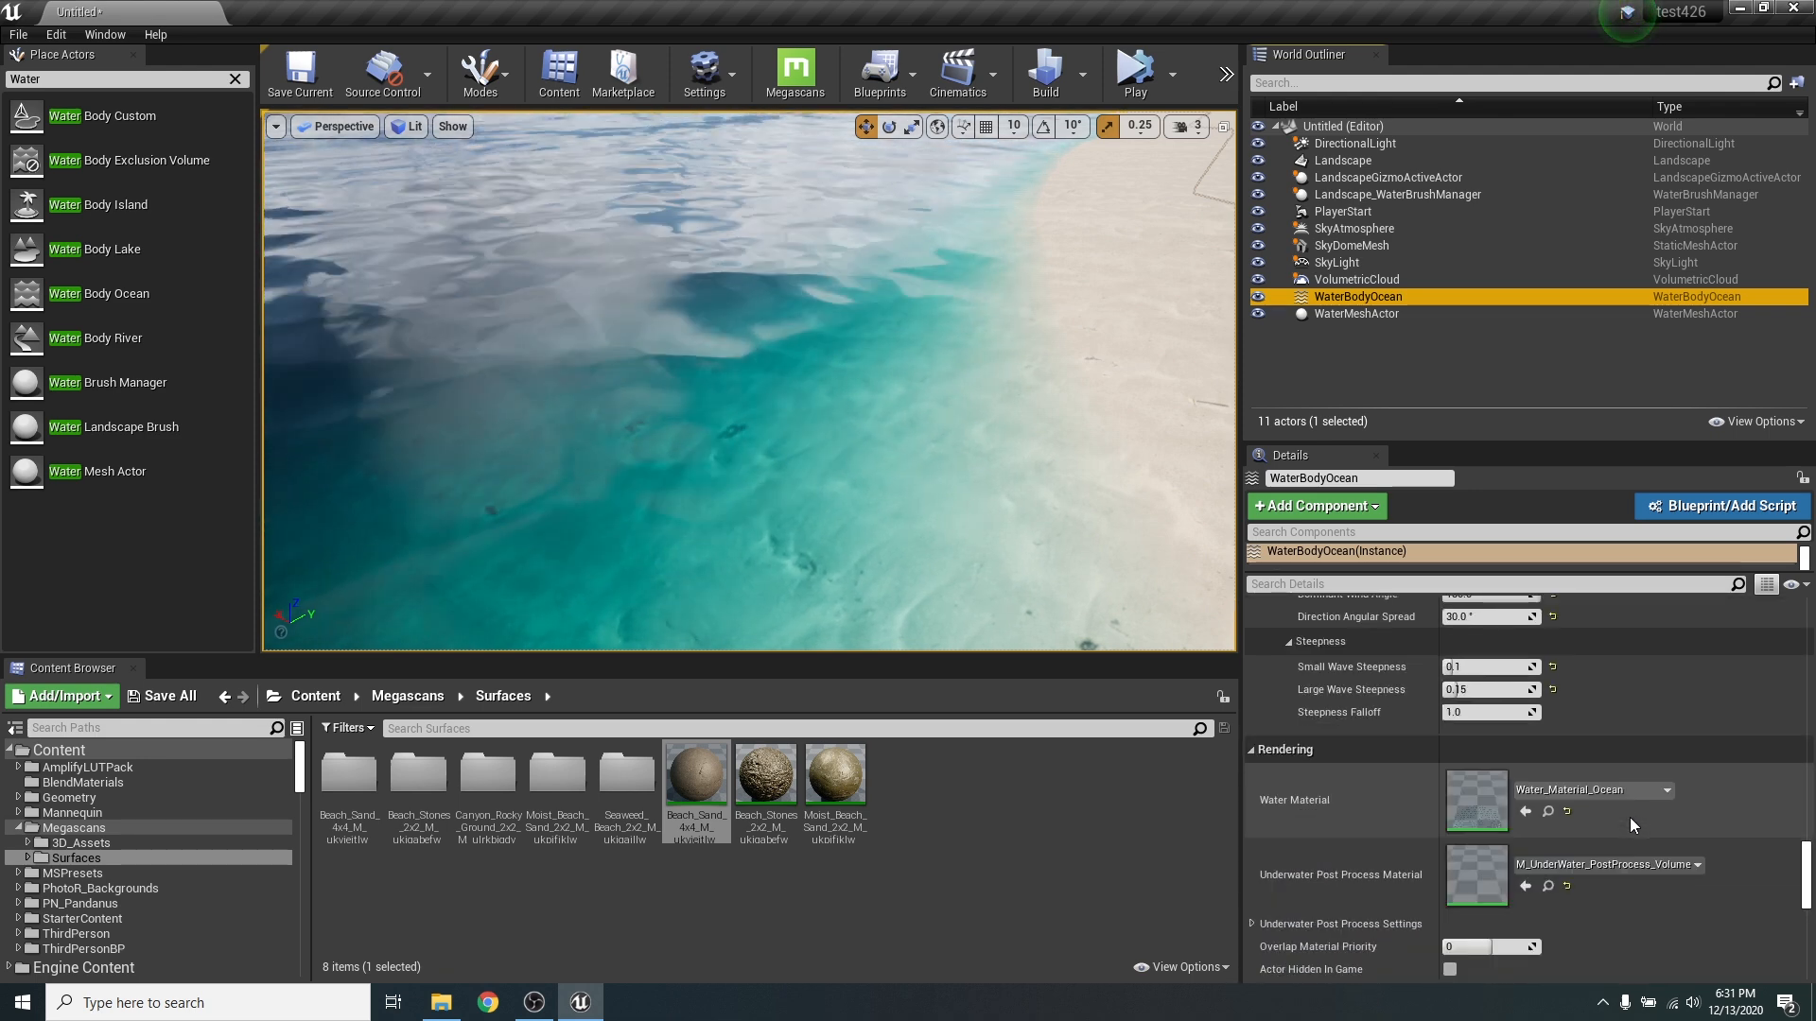
{"action": "left_click", "coordinate": [1548, 812]}
{"action": "double_click", "coordinate": [763, 790]}
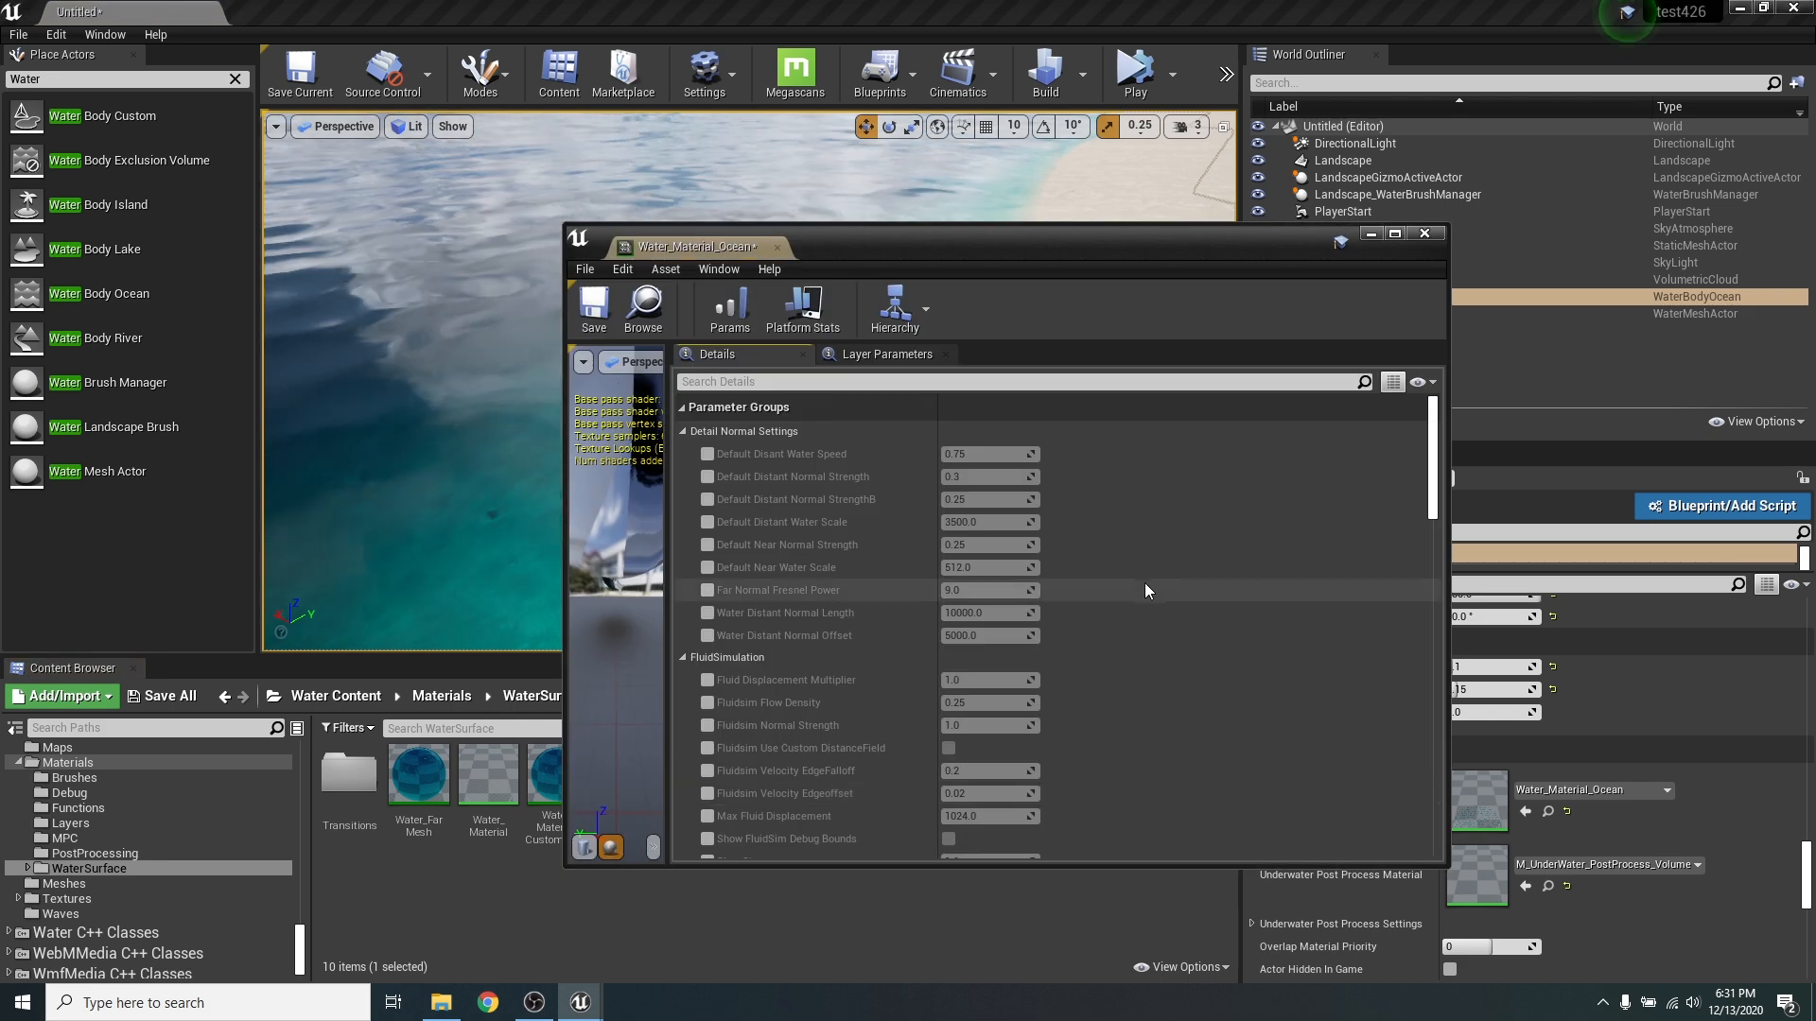
- Reset the ocean material's Absorption to its default, close the material editor, and inspect the water along the sandy shore
{"action": "scroll", "coordinate": [1144, 583], "scroll_direction": "down", "scroll_amount": 5}
{"action": "scroll", "coordinate": [1163, 541], "scroll_direction": "down", "scroll_amount": 5}
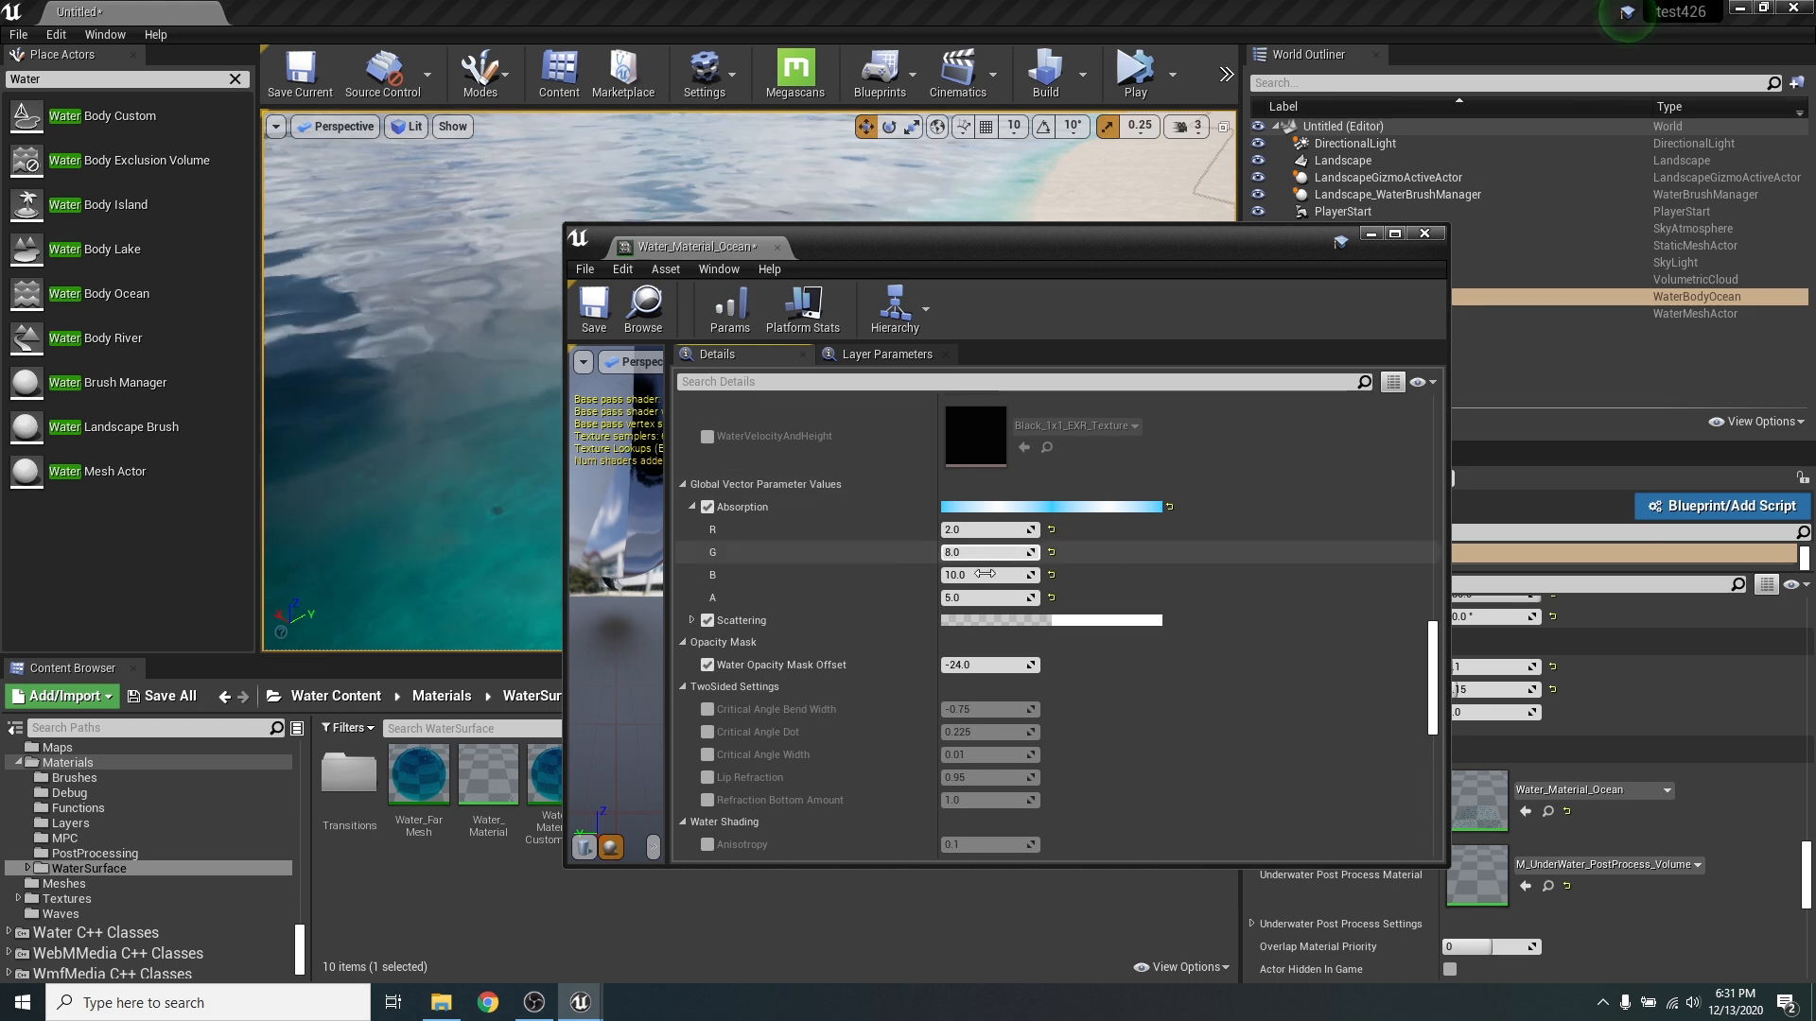
{"action": "left_click", "coordinate": [1051, 530]}
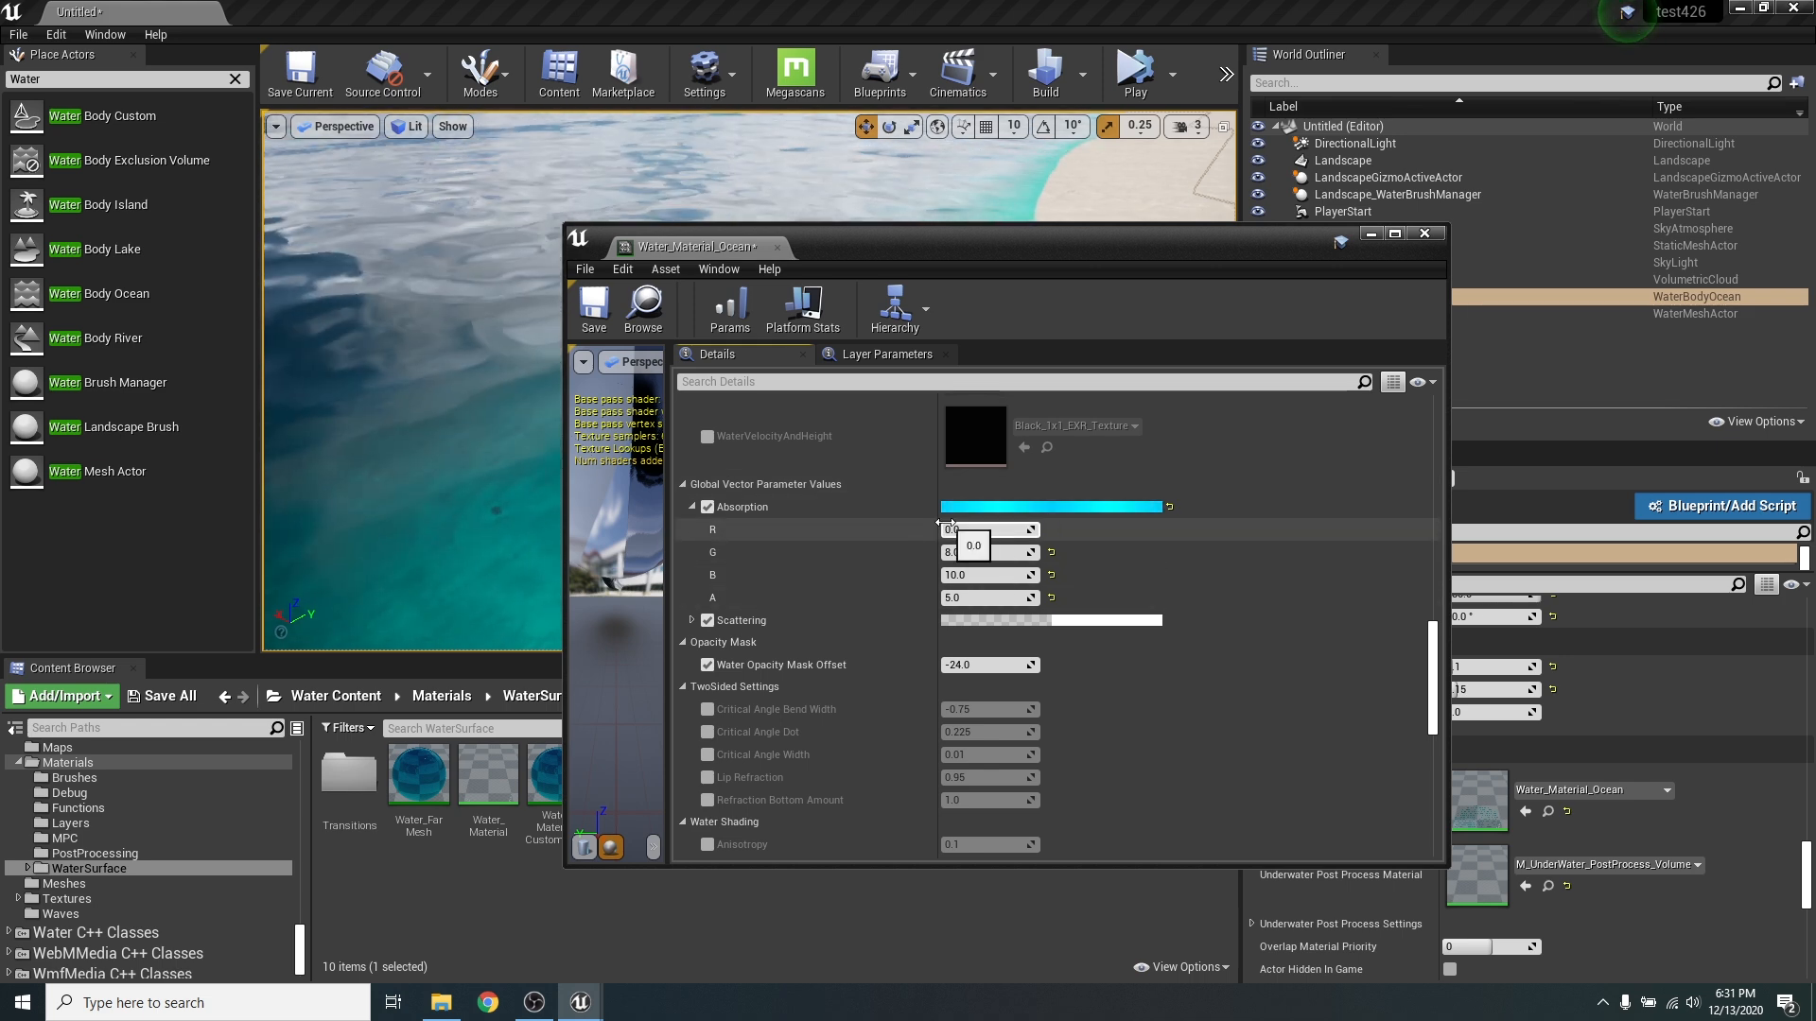
{"action": "left_click", "coordinate": [1169, 508]}
{"action": "left_click", "coordinate": [1425, 233]}
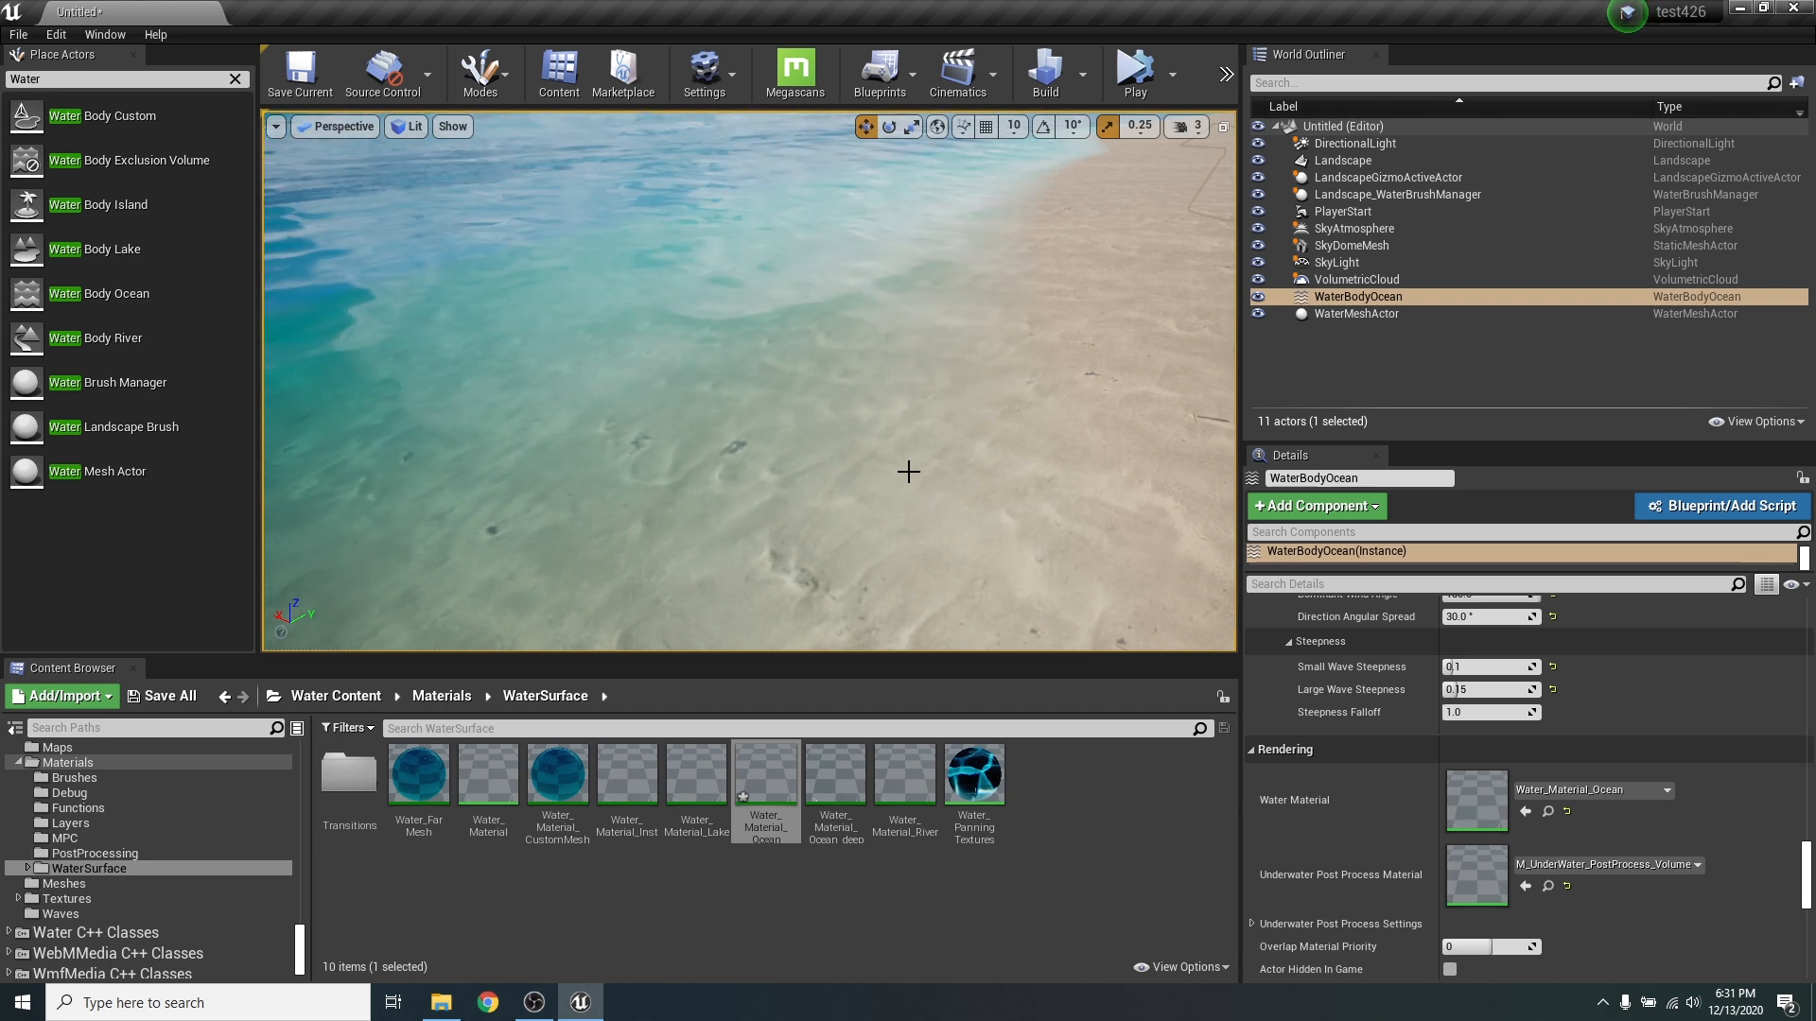
{"action": "right_click_drag", "start_coordinate": [932, 498], "coordinate": [932, 497]}
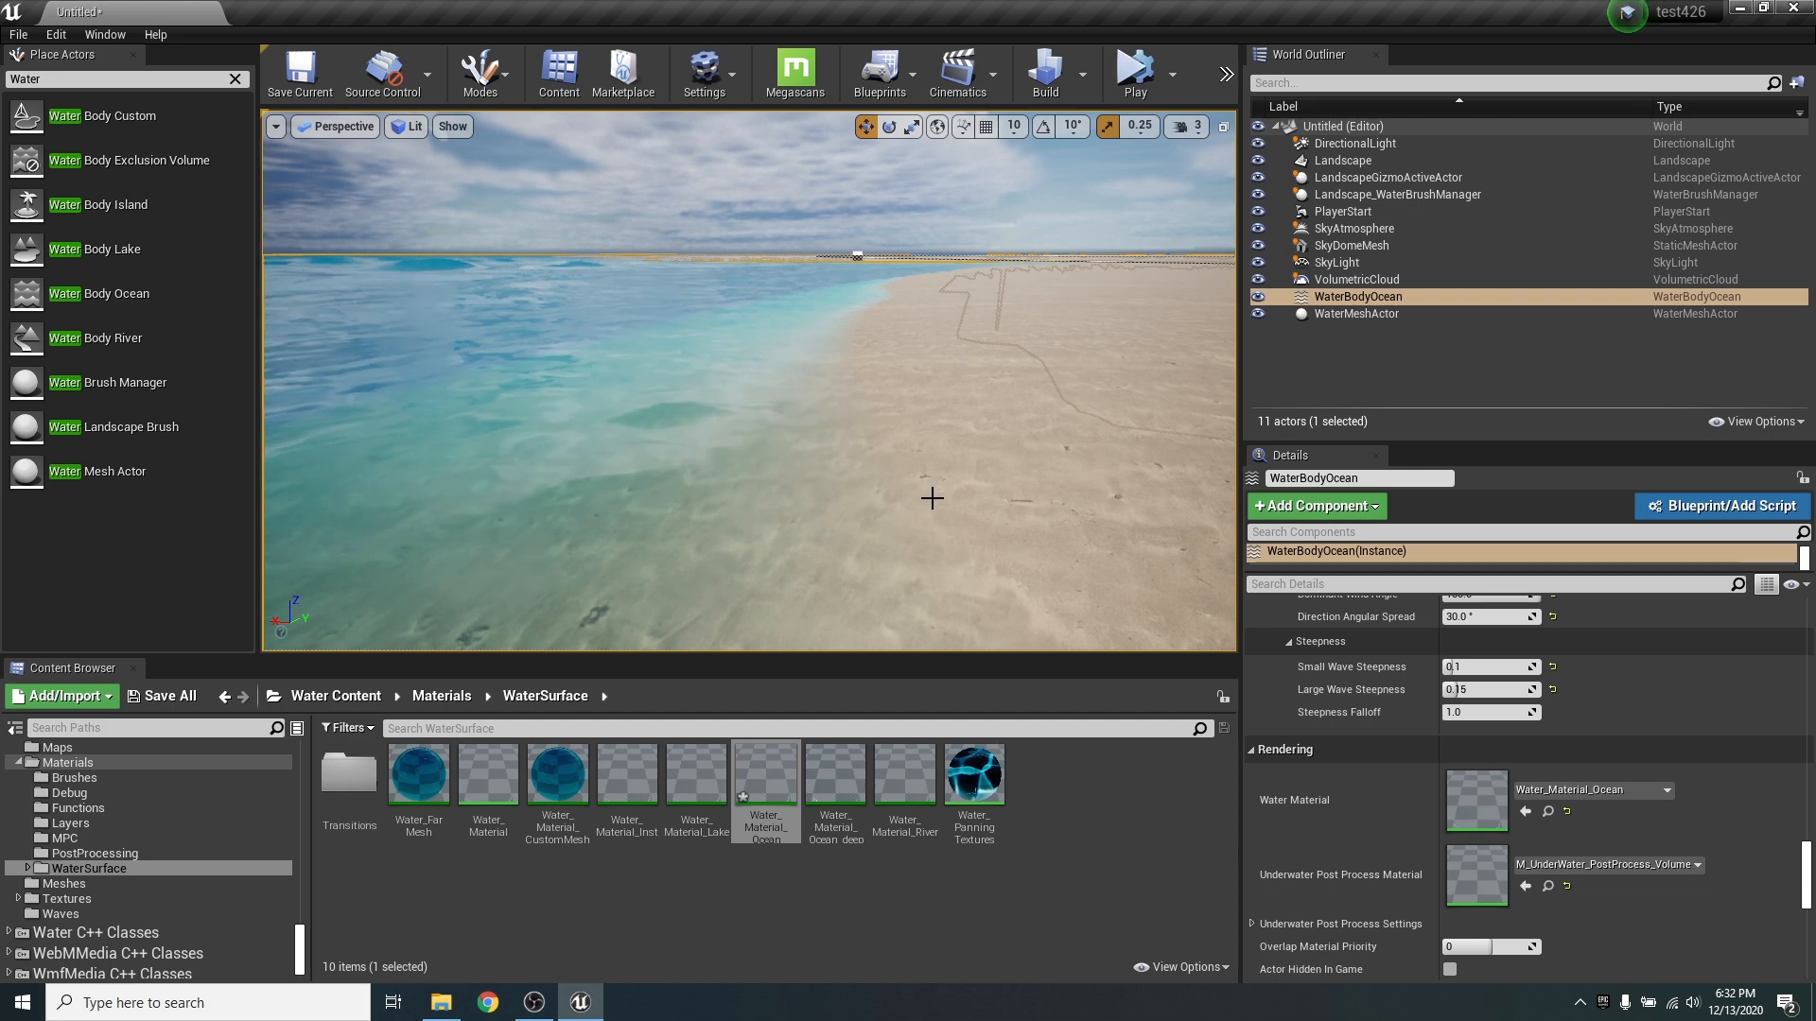